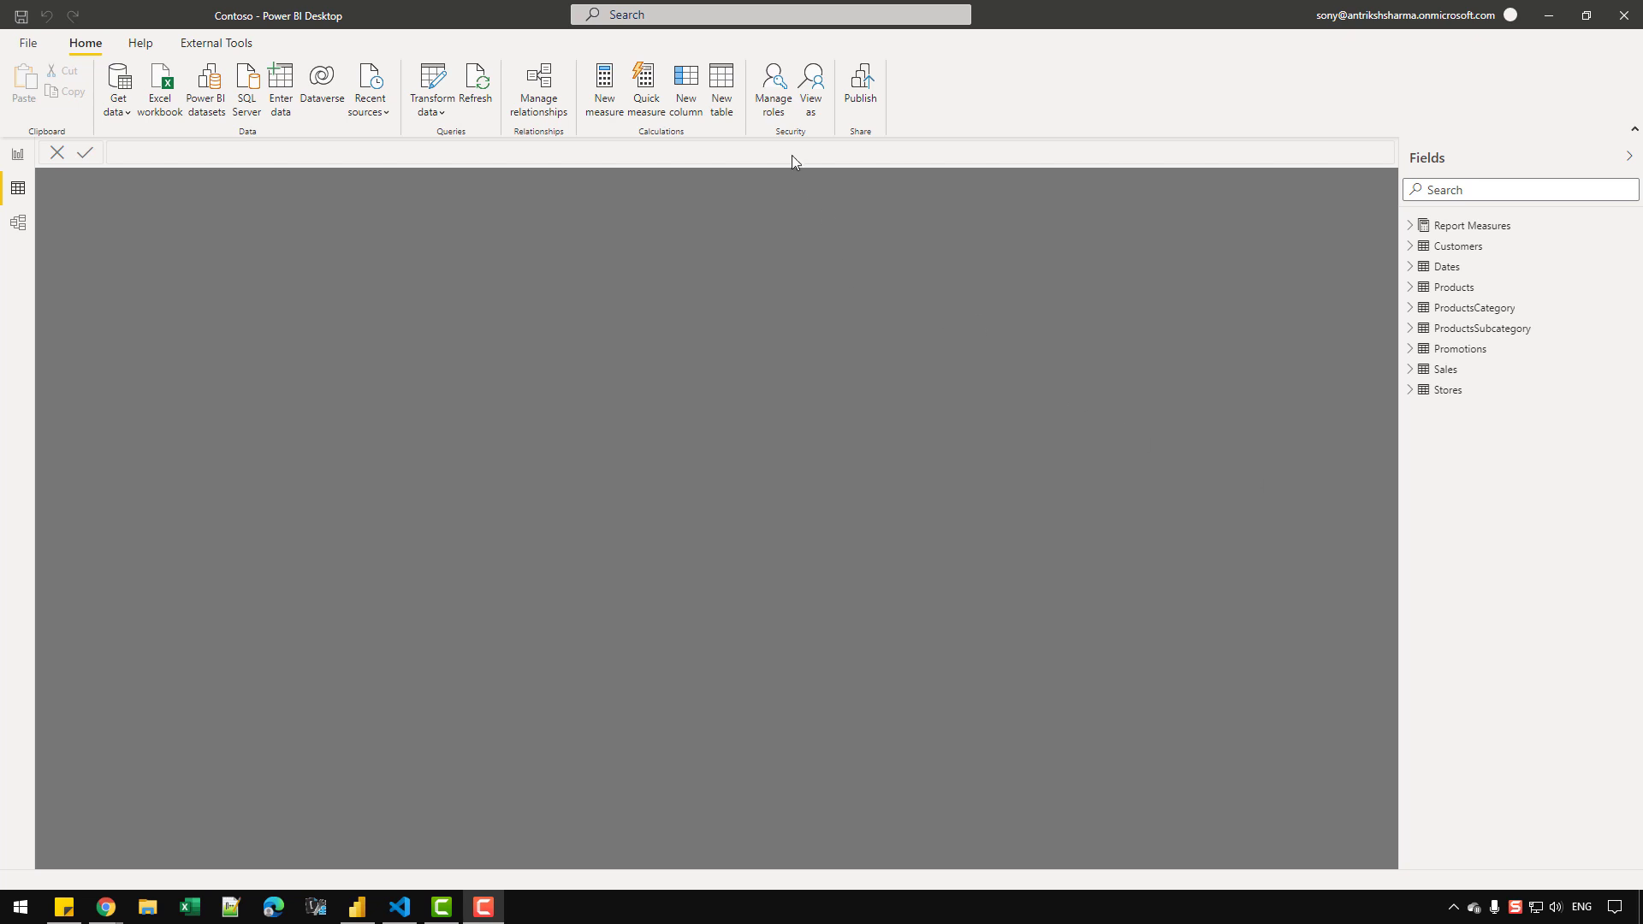
# Step: Create a new calculated table named Dates 2 that begins with a VAR DateList variable
pyautogui.click(721, 94)
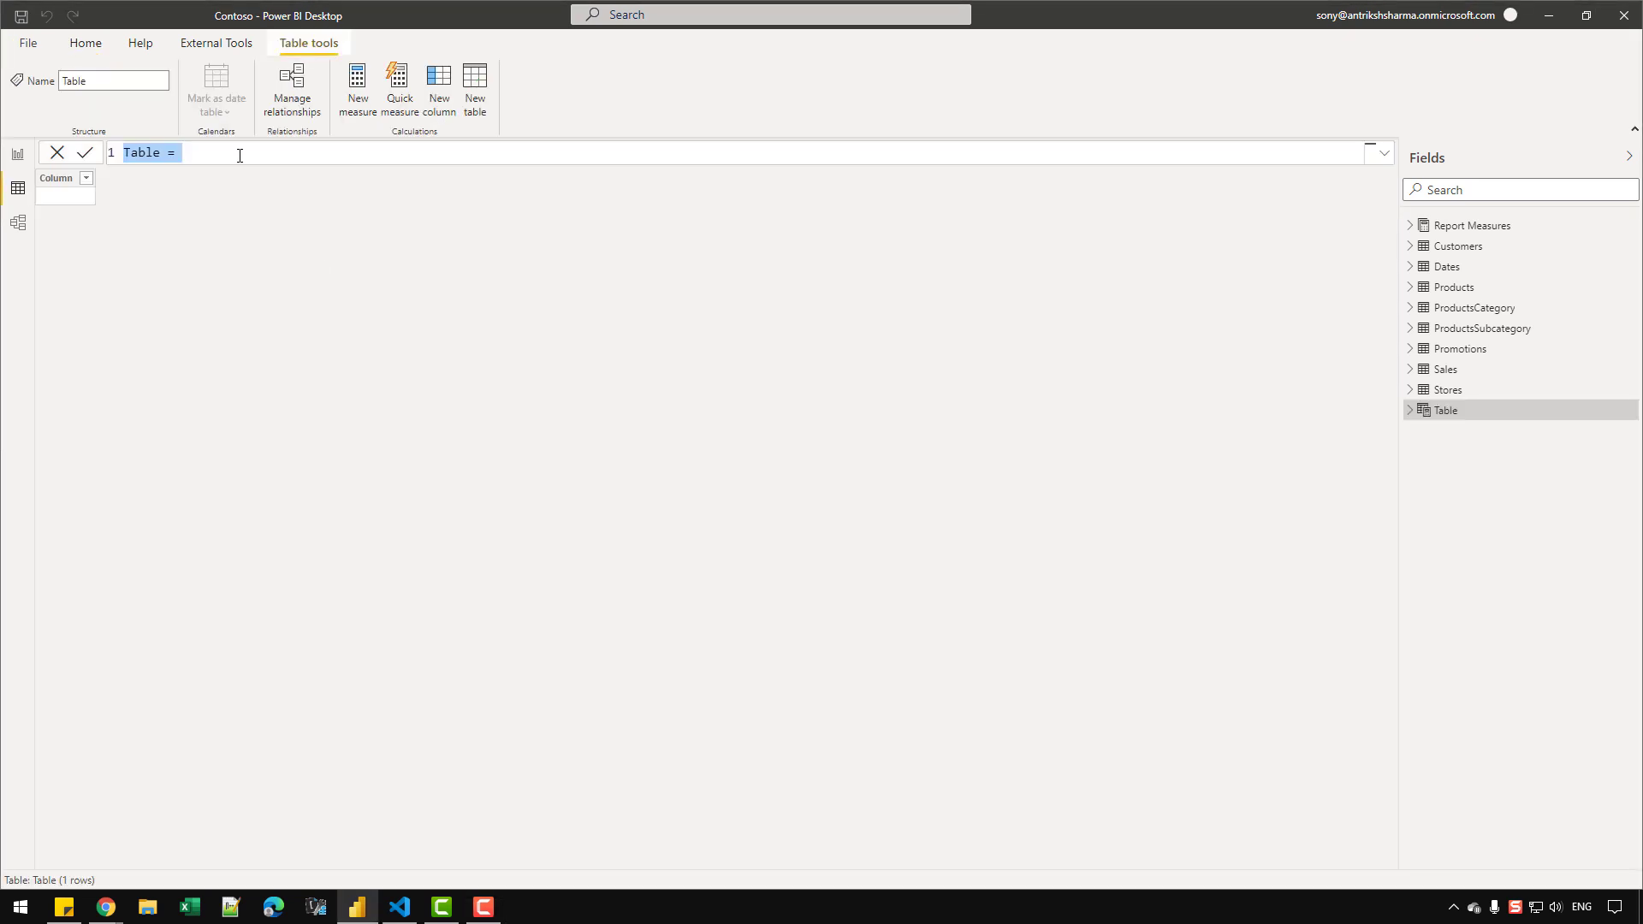
pyautogui.click(239, 155)
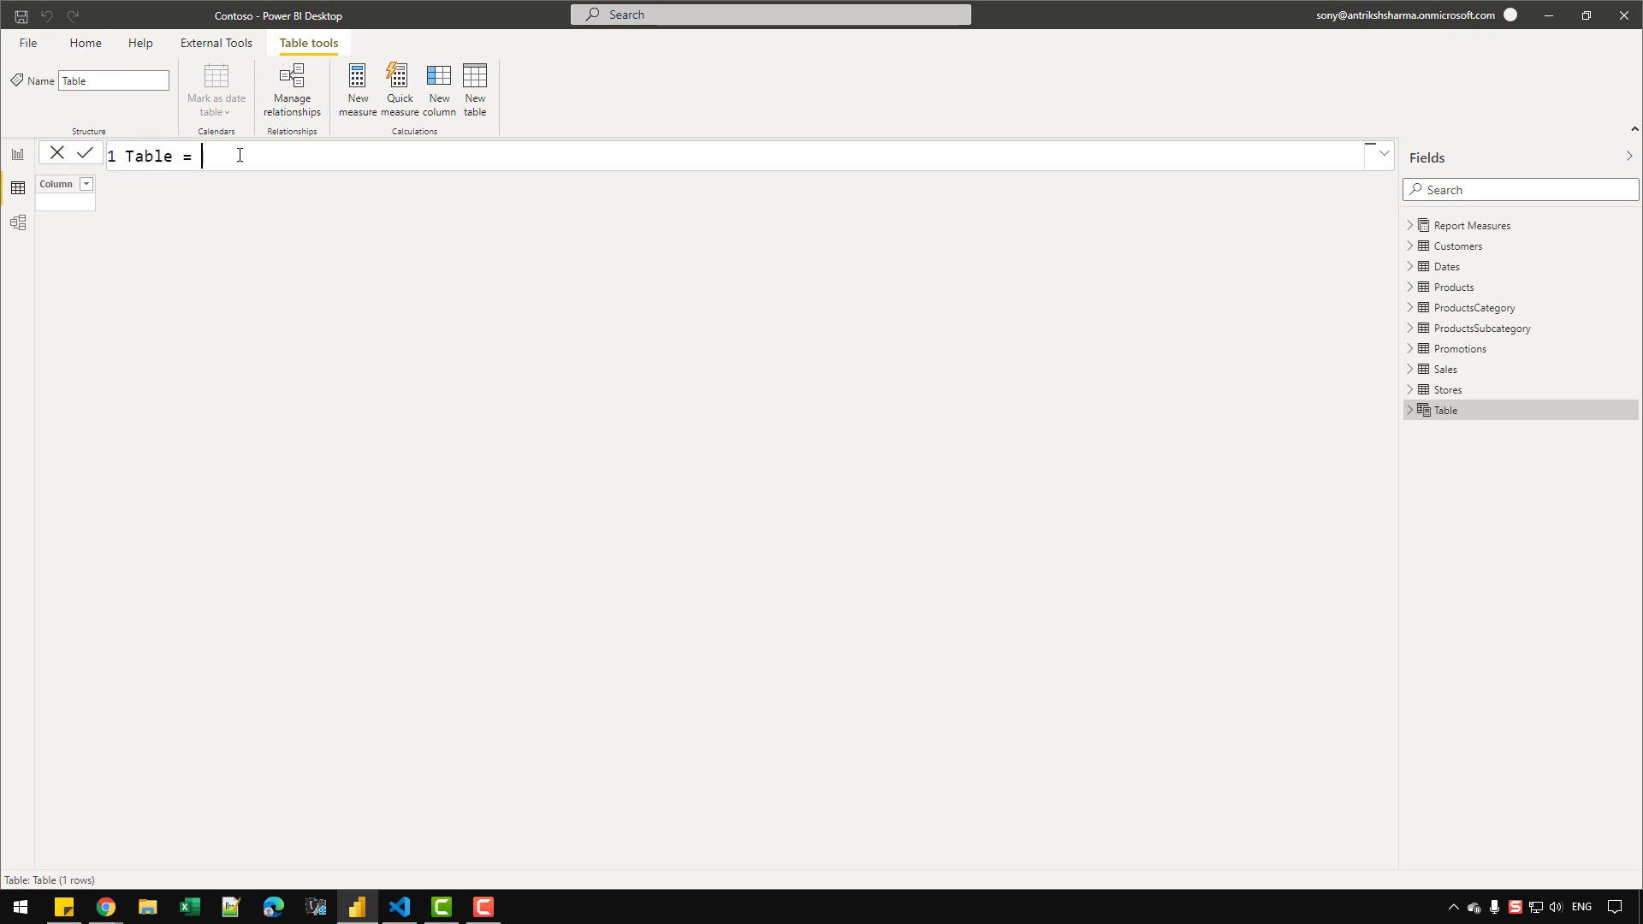
pyautogui.hotkey('ctrl', 'a')
pyautogui.press('BackSpace')
pyautogui.write('Dates 2')
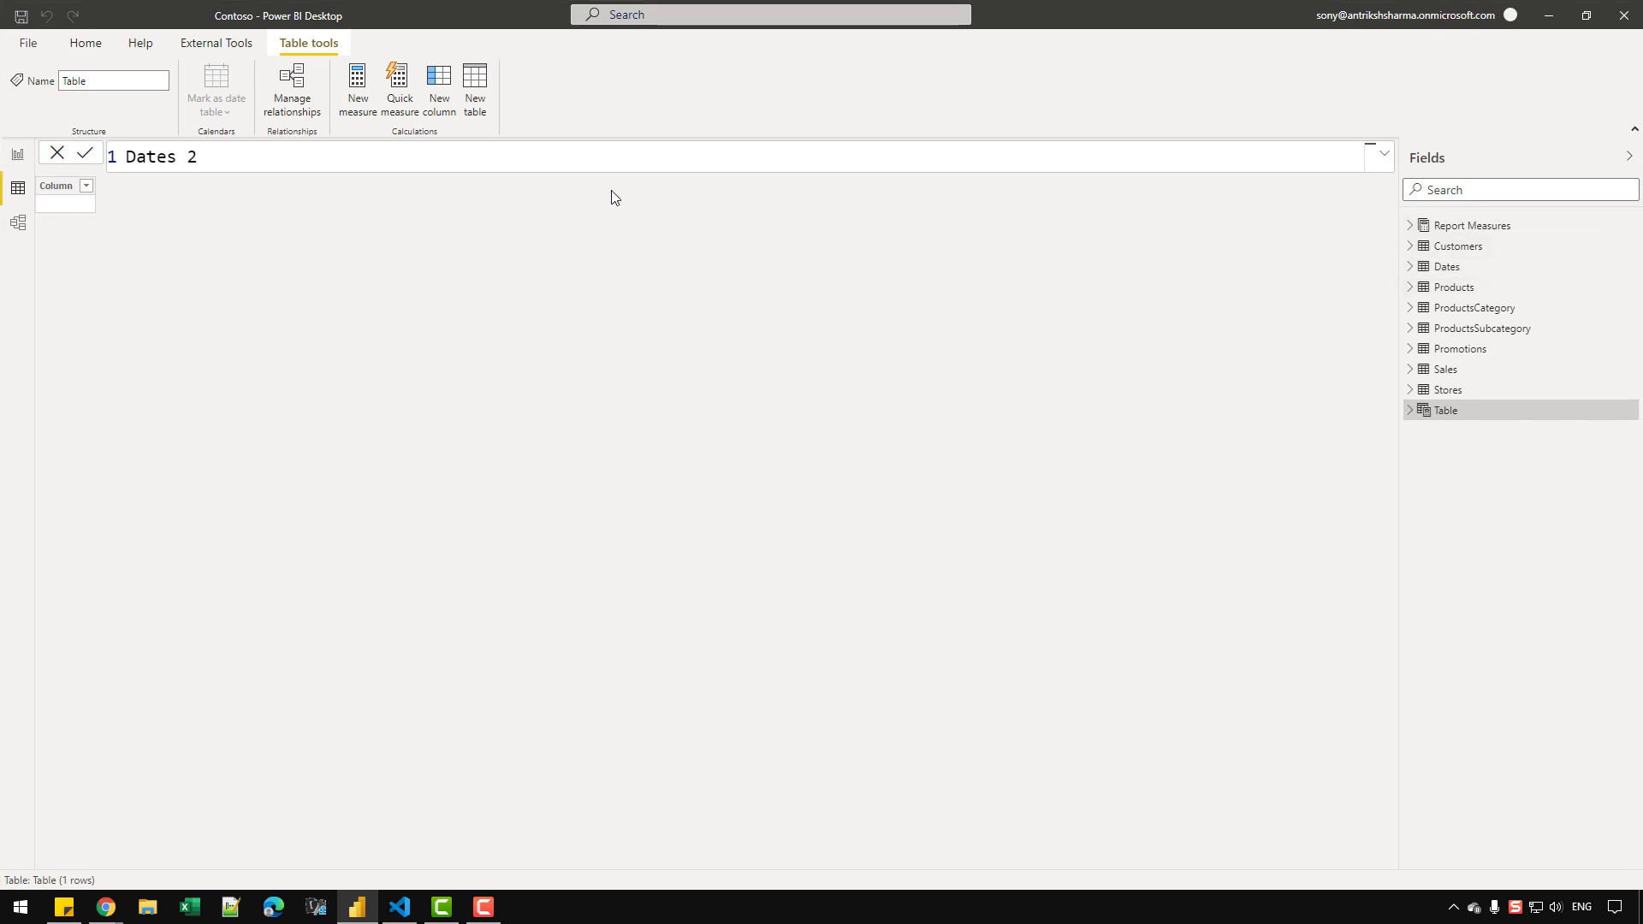
pyautogui.write('=')
pyautogui.hotkey('shift', 'Return')
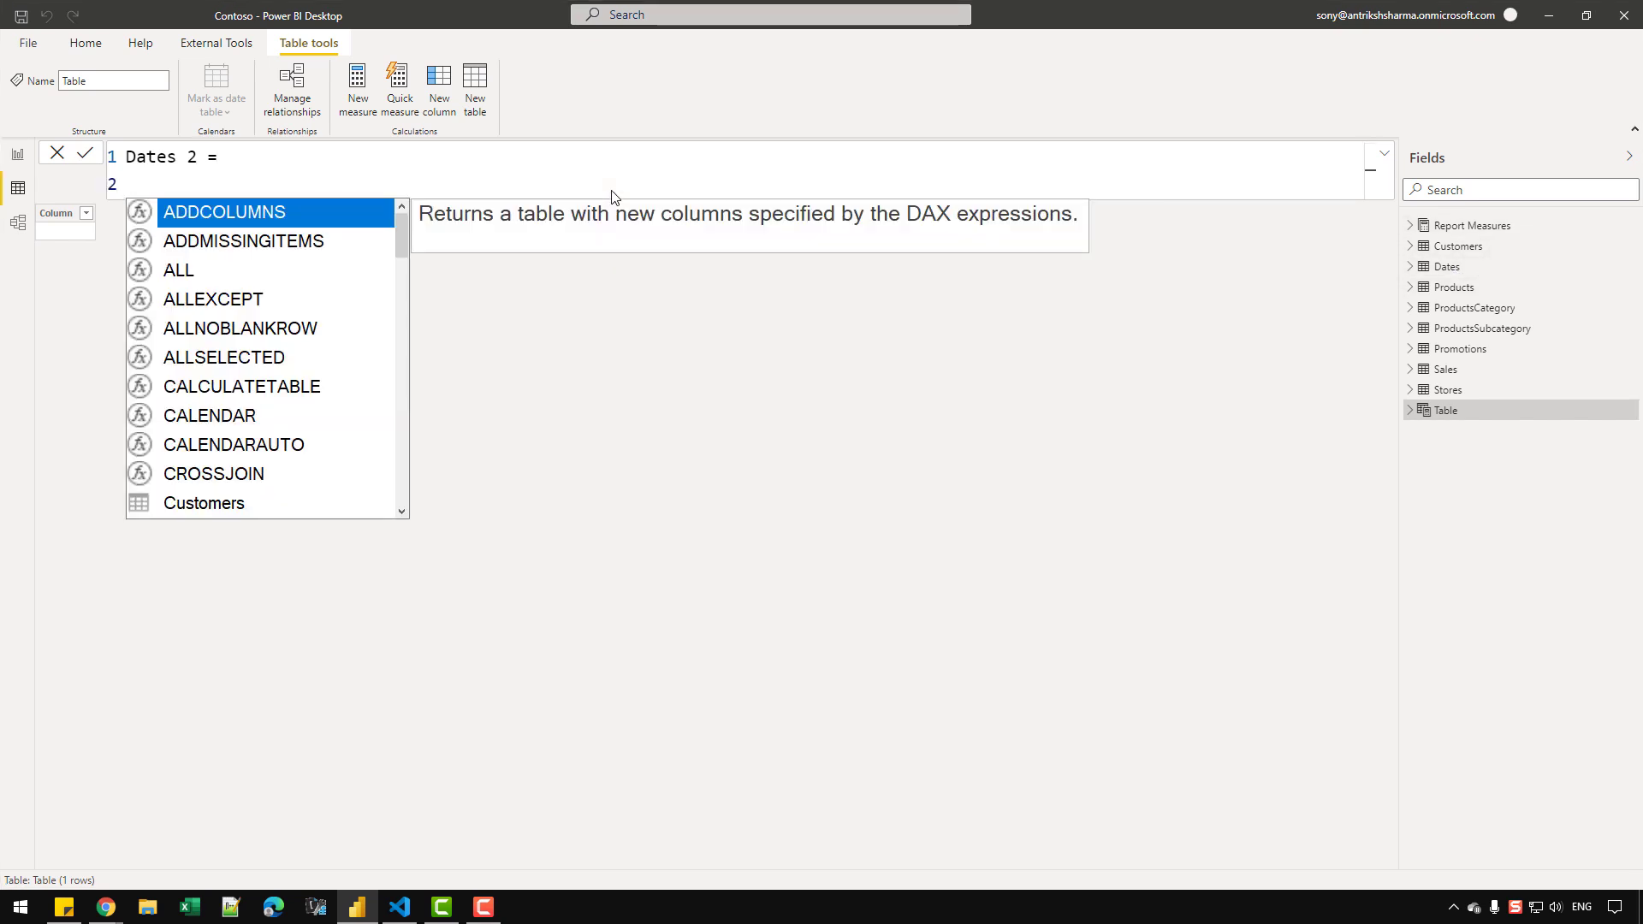
pyautogui.write('V')
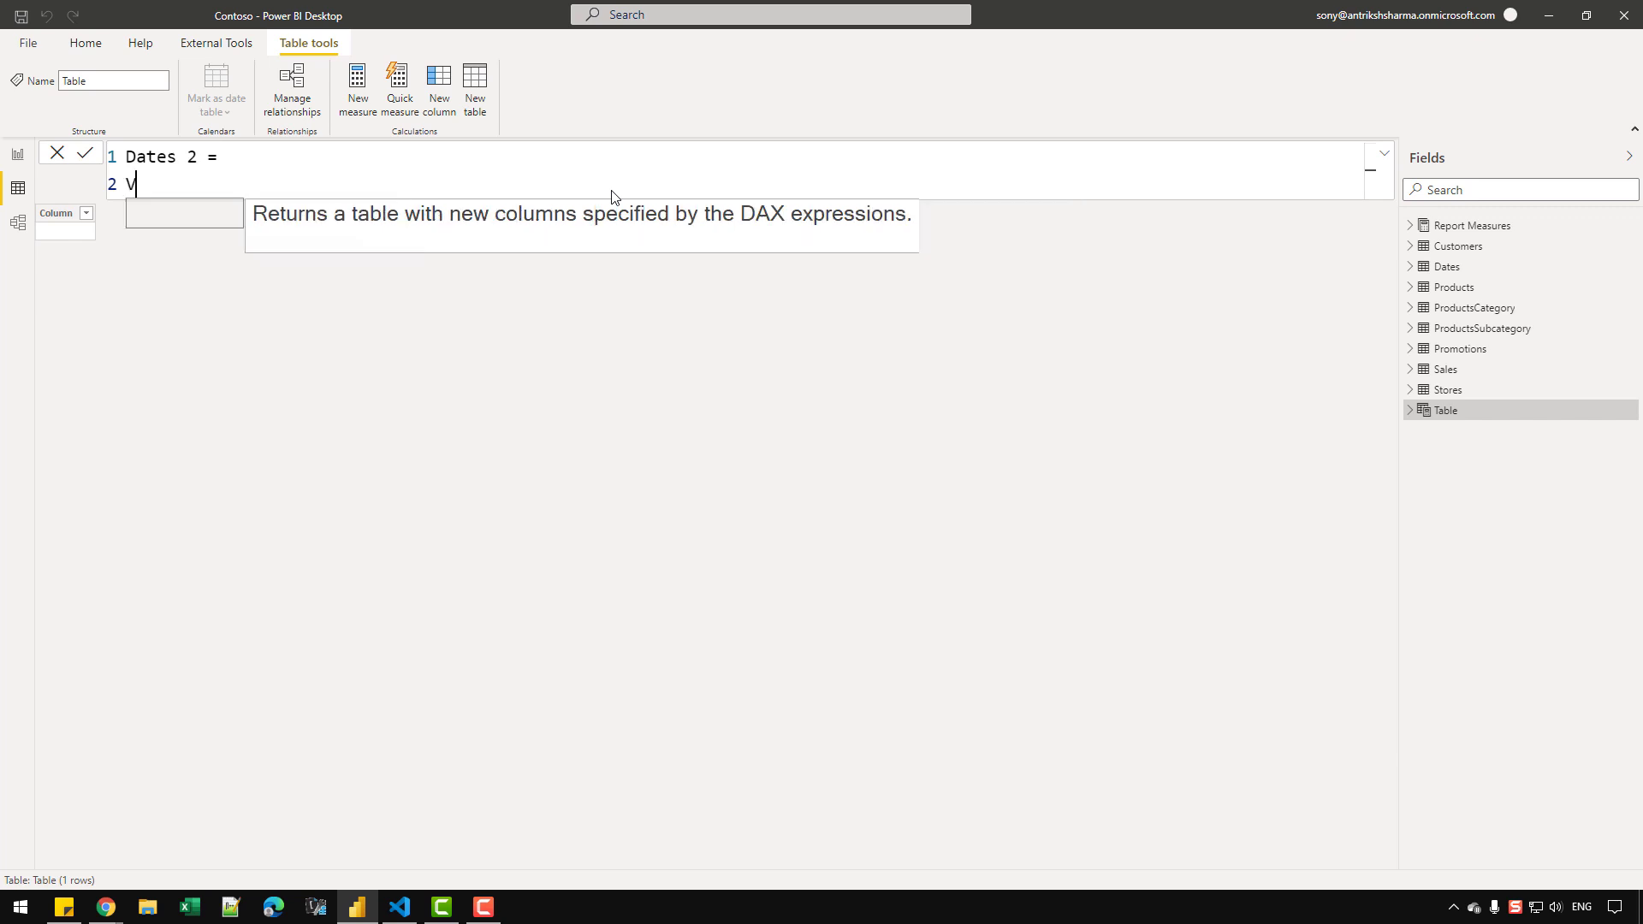
pyautogui.write('AR DateList =')
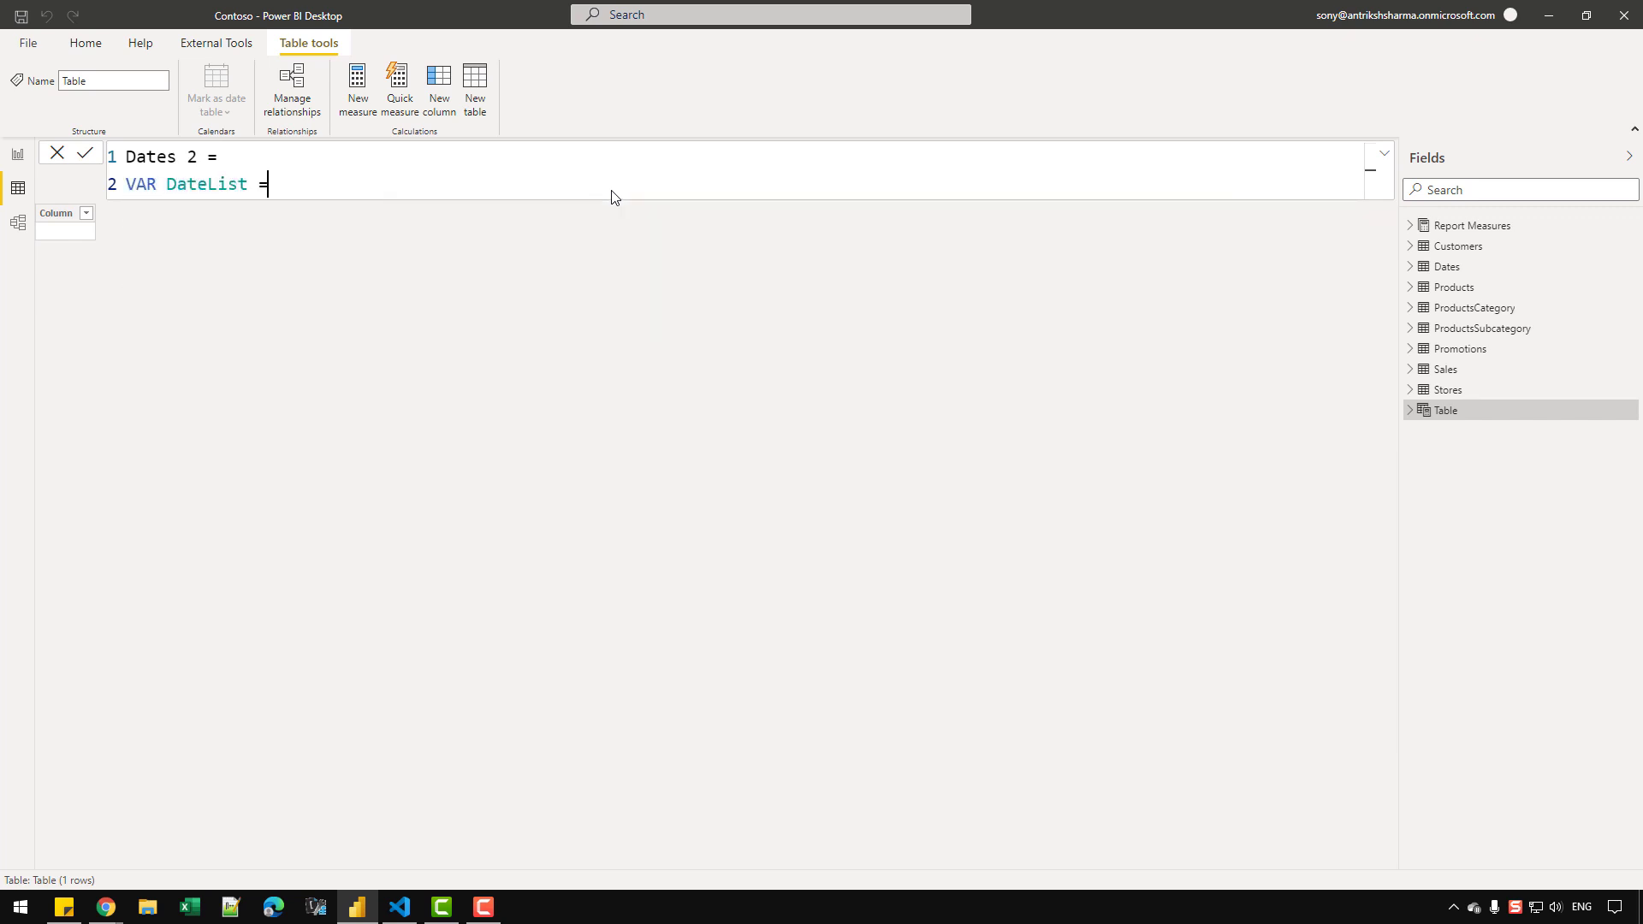
pyautogui.hotkey('shift', 'Return')
# Step: Define StartDate as DATE ( 2021, 1, 1 ) inside DateList
pyautogui.keyDown('ctrl'); pyautogui.scroll(3, 611, 195); pyautogui.keyUp('ctrl')
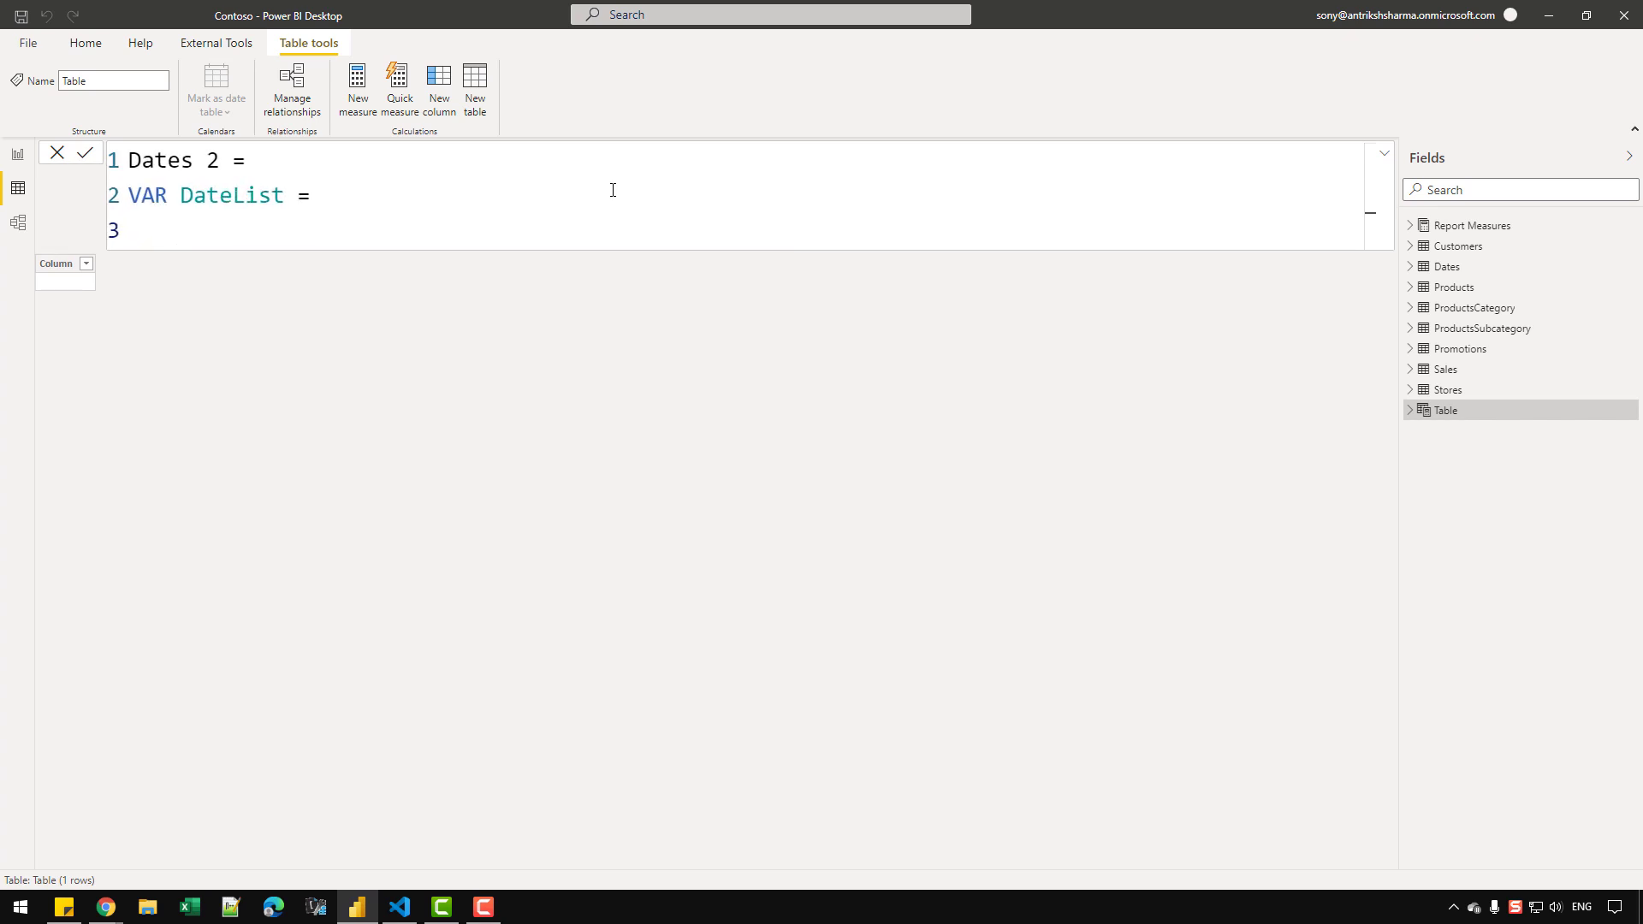
pyautogui.press('Tab')
pyautogui.write('var')
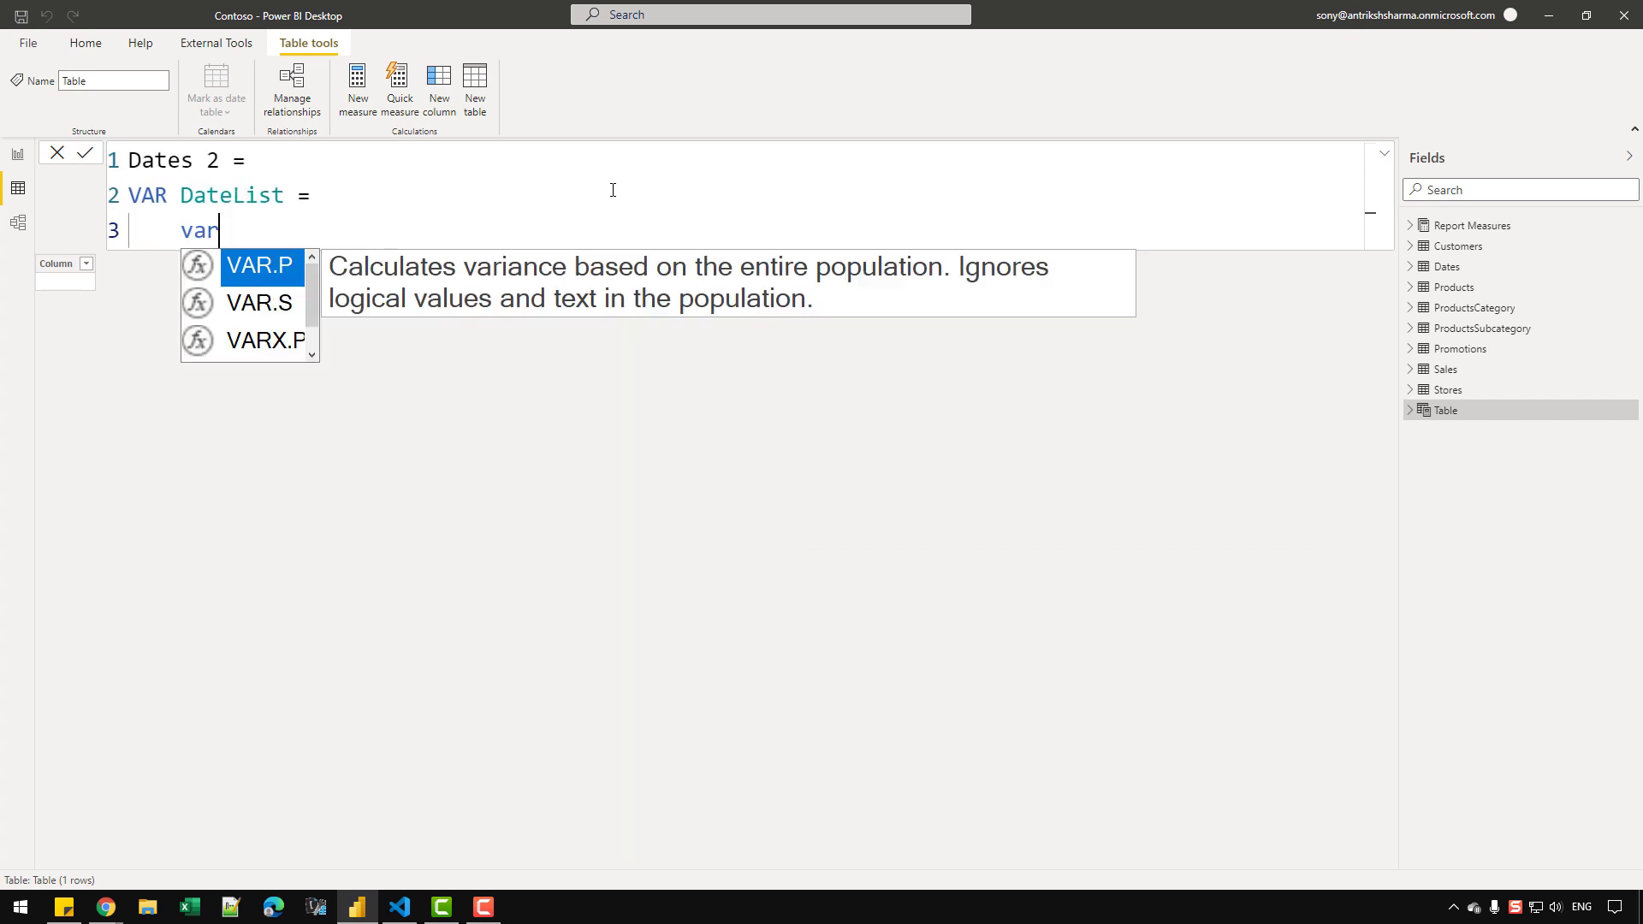
pyautogui.press('BackSpace')
pyautogui.press('BackSpace')
pyautogui.write('ar StartDa')
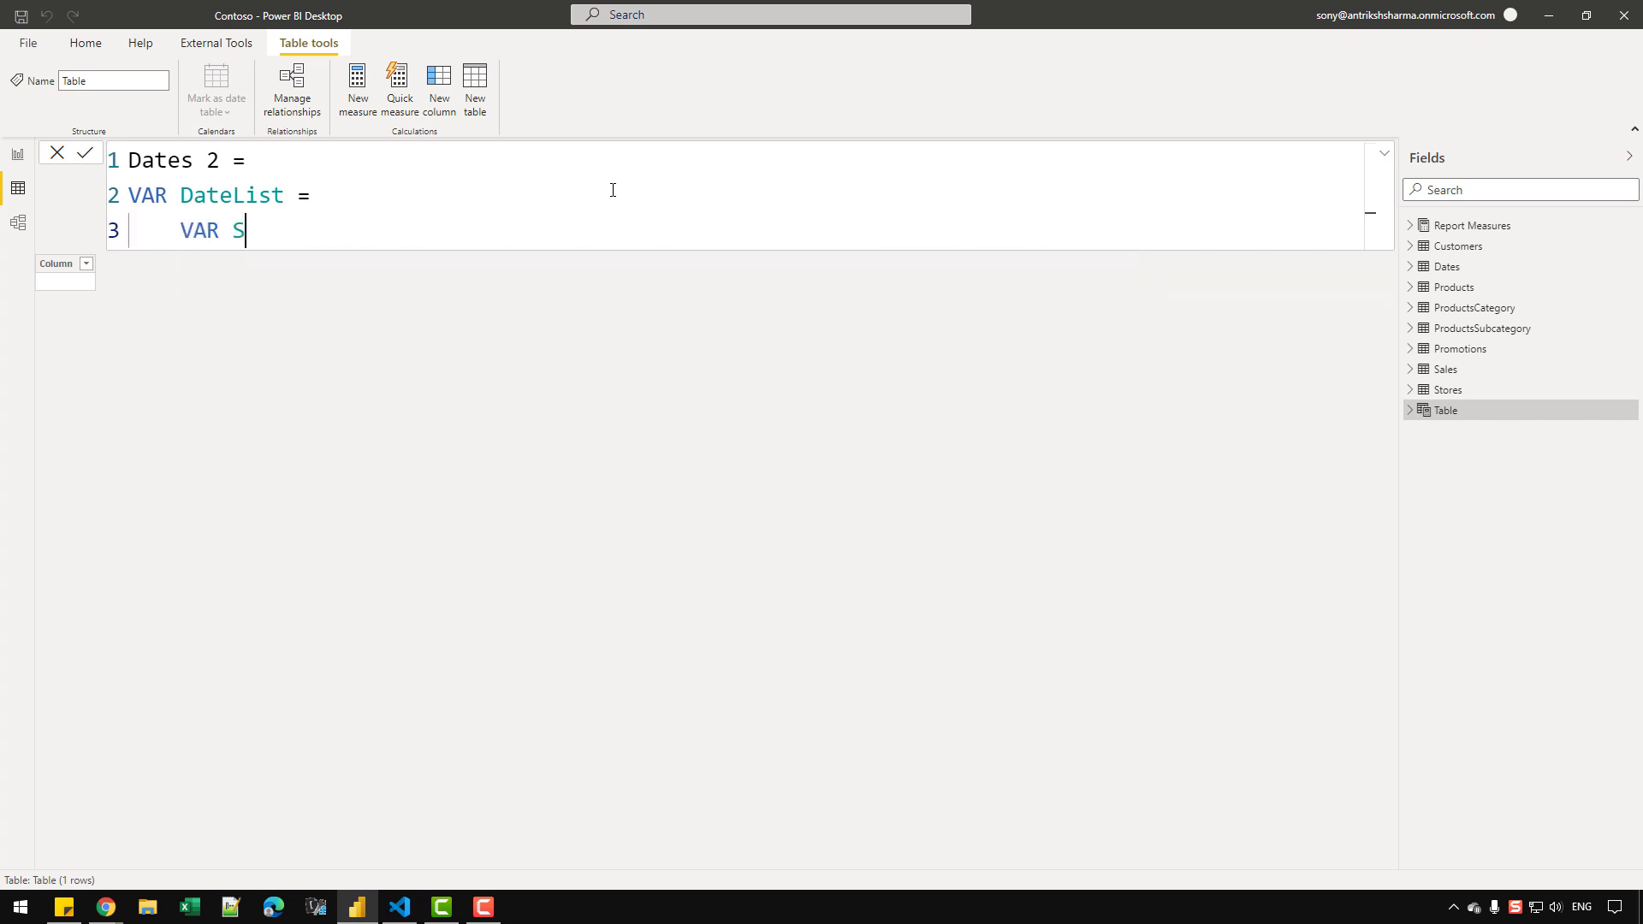
pyautogui.write('te = D')
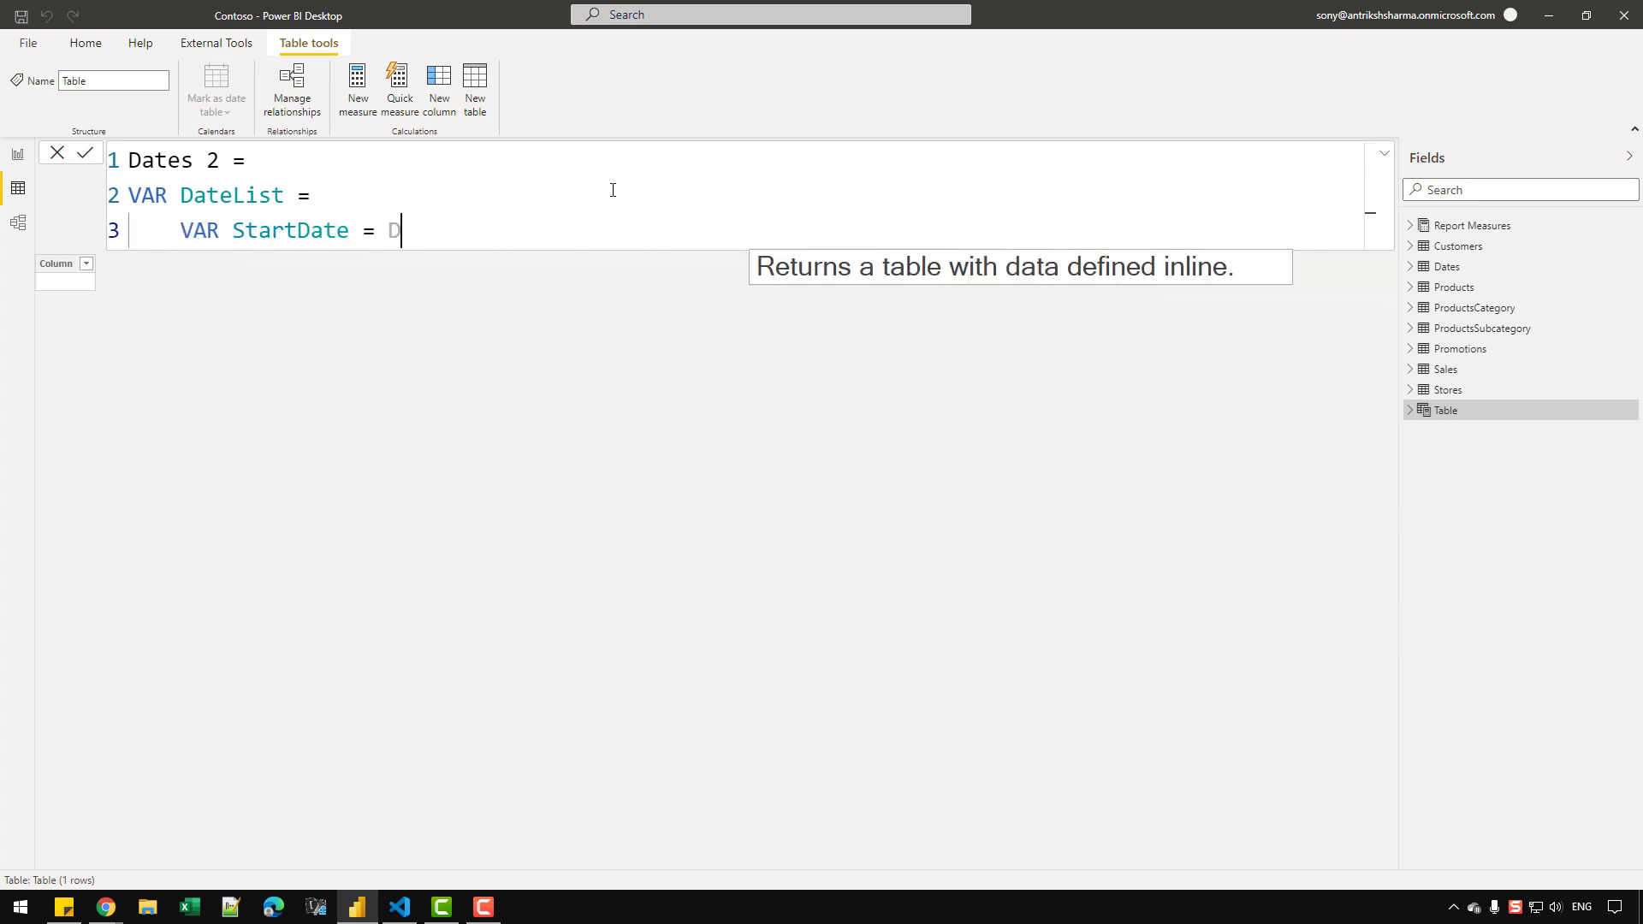
pyautogui.write('ATE ( 2020')
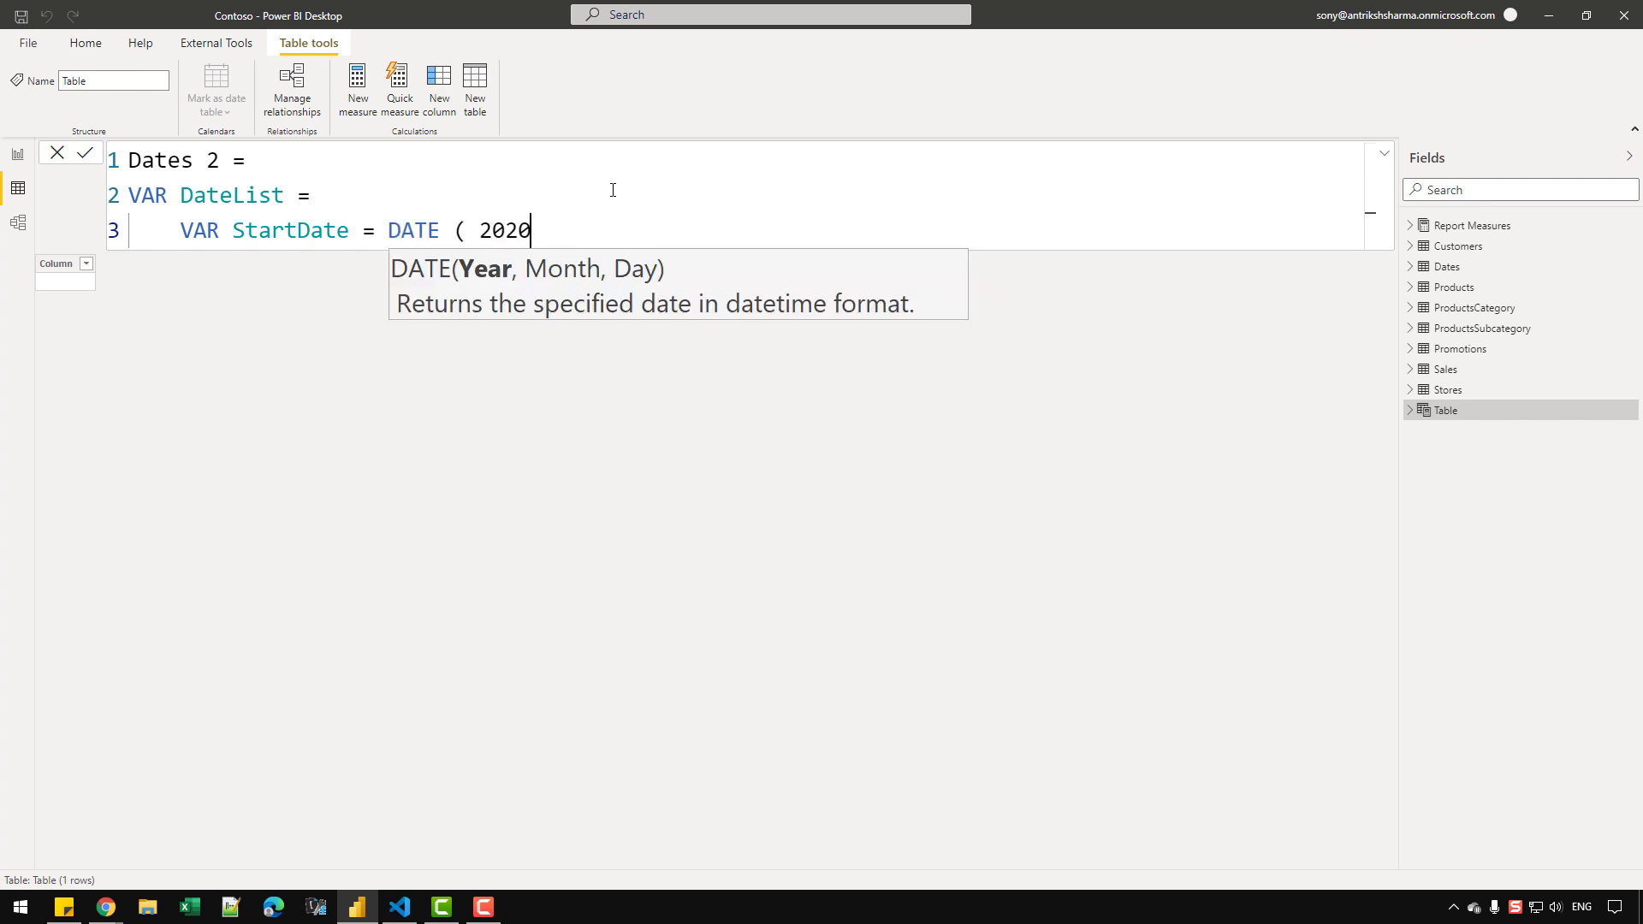
pyautogui.press('BackSpace')
pyautogui.write('1,')
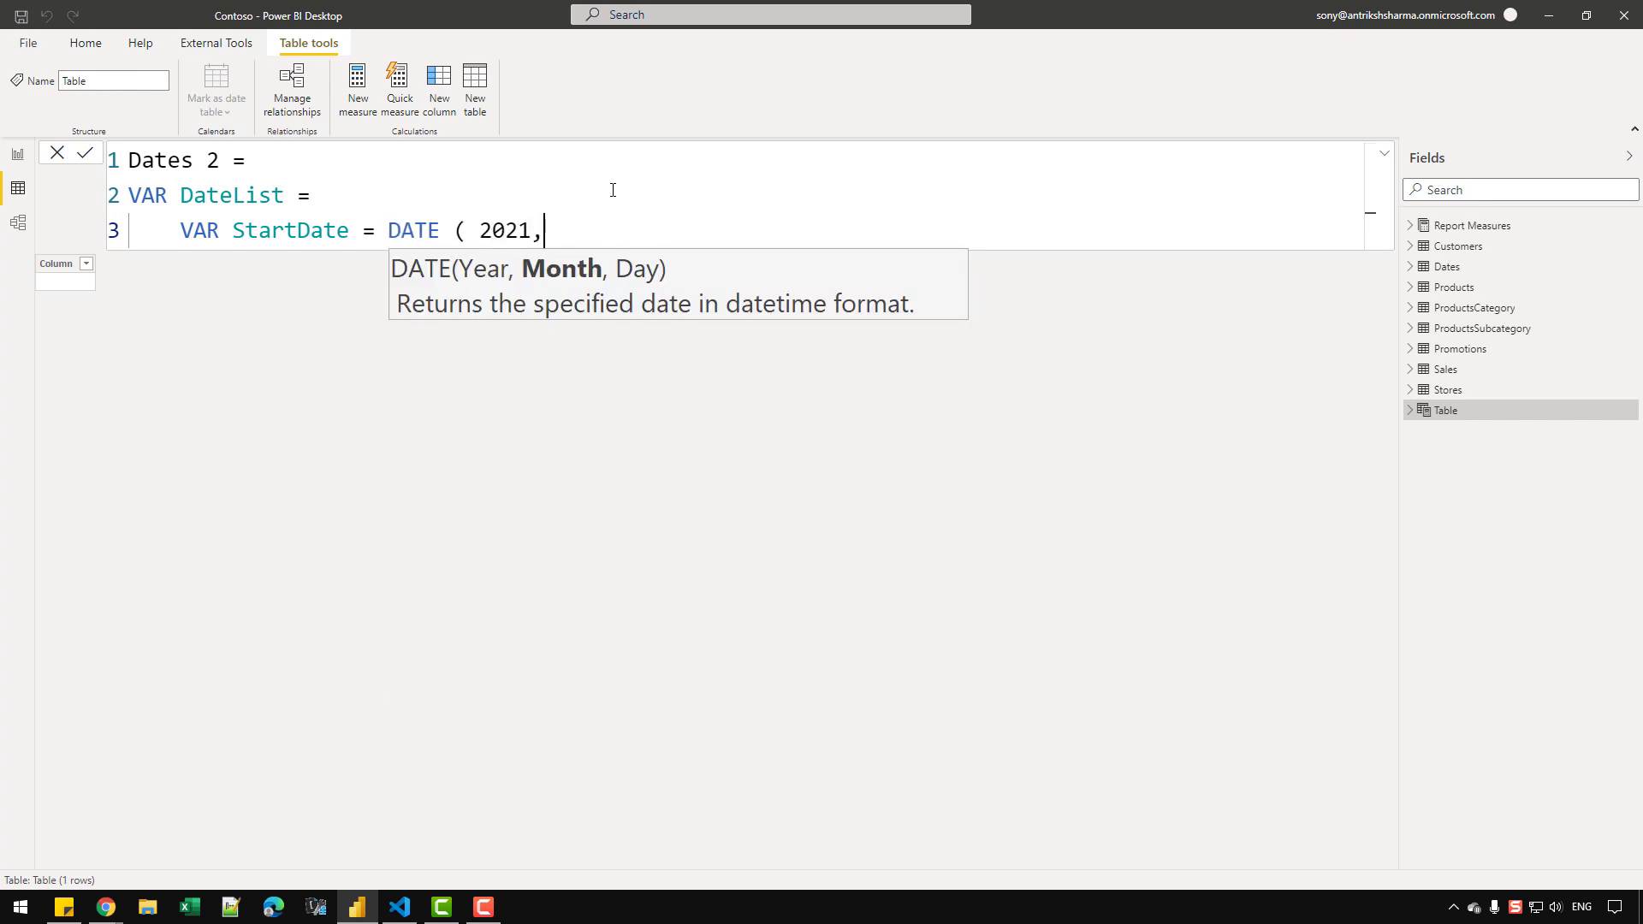
pyautogui.write(' 1, 1')
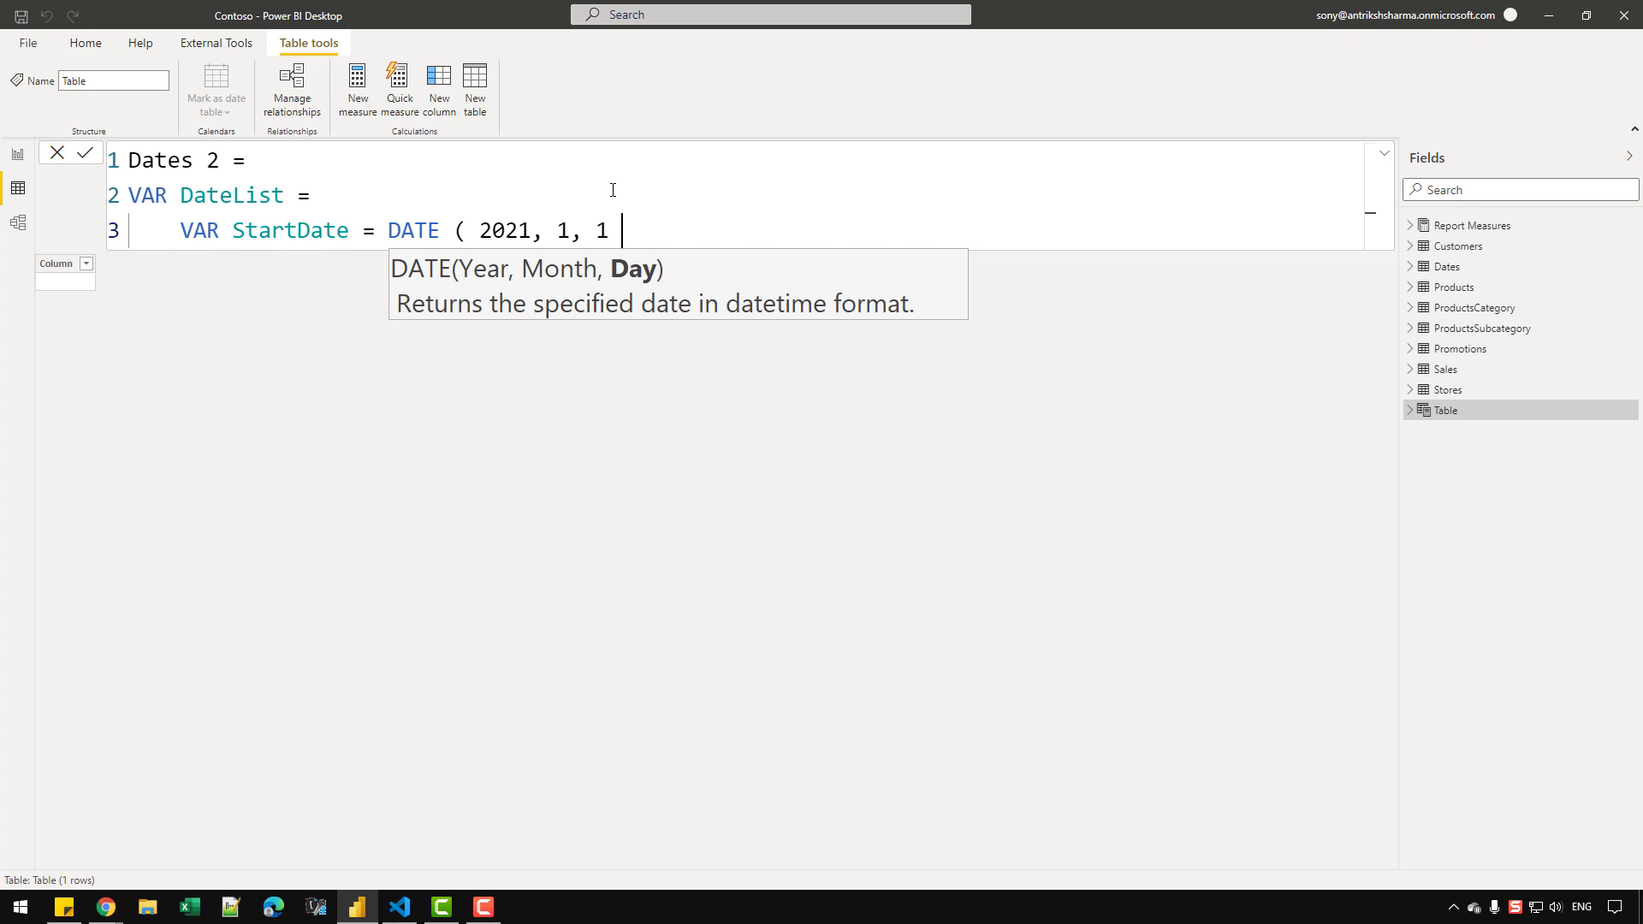
pyautogui.write(' )')
pyautogui.hotkey('shift', 'Return')
# Step: Define EndDate as DATE ( 2021, 12, 31 ) on the next line
pyautogui.write('VAR ')
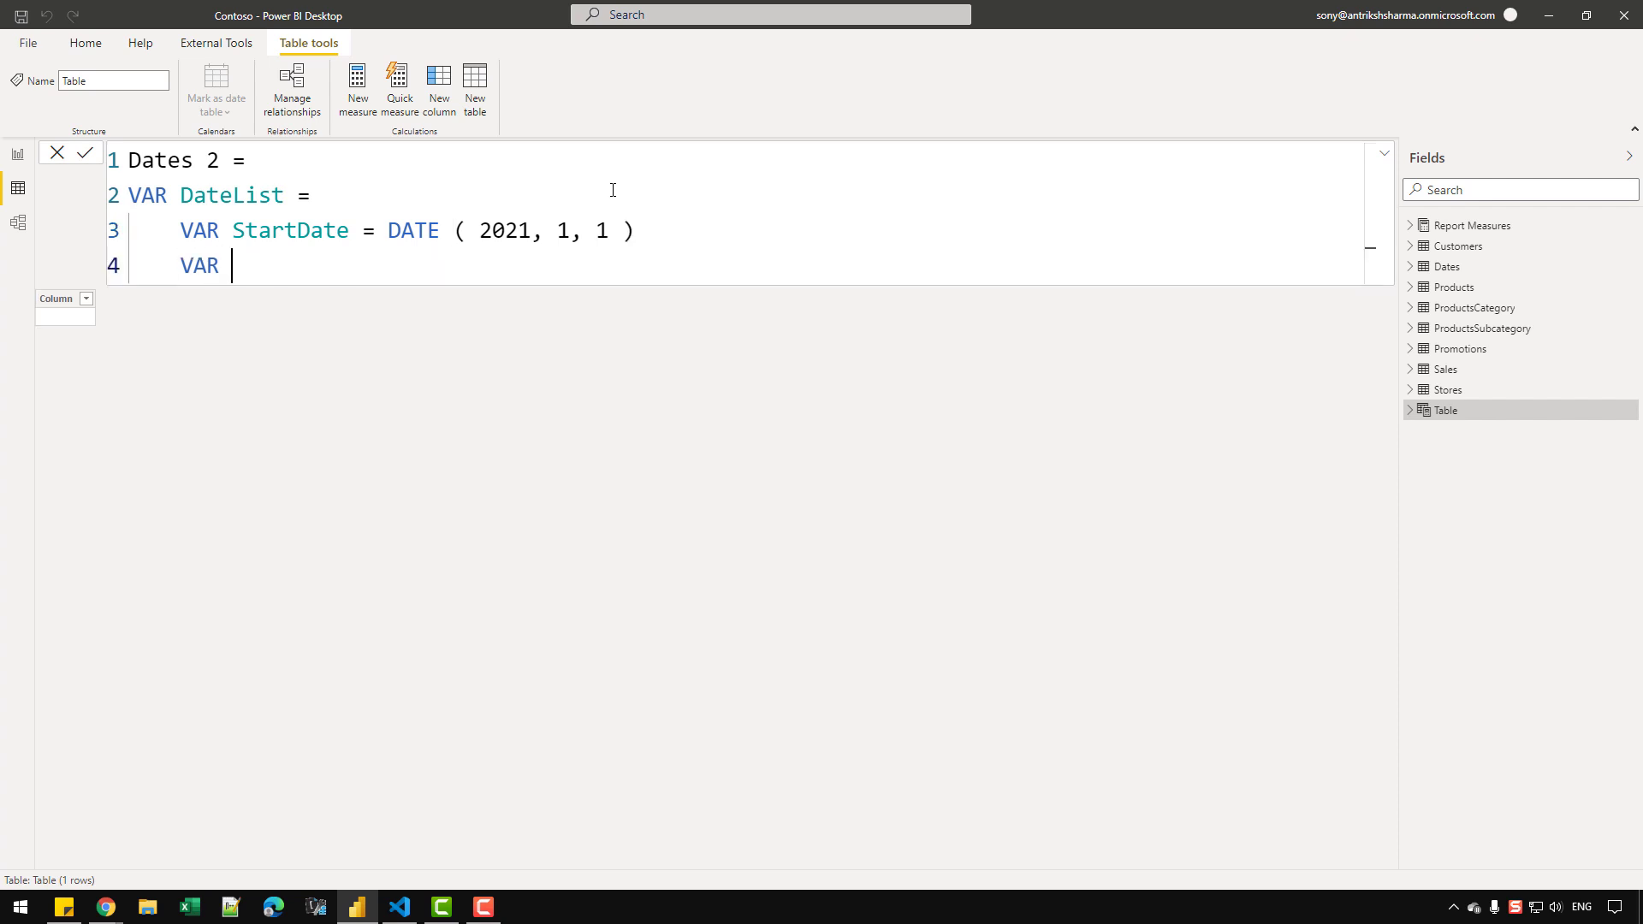
pyautogui.write('EndDate = DATE ( 20202')
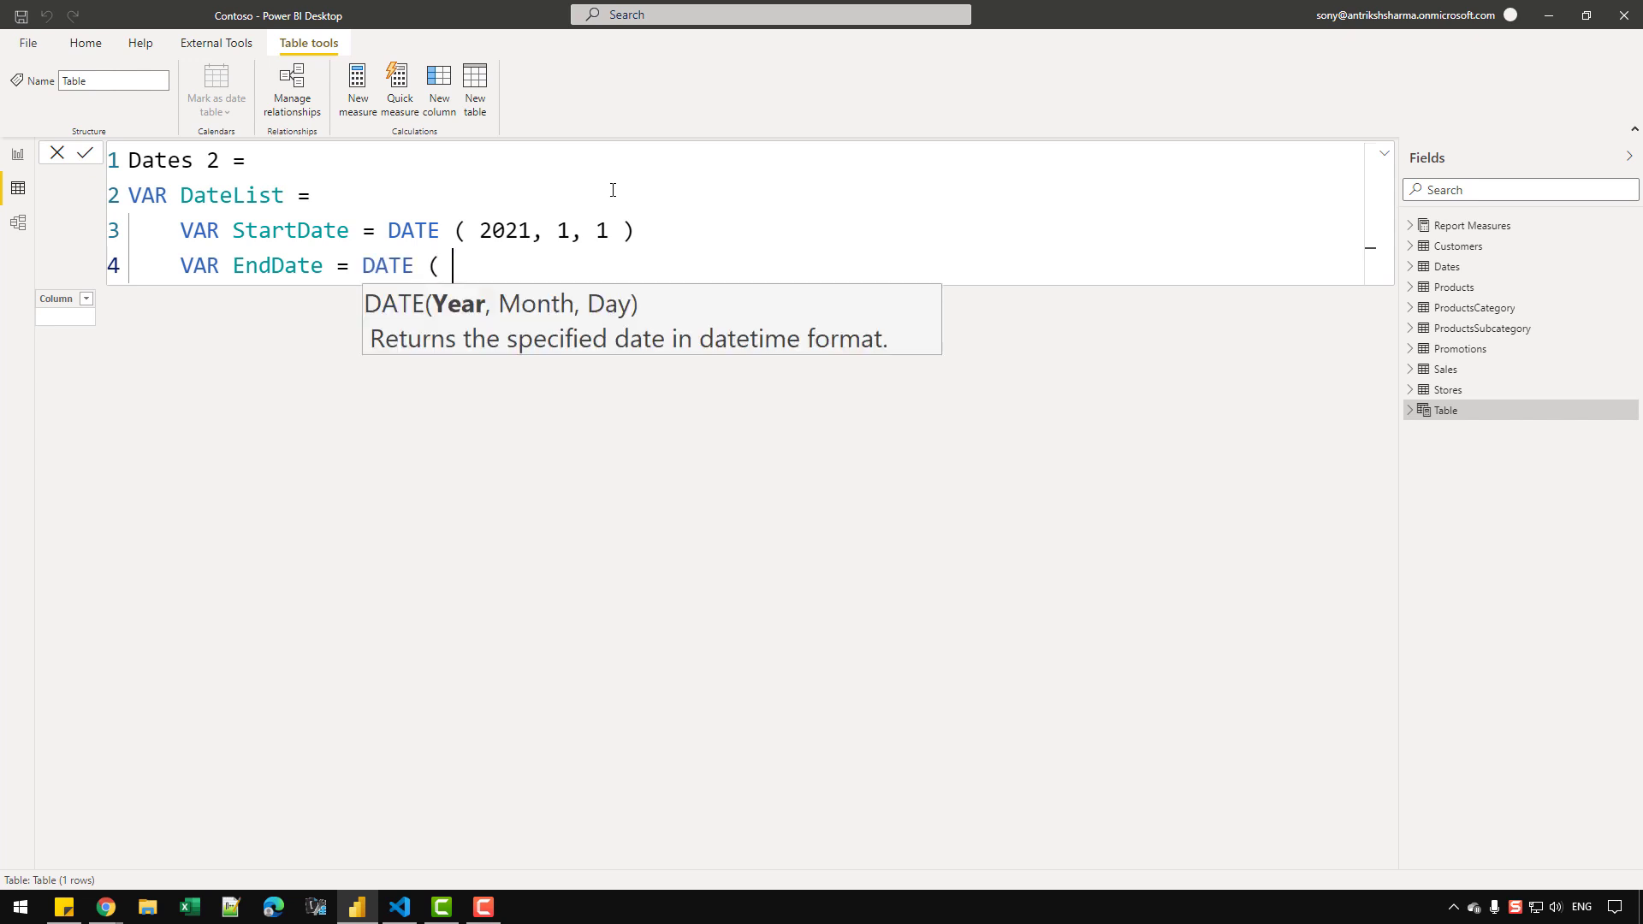
pyautogui.press('BackSpace')
pyautogui.press('BackSpace')
pyautogui.write('1, 12, 21')
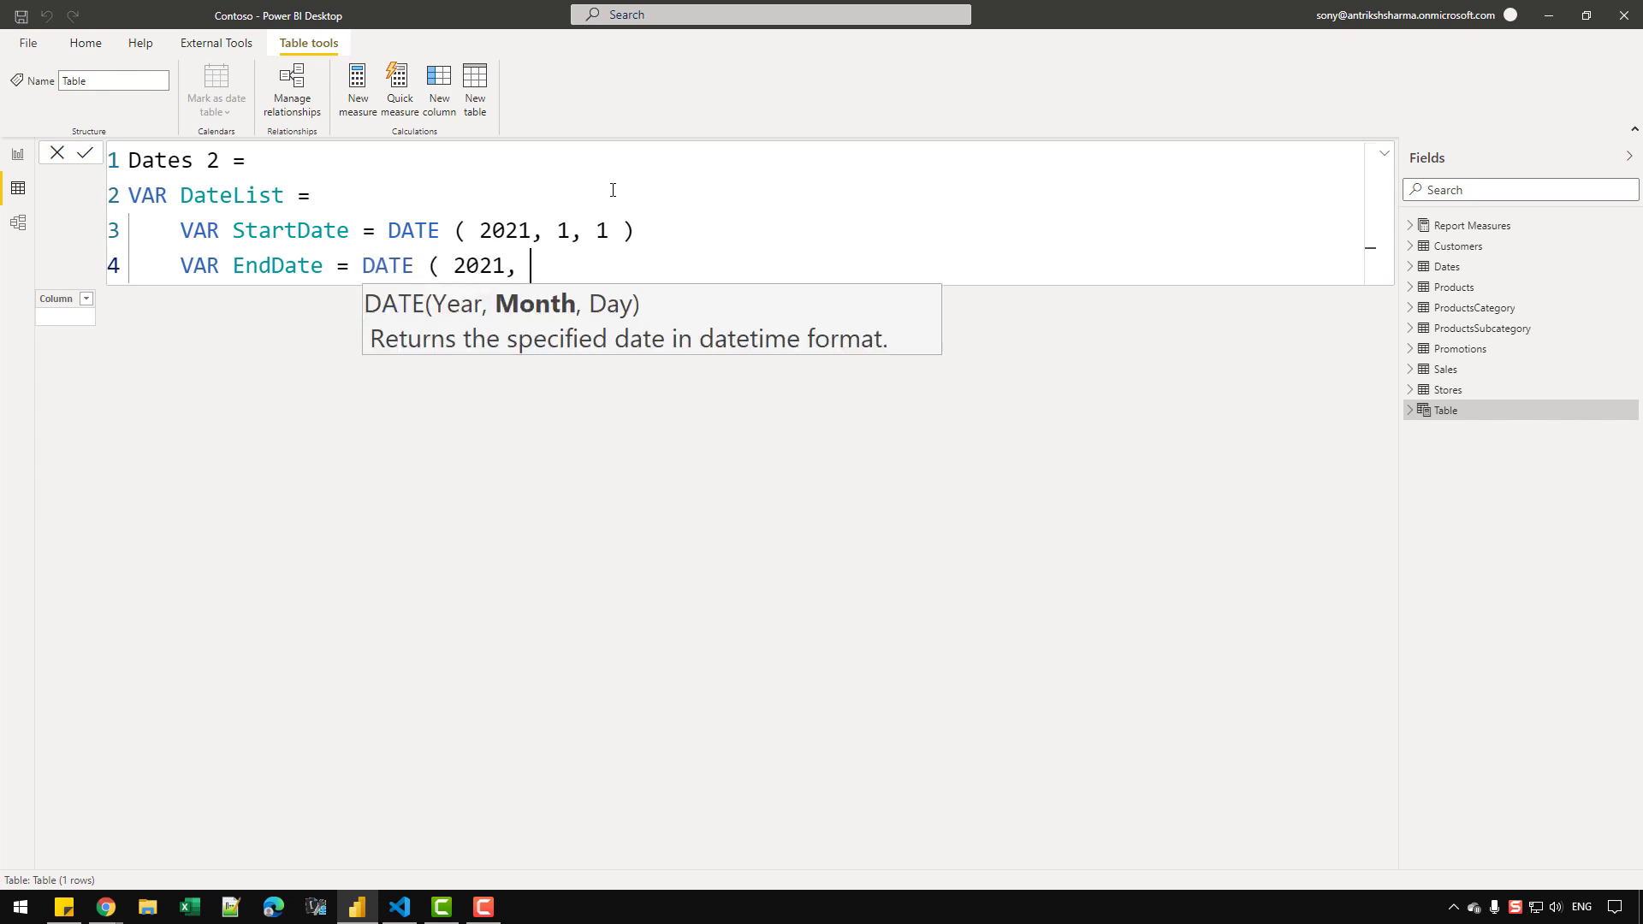
pyautogui.press('BackSpace')
pyautogui.press('BackSpace')
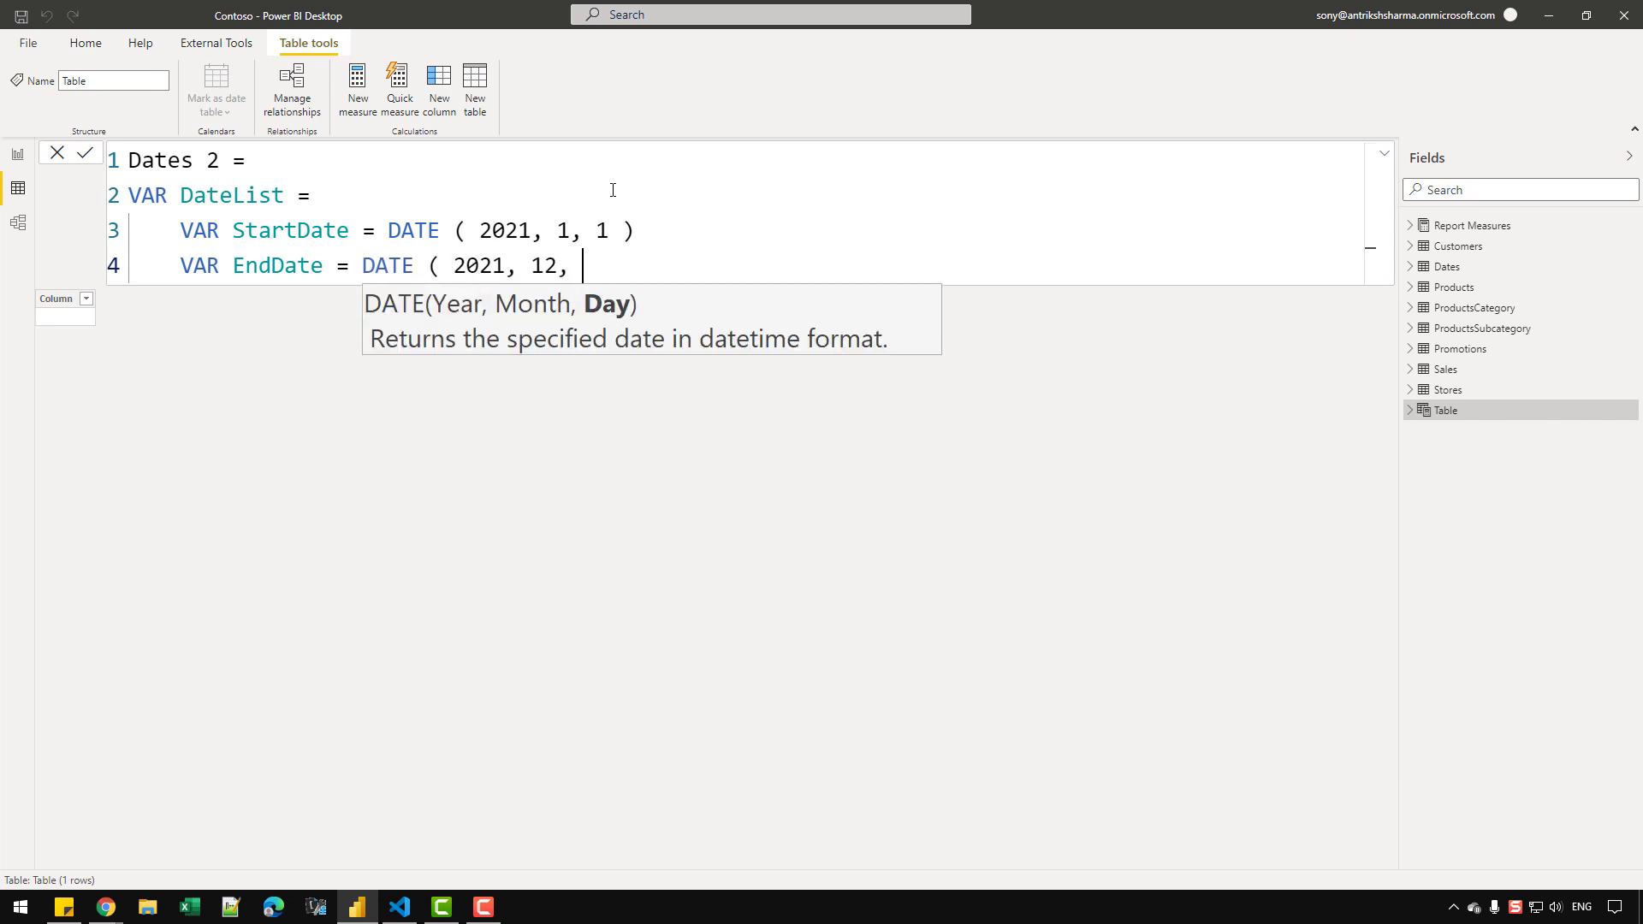
pyautogui.write('31 )')
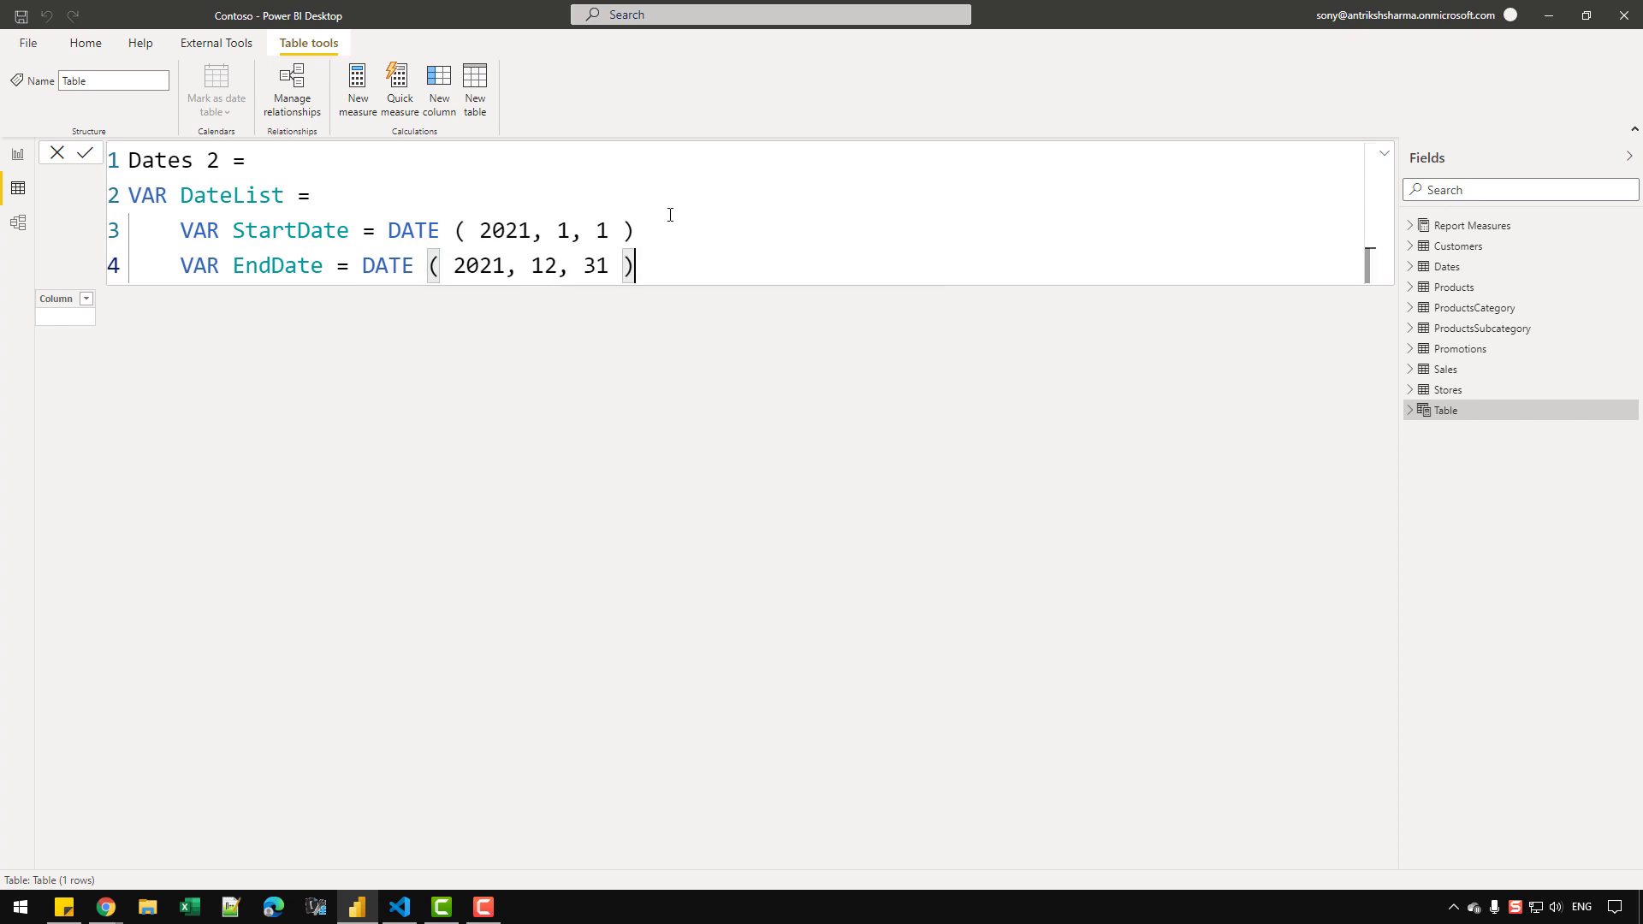
pyautogui.press('Return')
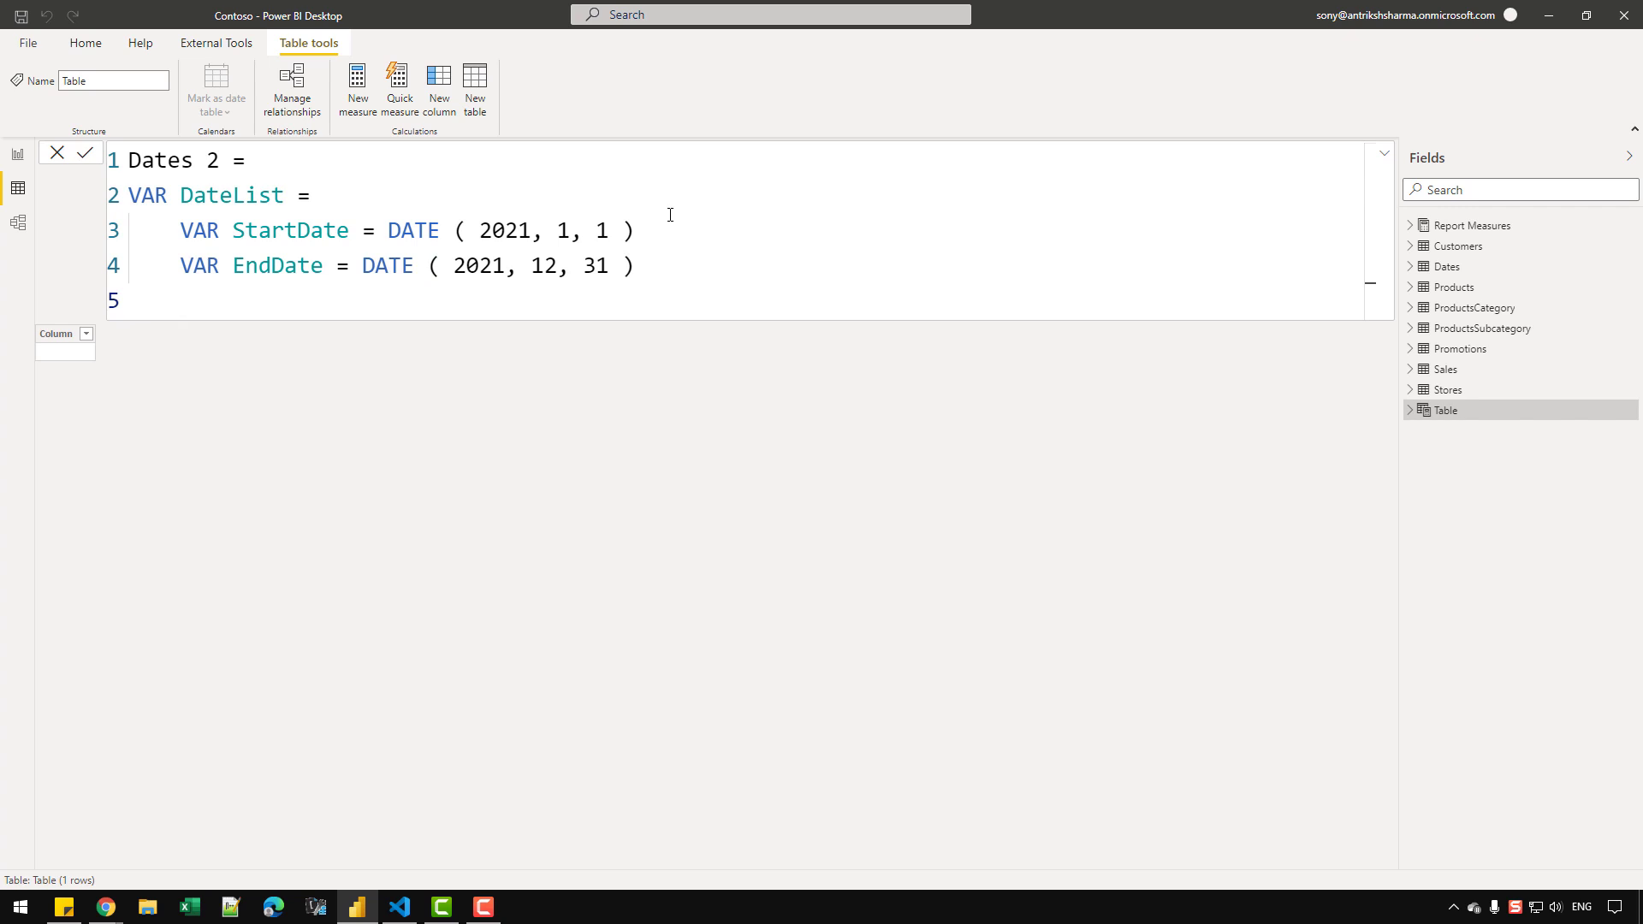
pyautogui.moveTo(646, 276); pyautogui.dragTo(469, 231)
pyautogui.click(468, 230)
pyautogui.click(401, 231)
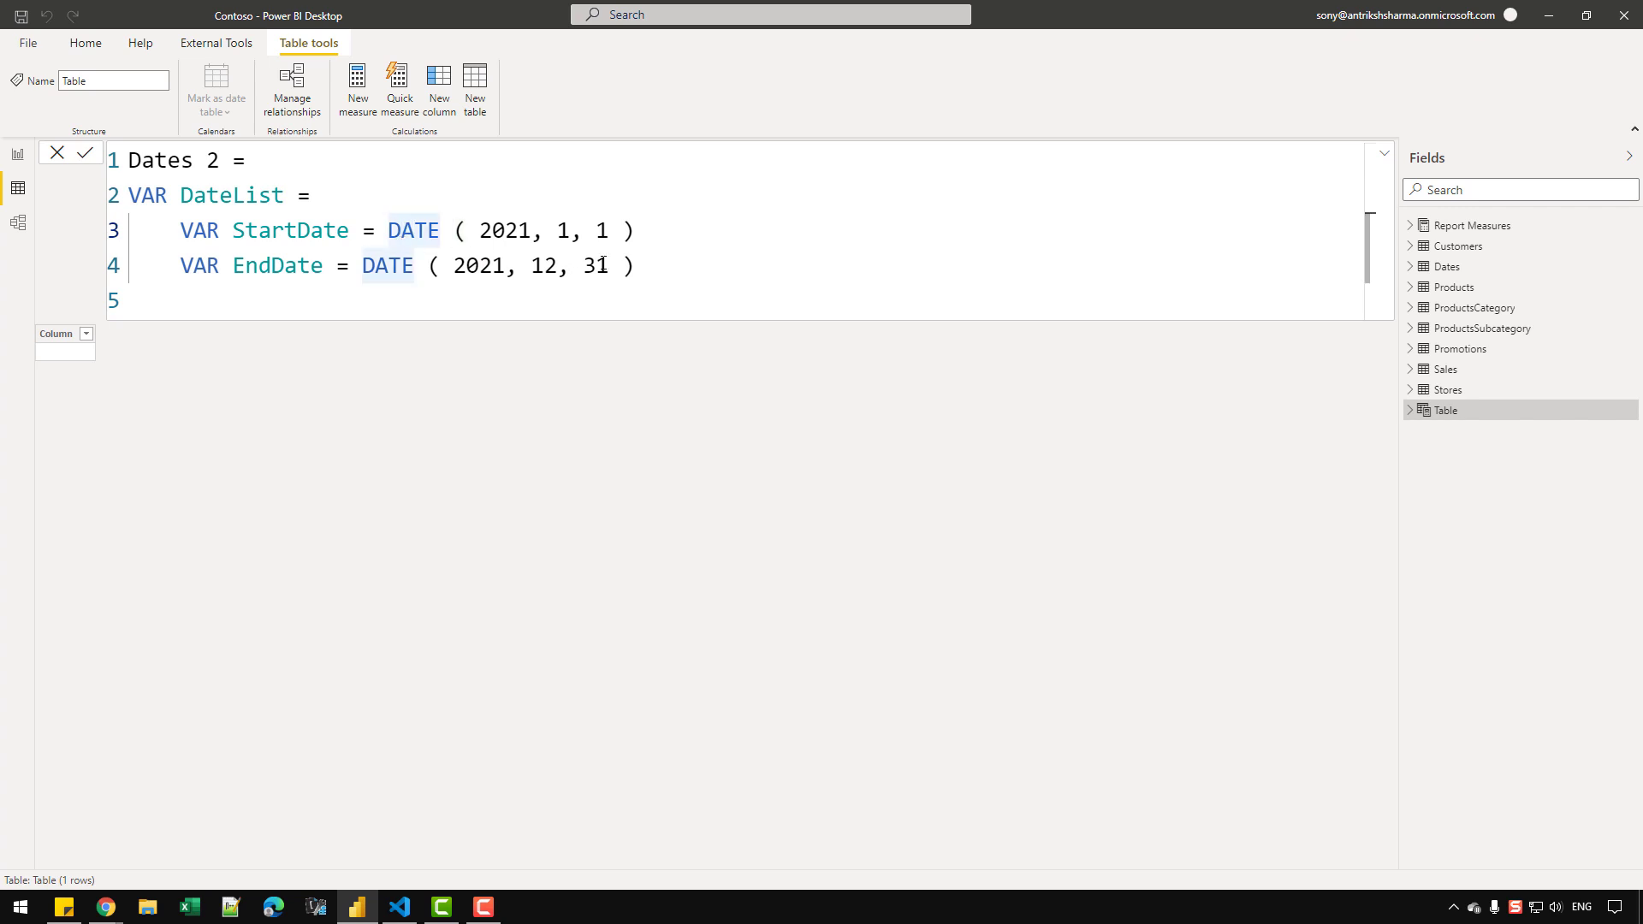
pyautogui.click(289, 297)
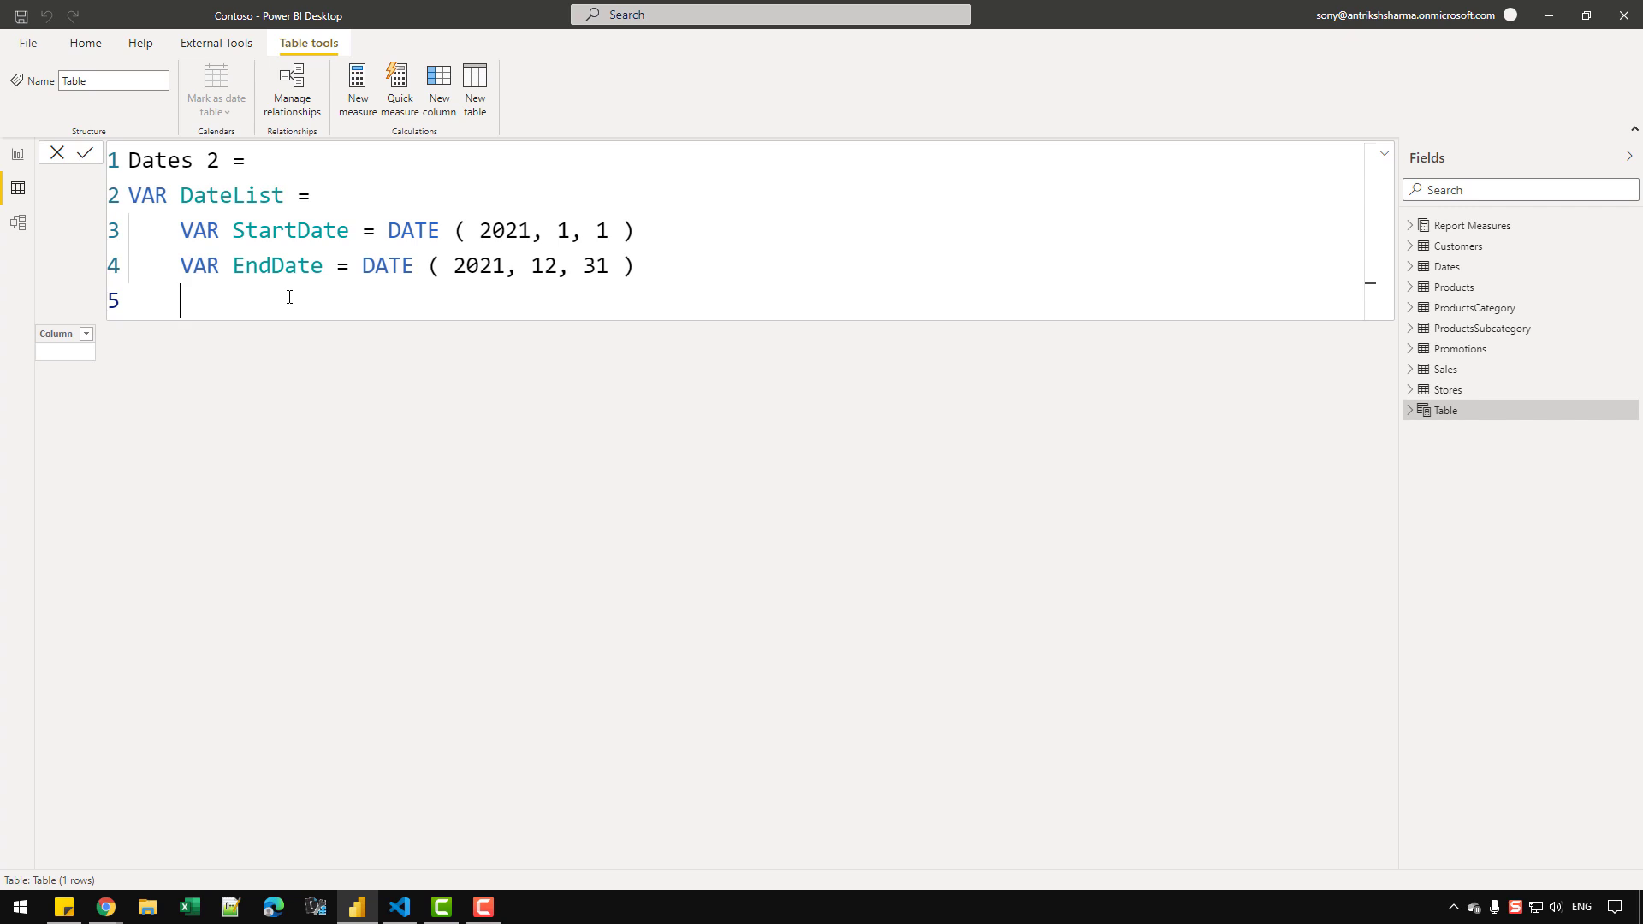
# Step: Have DateList return CALENDAR ( StartDate, EndDate )
pyautogui.write('RETURN')
pyautogui.press('Return')
pyautogui.press('Tab')
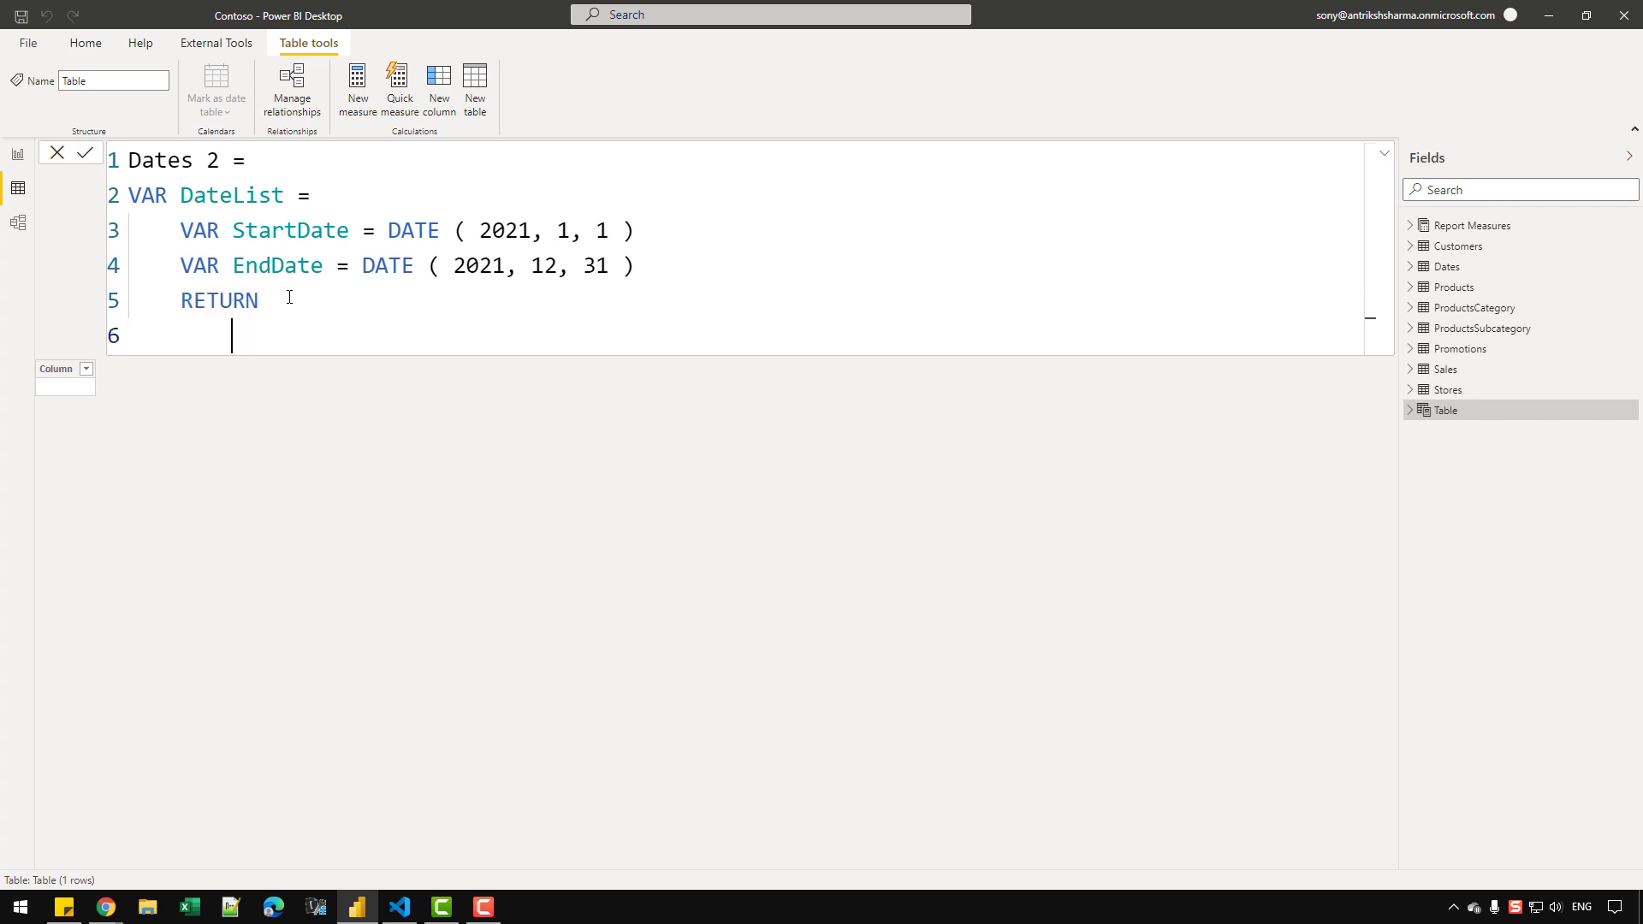
pyautogui.write('CALE')
pyautogui.press('Tab')
pyautogui.press('Left')
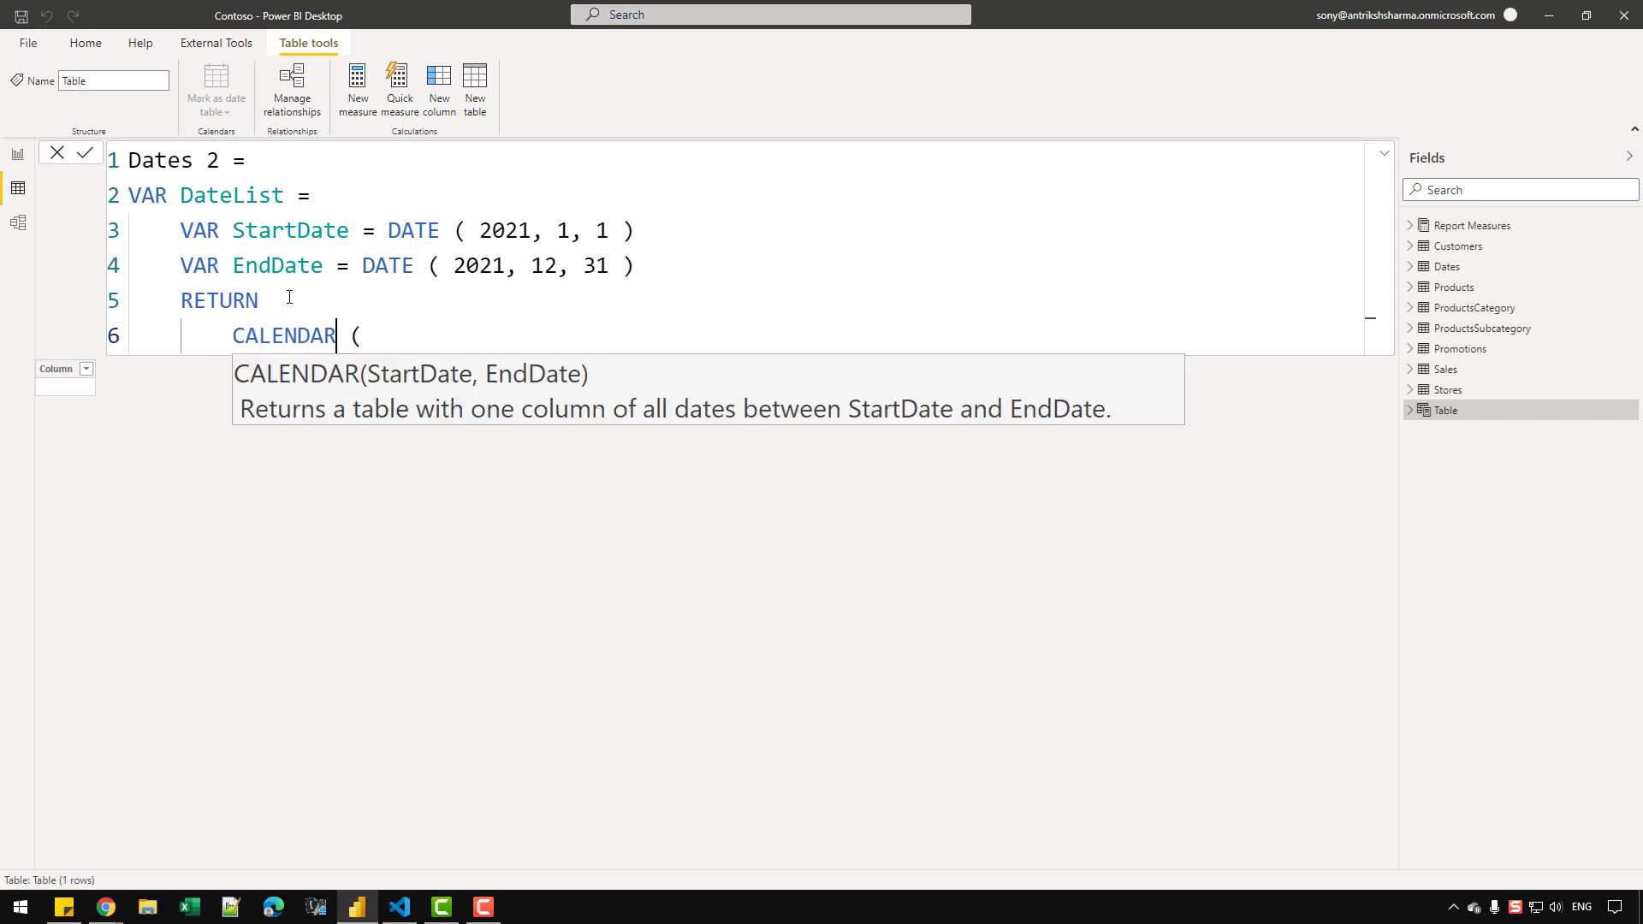
pyautogui.press('Right')
pyautogui.write('S')
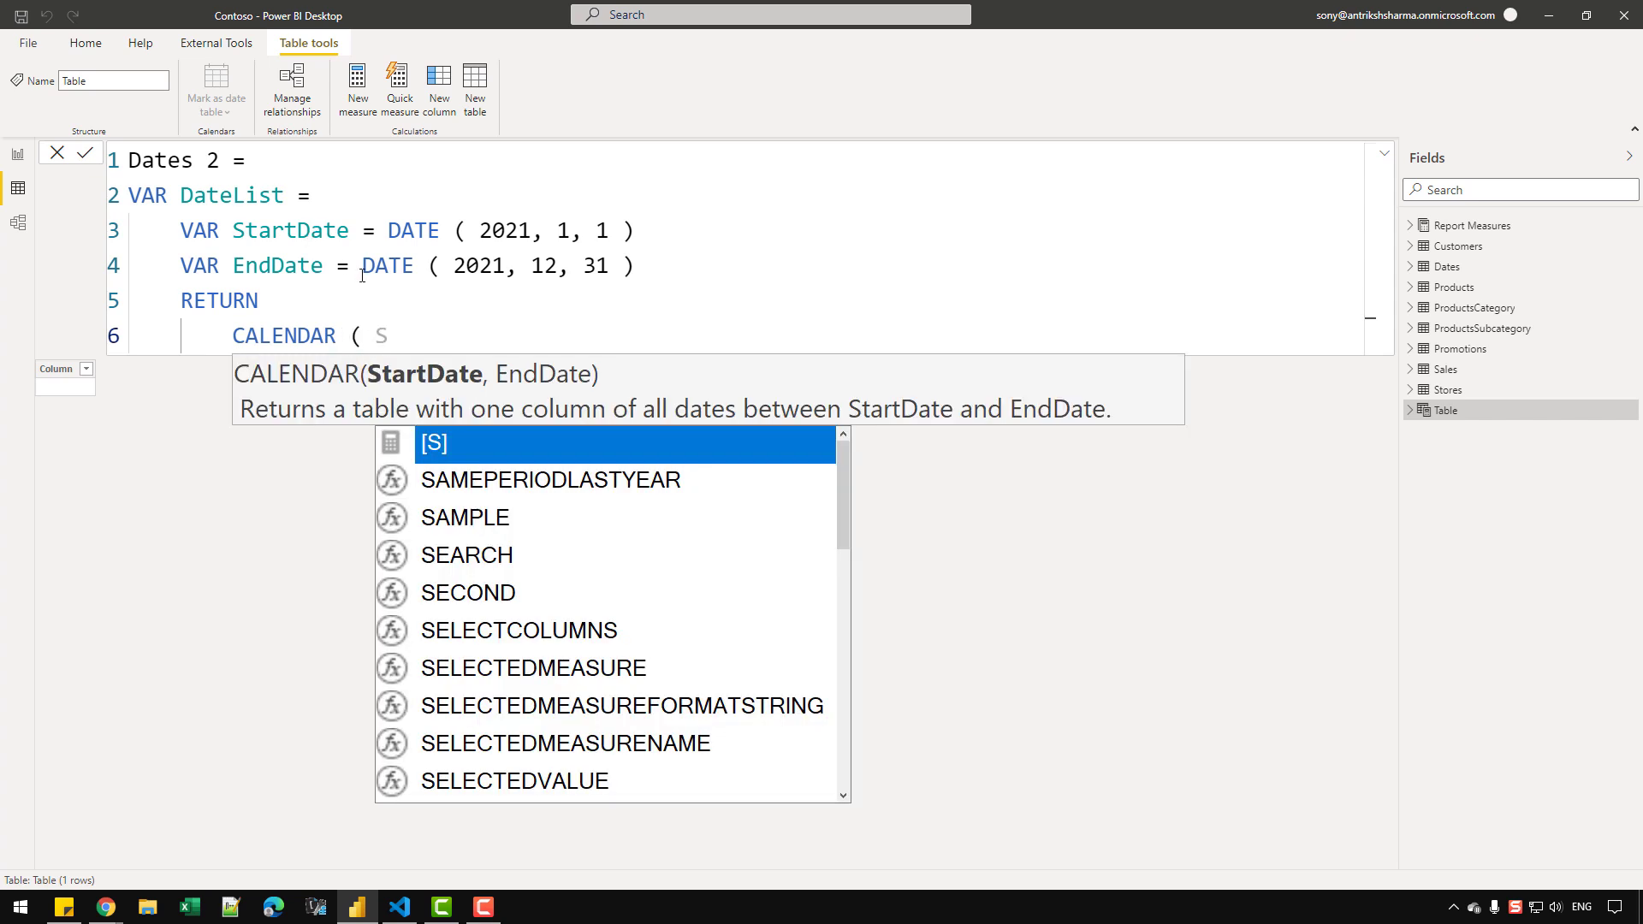
pyautogui.write('TAR')
pyautogui.press('Tab')
pyautogui.write(', ')
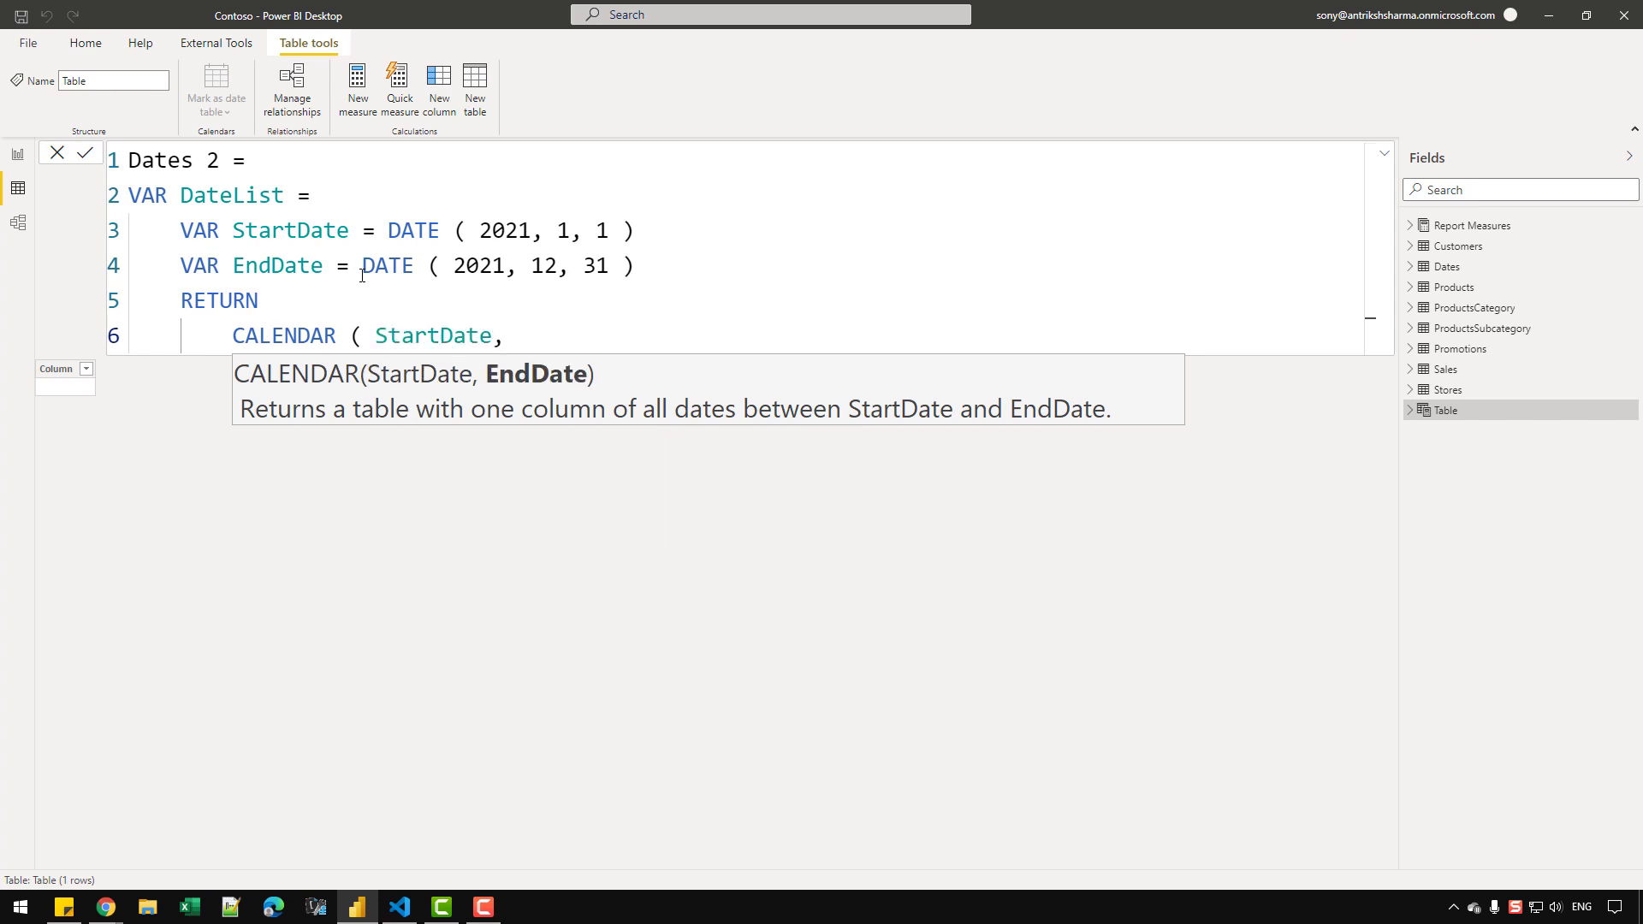
pyautogui.write('ENDD')
pyautogui.press('Tab')
pyautogui.write(')')
# Step: End the formula with RETURN DateList and commit the Dates 2 table
pyautogui.hotkey('shift', 'Return')
pyautogui.press('BackSpace')
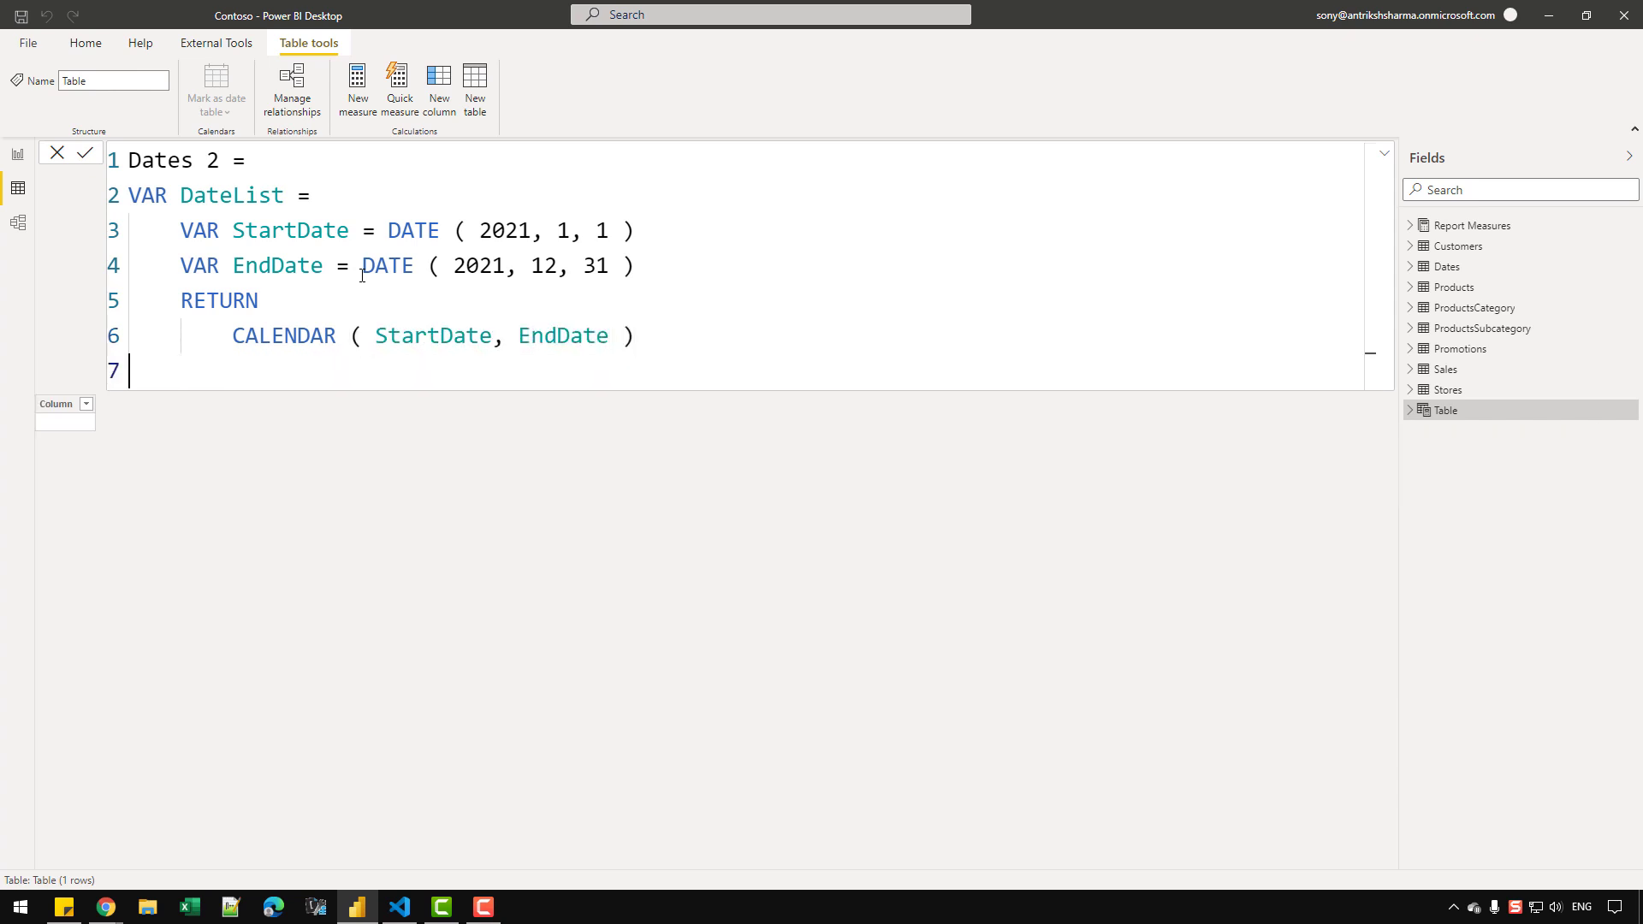
pyautogui.write('RETURN')
pyautogui.hotkey('shift', 'Return')
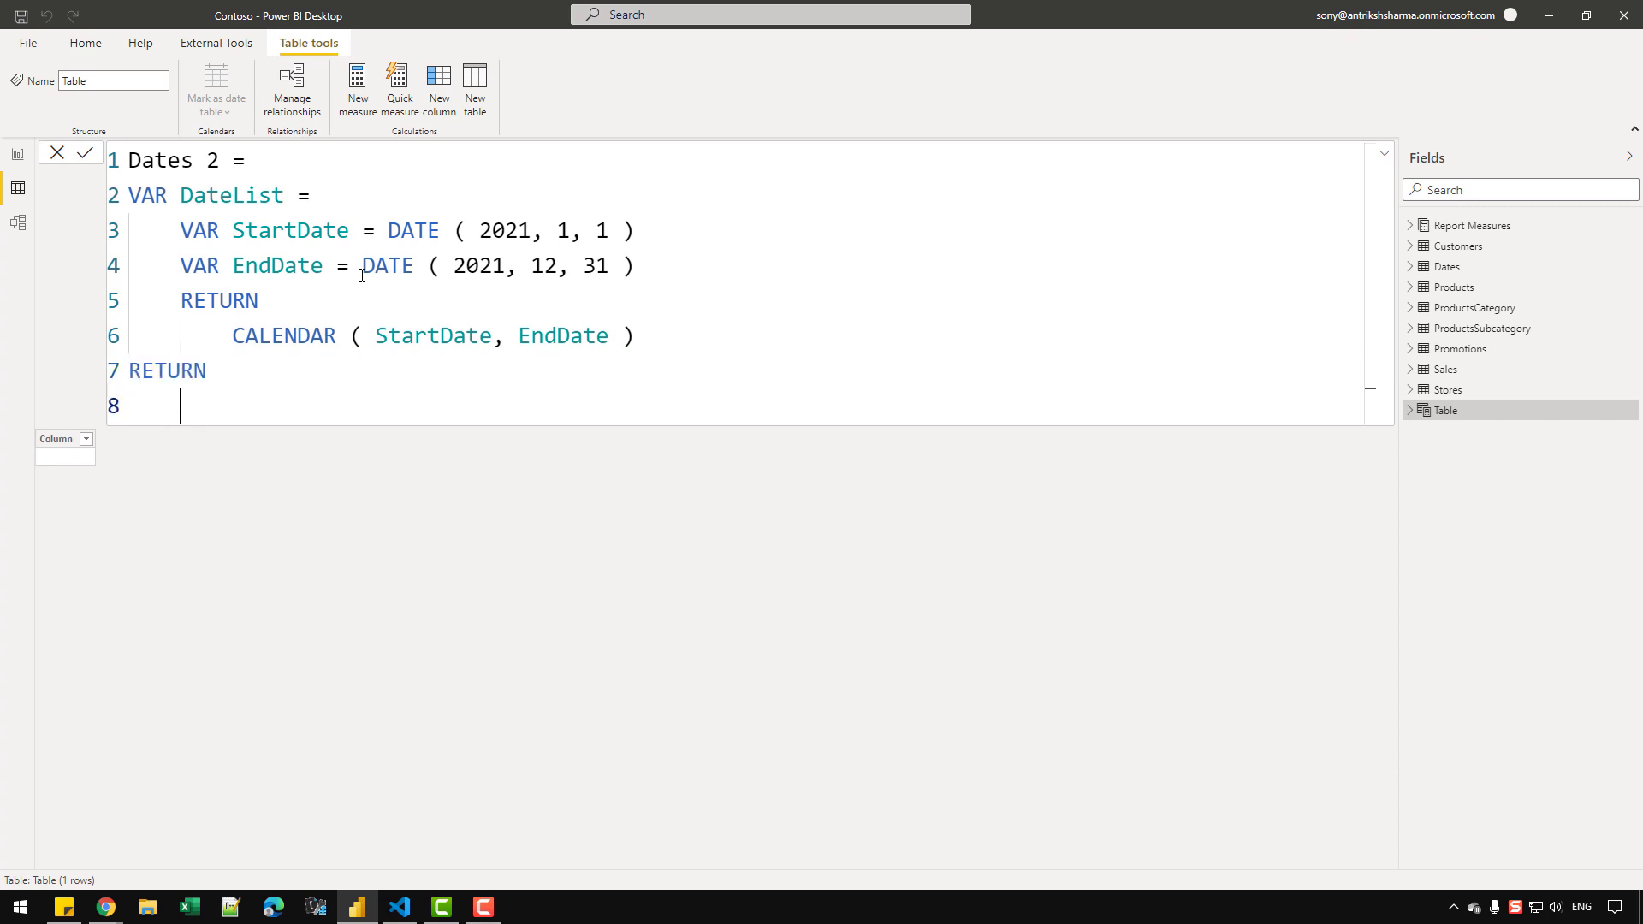
pyautogui.write('DATELI')
pyautogui.press('Tab')
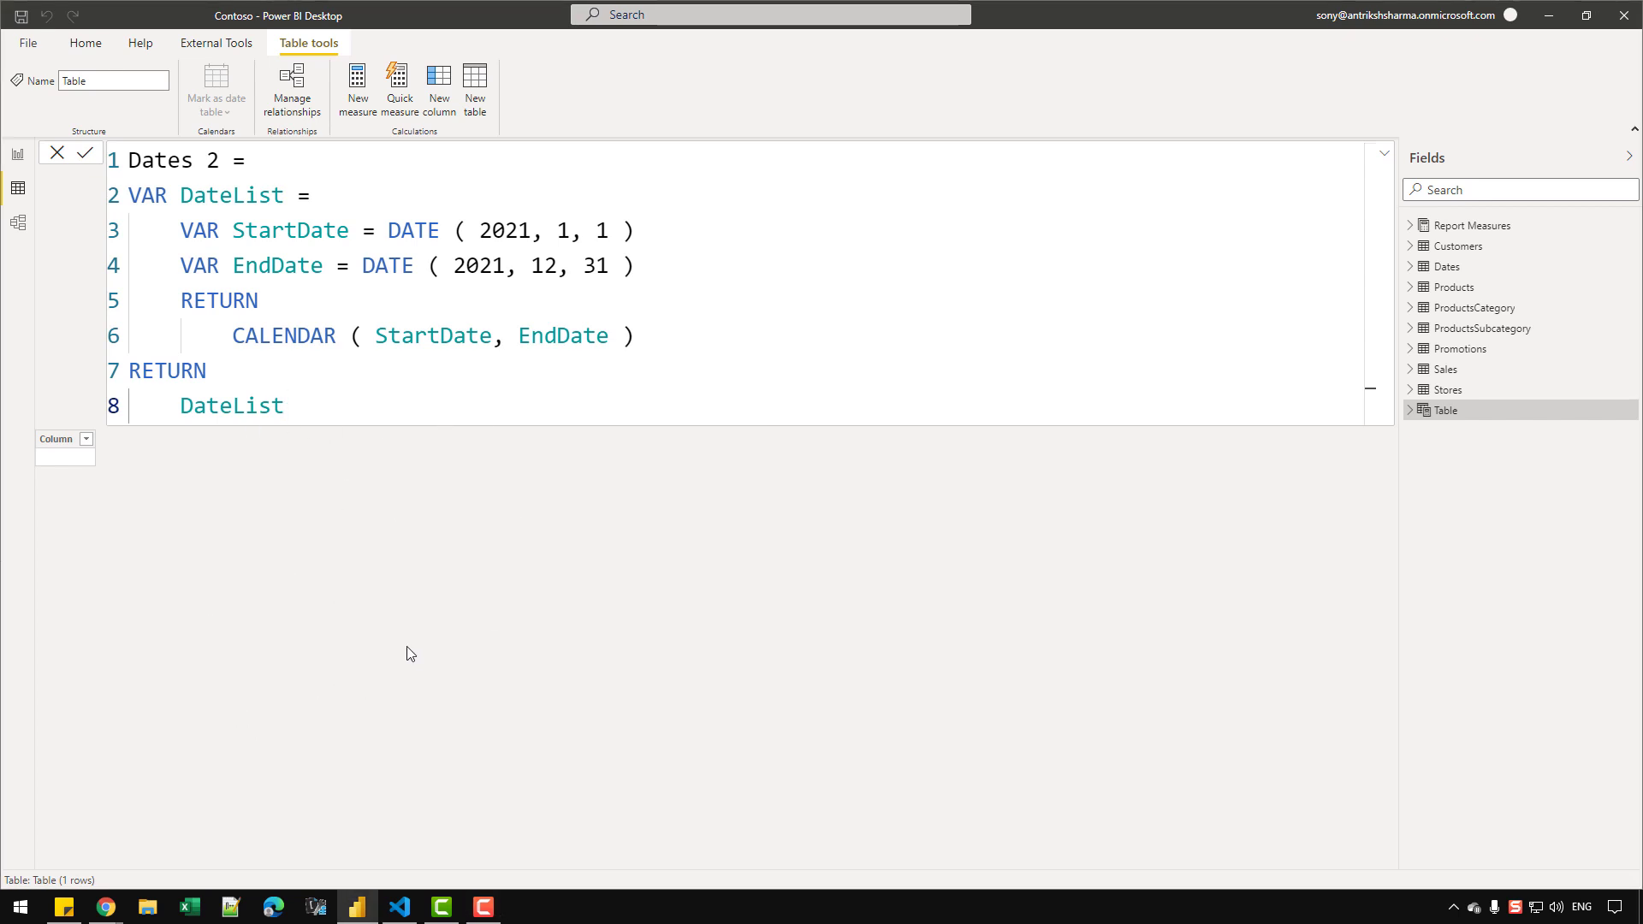
pyautogui.press('Return')
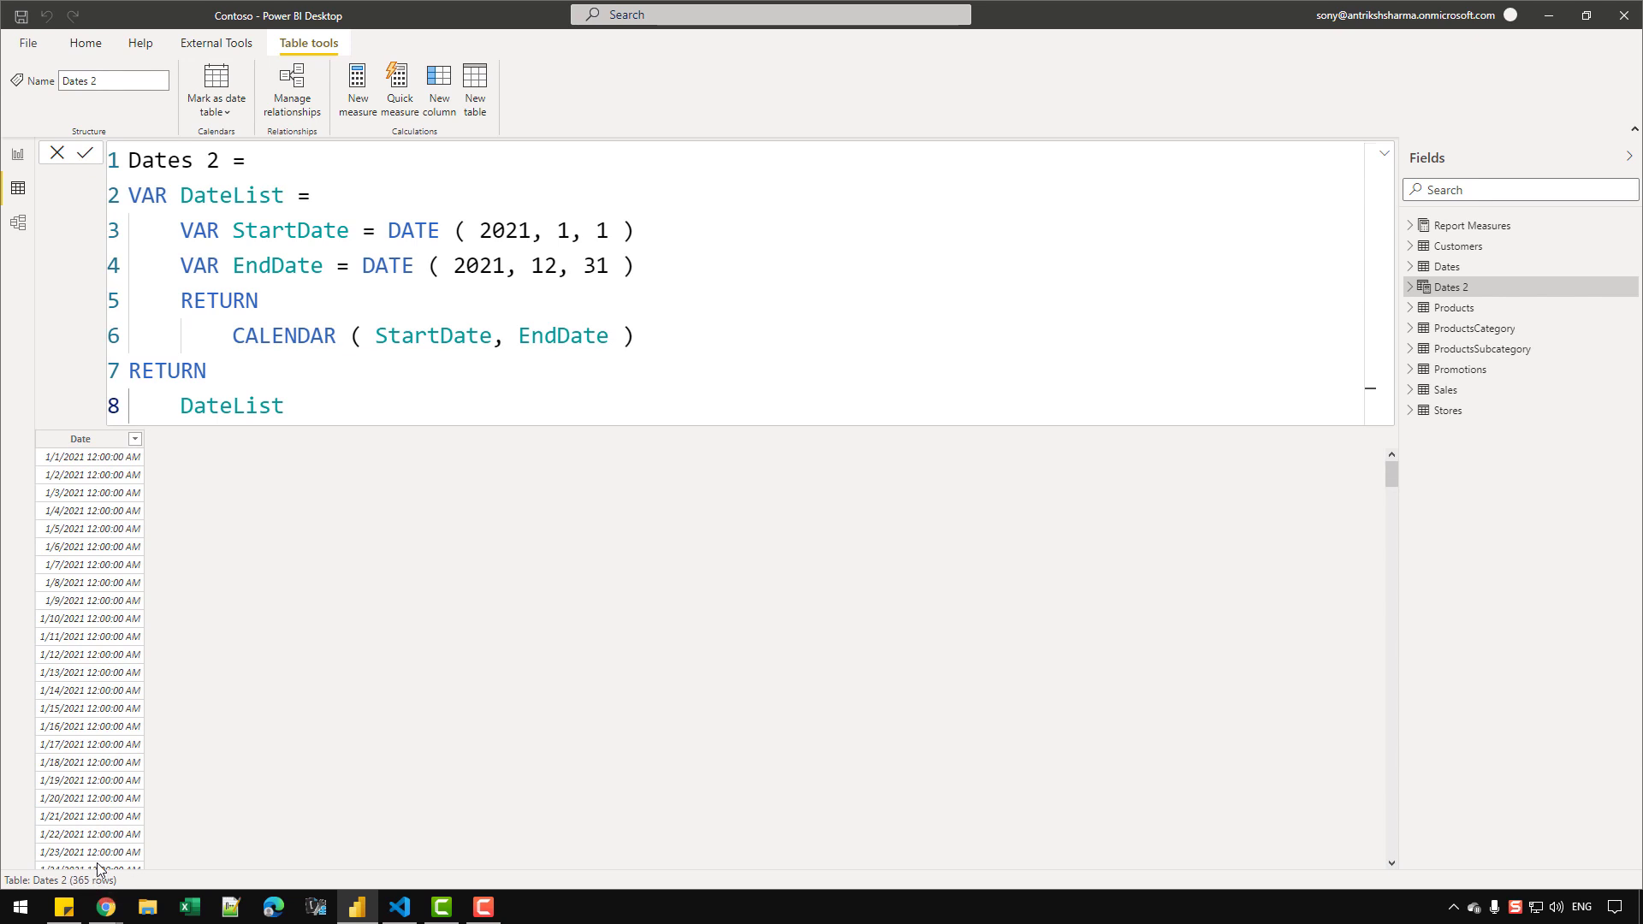
# Step: Review the 2021 dates in the Date column's filter list, then close it
pyautogui.click(138, 441)
pyautogui.click(134, 440)
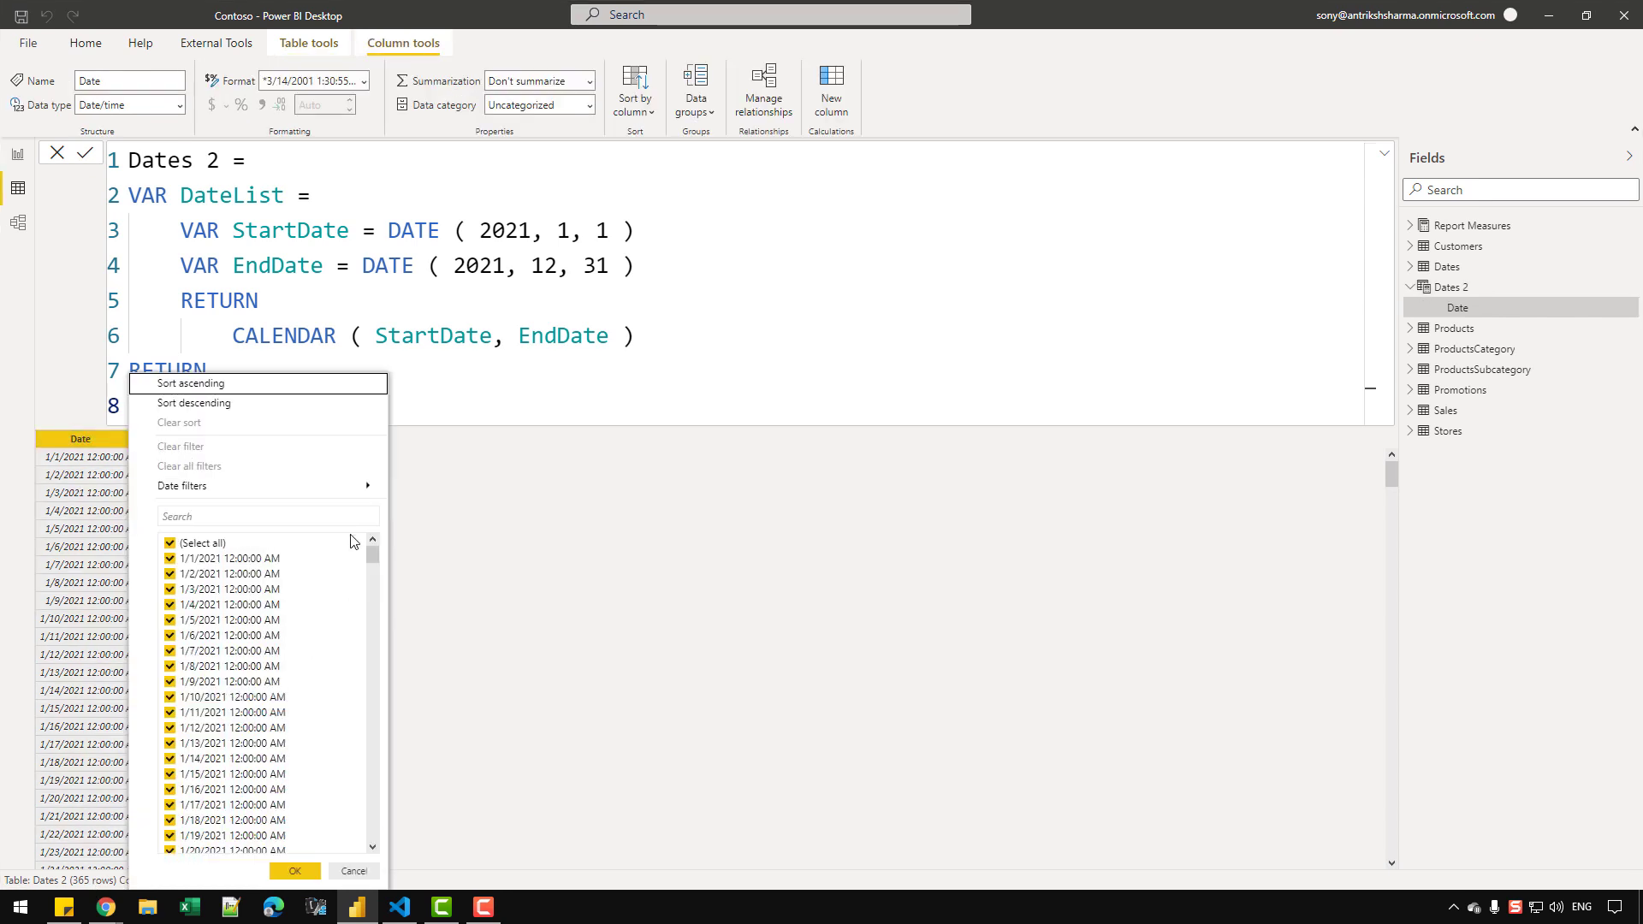
pyautogui.moveTo(373, 548); pyautogui.dragTo(372, 831)
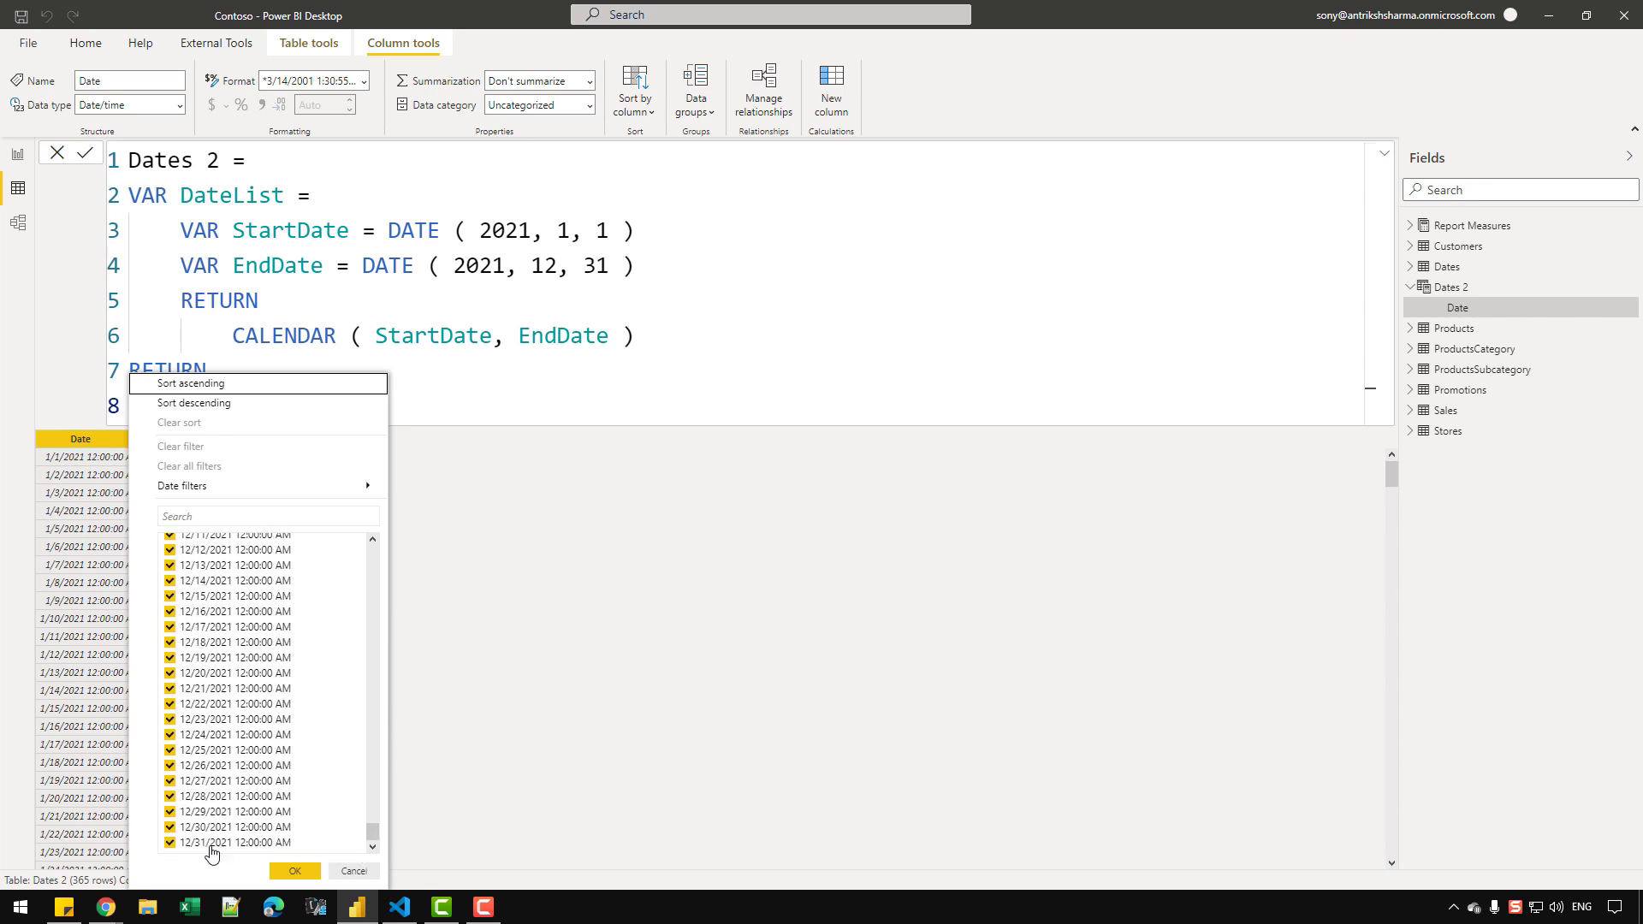
pyautogui.click(667, 530)
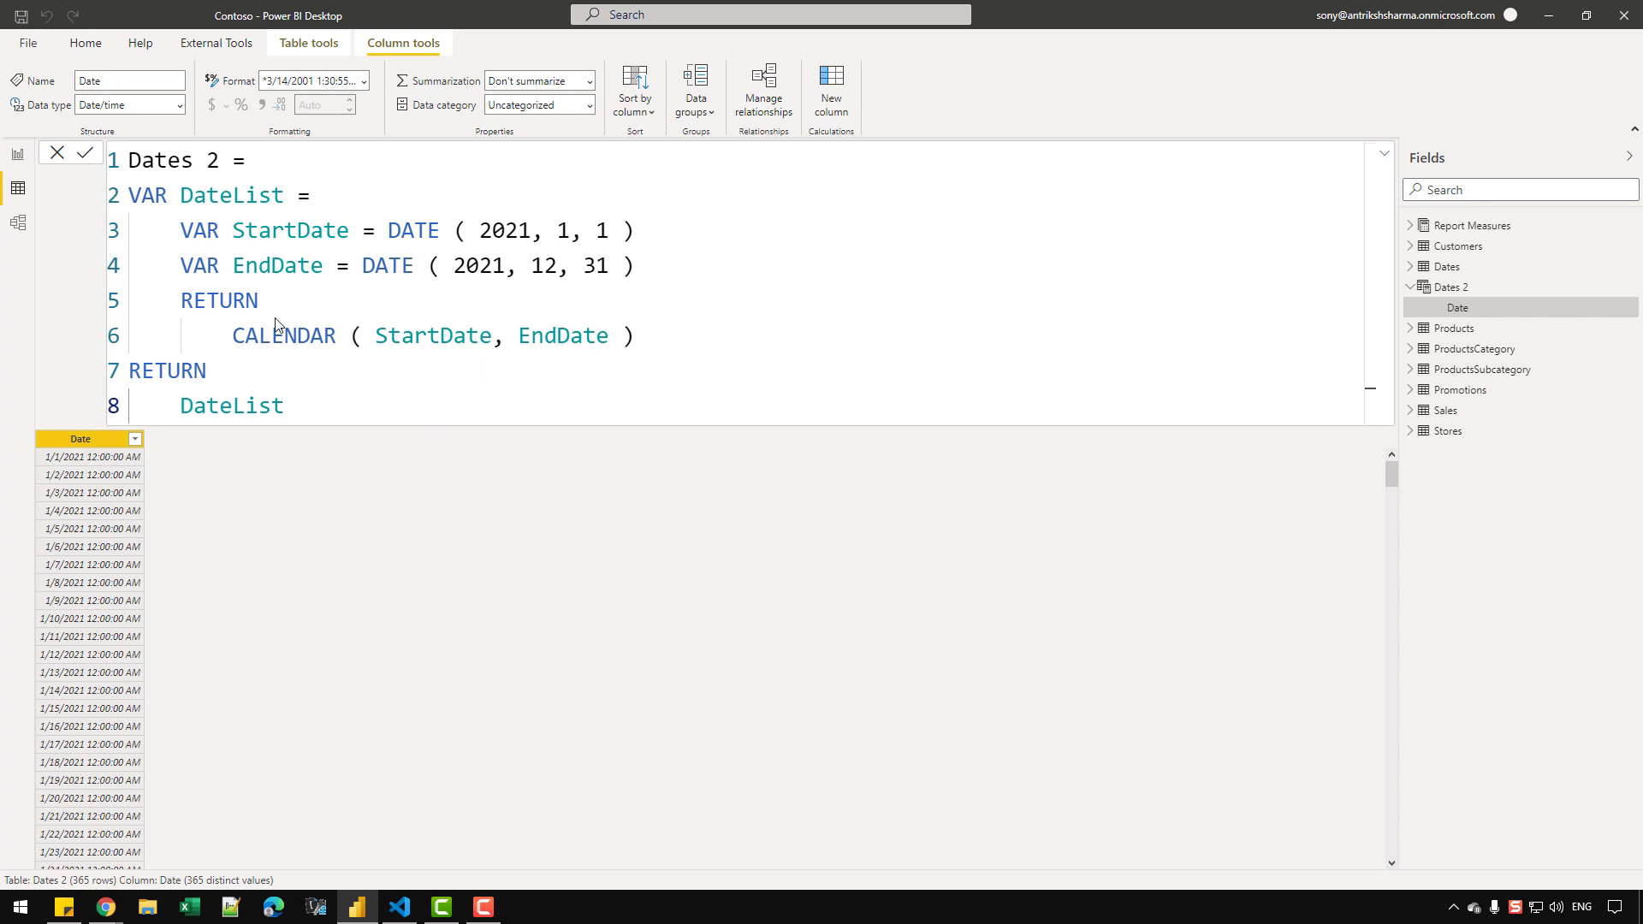
# Step: Add a VAR Result = GENERATE ( line after the CALENDAR line
pyautogui.click(279, 389)
pyautogui.click(703, 329)
pyautogui.press('Return')
pyautogui.press('BackSpace')
pyautogui.press('BackSpace')
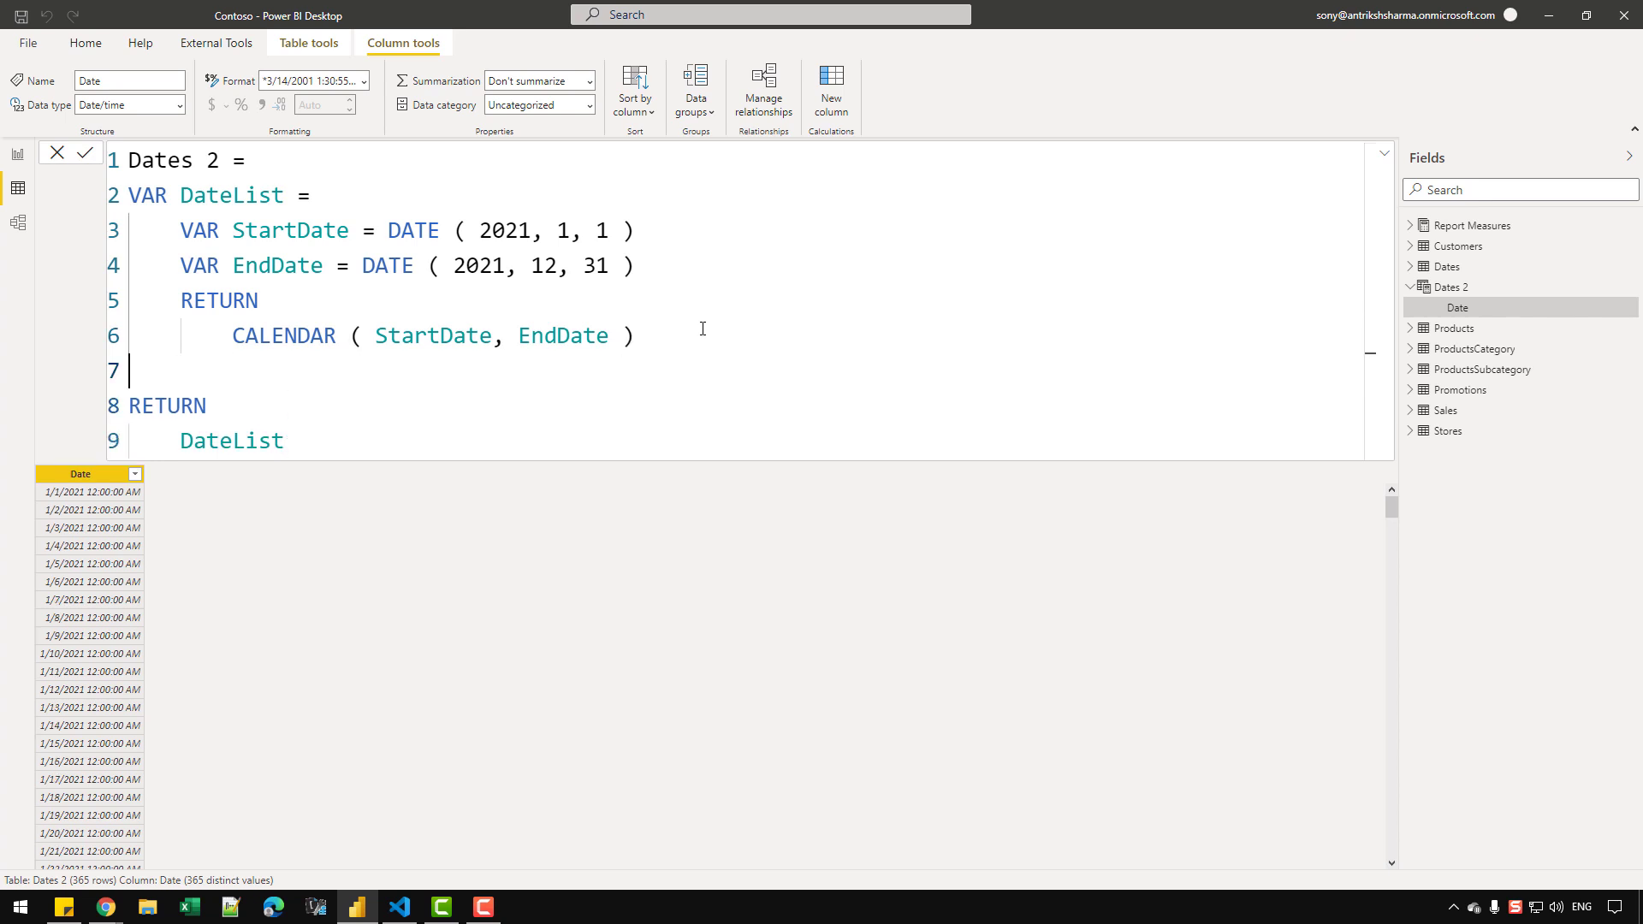
pyautogui.write('VAR Result =')
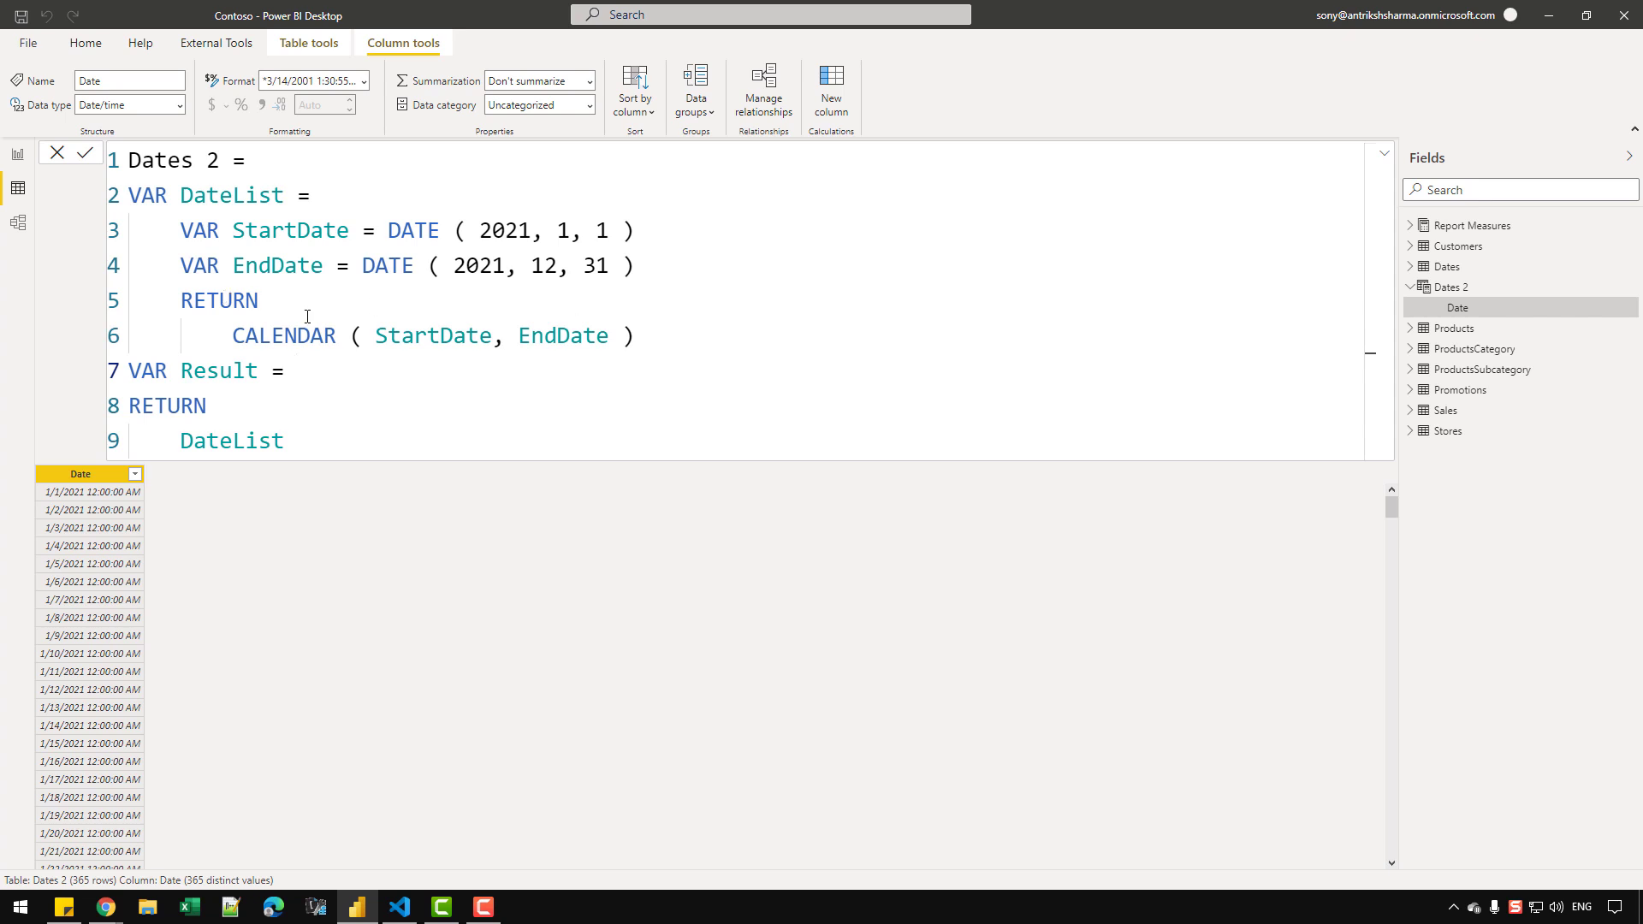
pyautogui.press('Return')
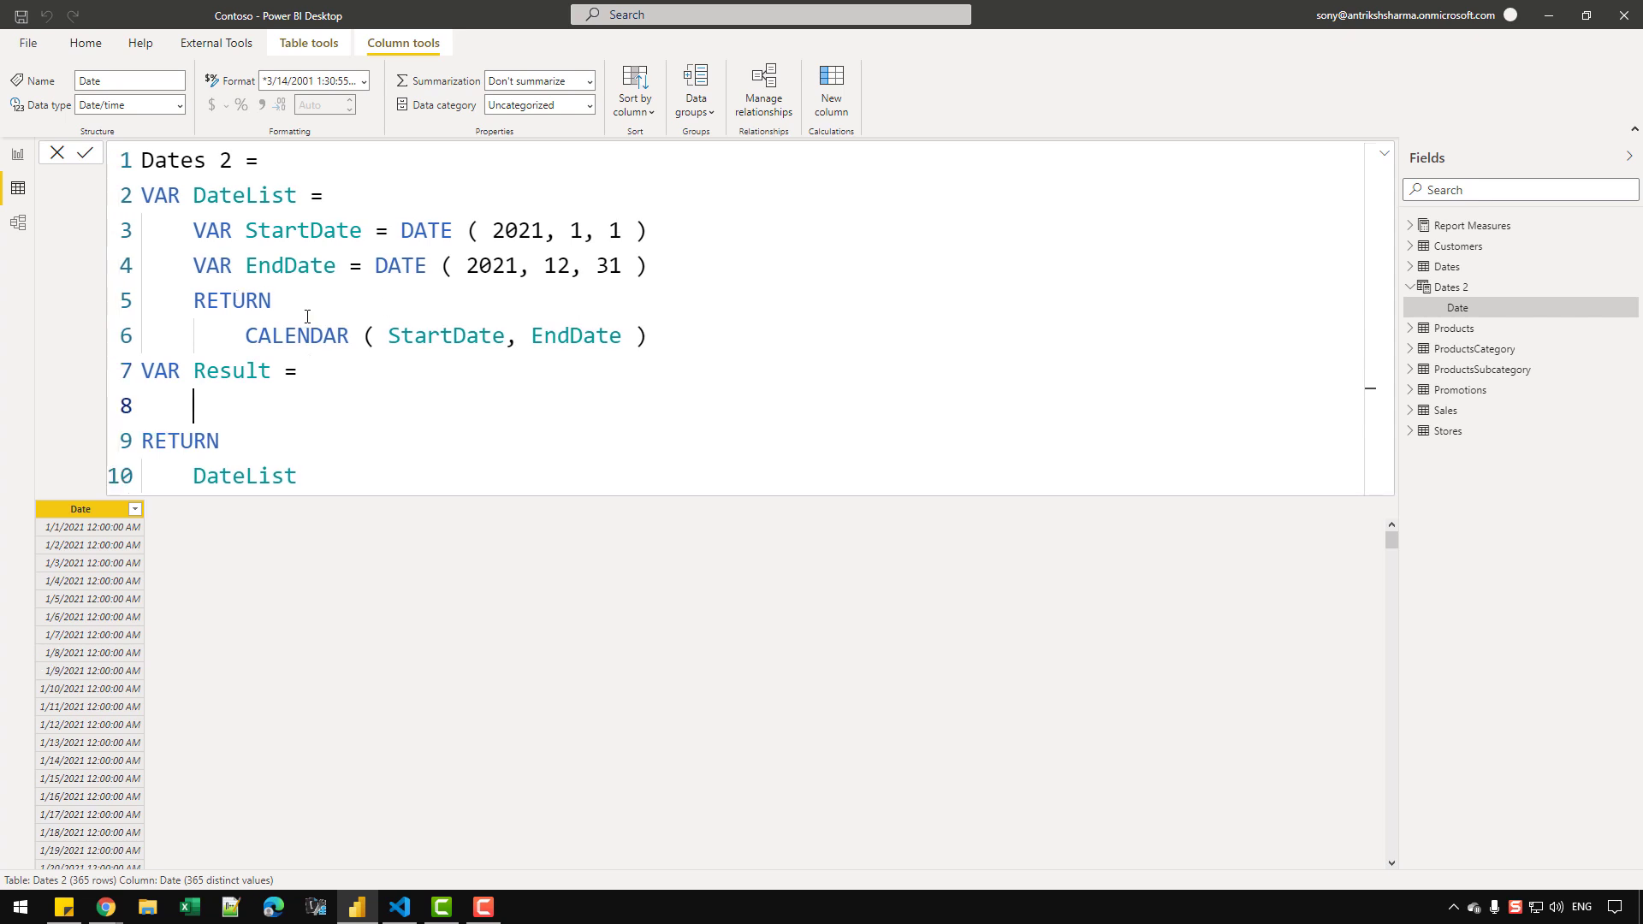
pyautogui.write('GENERATE (')
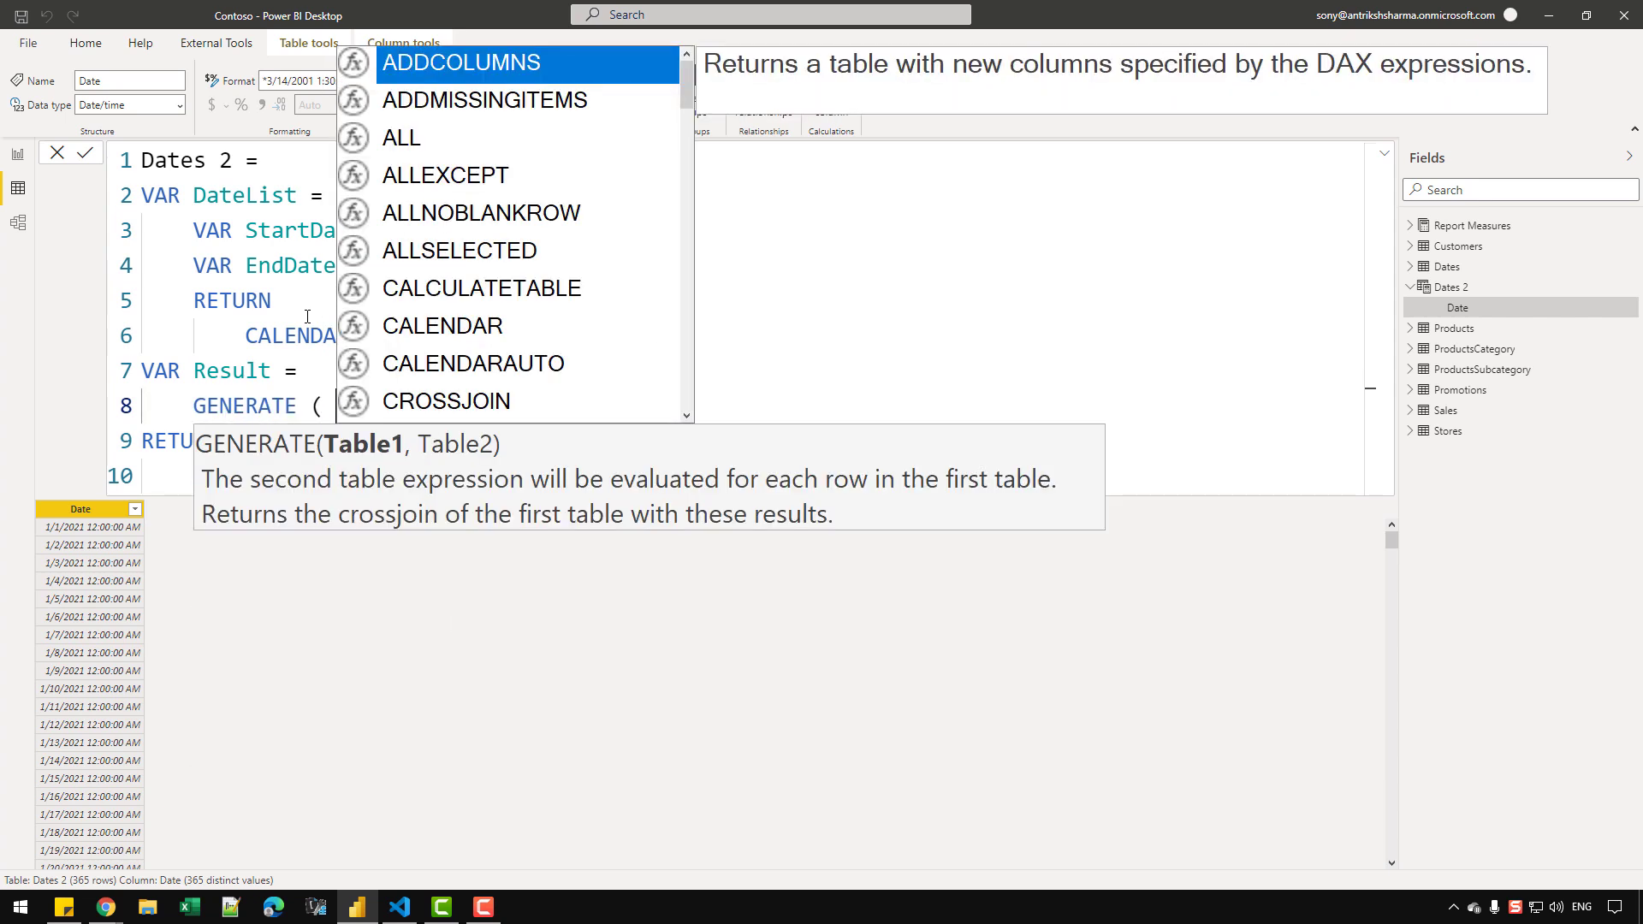
pyautogui.hotkey('shift', 'Return')
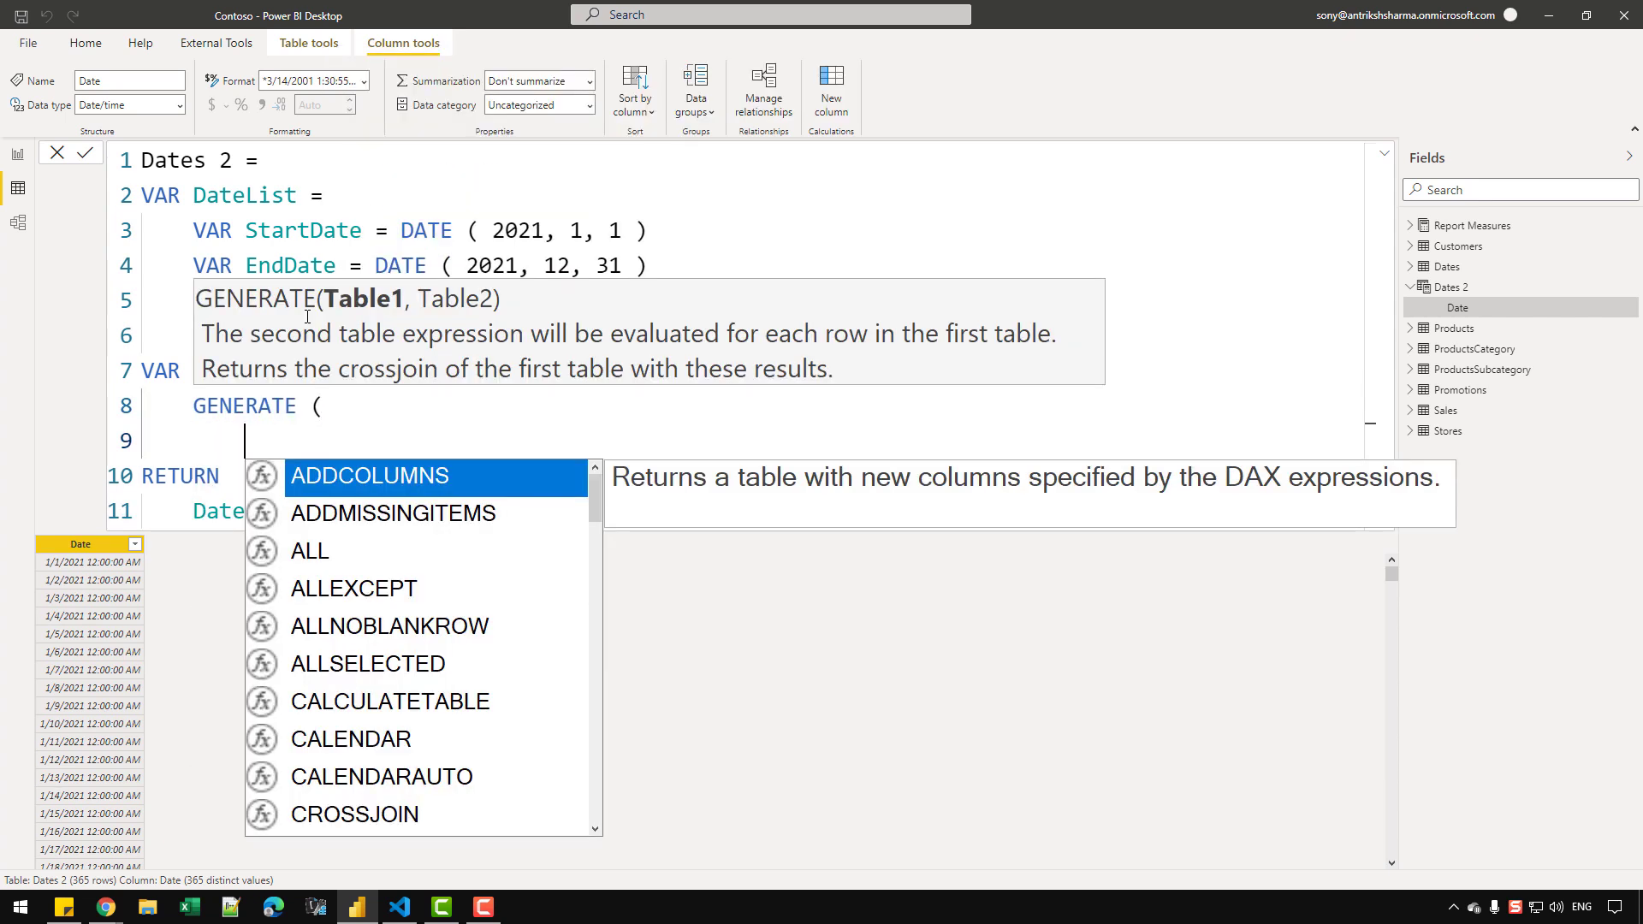
pyautogui.press('Escape')
# Step: Paste DateList as GENERATE's first argument
pyautogui.doubleClick(291, 203)
pyautogui.hotkey('ctrl', 'c')
pyautogui.click(300, 435)
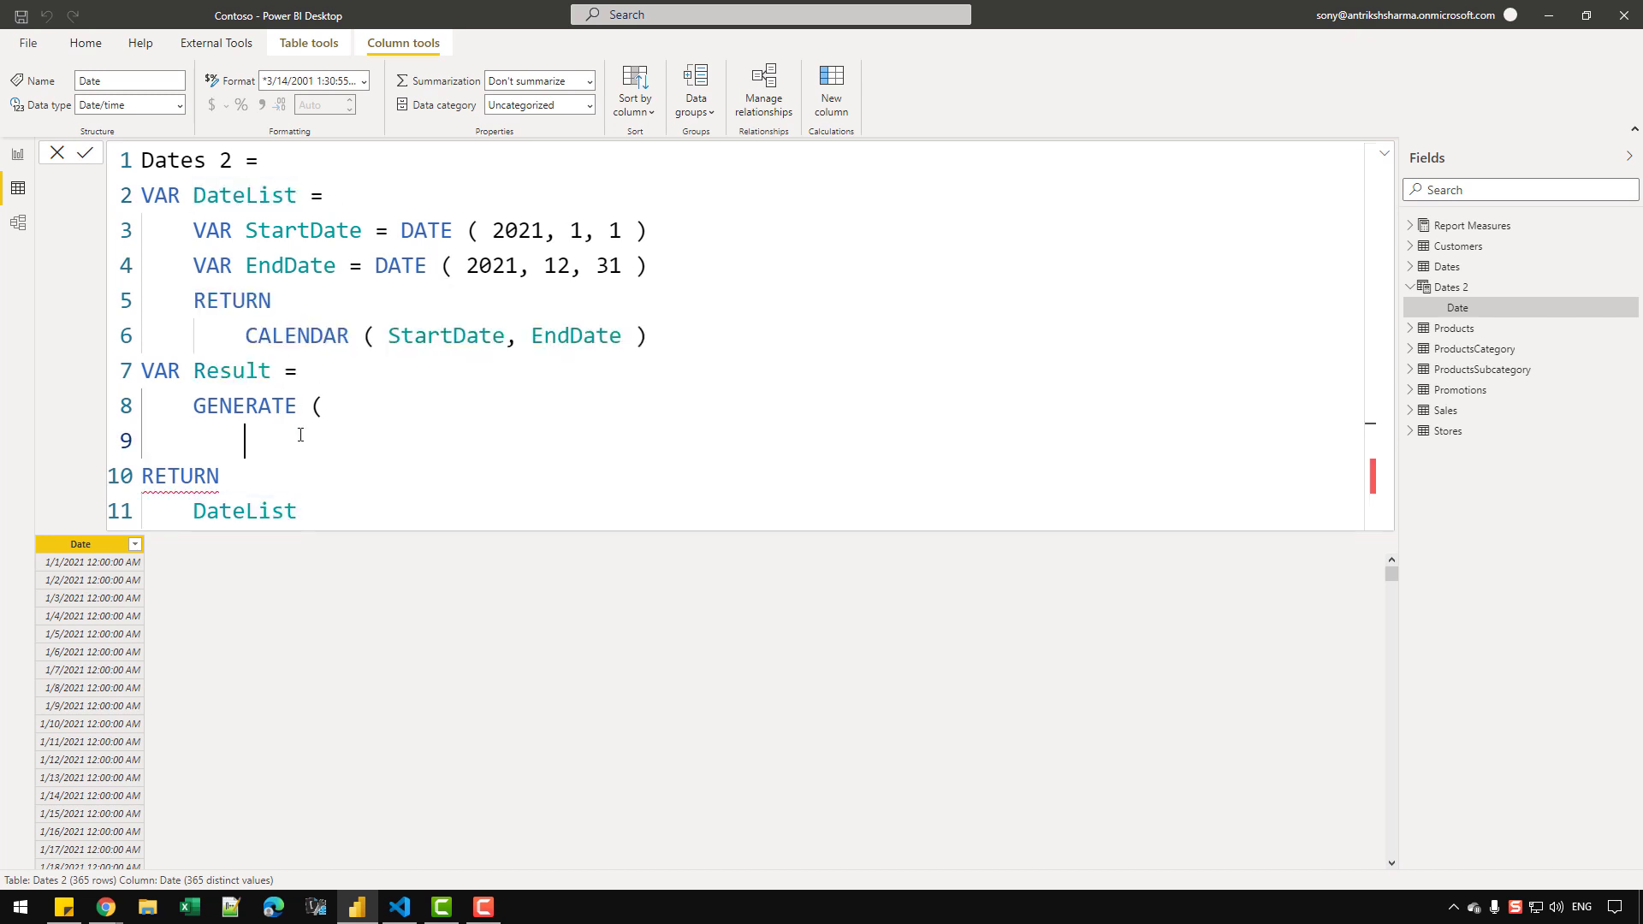
pyautogui.hotkey('ctrl', 'v')
pyautogui.write(',')
pyautogui.hotkey('shift', 'Return')
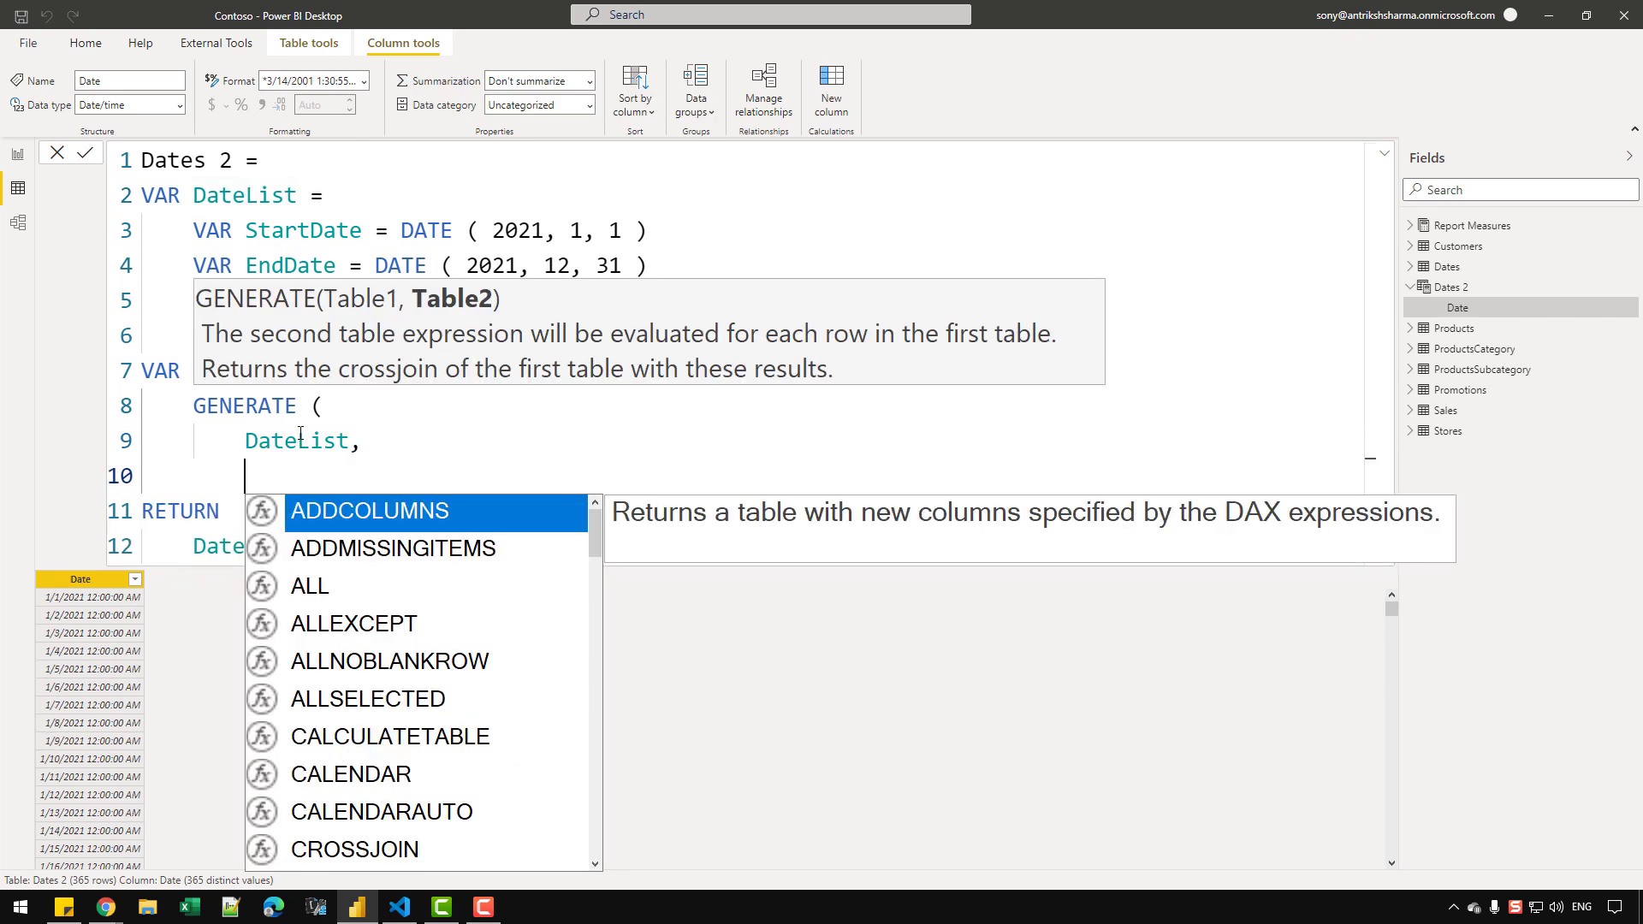
pyautogui.press('Escape')
pyautogui.doubleClick(269, 407)
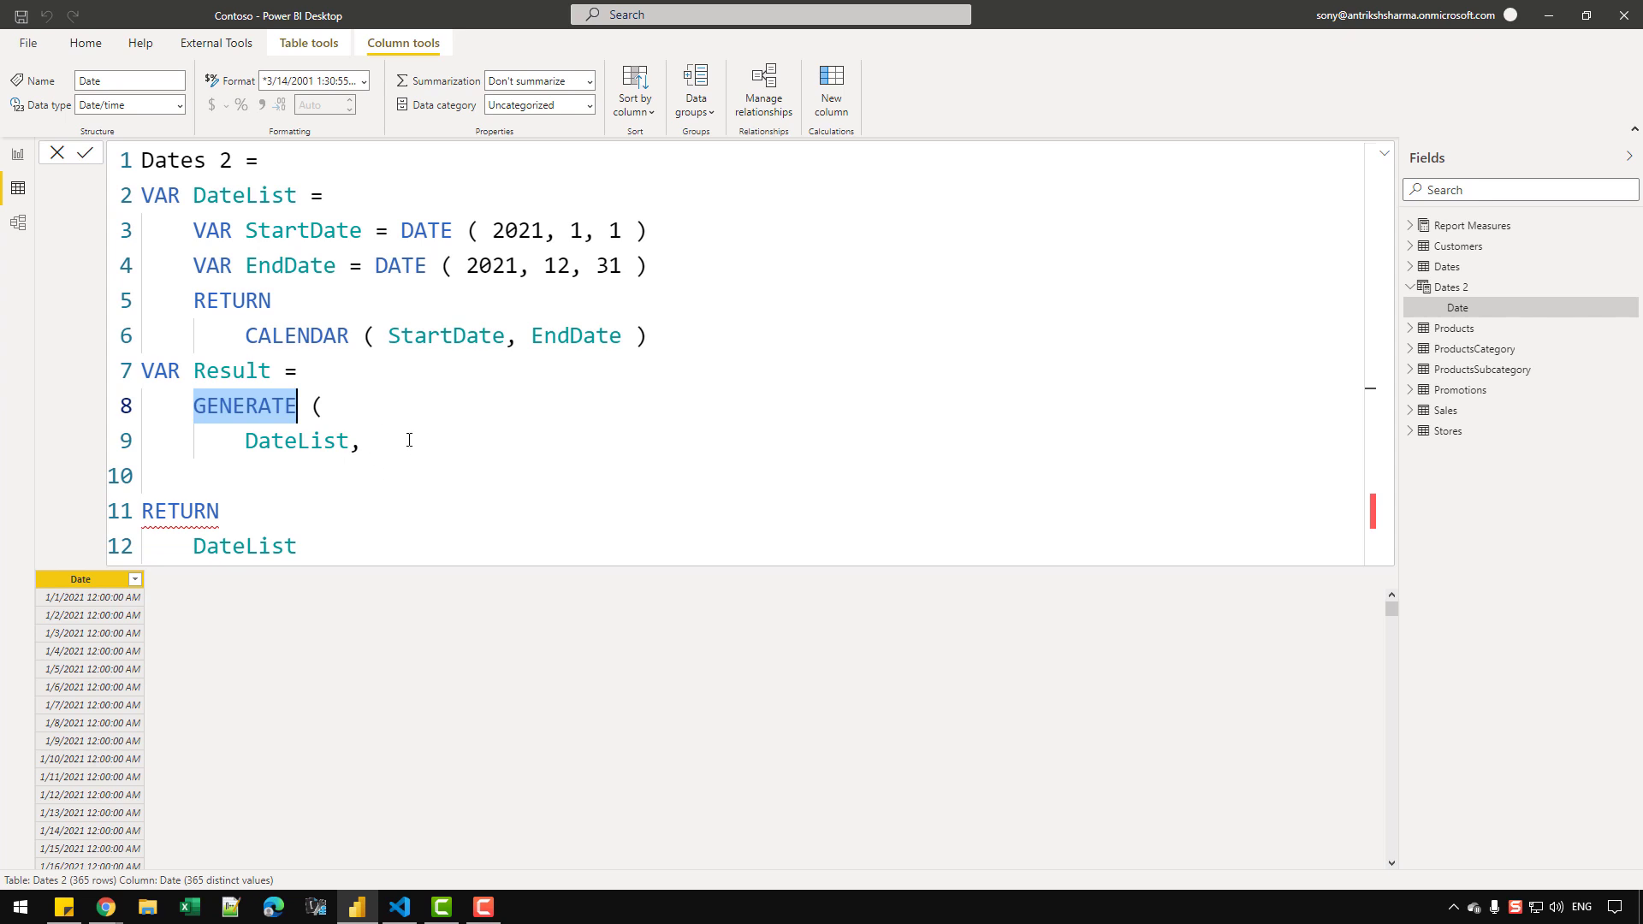
pyautogui.click(330, 469)
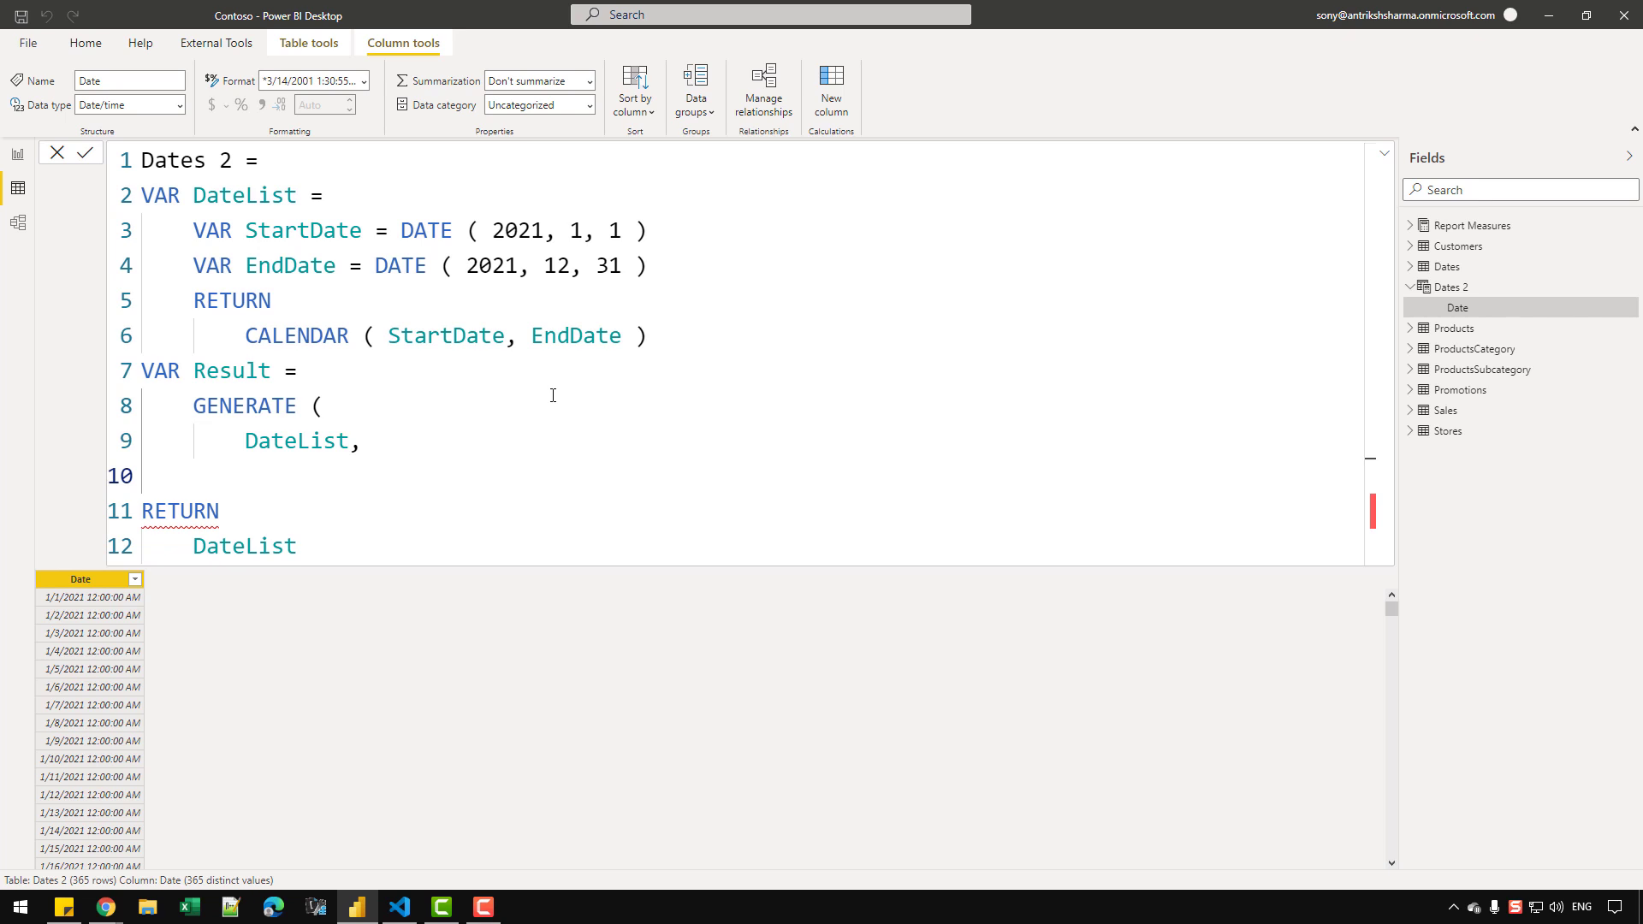
# Step: Define VAR CurrentDate = [Date] as GENERATE's second argument
pyautogui.write('VAR')
pyautogui.write('C')
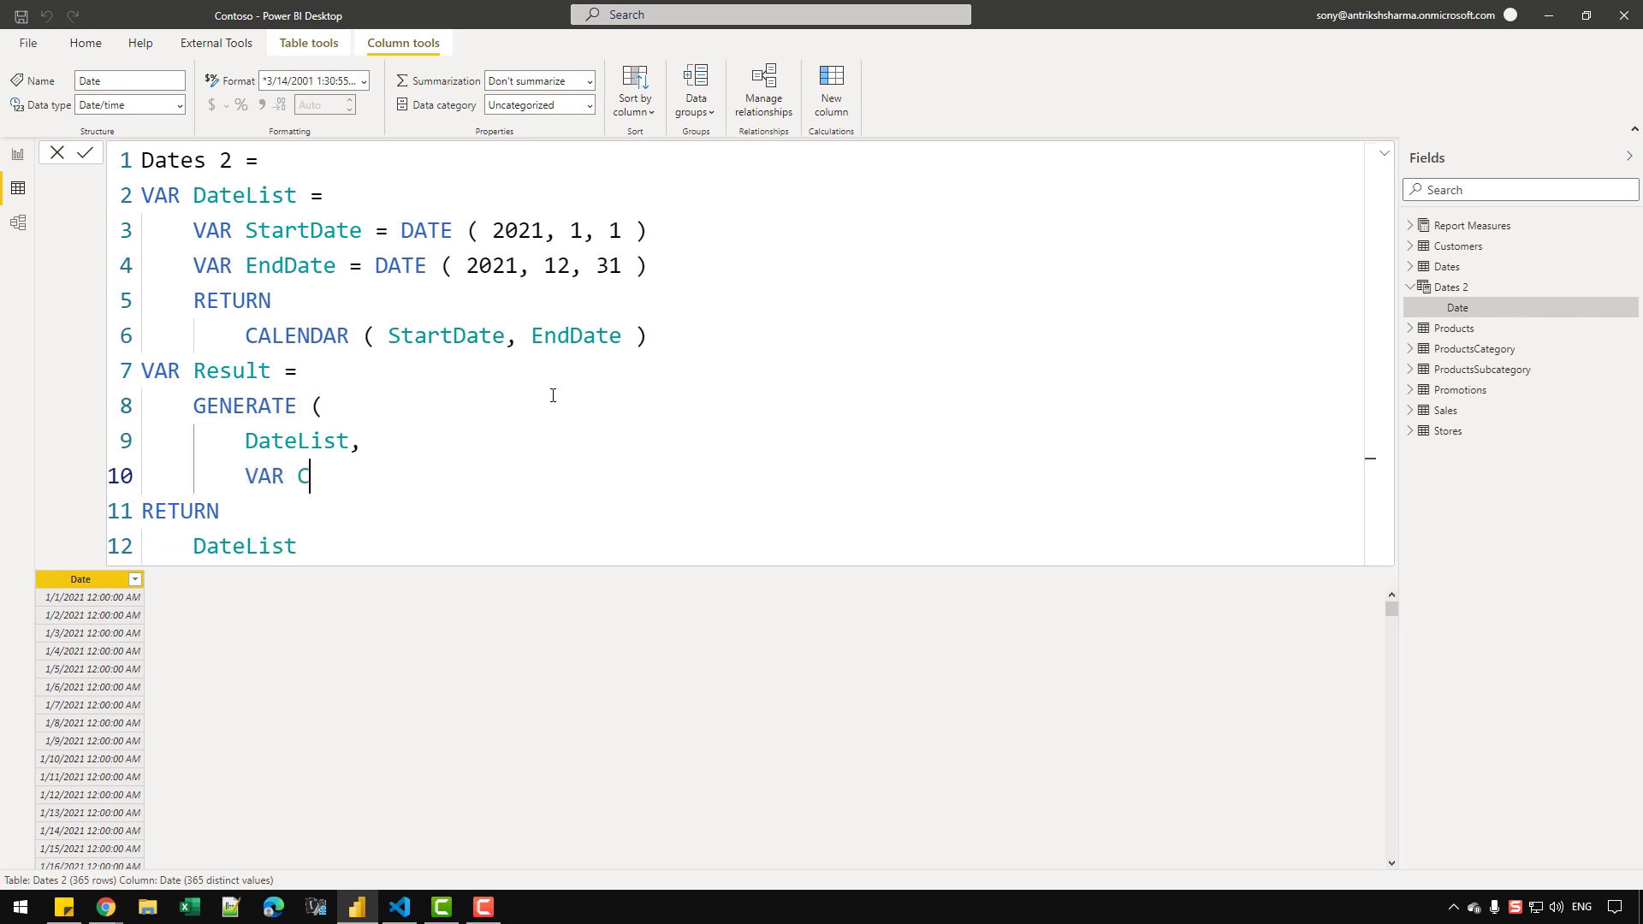
pyautogui.write('urrentDate = ')
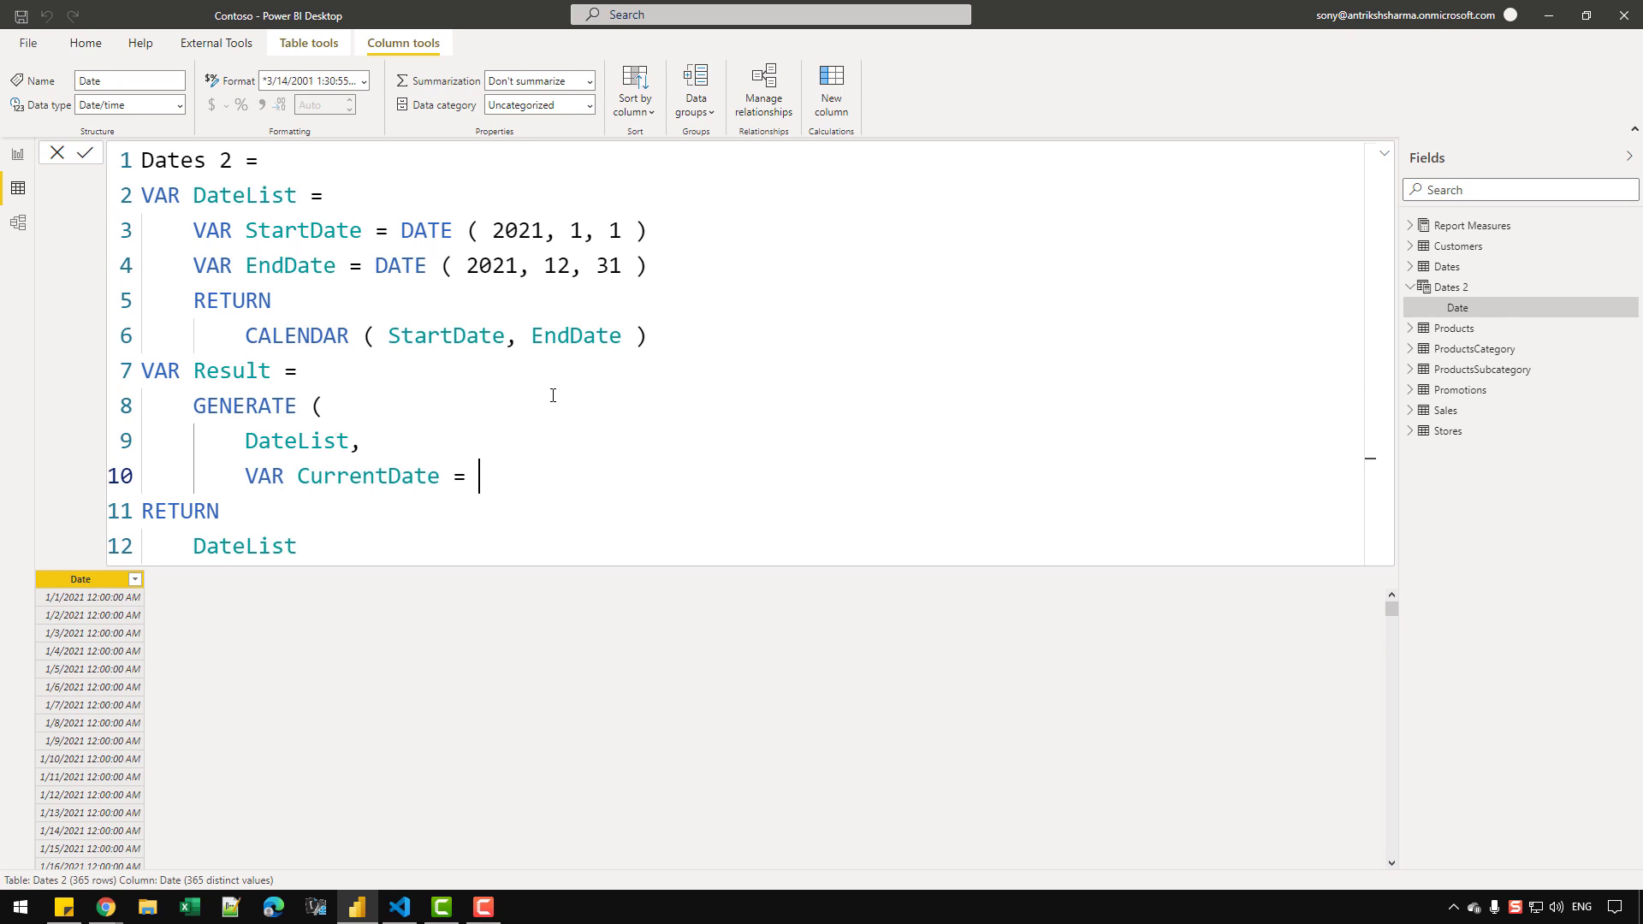
pyautogui.write('[')
pyautogui.press('Tab')
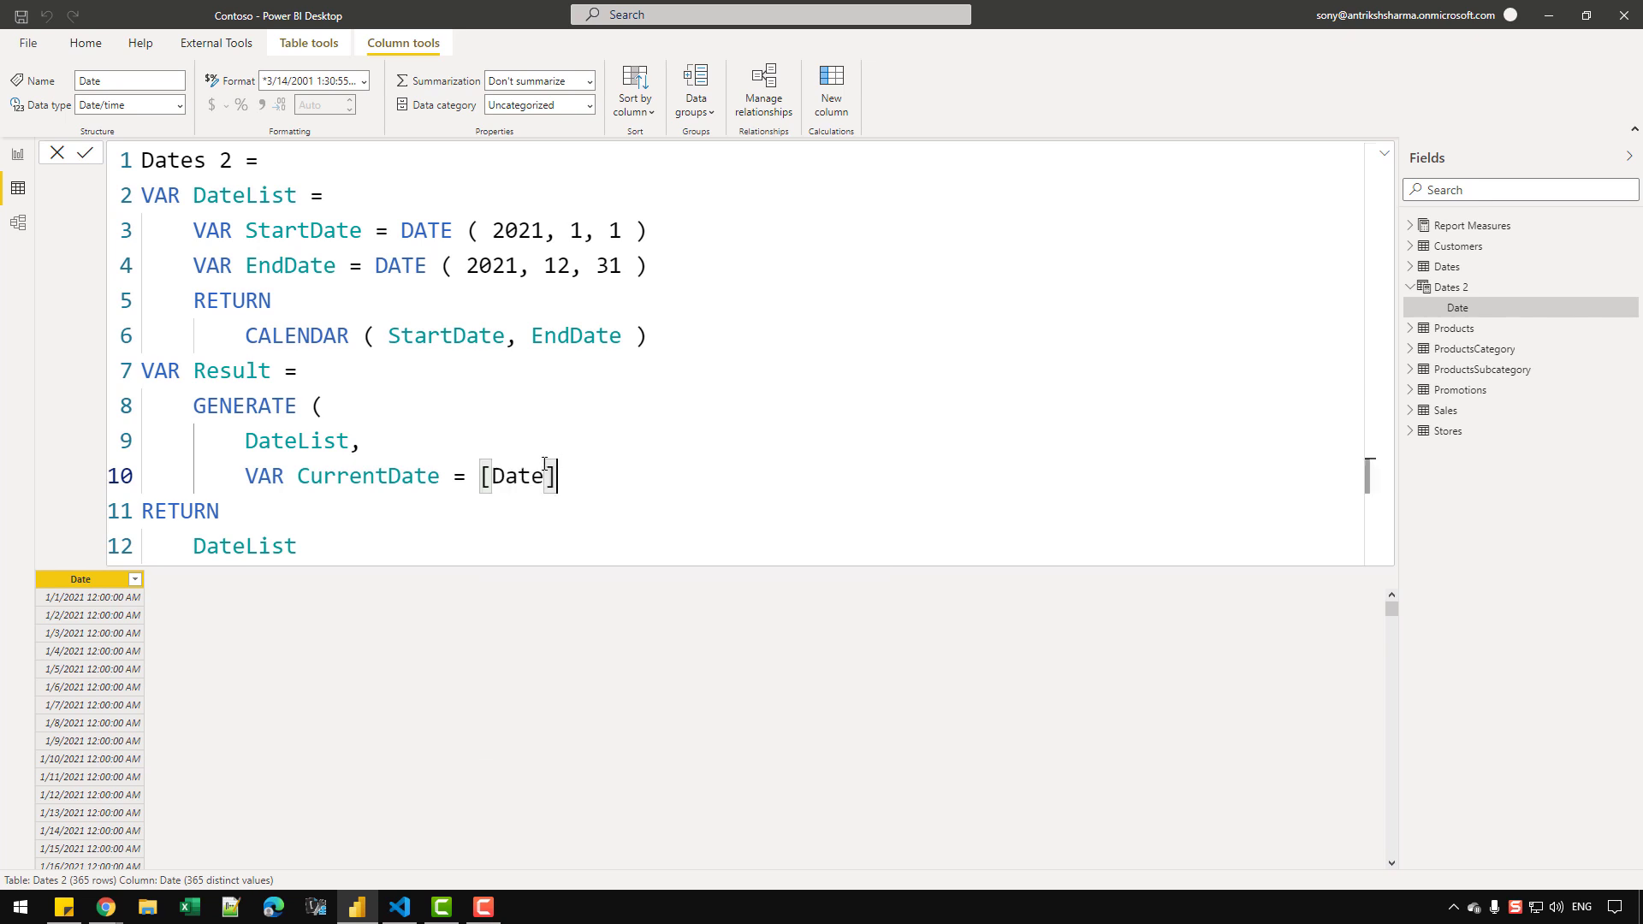
pyautogui.hotkey('shift', 'Left')
pyautogui.hotkey('shift', 'Left')
pyautogui.hotkey('shift', 'Left')
pyautogui.hotkey('shift', 'Left')
pyautogui.click(331, 439)
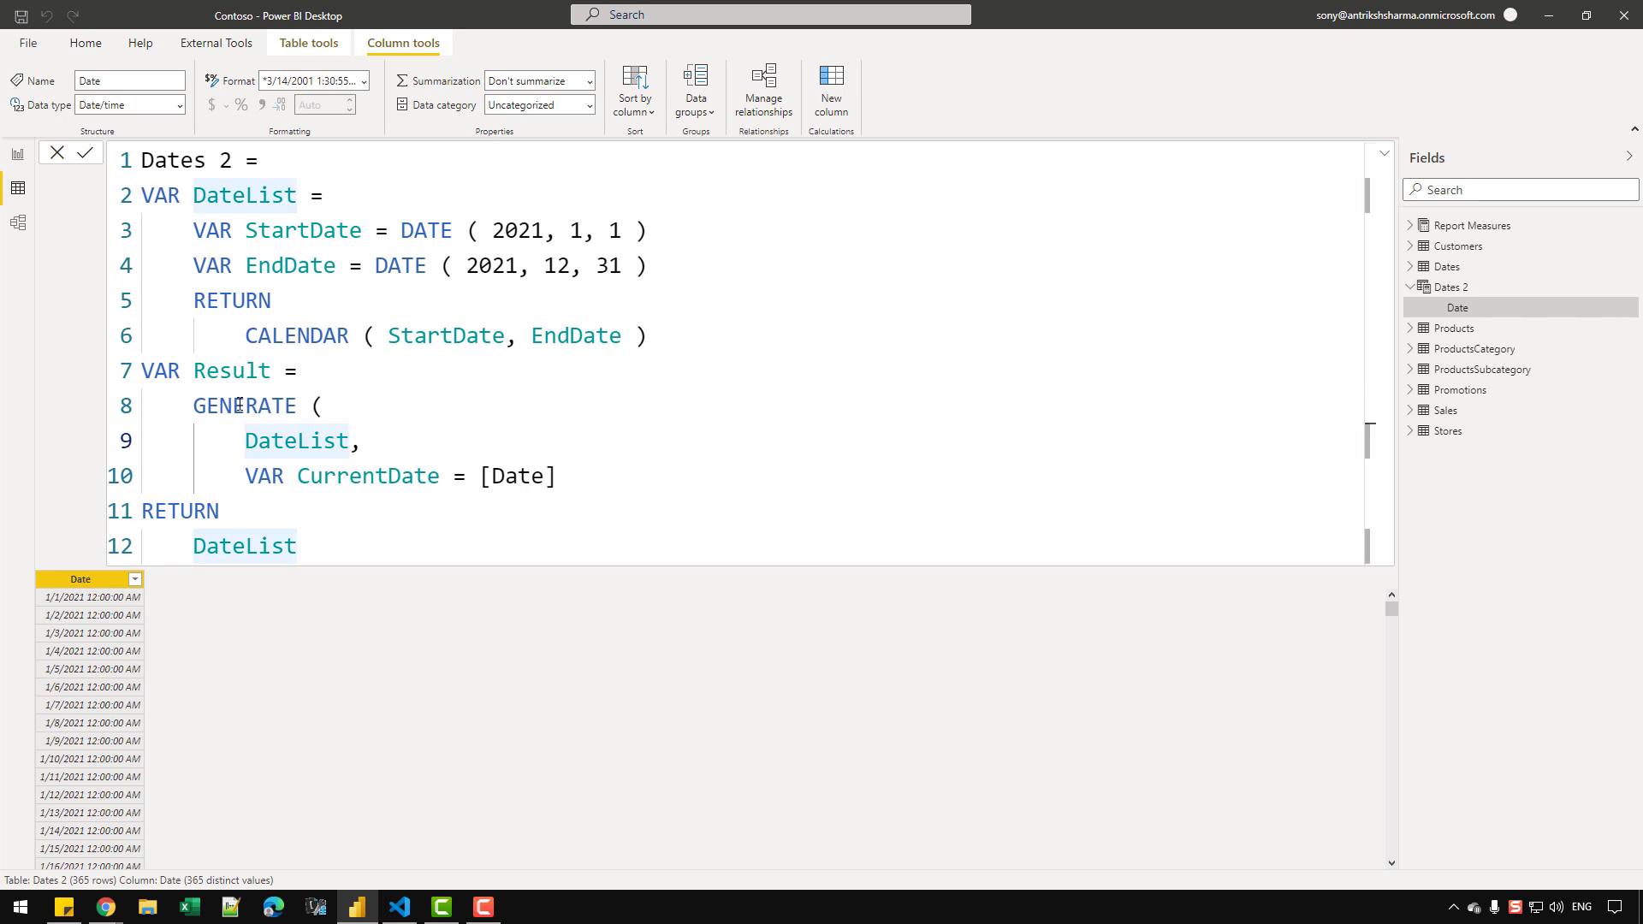
pyautogui.doubleClick(298, 443)
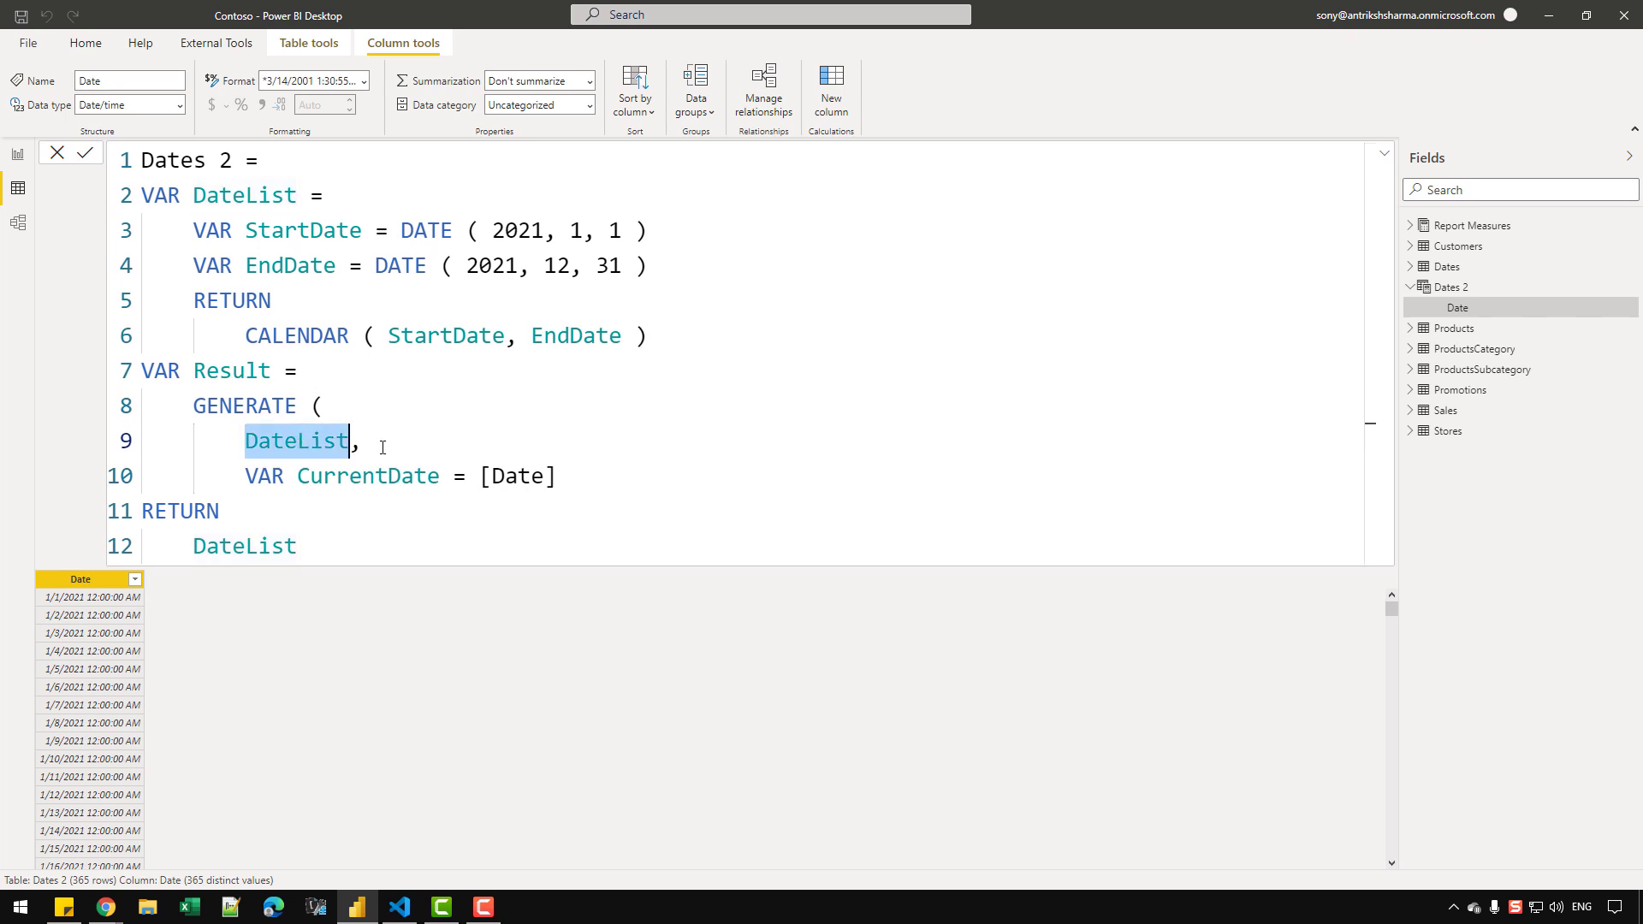
pyautogui.moveTo(569, 473); pyautogui.dragTo(485, 478)
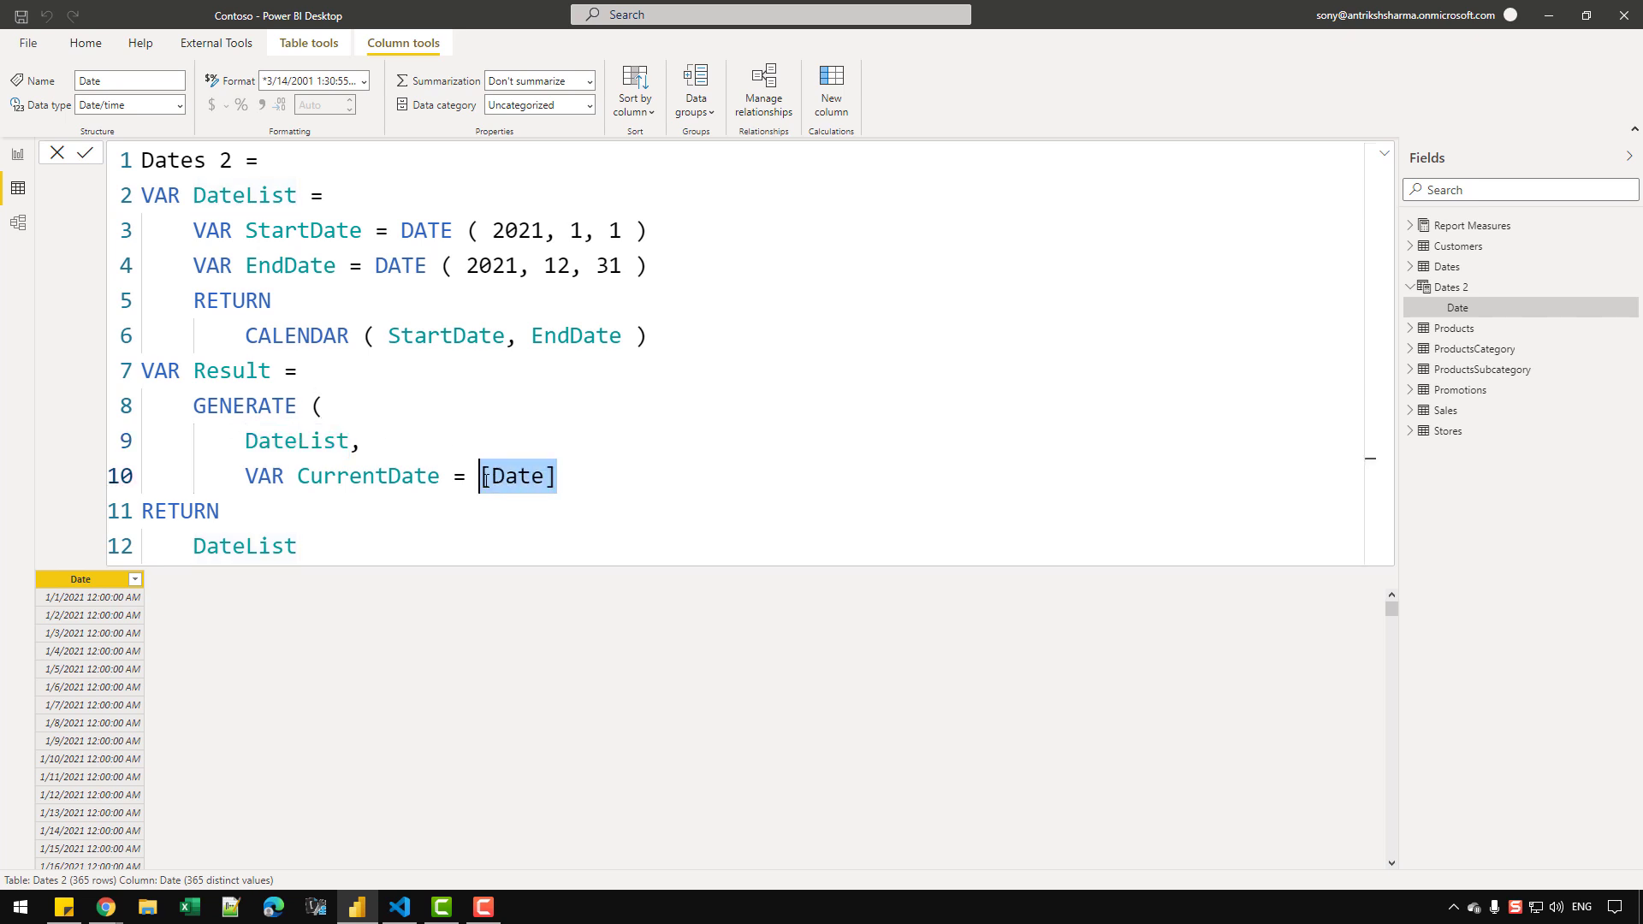
pyautogui.tripleClick(284, 441)
pyautogui.click(605, 465)
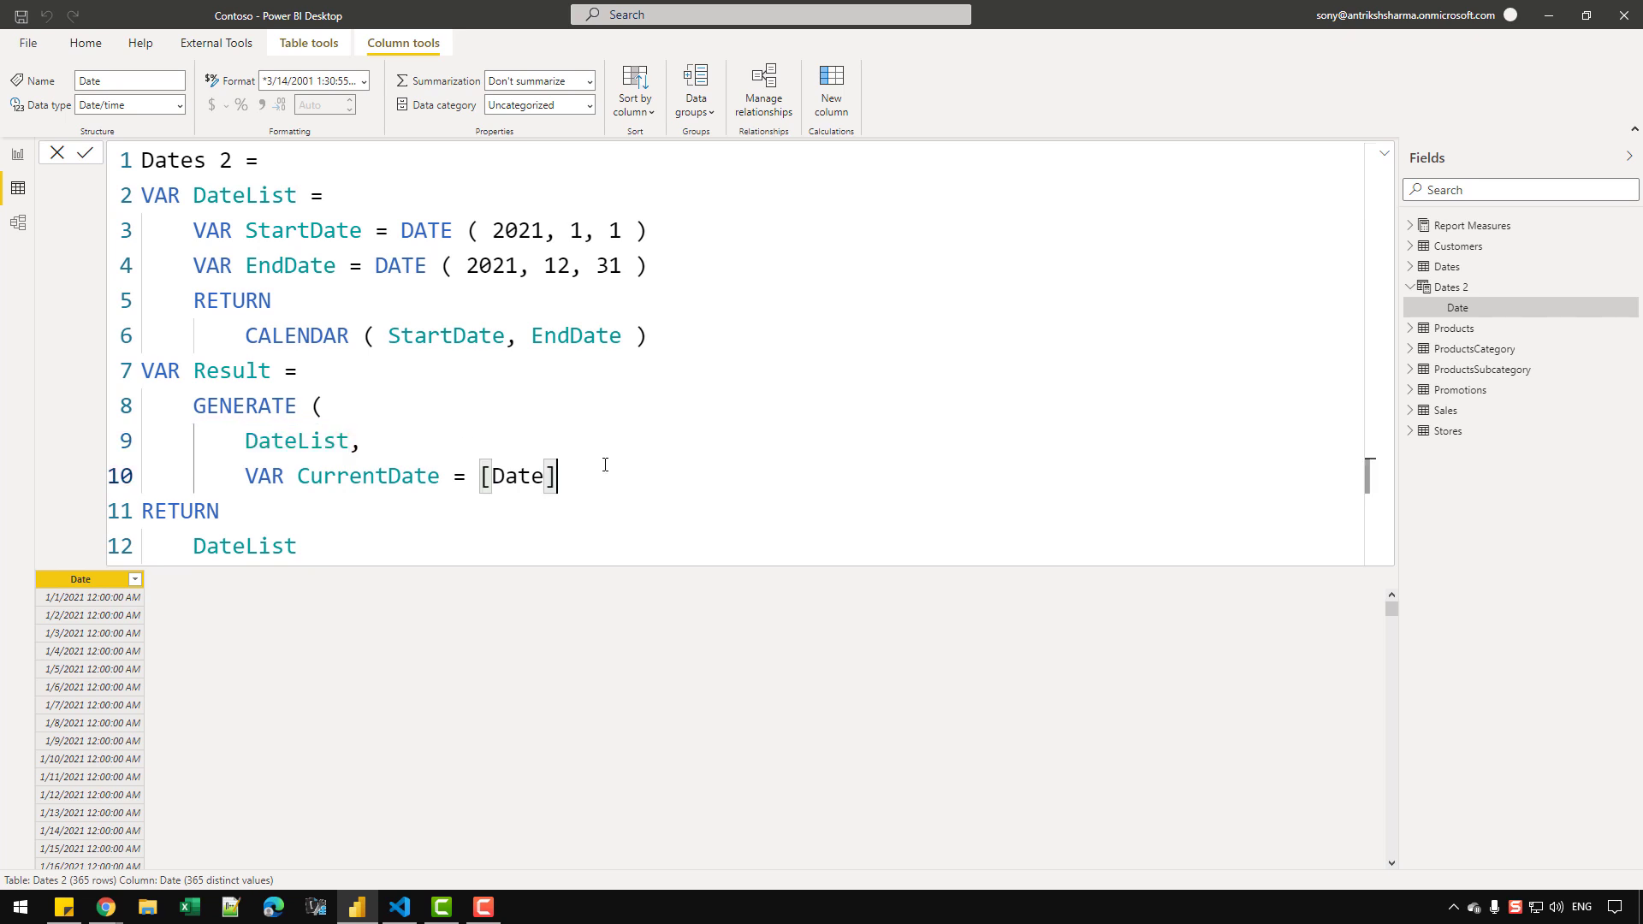
# Step: Make the inner expression RETURN an empty ROW ( )
pyautogui.press('Return')
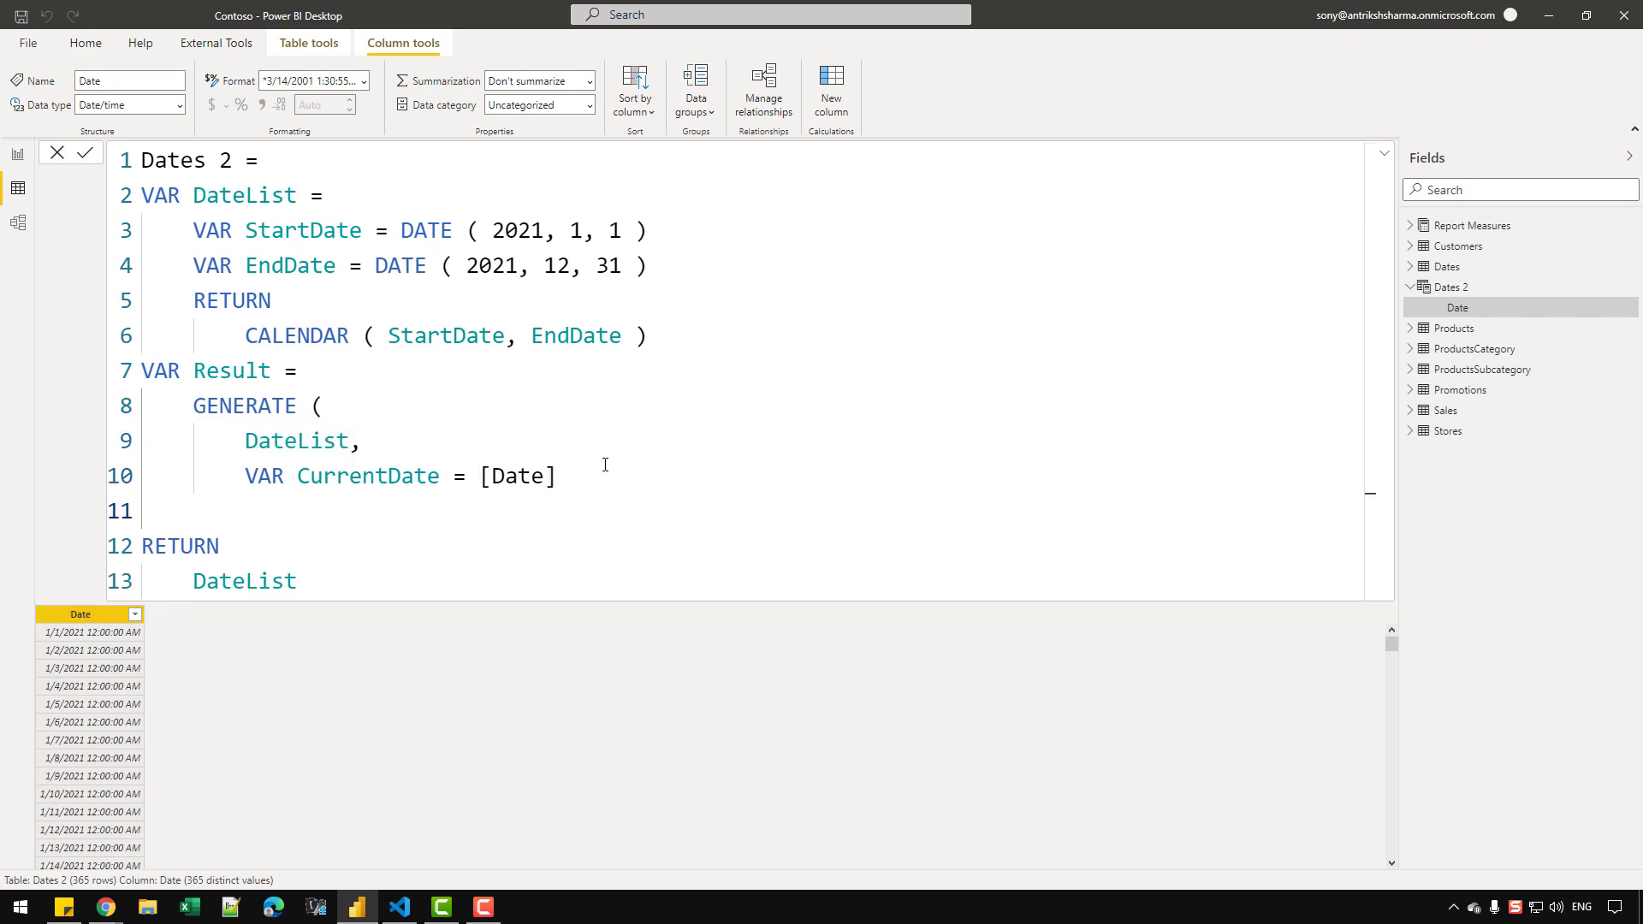
pyautogui.write('RETURN')
pyautogui.press('Return')
pyautogui.press('Tab')
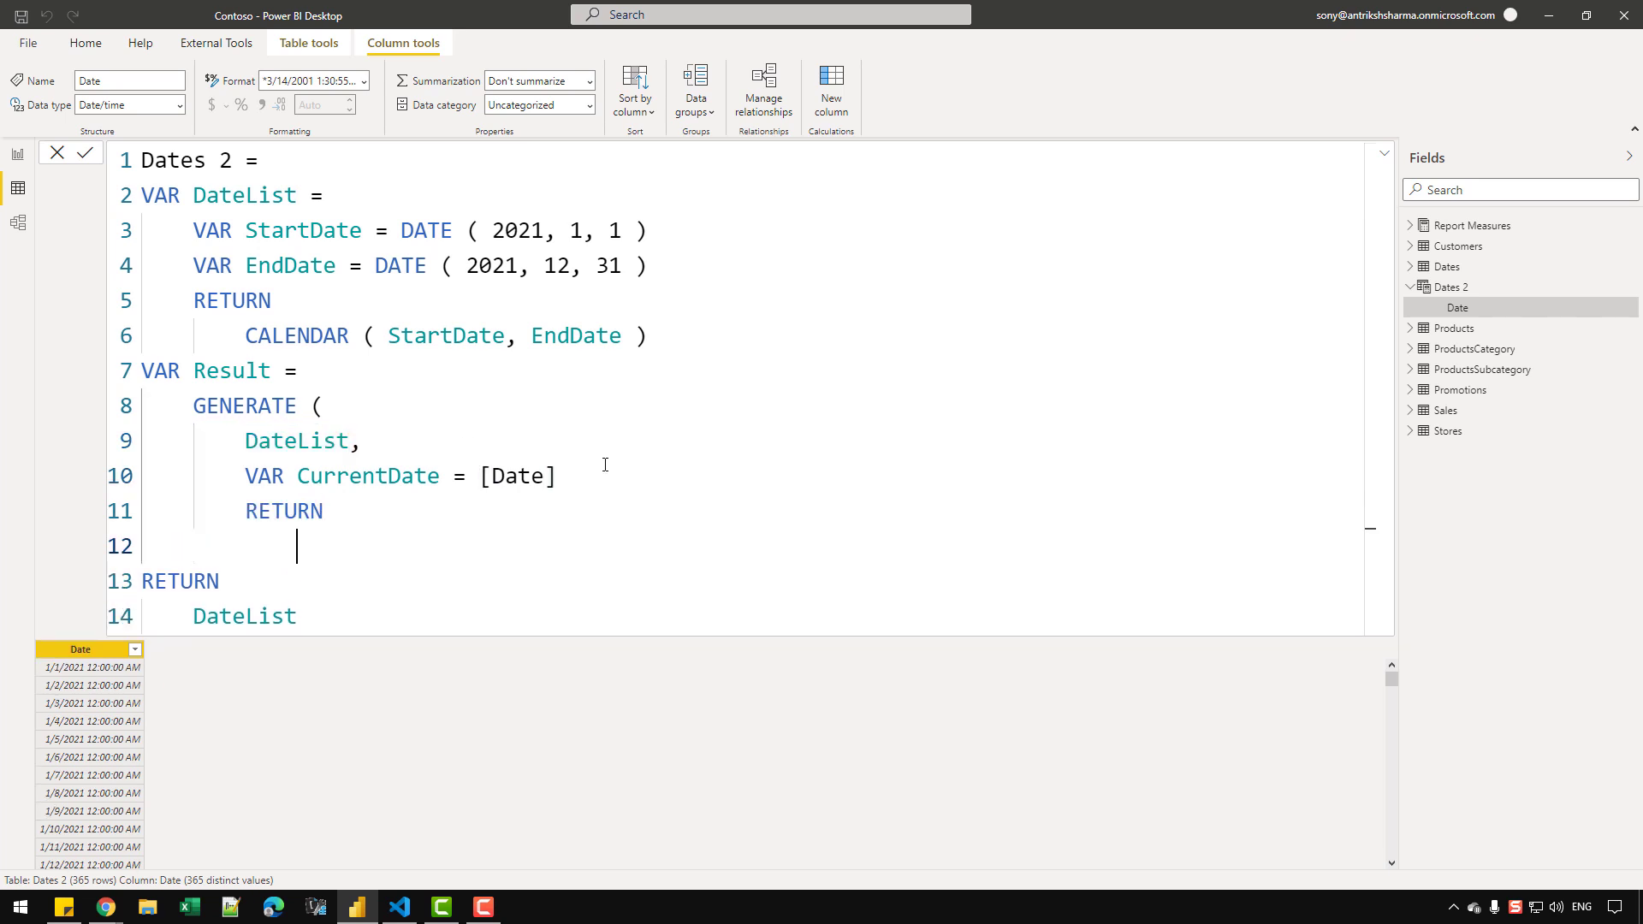
pyautogui.write('ROW (')
pyautogui.press('Return')
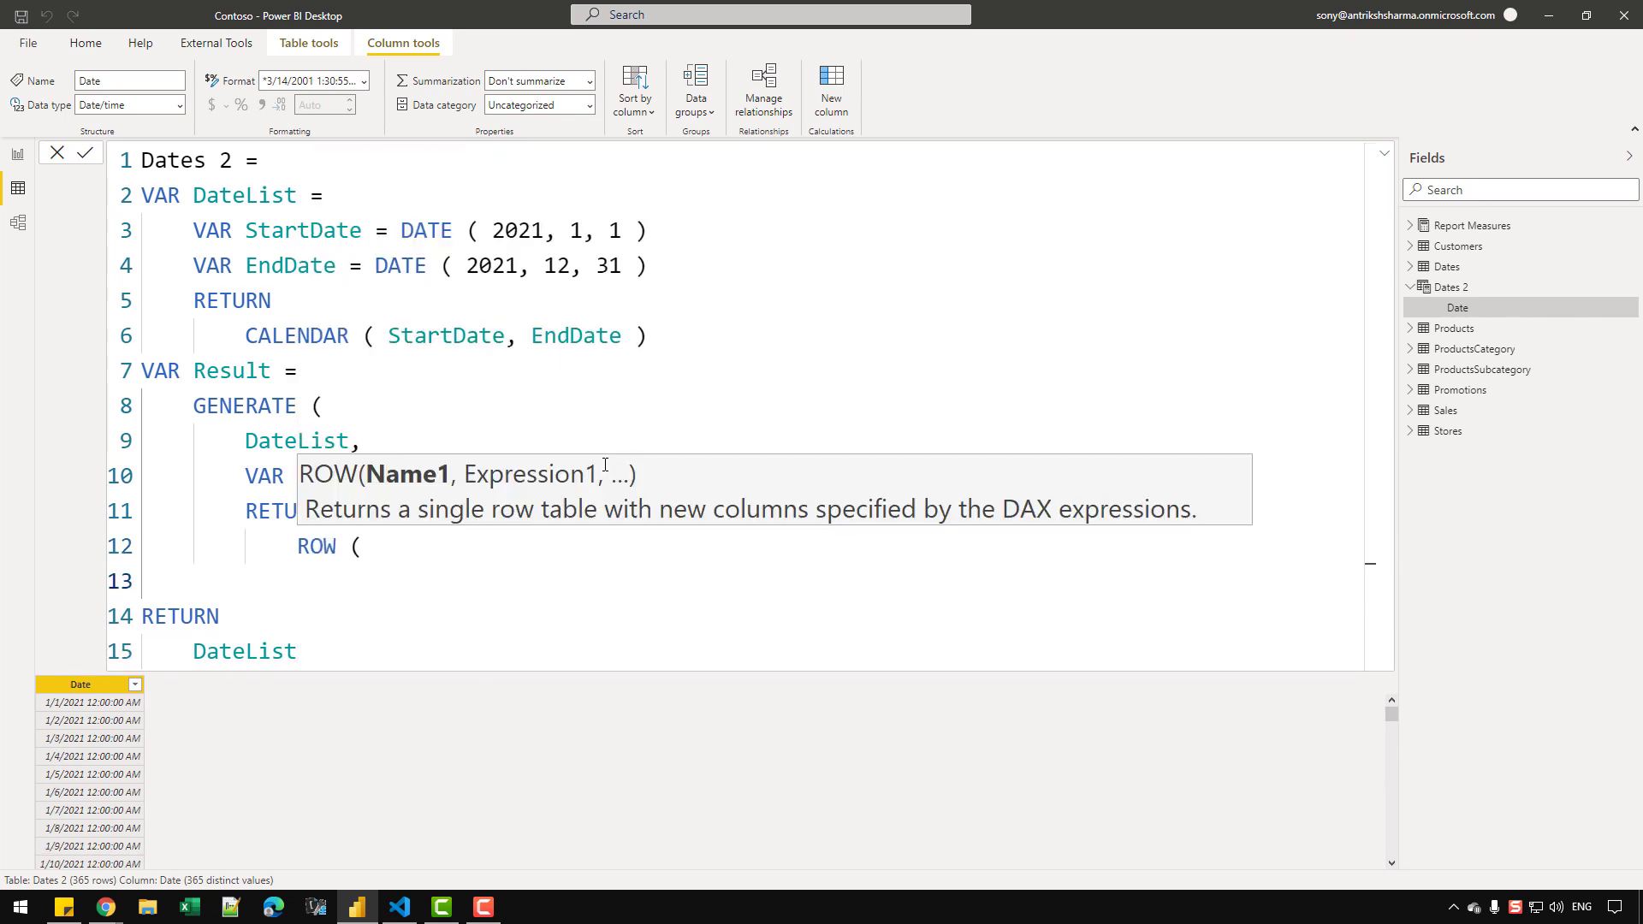
pyautogui.write(')')
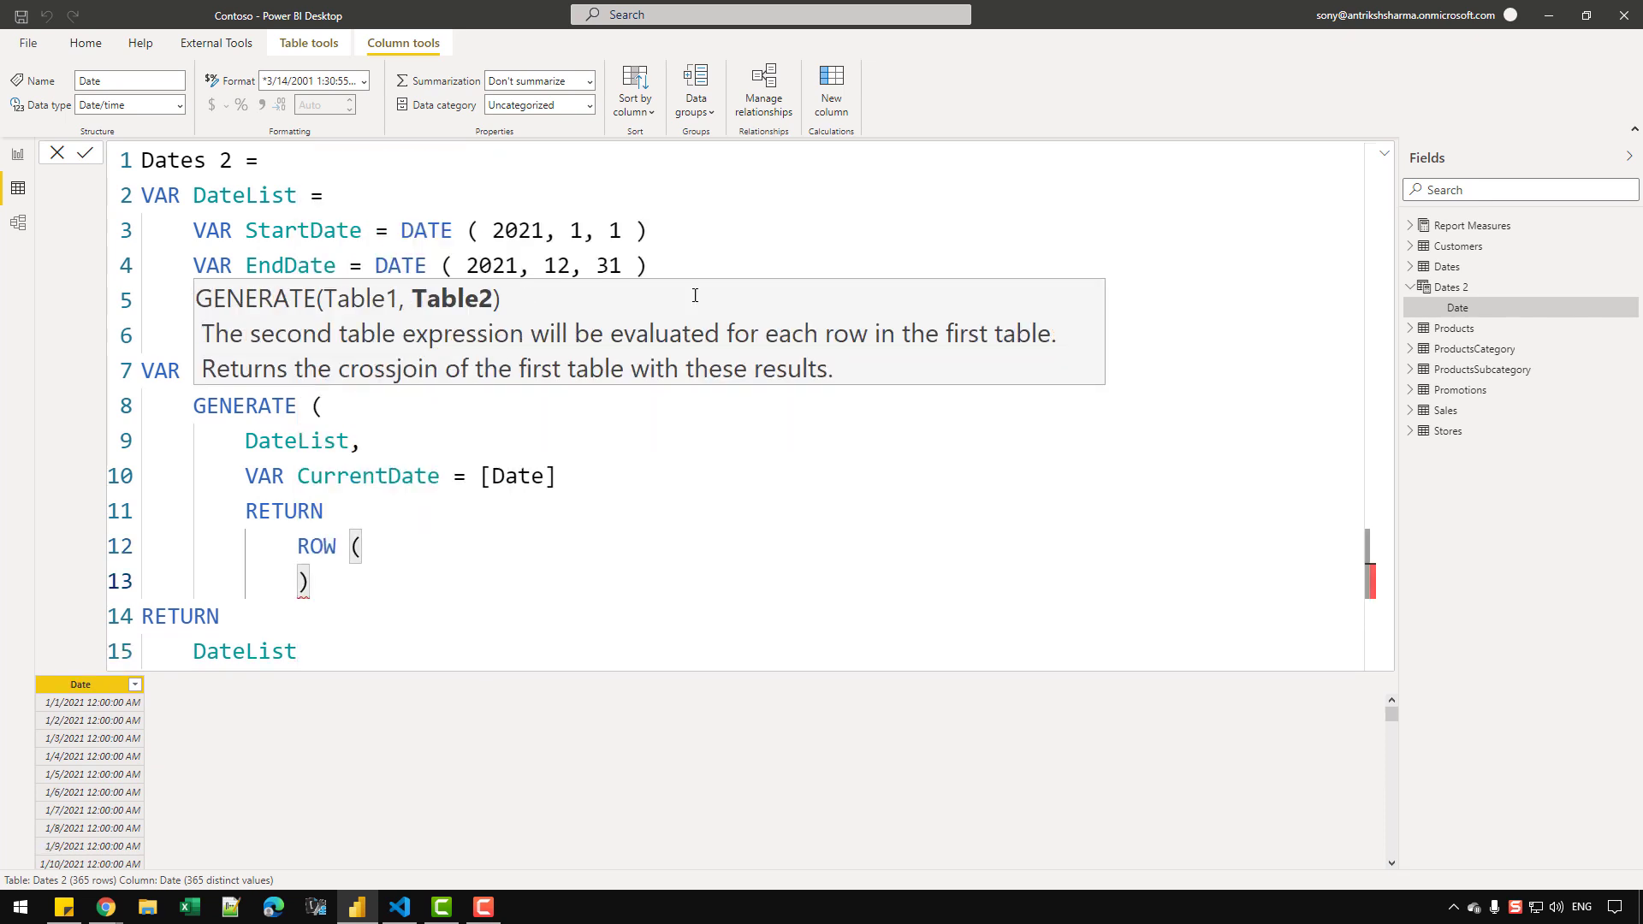
pyautogui.click(777, 237)
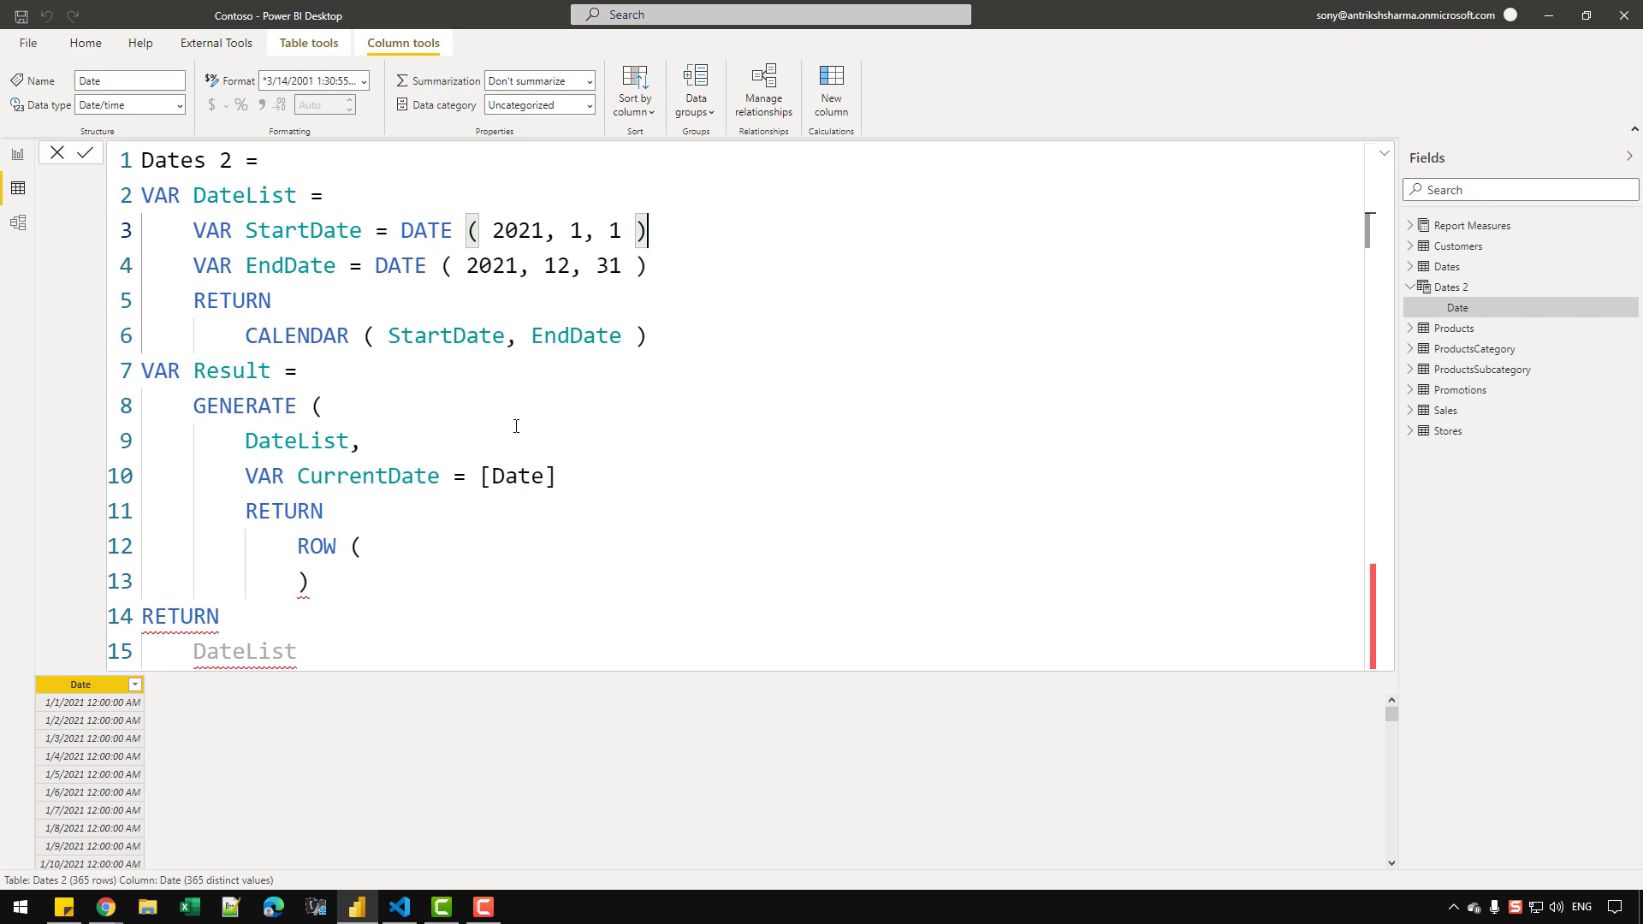
# Step: Comment out the GENERATE block on lines 8–13 with Ctrl+/
pyautogui.moveTo(357, 590); pyautogui.dragTo(135, 396)
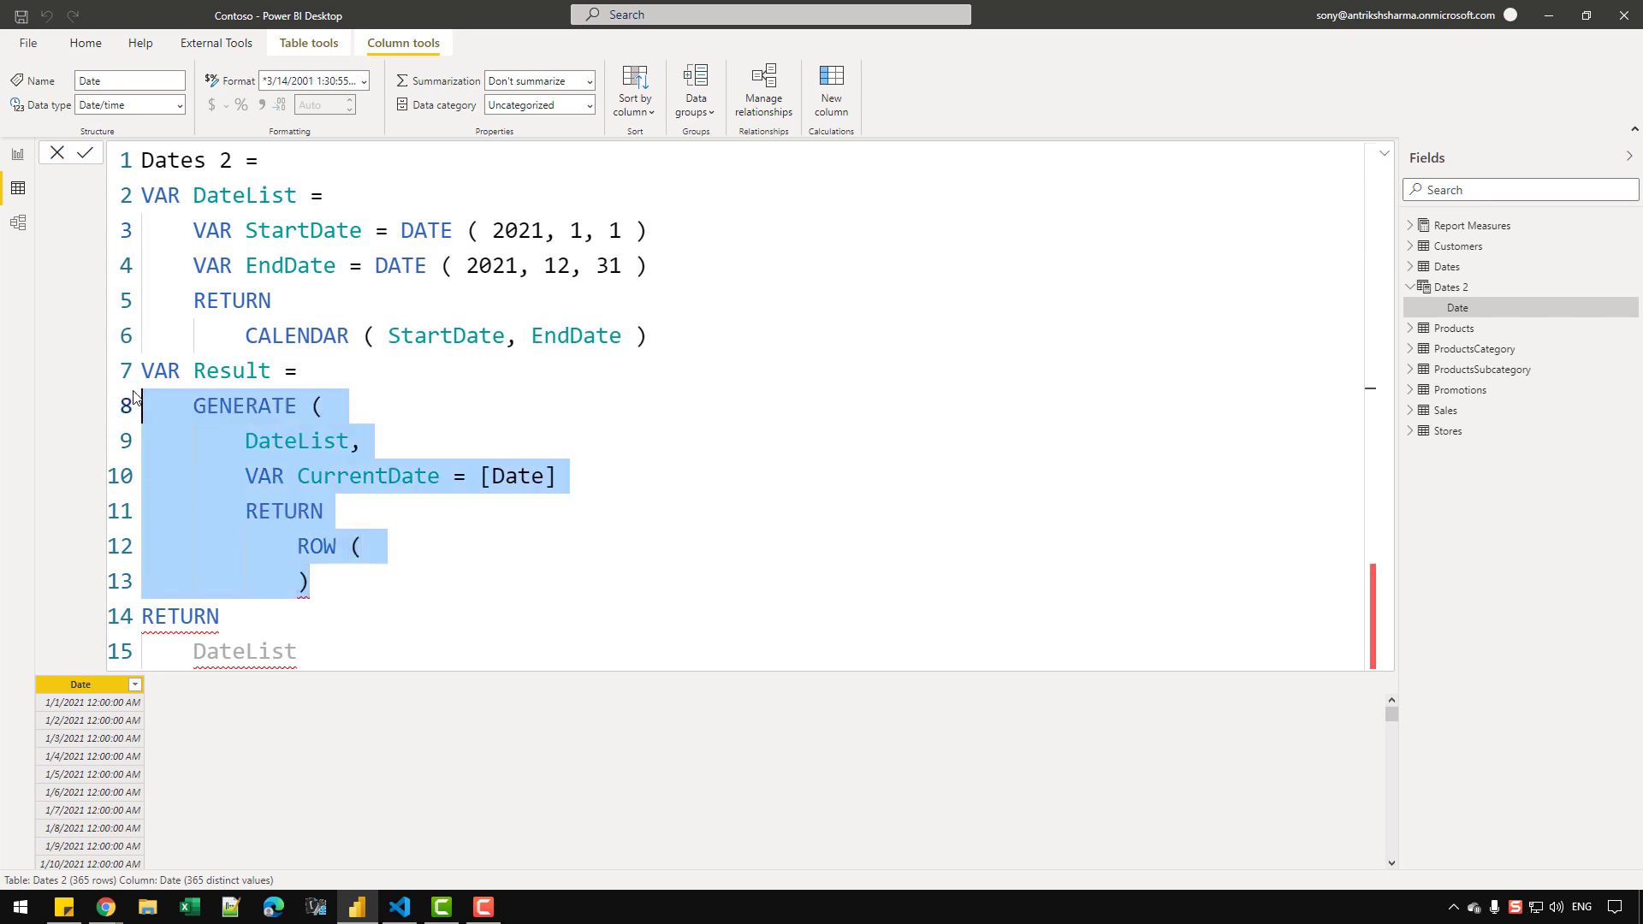
pyautogui.hotkey('ctrl', '/')
pyautogui.press('Right')
pyautogui.press('Return')
# Step: Type a trial ADDCOLUMNS ( DateList, "", "" ) line, then delete it
pyautogui.write('ADD')
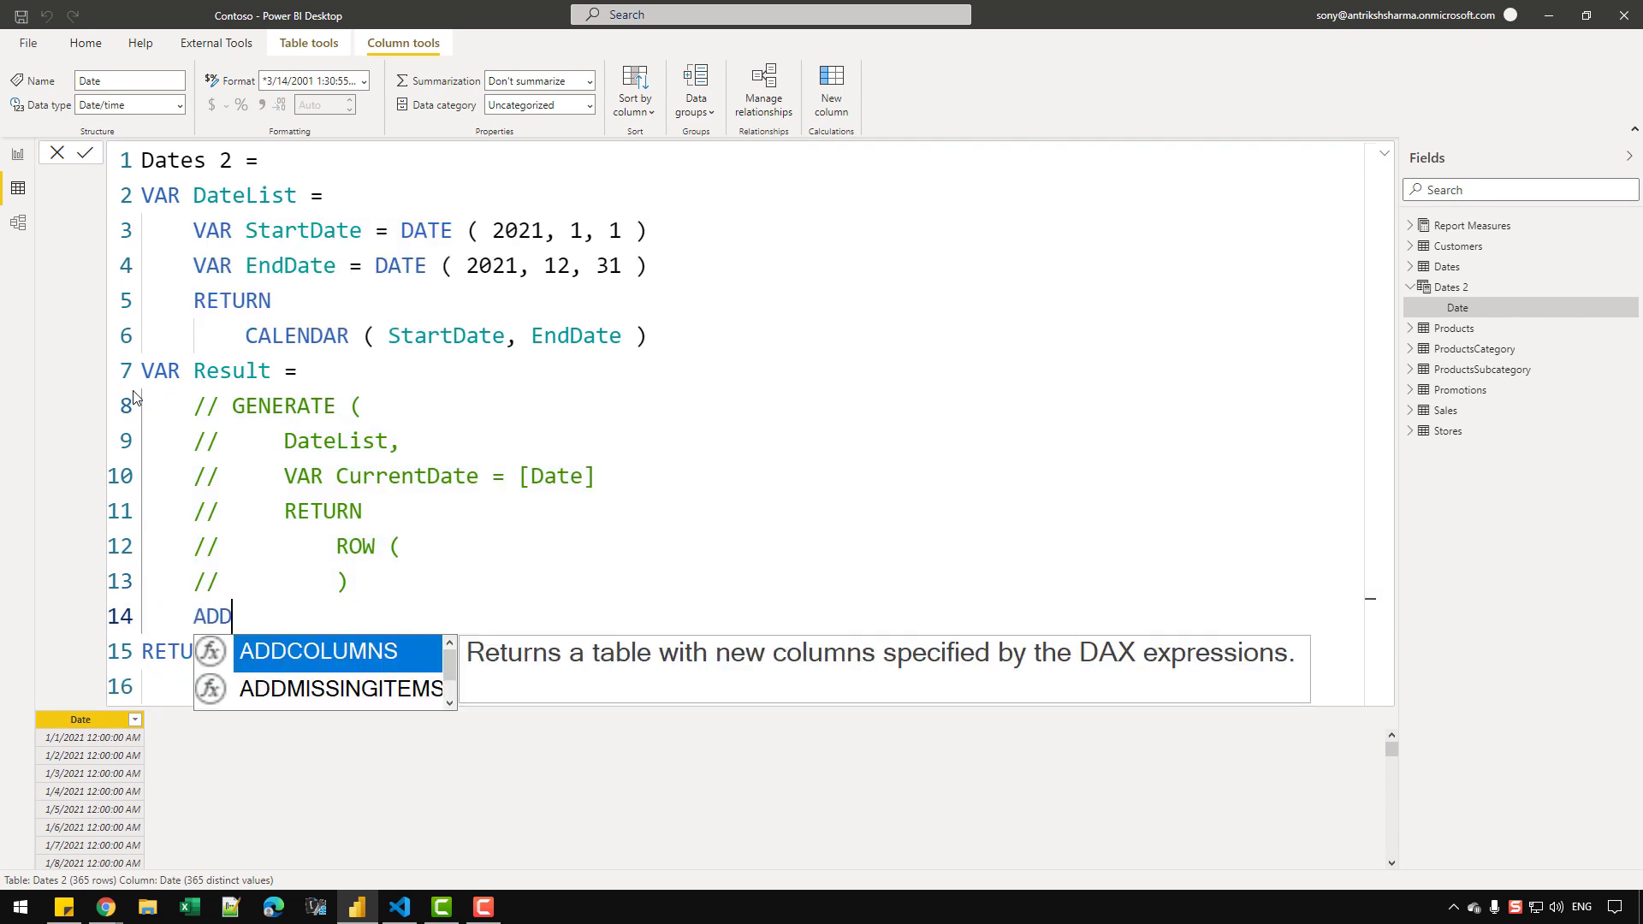
pyautogui.press('Tab')
pyautogui.write('( DAETS')
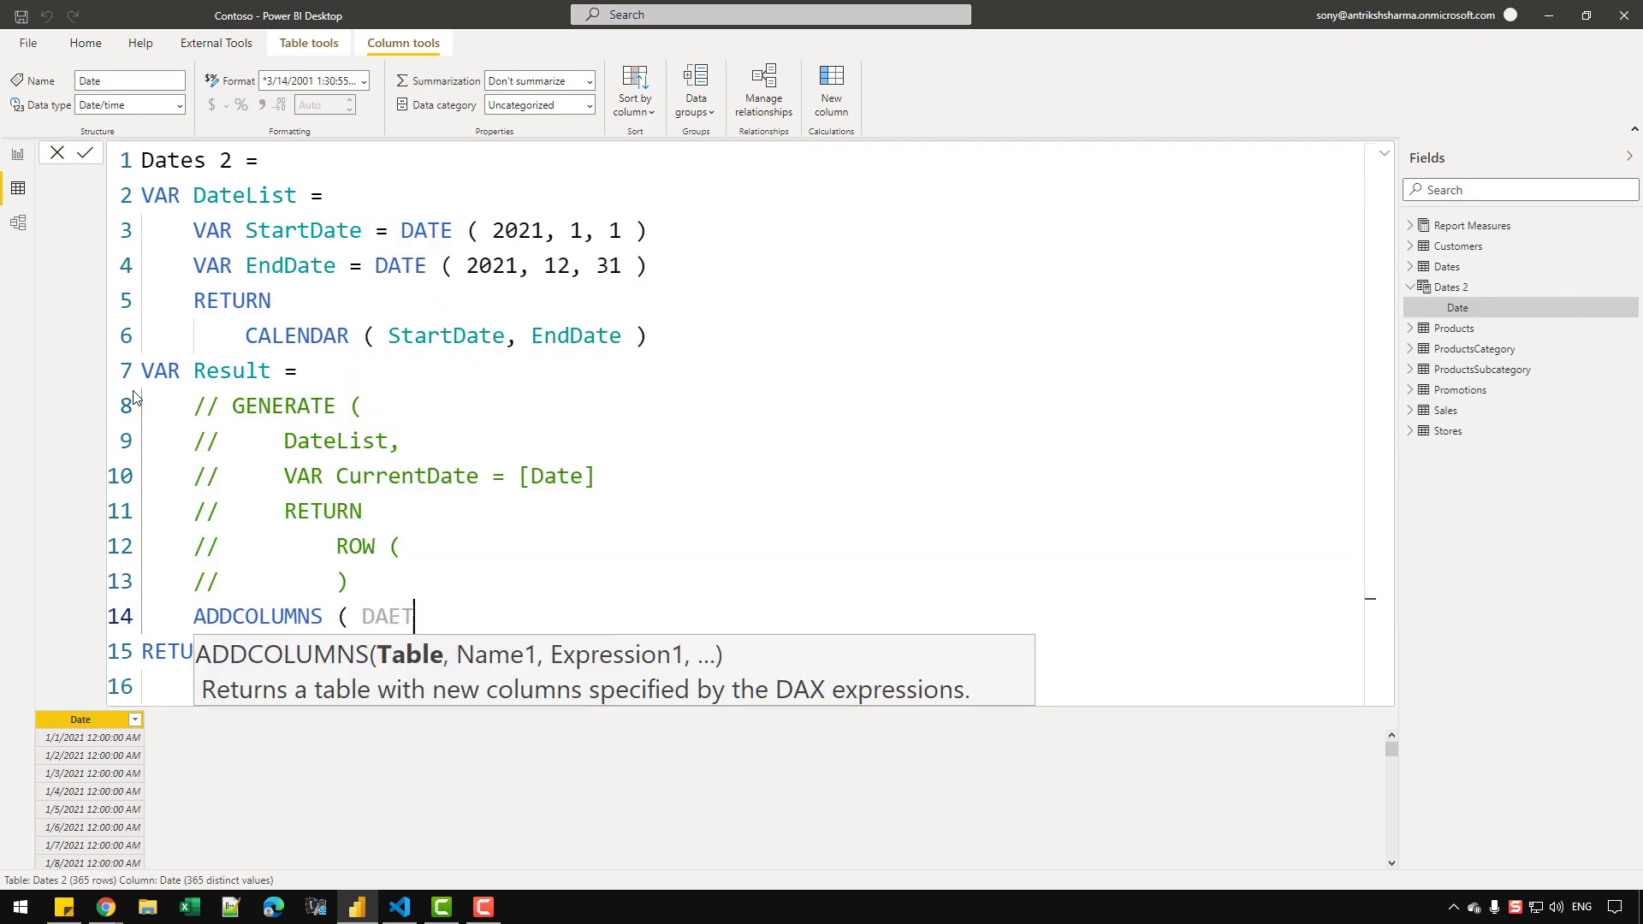
pyautogui.press('BackSpace')
pyautogui.press('BackSpace')
pyautogui.press('BackSpace')
pyautogui.write('TES')
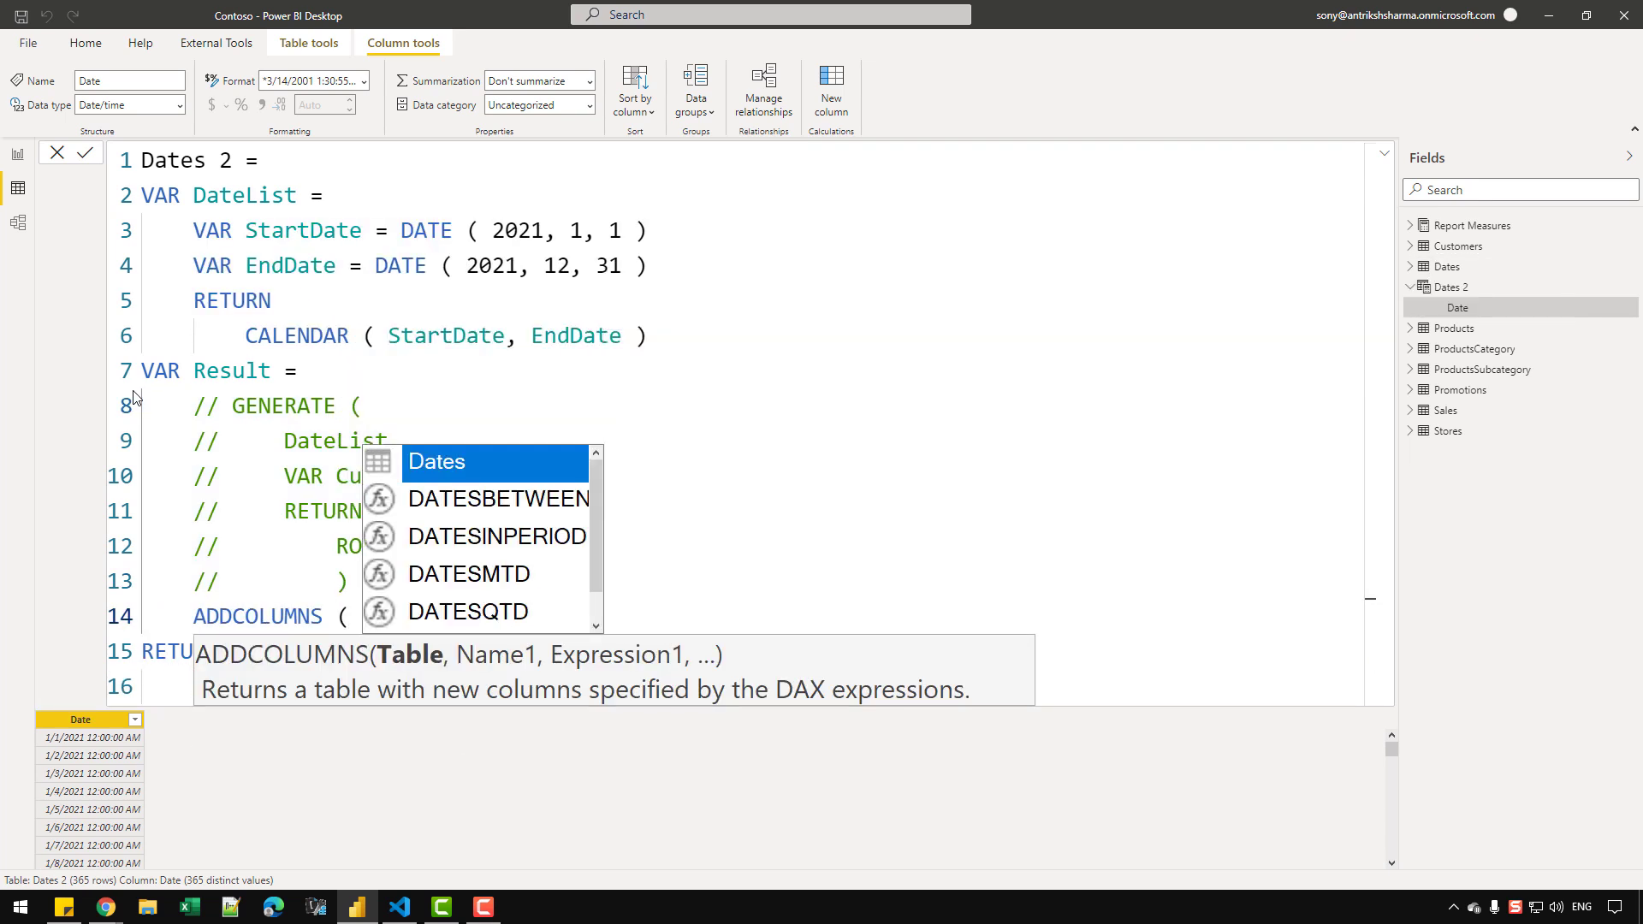
pyautogui.press('BackSpace')
pyautogui.press('Down')
pyautogui.press('Tab')
pyautogui.write(', "')
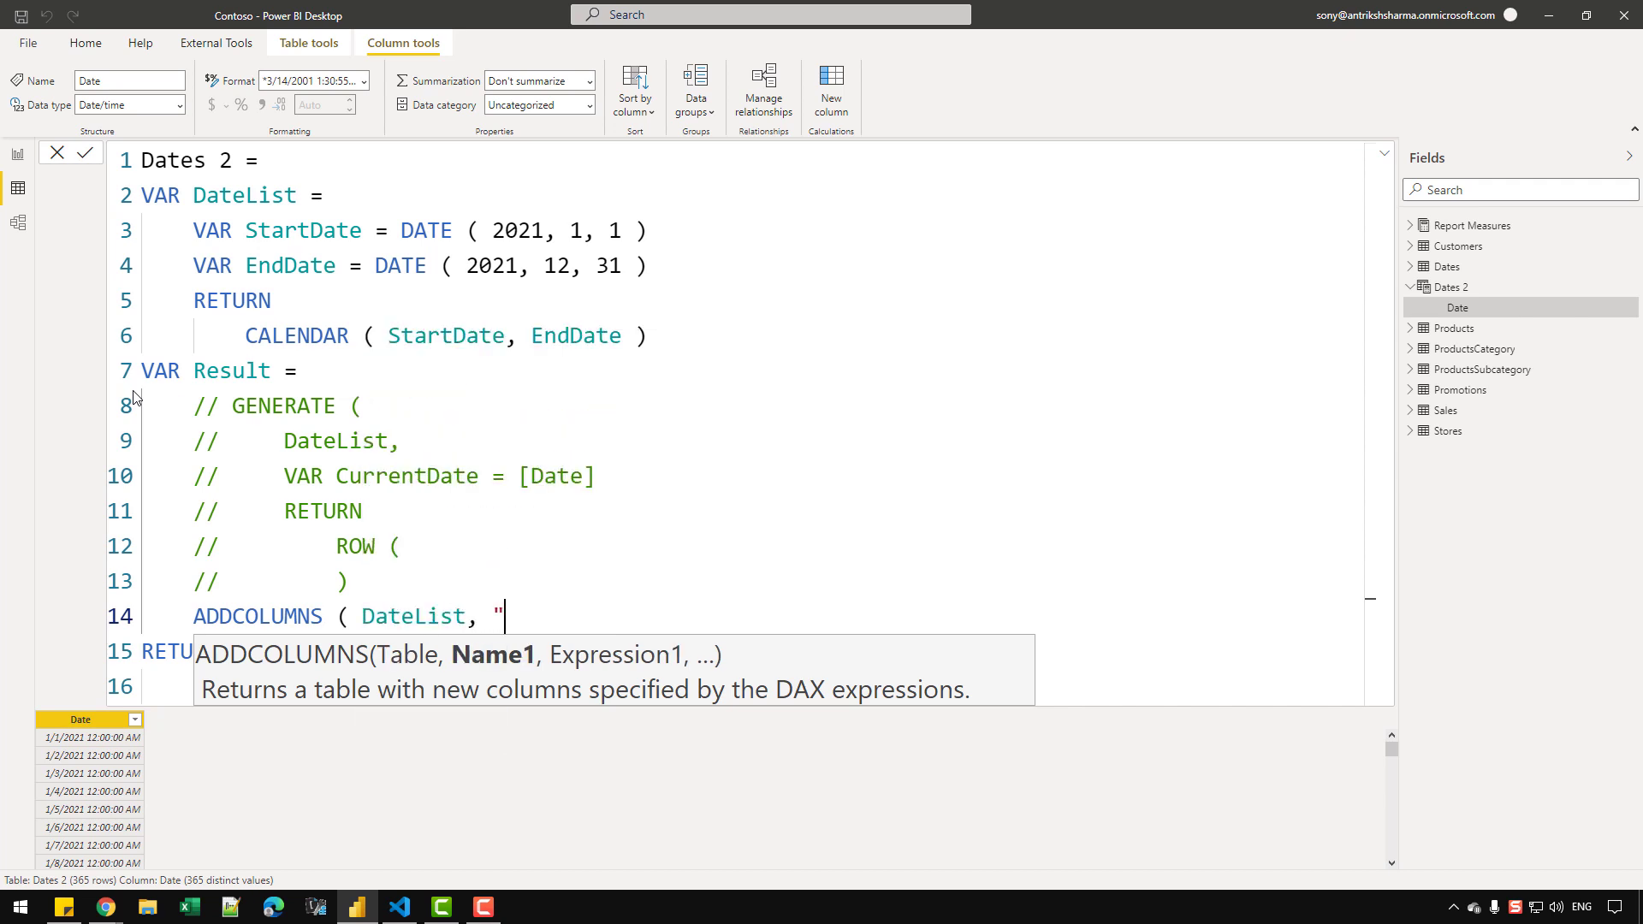
pyautogui.write('", ""')
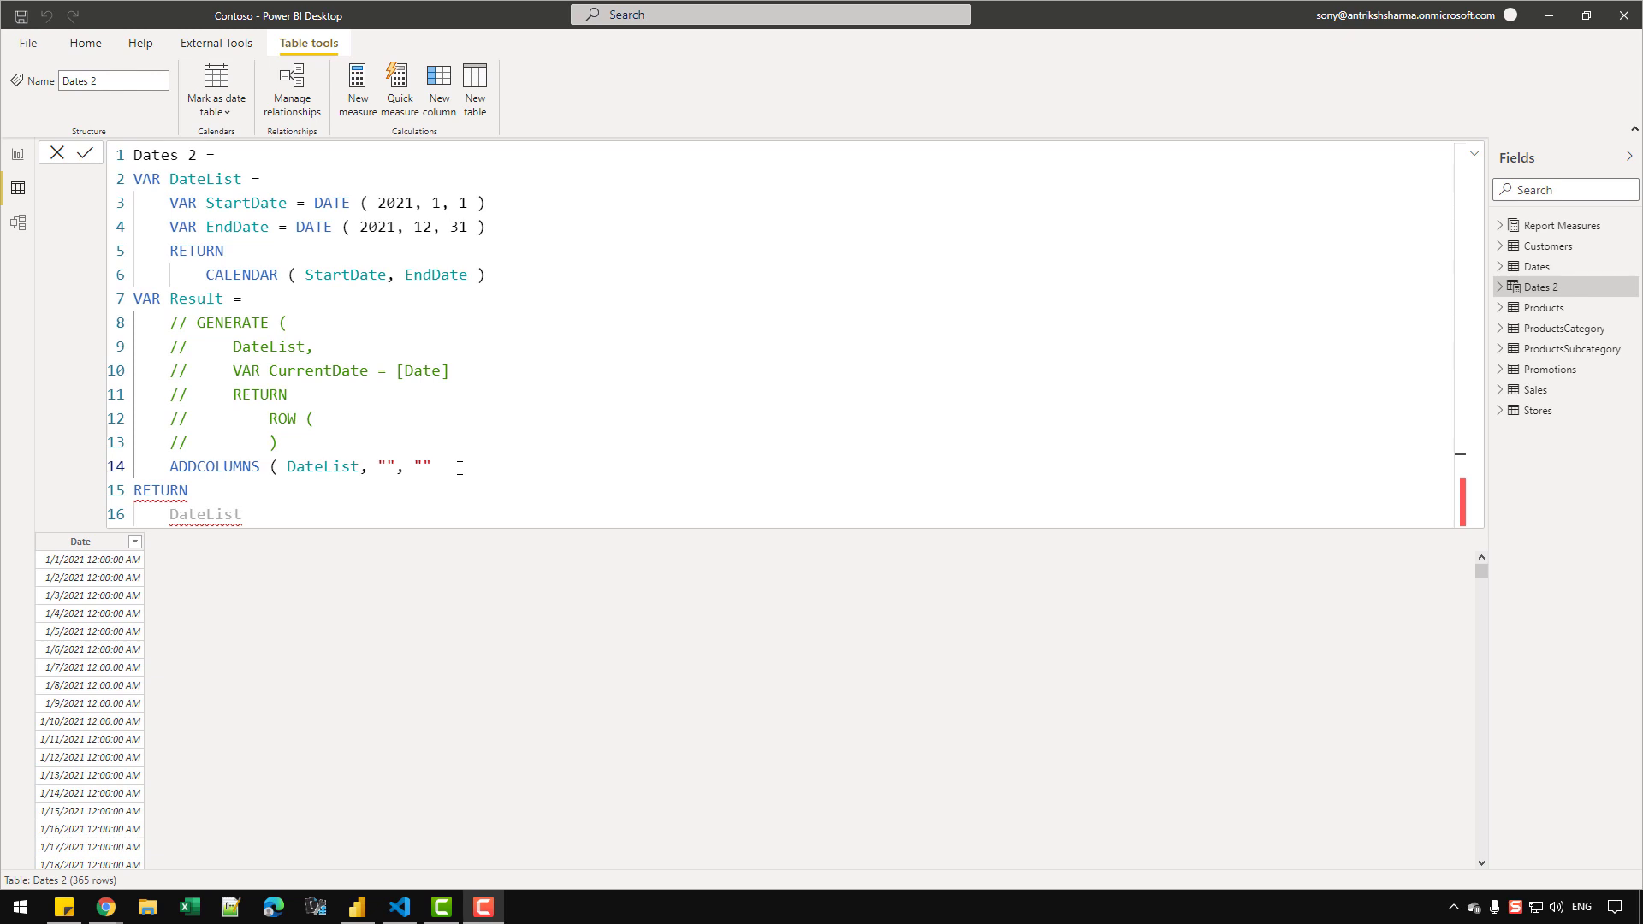
pyautogui.moveTo(459, 469); pyautogui.dragTo(134, 468)
pyautogui.press('BackSpace')
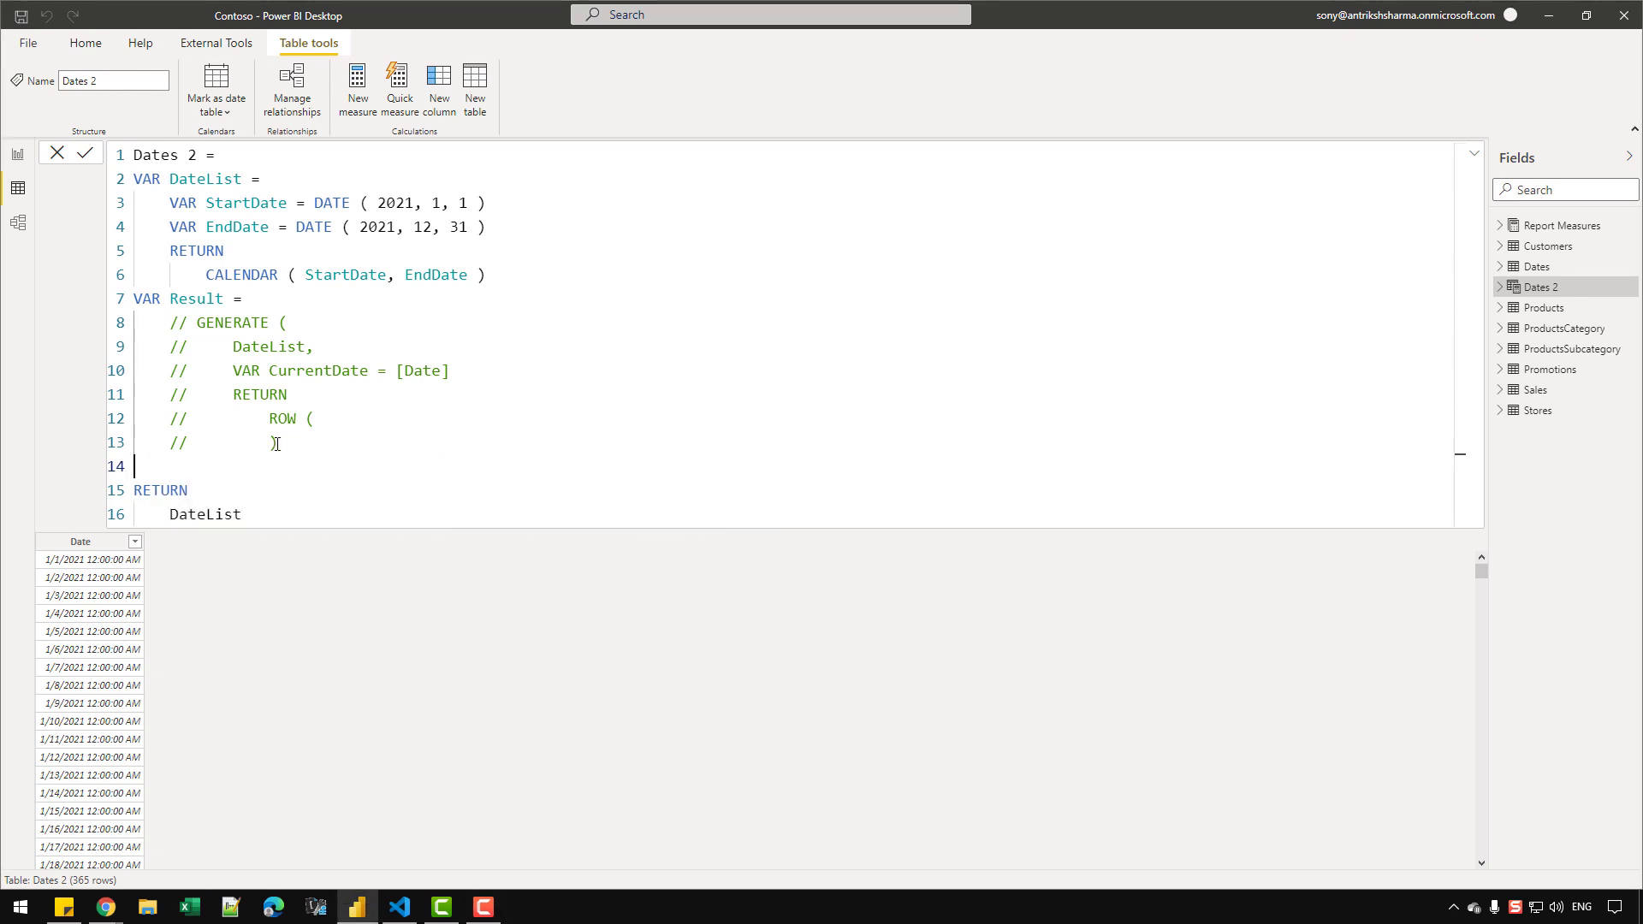
# Step: Uncomment GENERATE and give ROW a "Month" column of MONTH ( CurrentDate )
pyautogui.moveTo(276, 444); pyautogui.dragTo(238, 318)
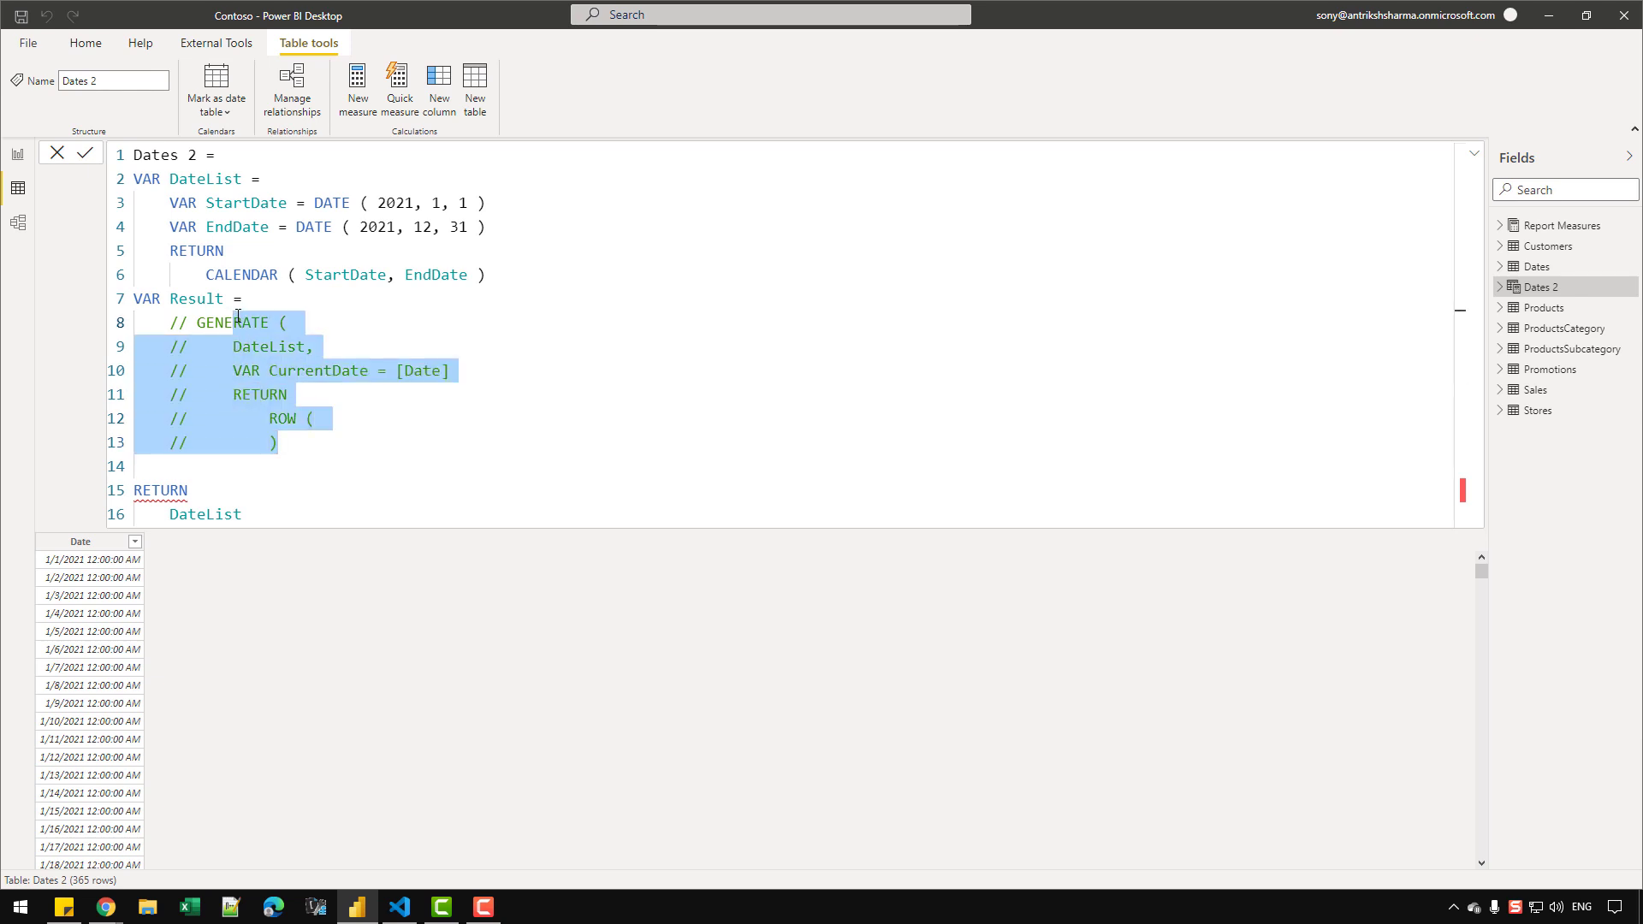
pyautogui.hotkey('ctrl', '/')
pyautogui.click(346, 416)
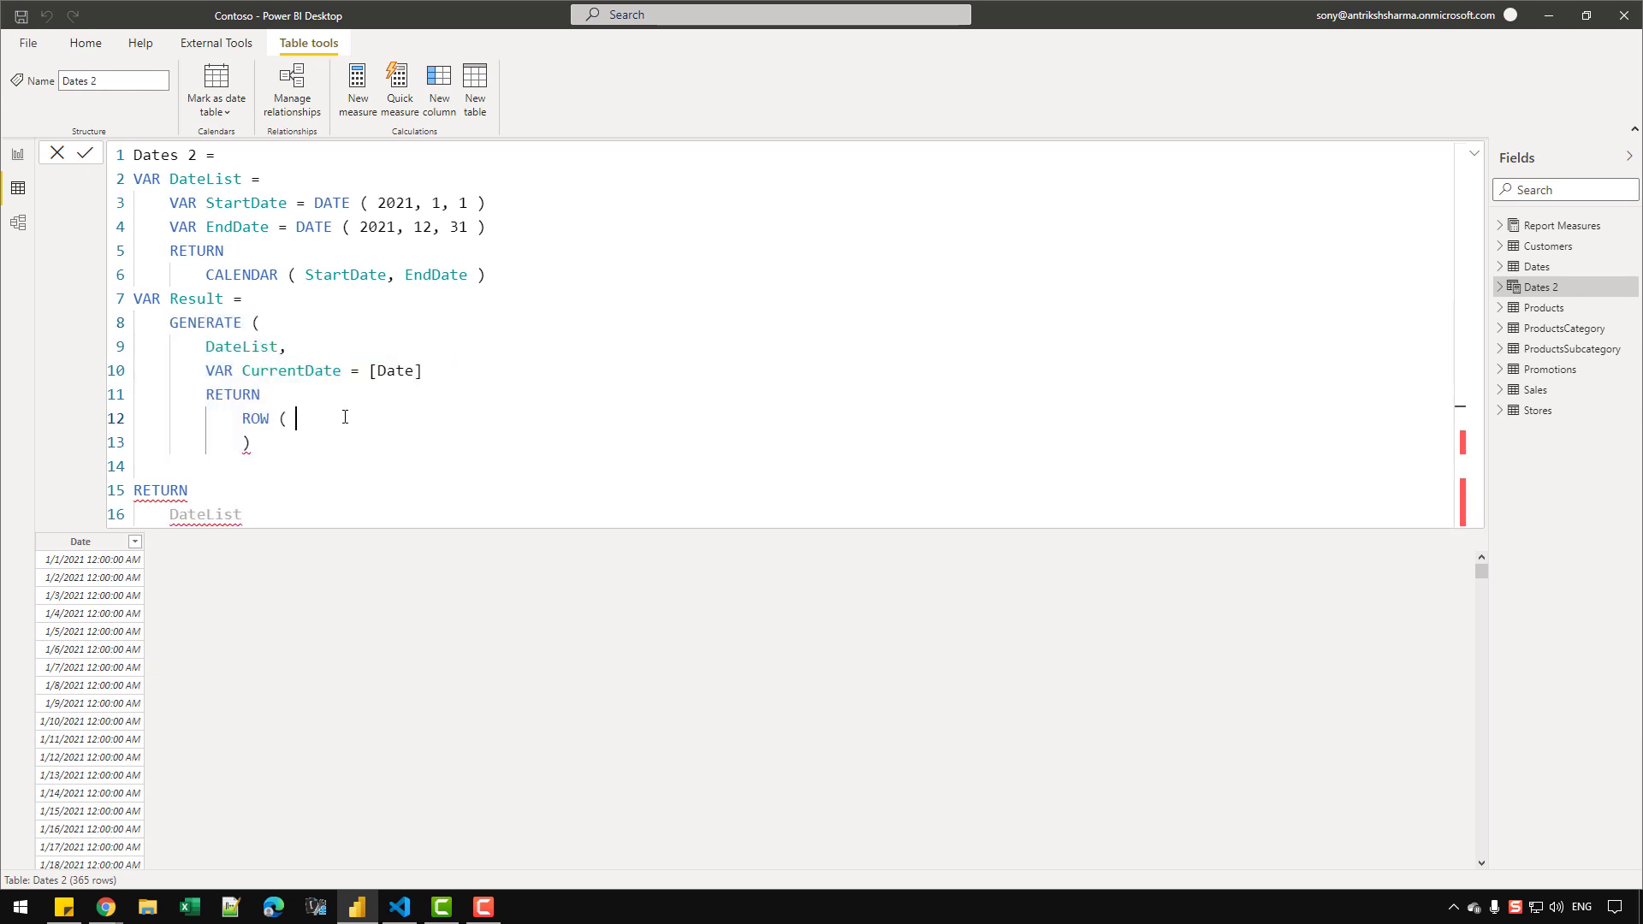
pyautogui.press('Return')
pyautogui.write('"M')
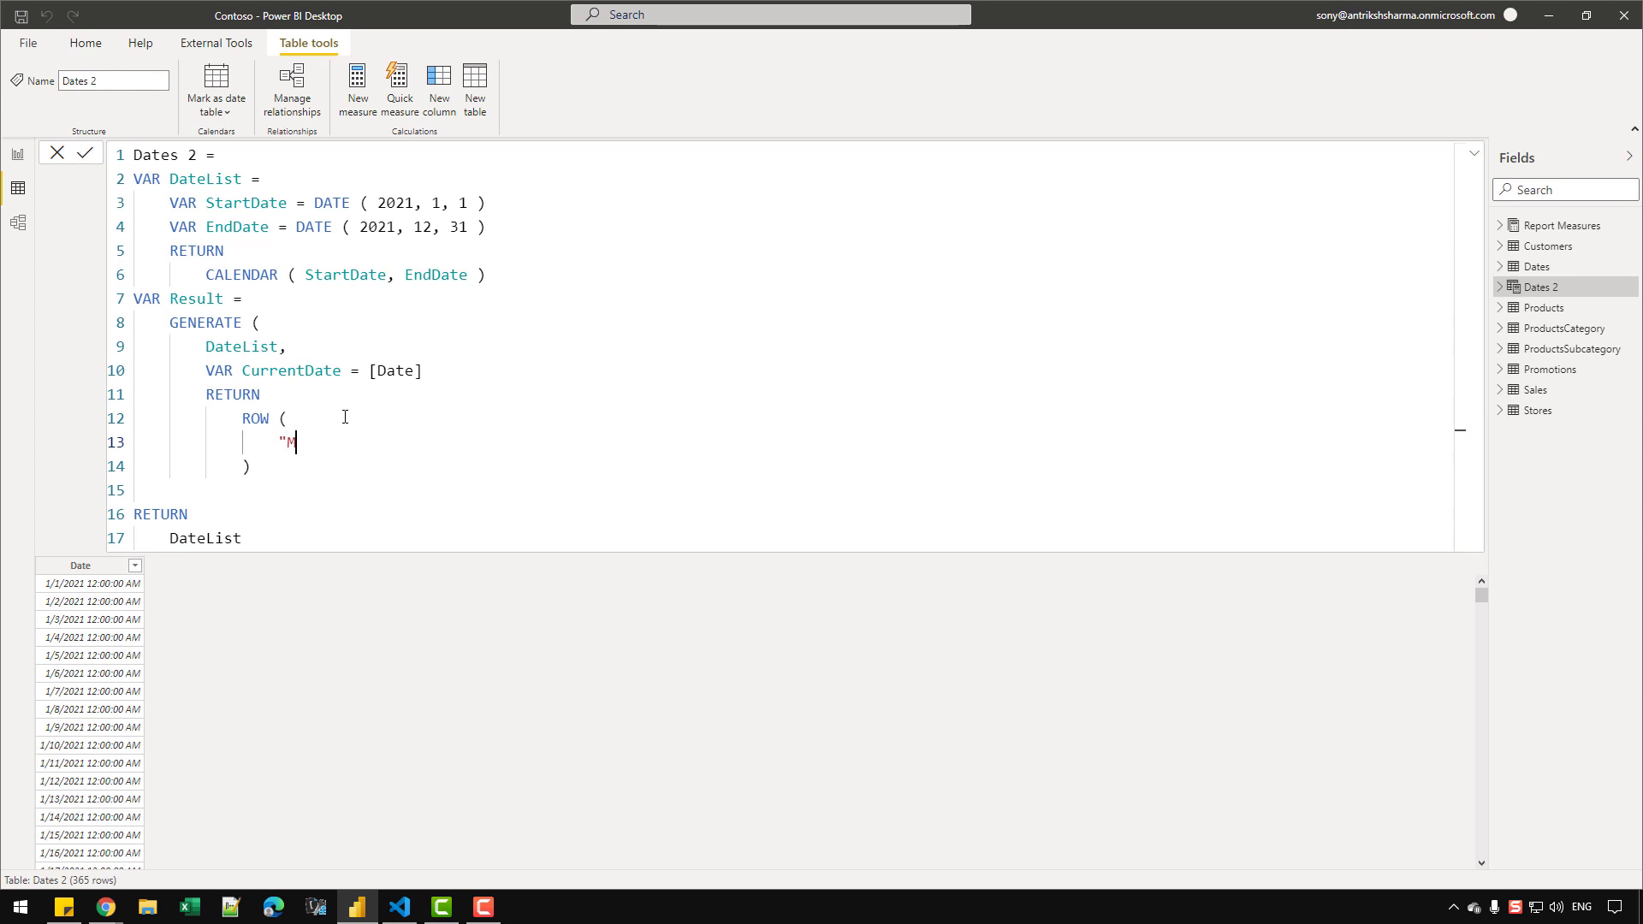
pyautogui.write('onth", M')
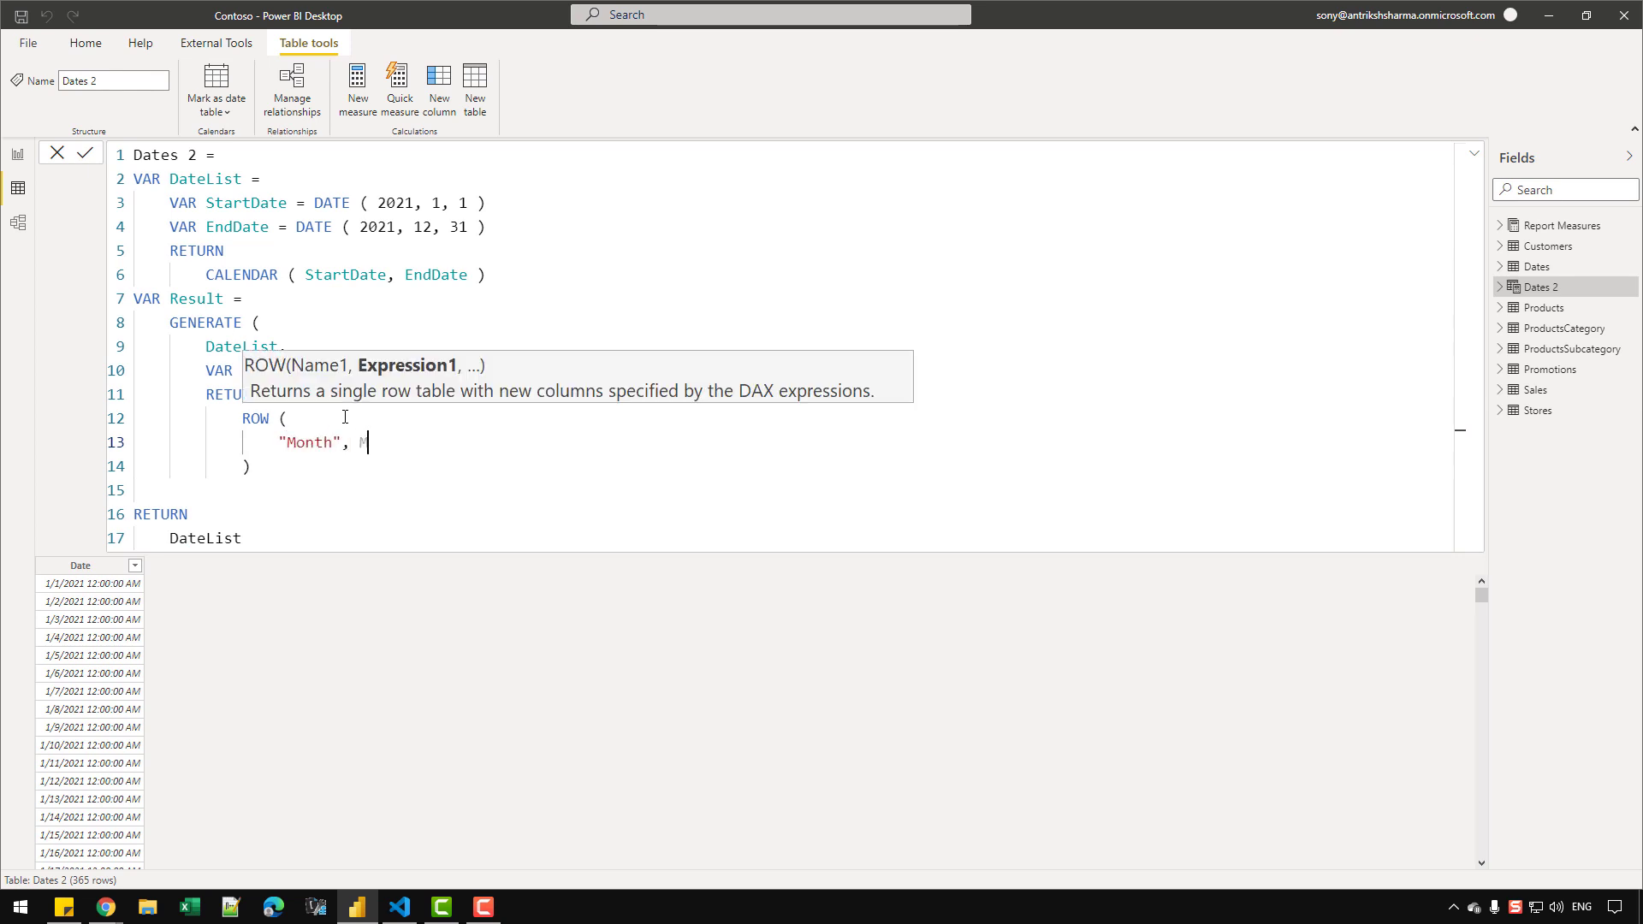
pyautogui.write('ONTH ( CurrentDate ')
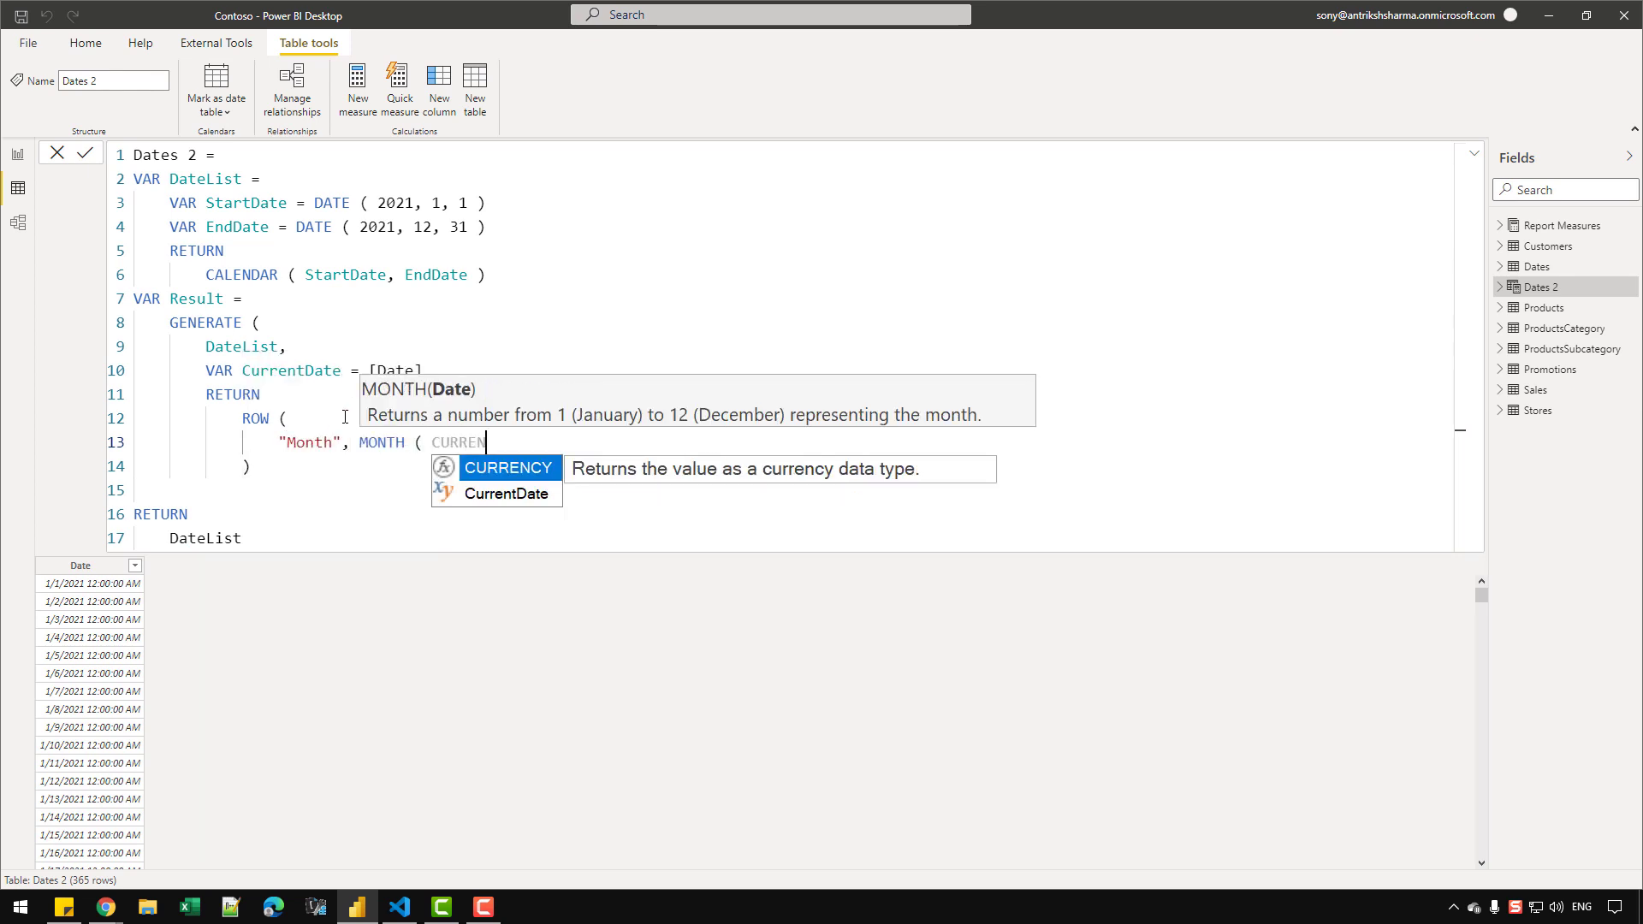
pyautogui.write(')')
pyautogui.press('Down')
pyautogui.press('Down')
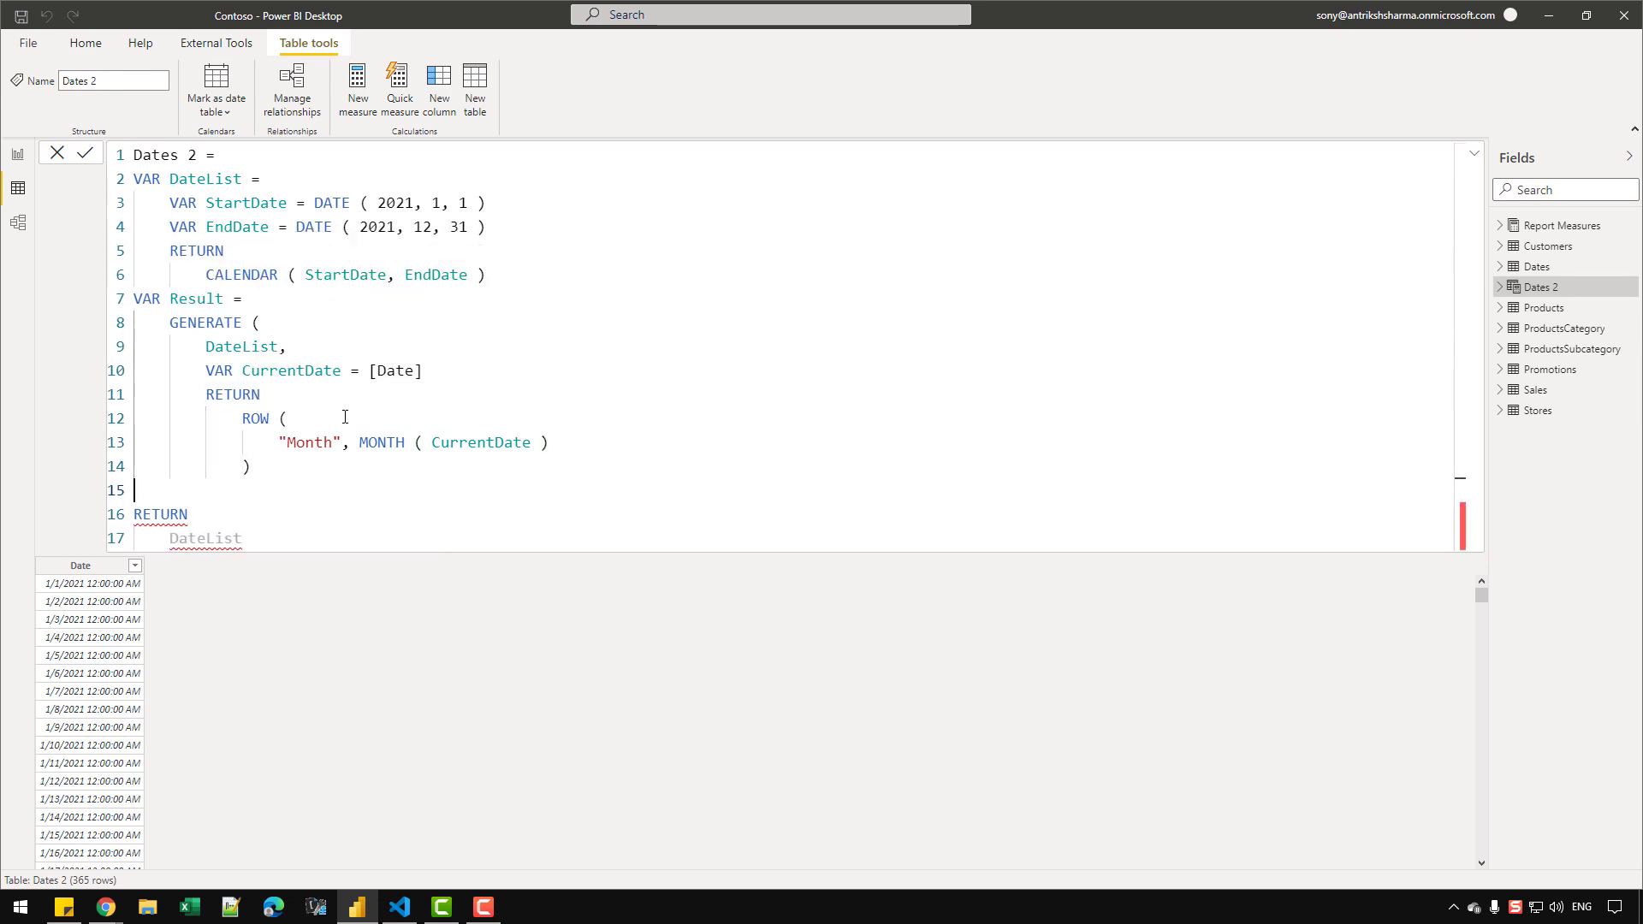
pyautogui.press('Tab')
pyautogui.write(')')
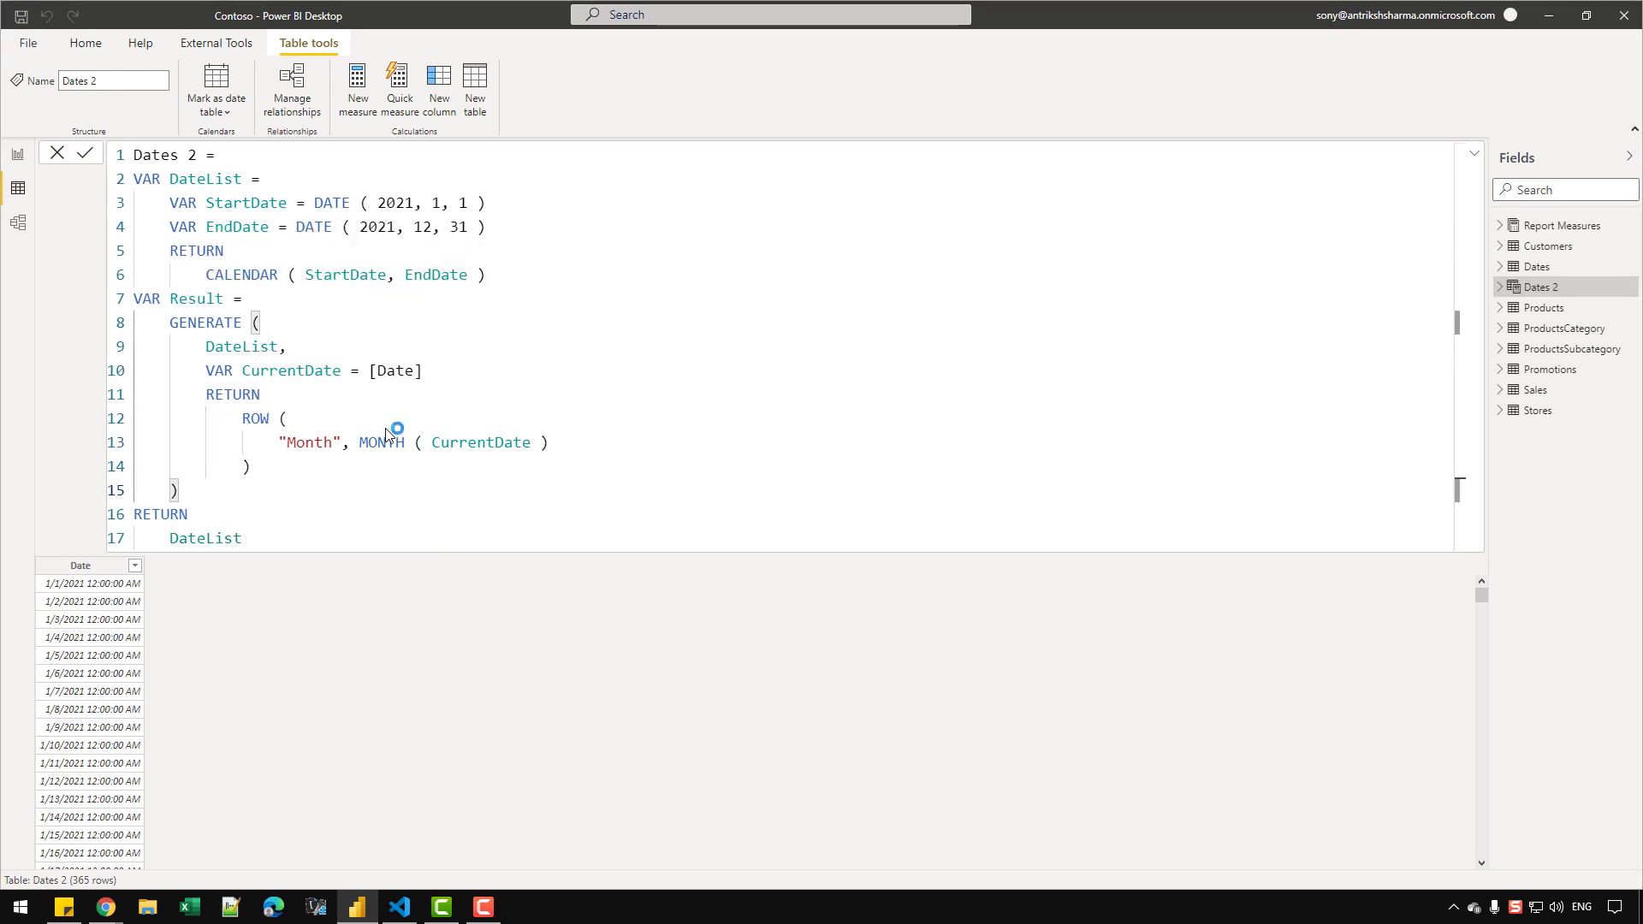
pyautogui.press('Return')
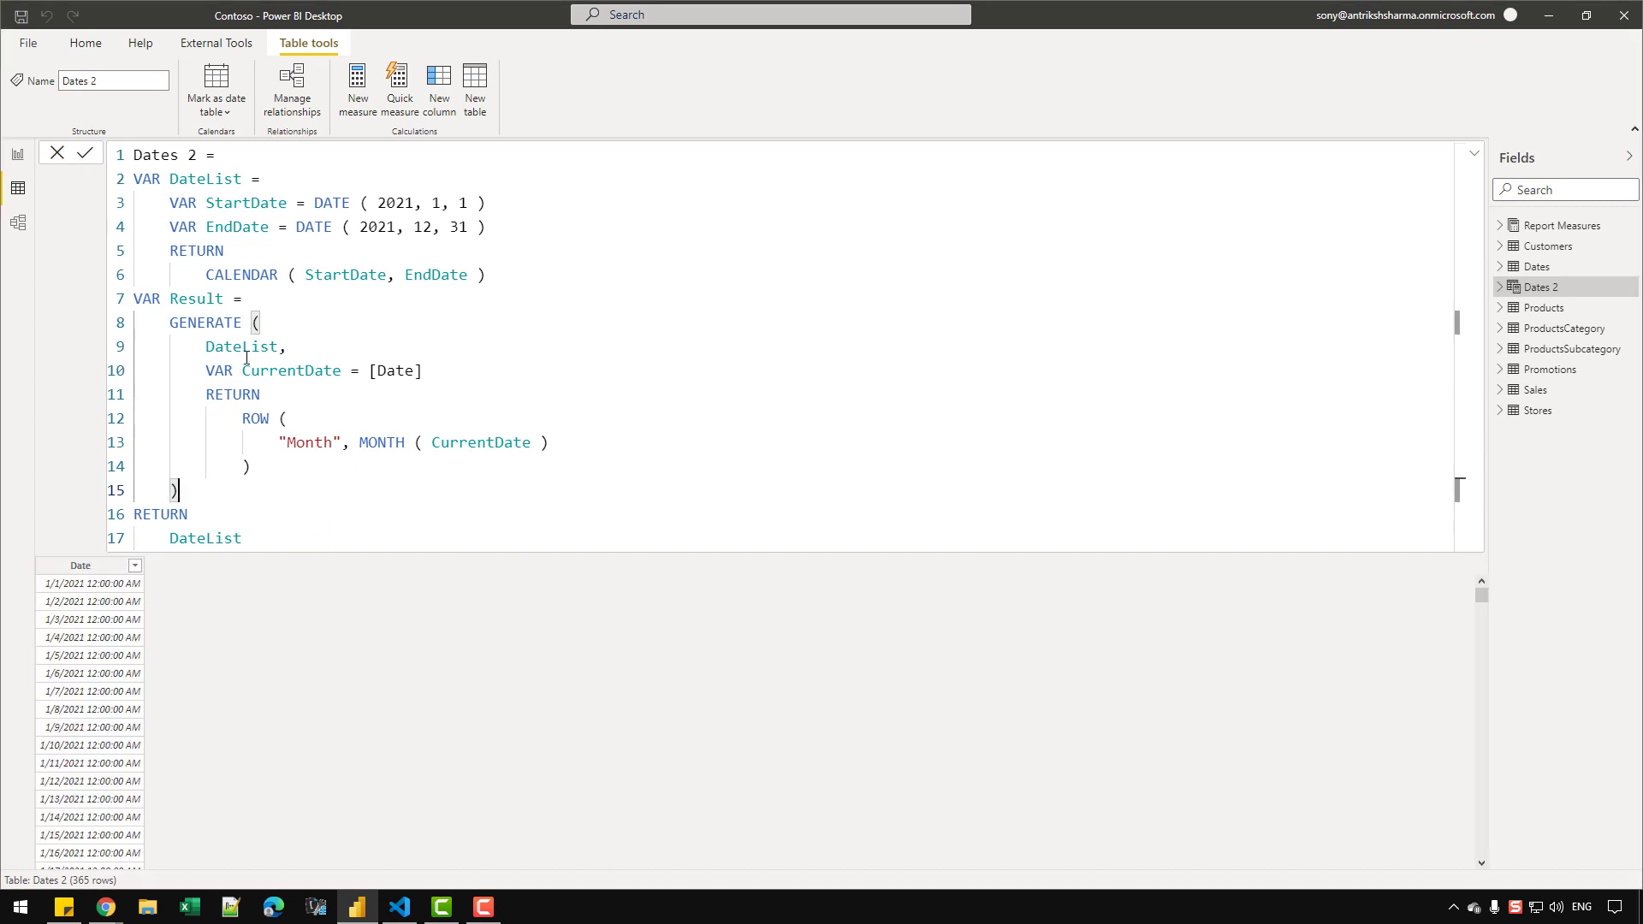
# Step: Change the final RETURN from DateList to Result and commit the formula
pyautogui.doubleClick(208, 298)
pyautogui.doubleClick(213, 538)
pyautogui.write('Result')
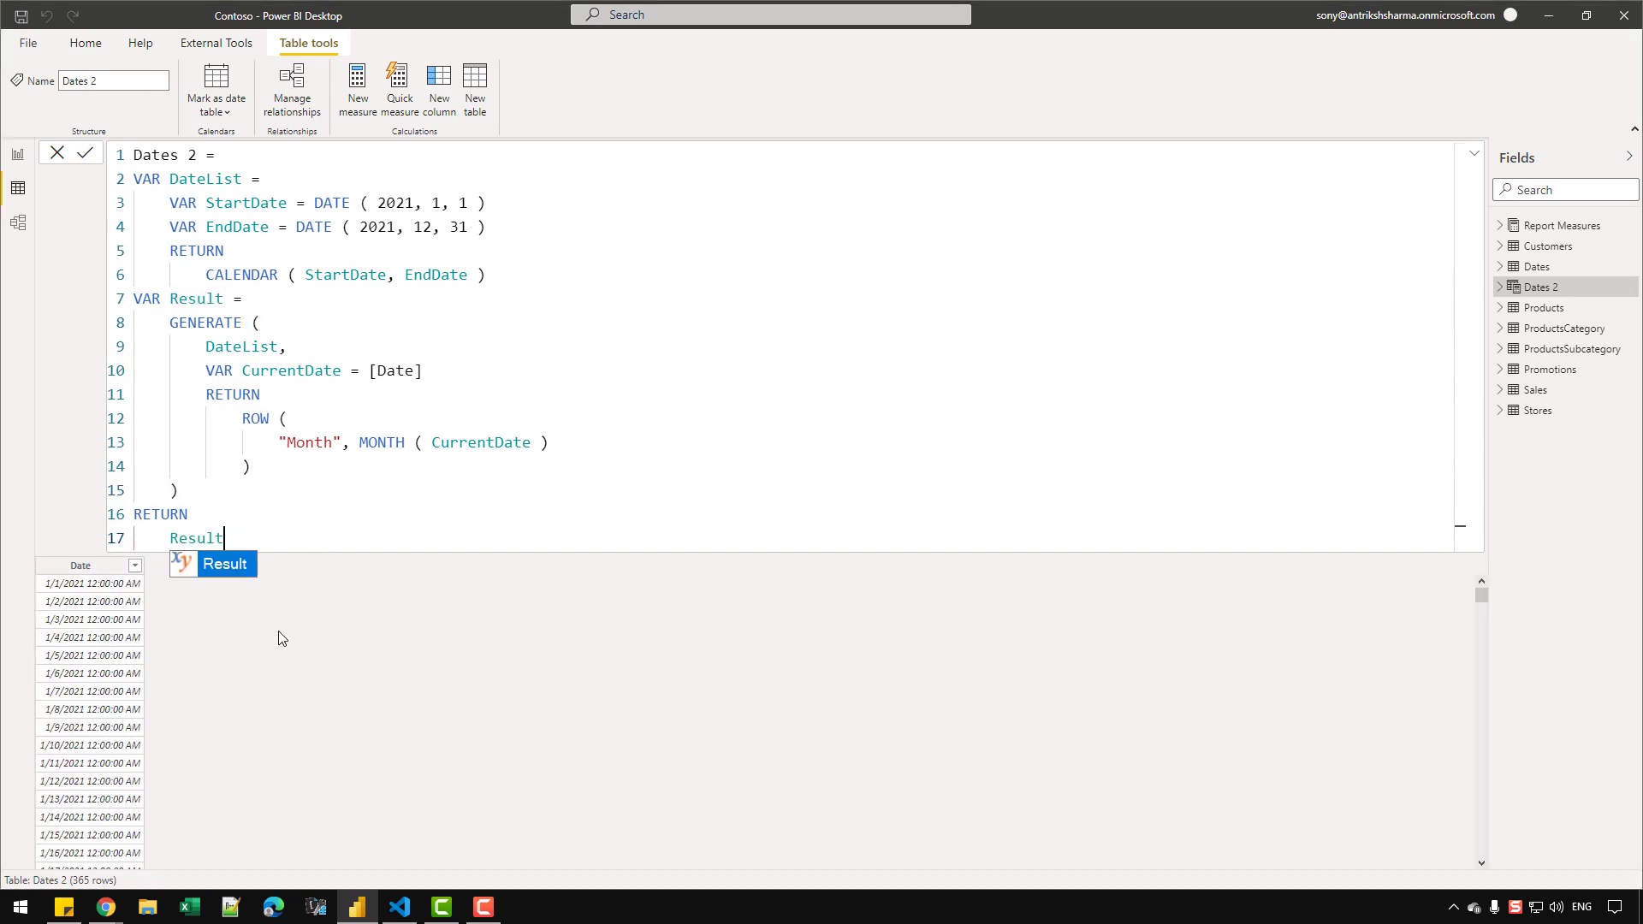
pyautogui.press('Return')
pyautogui.click(1474, 155)
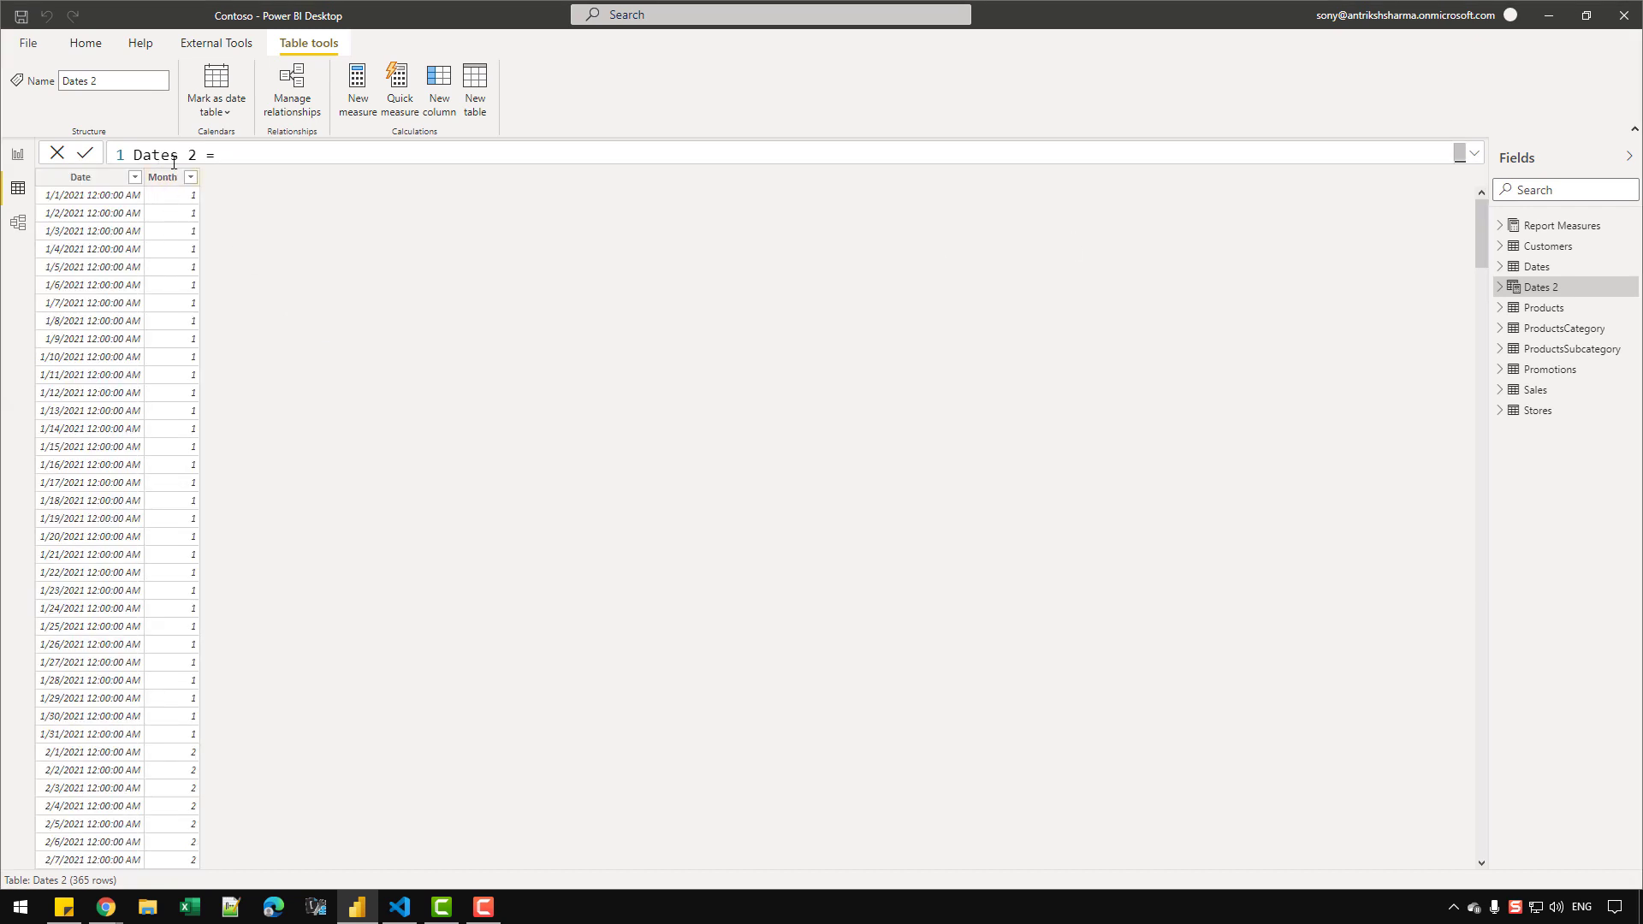
pyautogui.click(176, 178)
pyautogui.click(191, 178)
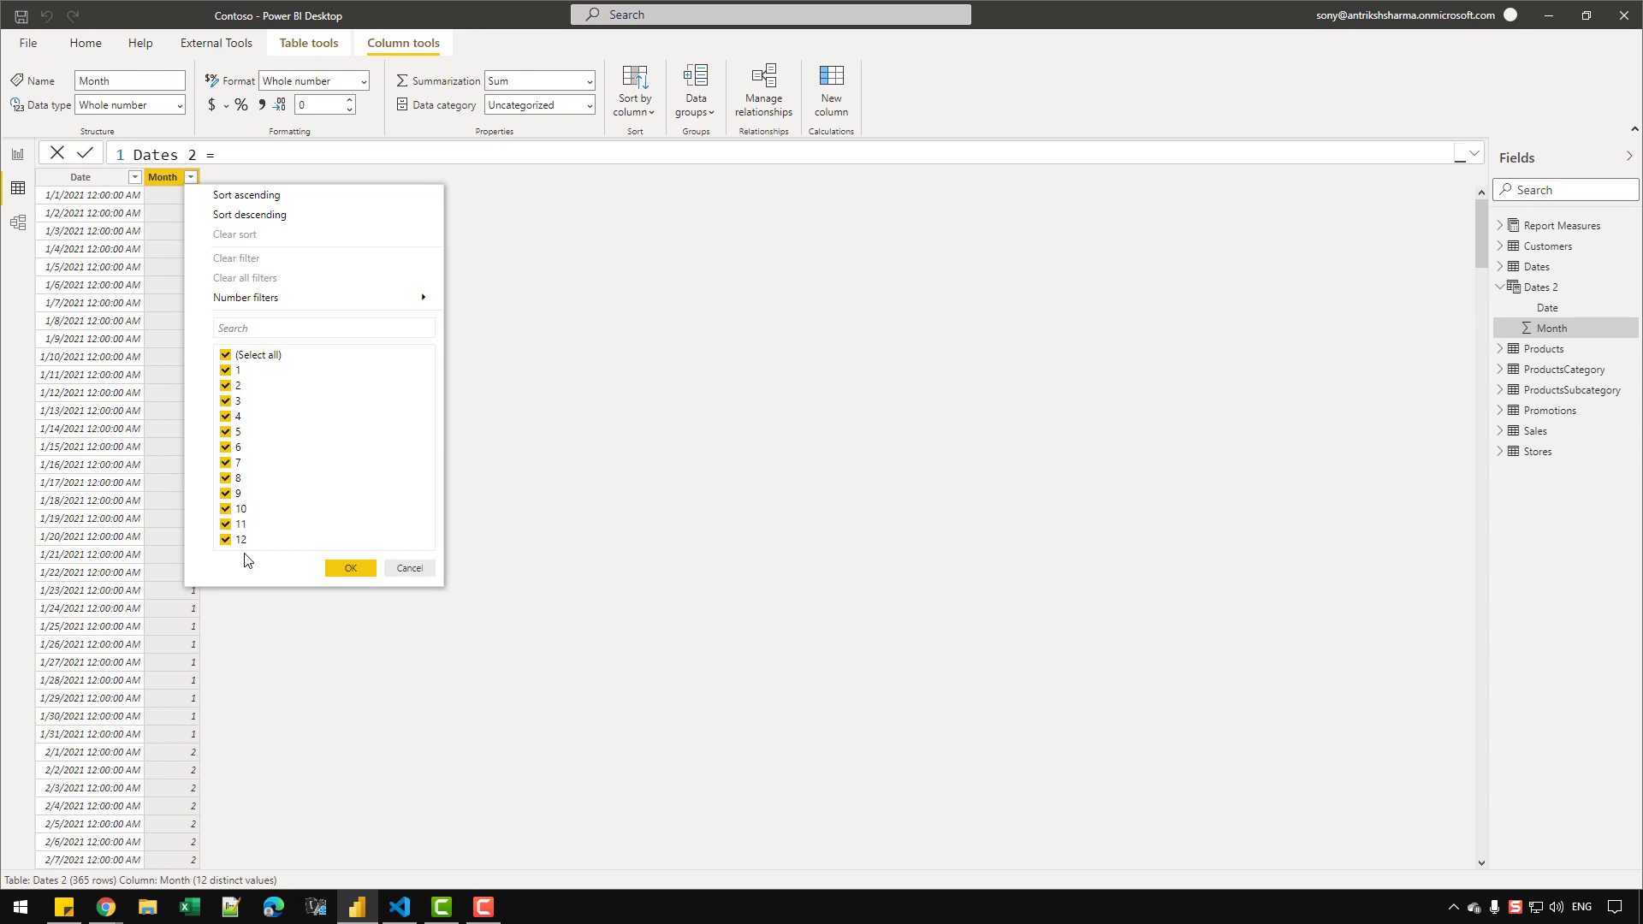
pyautogui.click(953, 302)
pyautogui.click(1471, 157)
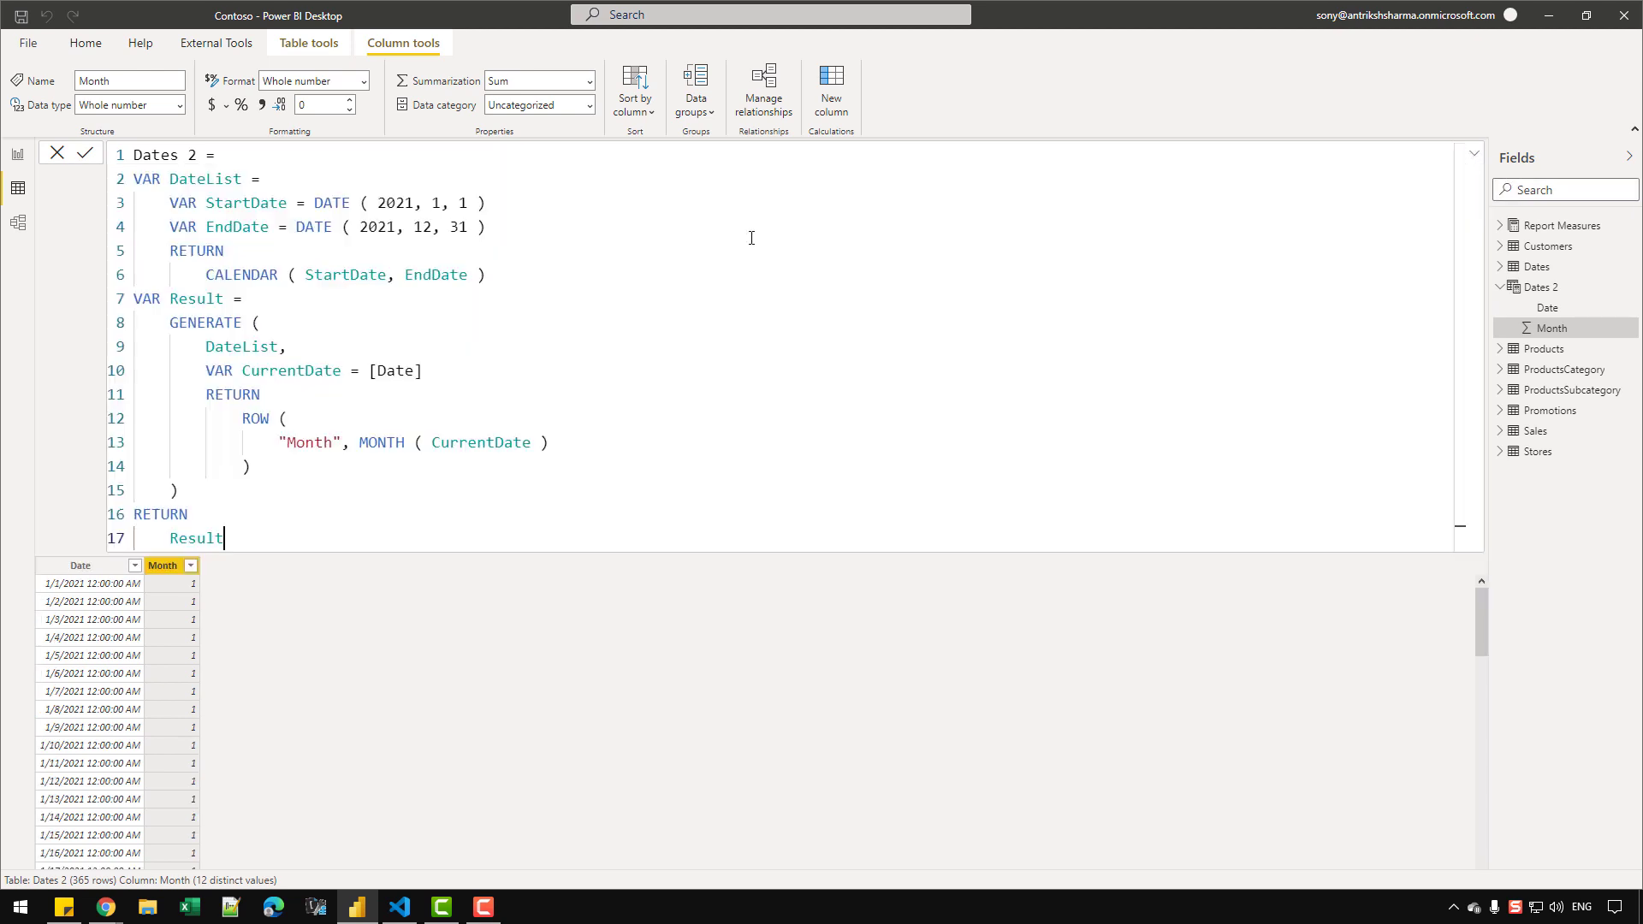
pyautogui.click(561, 446)
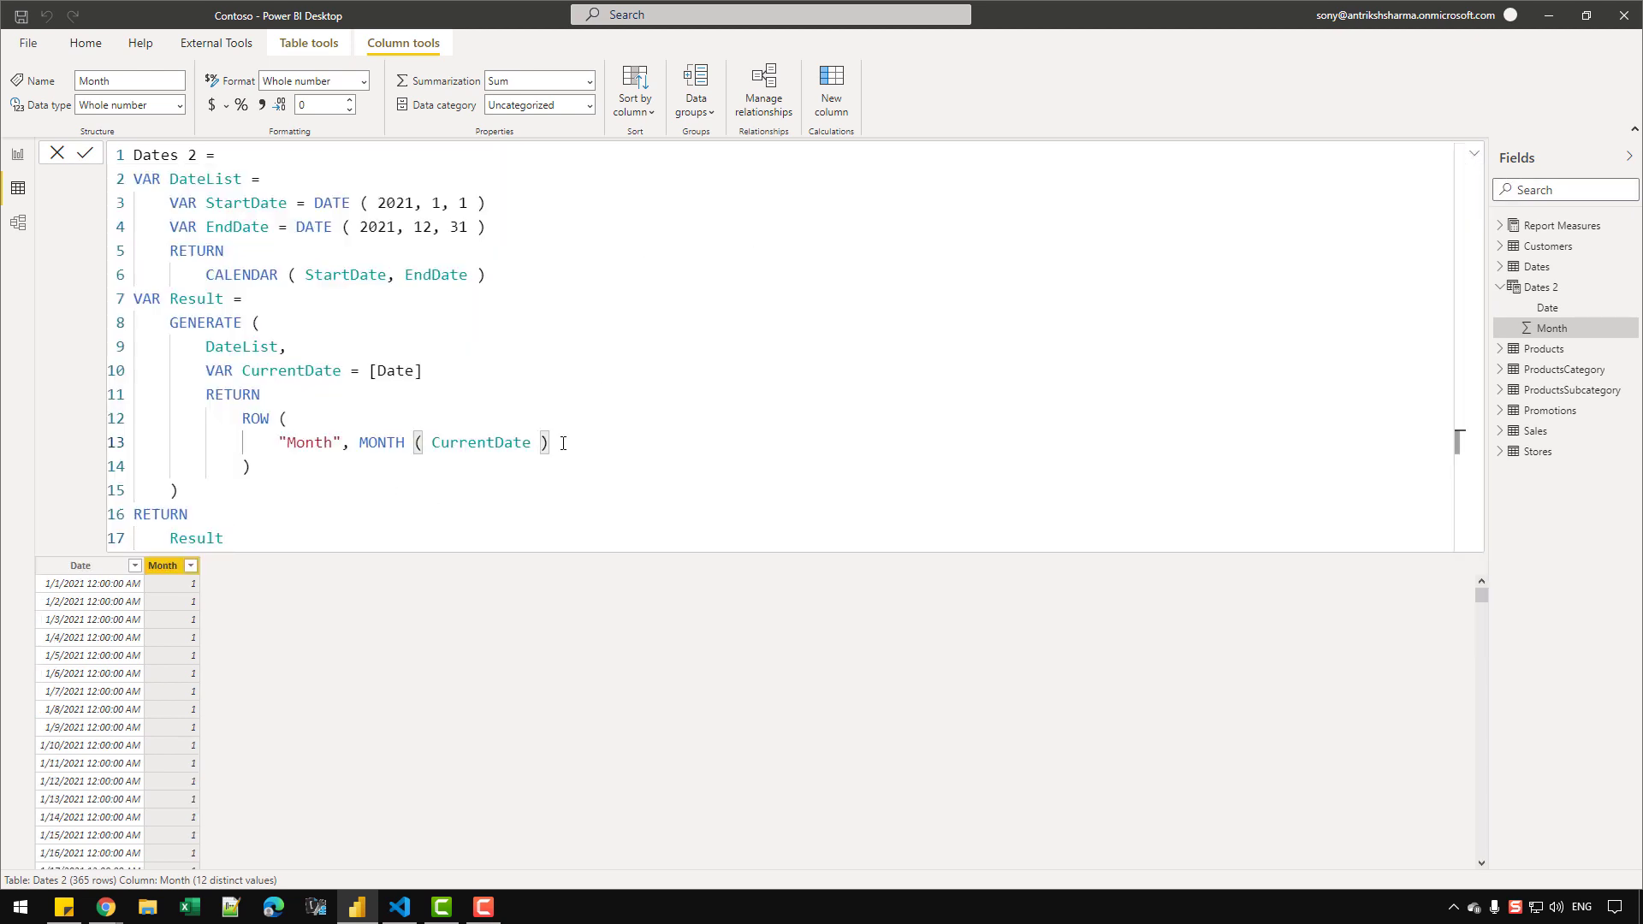
# Step: Add a "Calendar Year Number" column of YEAR ( CurrentDate ) to the ROW and commit
pyautogui.write(',')
pyautogui.press('Return')
pyautogui.write('"Cale')
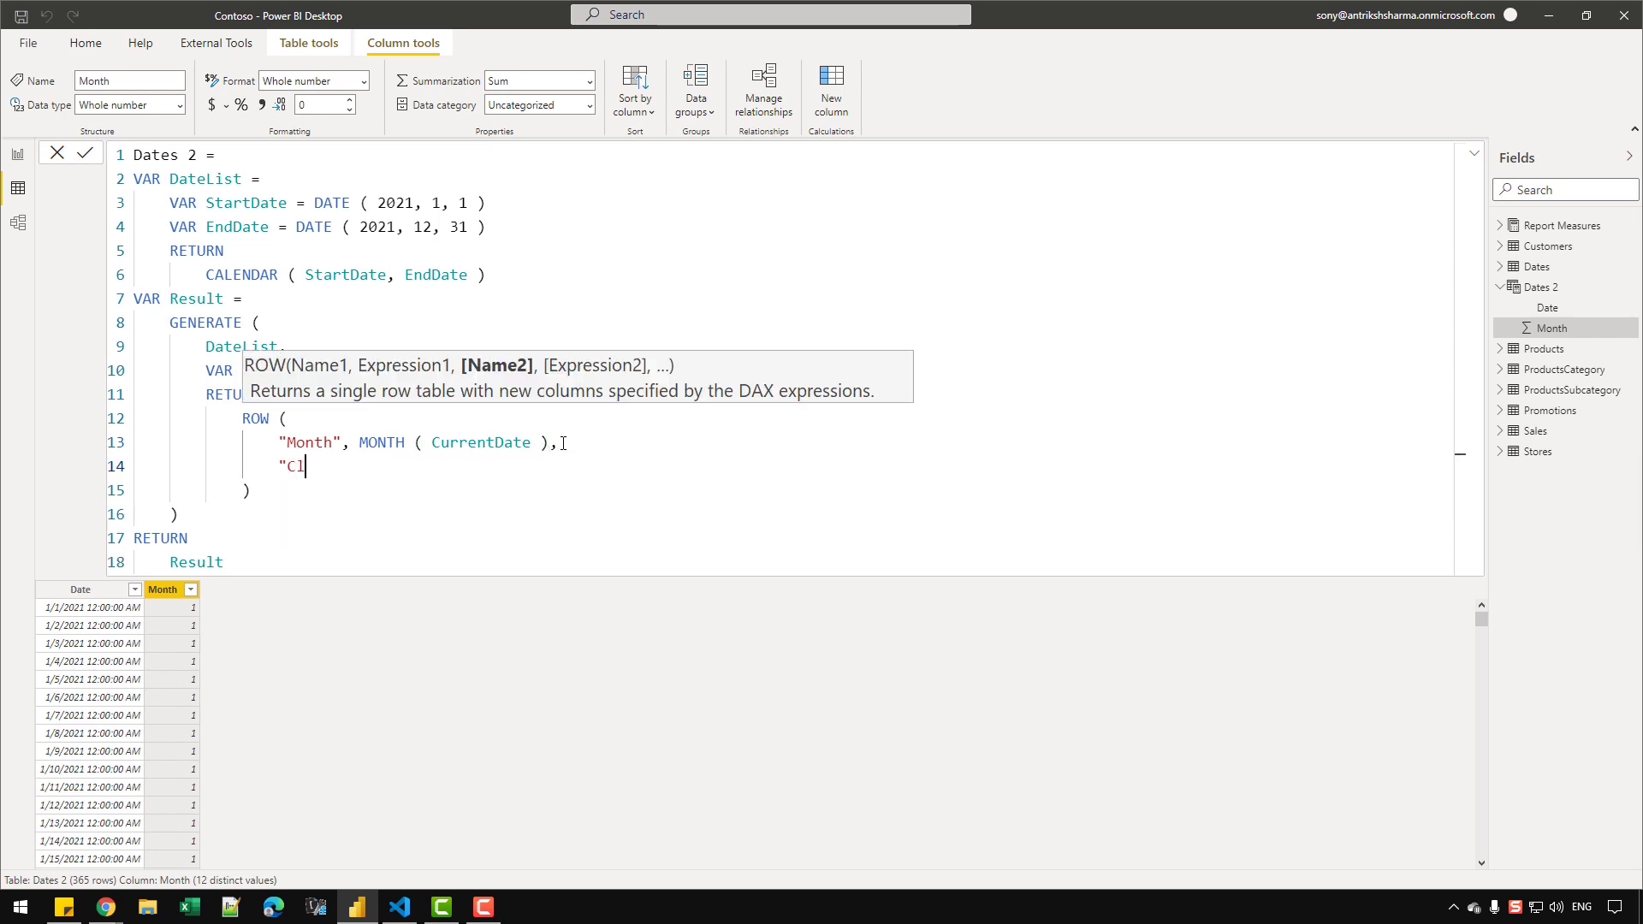
pyautogui.press('BackSpace')
pyautogui.press('BackSpace')
pyautogui.press('BackSpace')
pyautogui.write('alendar Year Number", Y')
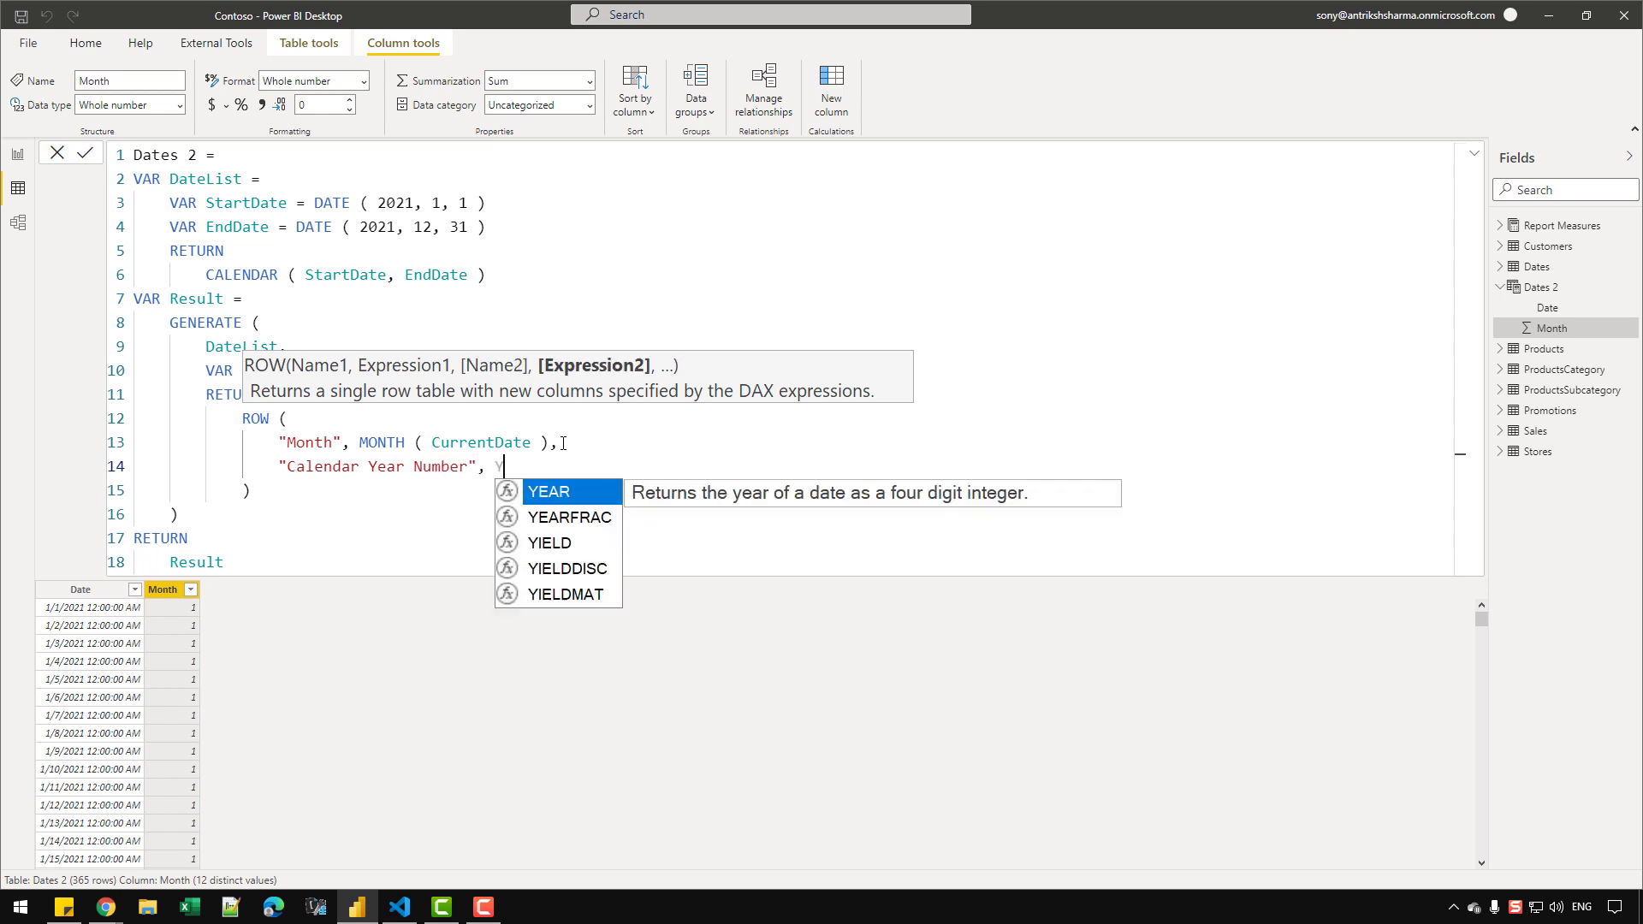
pyautogui.press('Tab')
pyautogui.write('(')
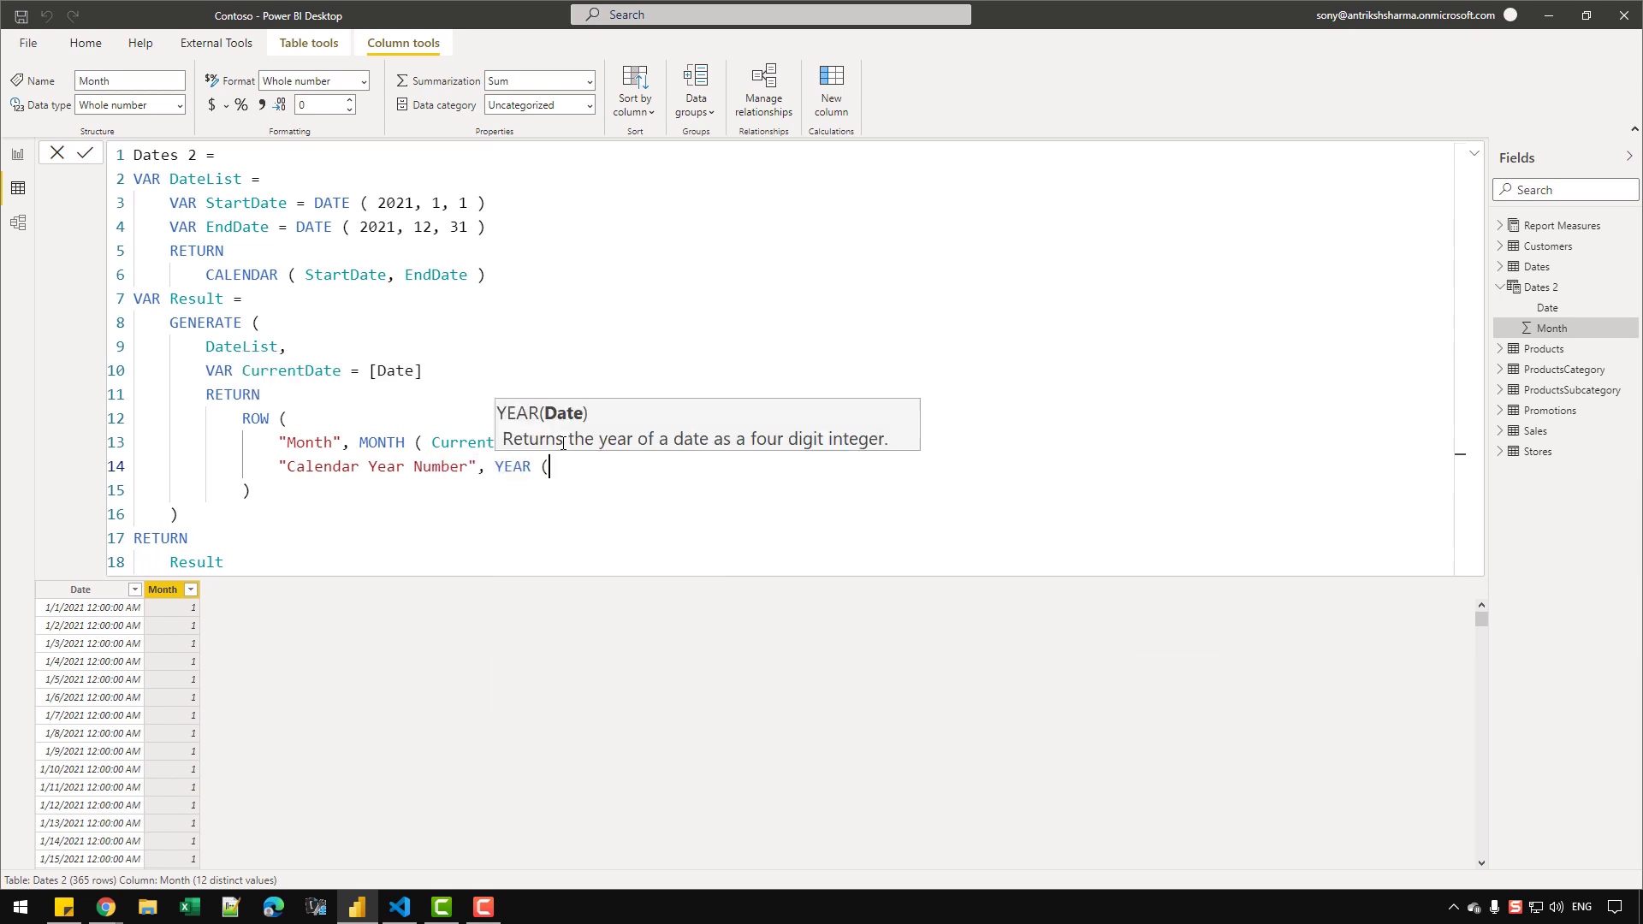
pyautogui.write(' CURERNT')
pyautogui.press('BackSpace')
pyautogui.press('BackSpace')
pyautogui.press('BackSpace')
pyautogui.press('BackSpace')
pyautogui.press('BackSpace')
pyautogui.write('R')
pyautogui.press('Tab')
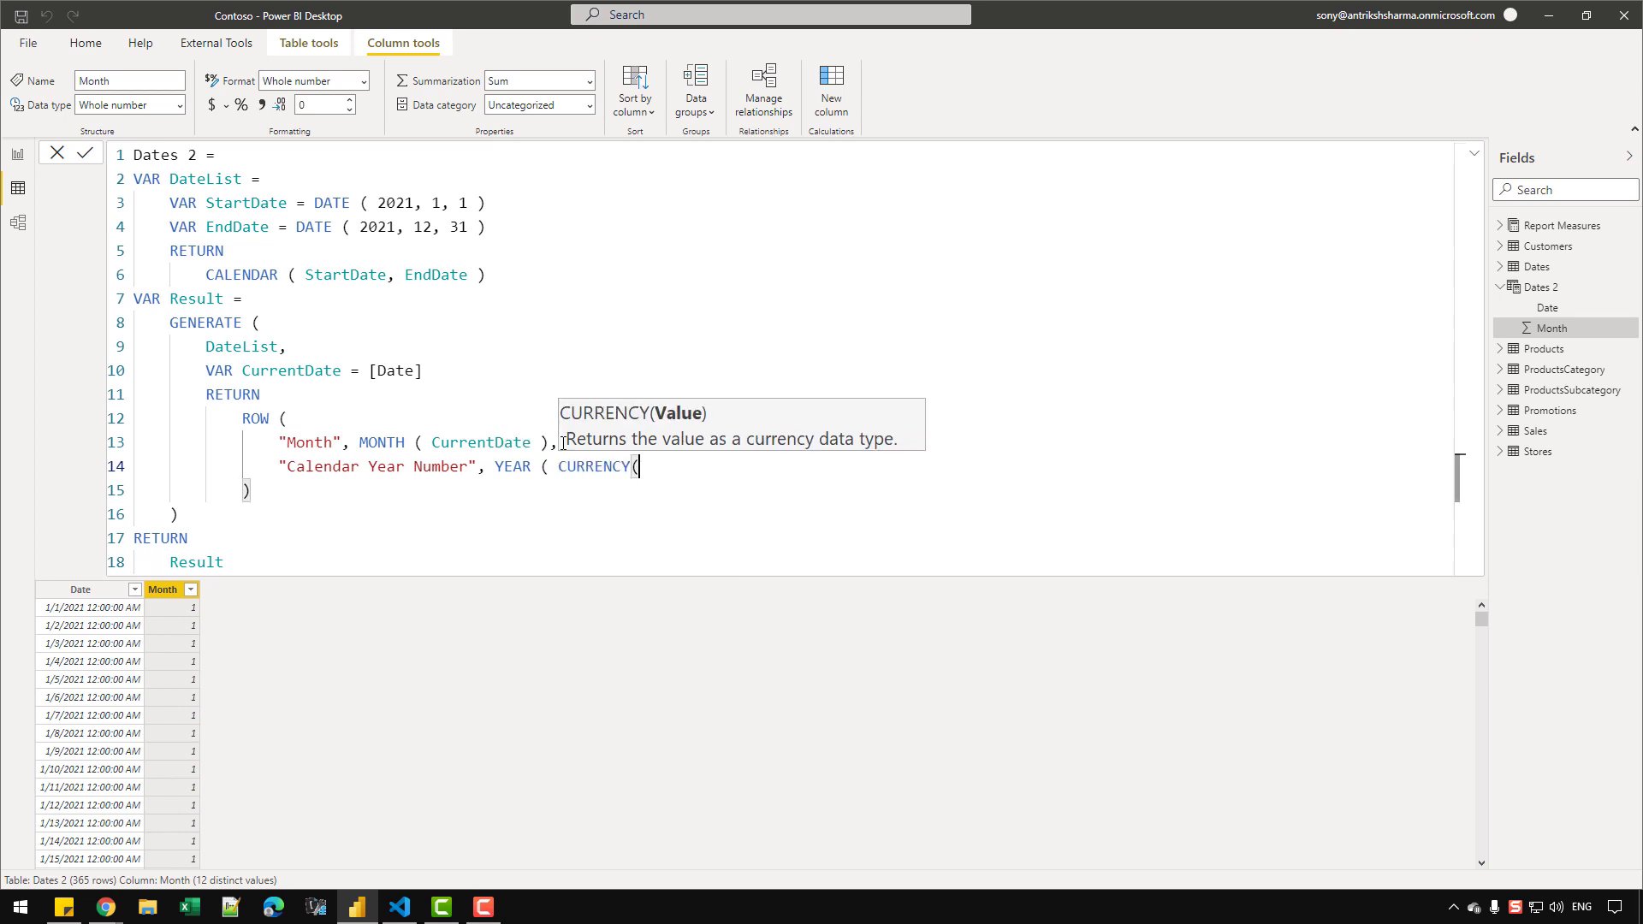
pyautogui.press('BackSpace')
pyautogui.press('BackSpace')
pyautogui.press('BackSpace')
pyautogui.press('BackSpace')
pyautogui.write('NT')
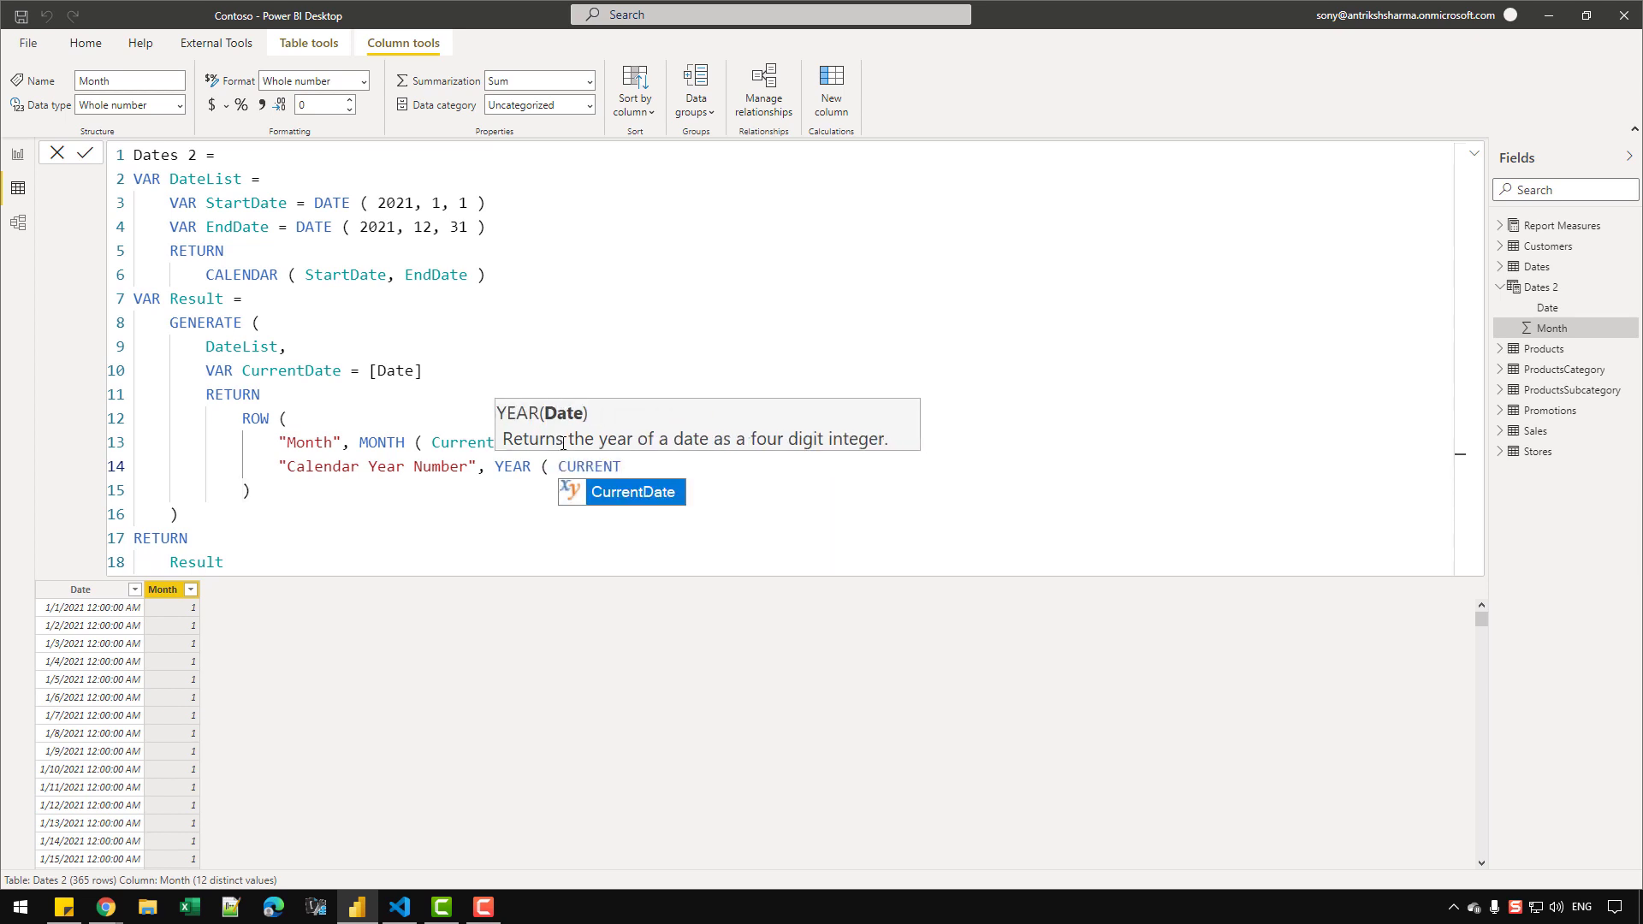
pyautogui.press('Tab')
pyautogui.write(')')
pyautogui.press('Return')
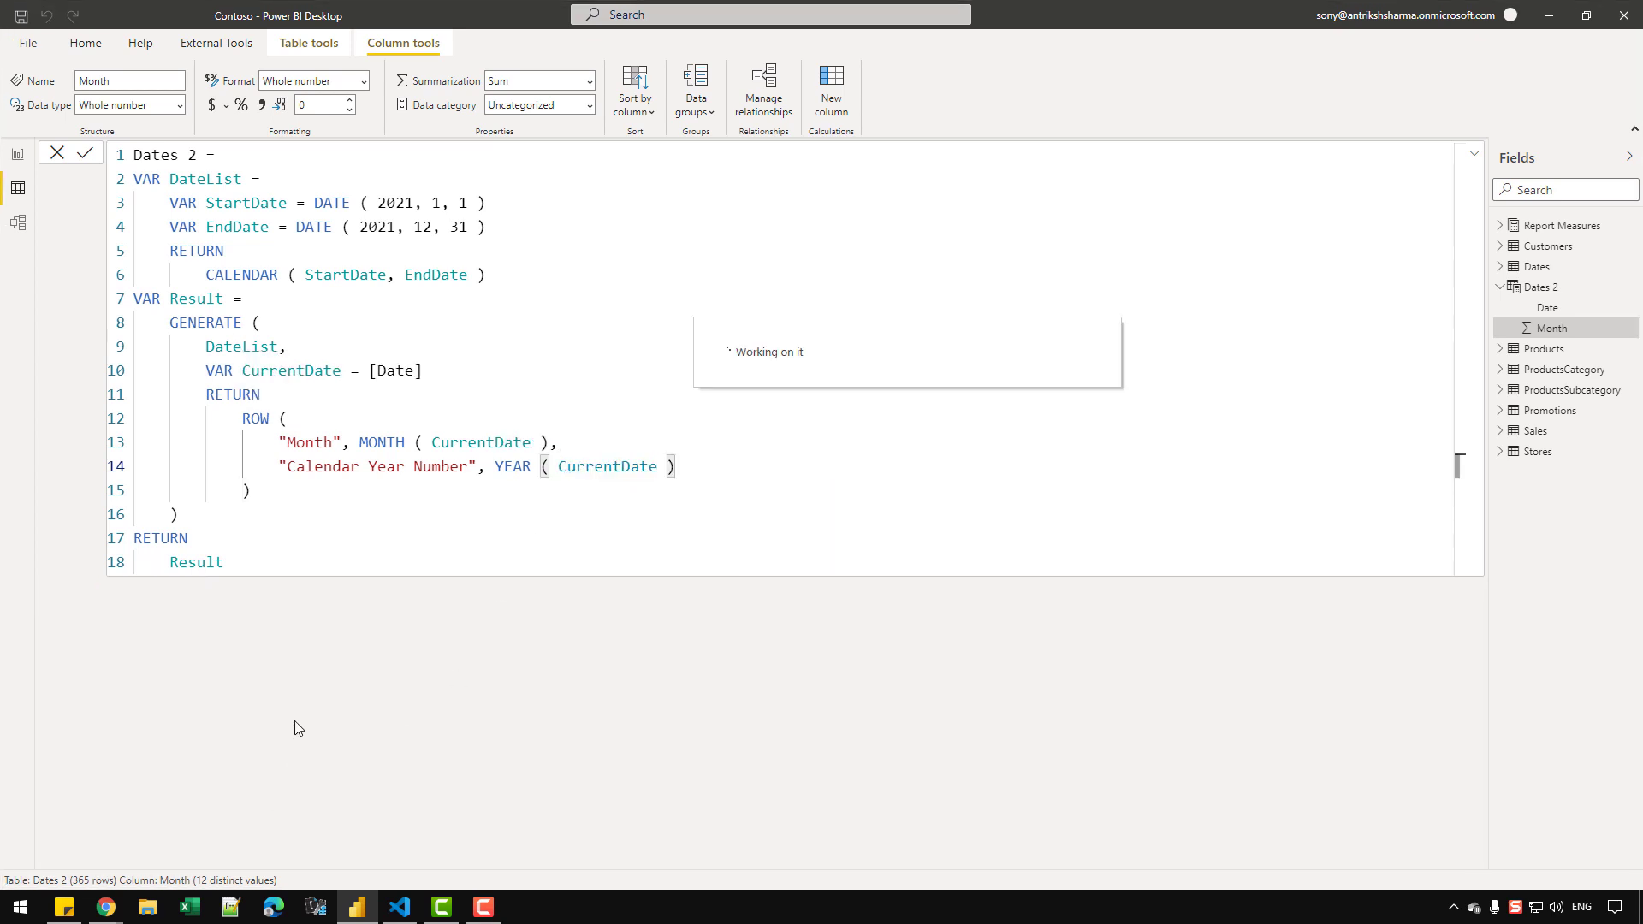
# Step: Add a Month Name column formatting CurrentDate with "MMMM" to the ROW call
pyautogui.click(314, 590)
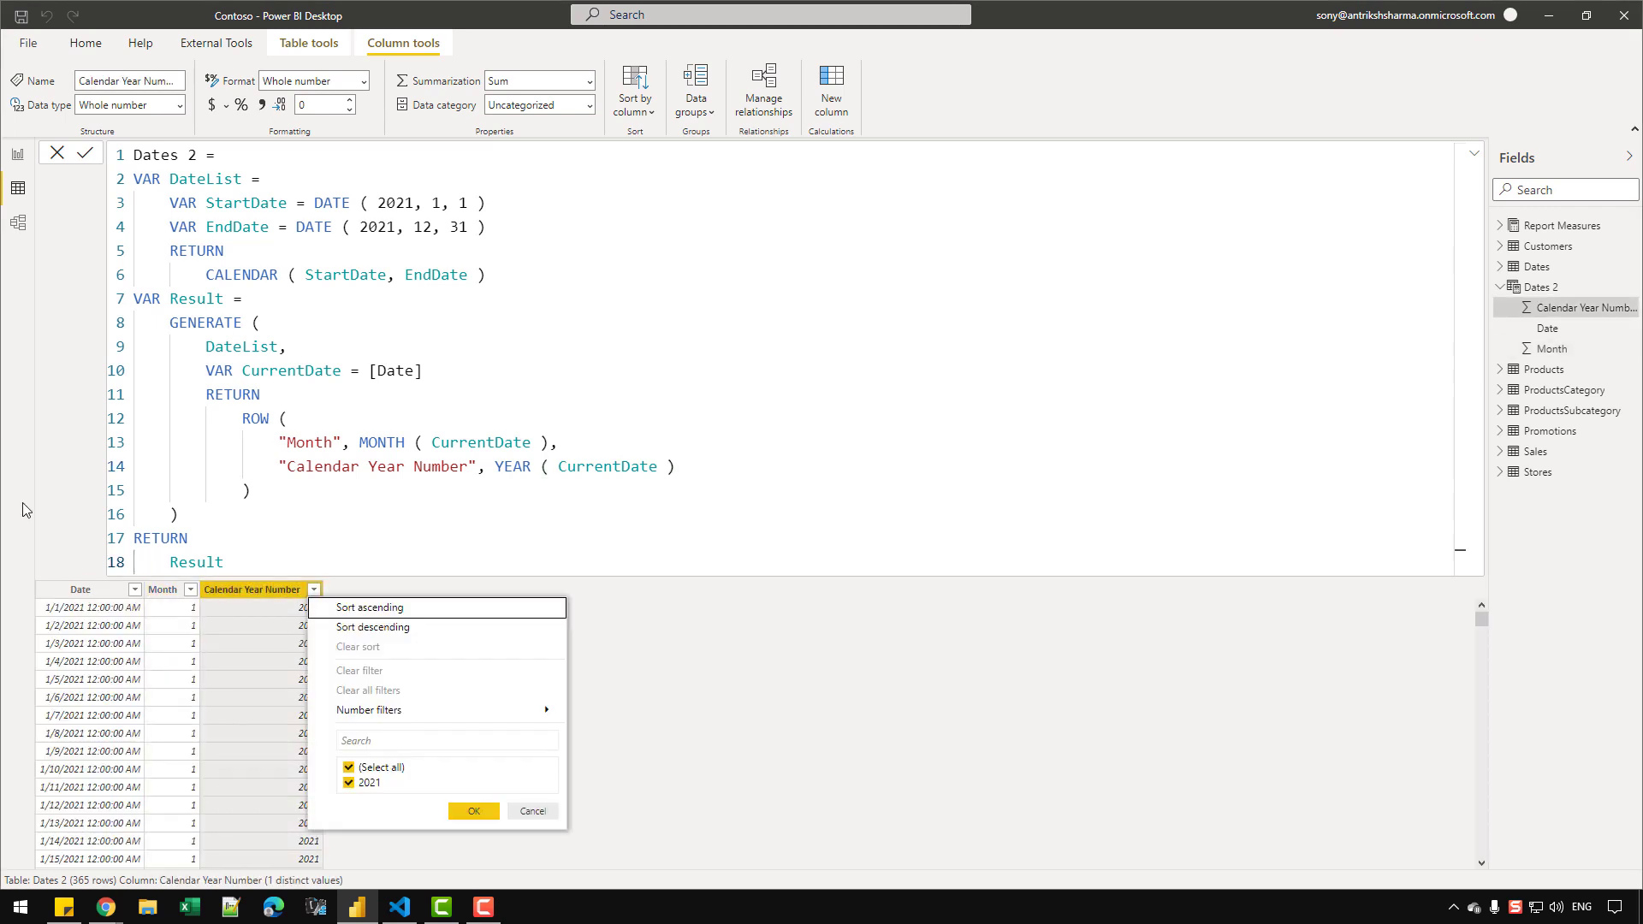
pyautogui.click(690, 460)
pyautogui.click(687, 429)
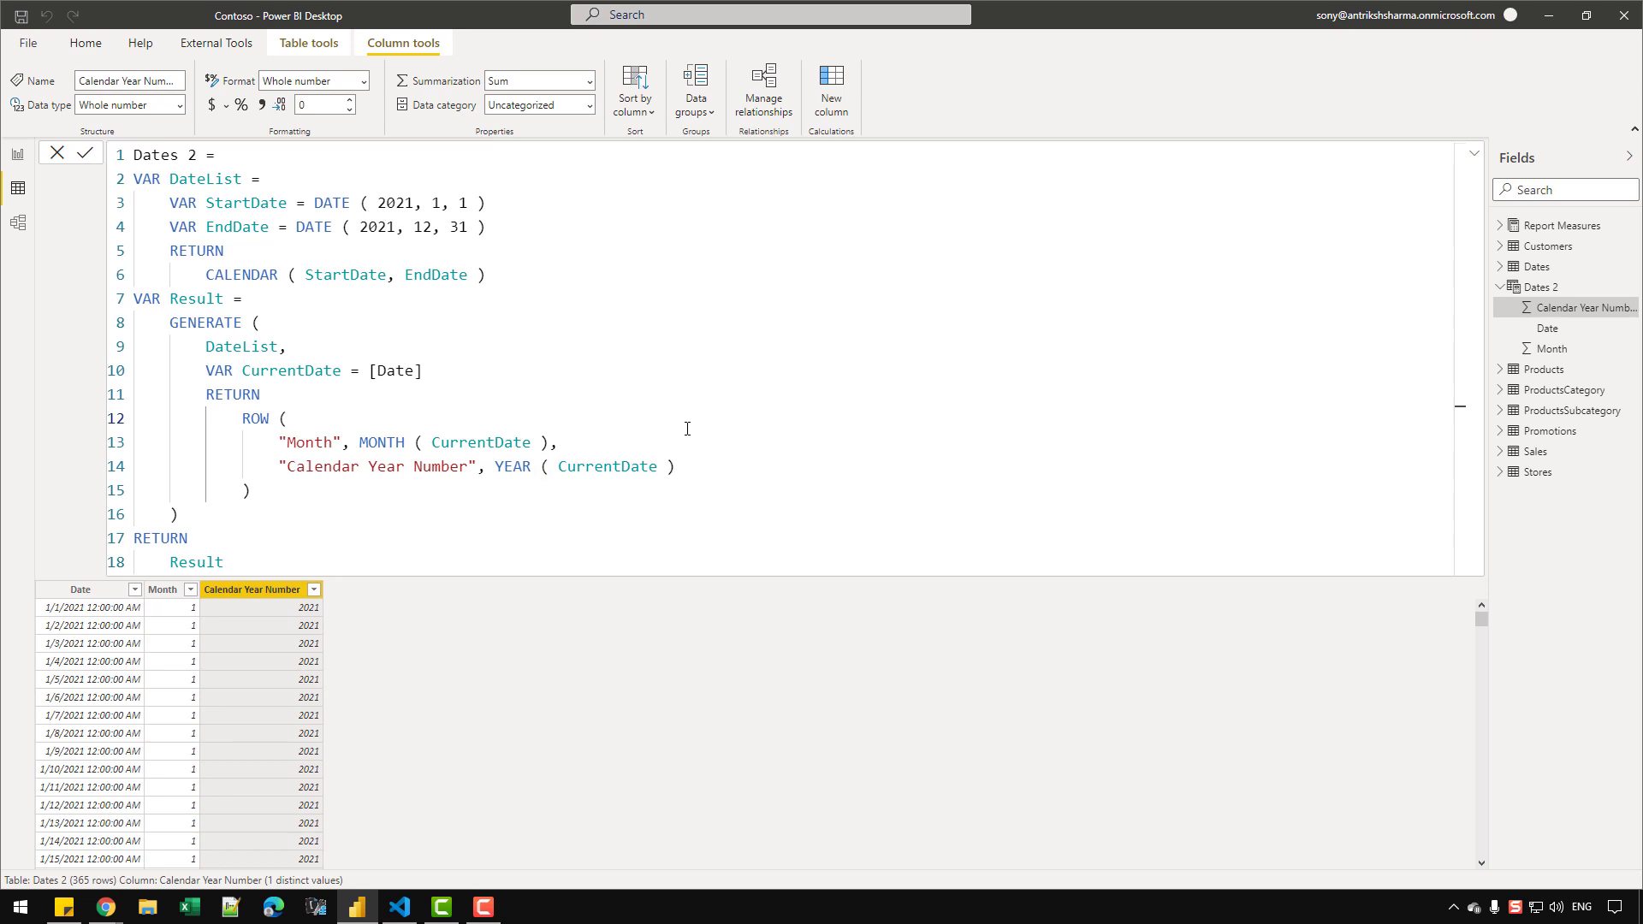
pyautogui.click(646, 439)
pyautogui.press('Return')
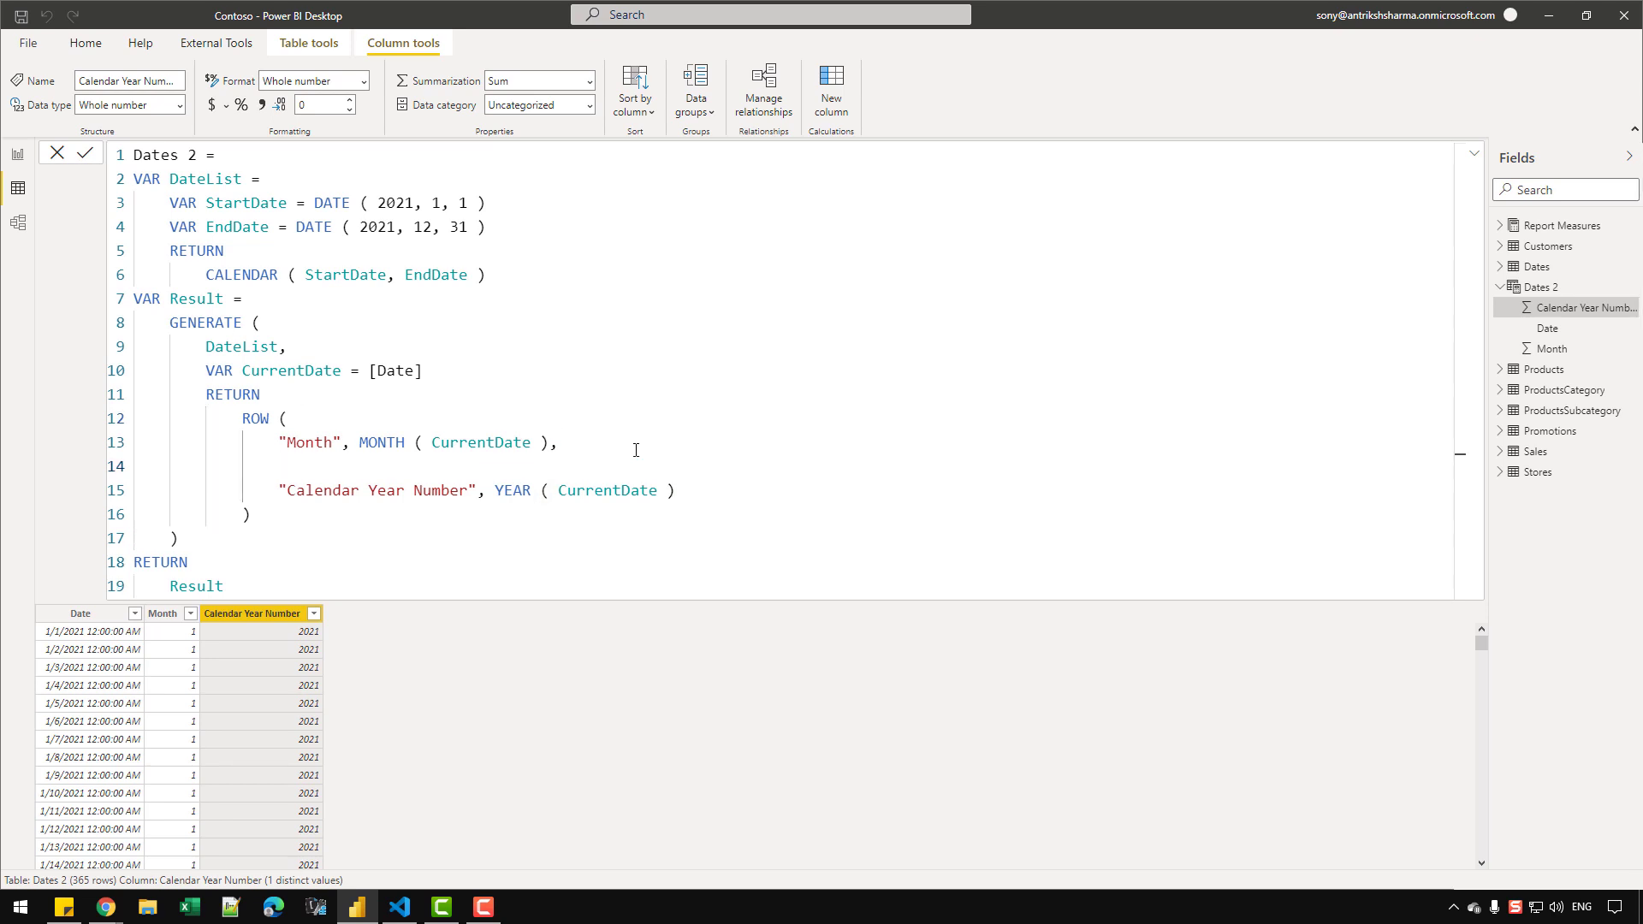
pyautogui.write('"Month Nmae')
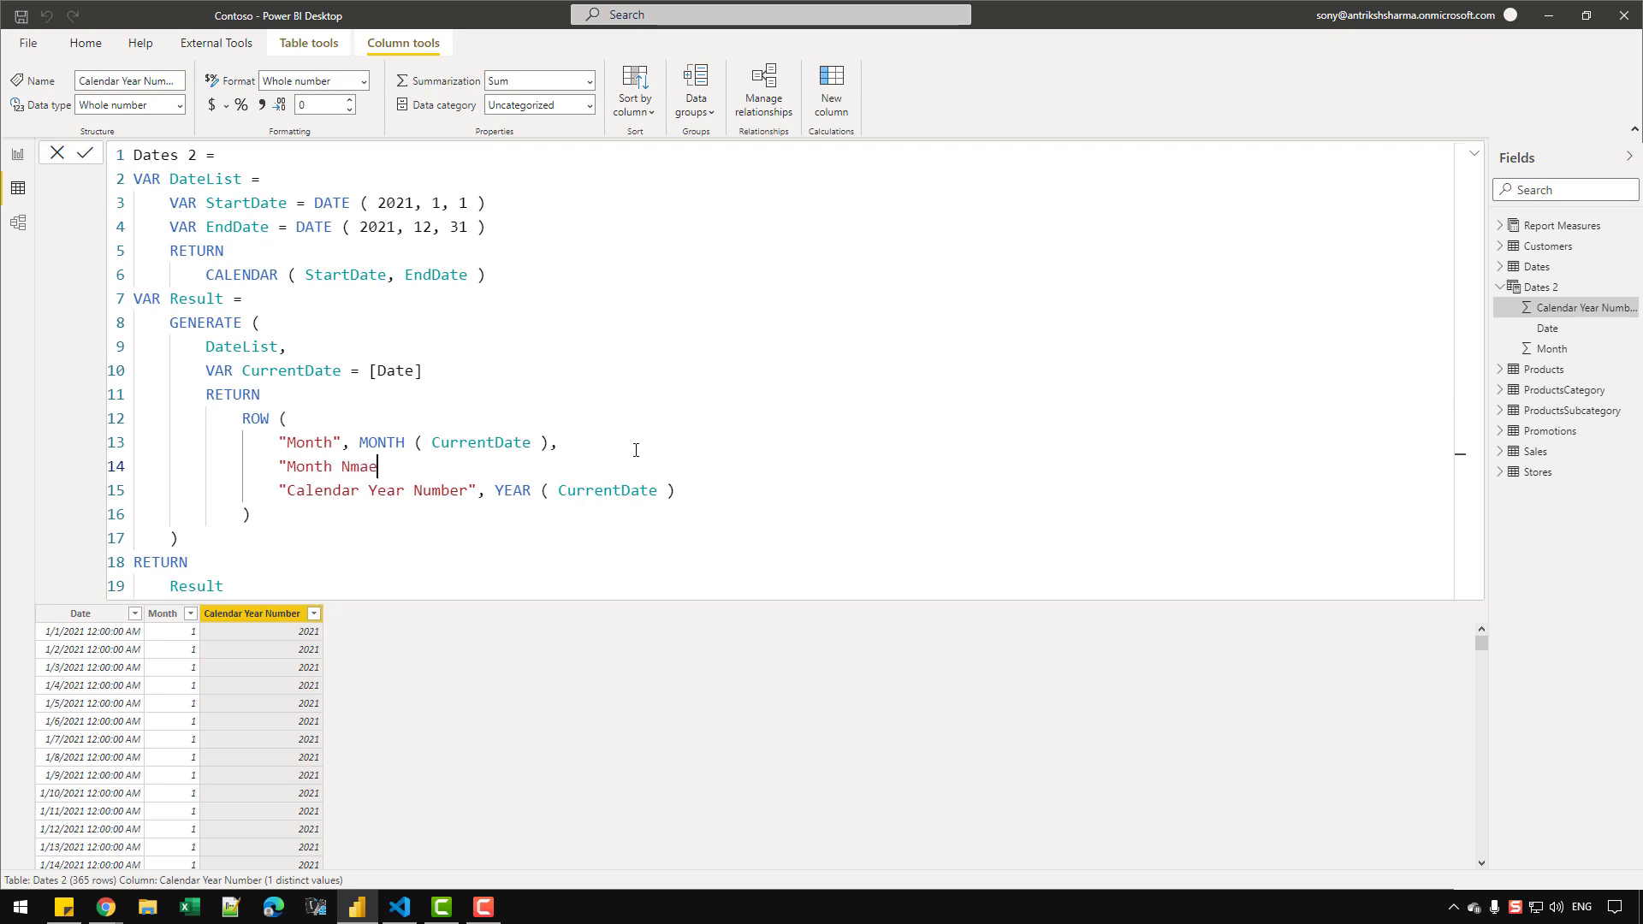
pyautogui.press('BackSpace')
pyautogui.press('BackSpace')
pyautogui.press('BackSpace')
pyautogui.write('ame", FORMAT ( ')
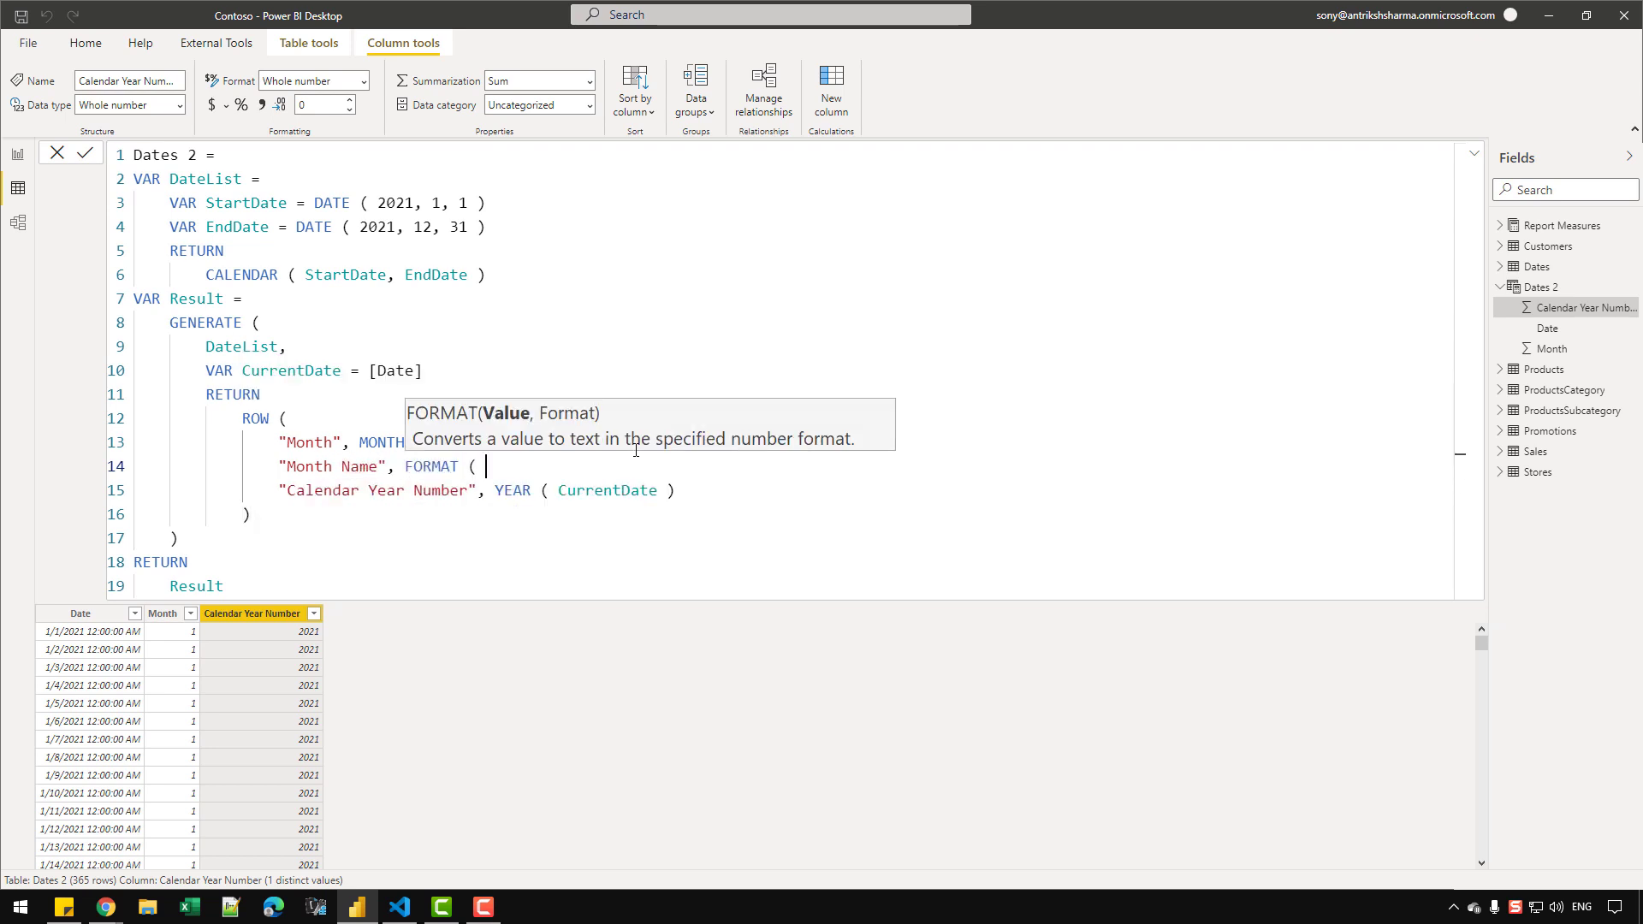
pyautogui.write('CurrentDate, "')
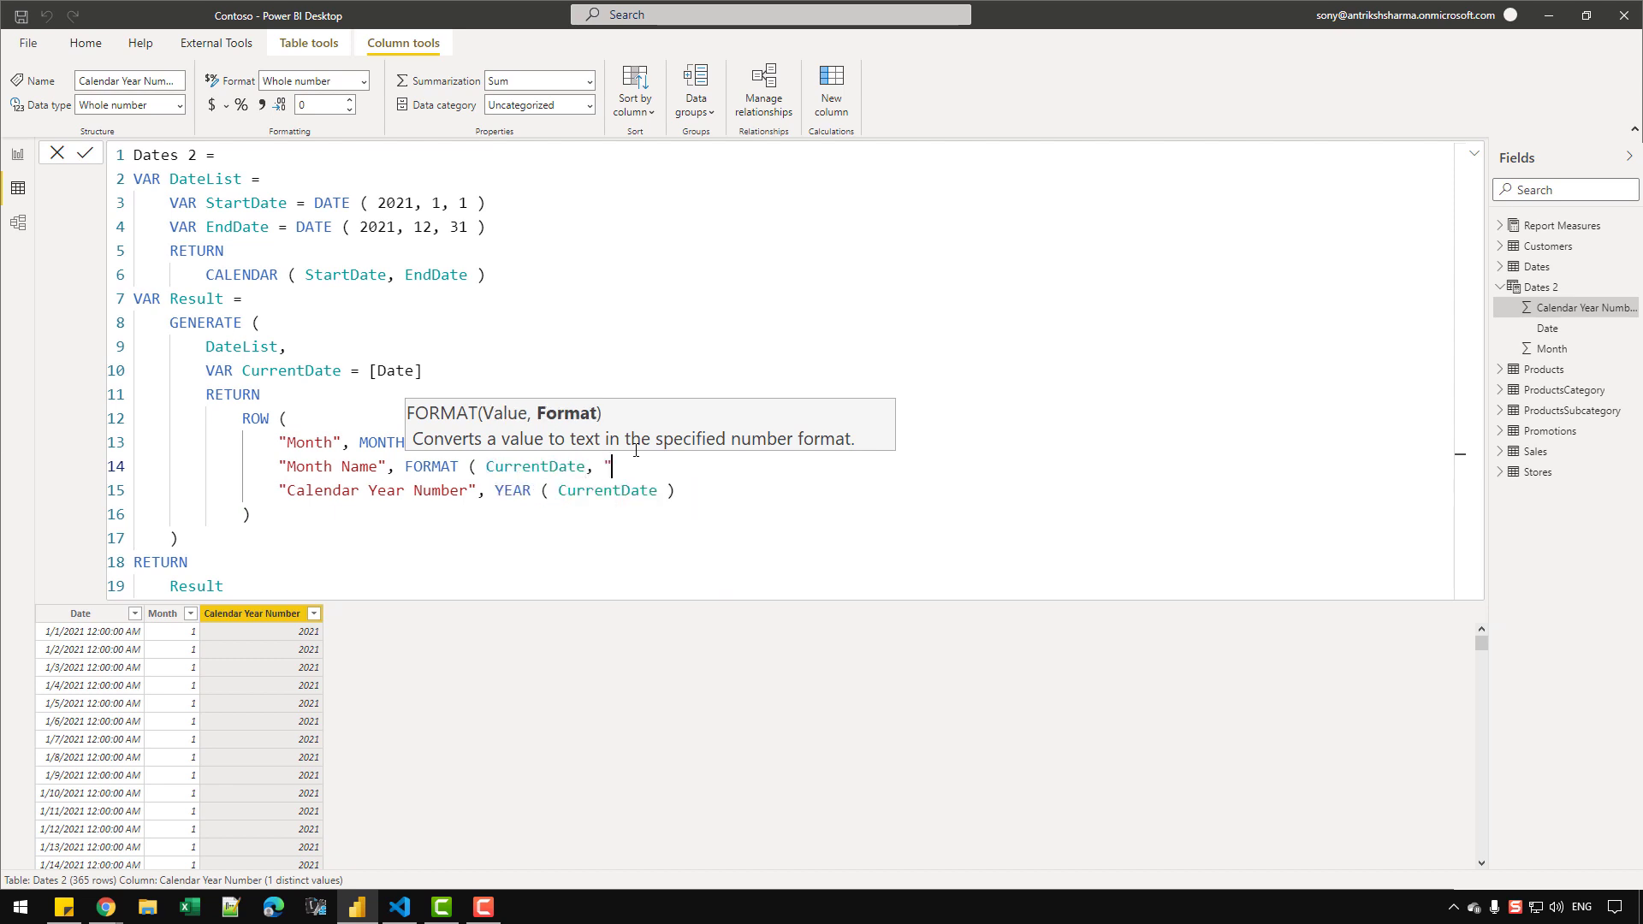
pyautogui.write('MMMM" ),')
pyautogui.press('Return')
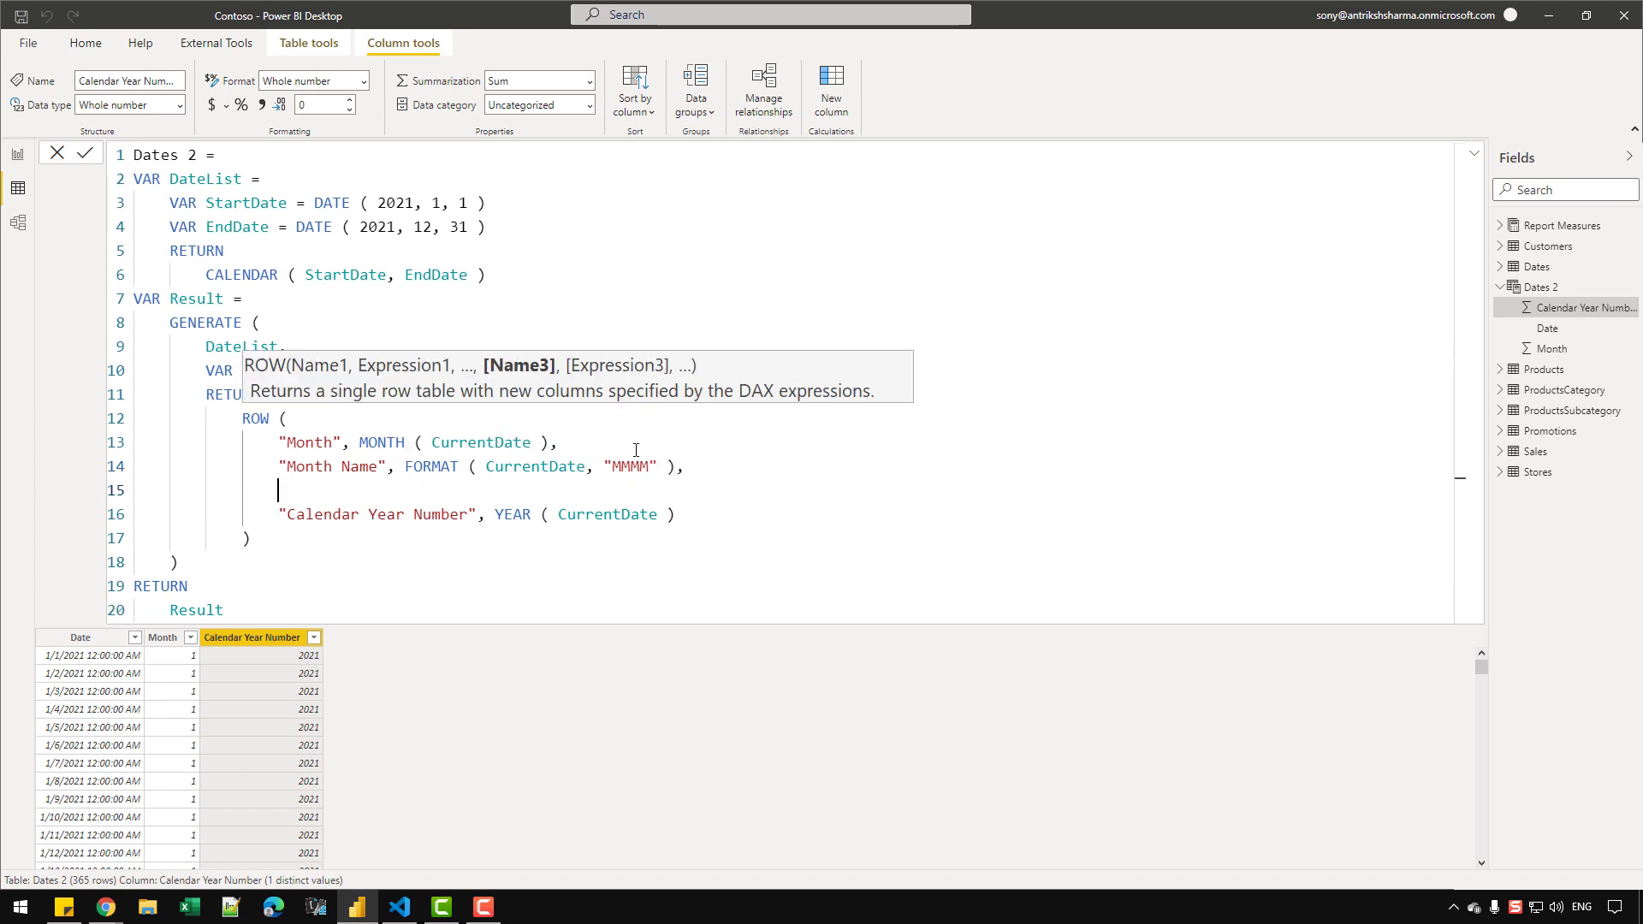
pyautogui.press('BackSpace')
pyautogui.press('Return')
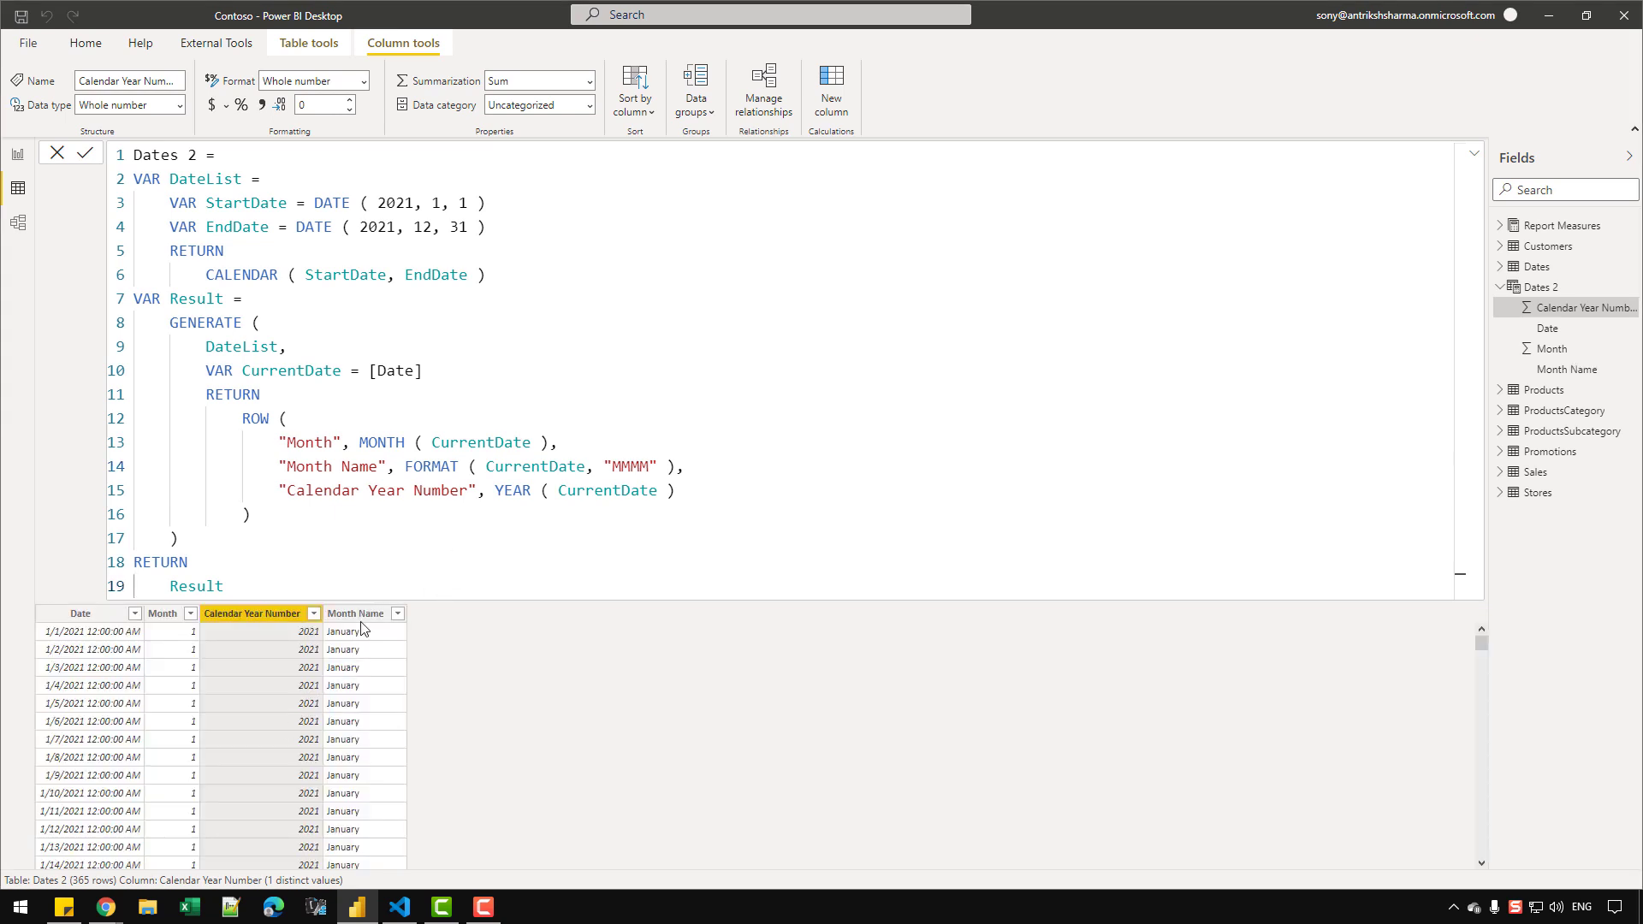
# Step: Shorten the Month Name format to "MMM" and confirm abbreviated values like Jan
pyautogui.click(651, 463)
pyautogui.press('BackSpace')
pyautogui.press('Return')
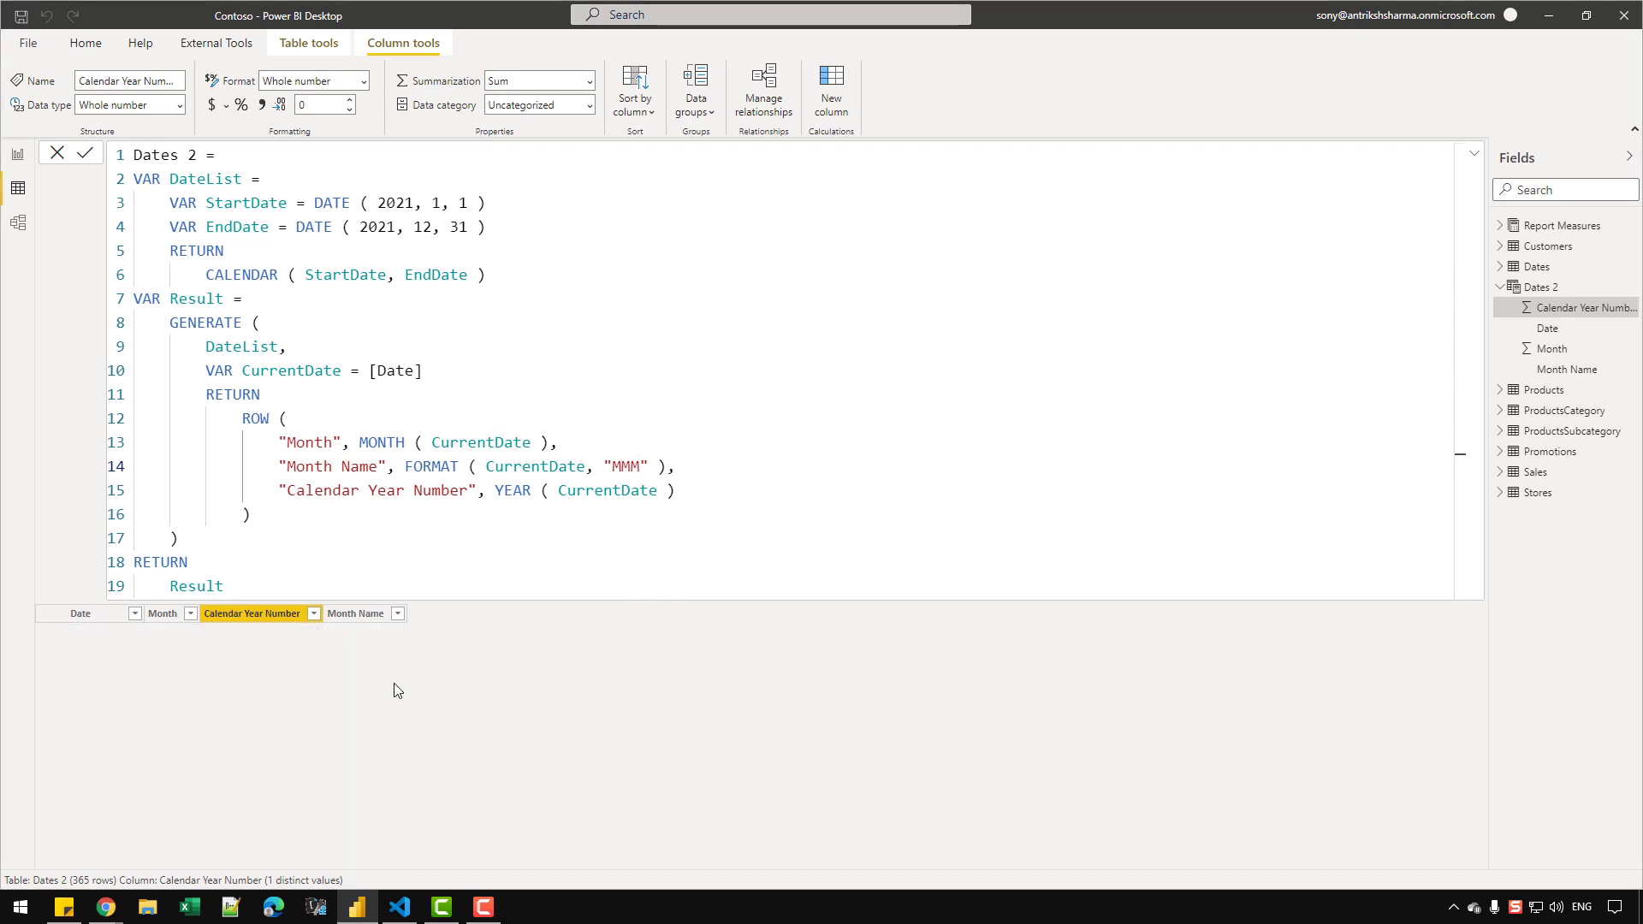
pyautogui.click(397, 615)
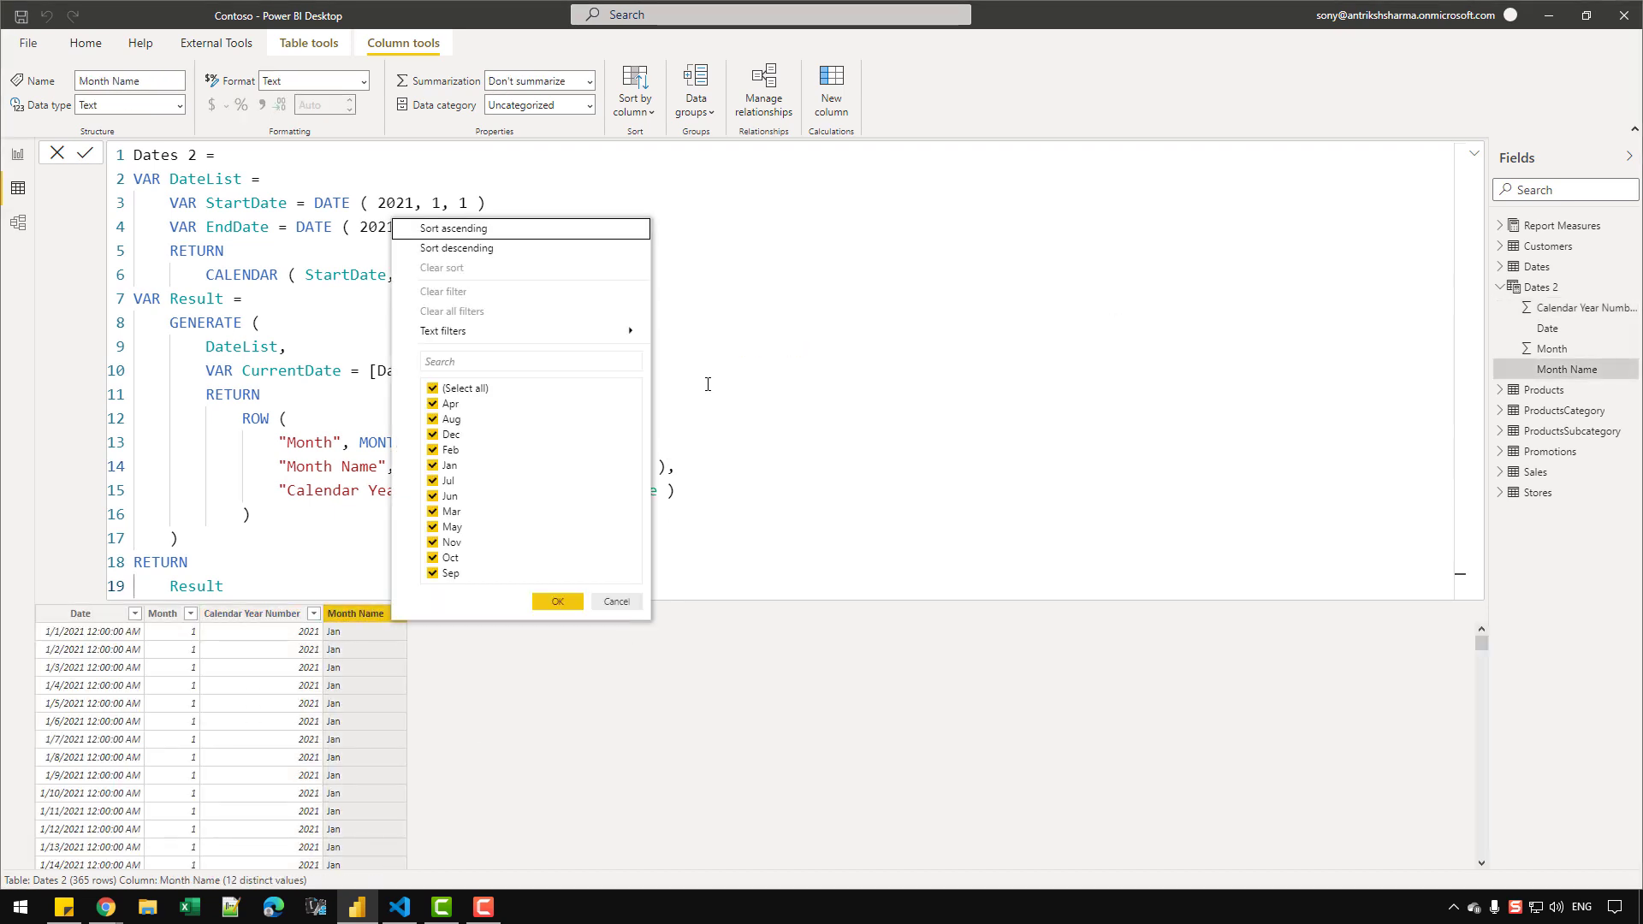
pyautogui.press('Escape')
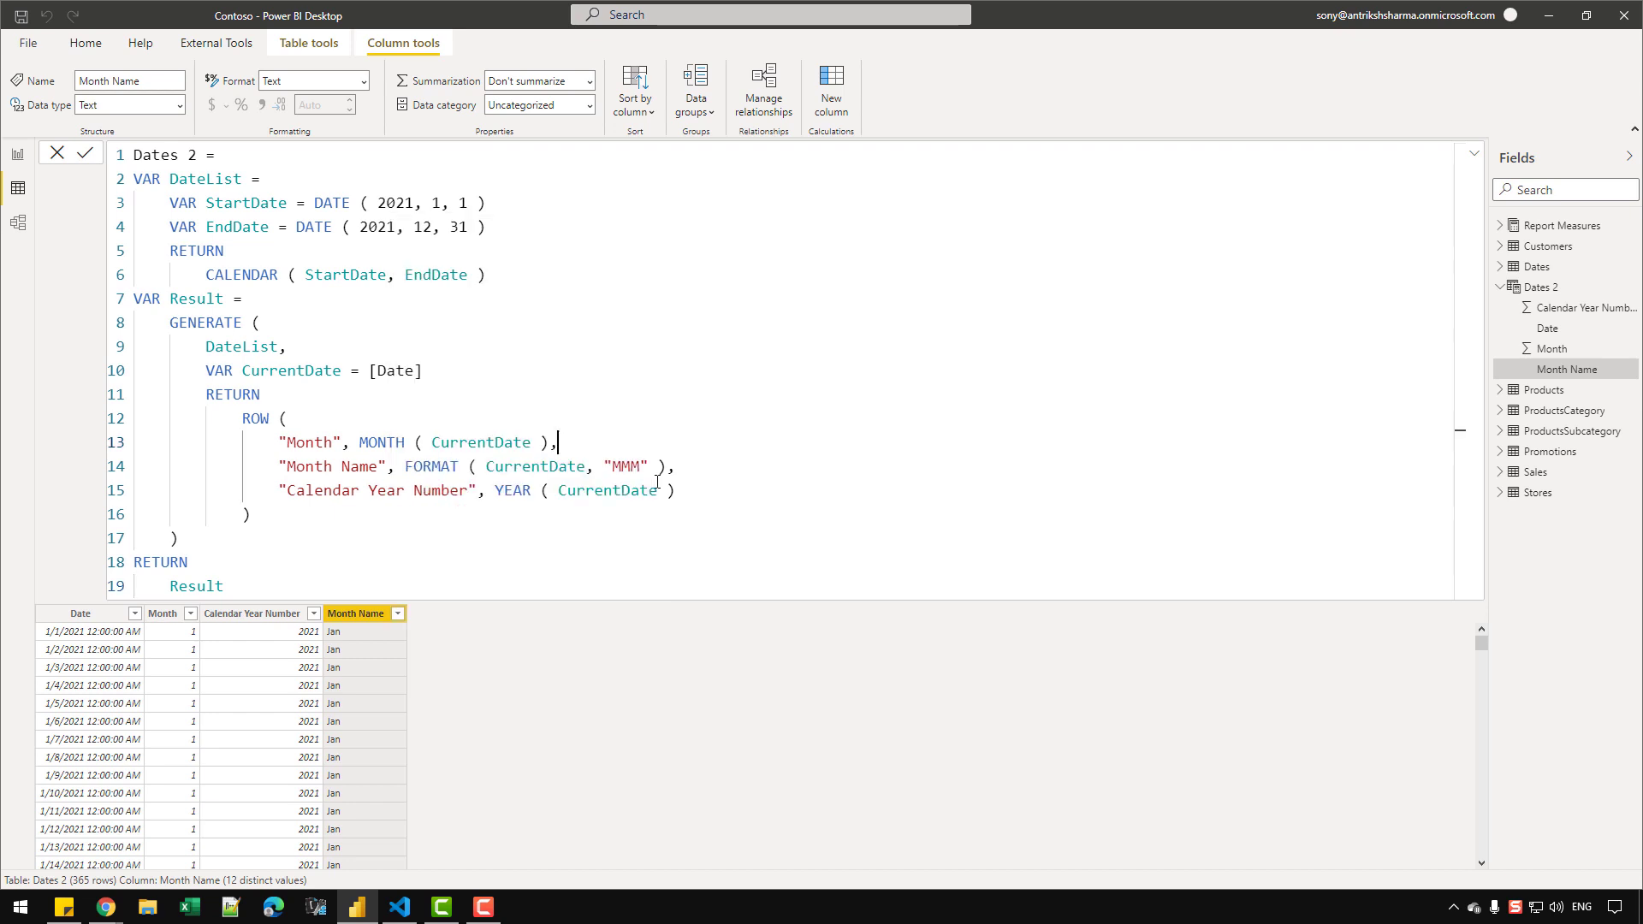
# Step: Add a comma and new line after the Calendar Year Number expression
pyautogui.moveTo(807, 506); pyautogui.dragTo(805, 502)
pyautogui.click(805, 503)
pyautogui.write(',')
pyautogui.hotkey('shift', 'Return')
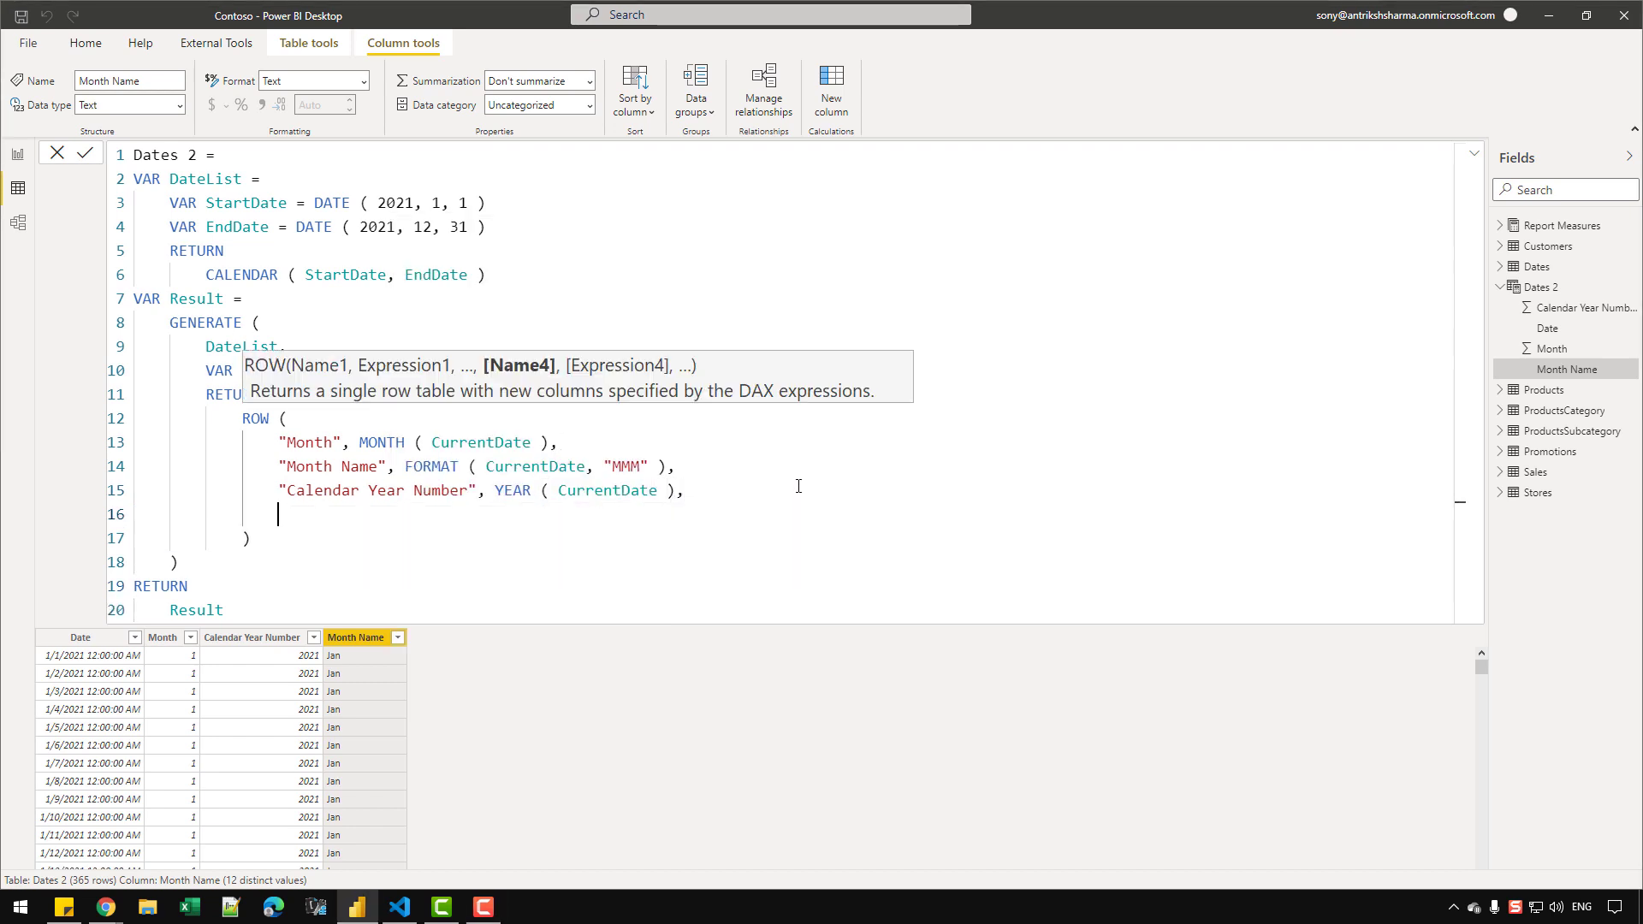
# Step: Add a Calendar Year column as "CY " & YEAR ( CurrentDate ), giving values like CY 2021
pyautogui.write('"CAlendar Year ", "CY"')
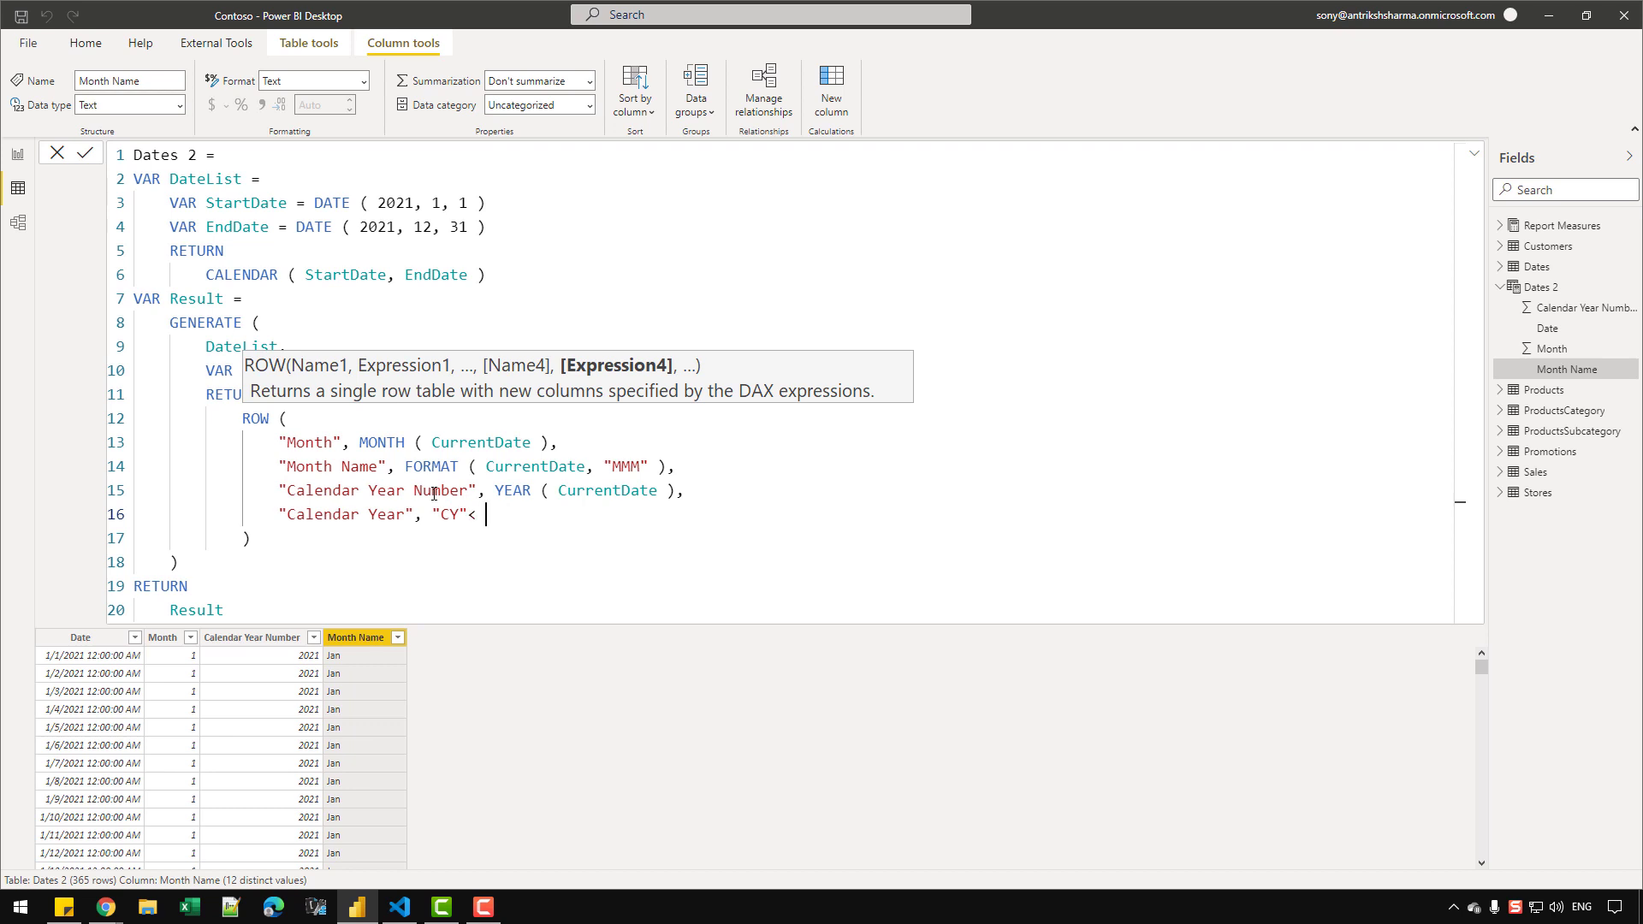
pyautogui.write(' & YEAR(')
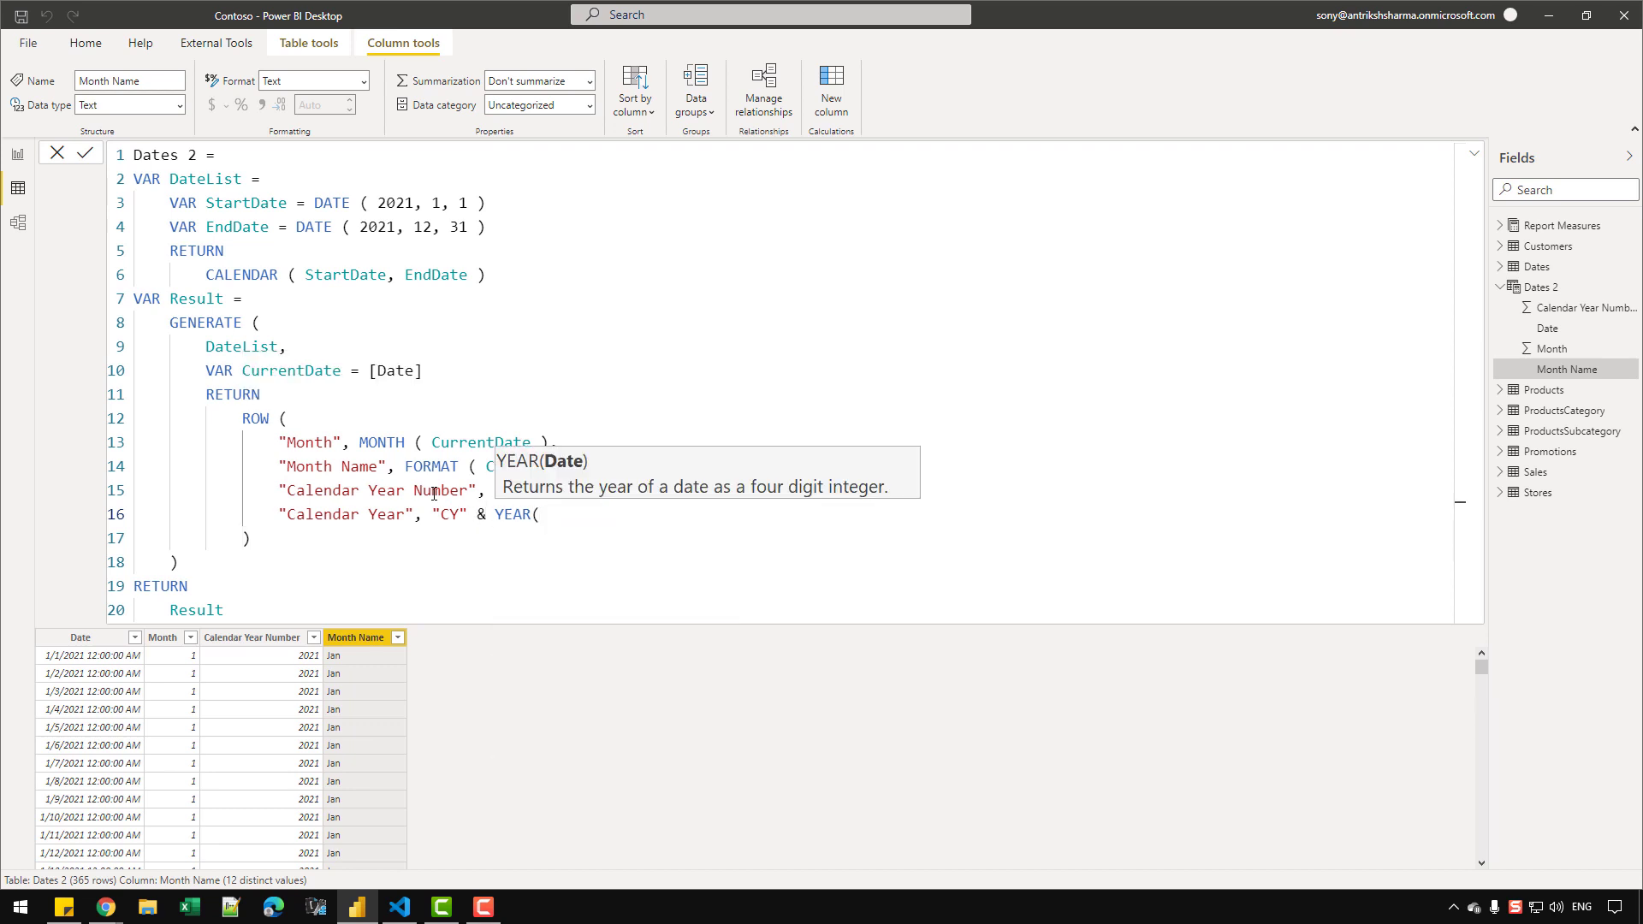
pyautogui.press('BackSpace')
pyautogui.write('( CurrentDate ')
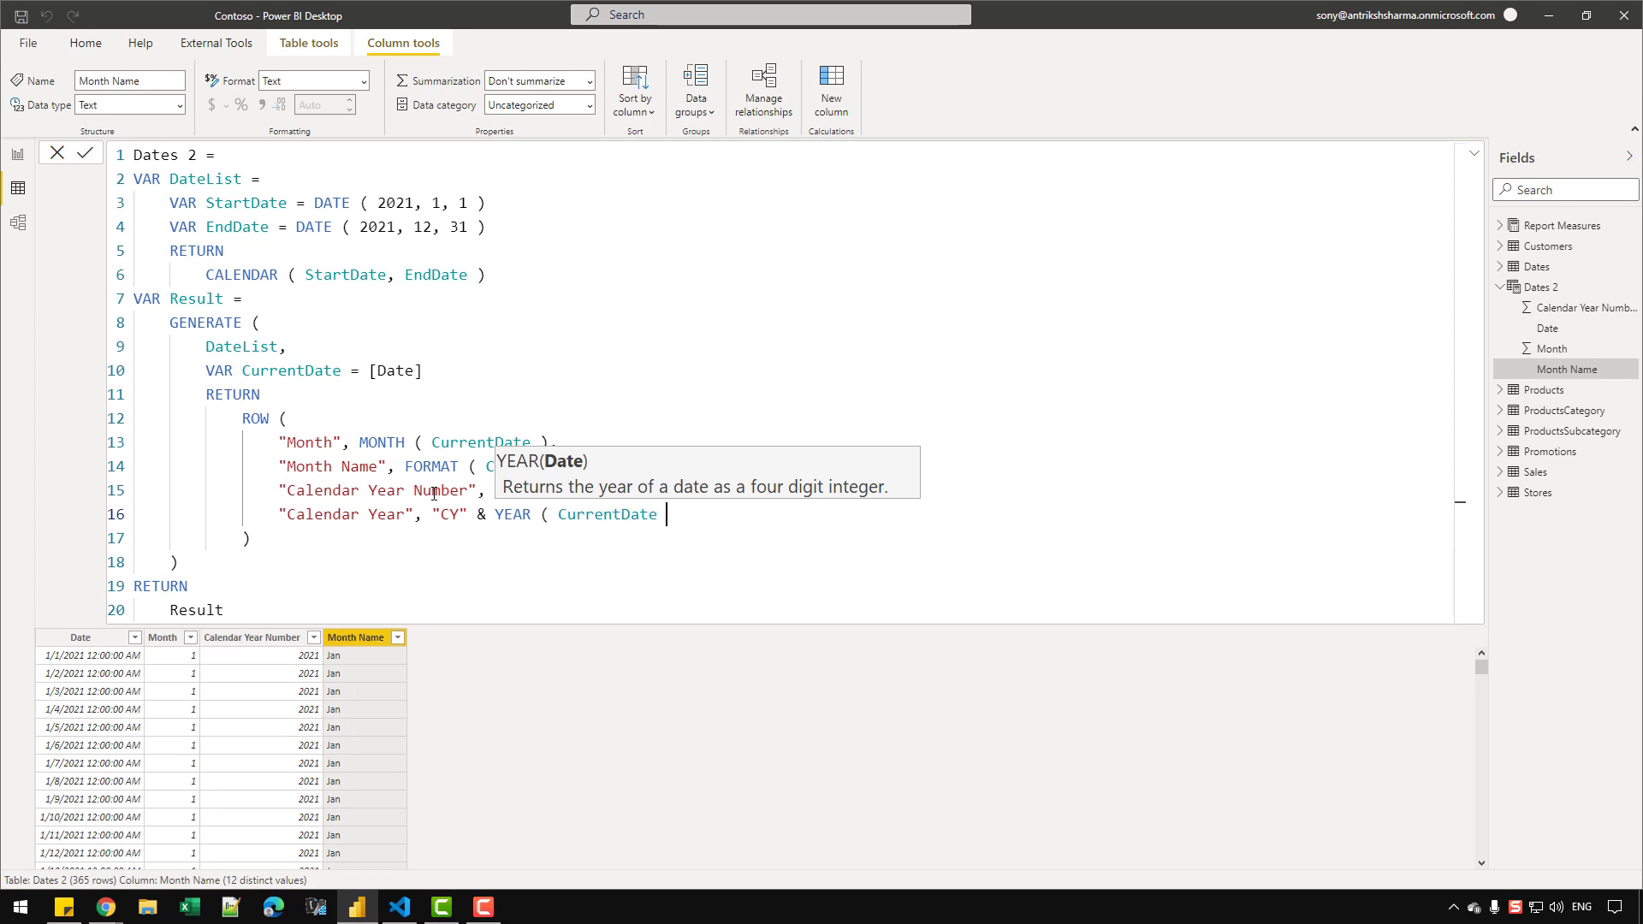
pyautogui.write(')')
pyautogui.press('Return')
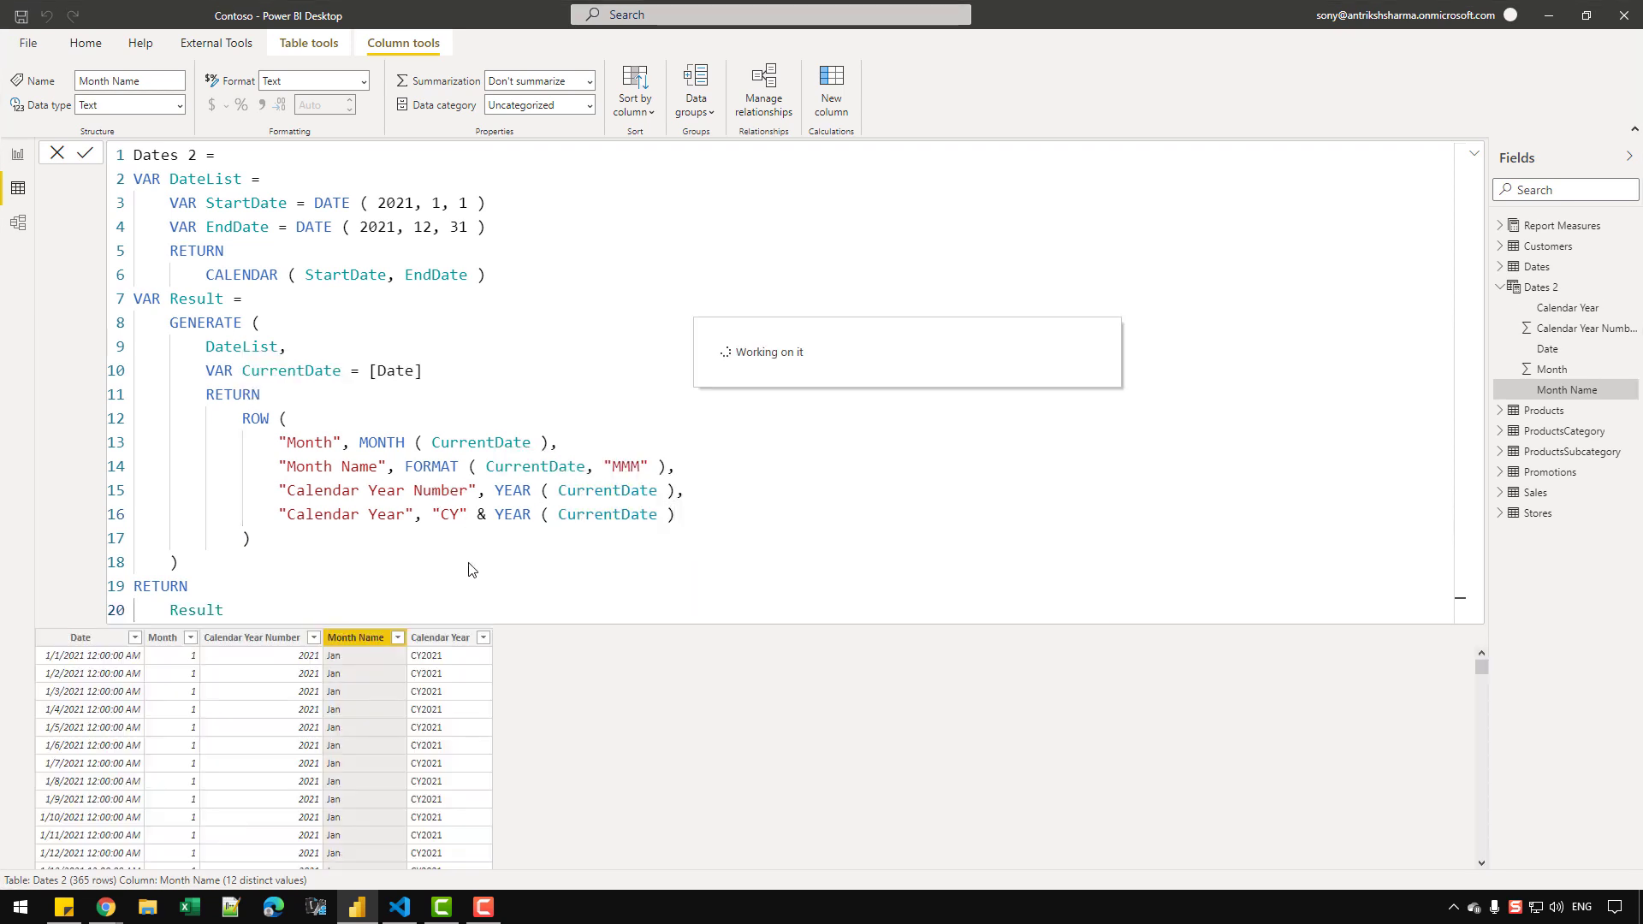
pyautogui.click(459, 514)
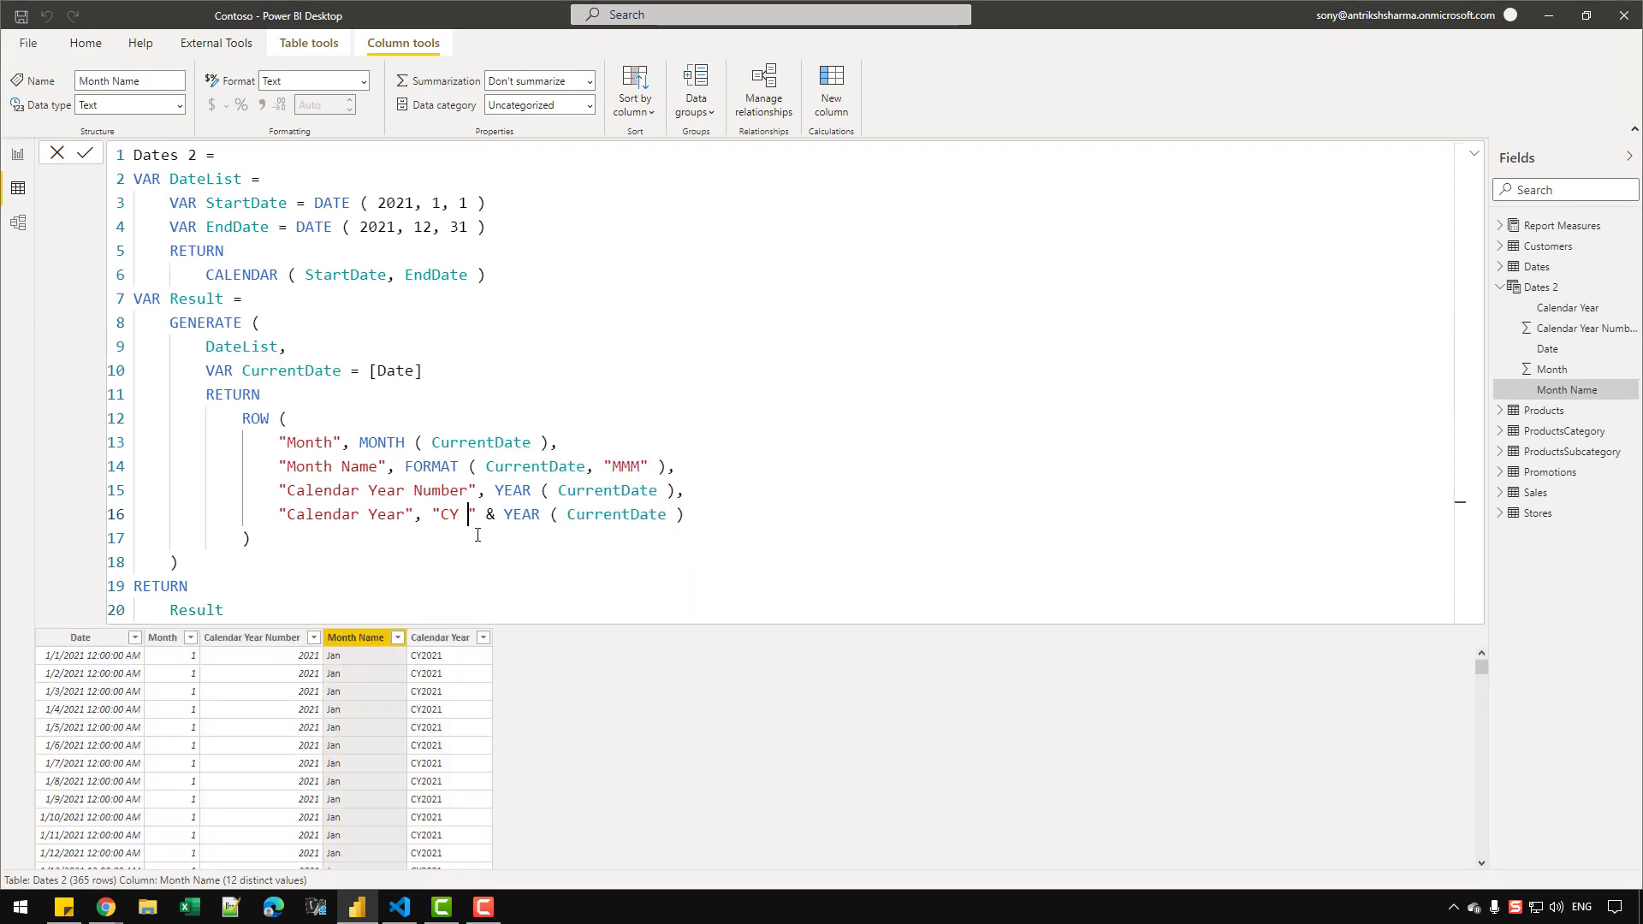
pyautogui.press('Return')
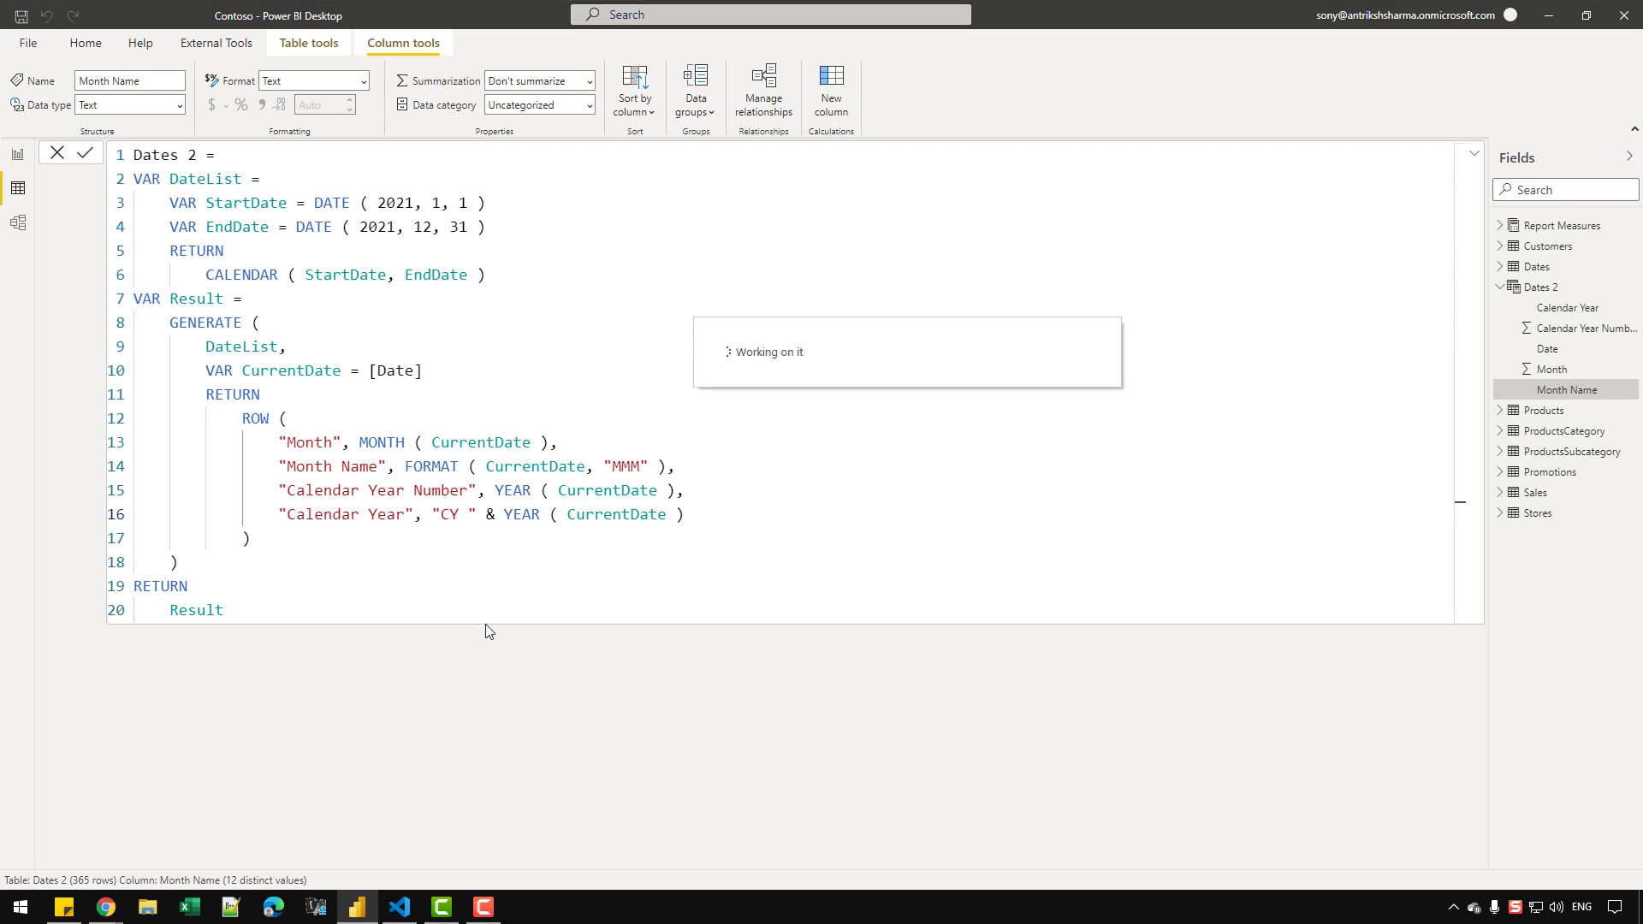
pyautogui.click(776, 509)
# Step: Start a Calendar Year Month Number column as YEAR ( CurrentDate ) * 100
pyautogui.write(',')
pyautogui.hotkey('shift', 'Return')
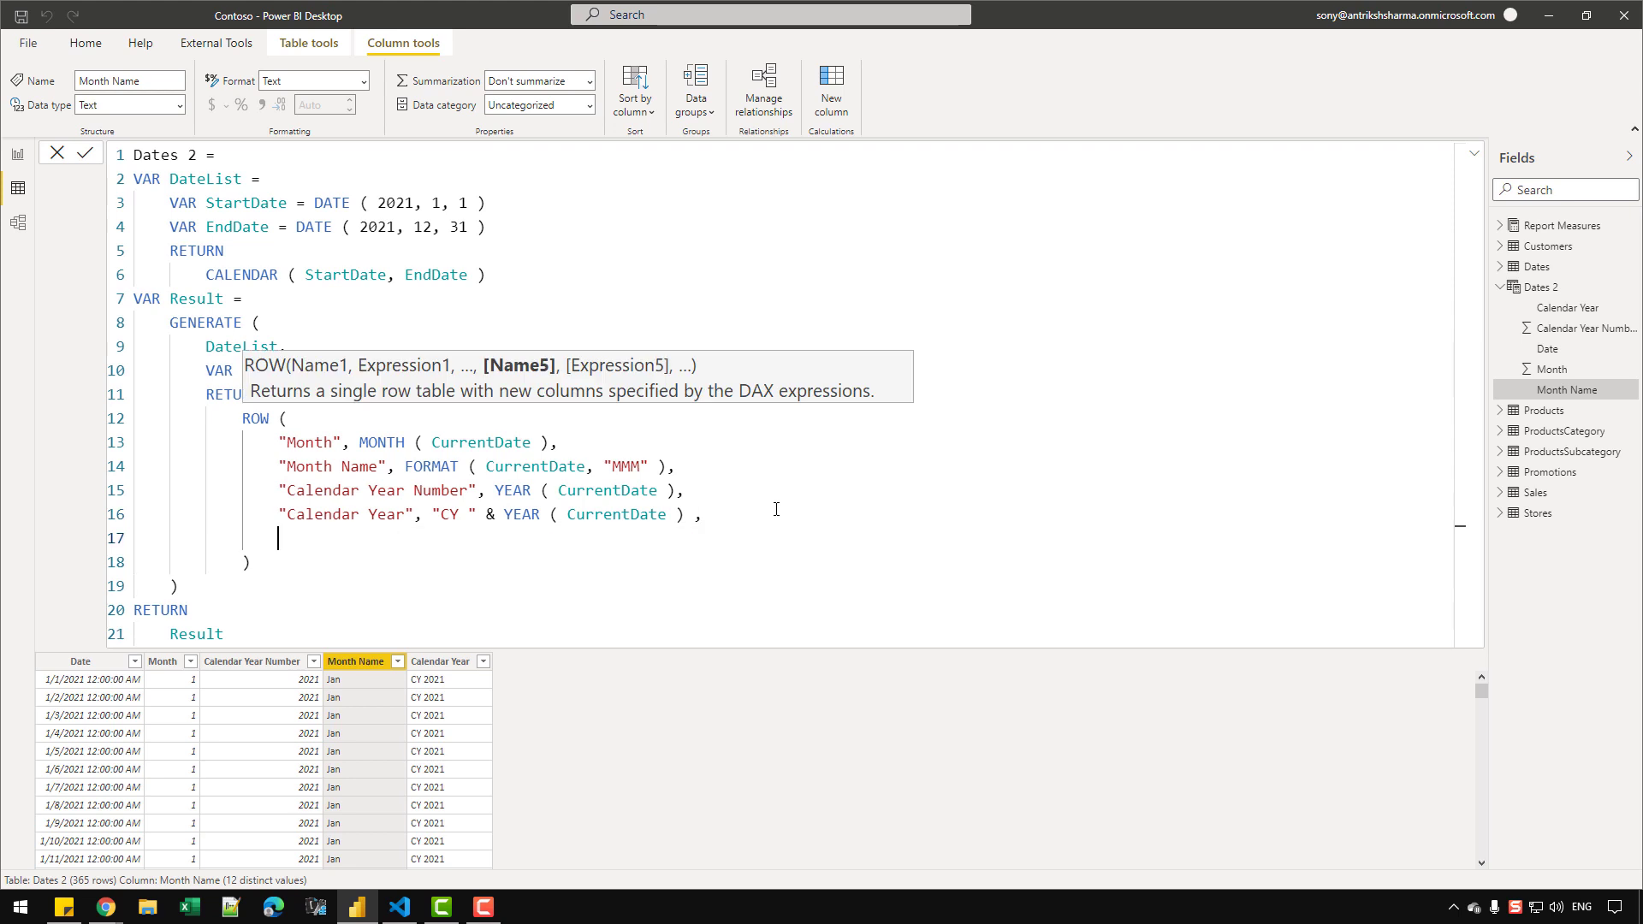
pyautogui.write('"Calendar Year Month Number')
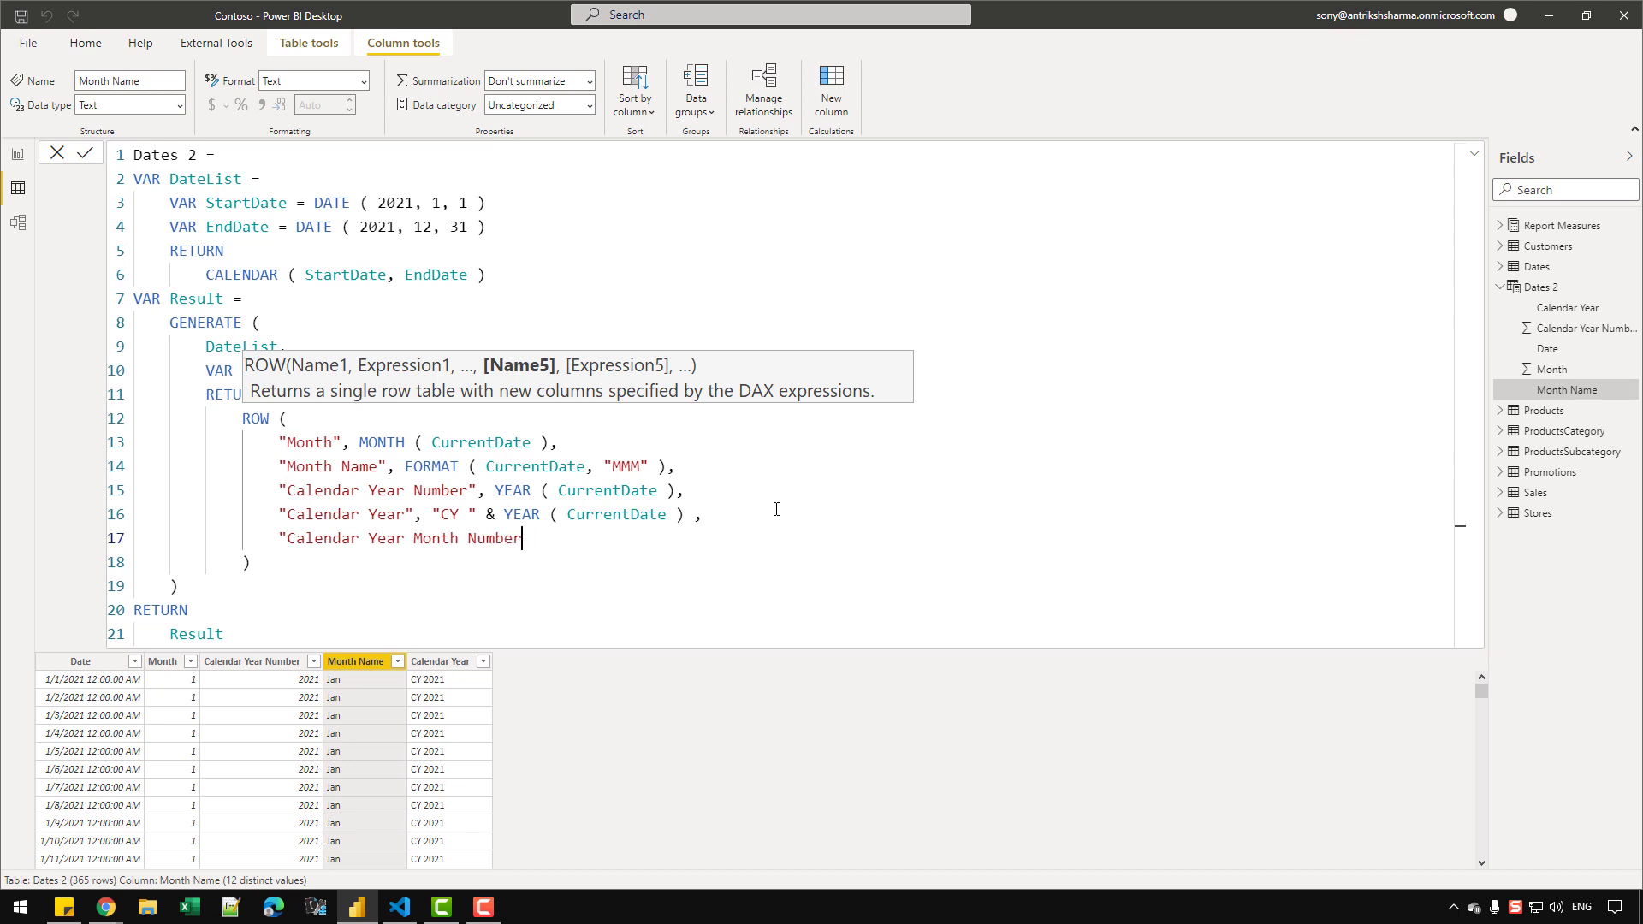
pyautogui.write('", YEAR ')
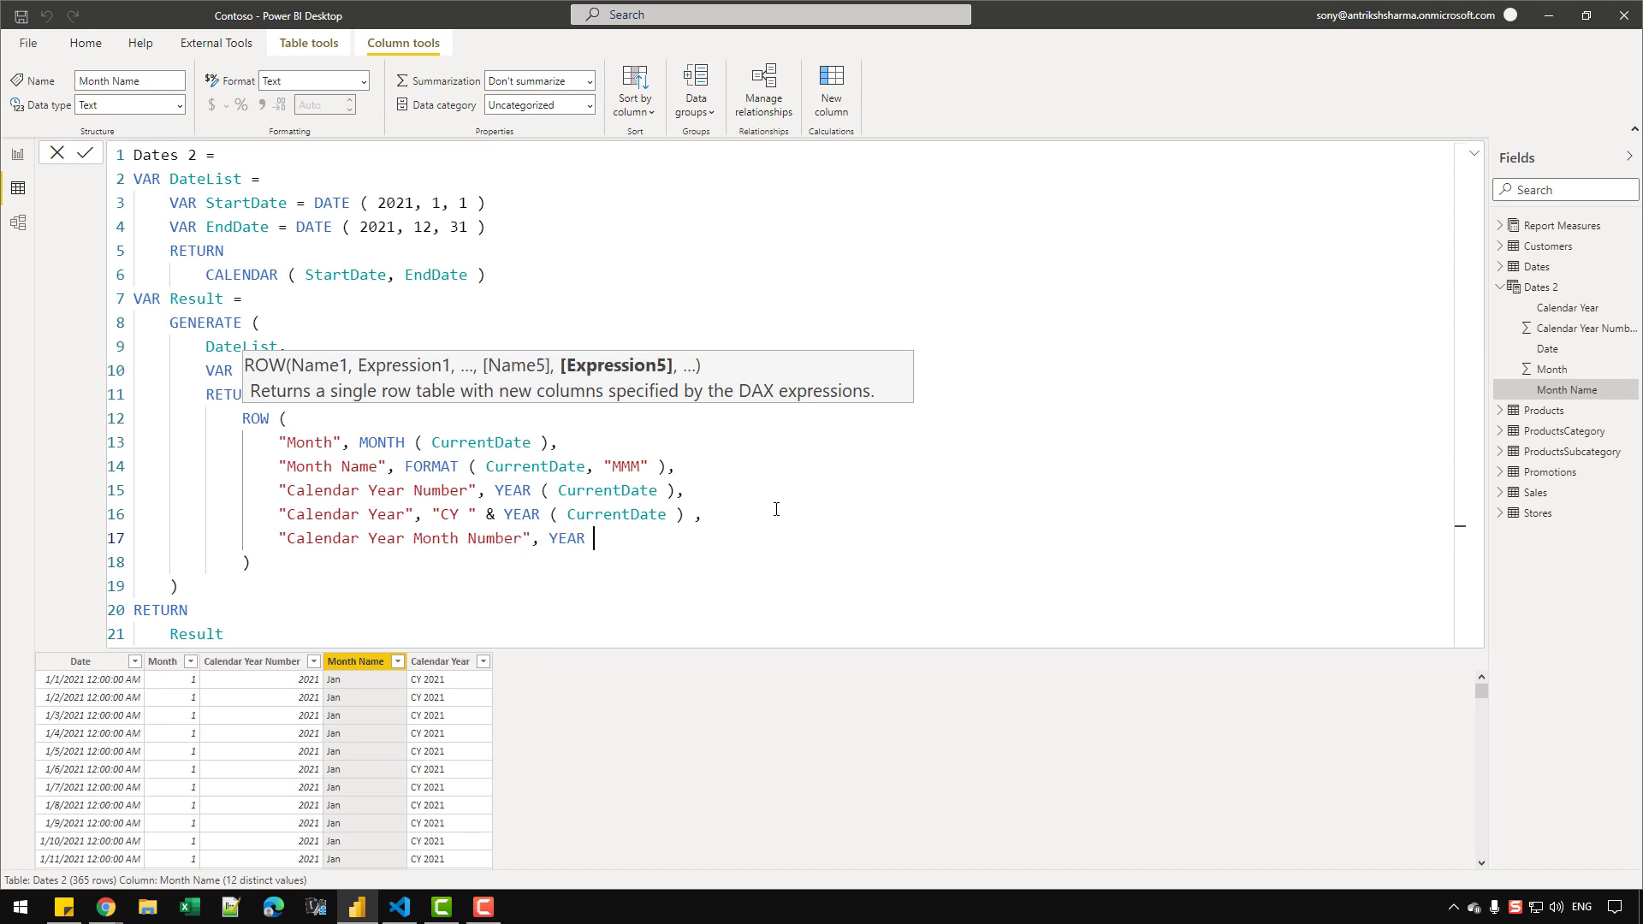
pyautogui.write('( CURR')
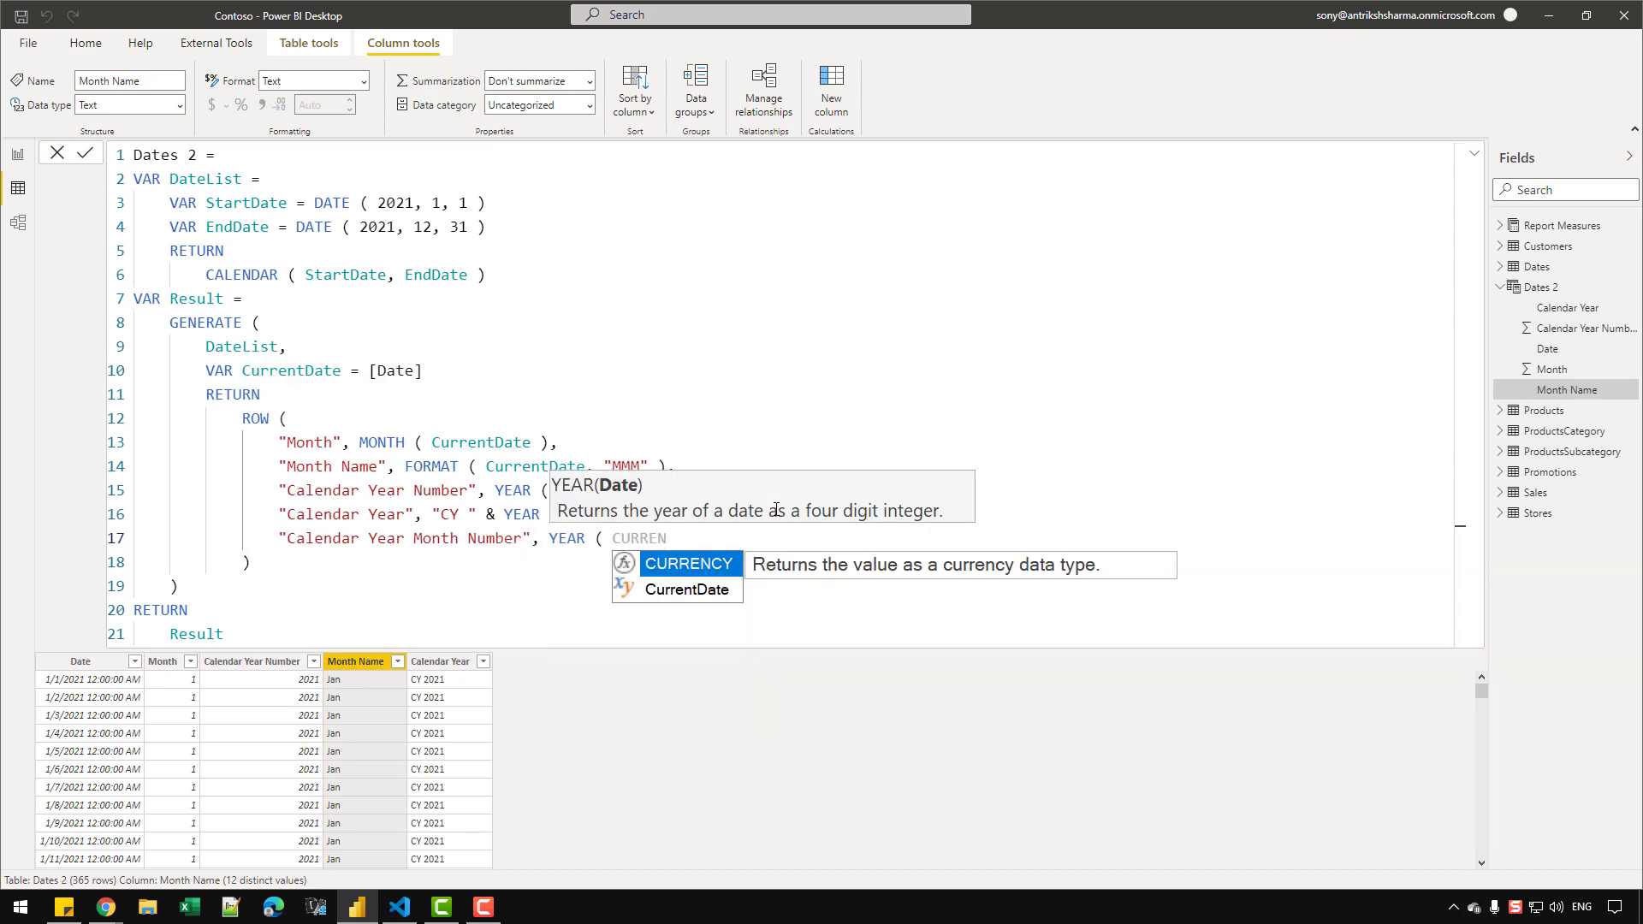
pyautogui.write('ENT')
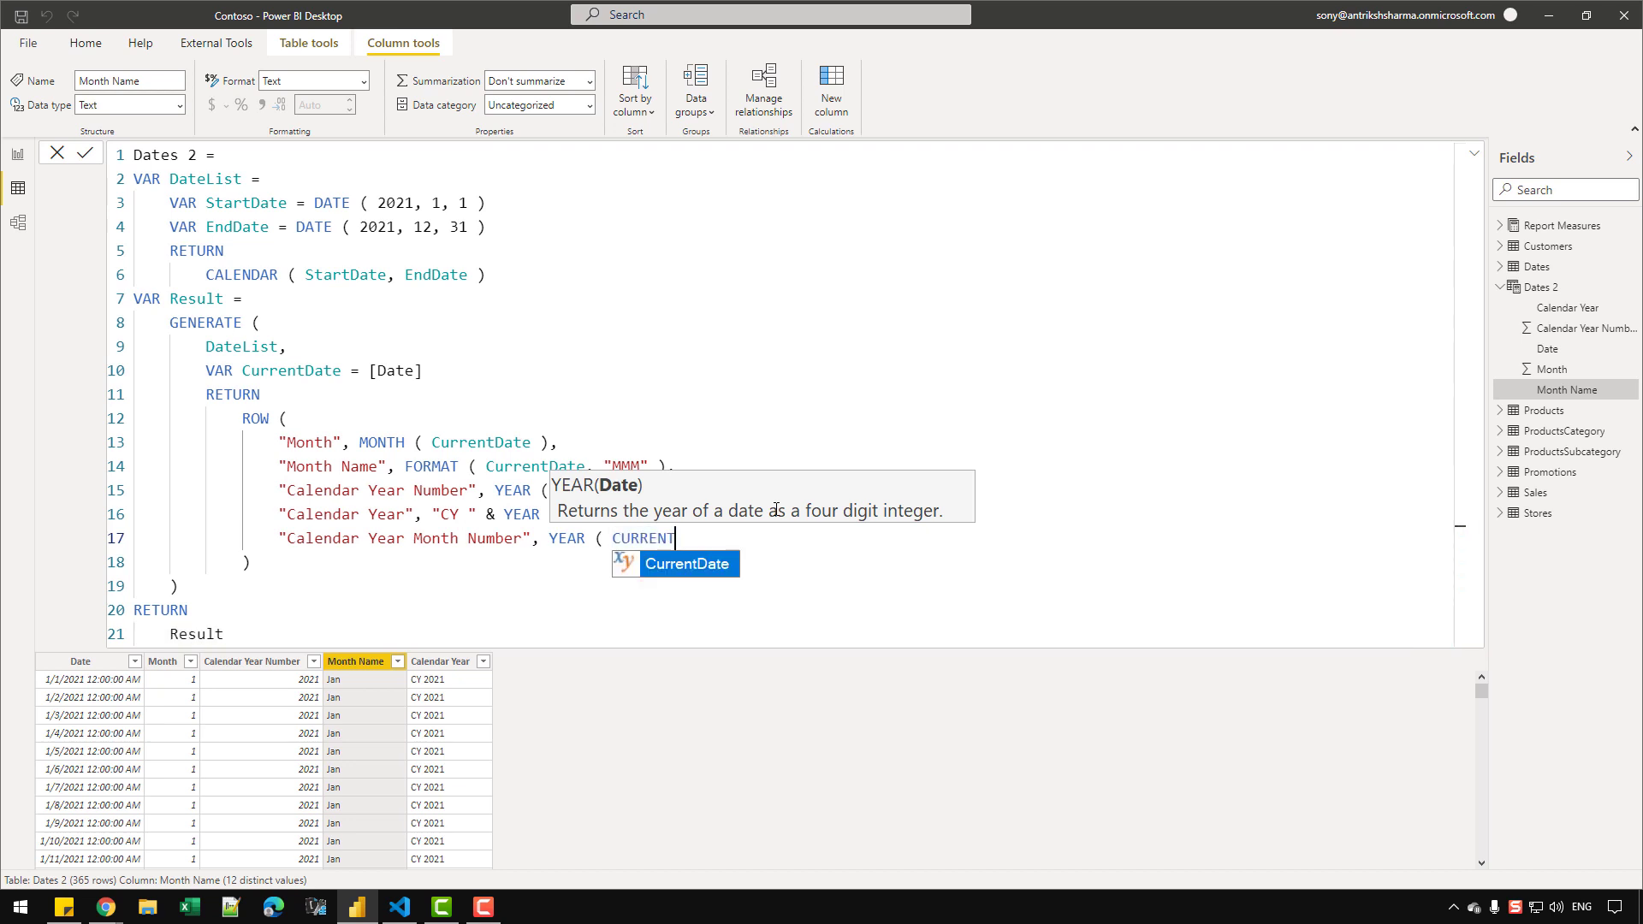
pyautogui.press('Tab')
pyautogui.write(') * ')
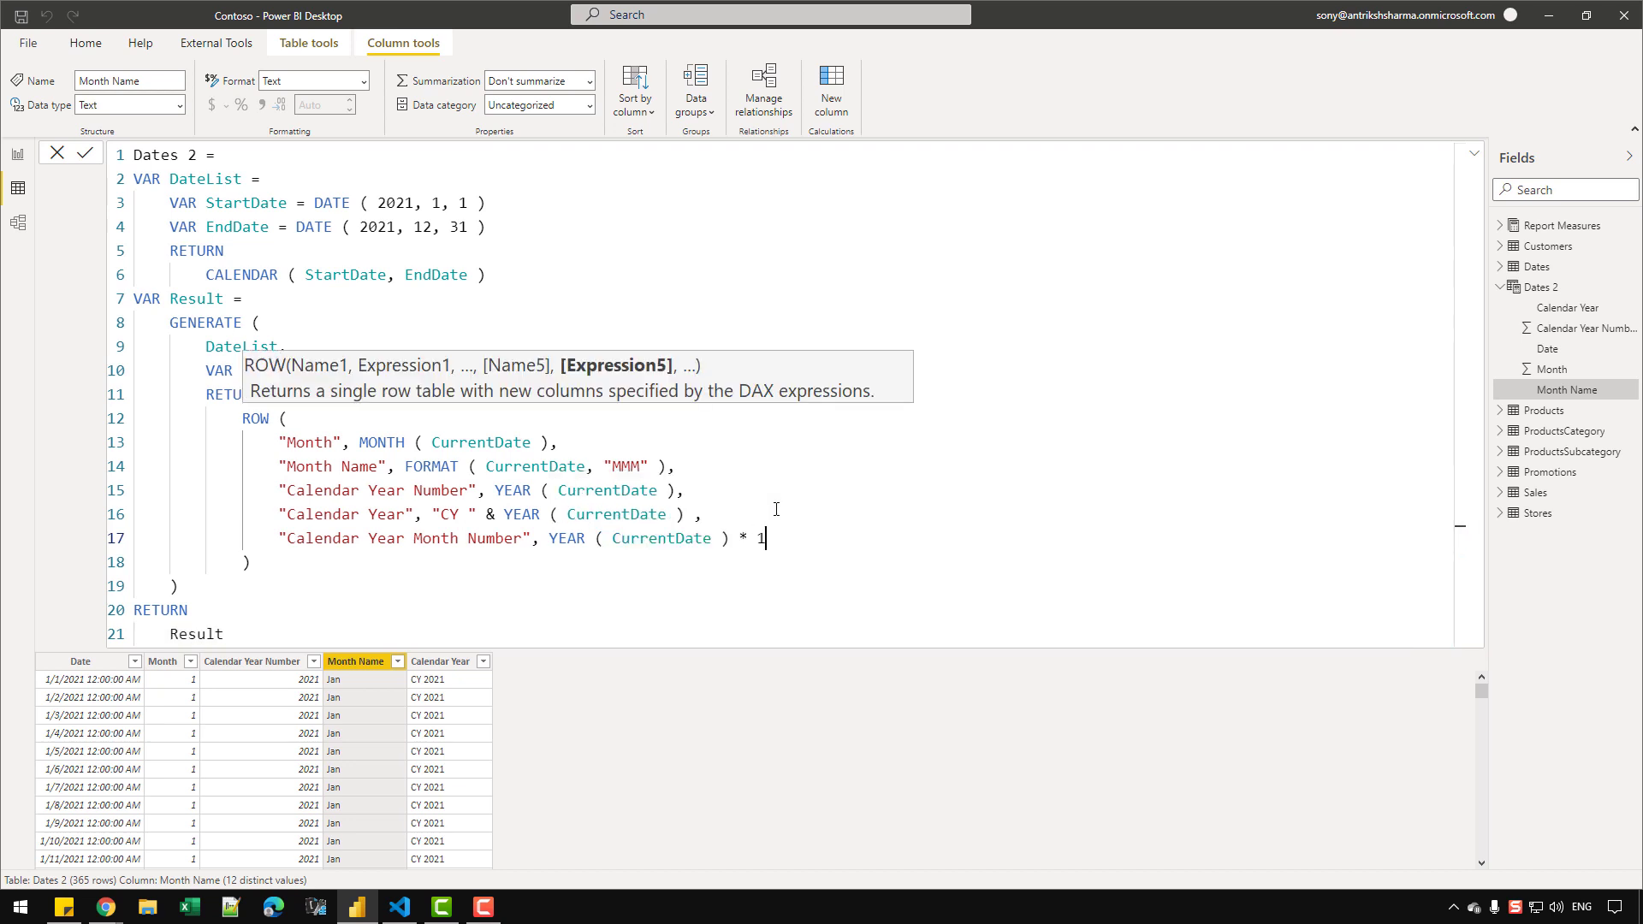
pyautogui.write('100')
pyautogui.press('Return')
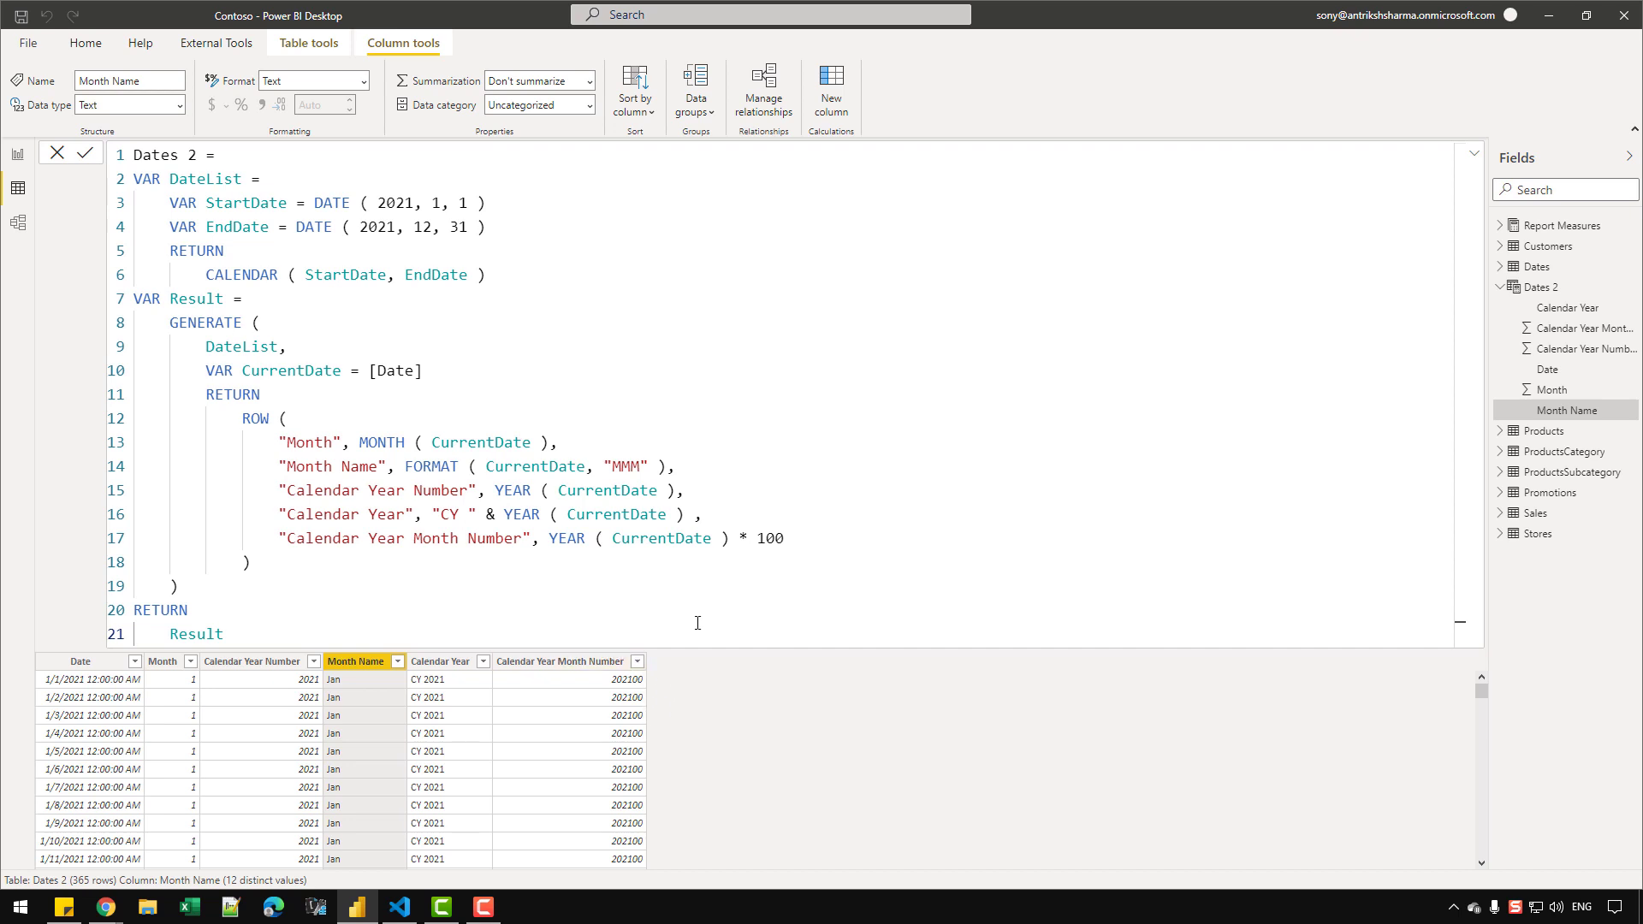
# Step: Add MONTH ( CurrentDate ) to the expression and verify values 202101–202112
pyautogui.click(703, 514)
pyautogui.write('MONTH ( CURR')
pyautogui.press('Down')
pyautogui.press('Tab')
pyautogui.write(')')
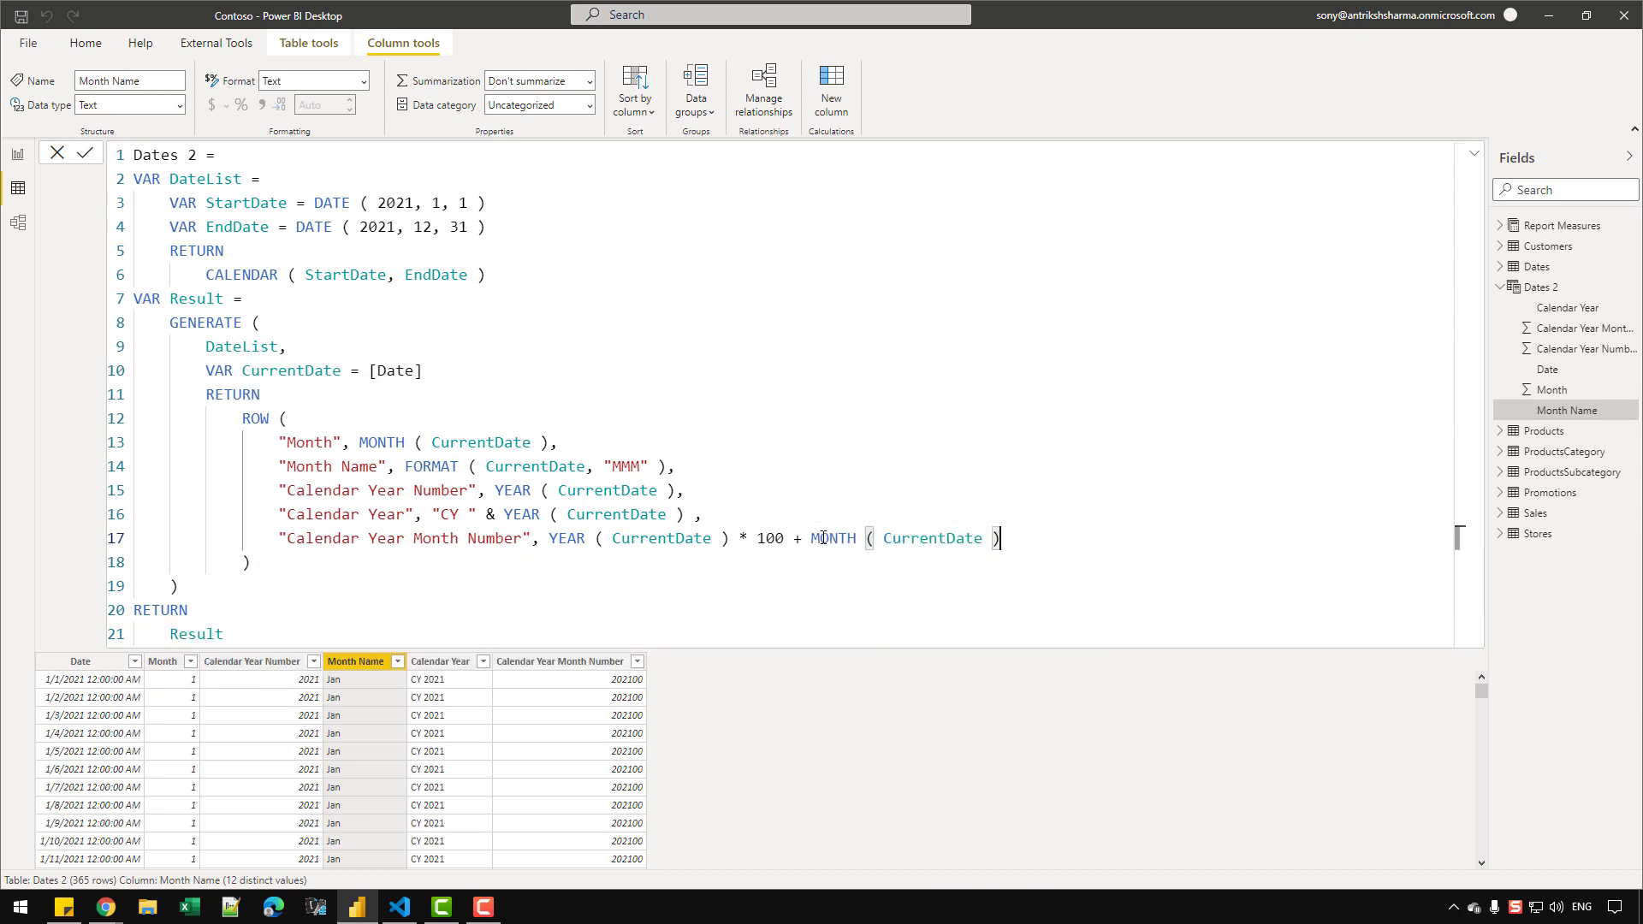
pyautogui.click(637, 661)
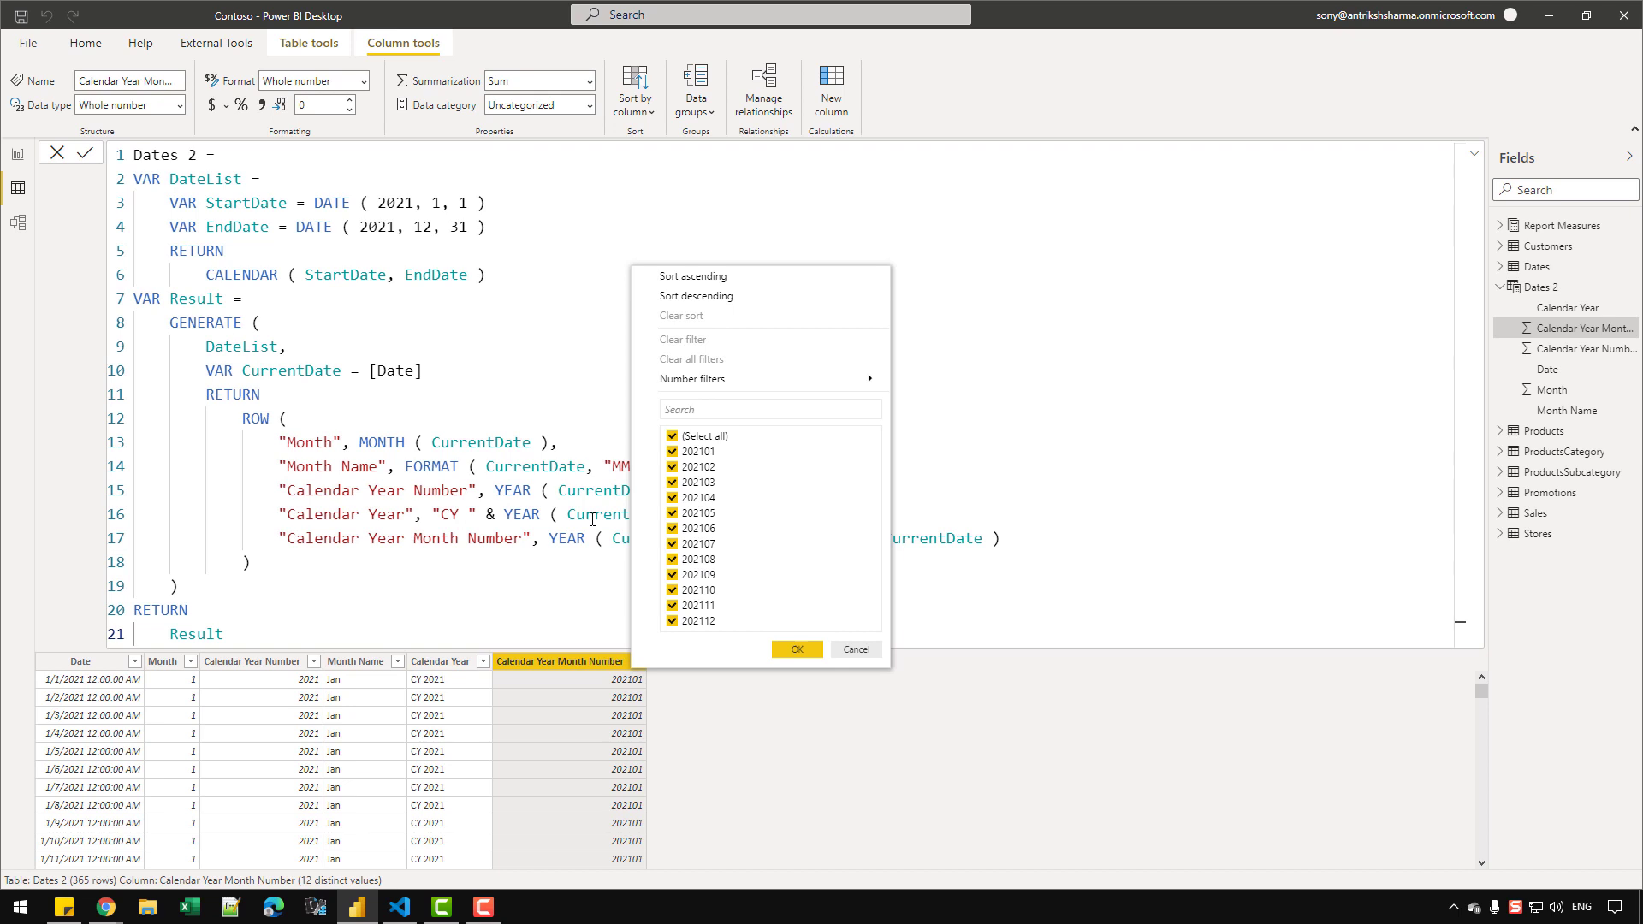
pyautogui.click(797, 649)
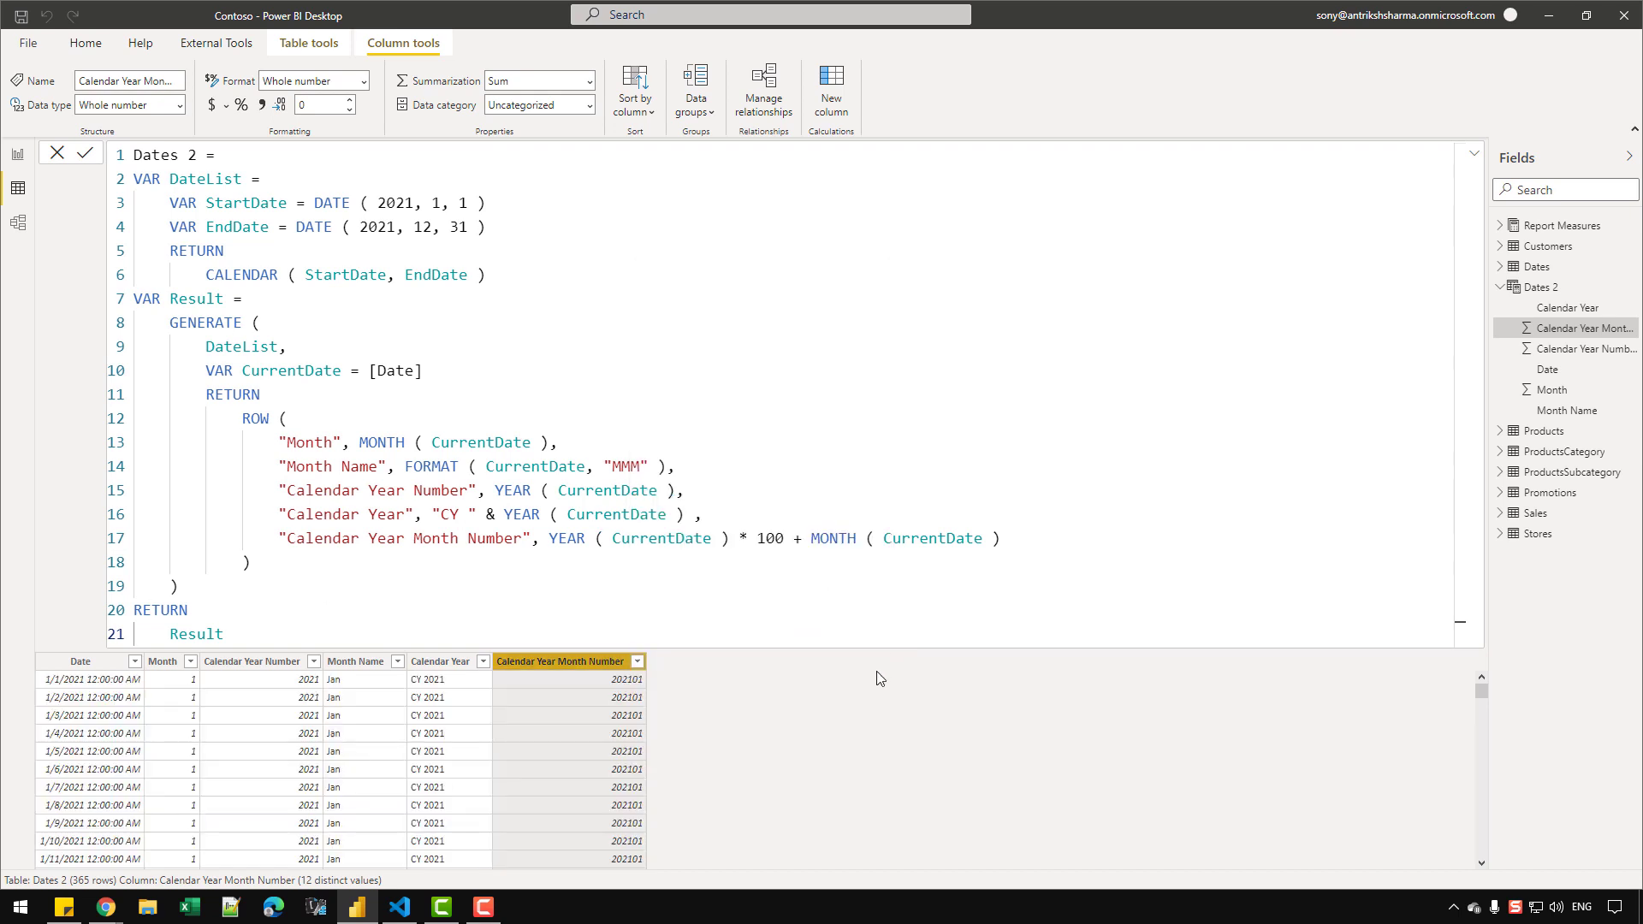
pyautogui.click(899, 537)
pyautogui.click(1007, 537)
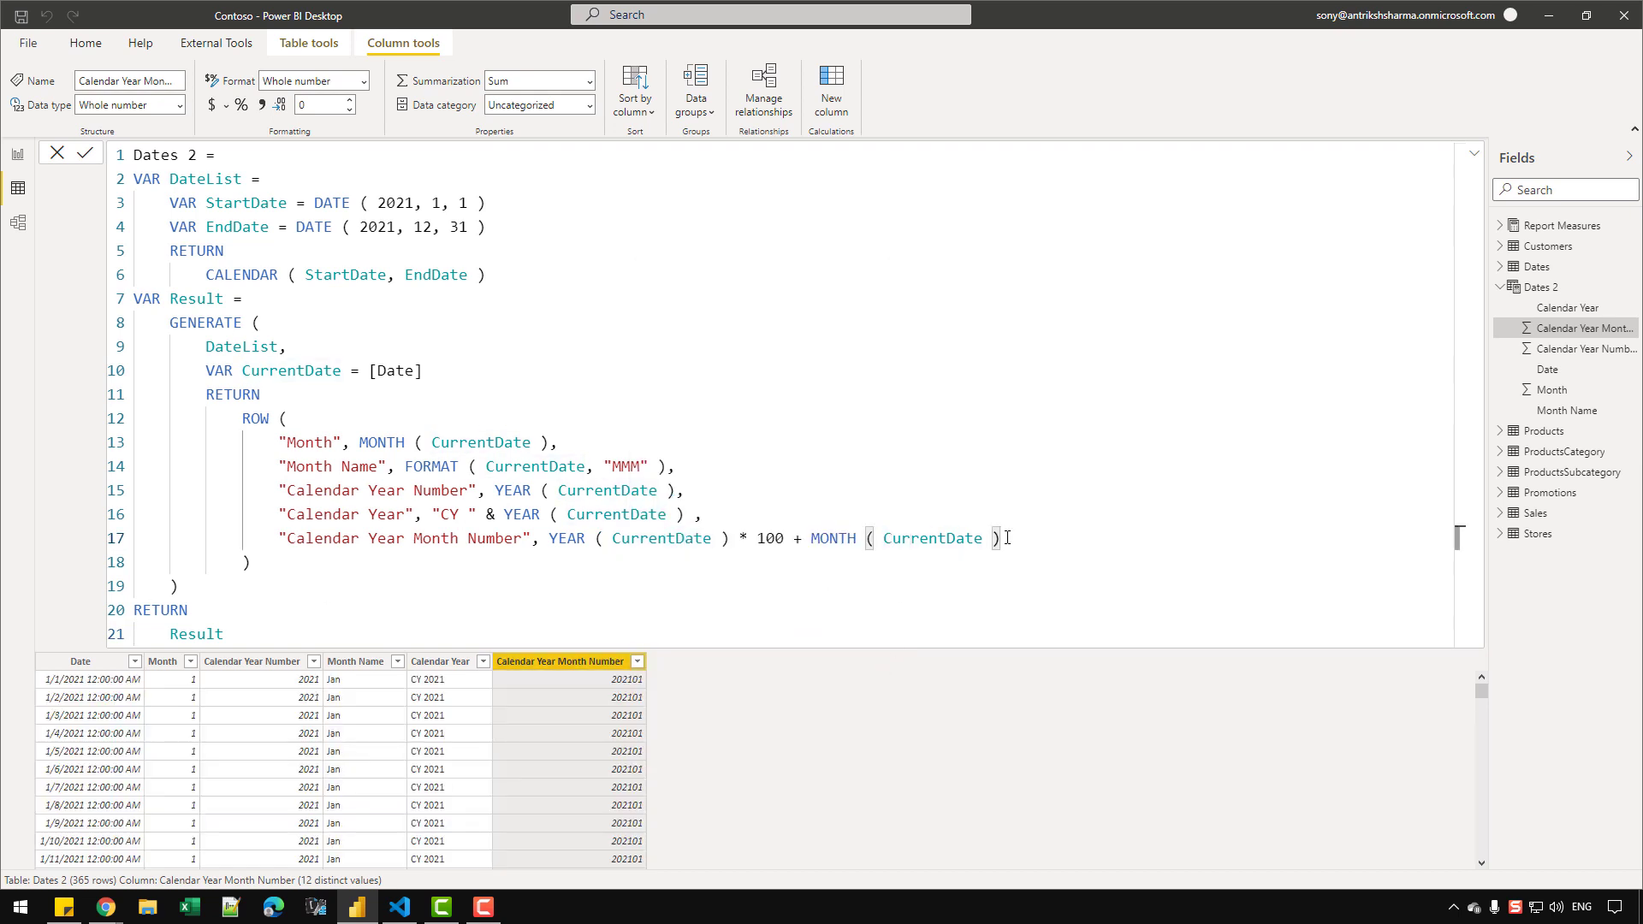
# Step: Add a Day of Week Number column using WEEKDAY ( CurrentDate, 2 ) for Monday-first numbering
pyautogui.write(',')
pyautogui.press('Return')
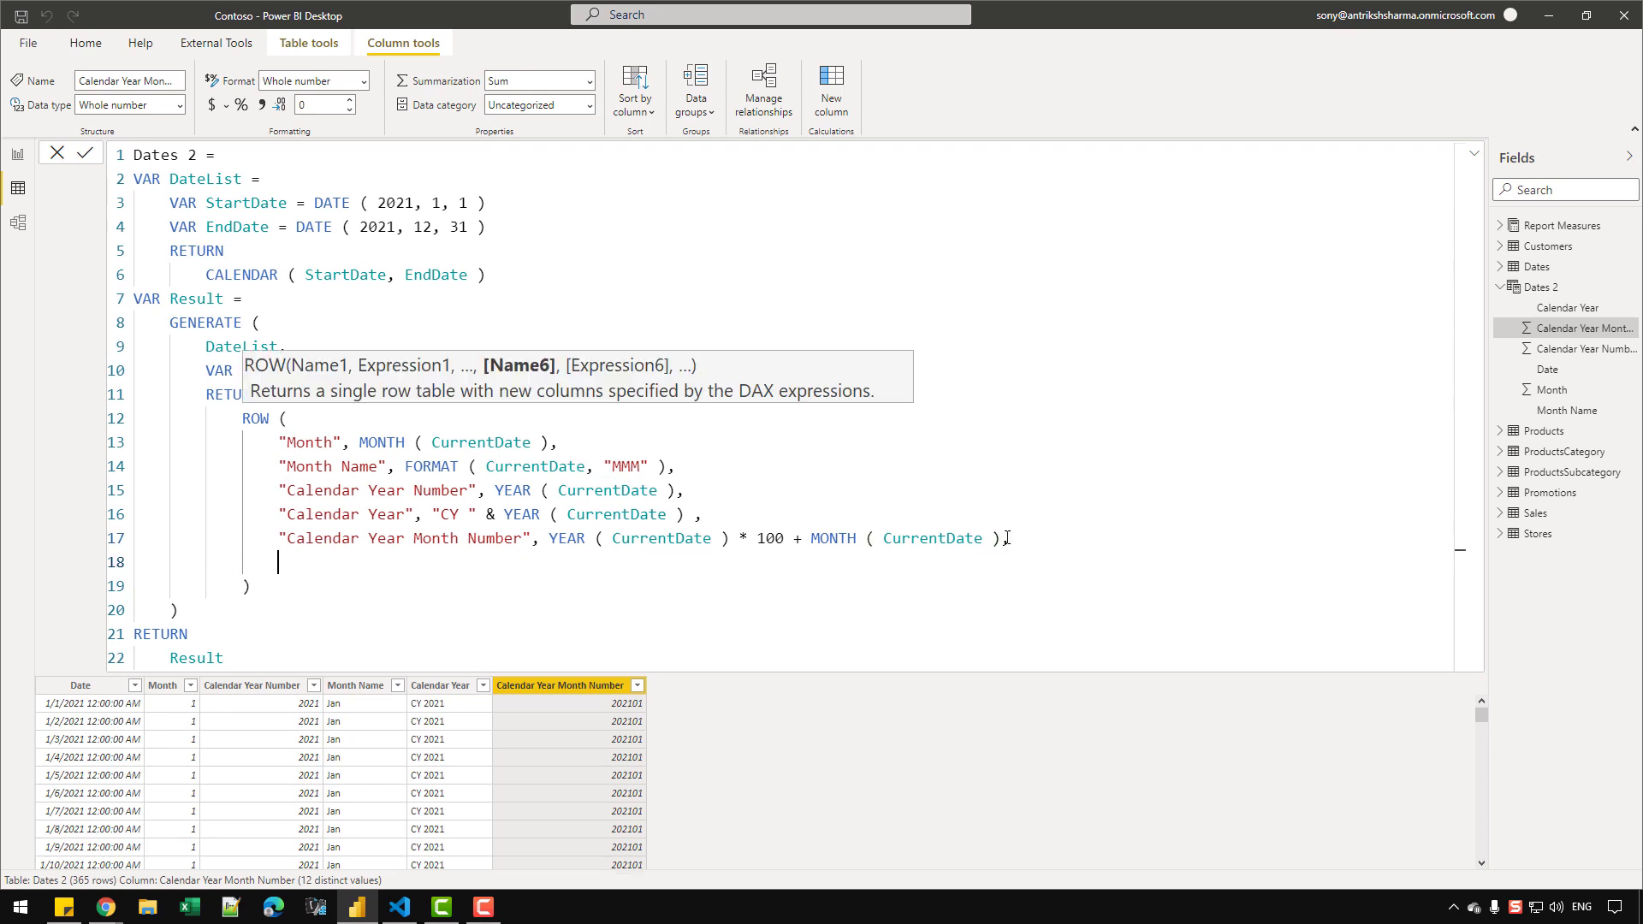
pyautogui.write('"Day of Week Number", W')
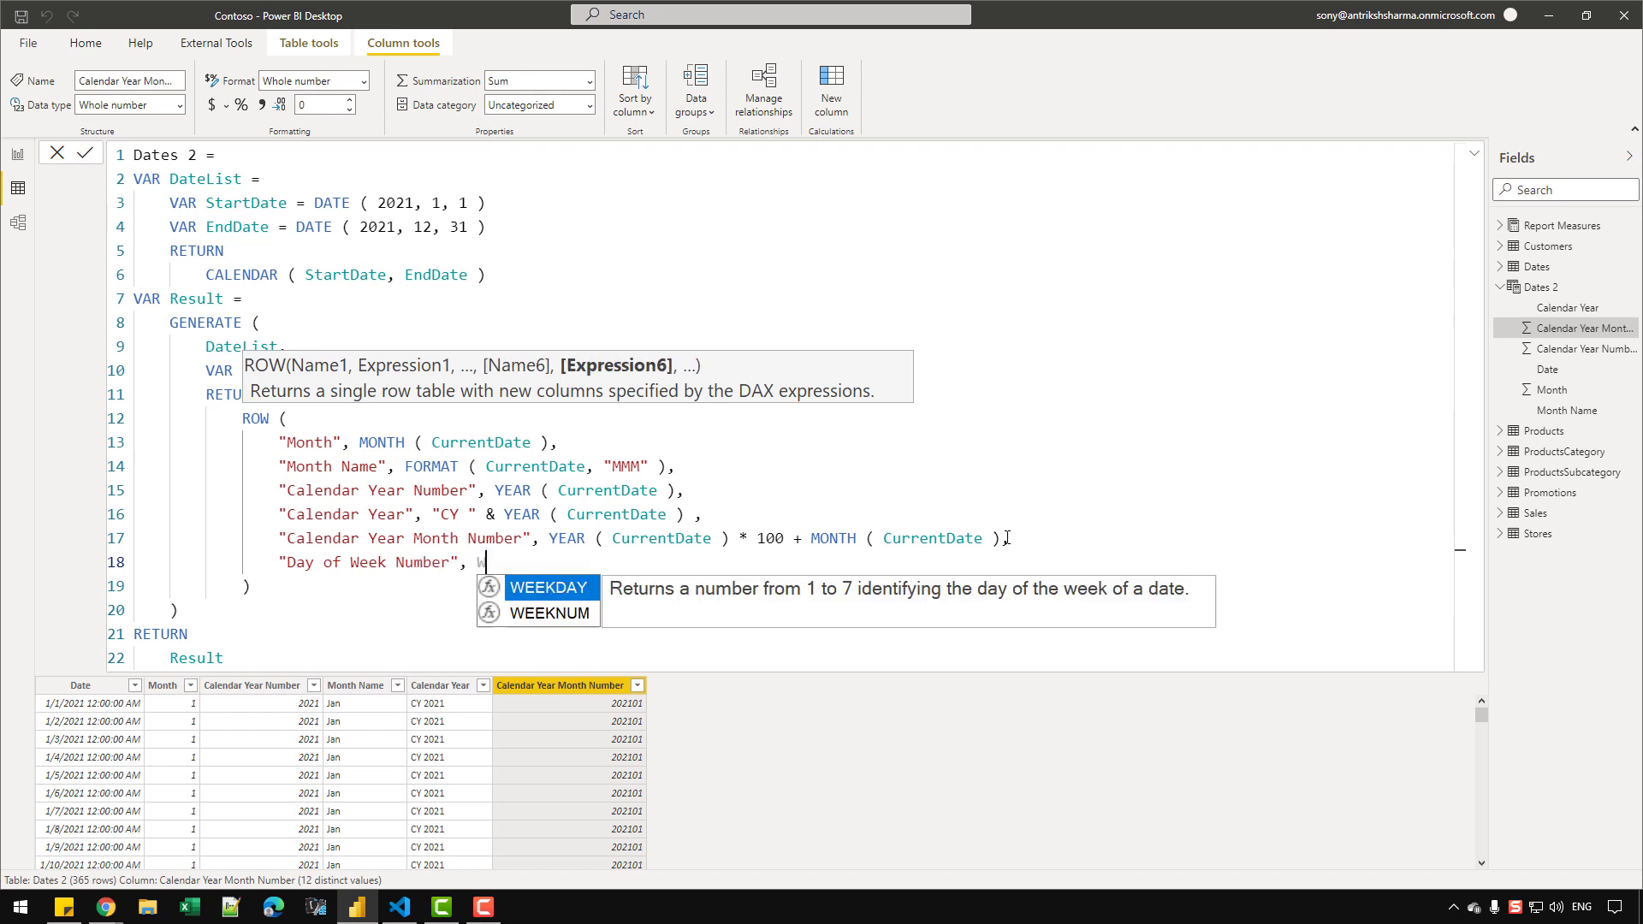
pyautogui.write('EEKDAY ( CURR')
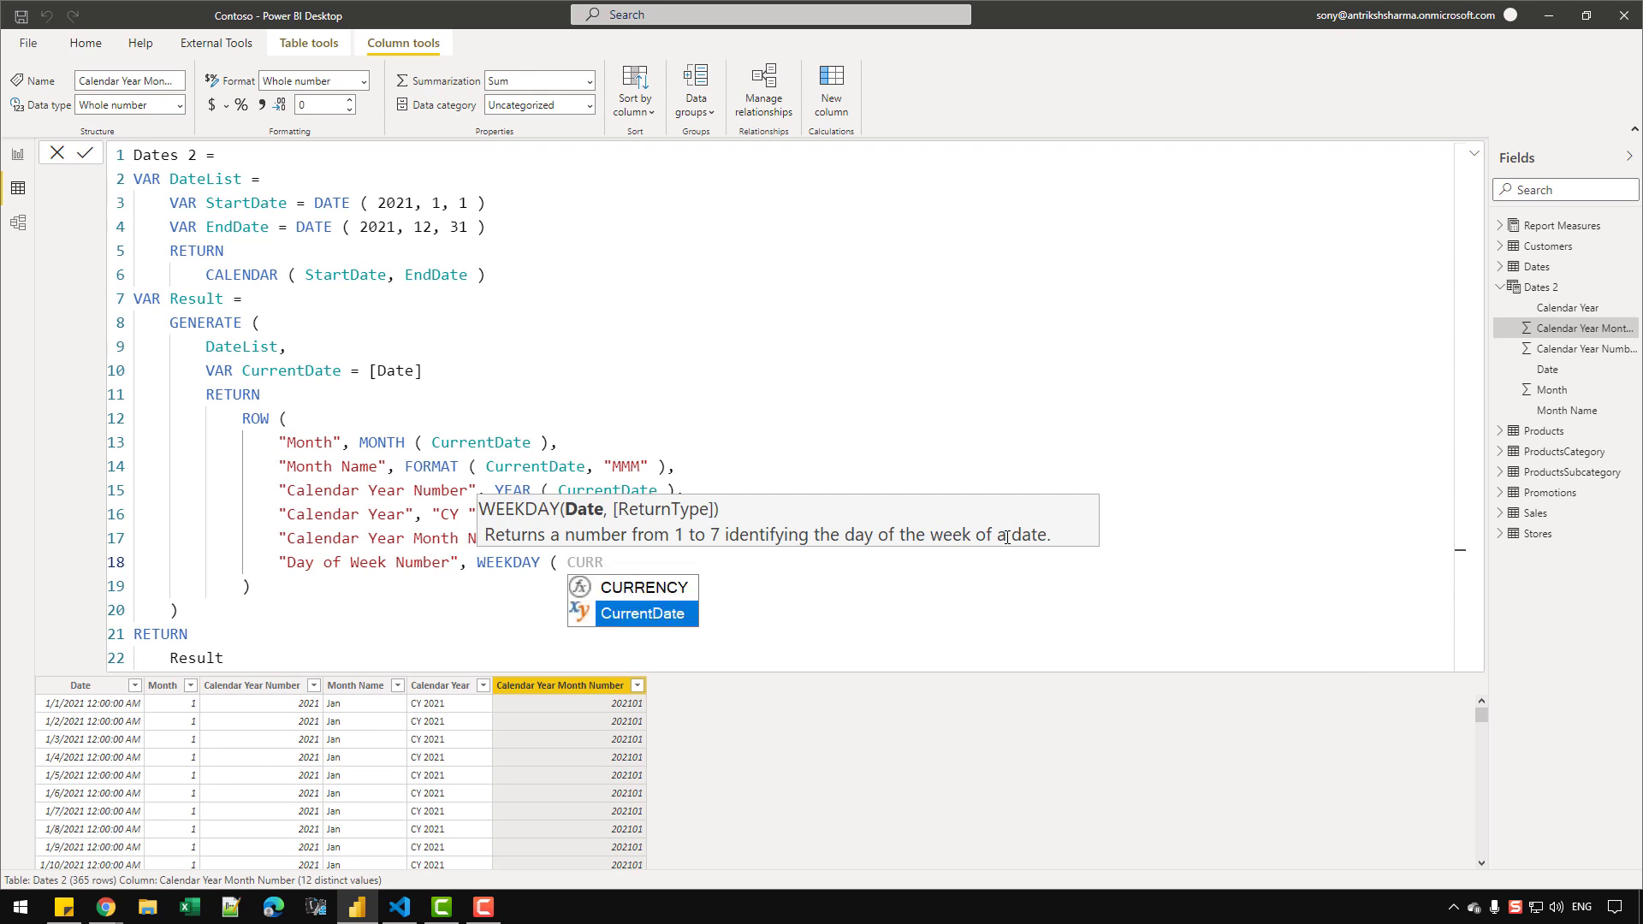
pyautogui.press('Tab')
pyautogui.write('<')
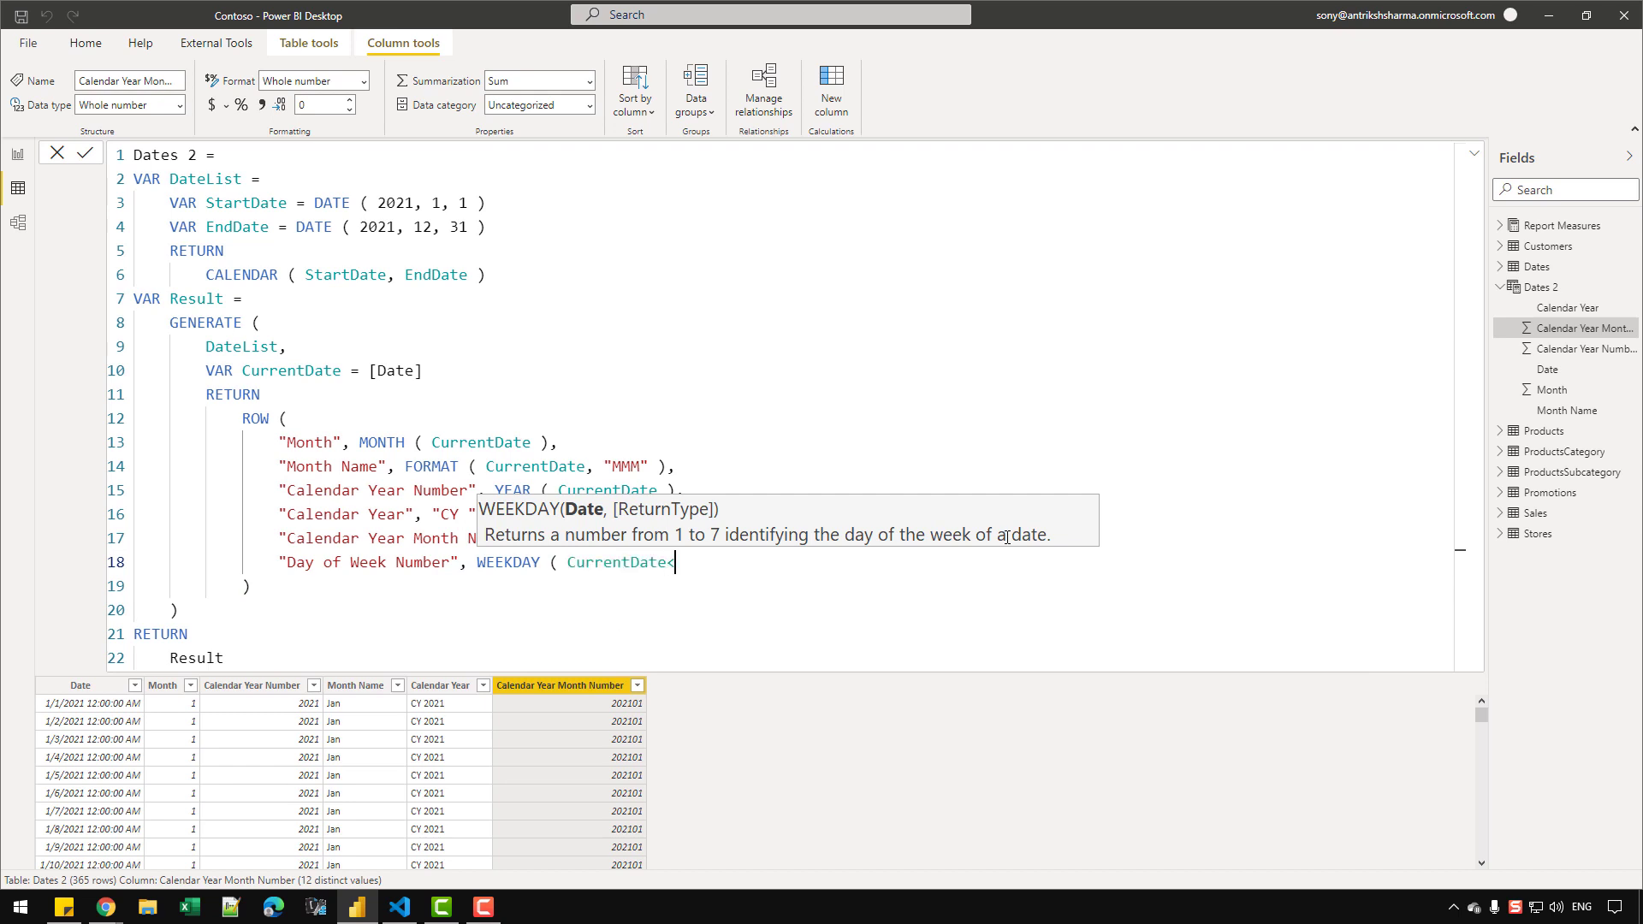
pyautogui.press('BackSpace')
pyautogui.write(',')
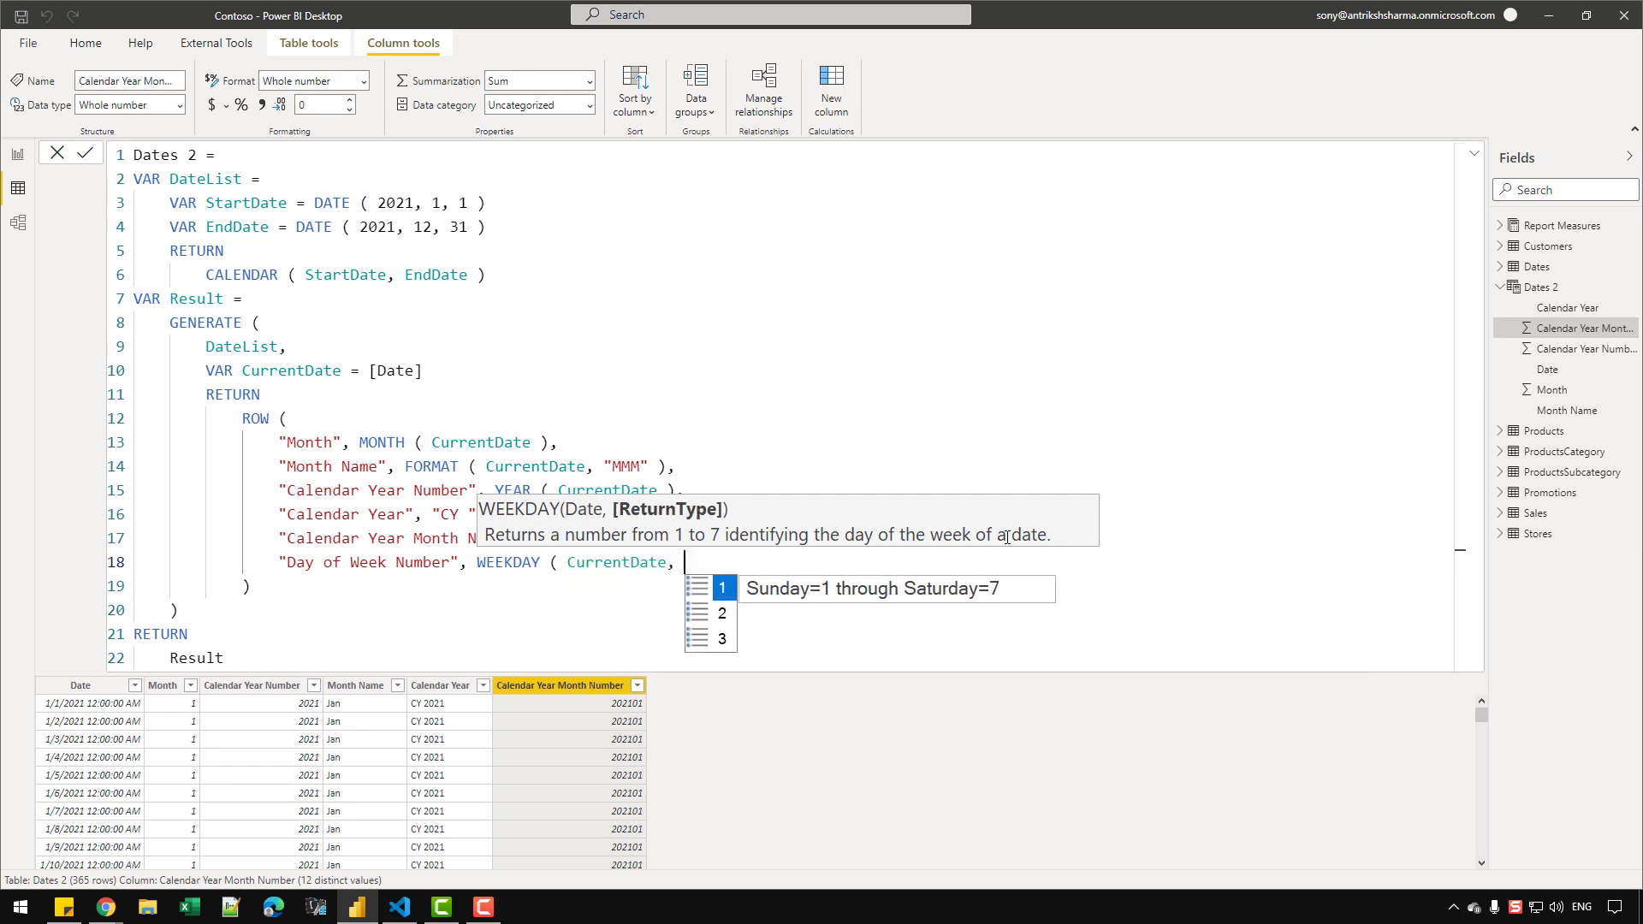
pyautogui.press('Down')
pyautogui.press('Tab')
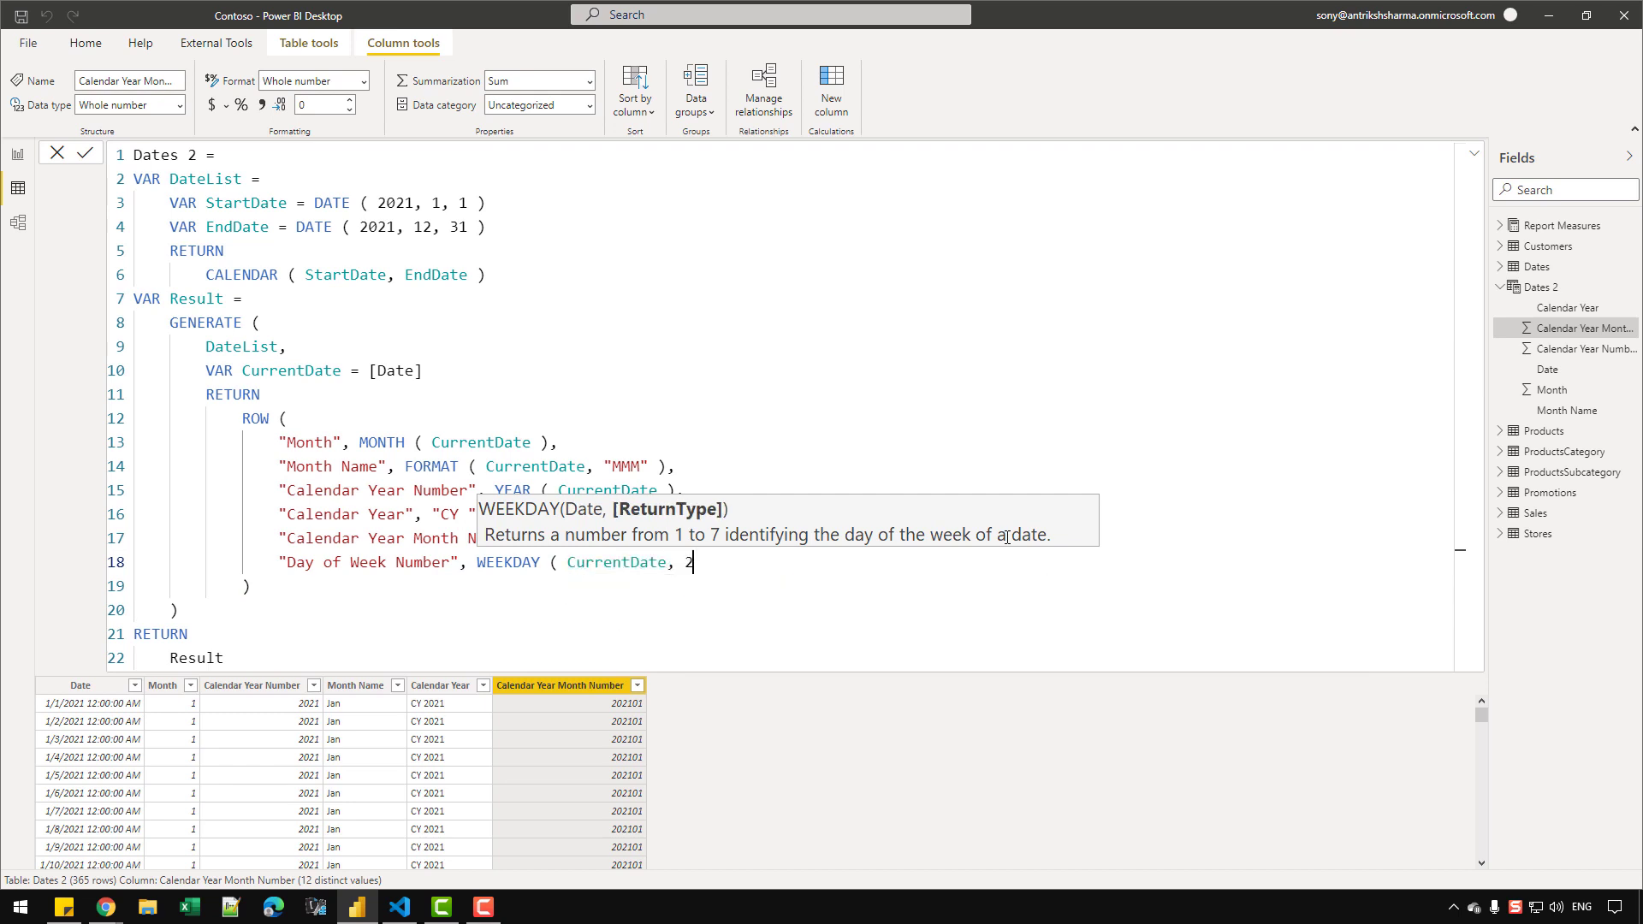
pyautogui.write(')')
pyautogui.press('Return')
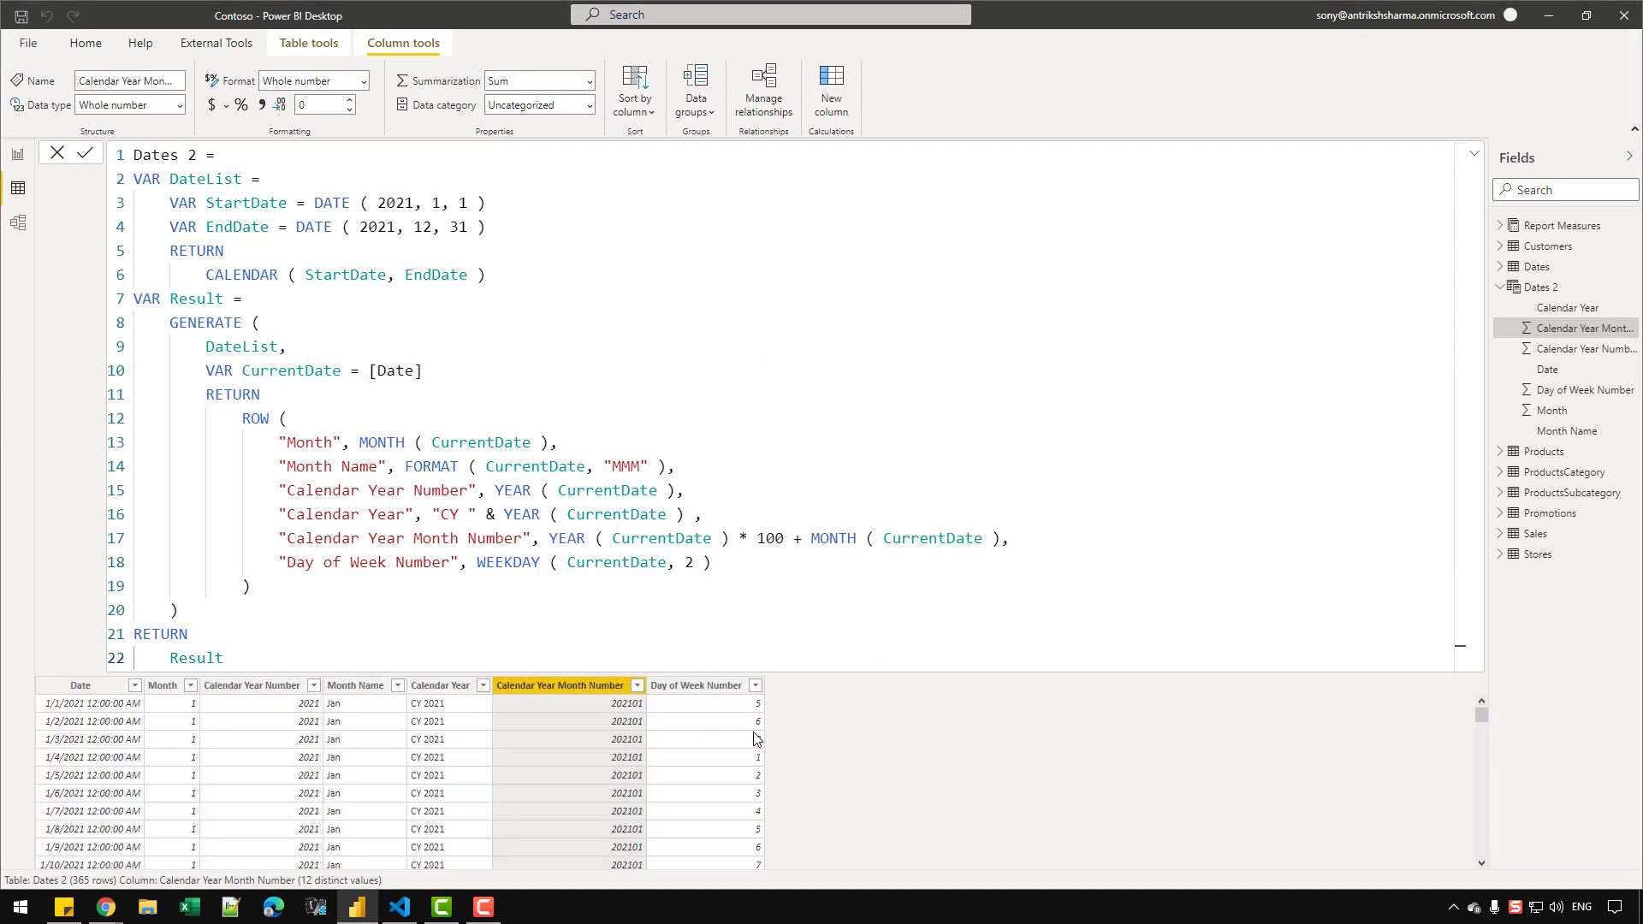
# Step: Add a comma and new line after the Day of Week Number line
pyautogui.click(711, 565)
pyautogui.write(',')
pyautogui.press('Return')
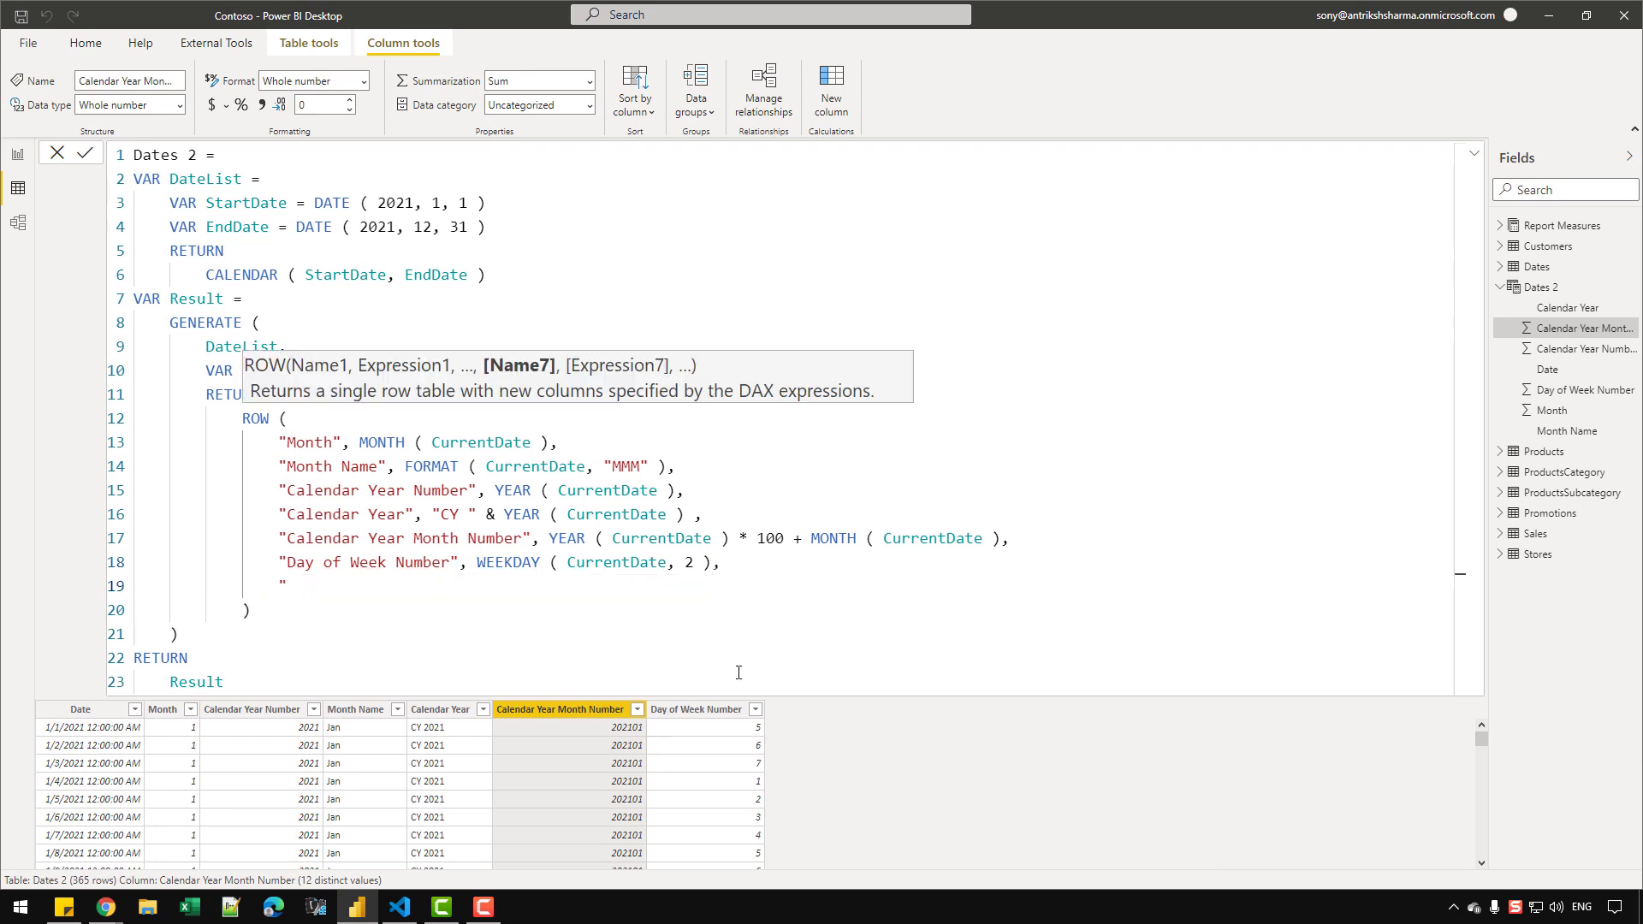
# Step: Add a Day of Week Name column using FORMAT ( CurrentDate, "DDDD" ) for full weekday names
pyautogui.write('"Day of Week Name", ')
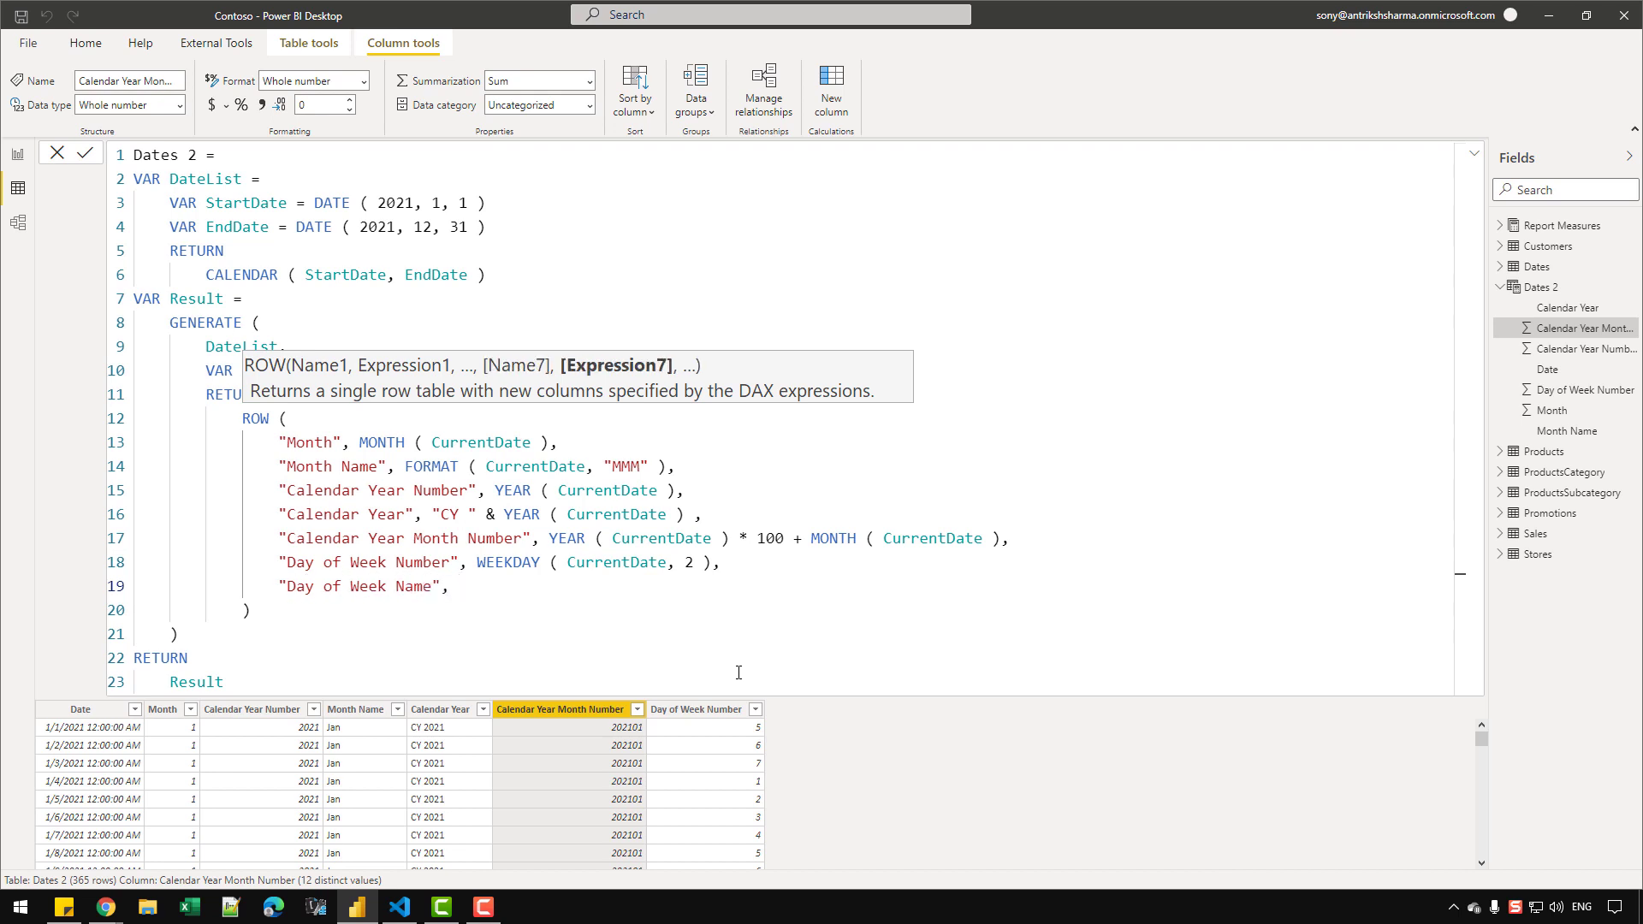
pyautogui.write('FORMAT ( CURREN')
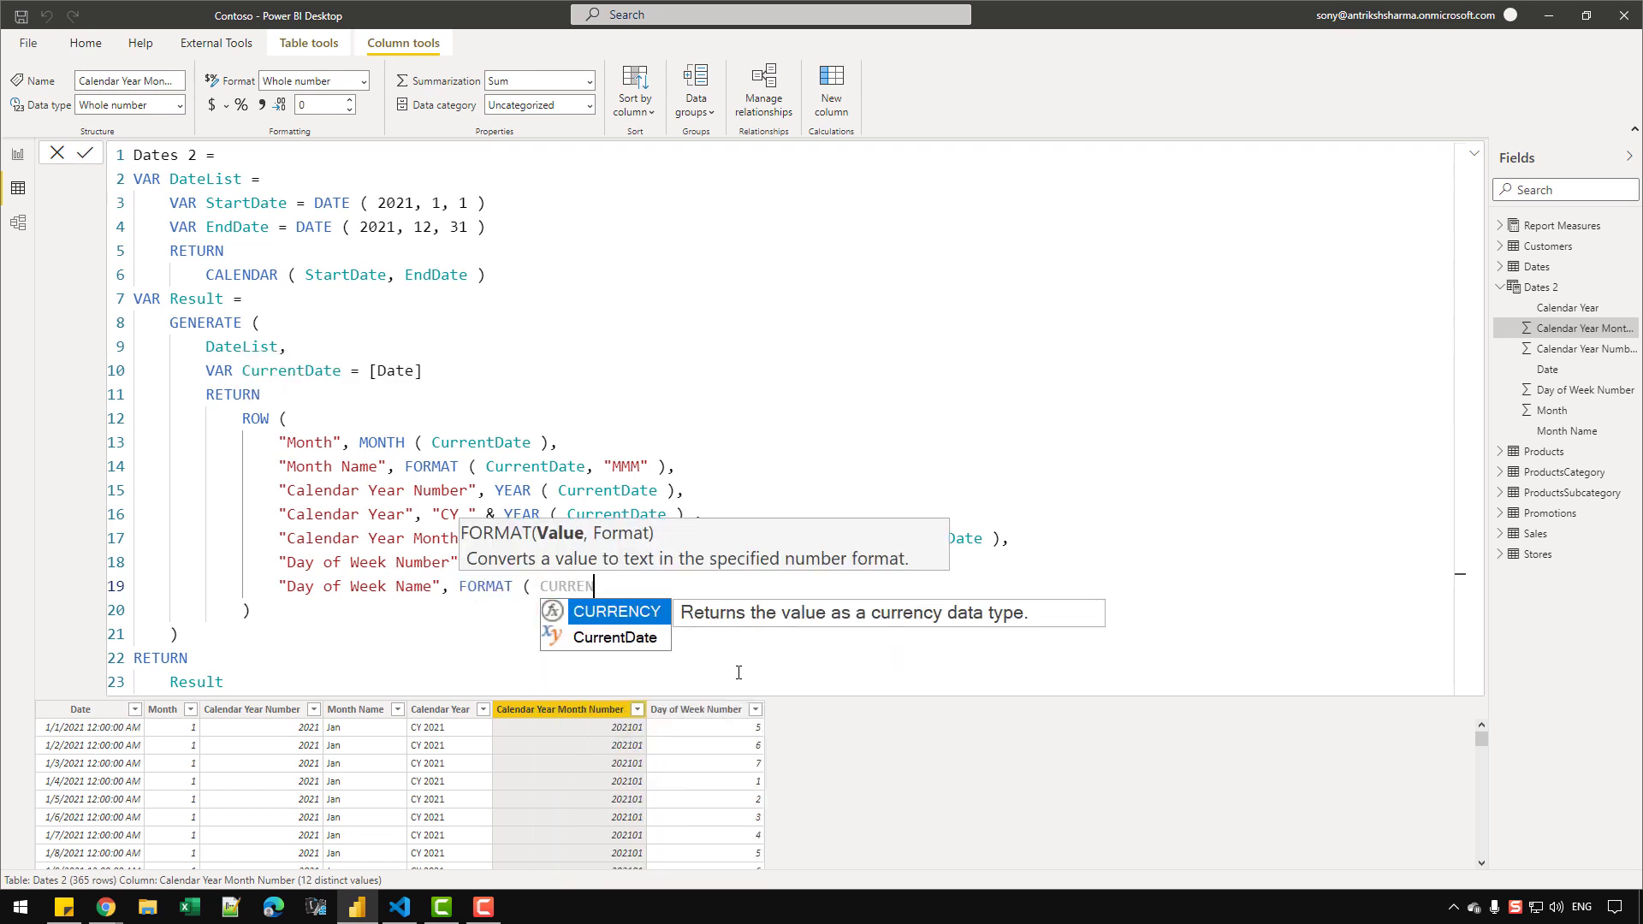
pyautogui.press('Down')
pyautogui.press('Tab')
pyautogui.write(', "DDDD')
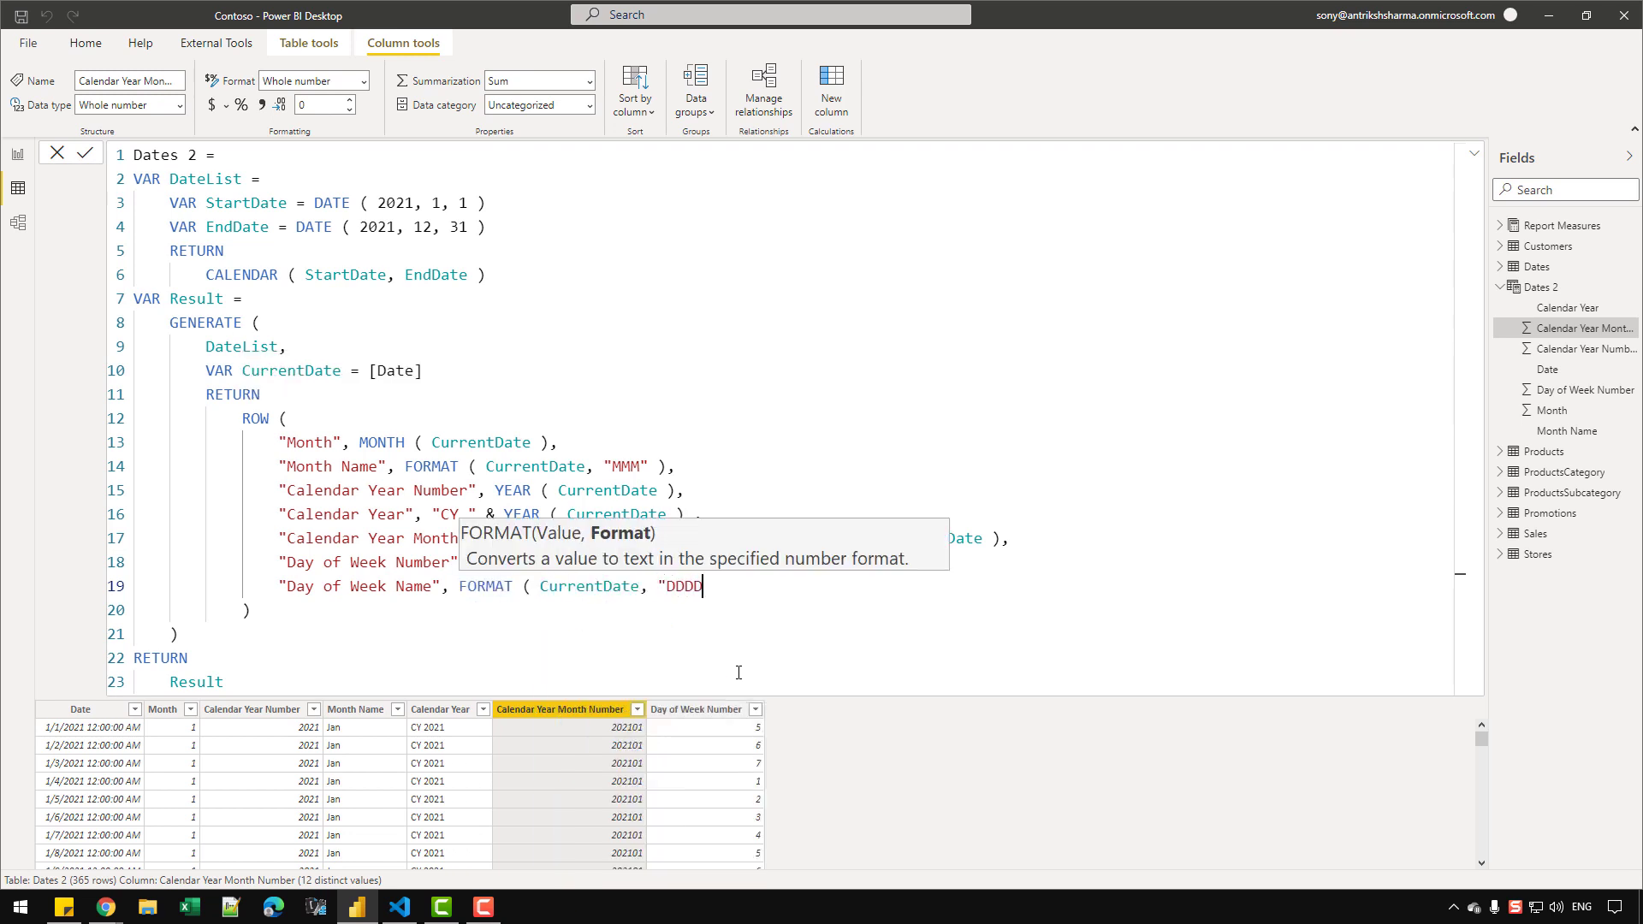
pyautogui.write('" )')
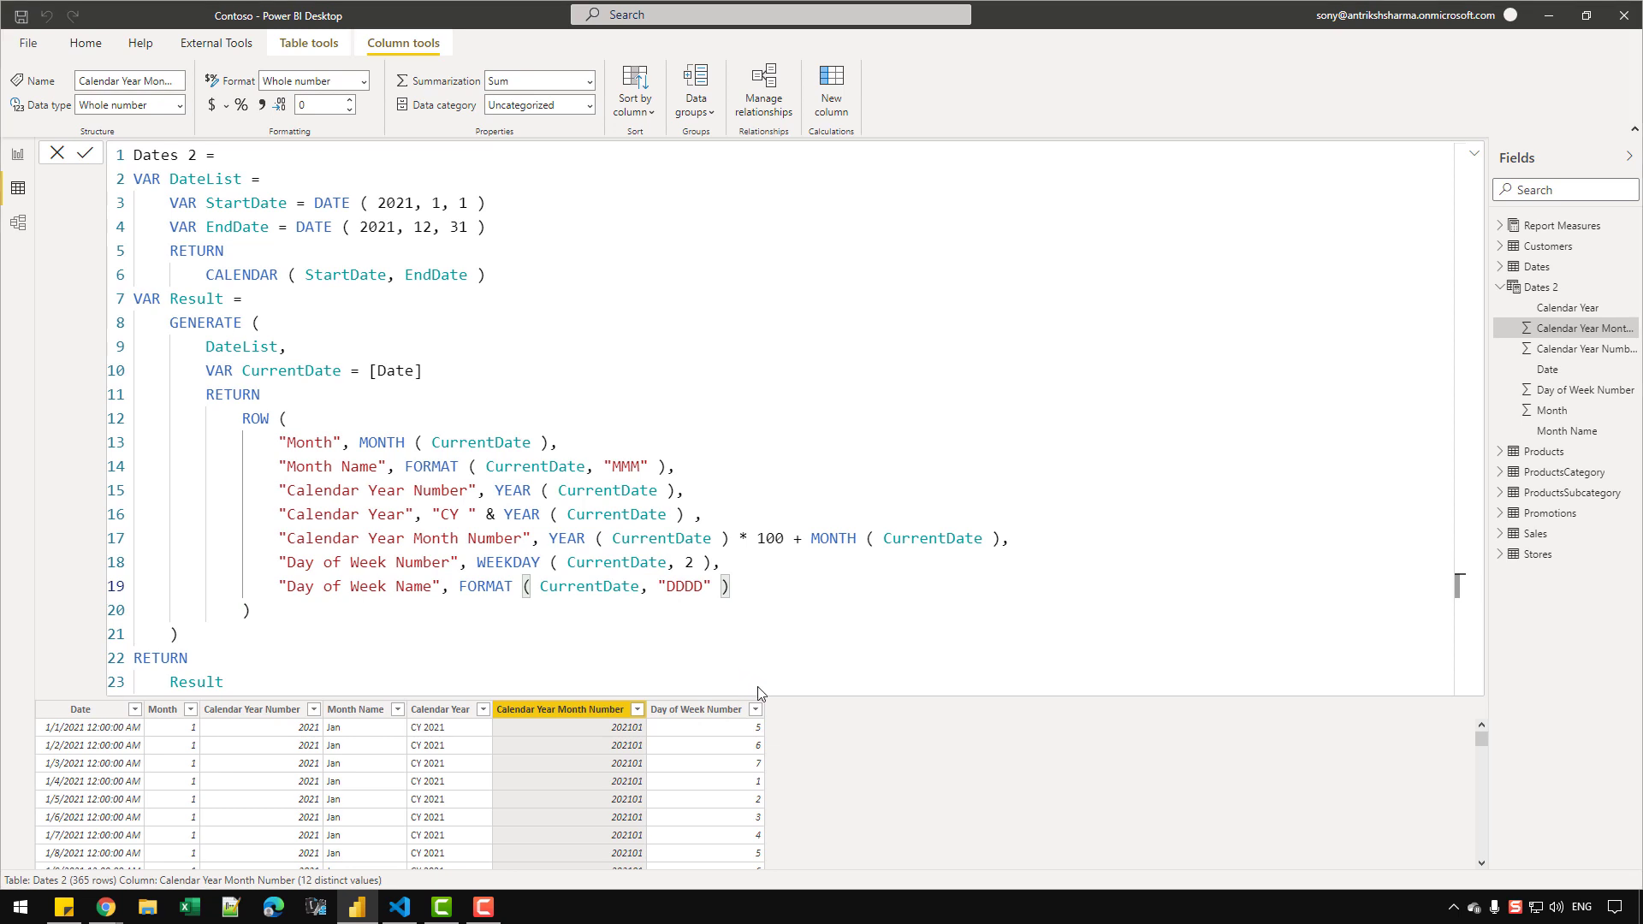
pyautogui.press('Return')
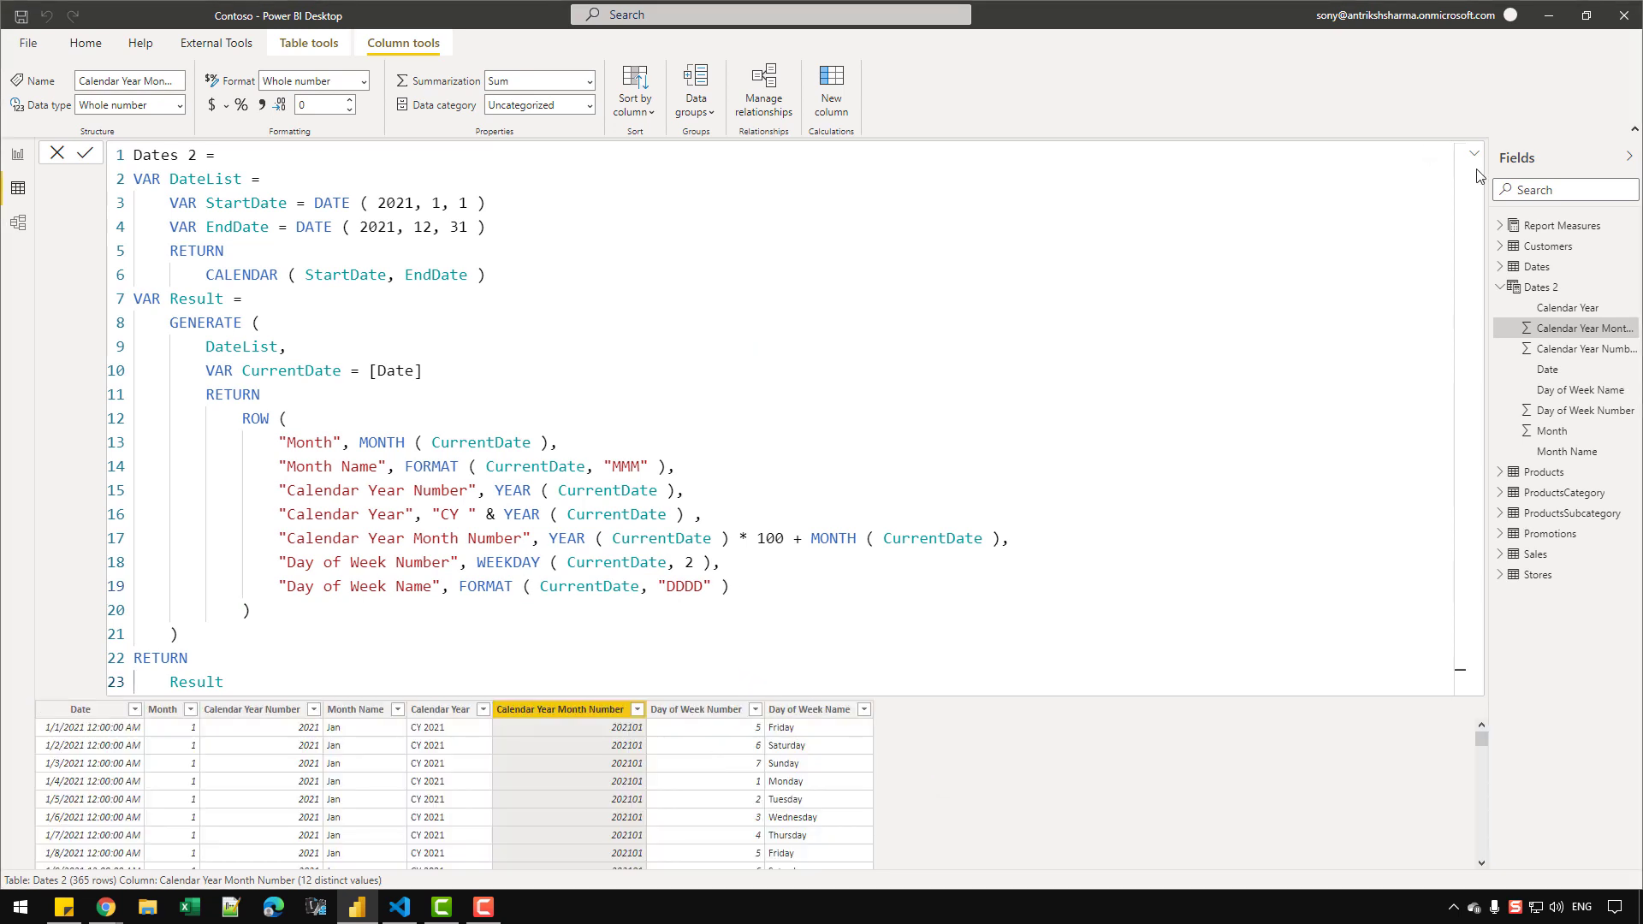
pyautogui.click(1475, 157)
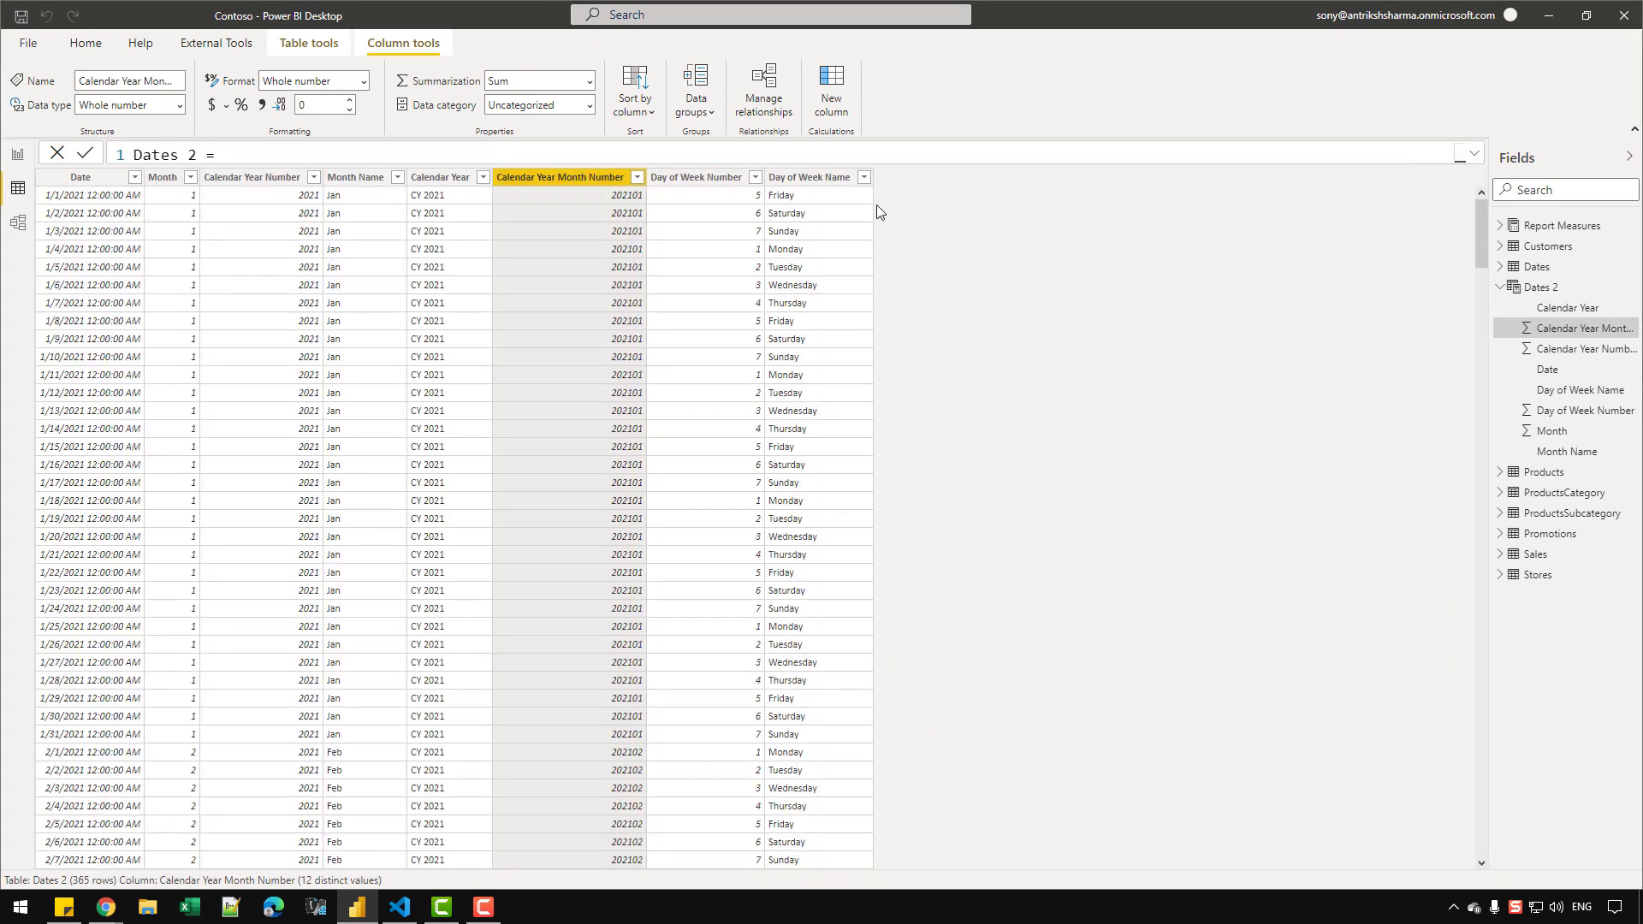
# Step: Inspect the Day of Week Name and Number columns, then expand the formula to line 19
pyautogui.click(787, 256)
pyautogui.click(758, 243)
pyautogui.click(784, 232)
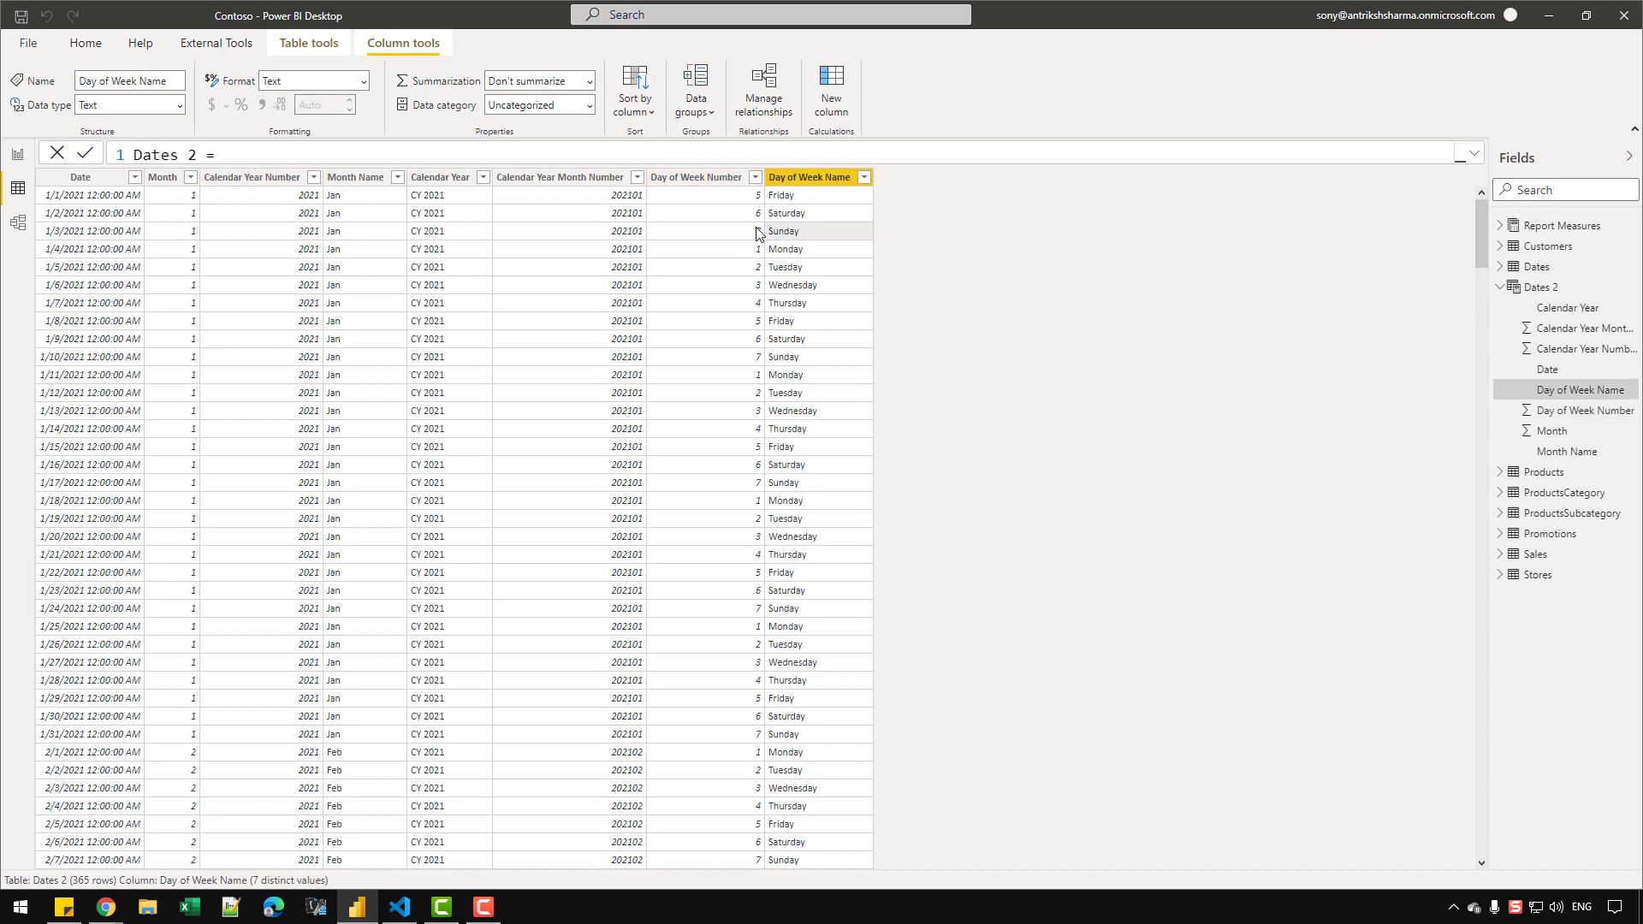
pyautogui.click(753, 233)
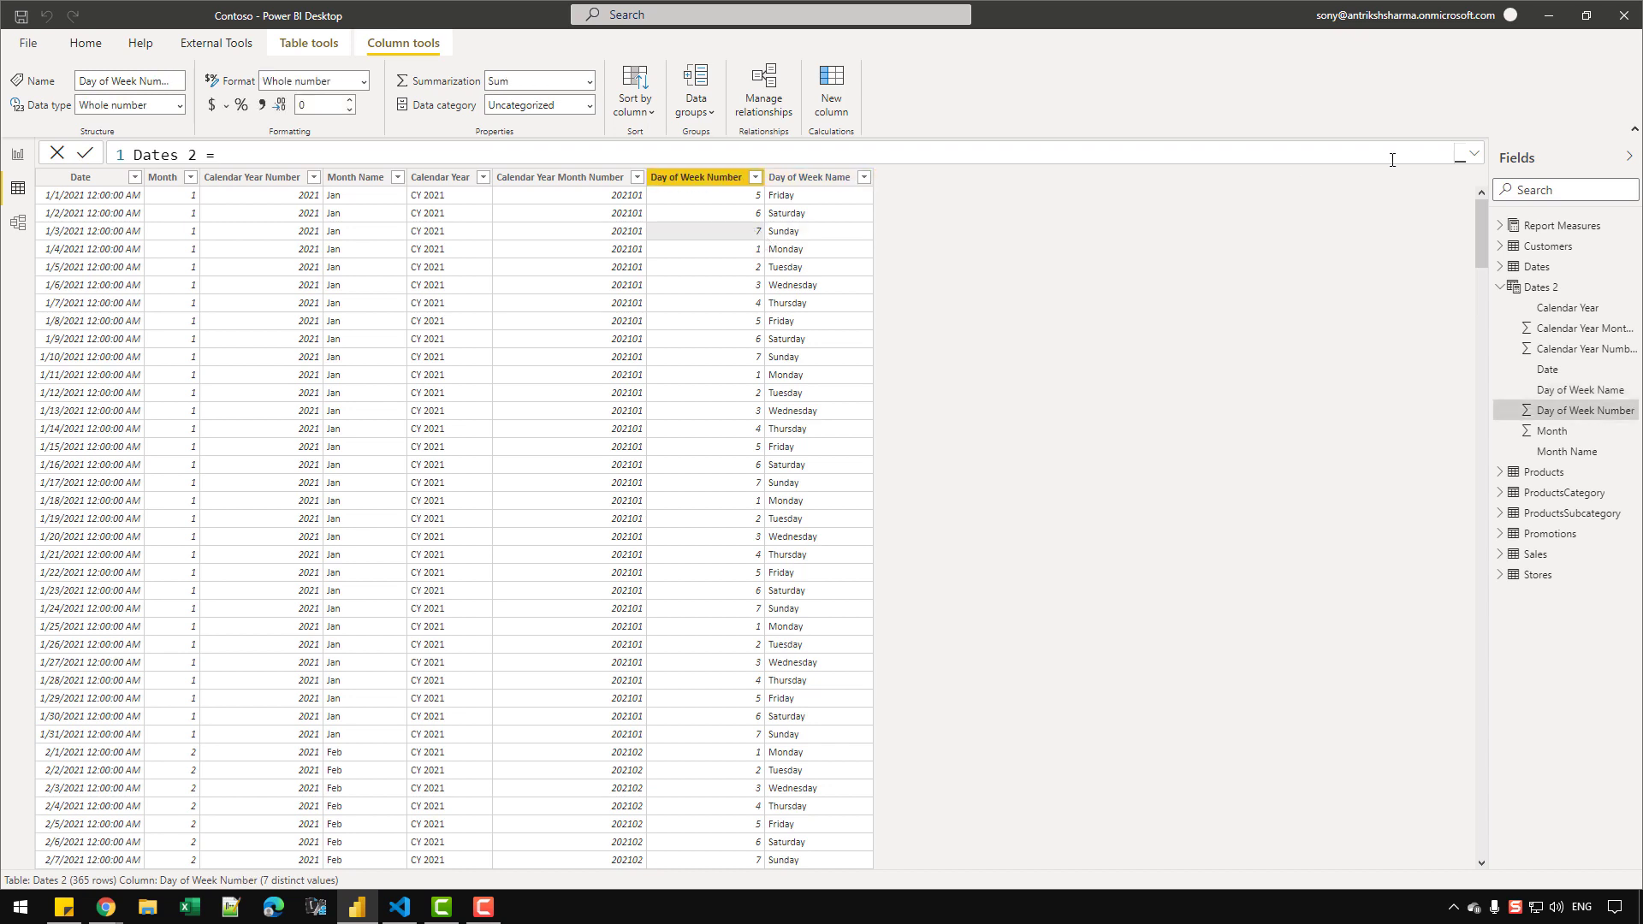
pyautogui.click(1472, 155)
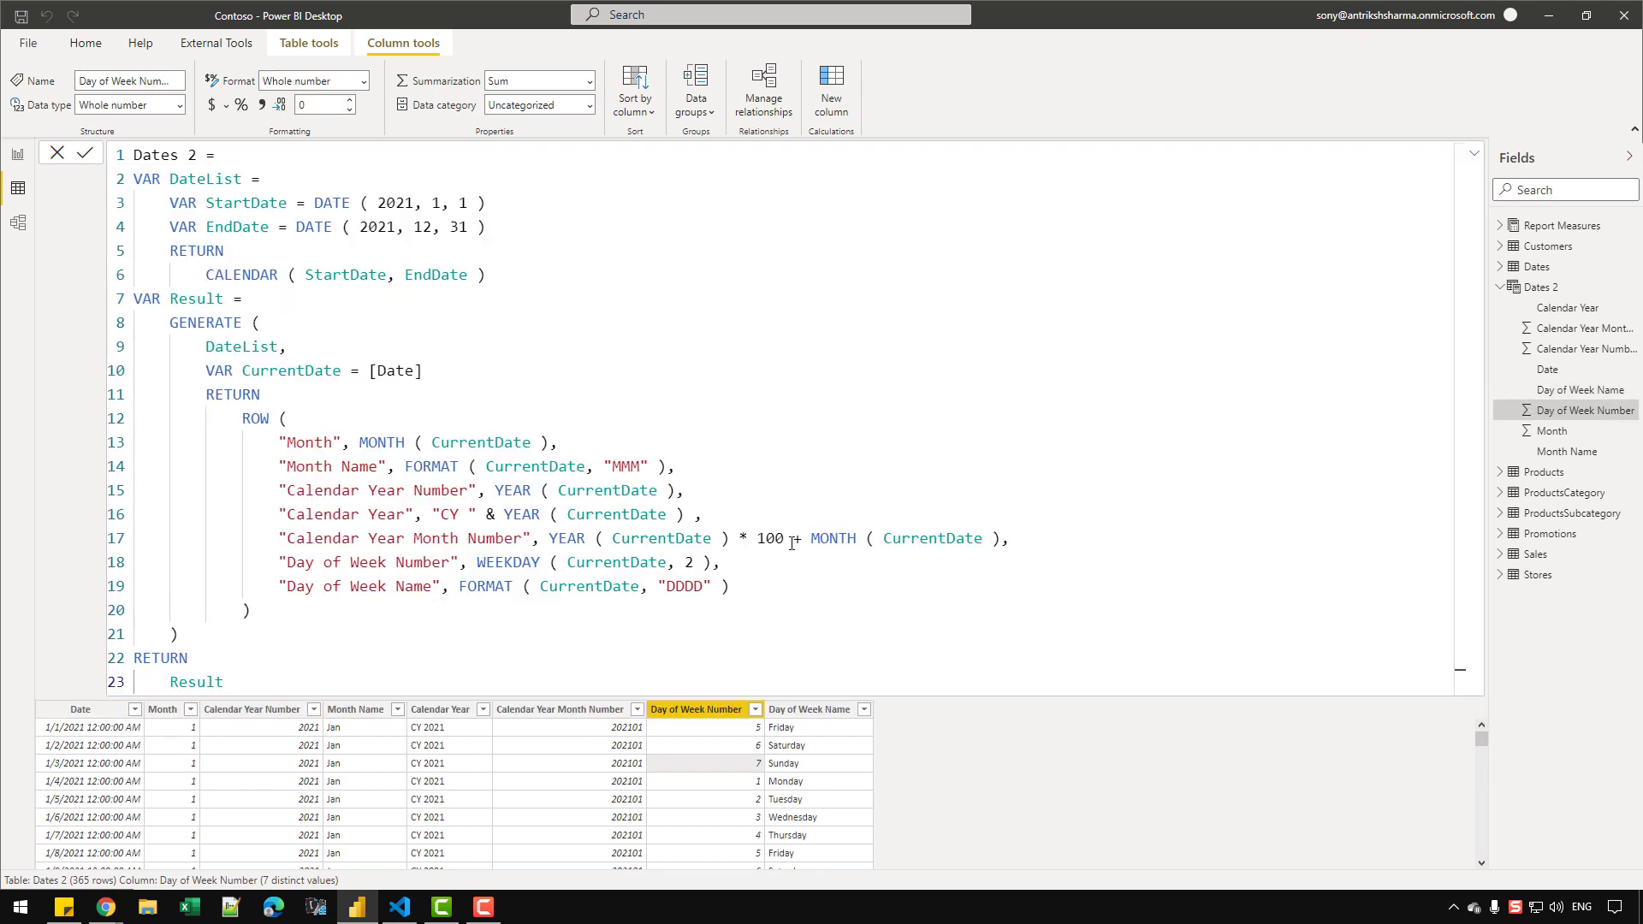
pyautogui.click(777, 579)
# Step: Add a Quarter Number column as QUARTER ( CurrentDate ) and check its four values
pyautogui.press('Return')
pyautogui.write('"Q')
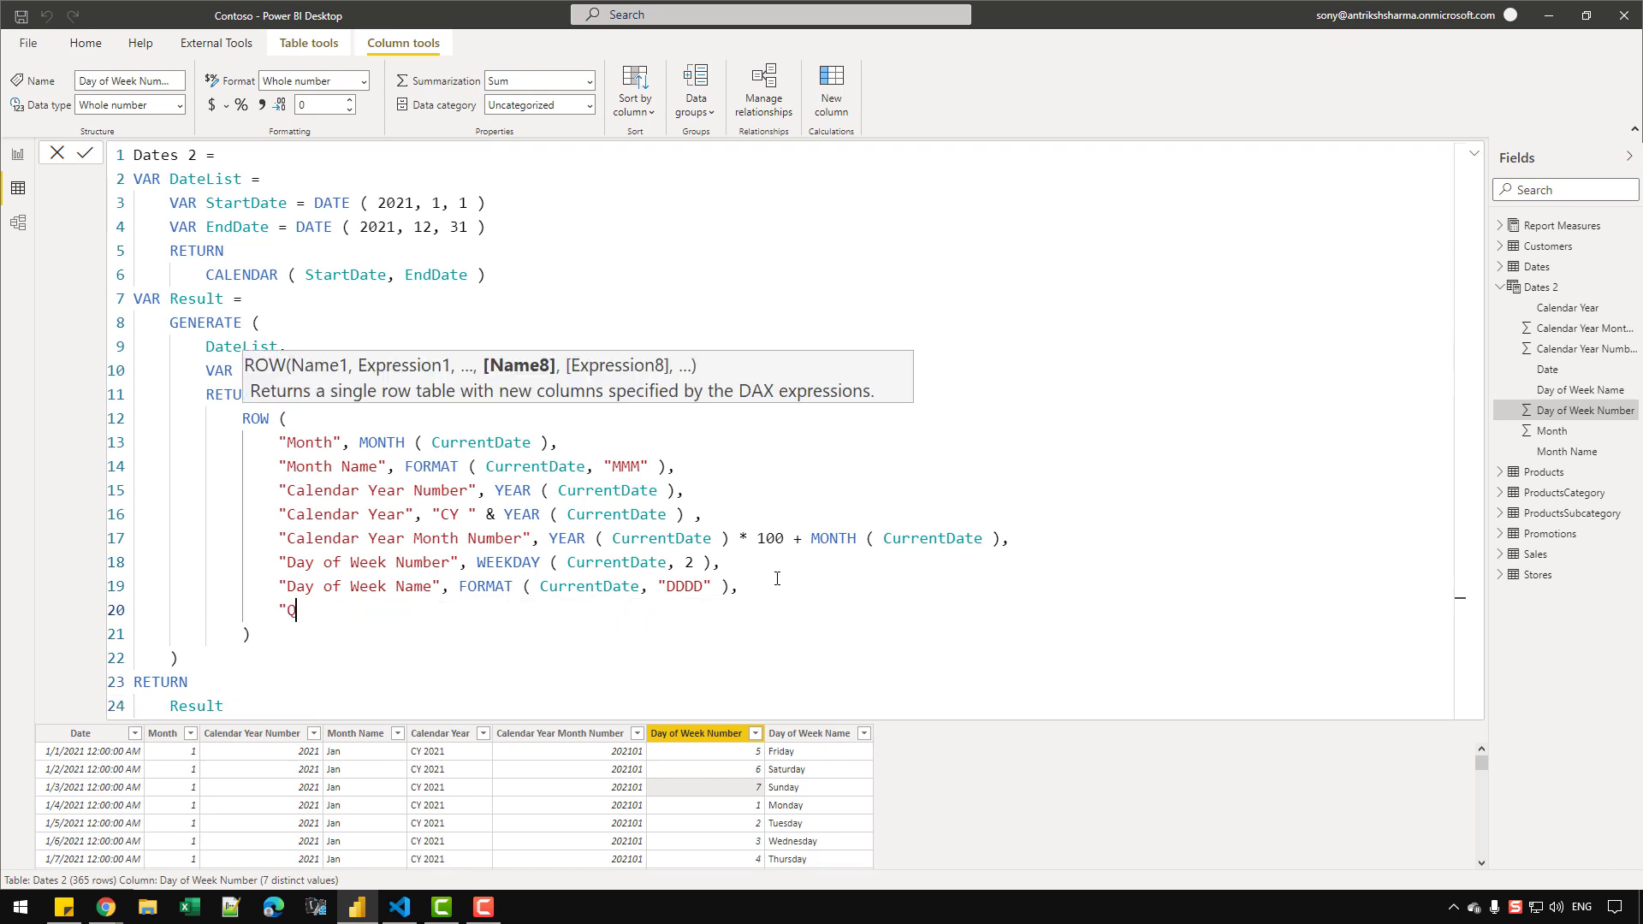
pyautogui.write('uarter NUmb')
pyautogui.press('BackSpace')
pyautogui.press('BackSpace')
pyautogui.press('BackSpace')
pyautogui.write('umber"< QUARTE')
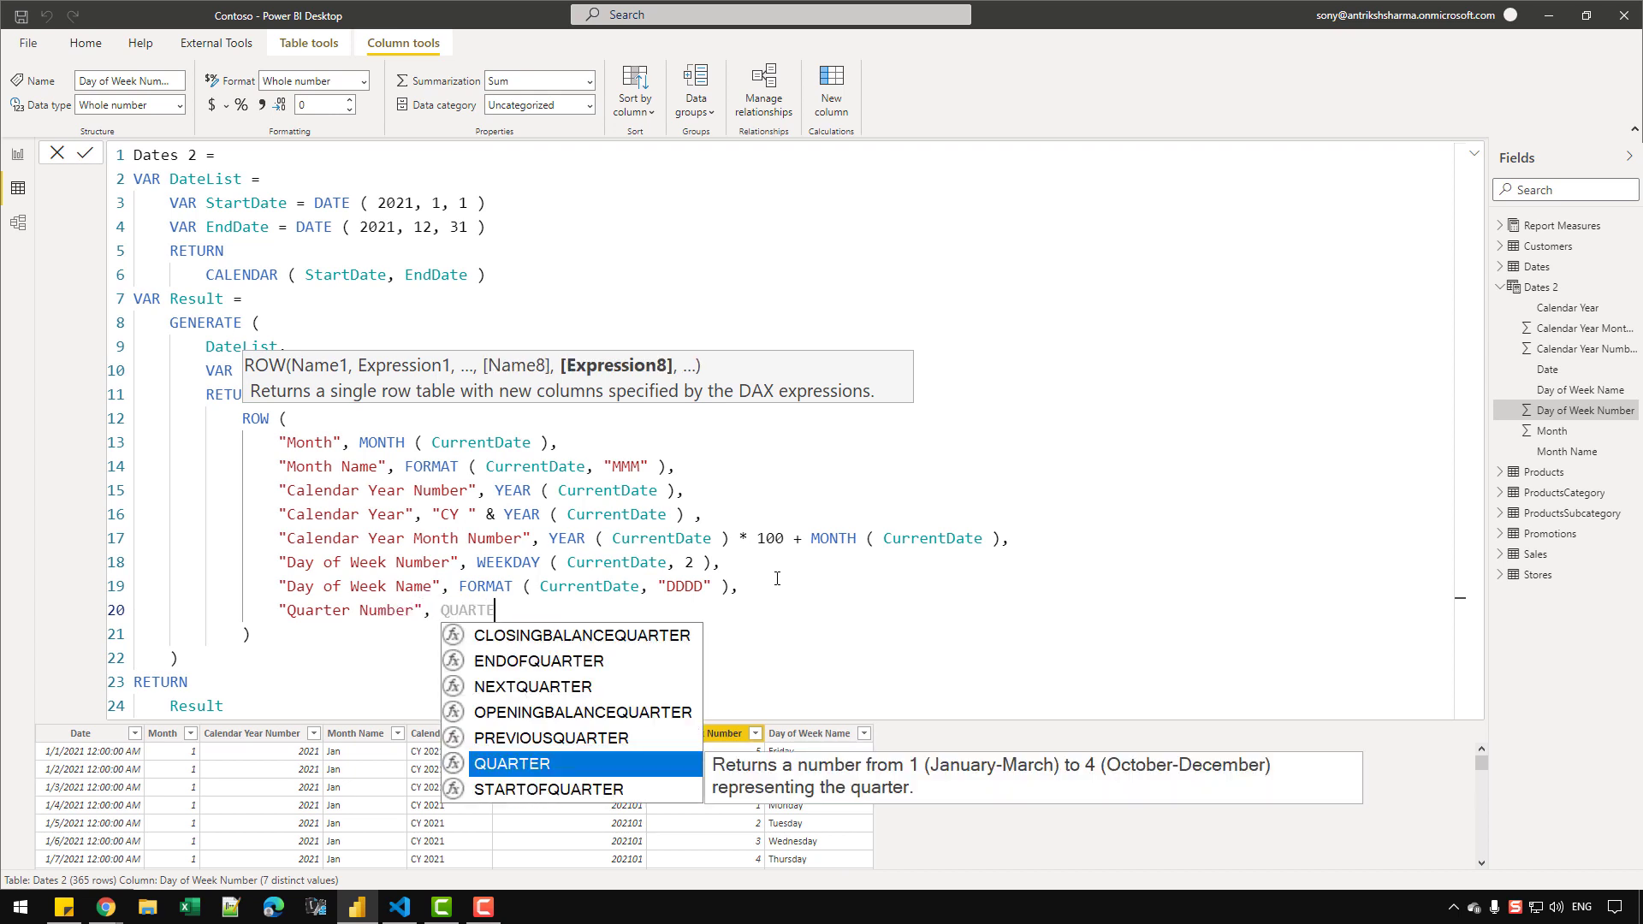
pyautogui.press('Tab')
pyautogui.write('( CURR')
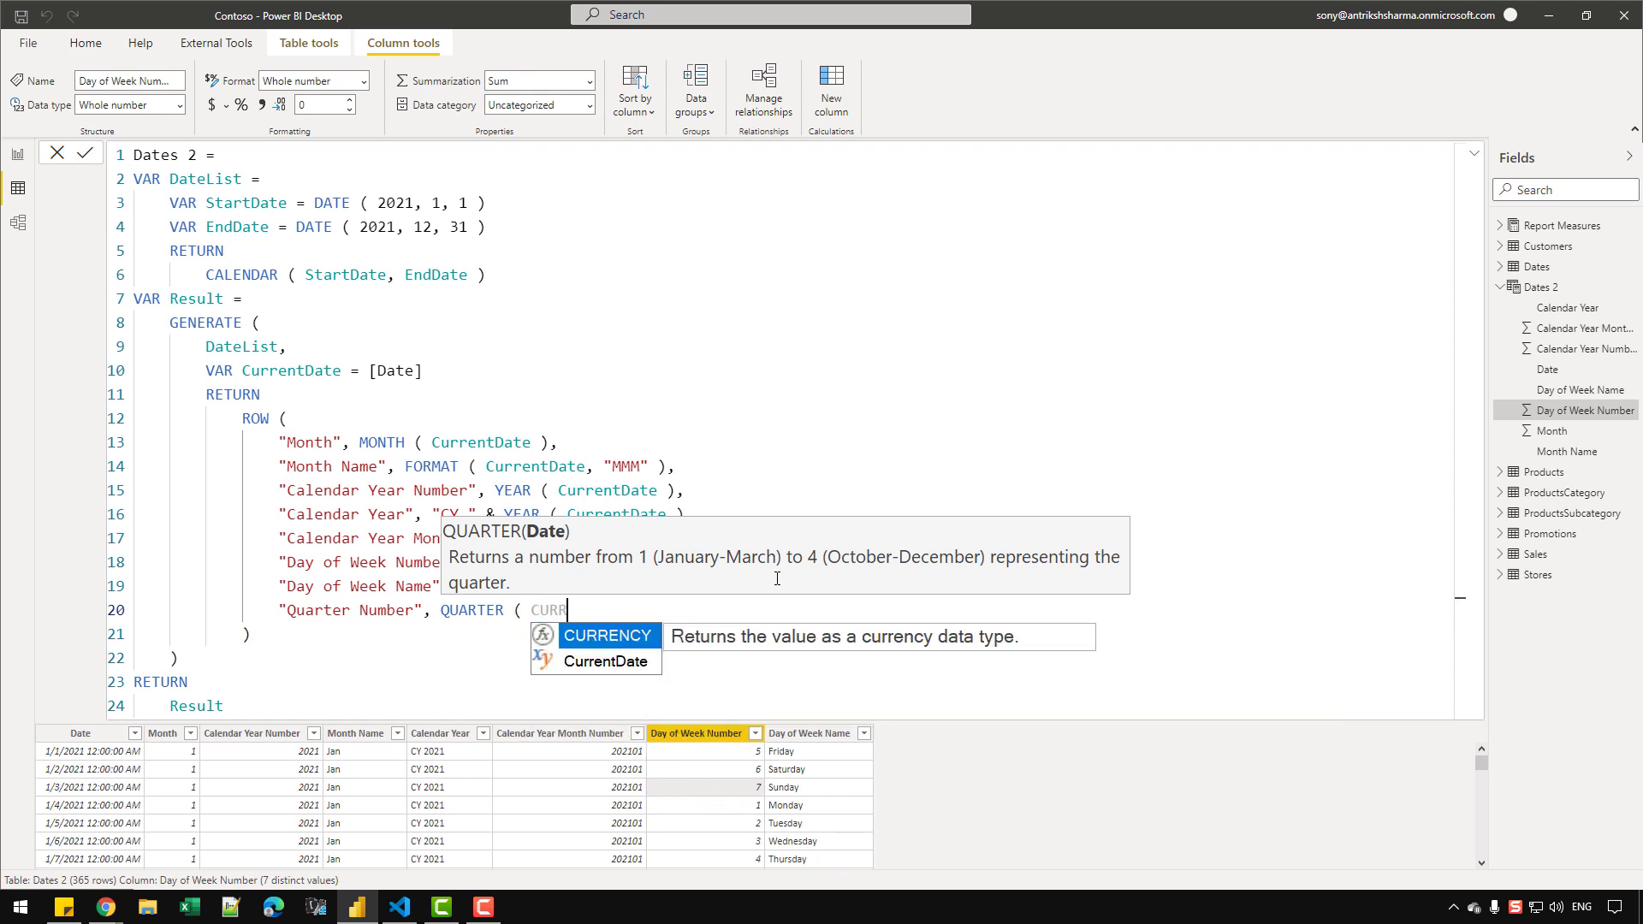
pyautogui.write('e')
pyautogui.press('Tab')
pyautogui.write(')')
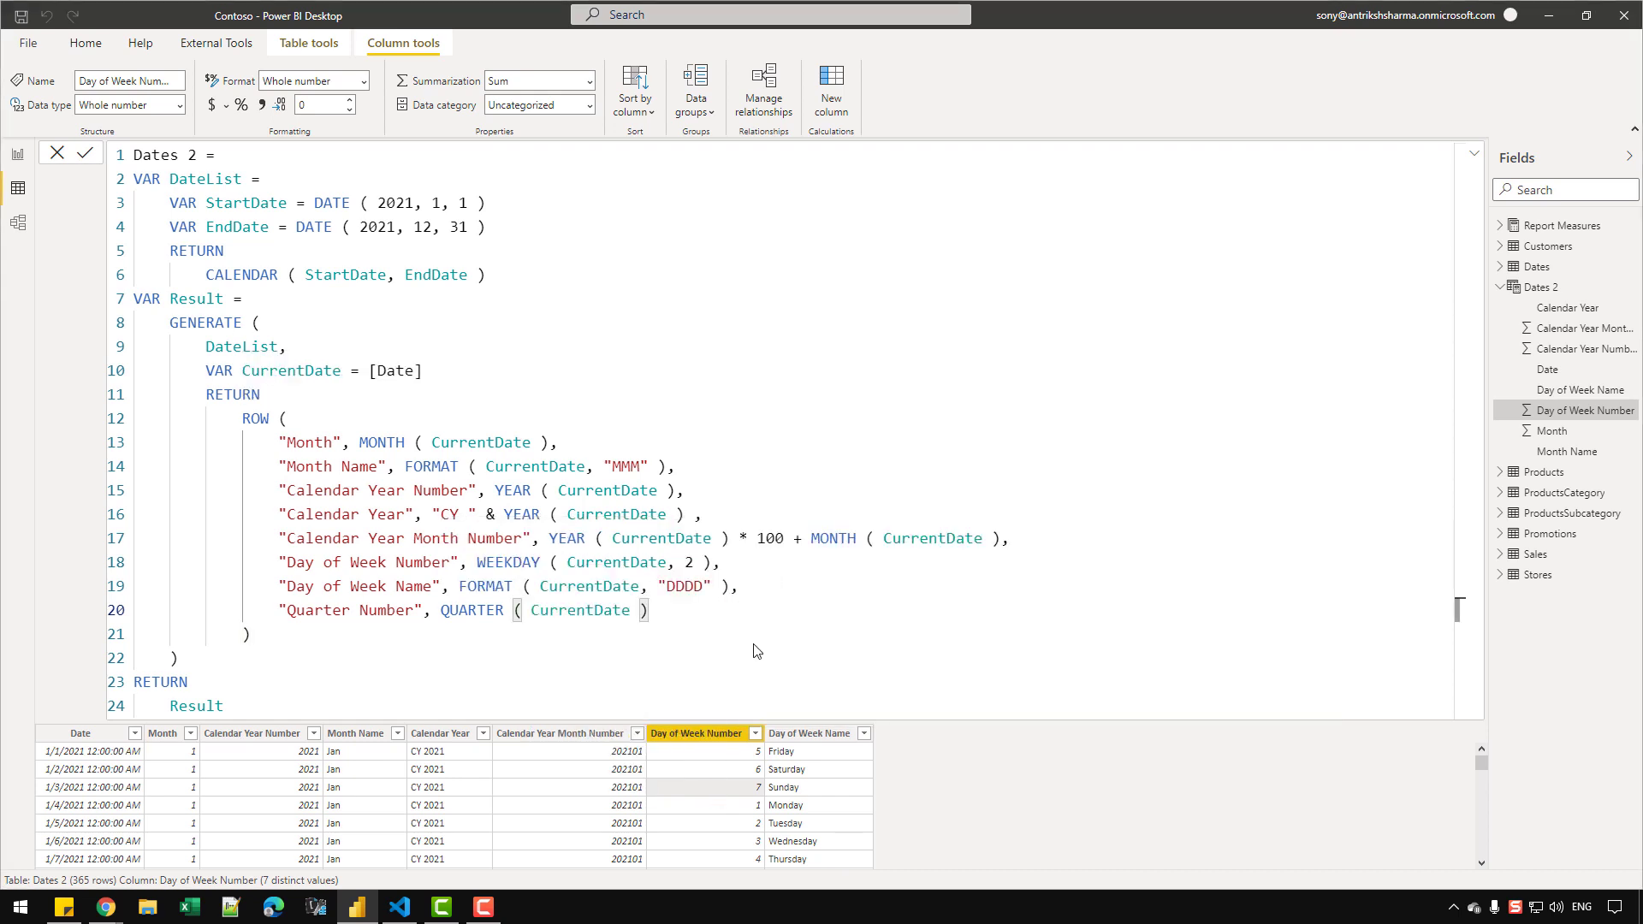
pyautogui.press('Return')
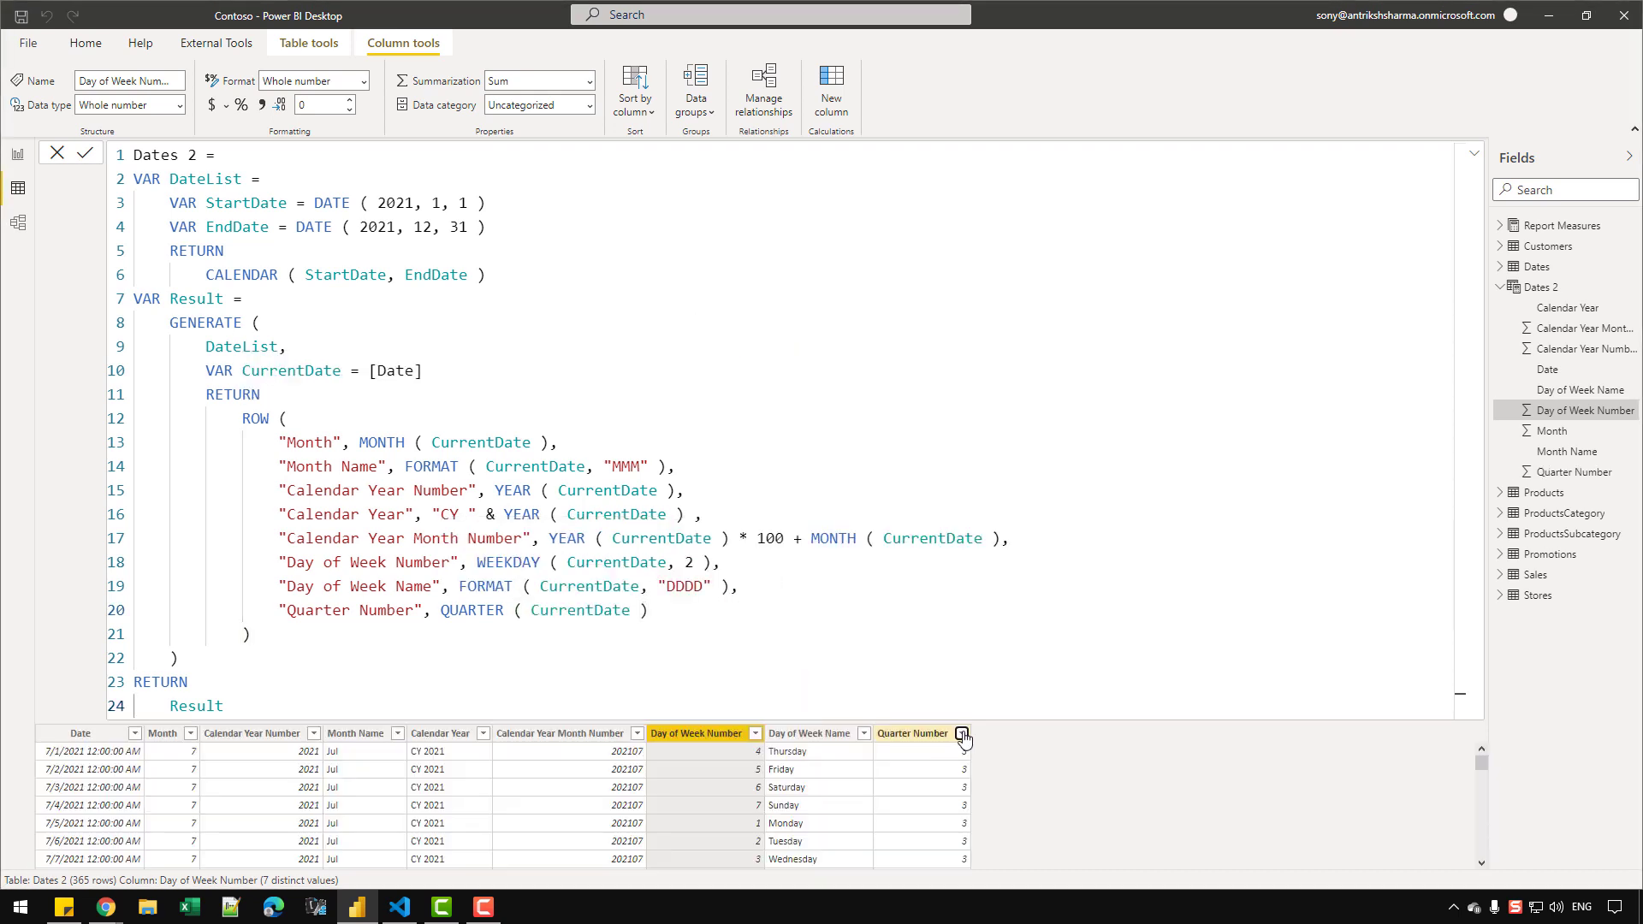
pyautogui.click(962, 734)
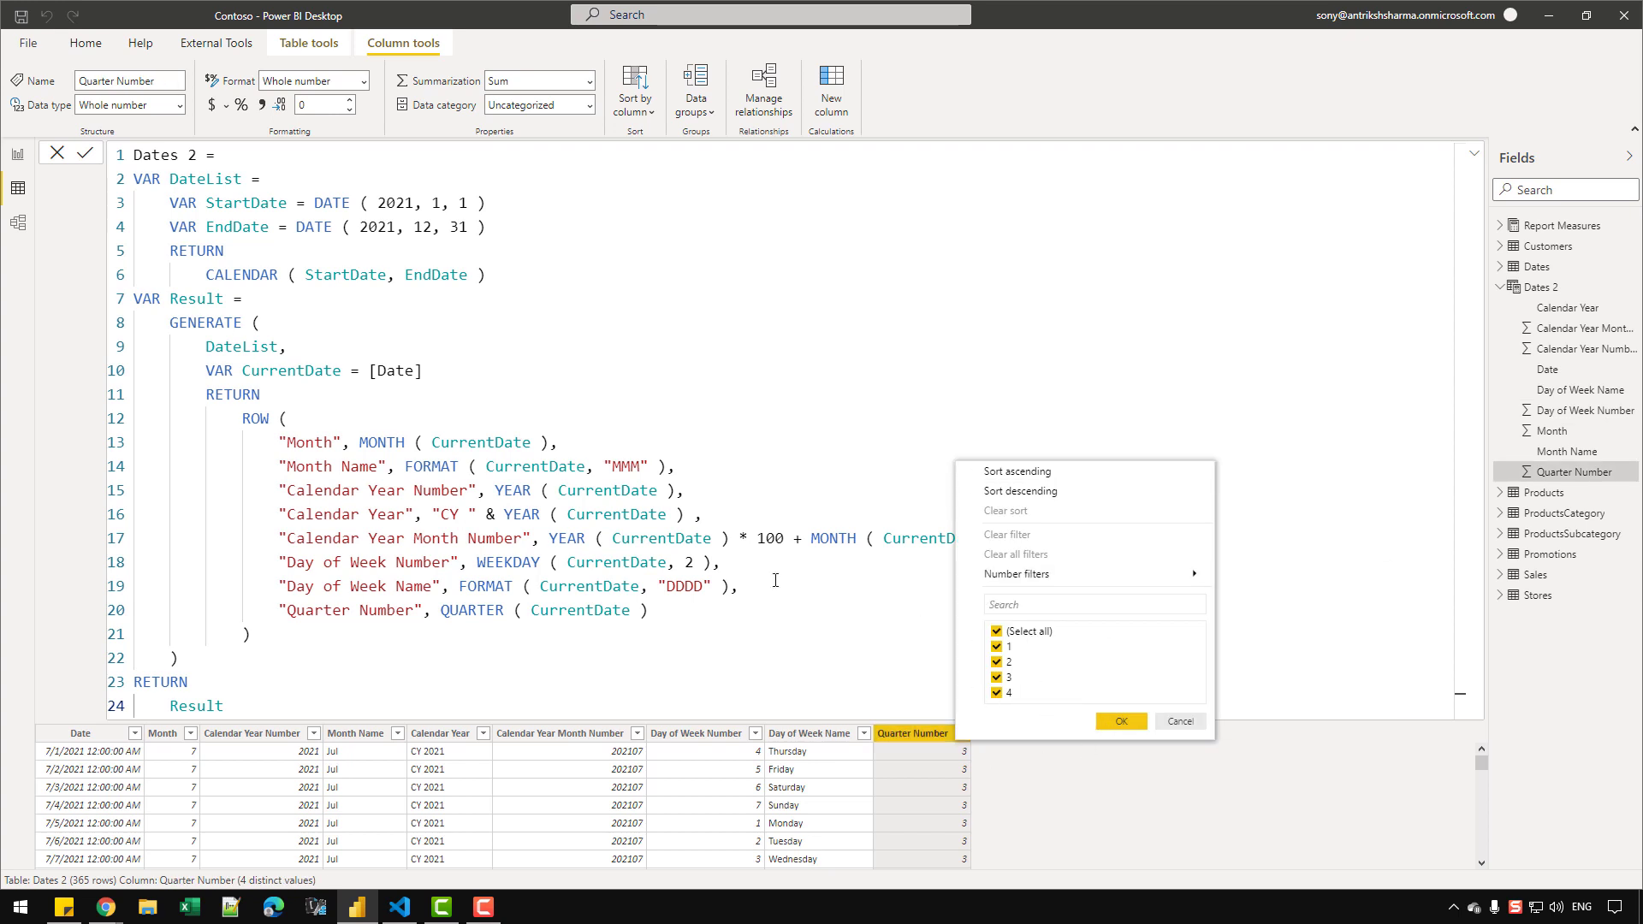
pyautogui.click(704, 612)
# Step: Add a Quarter Name column using FORMAT ( CurrentDate, "\QQ" )
pyautogui.write(',')
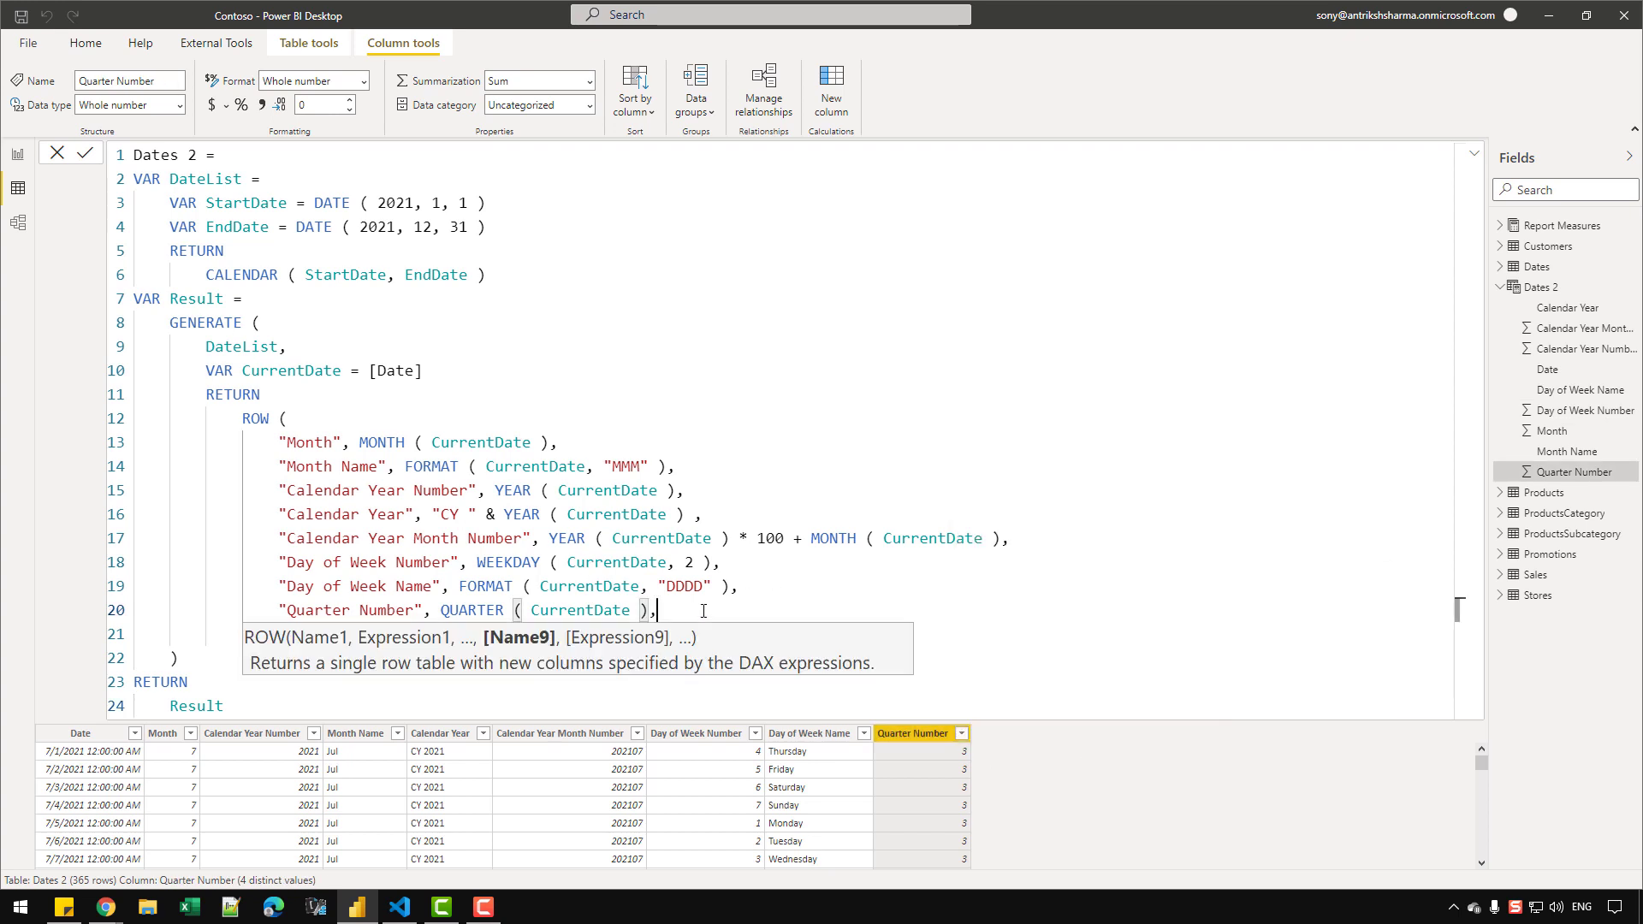
pyautogui.press('Return')
pyautogui.write('"')
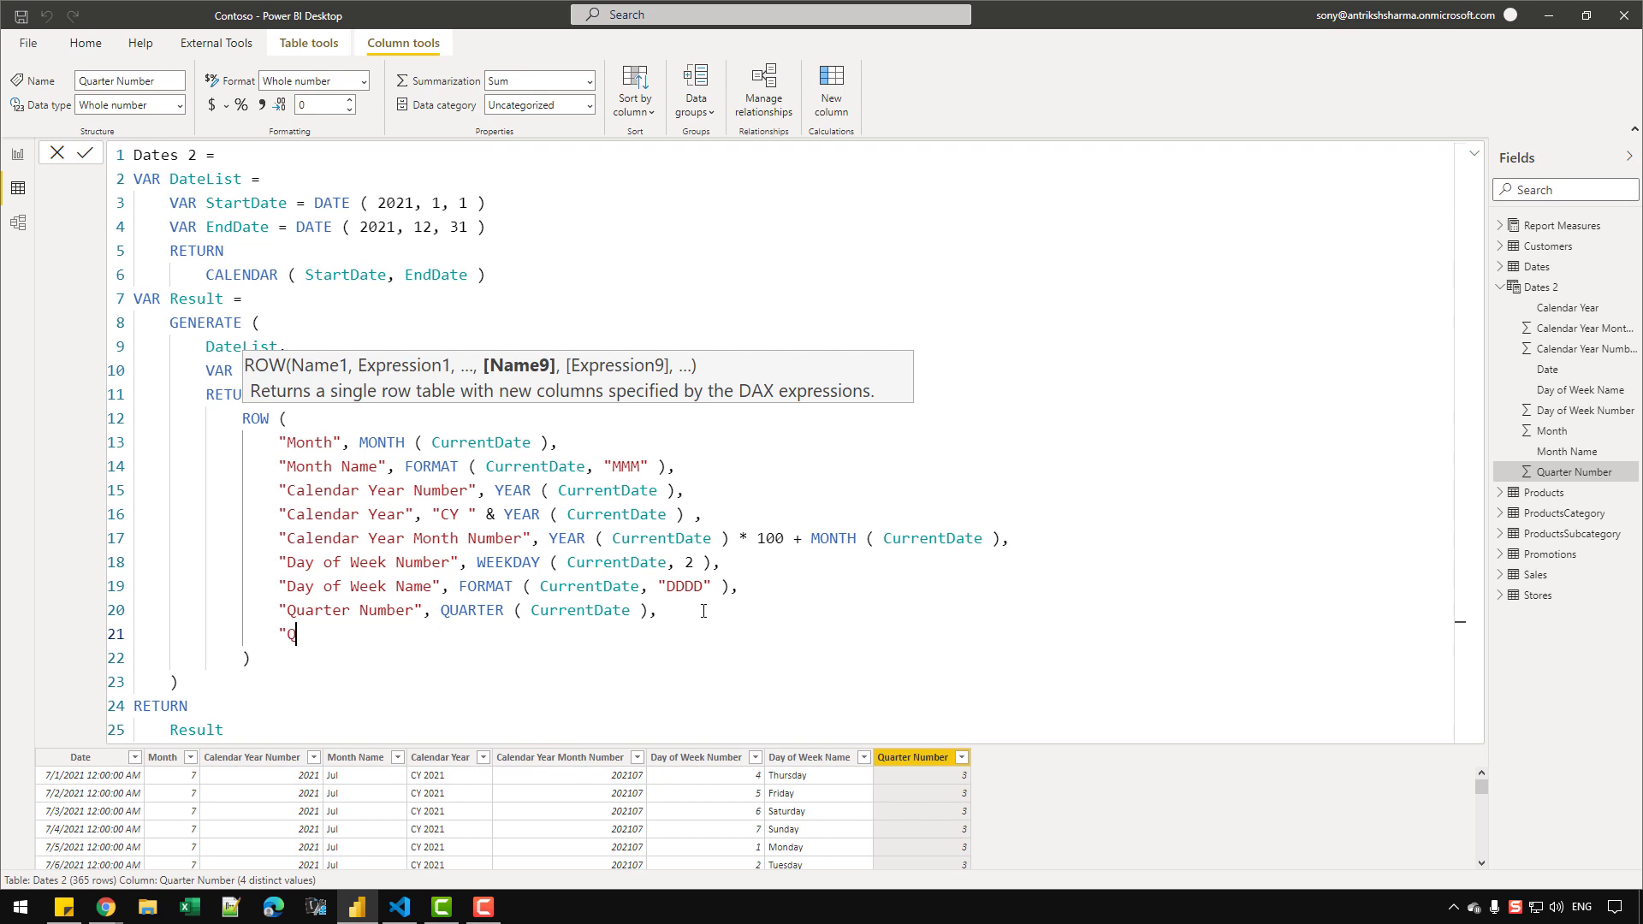
pyautogui.write('Quarter Name"')
pyautogui.press('BackSpace')
pyautogui.press('BackSpace')
pyautogui.write('FO')
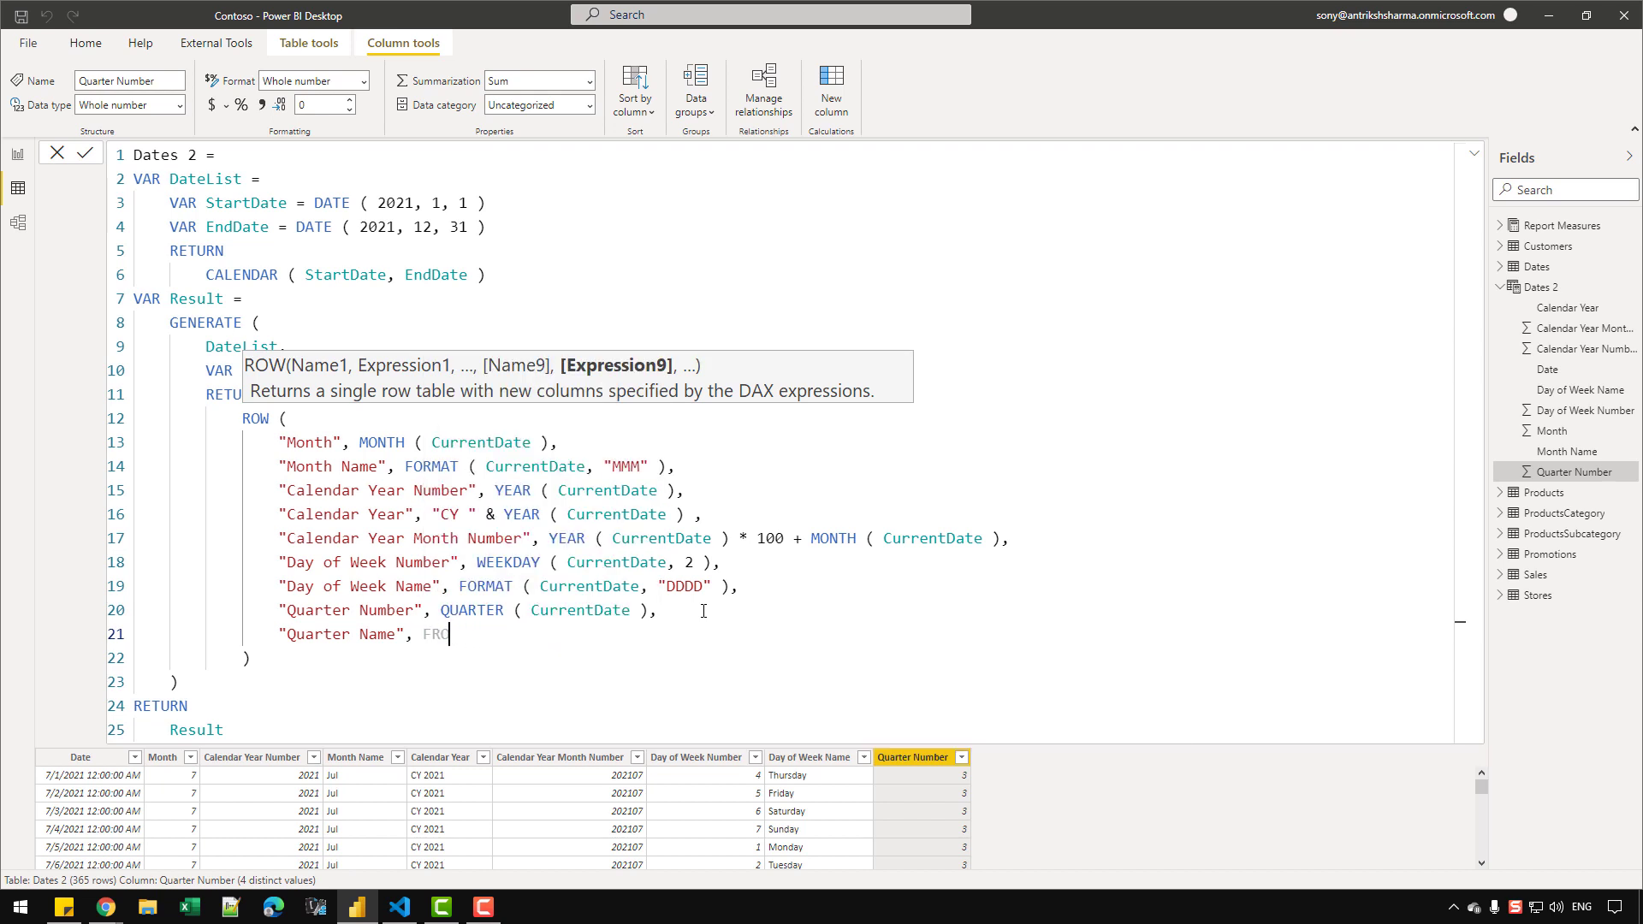
pyautogui.write('RMAT ( CURRENT')
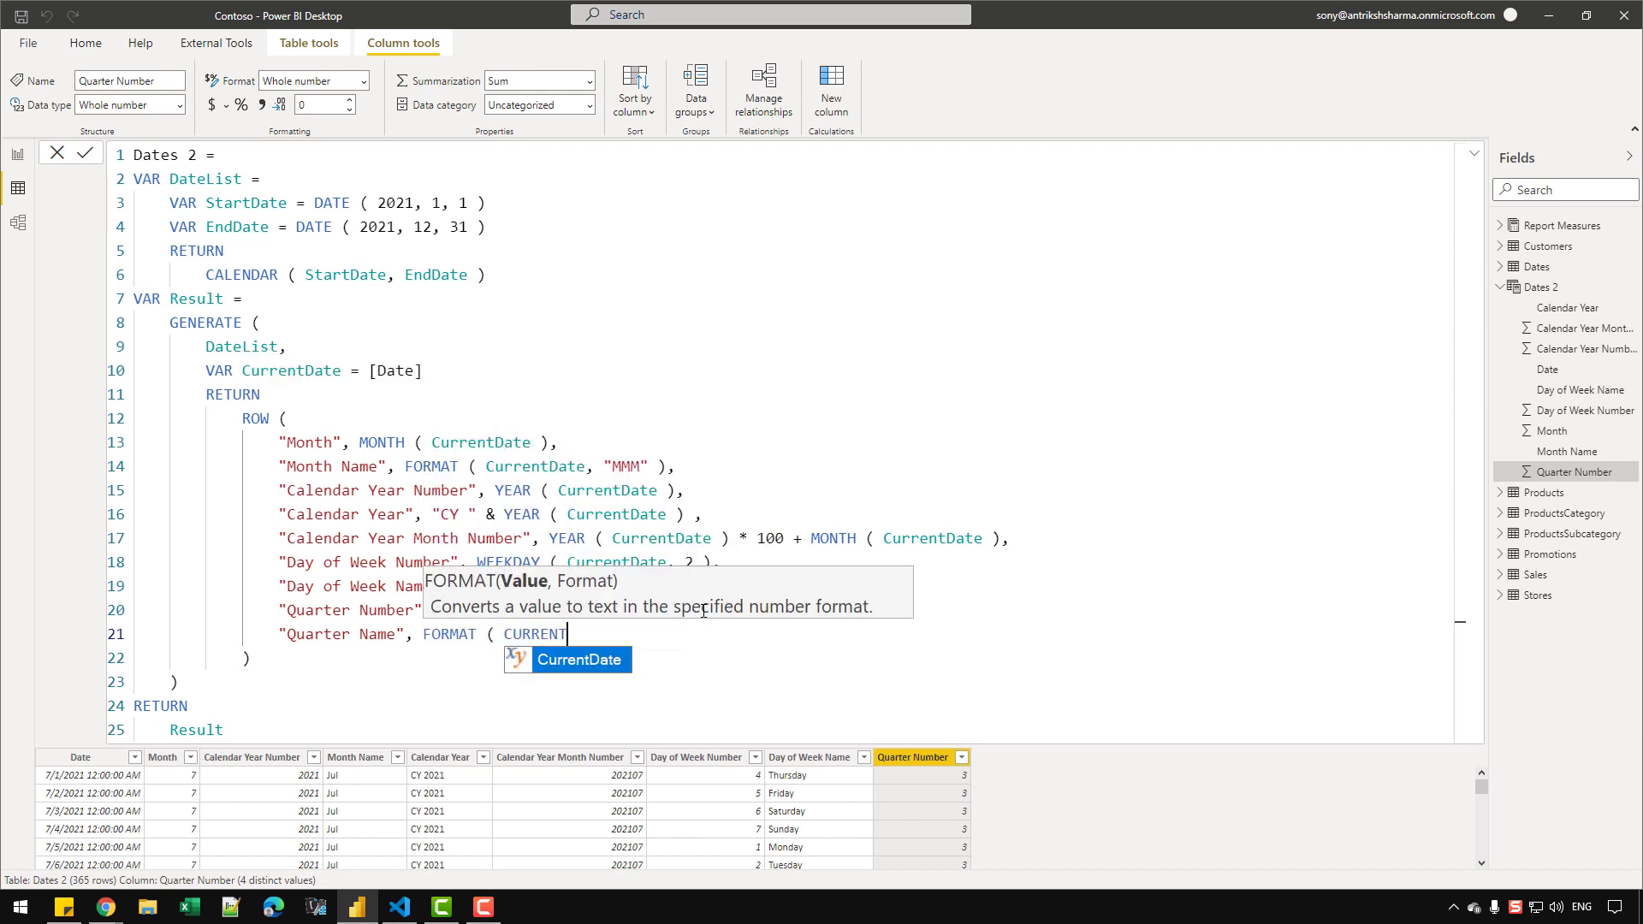
pyautogui.press('Tab')
pyautogui.write(',')
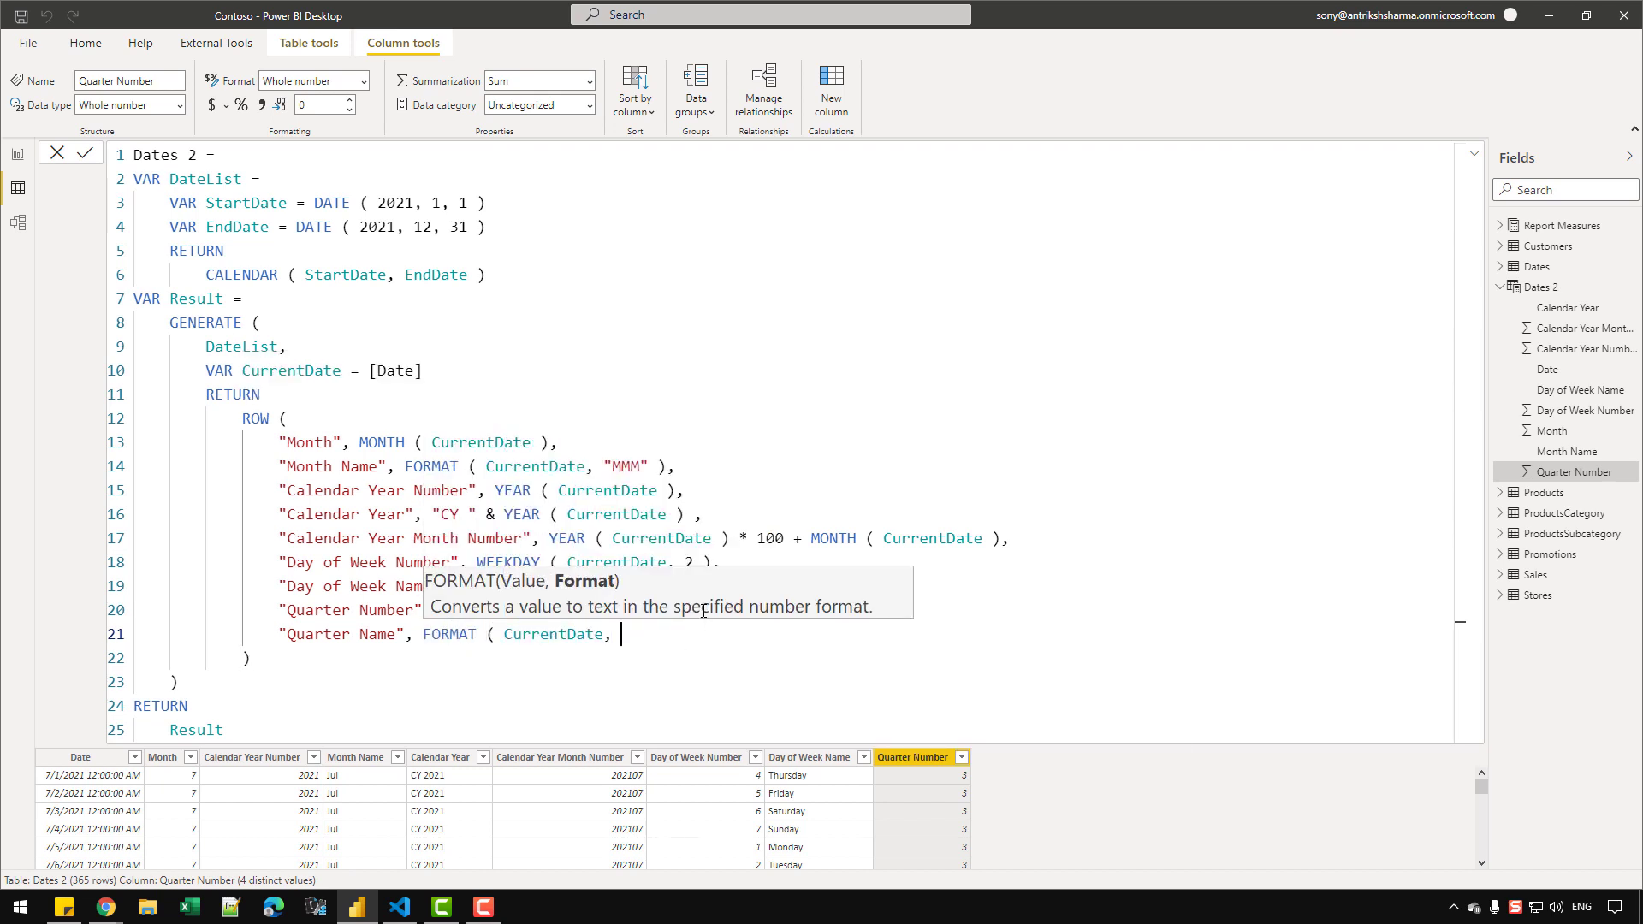
pyautogui.click(749, 496)
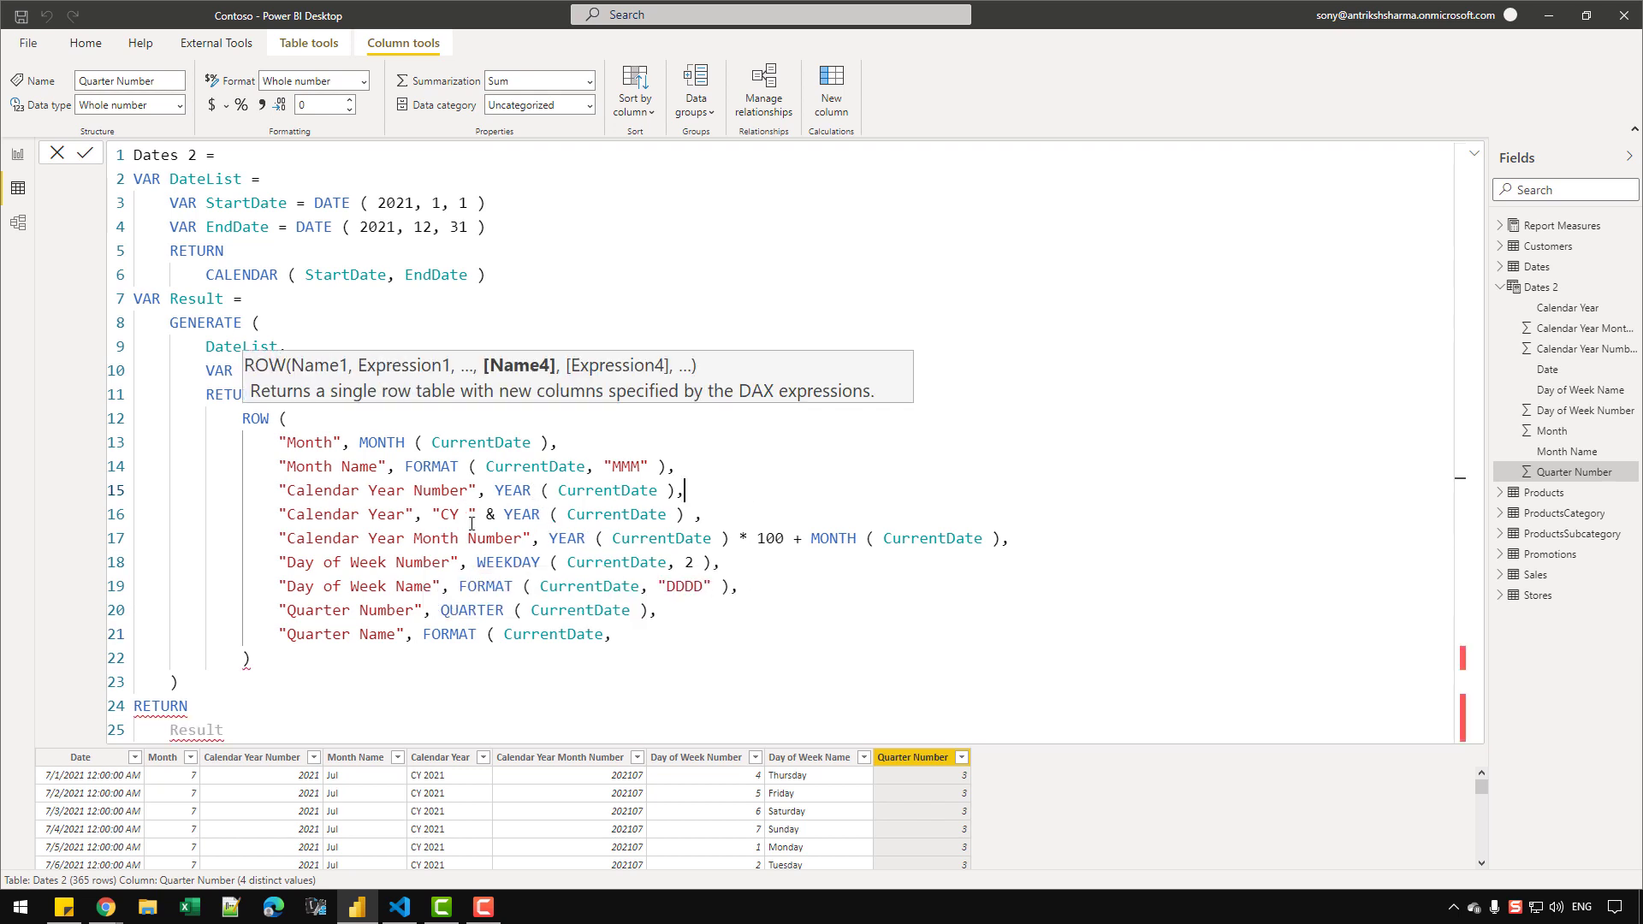
pyautogui.click(642, 633)
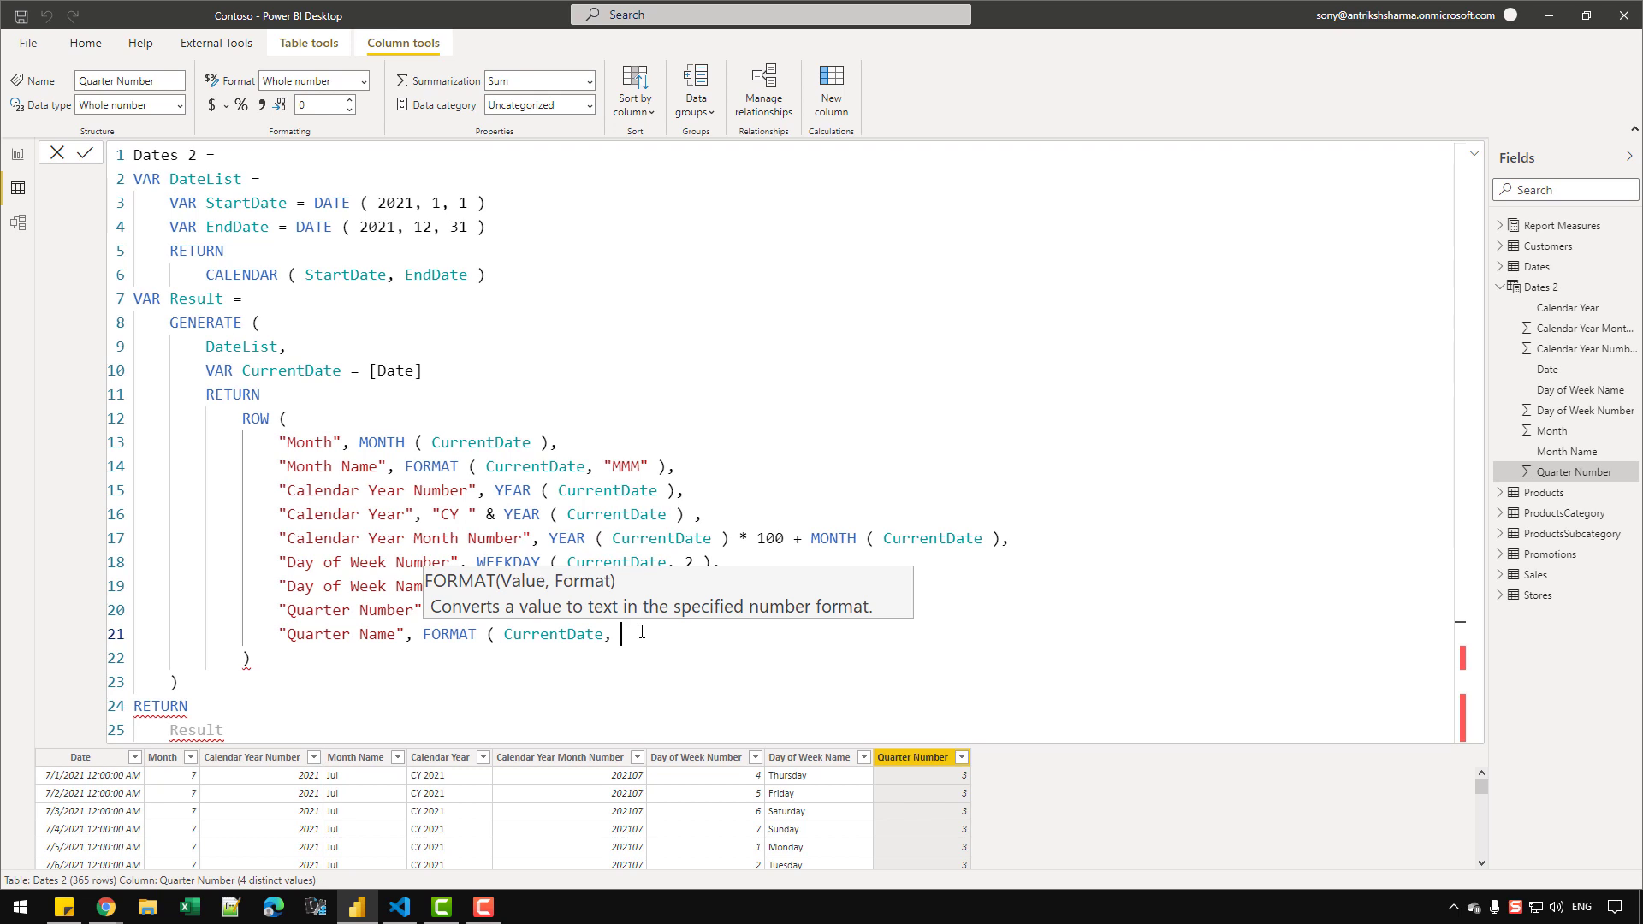
pyautogui.write('"\\')
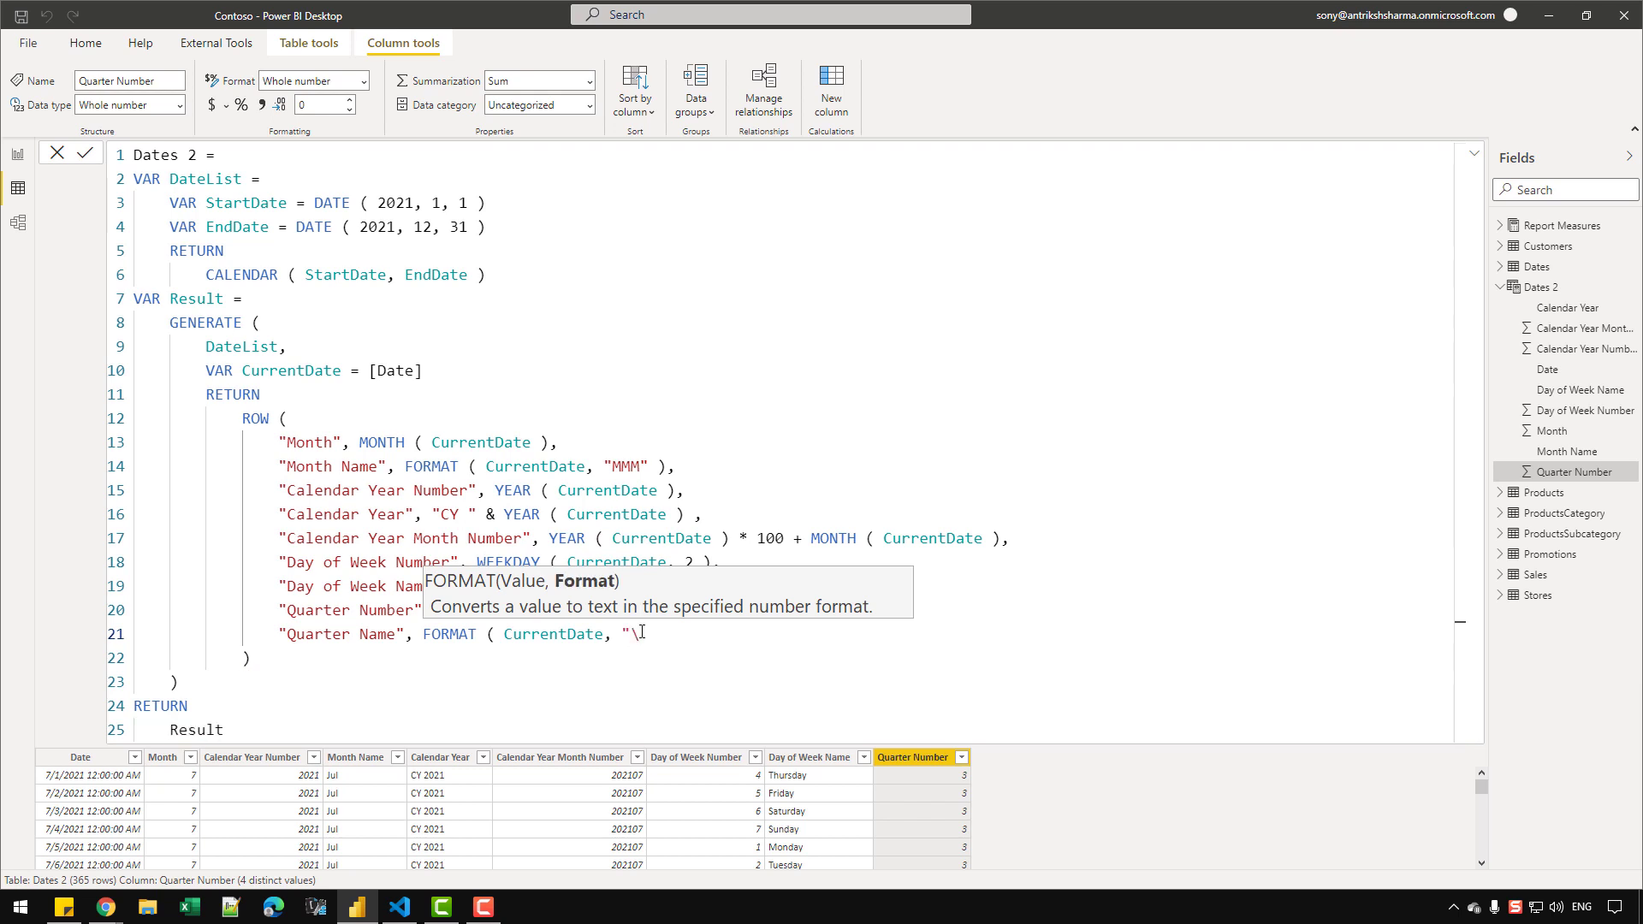
pyautogui.write('QQ" )')
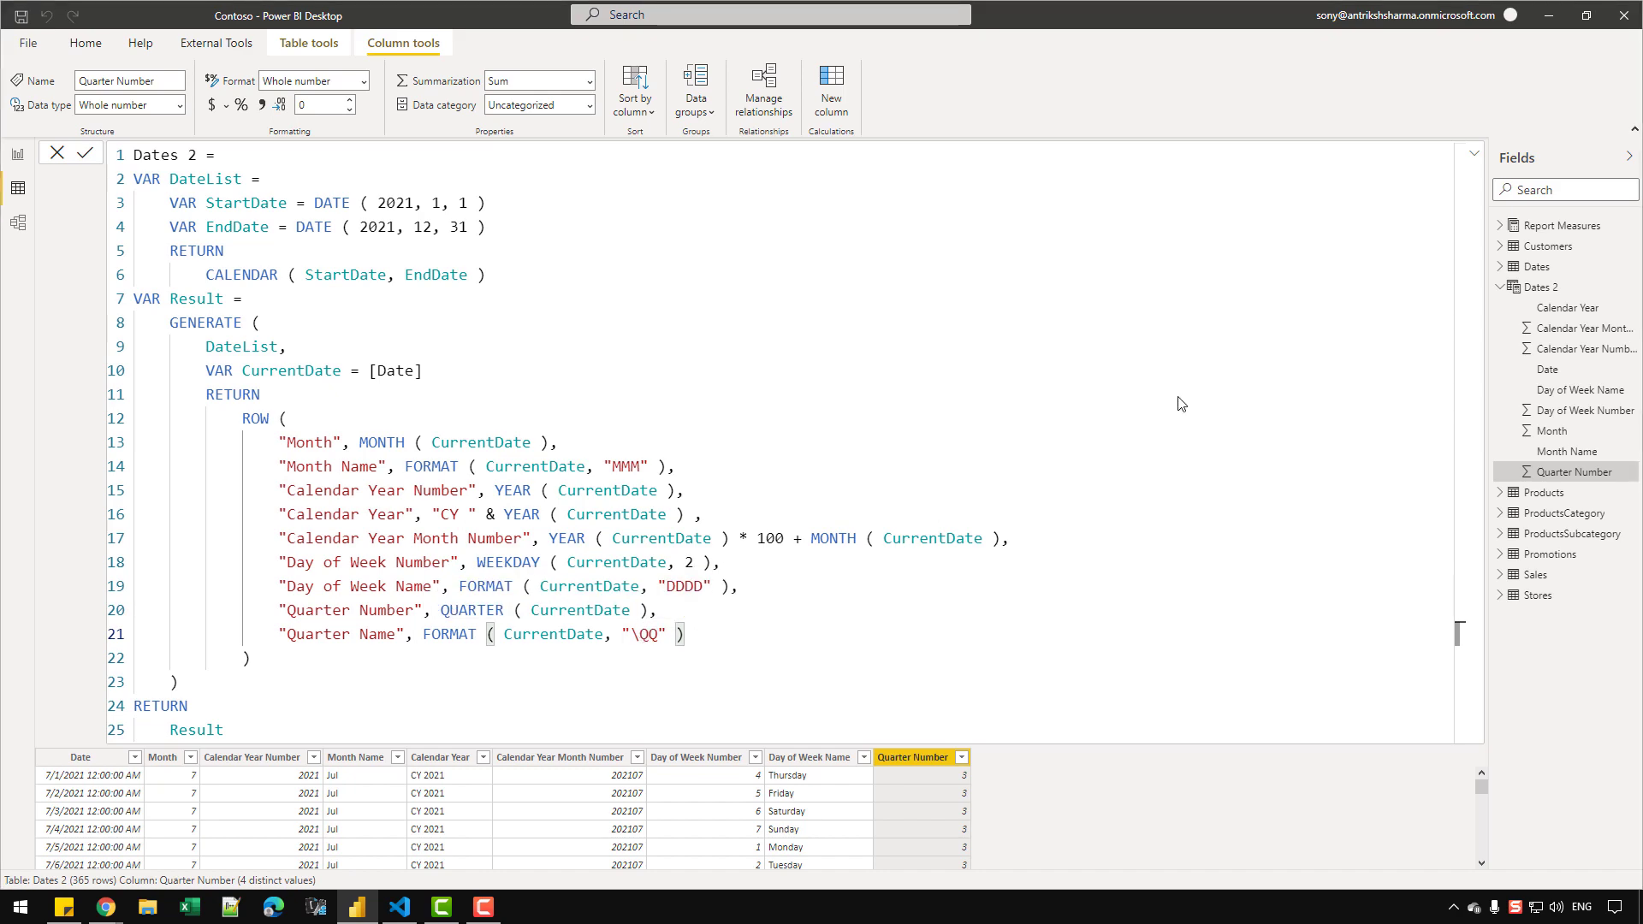
pyautogui.press('Return')
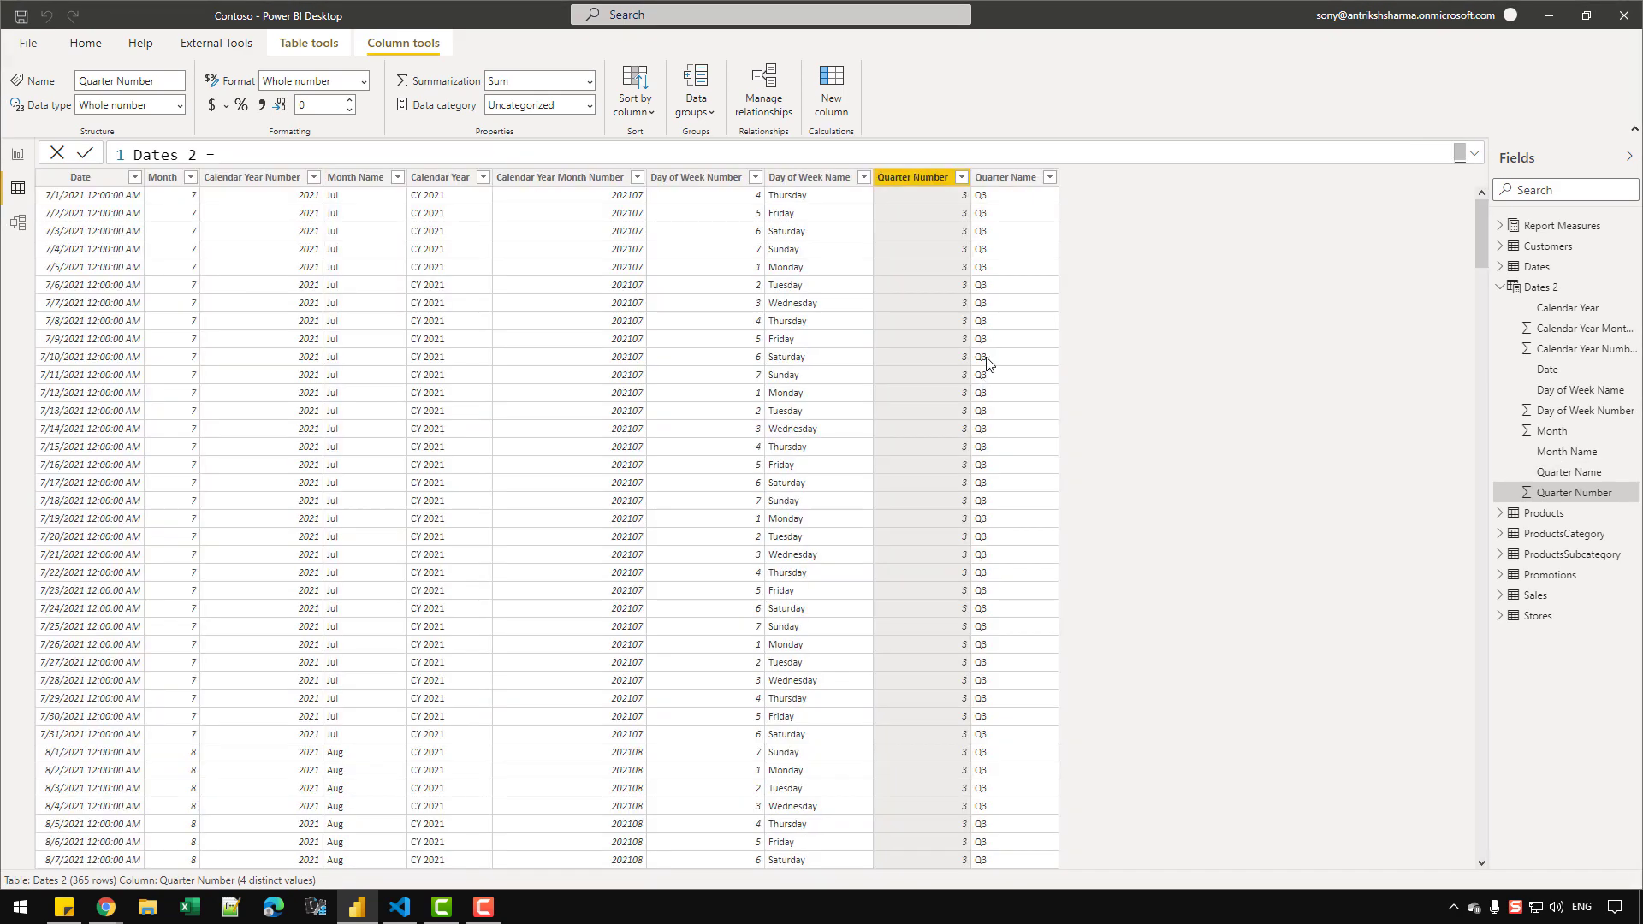
# Step: Confirm the Quarter Name column lists Q1 through Q4, then expand the formula again
pyautogui.click(1010, 177)
pyautogui.click(1050, 177)
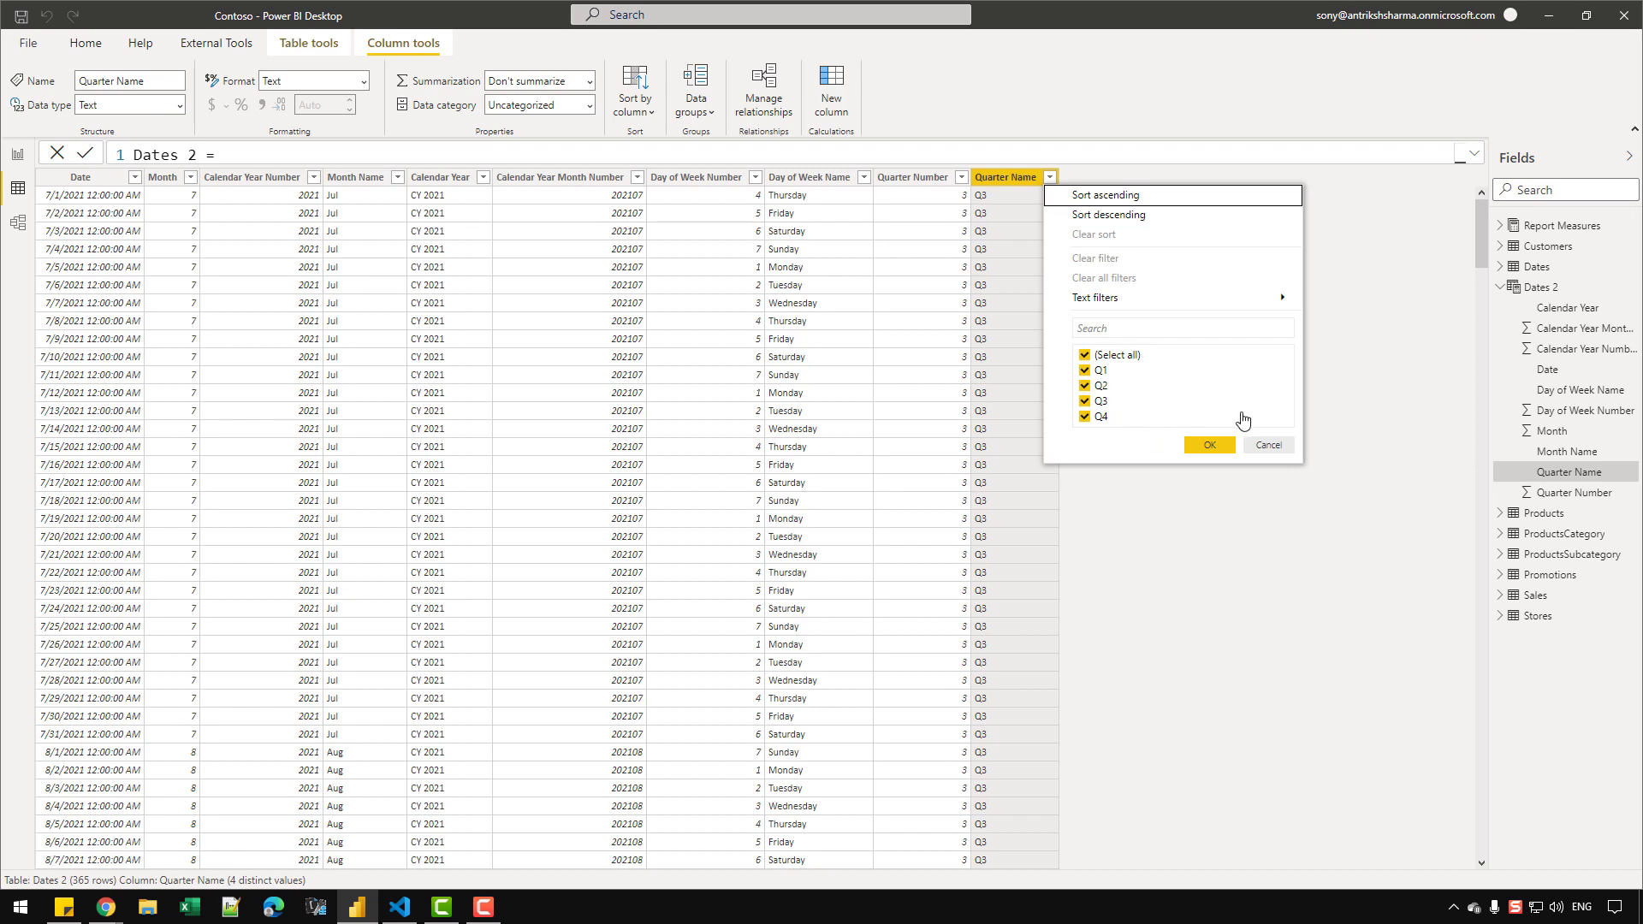
pyautogui.click(1209, 445)
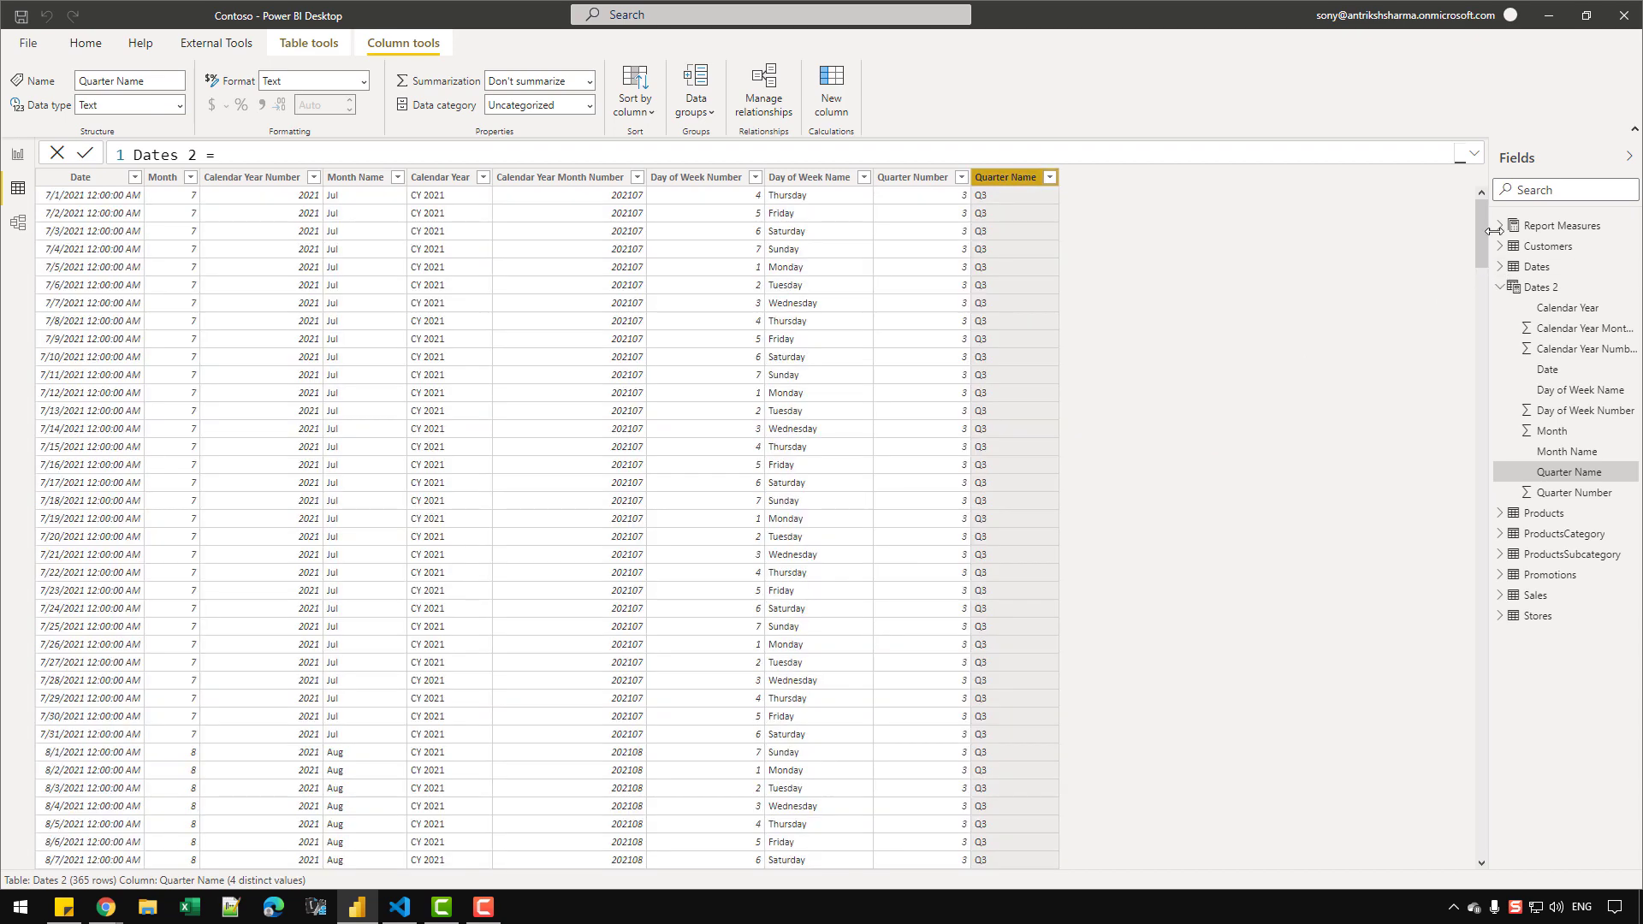
pyautogui.click(1473, 153)
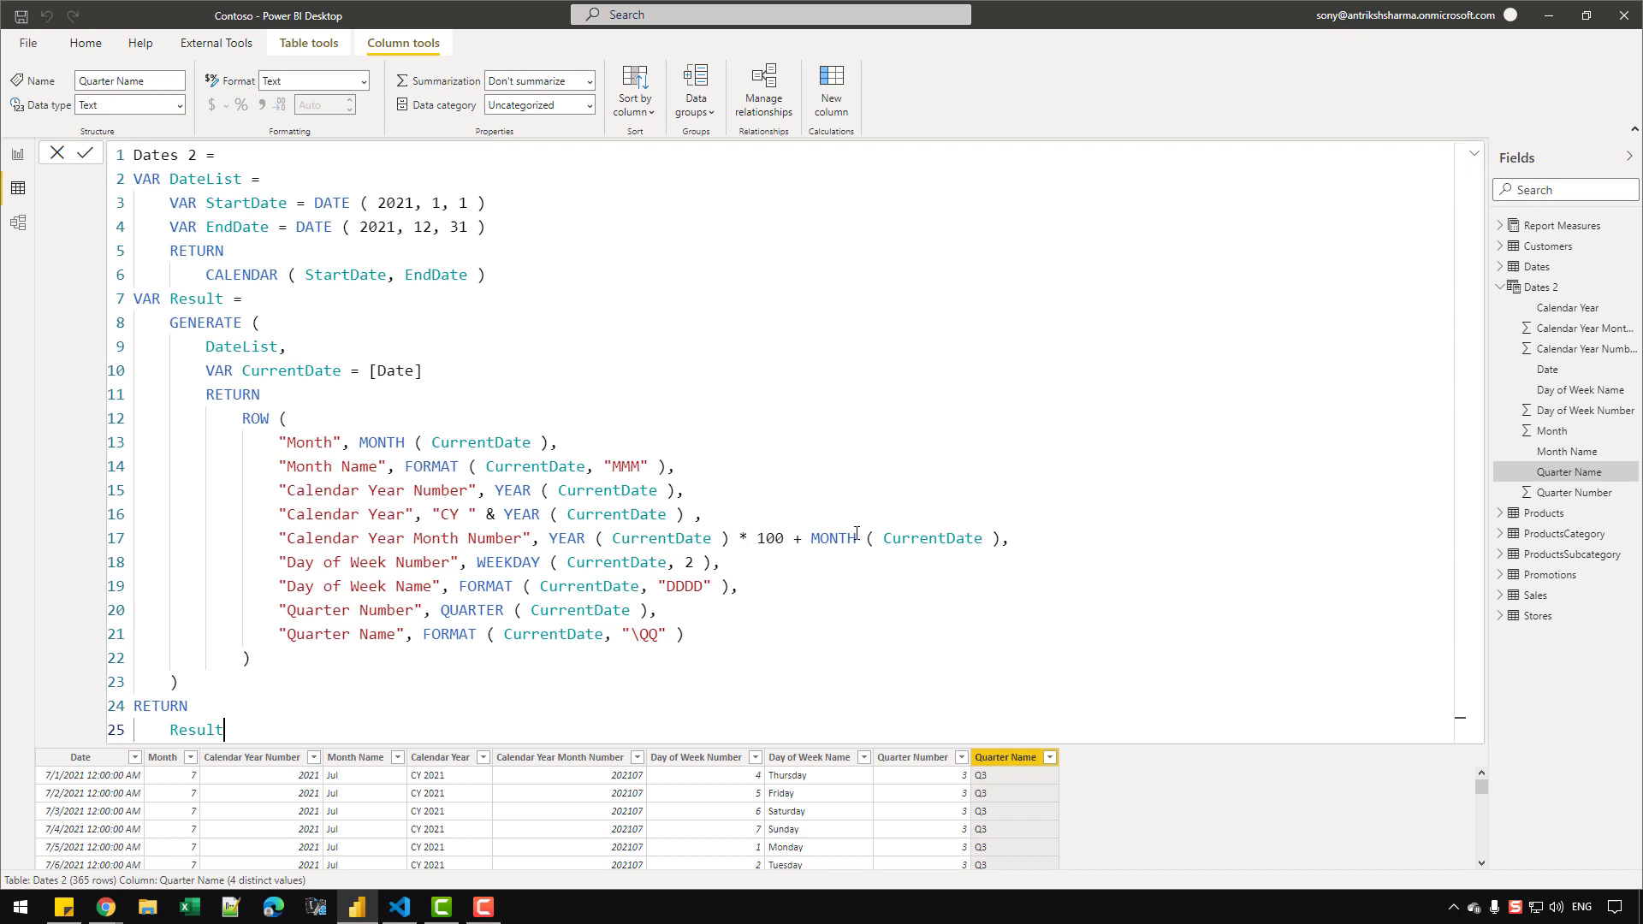
# Step: Start a Calendar Year Quarter Number line with YEAR ( CurrentDate ), modelled on the month version
pyautogui.click(819, 634)
pyautogui.moveTo(278, 541); pyautogui.dragTo(605, 541)
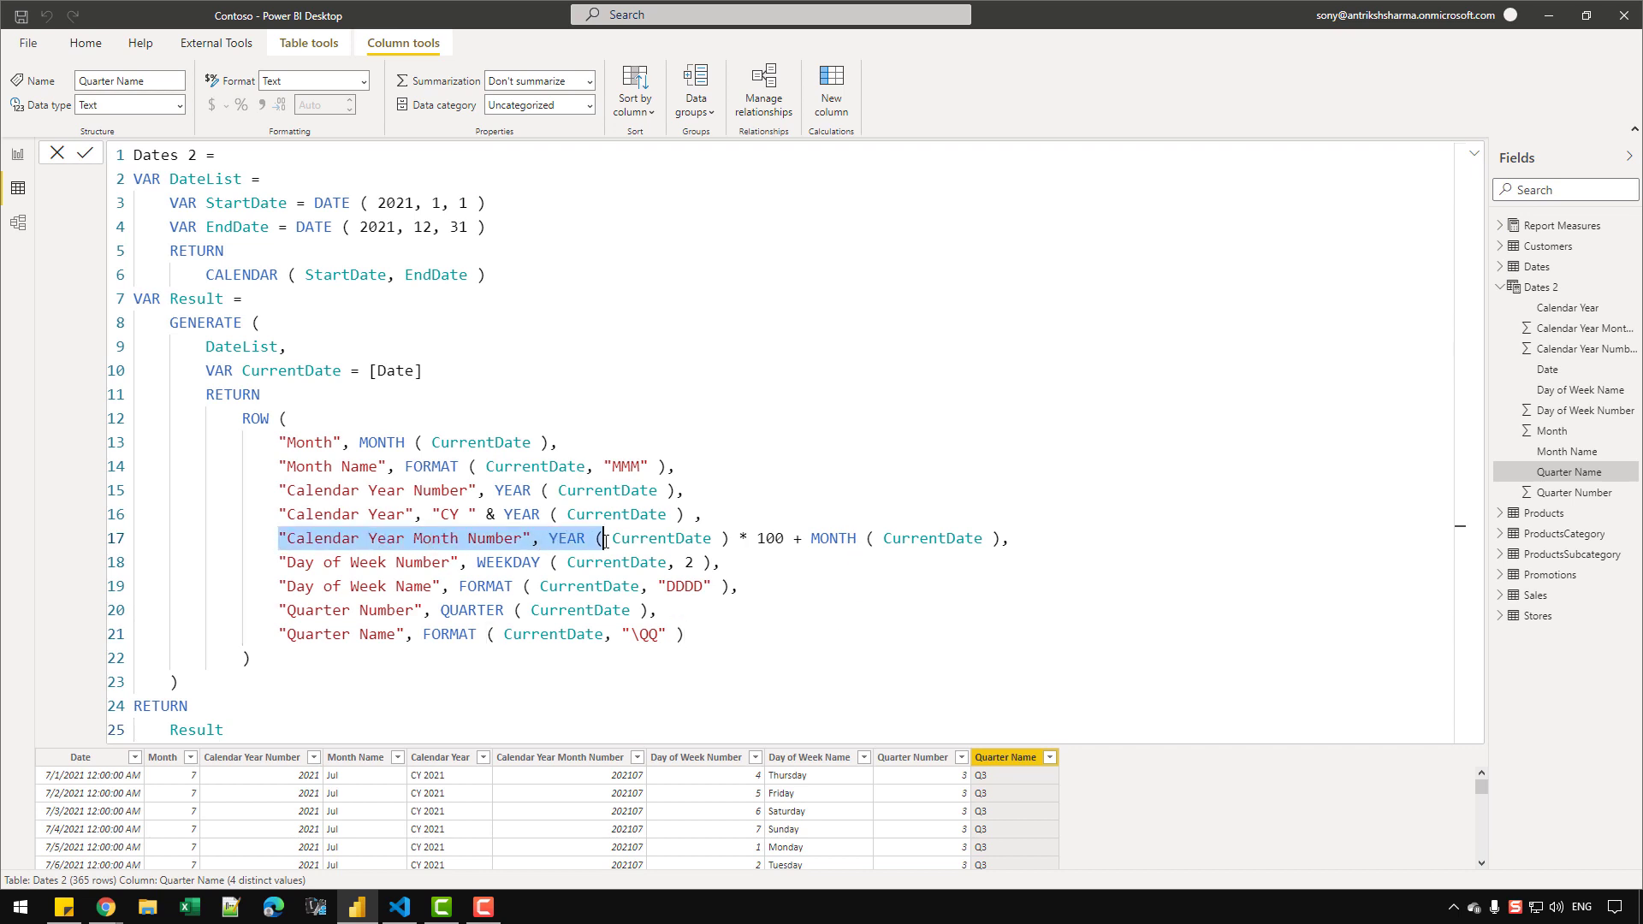
pyautogui.click(715, 633)
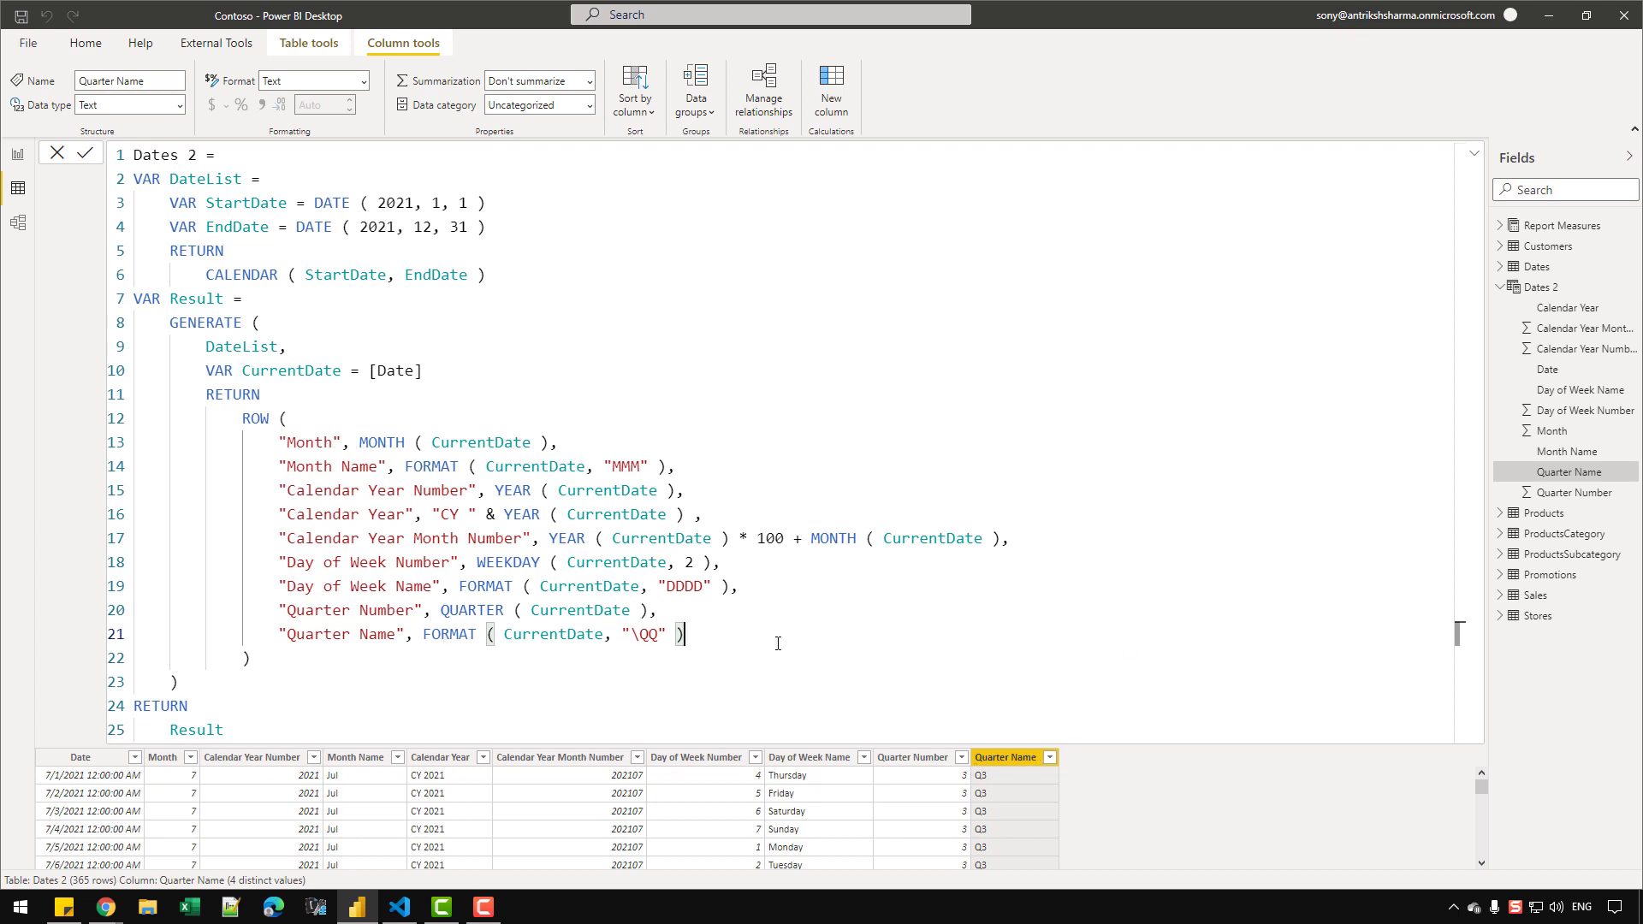
pyautogui.press('Return')
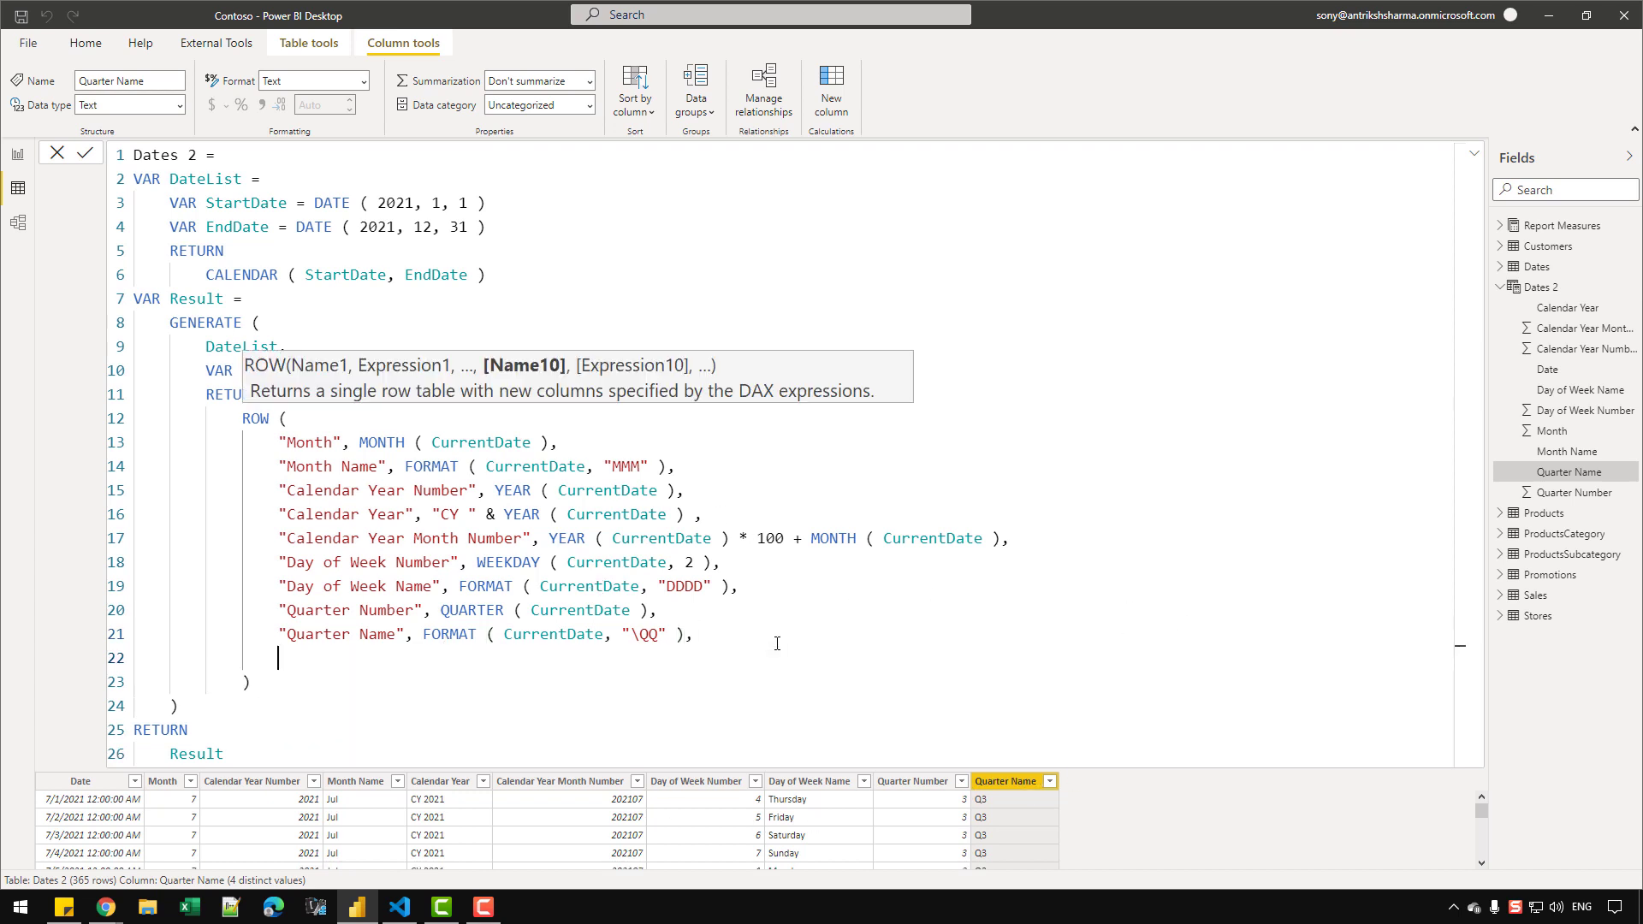
pyautogui.write('"Calendar Year Quarte')
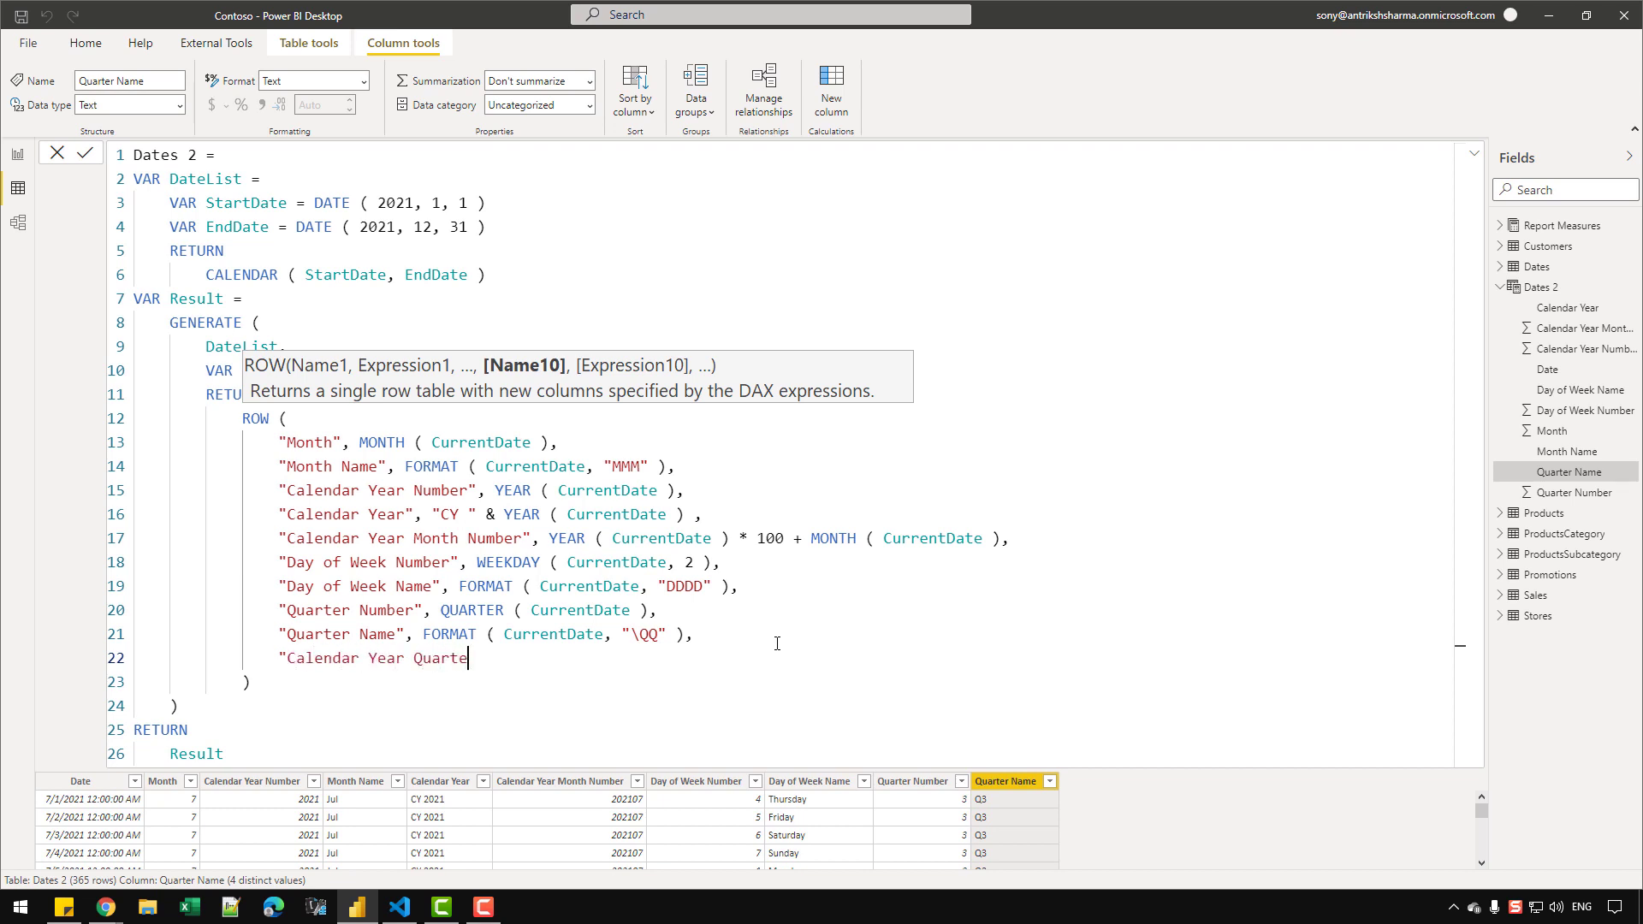
pyautogui.write('r Number", ')
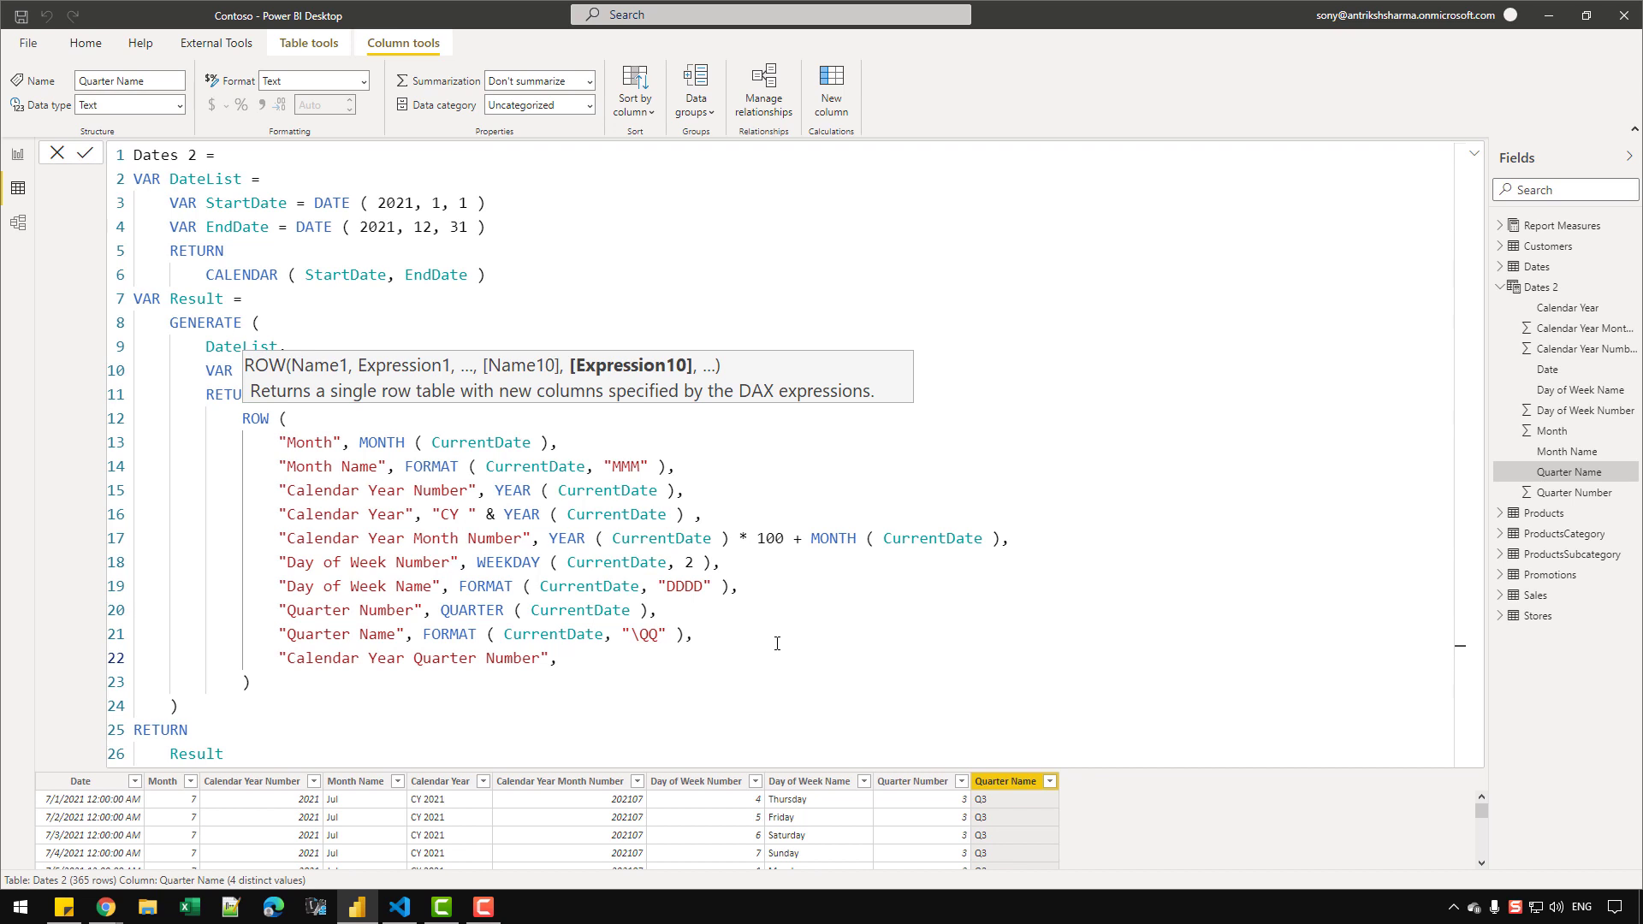
pyautogui.write('YE')
pyautogui.press('Tab')
pyautogui.write('( CURREN')
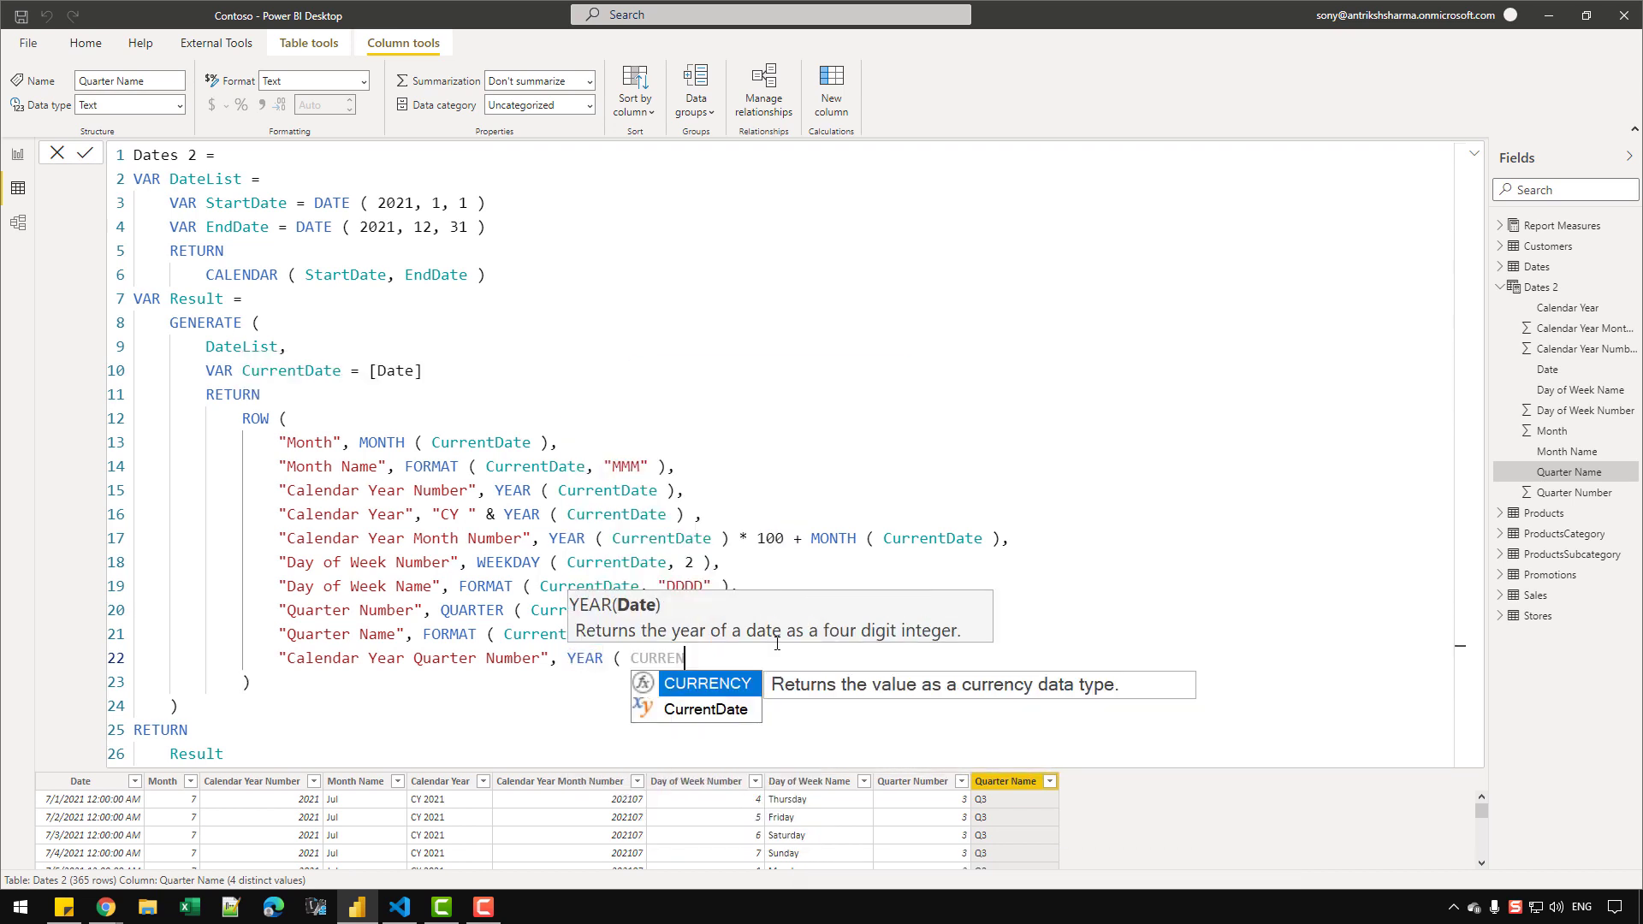
pyautogui.write('T')
pyautogui.press('Tab')
# Step: Complete it as YEAR ( CurrentDate ) * 10 + QUARTER ( CurrentDate ) and commit
pyautogui.write(',')
pyautogui.press('BackSpace')
pyautogui.write(') * 10 +')
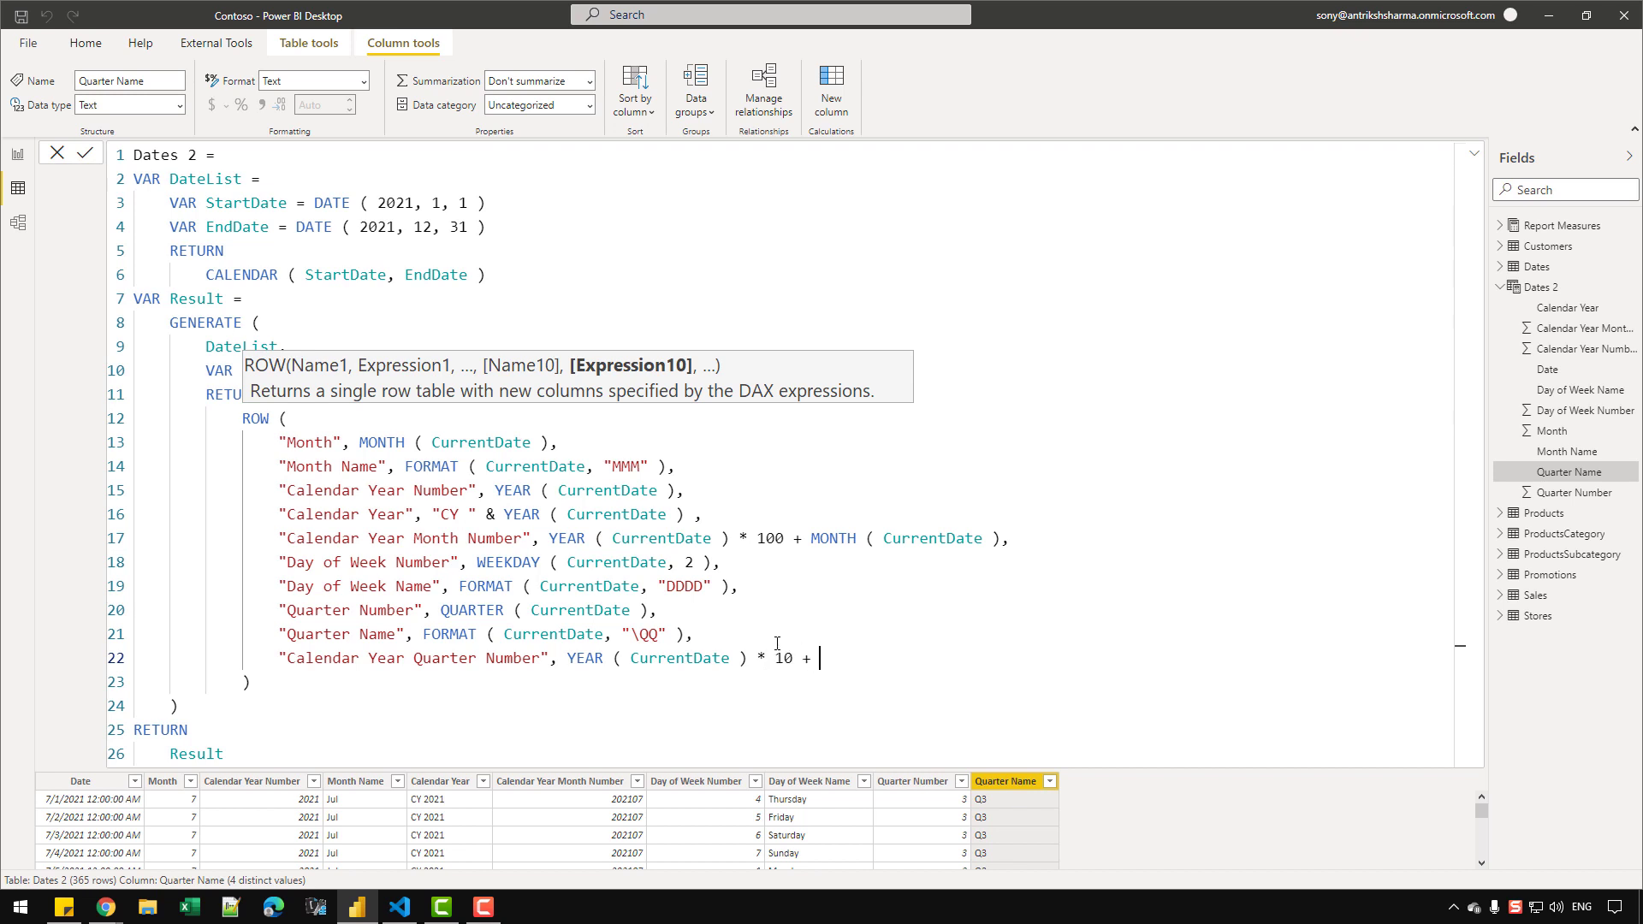
pyautogui.write(' QUART')
pyautogui.press('Tab')
pyautogui.write('( ')
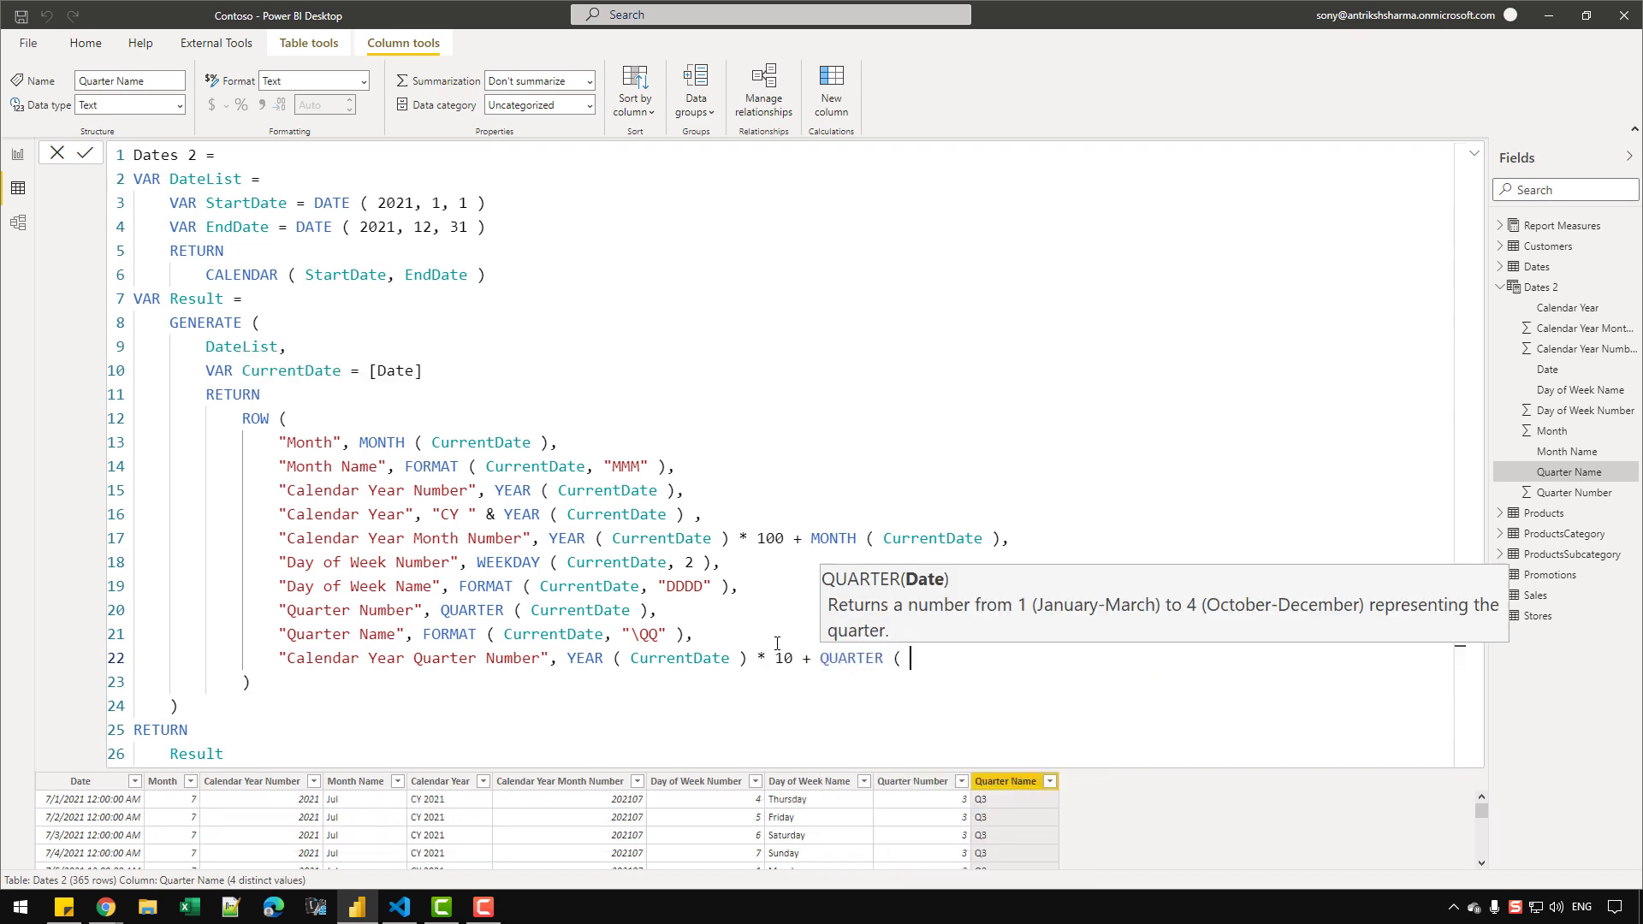
pyautogui.write('CURRENT')
pyautogui.press('Tab')
pyautogui.write(')')
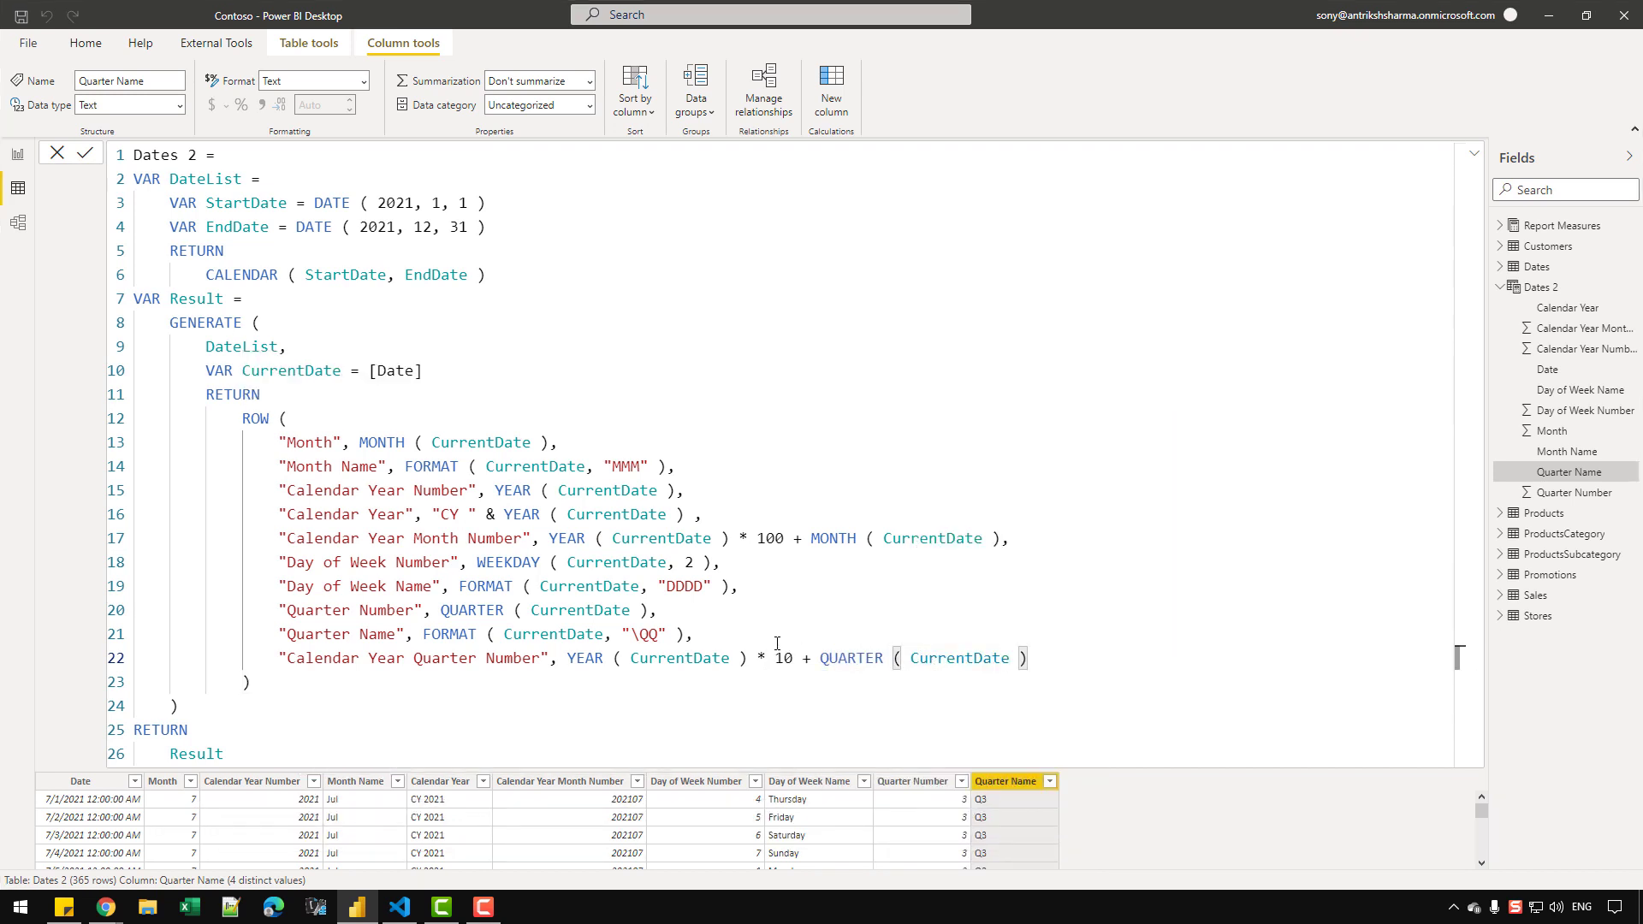
pyautogui.press('Return')
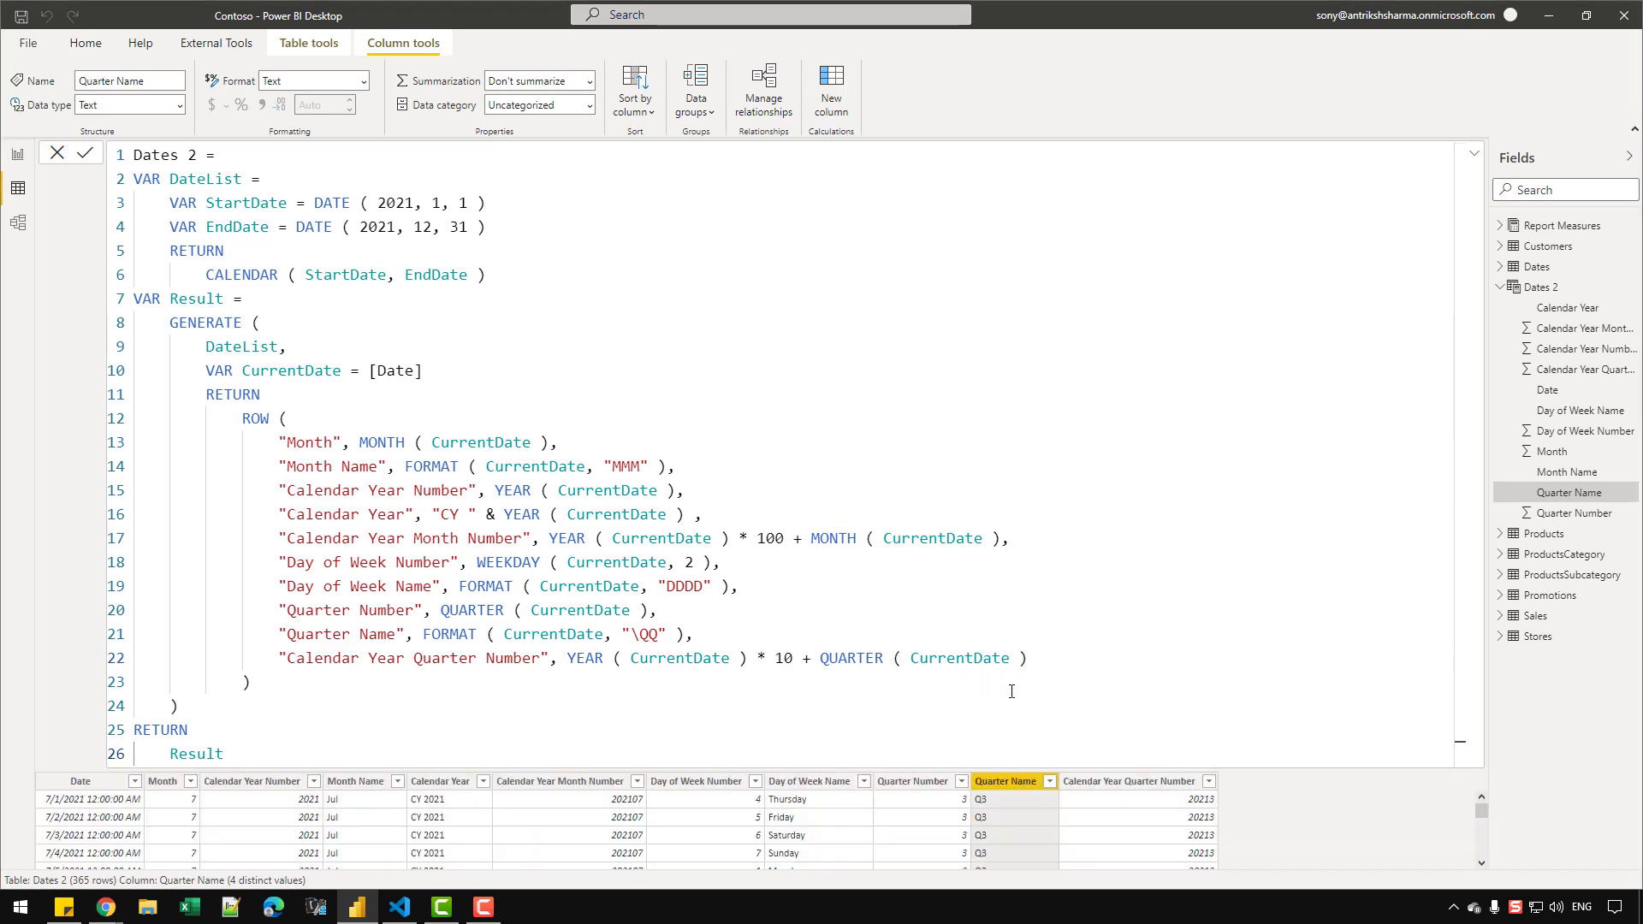
# Step: Verify year-quarter codes 20211–20214 in the column's value list
pyautogui.click(1475, 155)
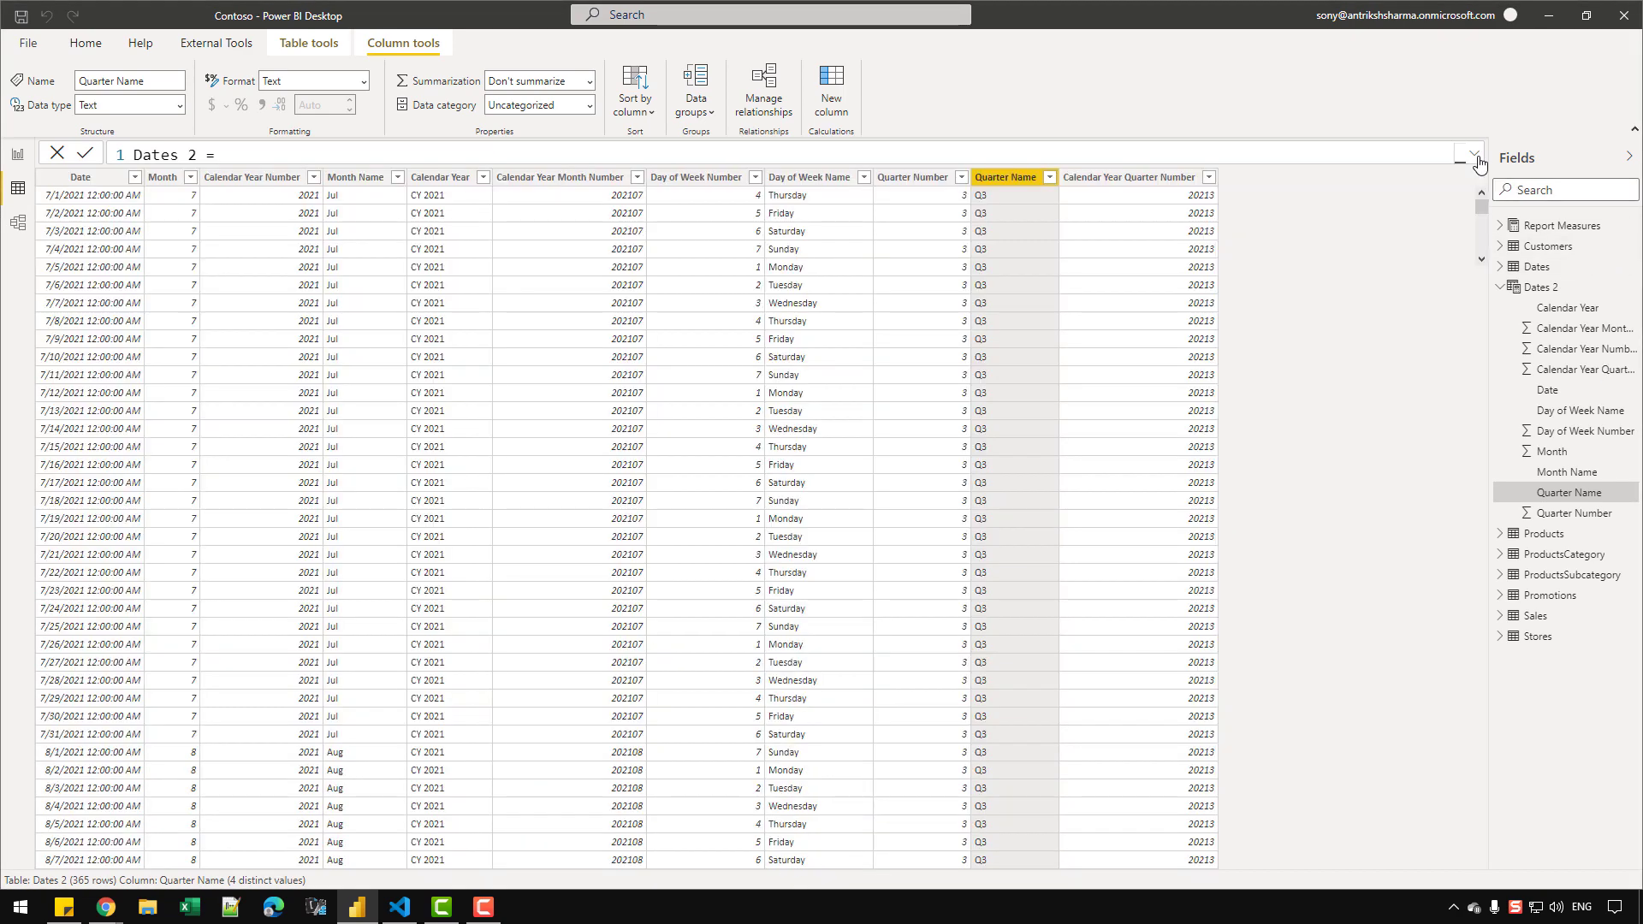
pyautogui.click(1138, 177)
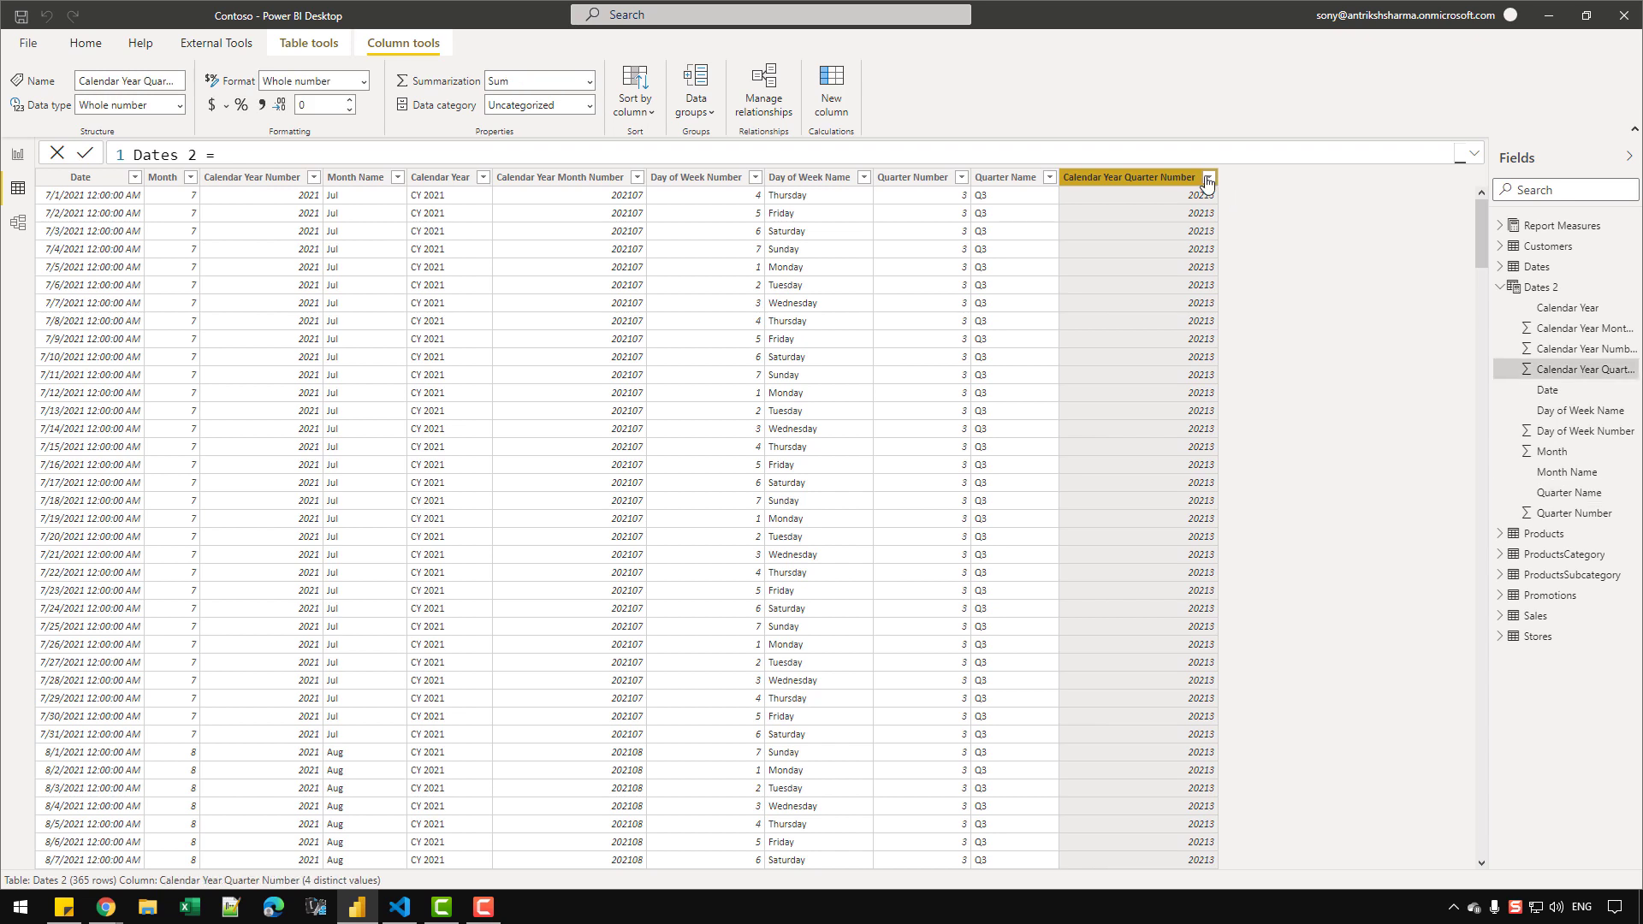
pyautogui.click(1208, 178)
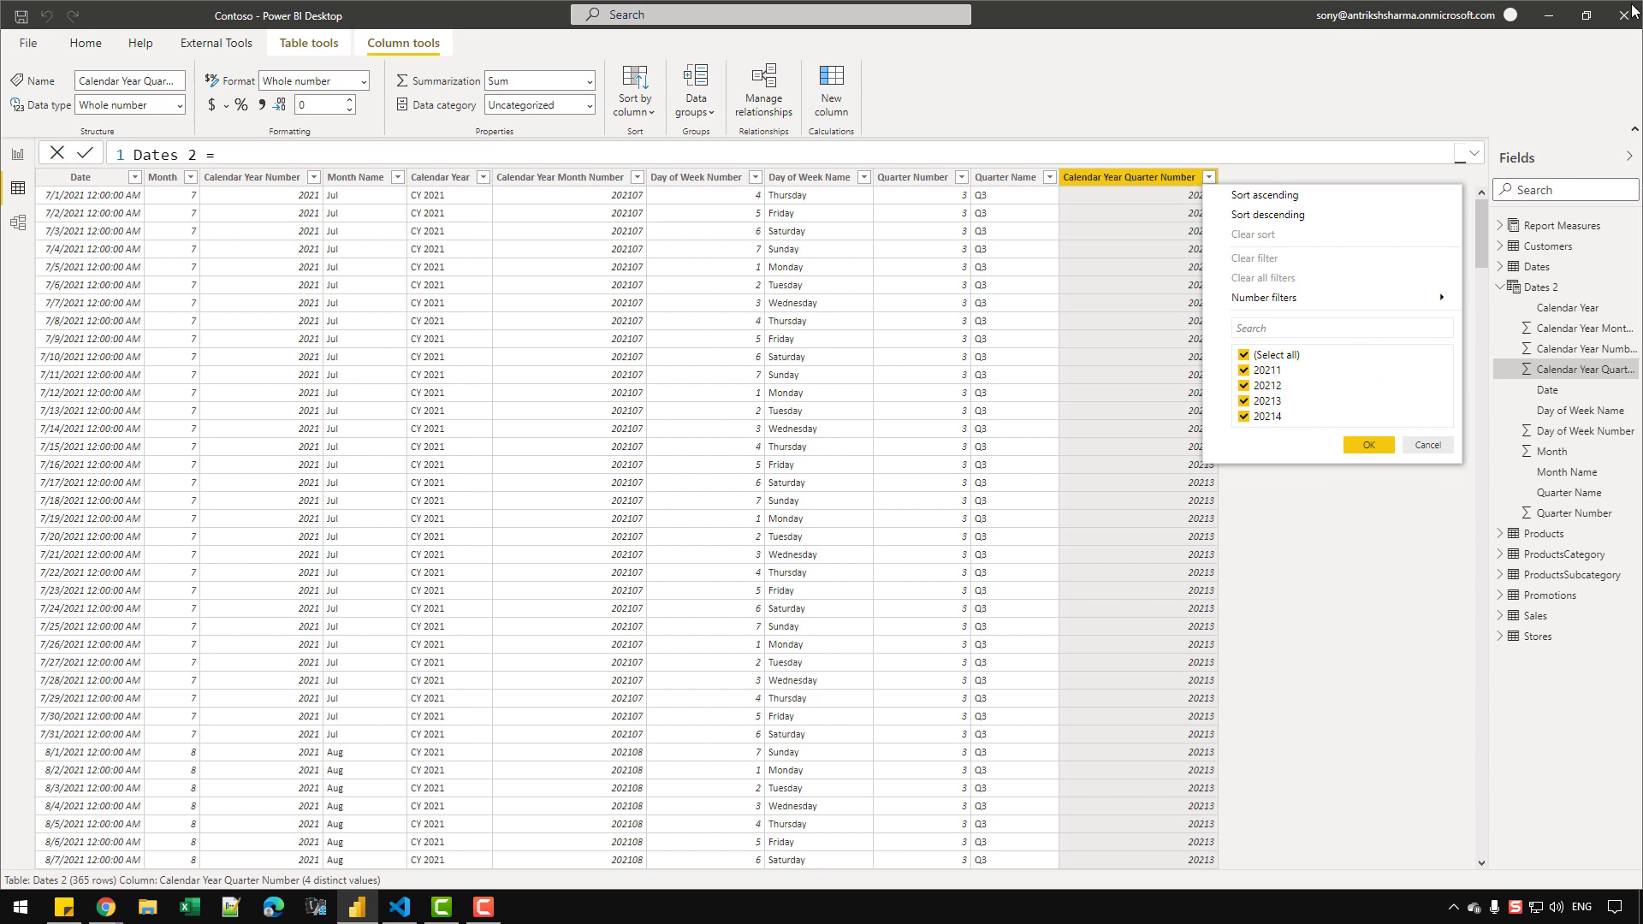
pyautogui.click(1369, 445)
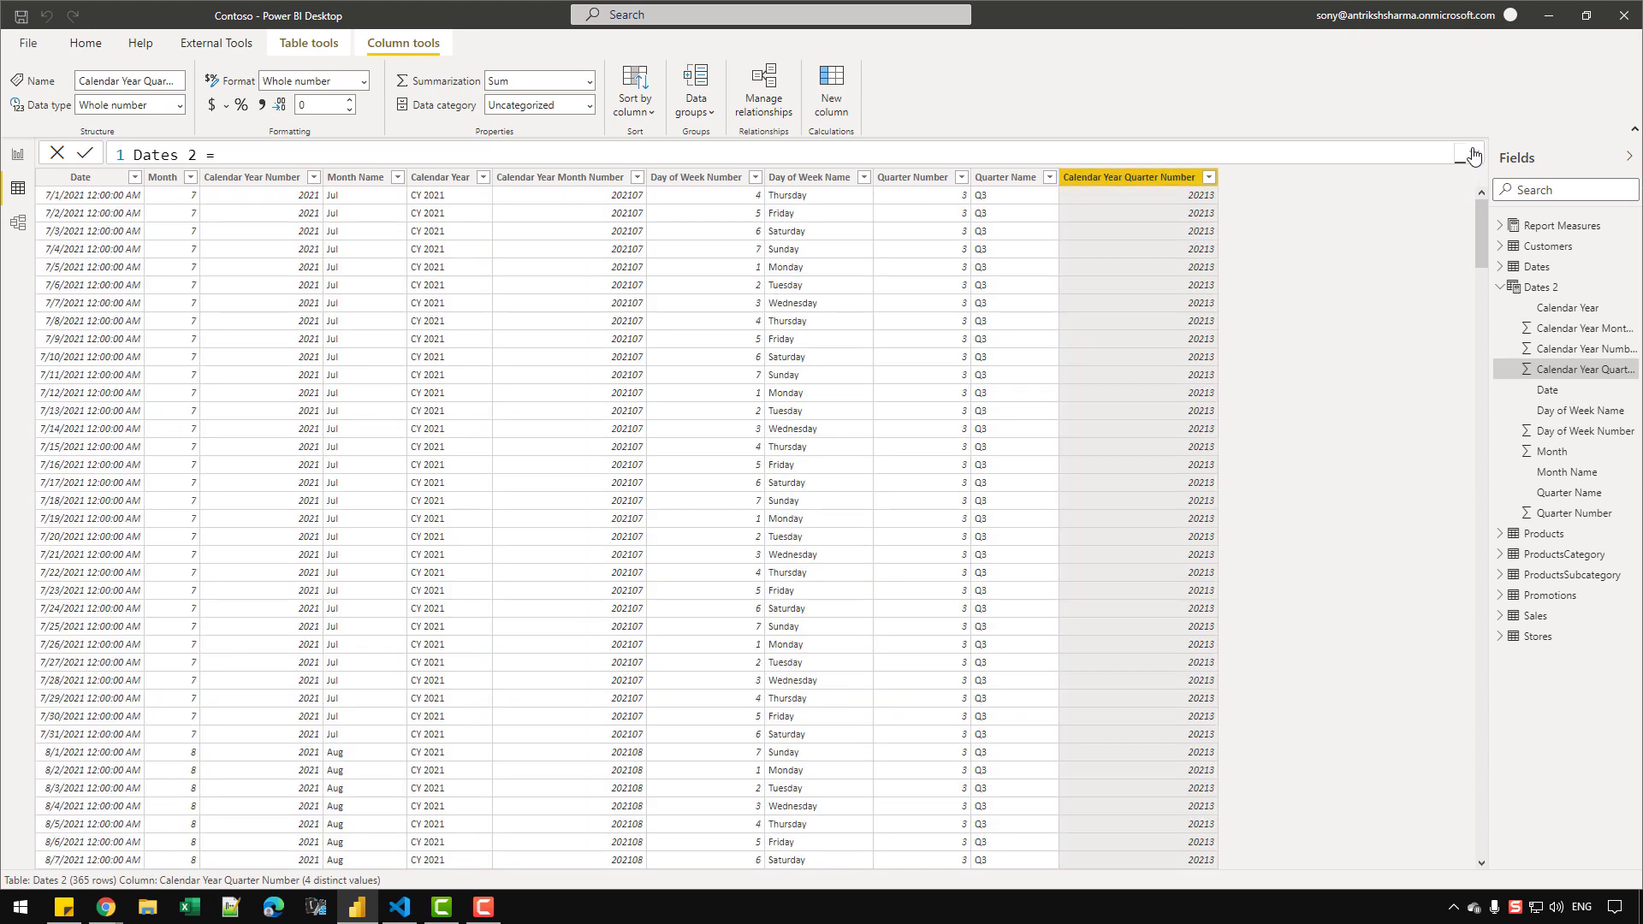
pyautogui.click(1473, 153)
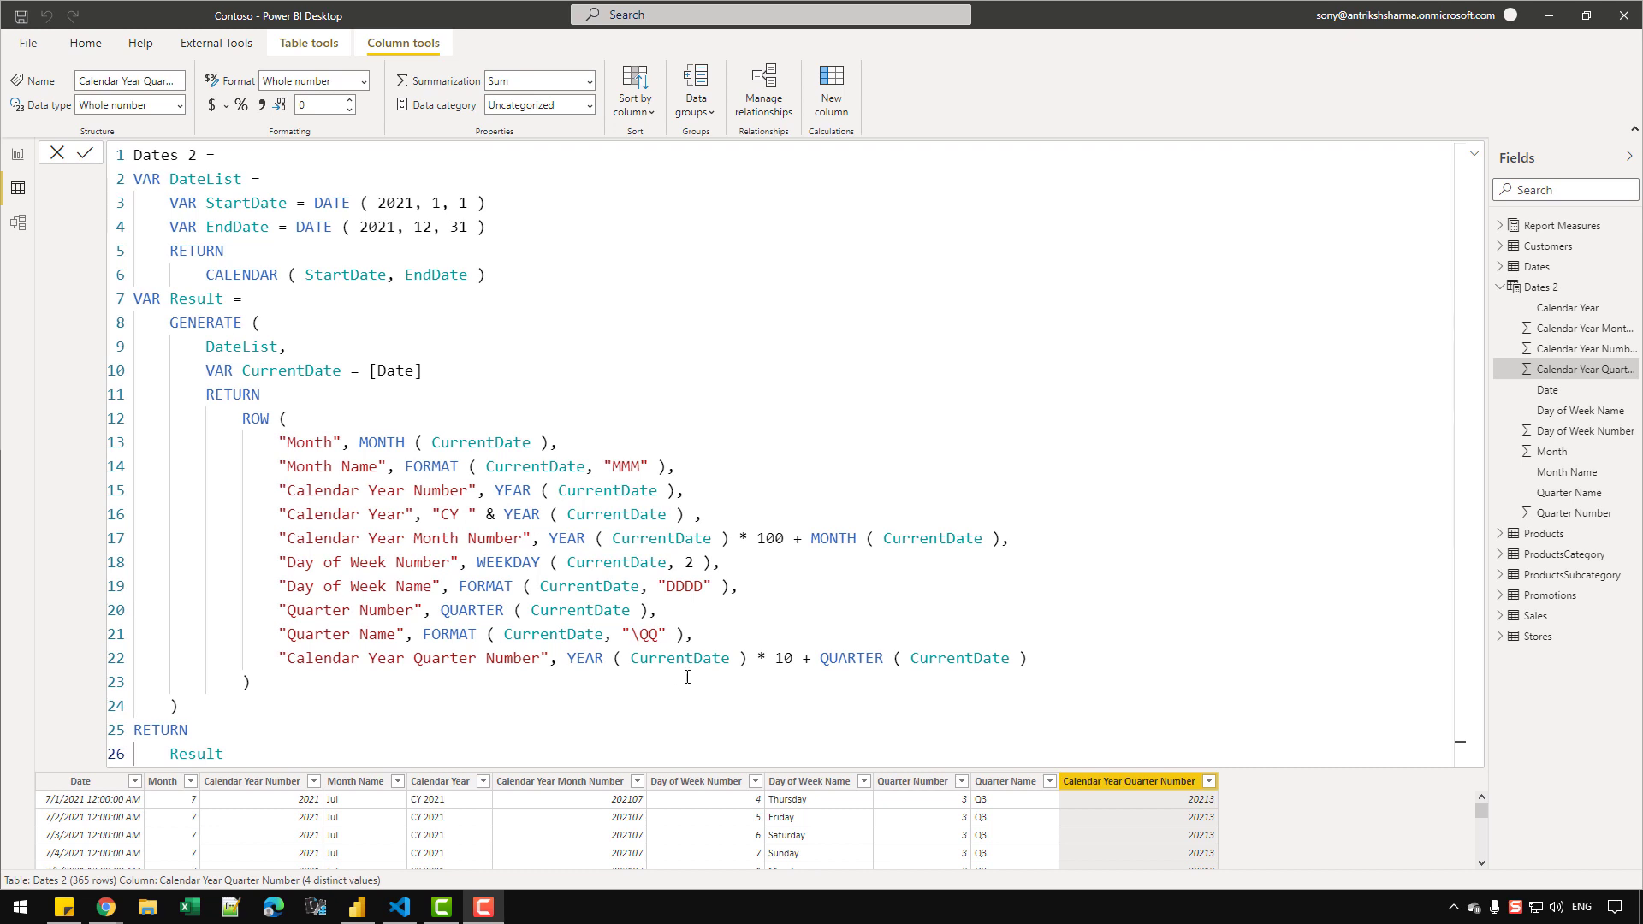
# Step: Define VAR CurrentYear = YEAR ( CurrentDate ) below the CurrentDate variable
pyautogui.moveTo(570, 658); pyautogui.dragTo(757, 657)
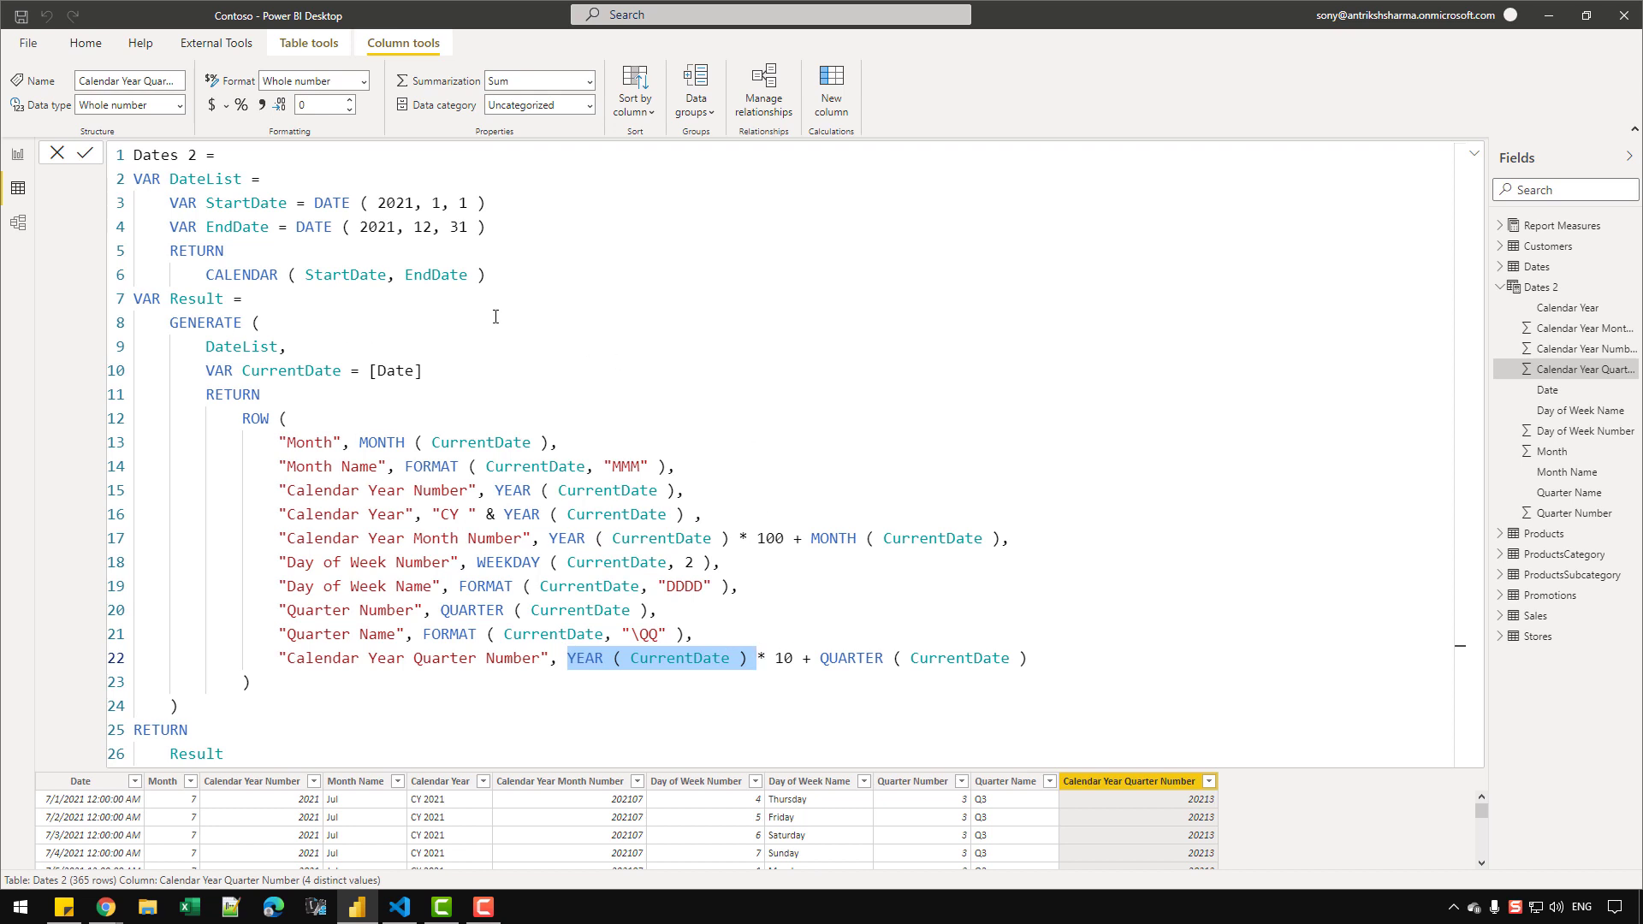
pyautogui.click(479, 379)
pyautogui.press('Return')
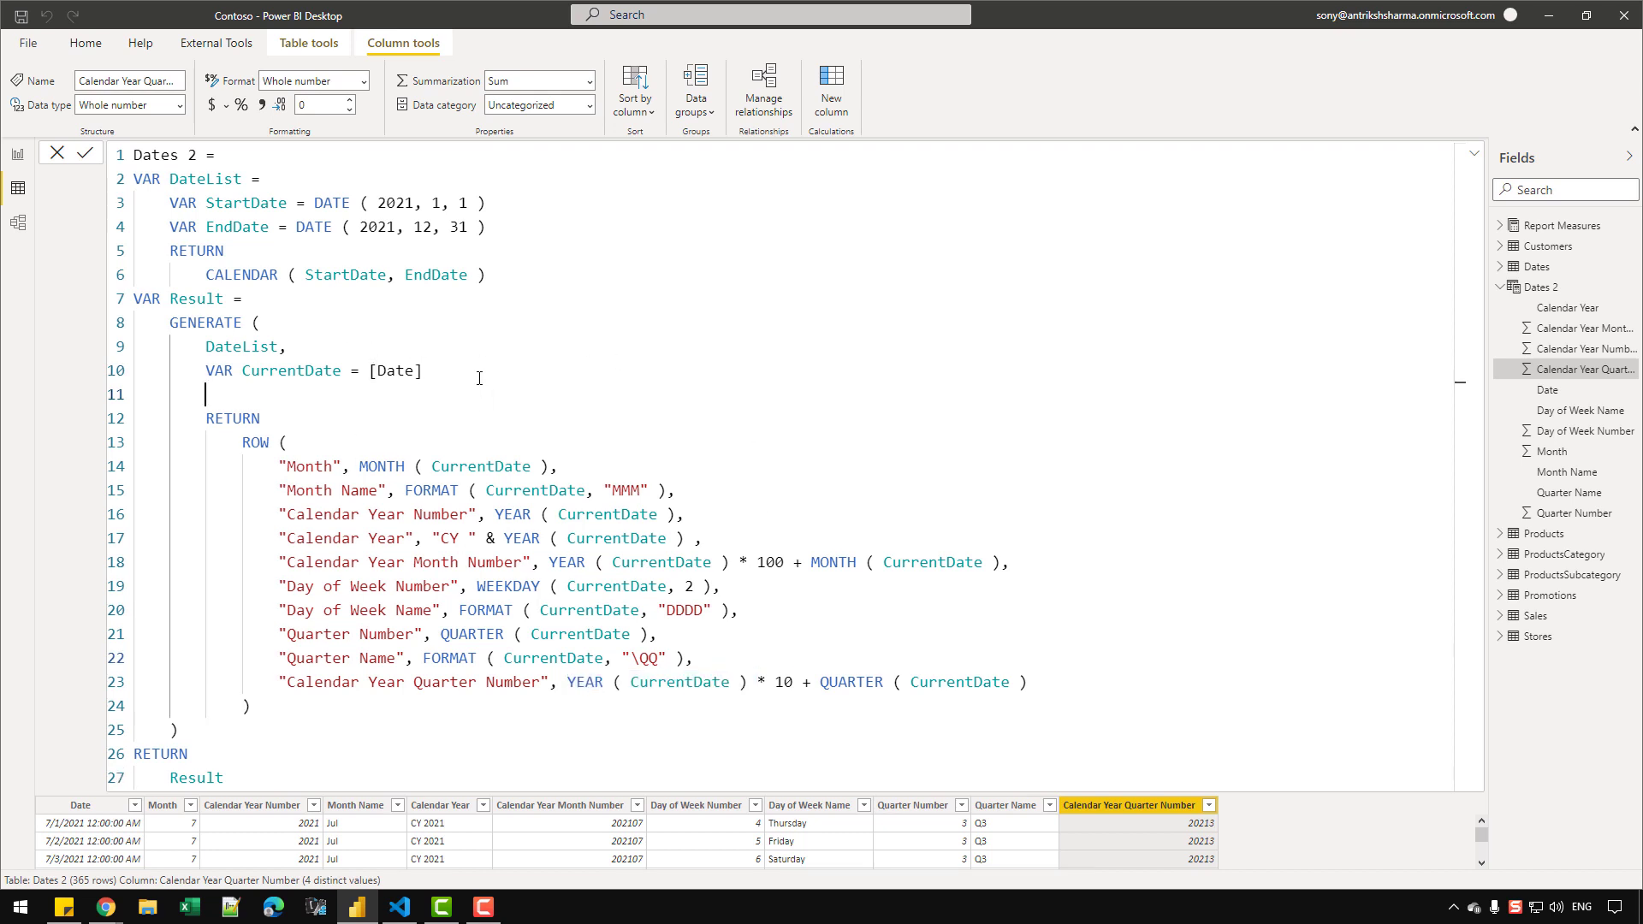
pyautogui.write('VAR CurrentYear = YEAR')
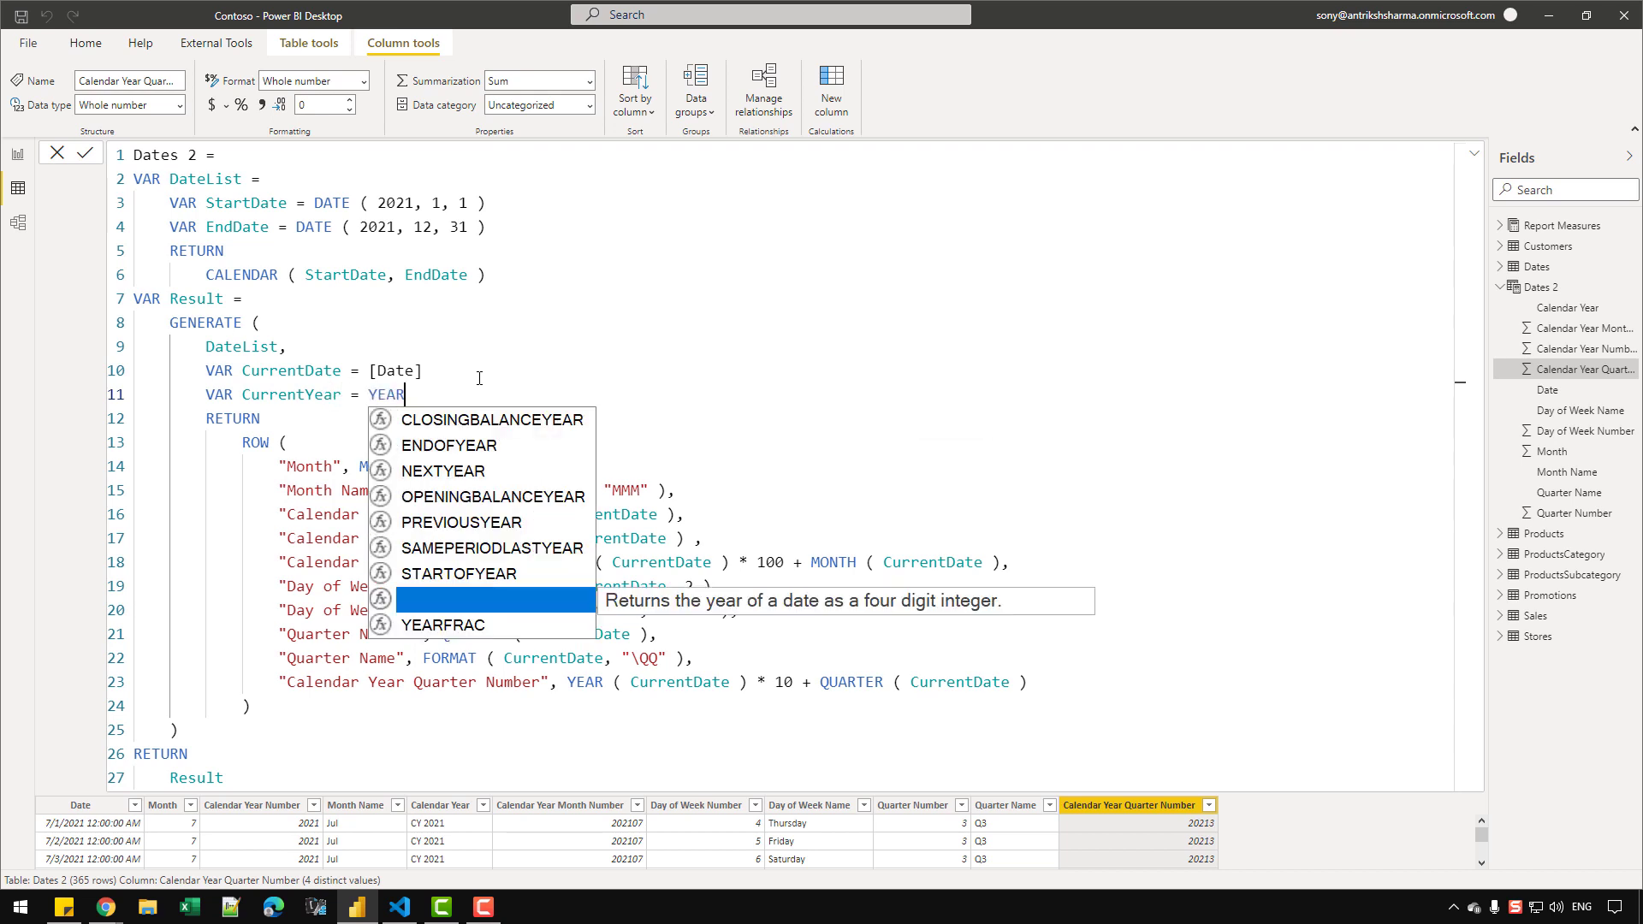
pyautogui.write(' ( CurrentDate )')
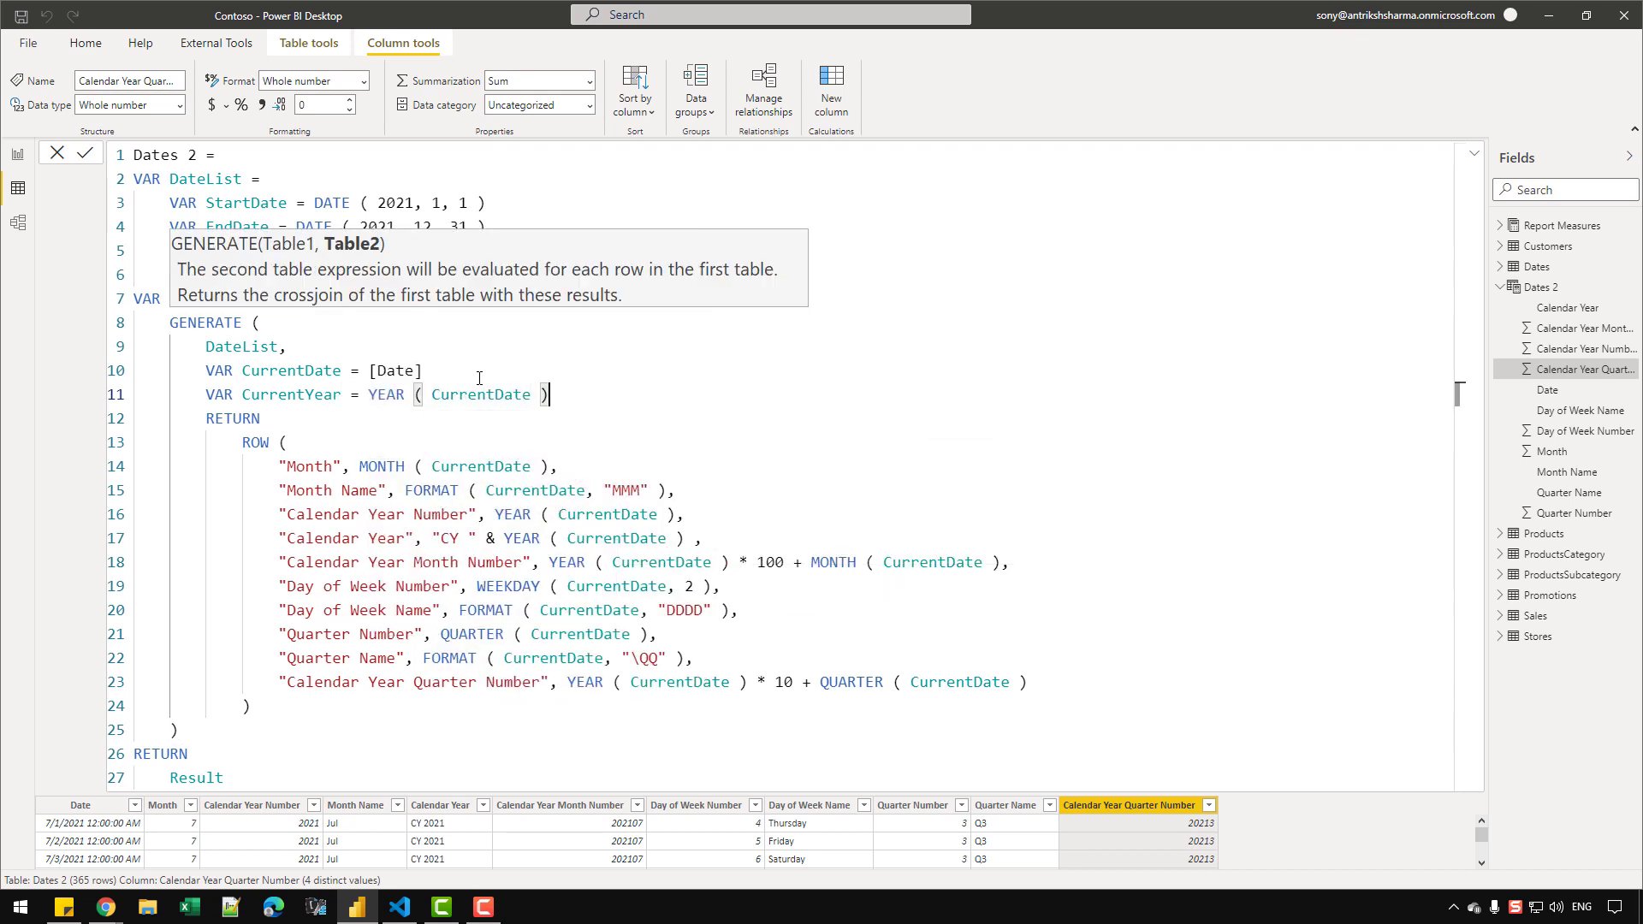
pyautogui.doubleClick(258, 398)
pyautogui.hotkey('ctrl', 'c')
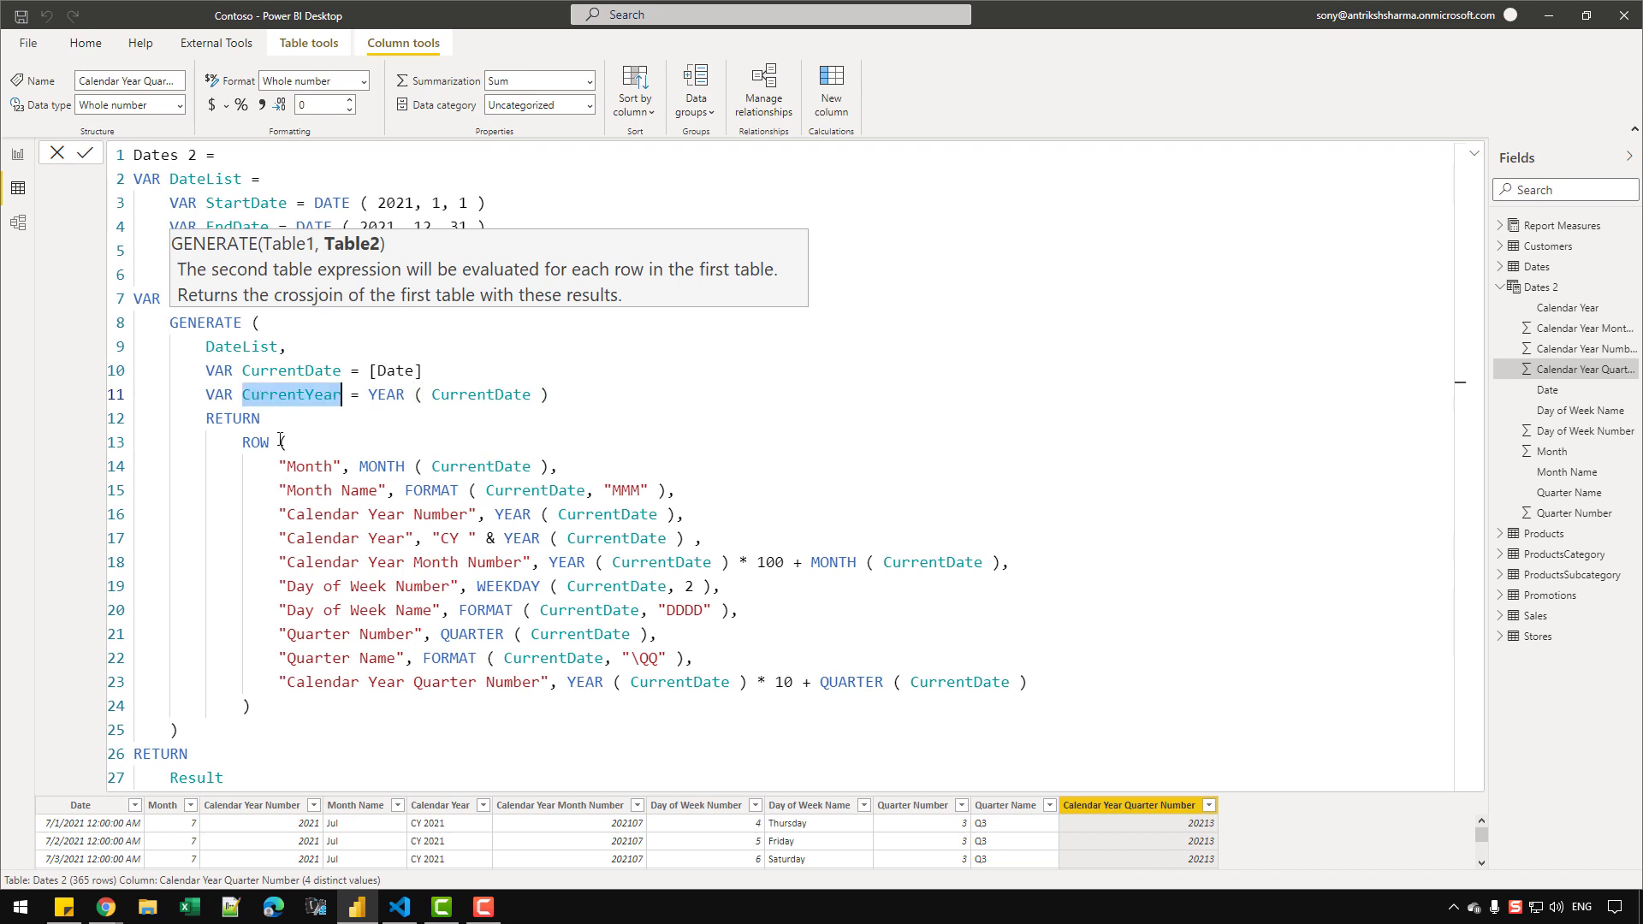
# Step: Replace YEAR ( CurrentDate ) with CurrentYear in the year-based column expressions
pyautogui.click(569, 682)
pyautogui.keyDown('shift'); pyautogui.click(748, 685); pyautogui.keyUp('shift')
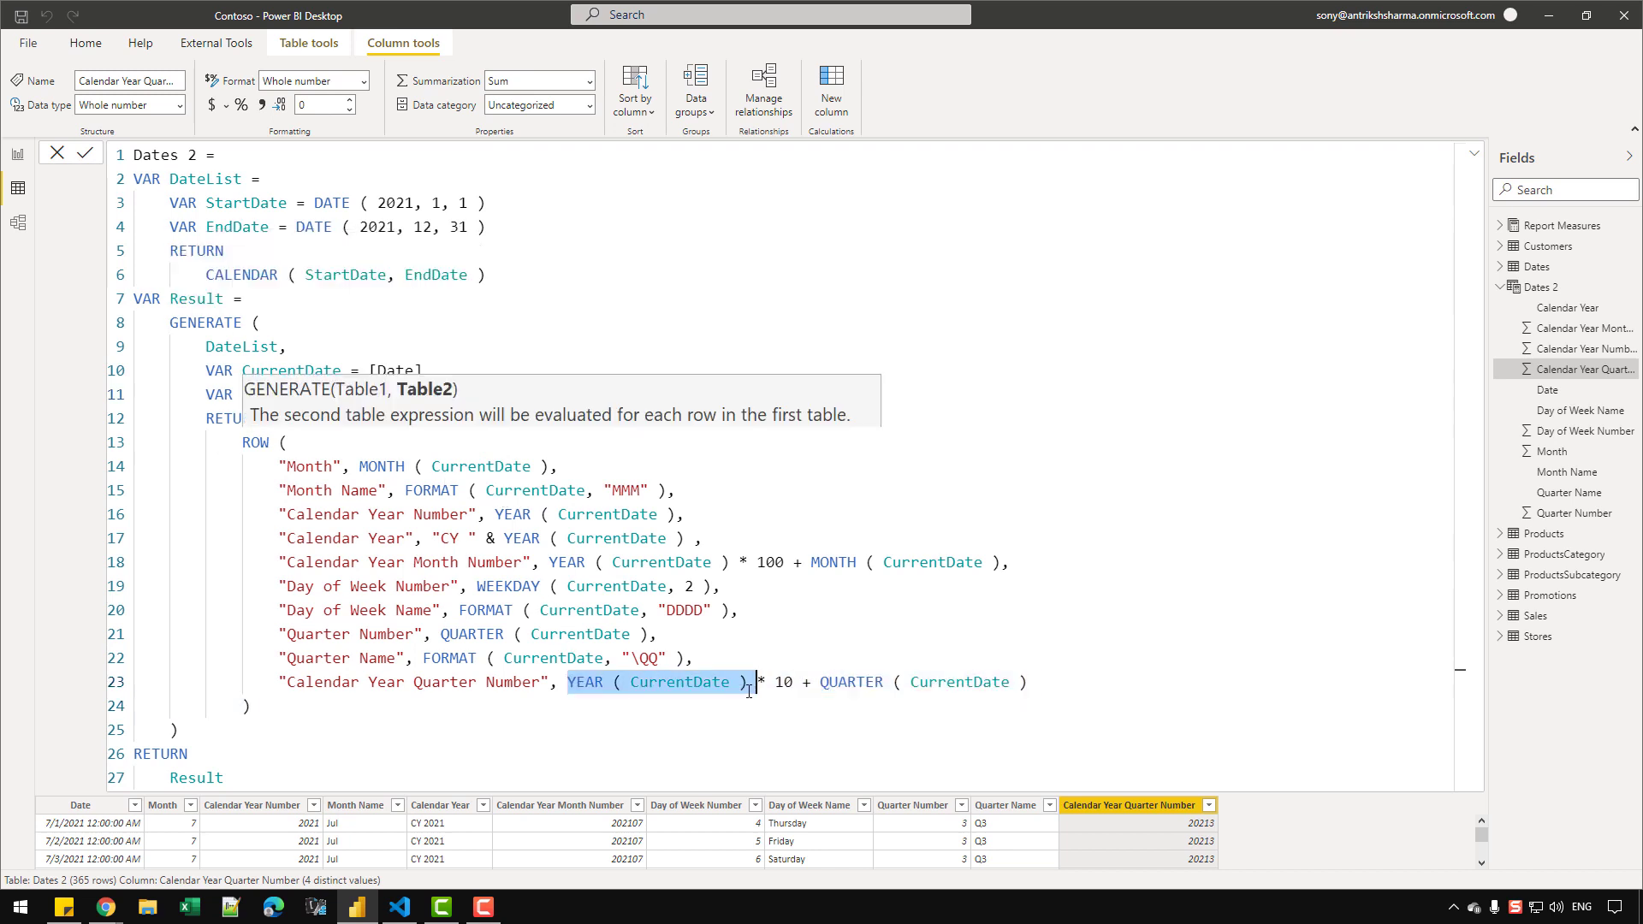
pyautogui.hotkey('ctrl', 'v')
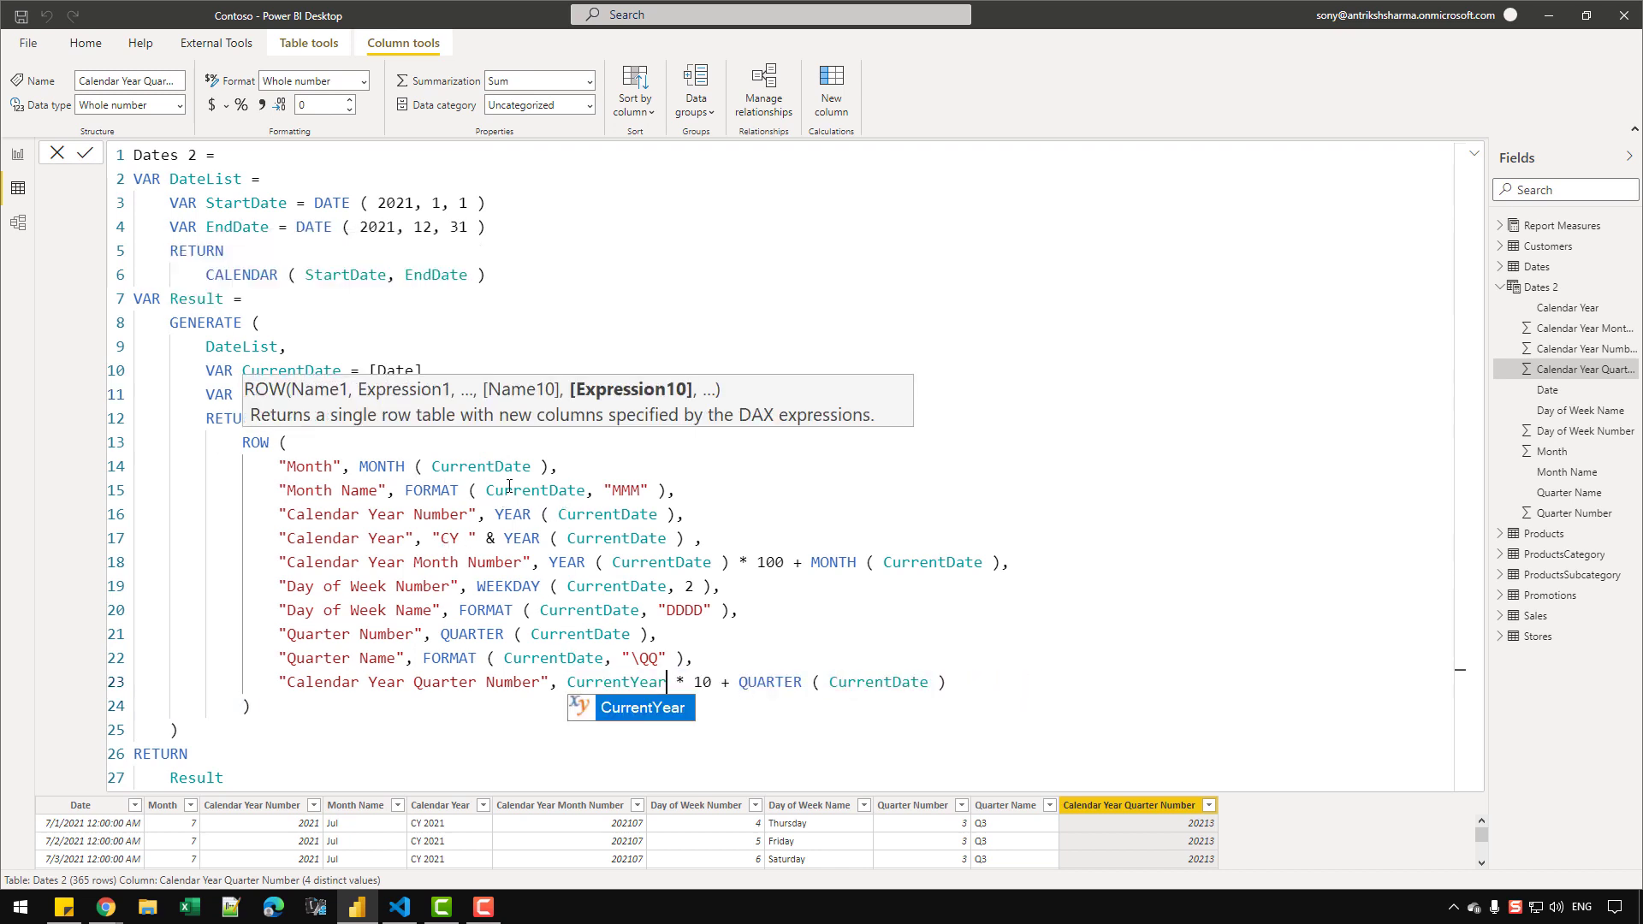
pyautogui.click(503, 514)
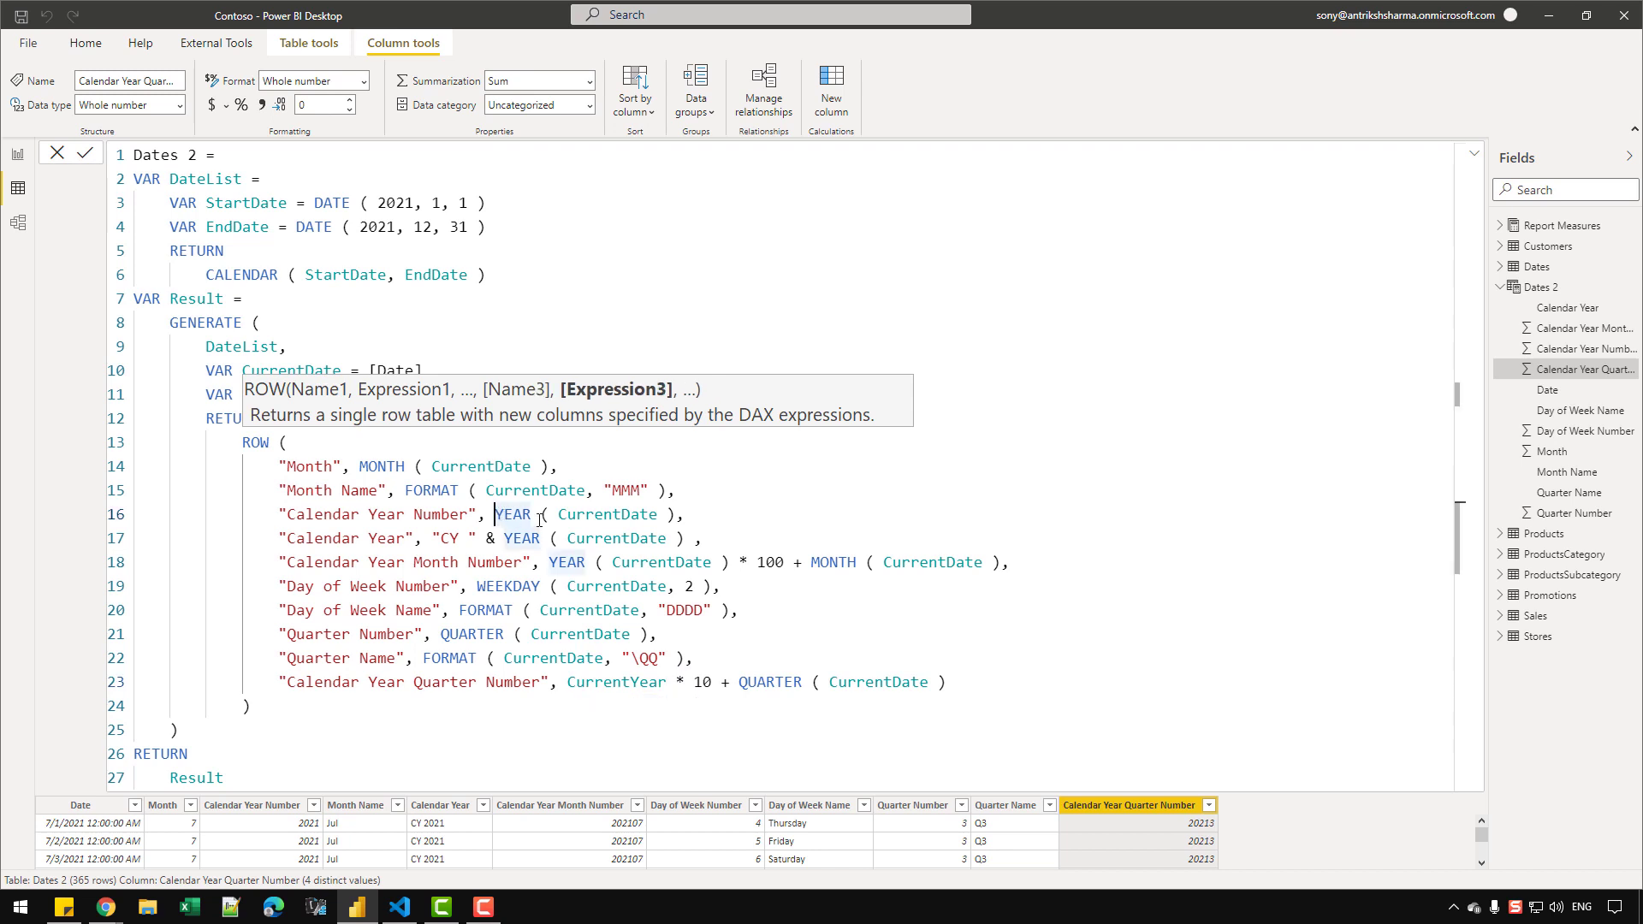
pyautogui.keyDown('shift'); pyautogui.click(675, 516); pyautogui.keyUp('shift')
pyautogui.click(647, 476)
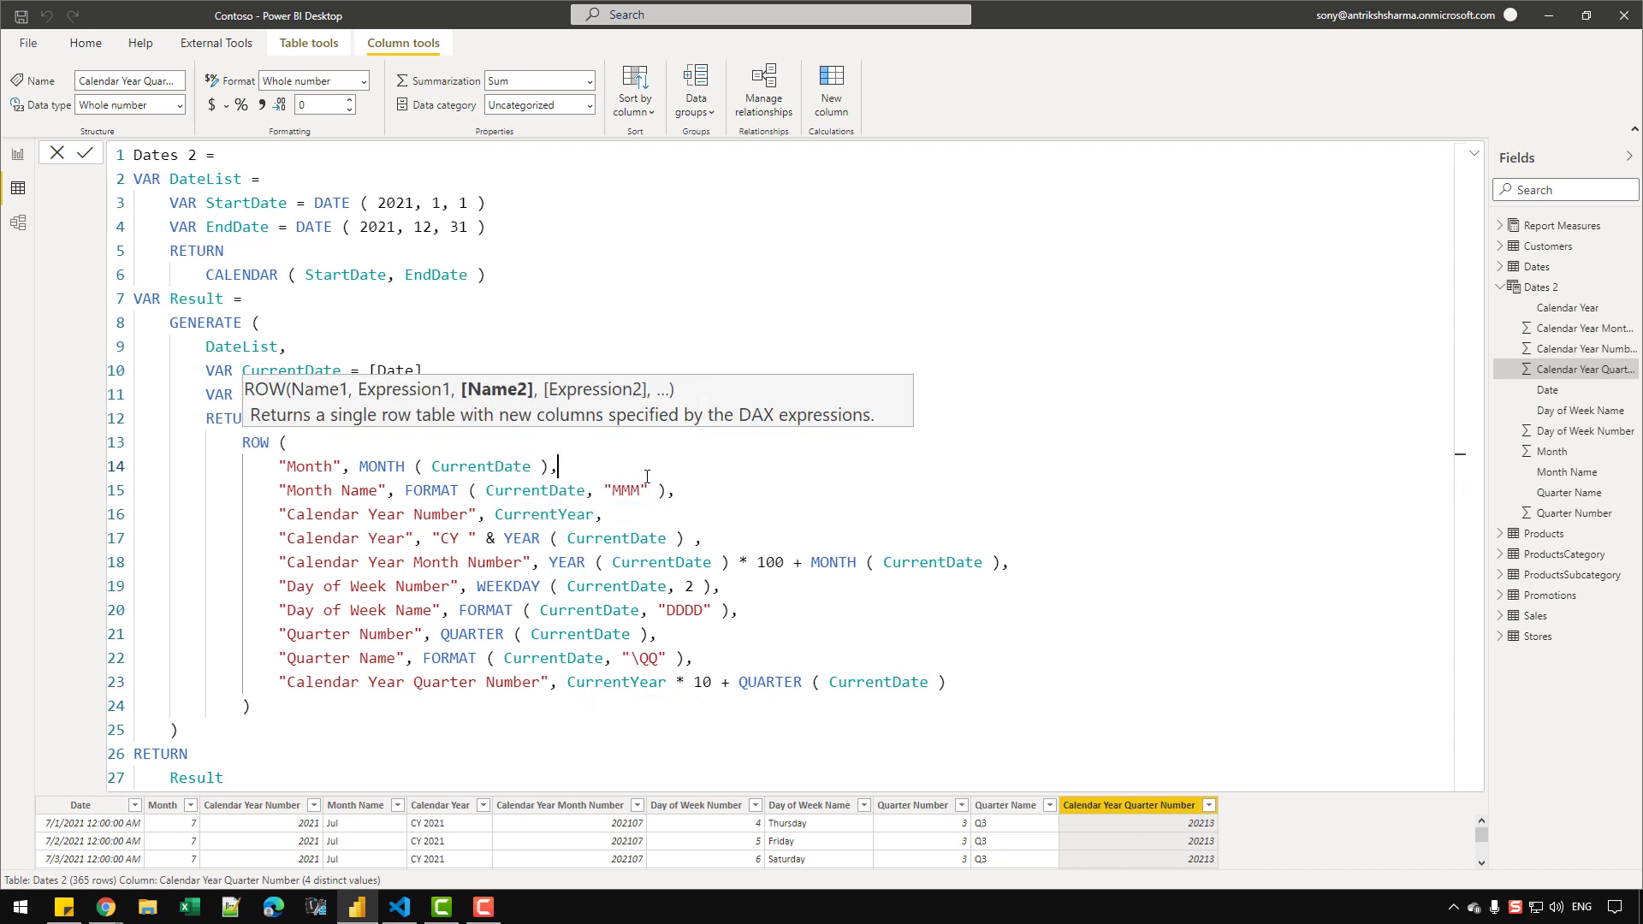
pyautogui.moveTo(504, 539); pyautogui.dragTo(683, 539)
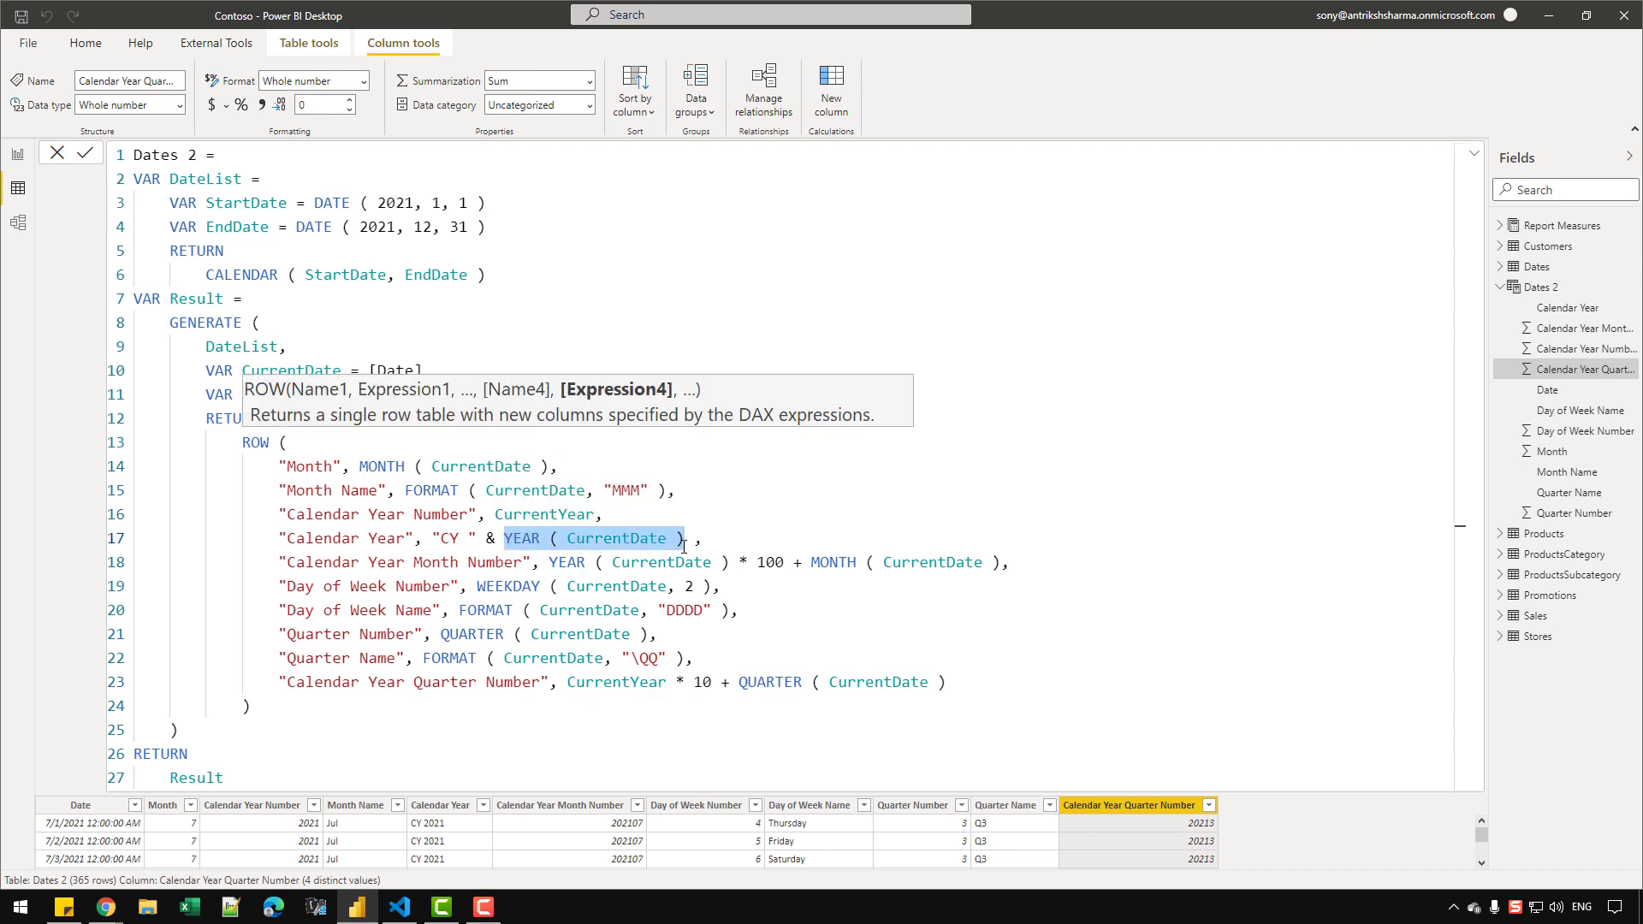
pyautogui.hotkey('ctrl', 'v')
pyautogui.click(913, 544)
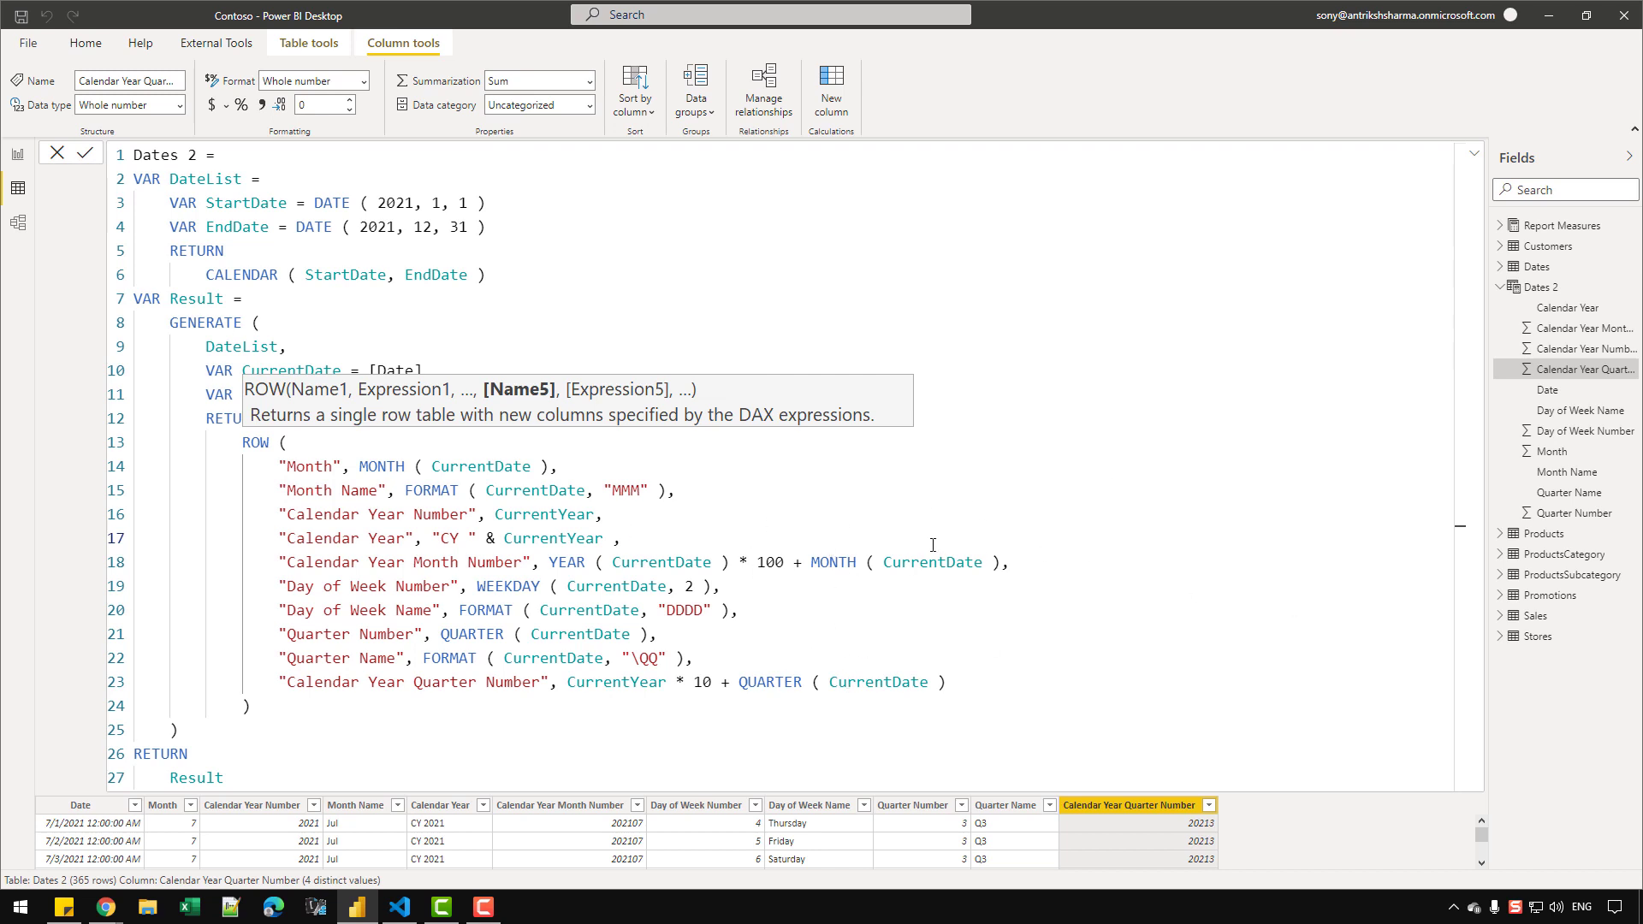
# Step: Review every place CurrentYear is used in the Dates 2 formula
pyautogui.click(956, 317)
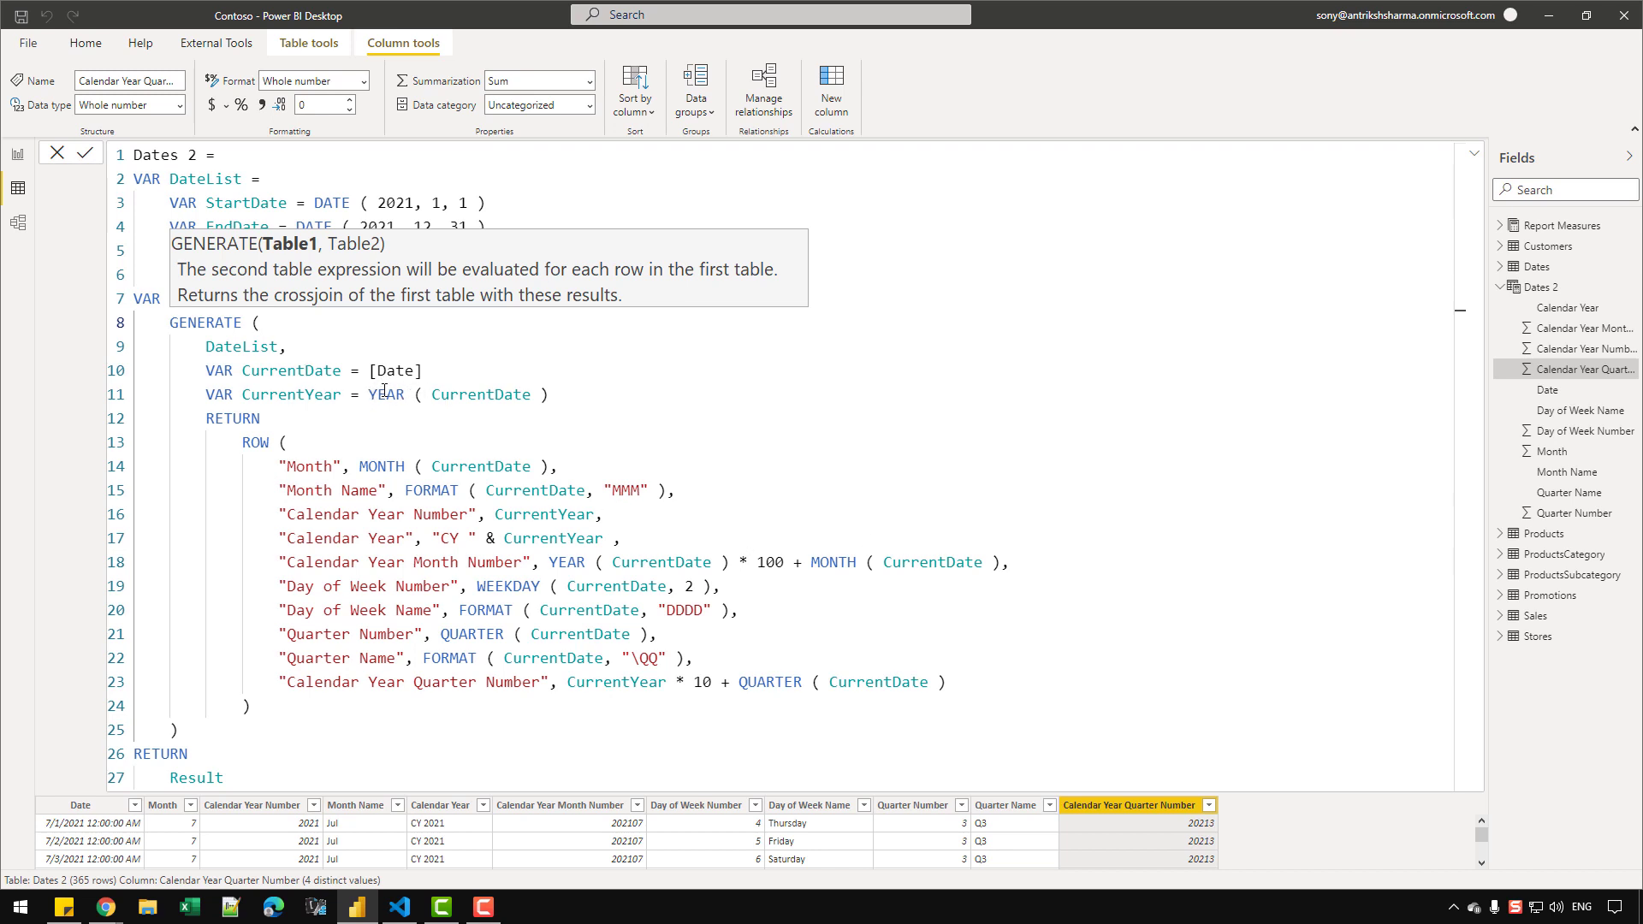
pyautogui.click(304, 391)
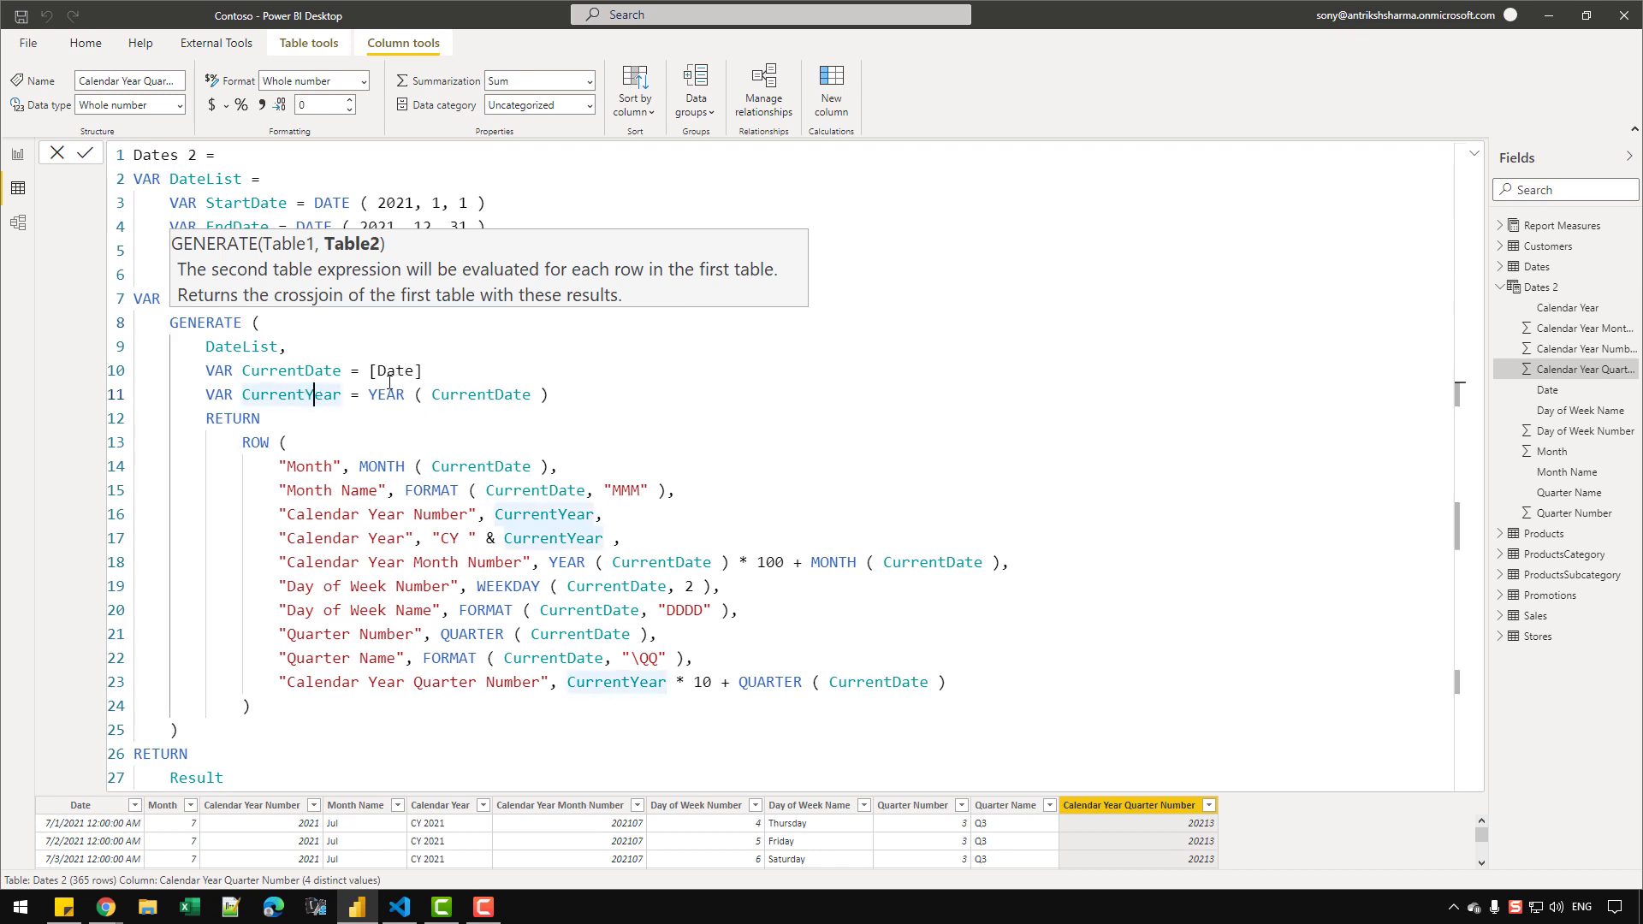
pyautogui.click(698, 405)
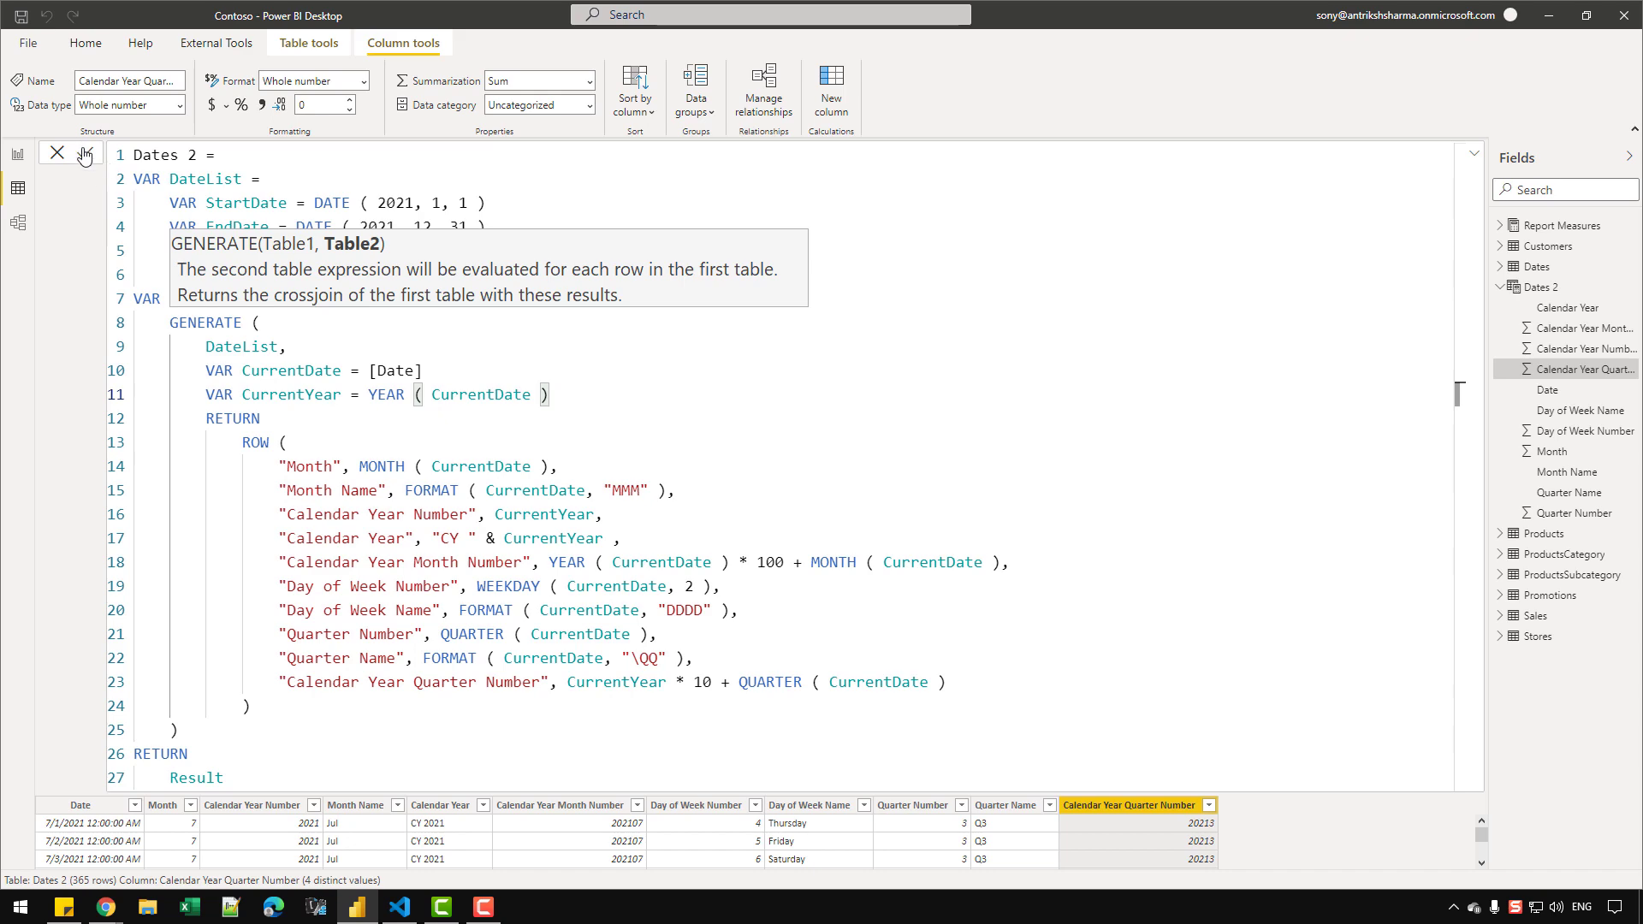
# Step: Commit the Dates 2 formula and sort the table by Date ascending
pyautogui.press('Return')
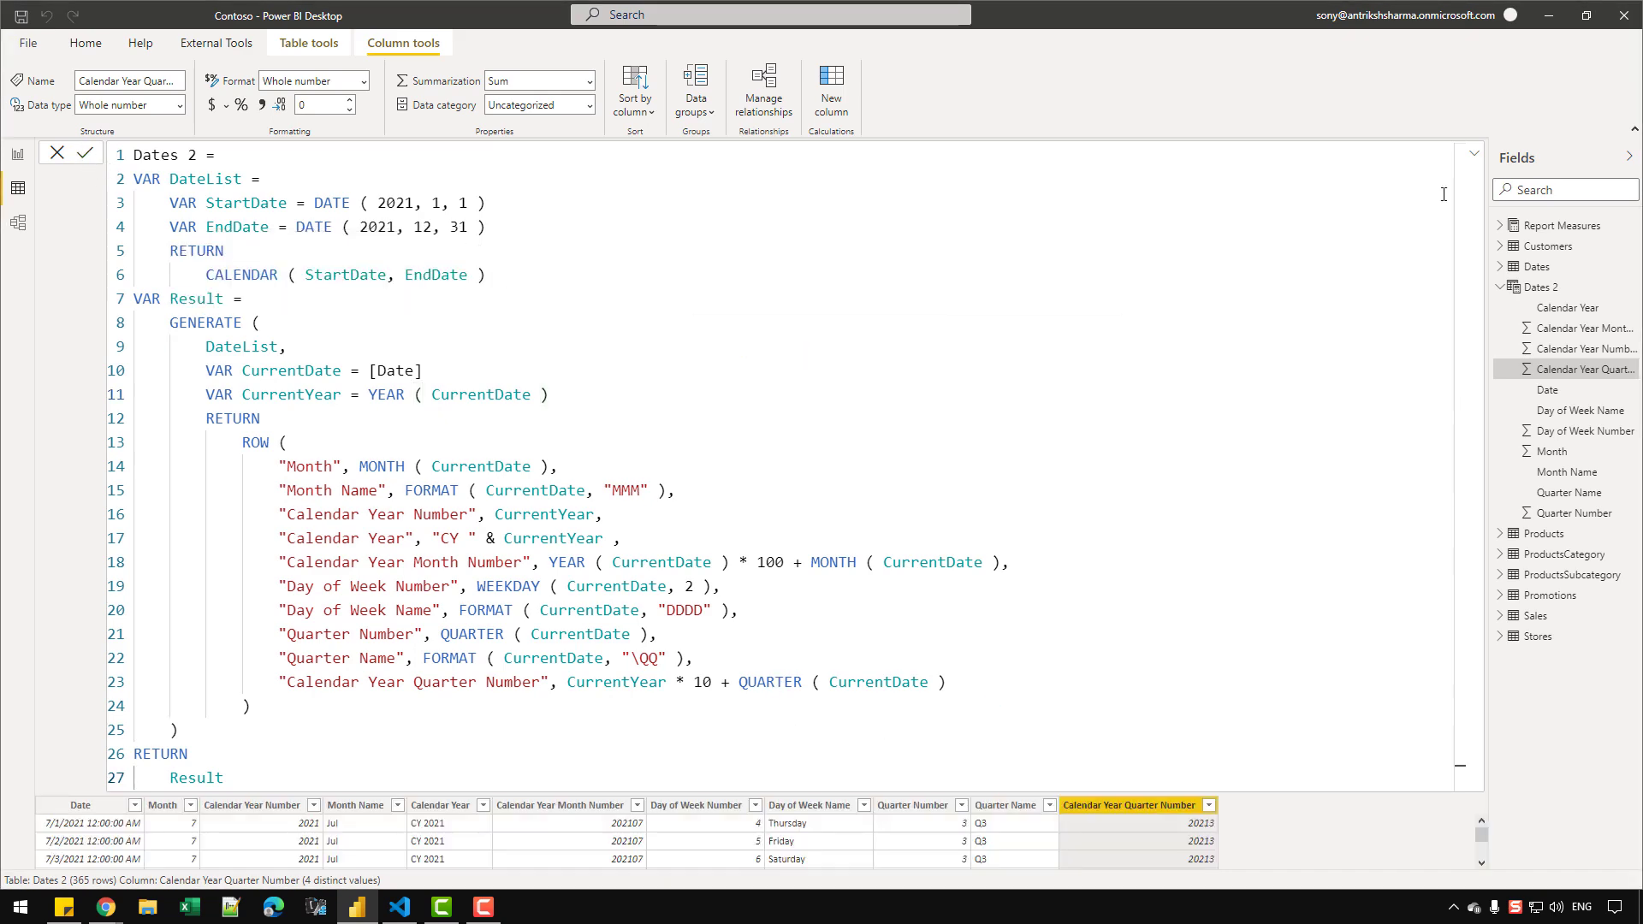
pyautogui.click(1475, 157)
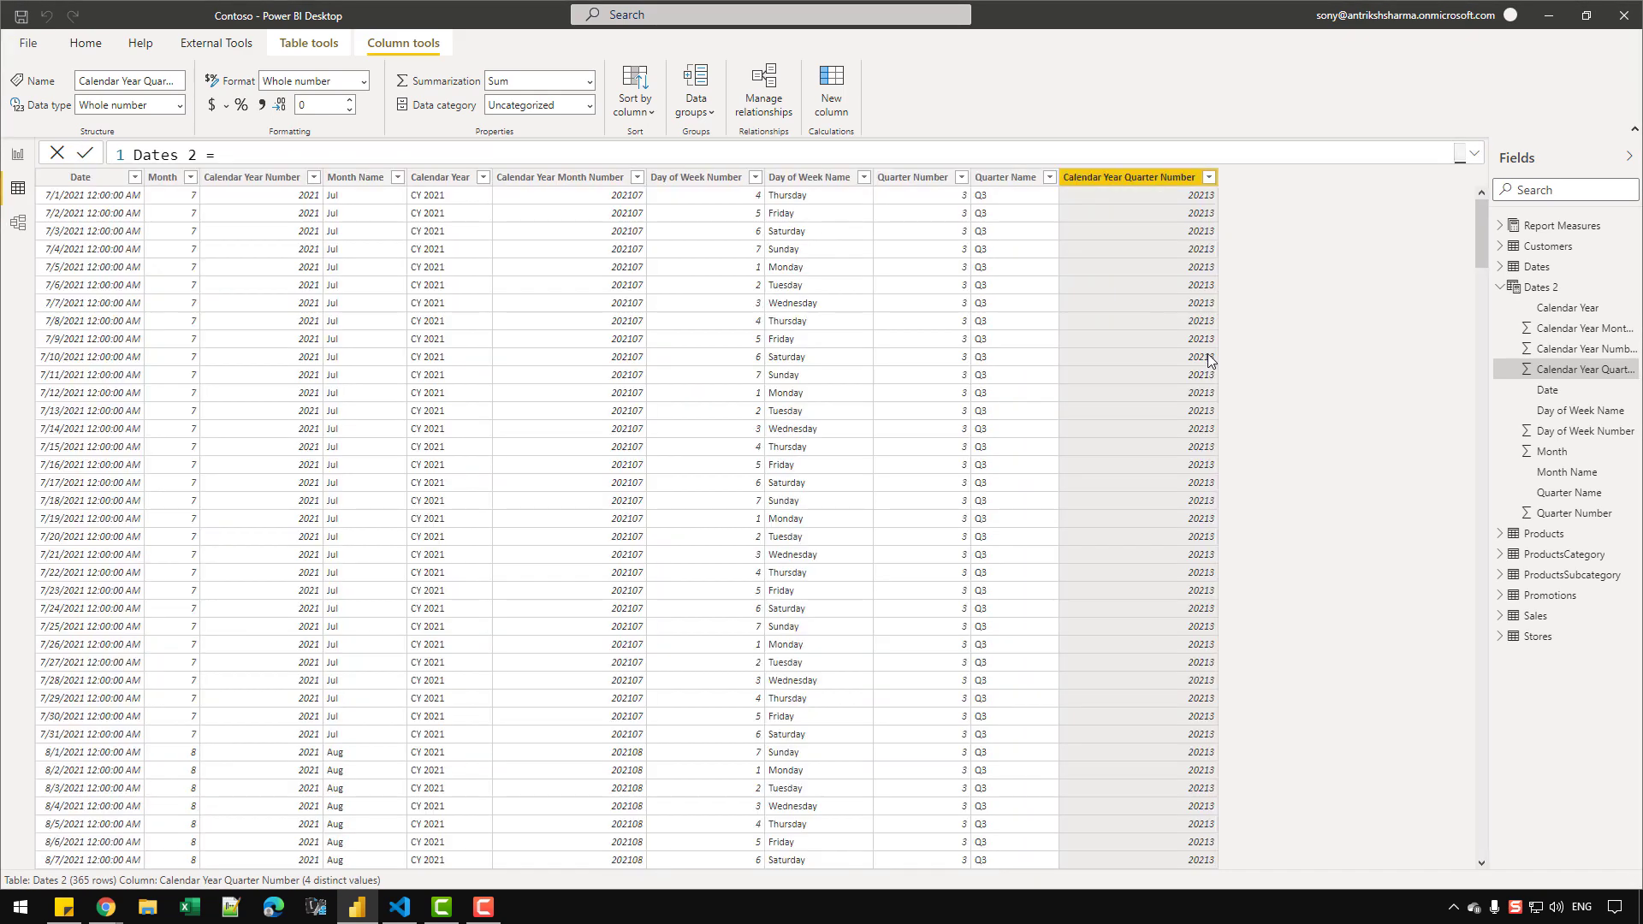
pyautogui.click(135, 177)
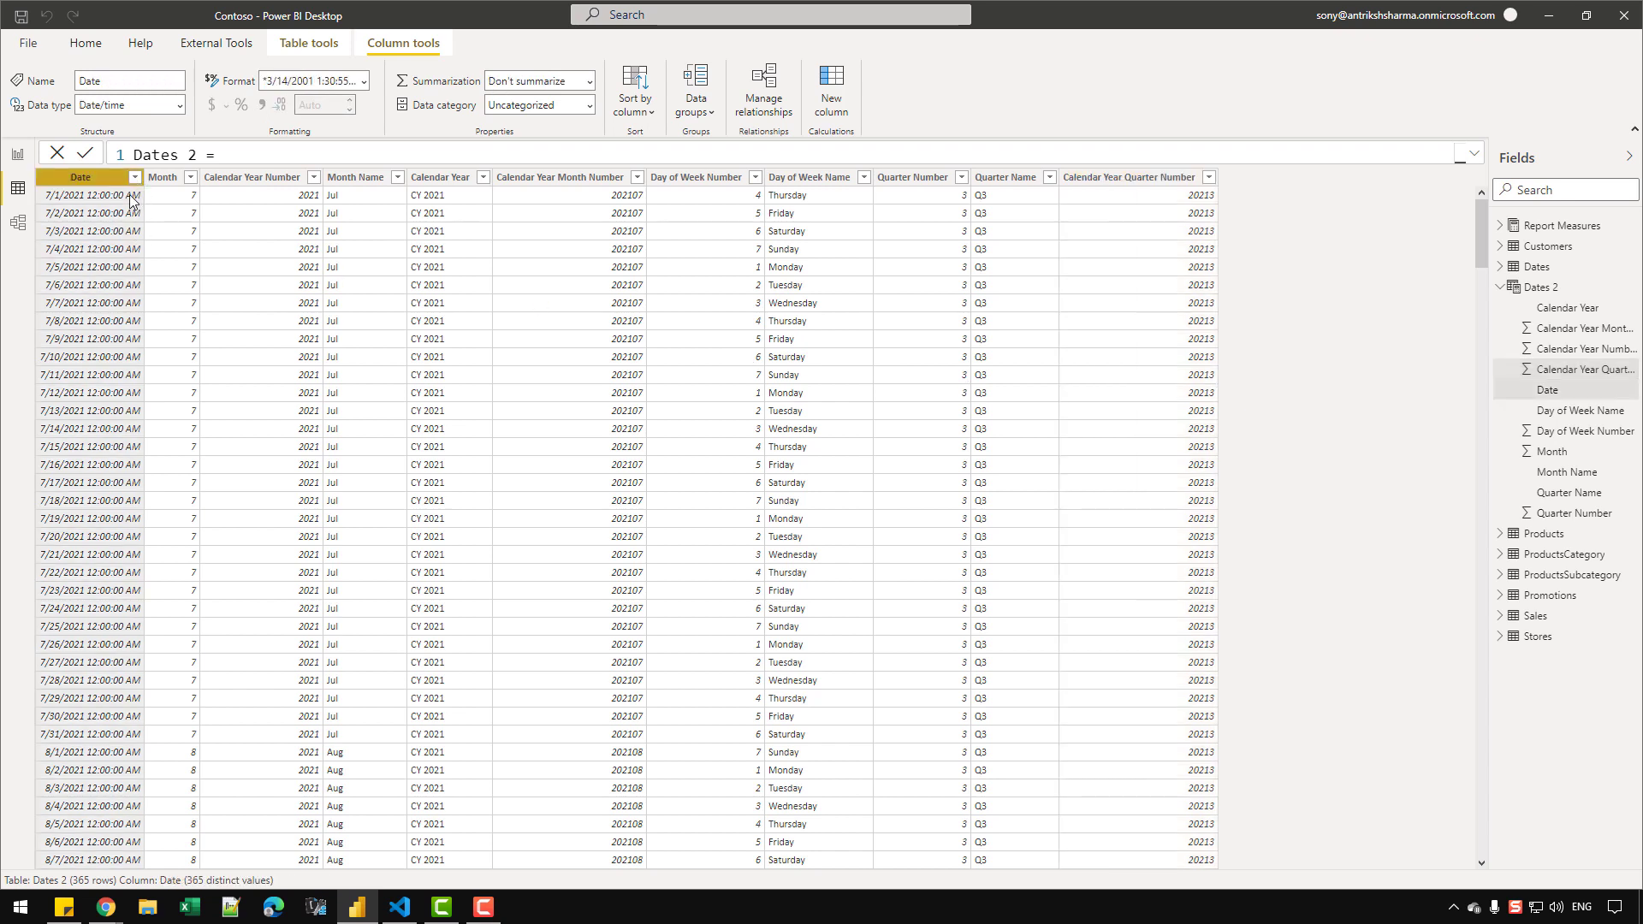
pyautogui.click(170, 197)
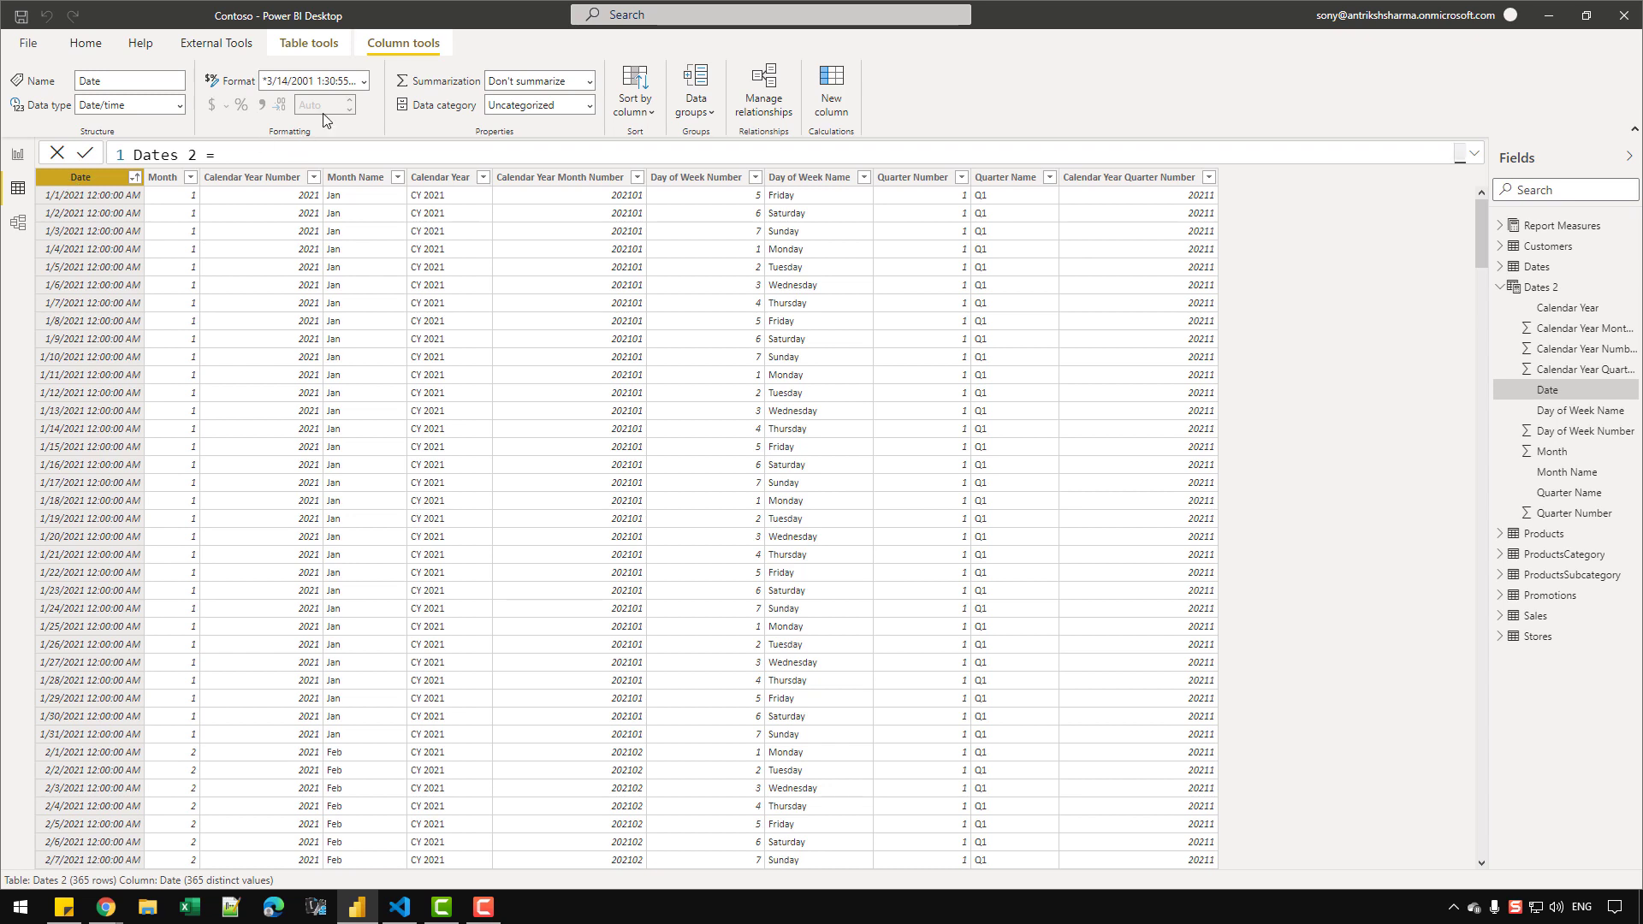
# Step: Format the Date column as m/d/yyyy so values show without times
pyautogui.click(360, 82)
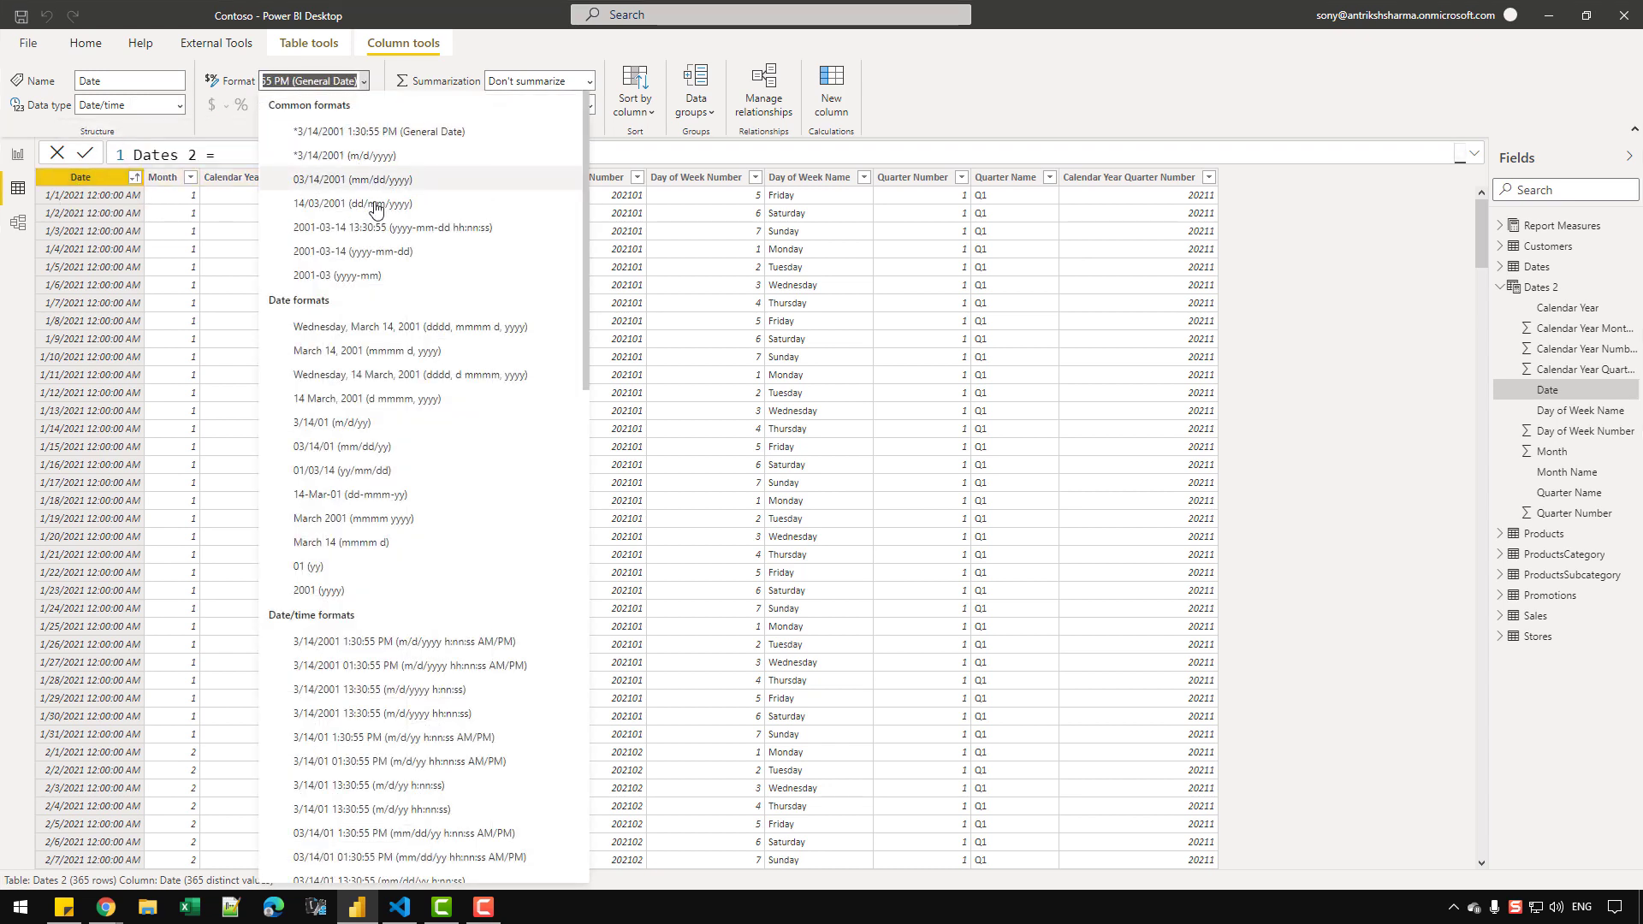
pyautogui.click(382, 156)
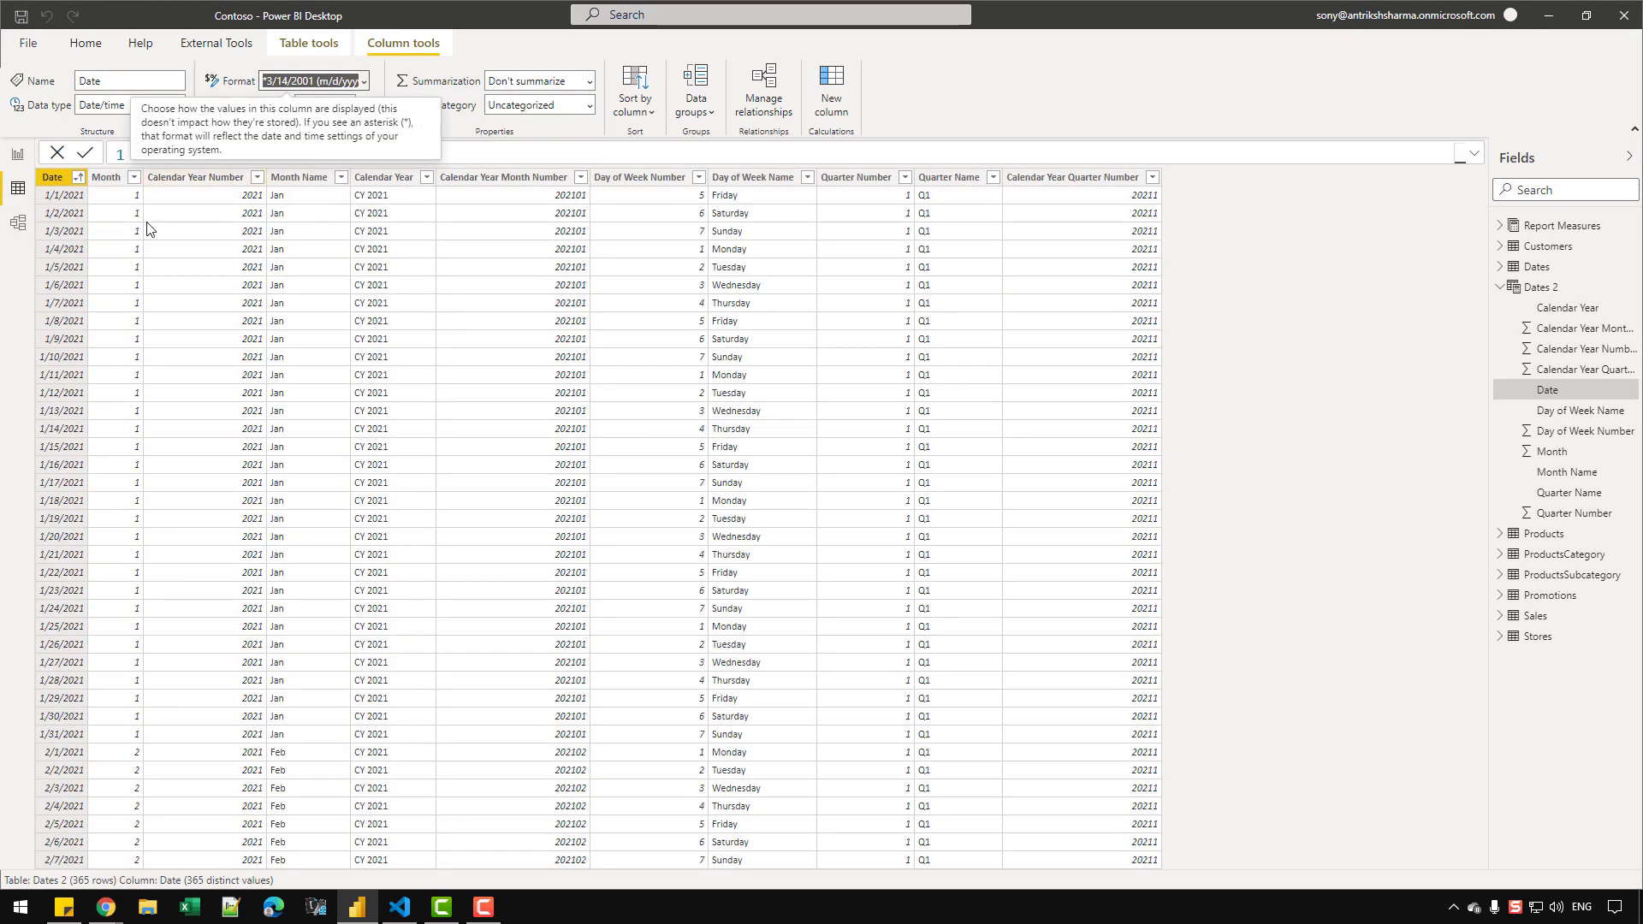
pyautogui.click(1473, 154)
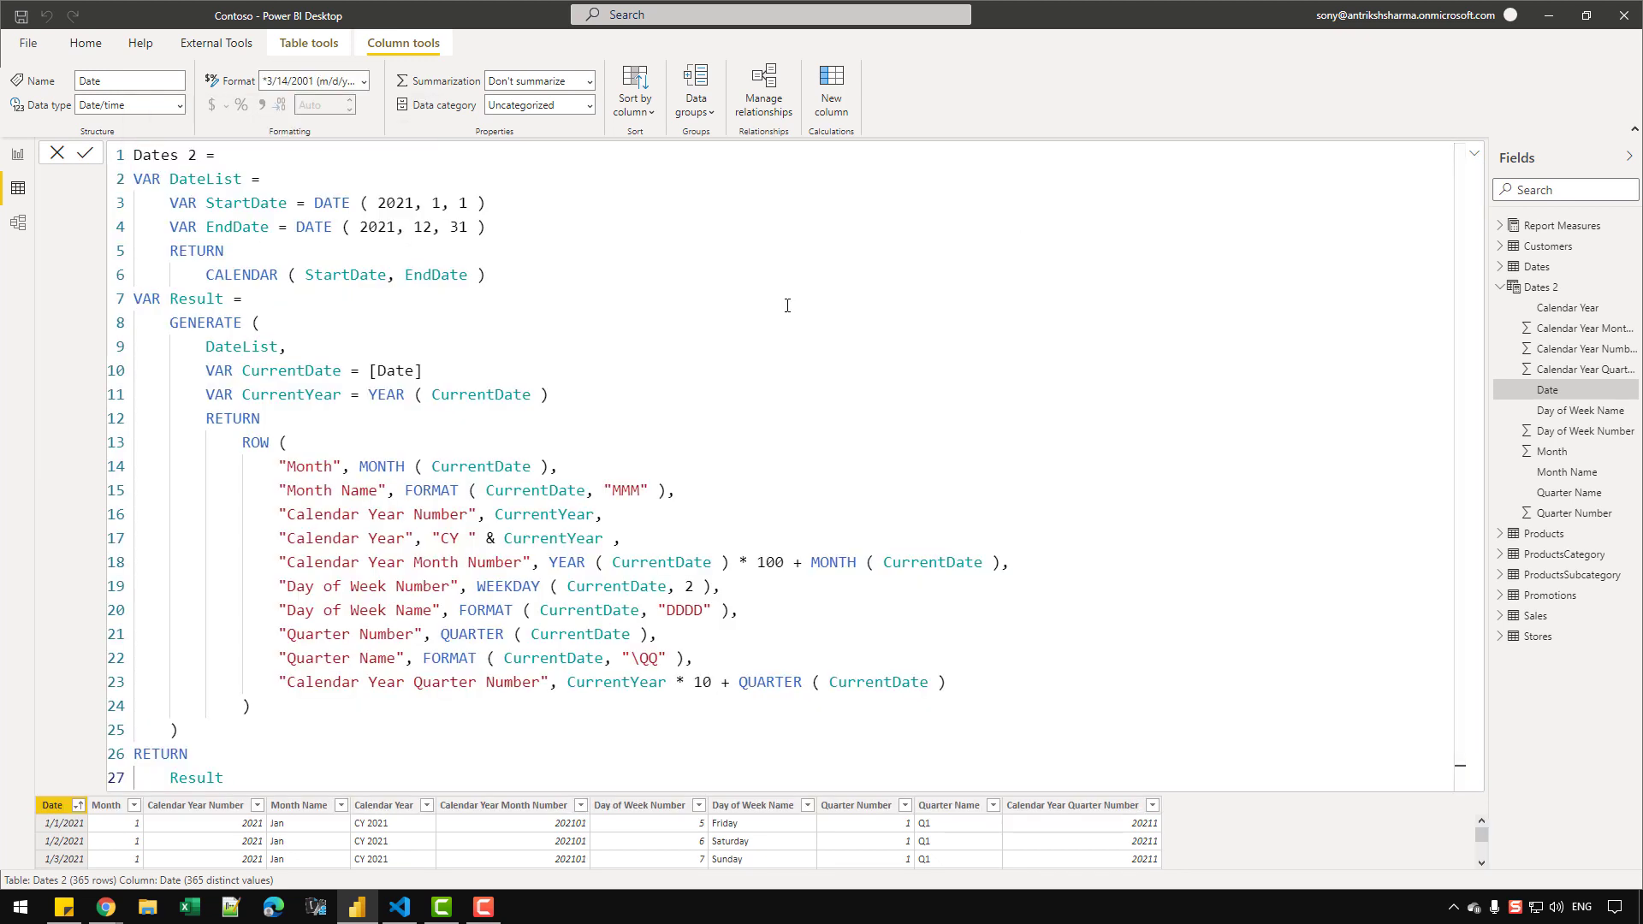
pyautogui.moveTo(486, 203); pyautogui.dragTo(318, 203)
pyautogui.click(482, 226)
pyautogui.doubleClick(436, 203)
pyautogui.click(604, 231)
pyautogui.moveTo(484, 227); pyautogui.dragTo(319, 208)
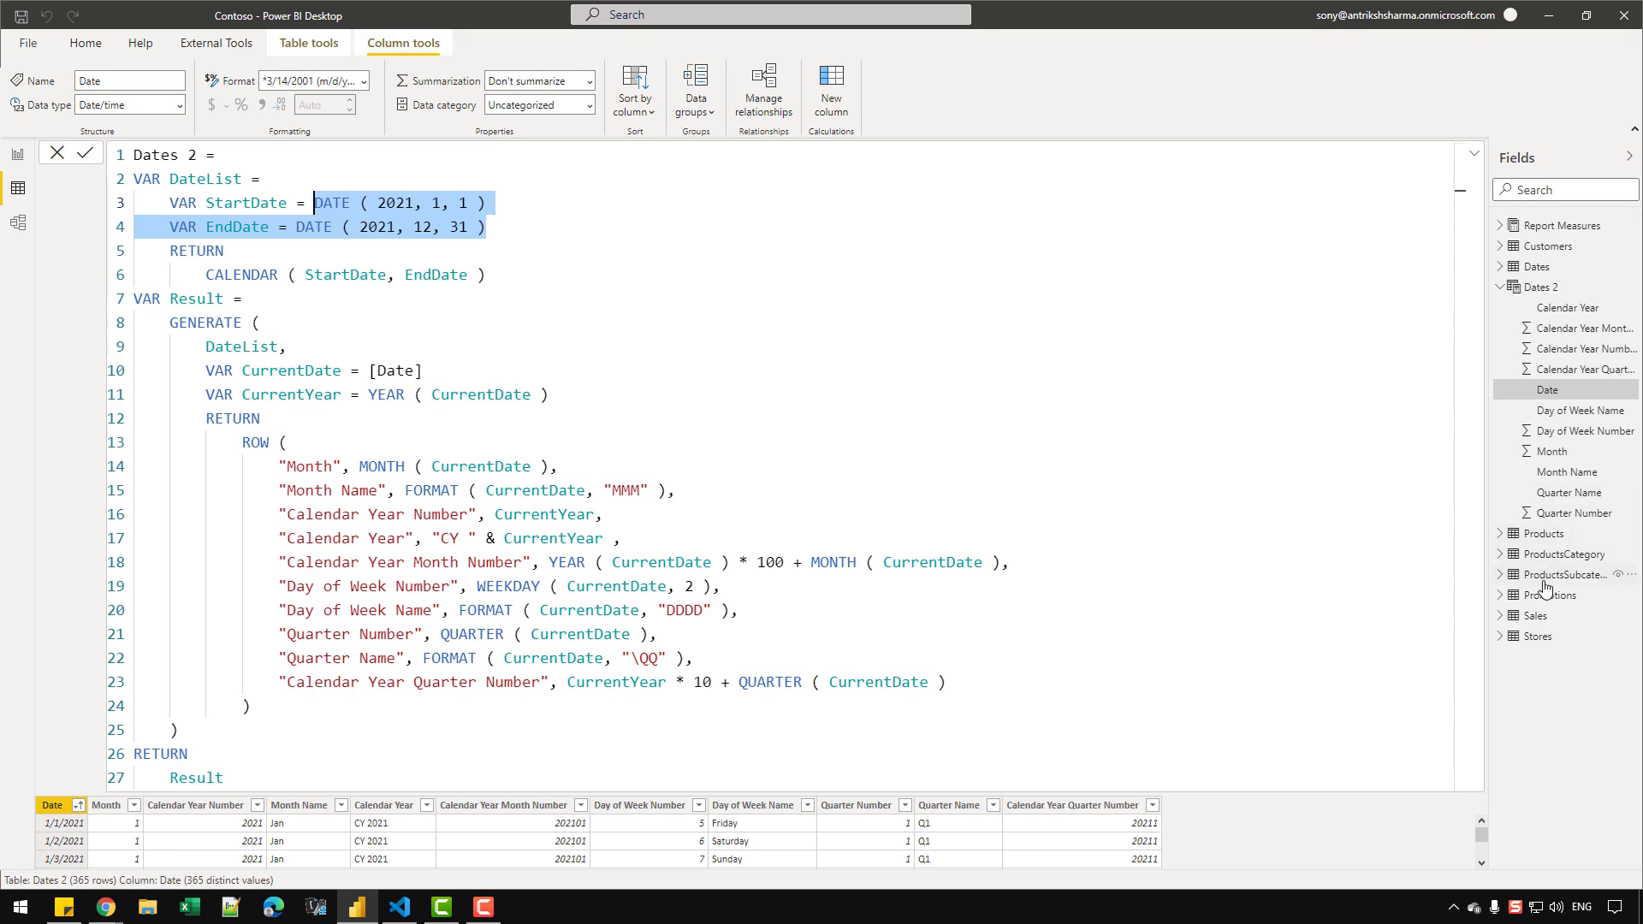
pyautogui.moveTo(1555, 629)
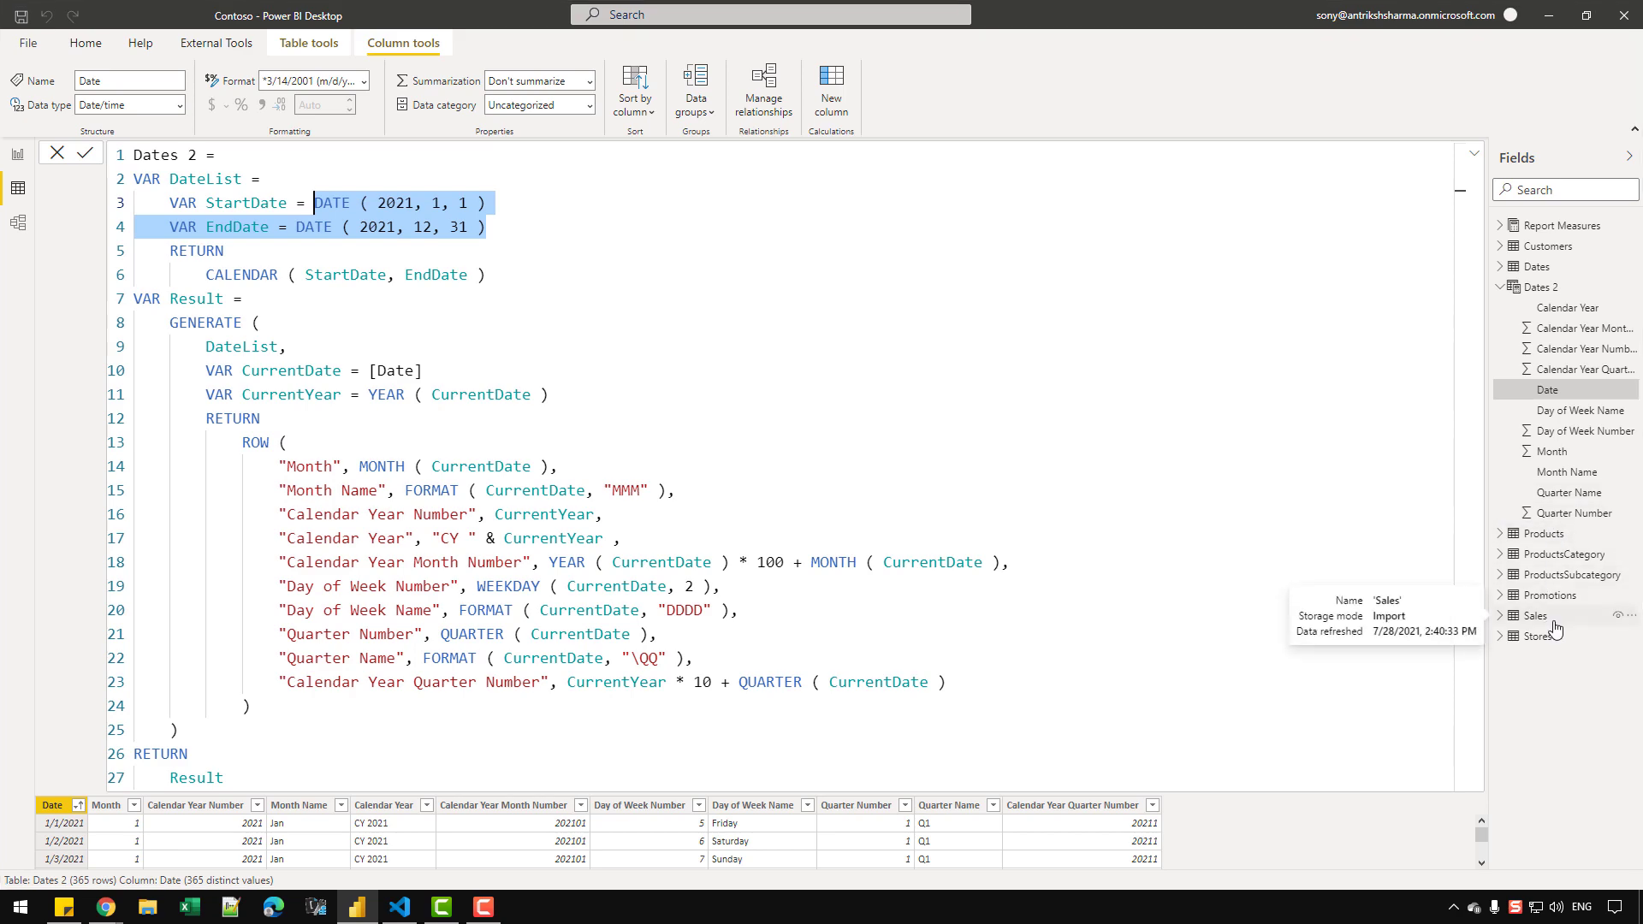
pyautogui.click(1556, 628)
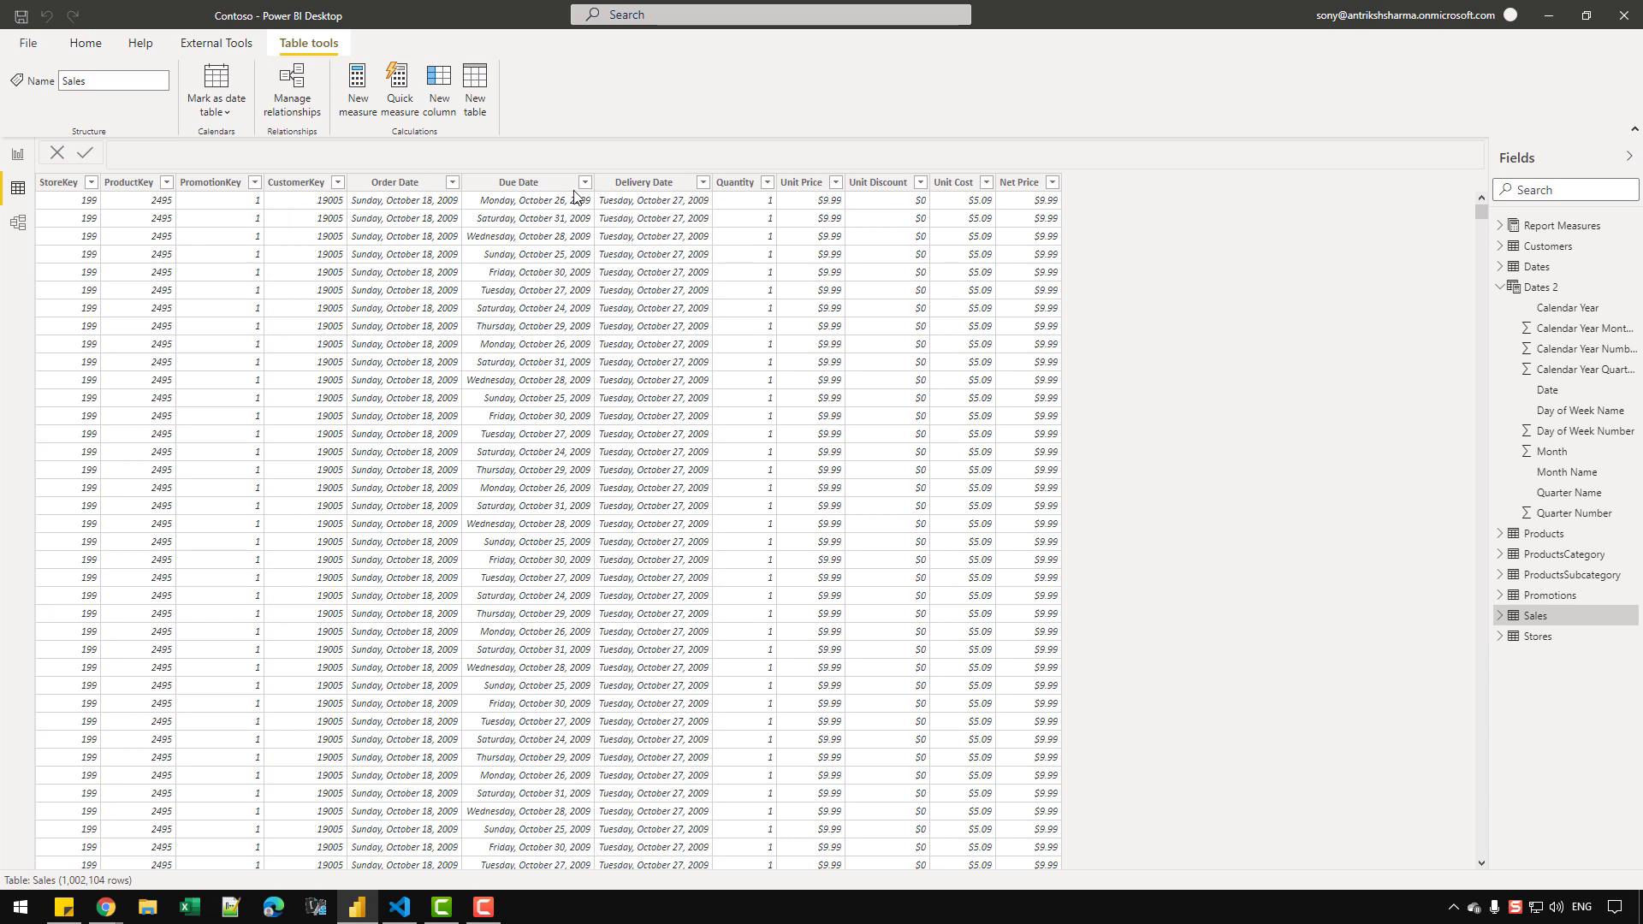
pyautogui.click(419, 182)
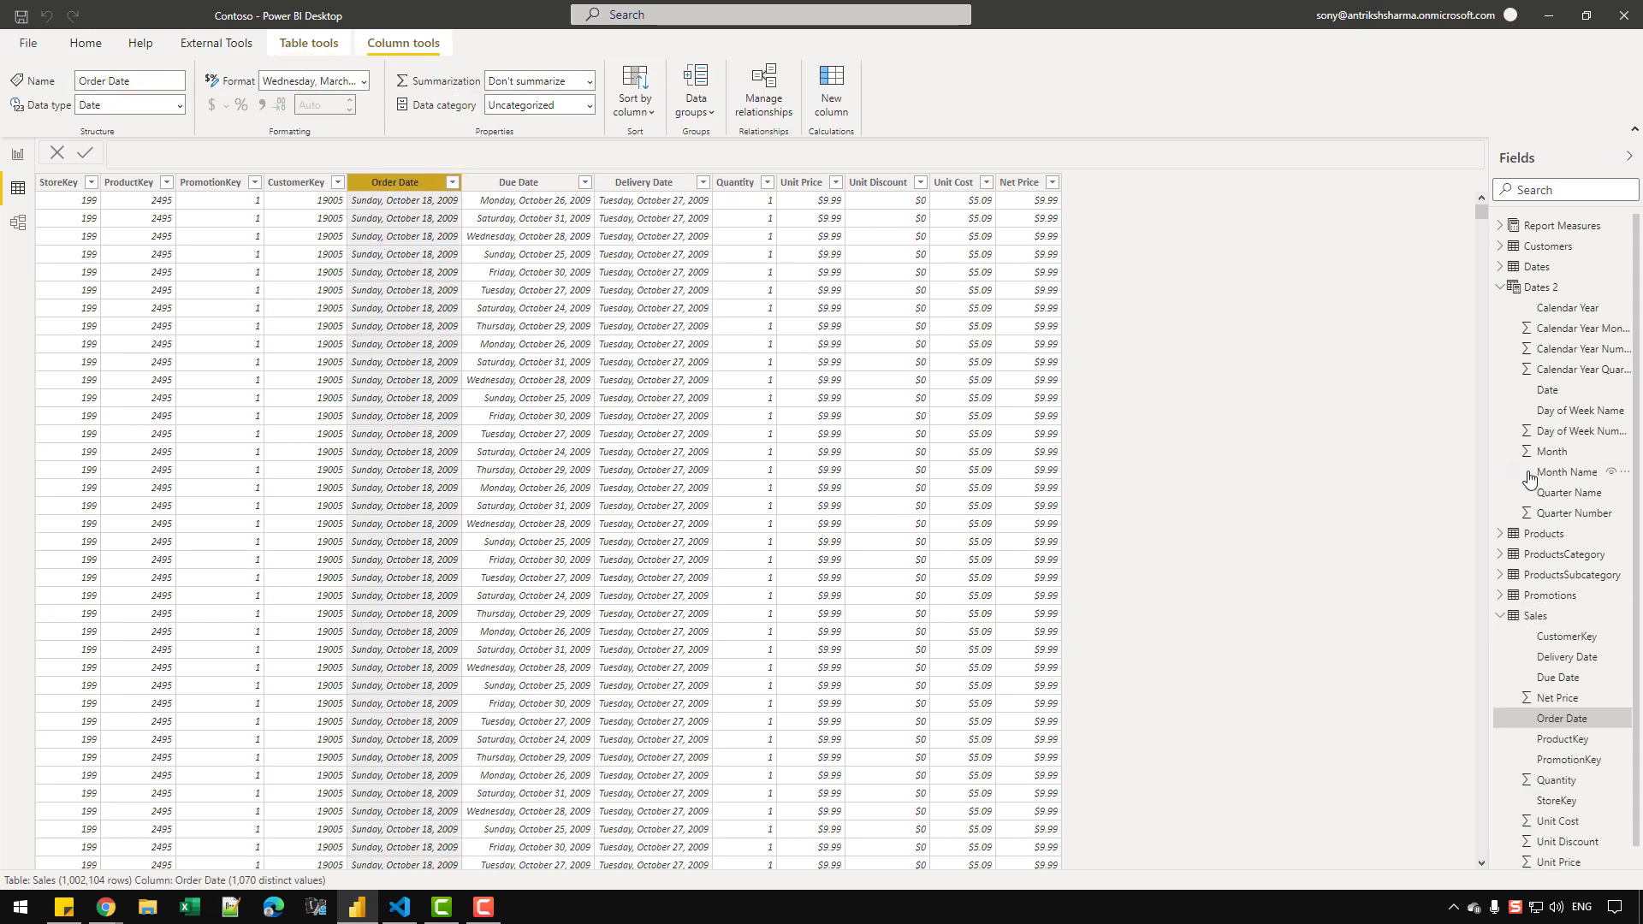
pyautogui.click(1541, 288)
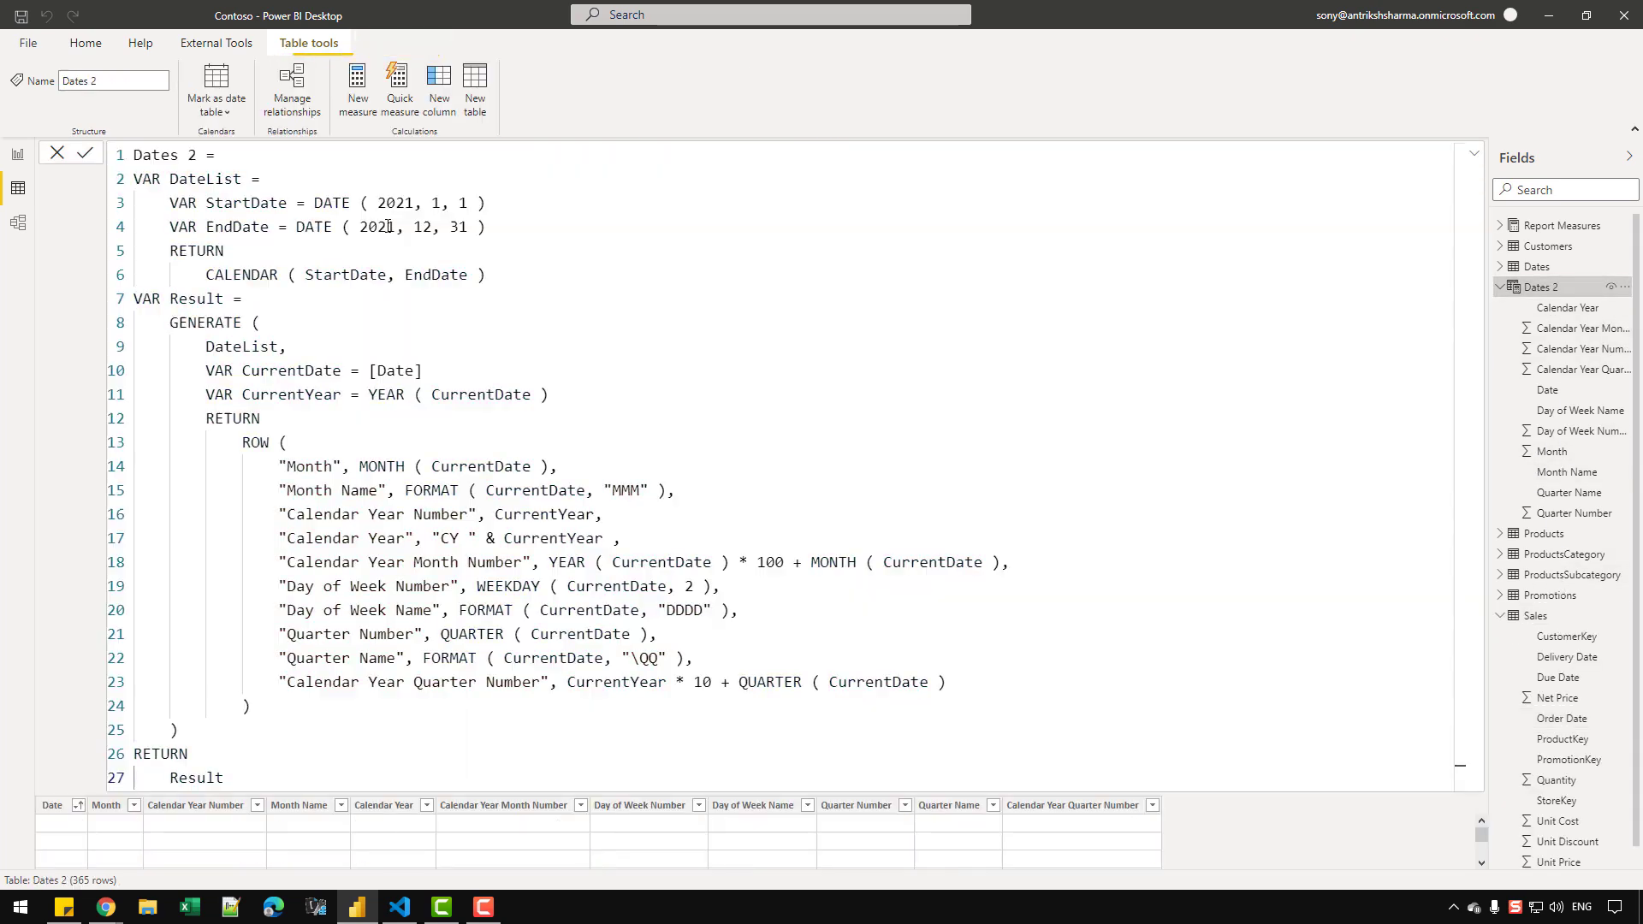
# Step: Add variables MinDate = MIN(Sales[Order Date]) and MaxDate = MAX(Sales[Order Date])
pyautogui.press('Return')
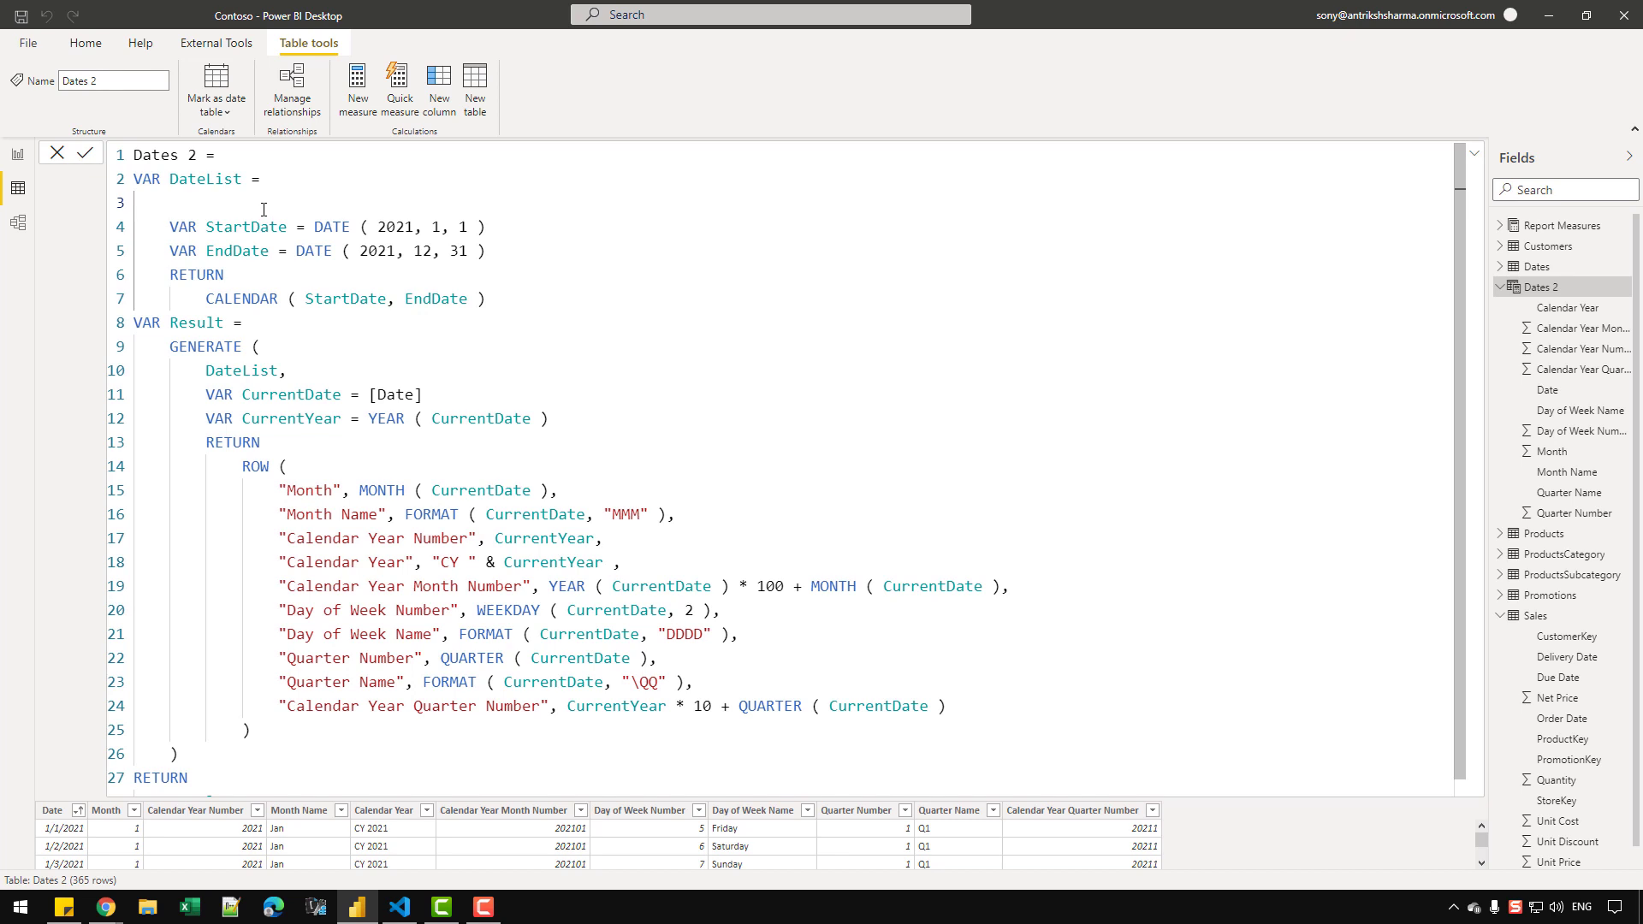
pyautogui.write('VAR MinDate = MIN (')
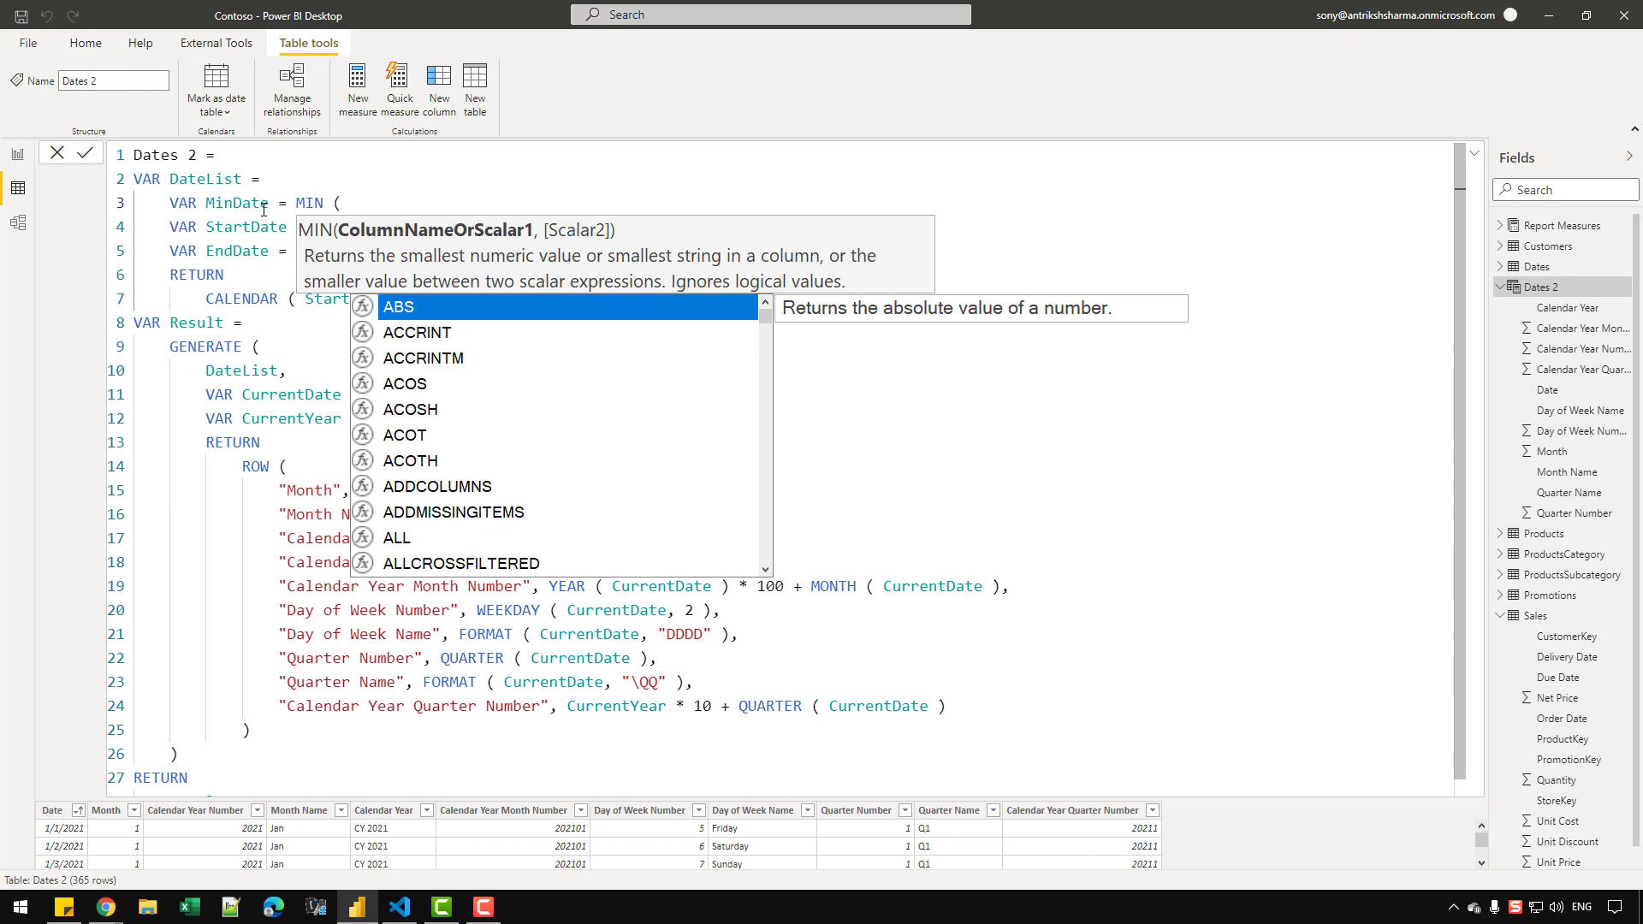
pyautogui.write(' Sales[Order Date] ')
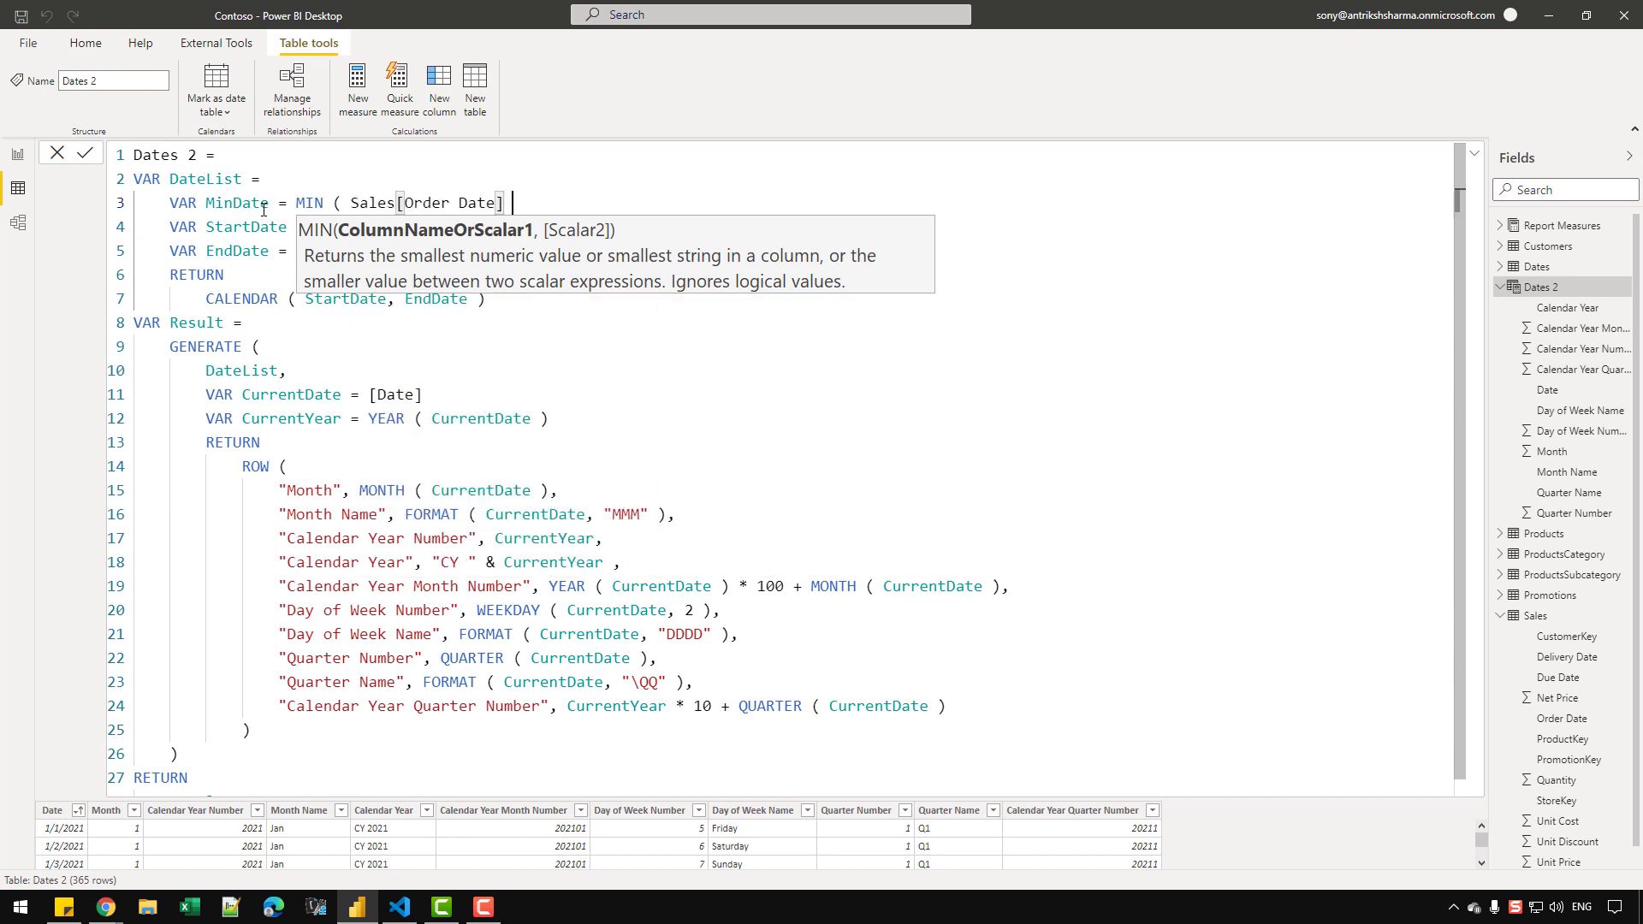
pyautogui.write(')')
pyautogui.press('Return')
pyautogui.write('VAR Max')
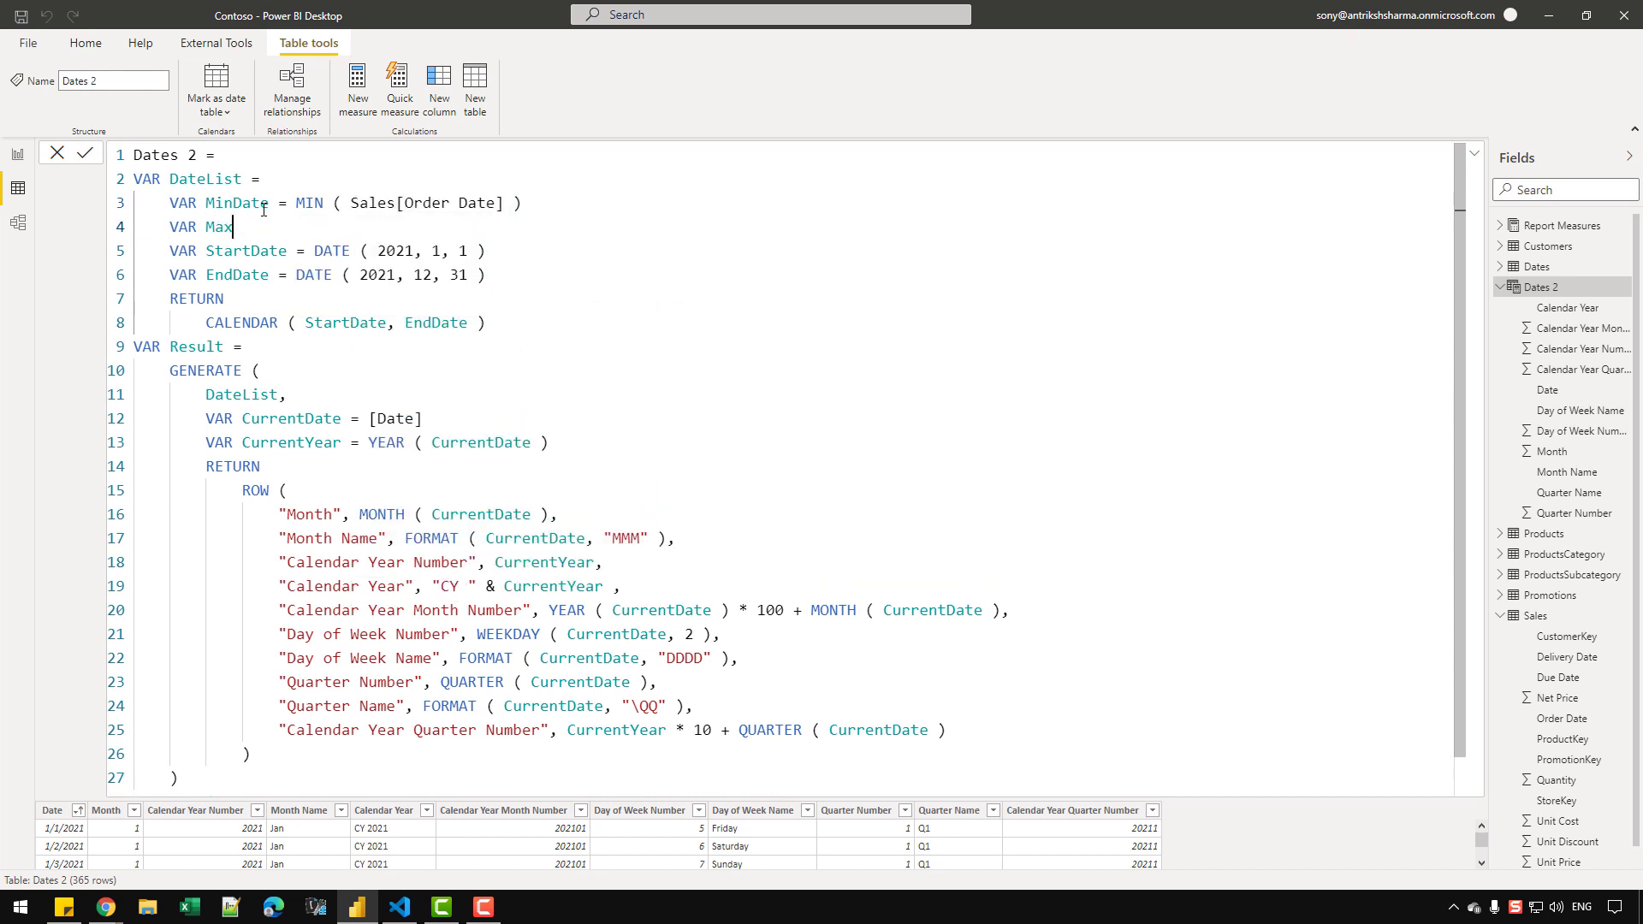
pyautogui.write('Date = MAX (')
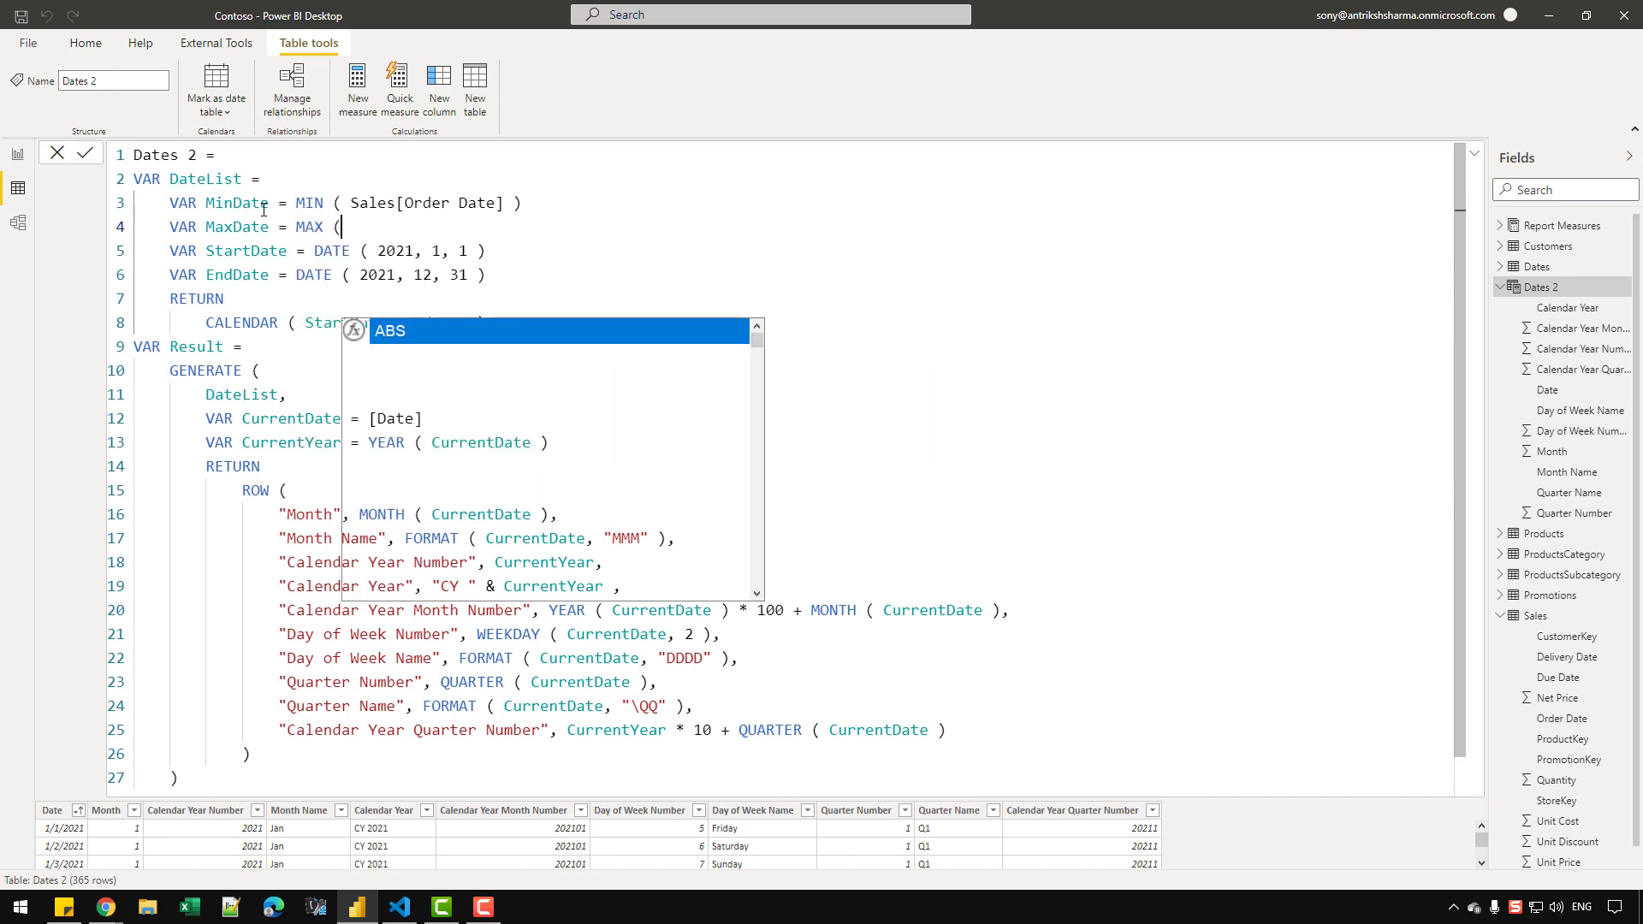
pyautogui.write(' Sales[Order Date] )')
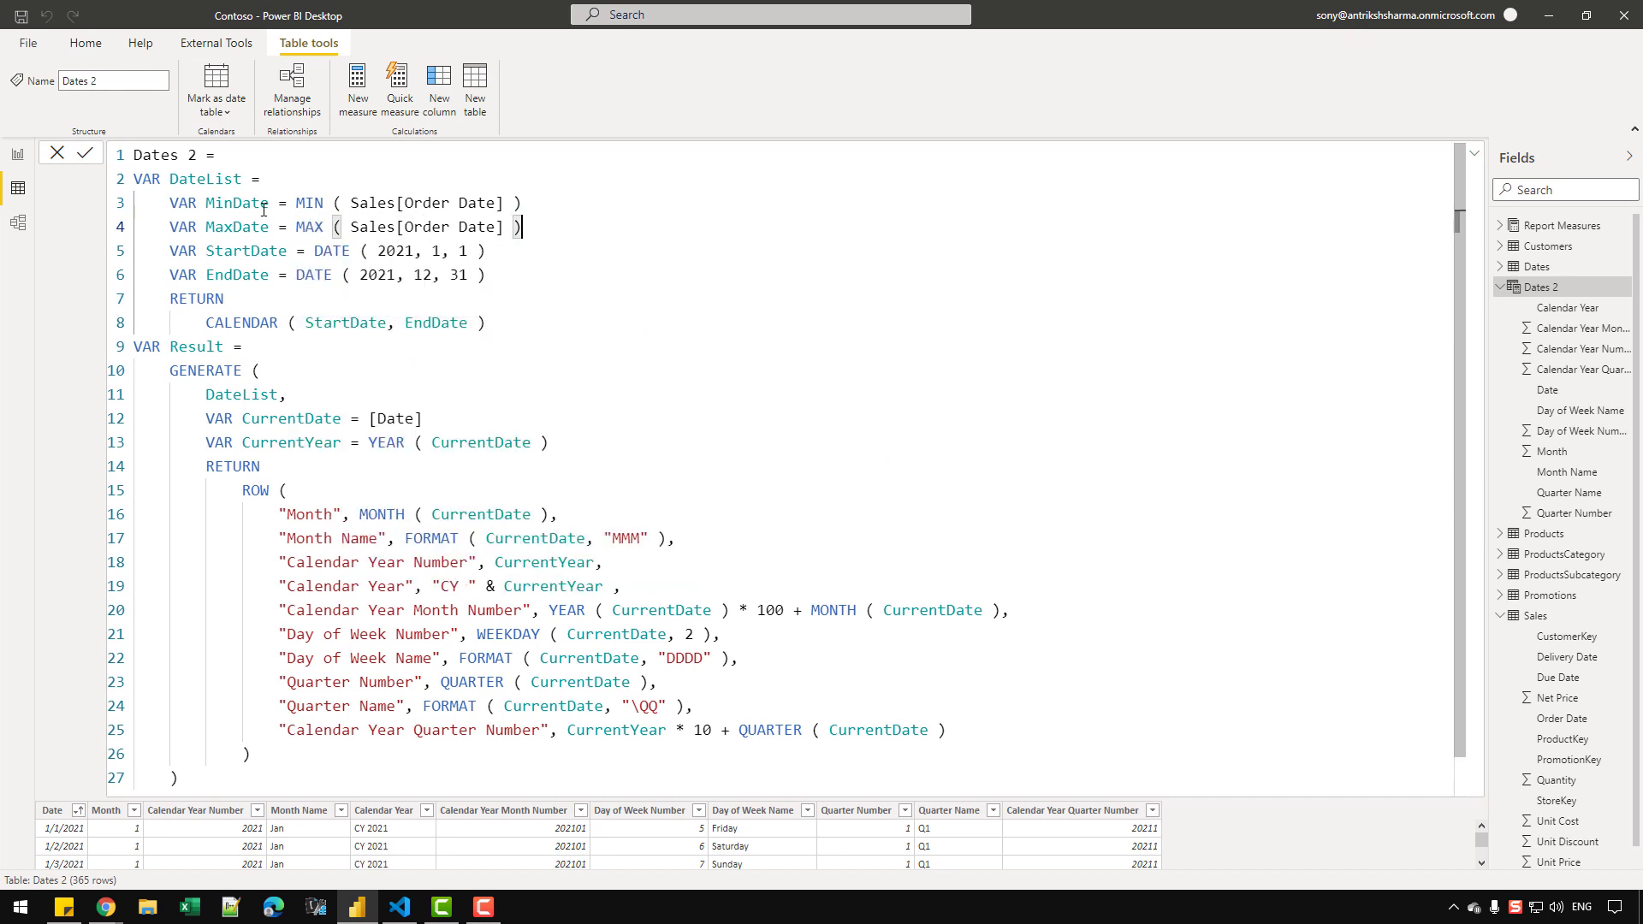
# Step: Replace the hardcoded 2021 in StartDate with YEAR ( MinDate )
pyautogui.moveTo(307, 203); pyautogui.dragTo(514, 204)
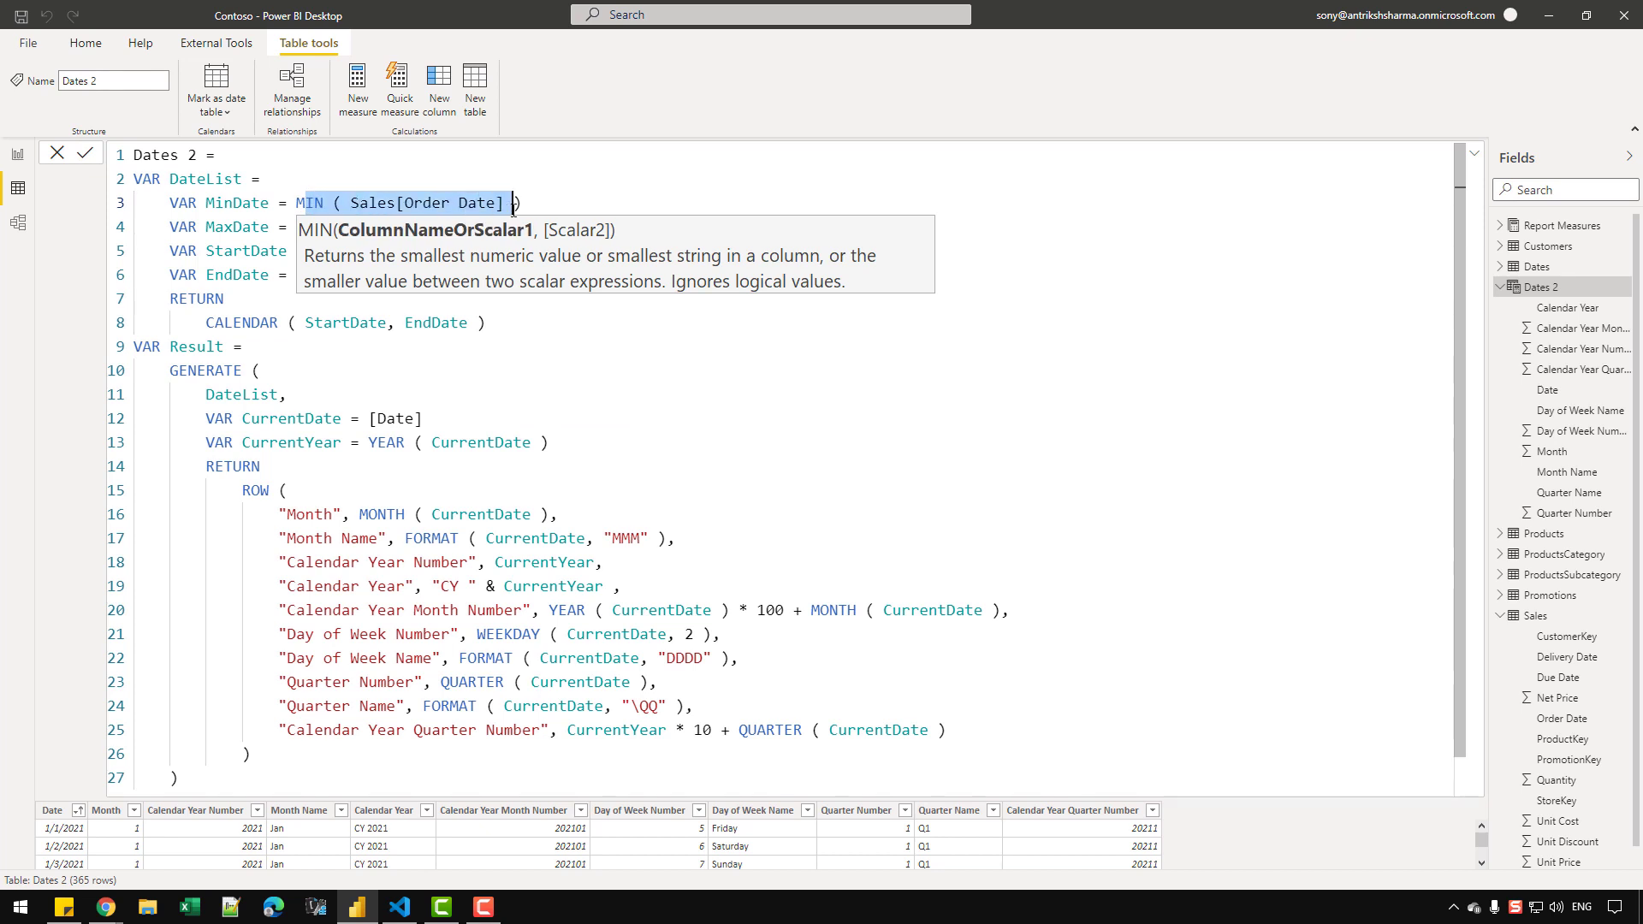
pyautogui.click(426, 299)
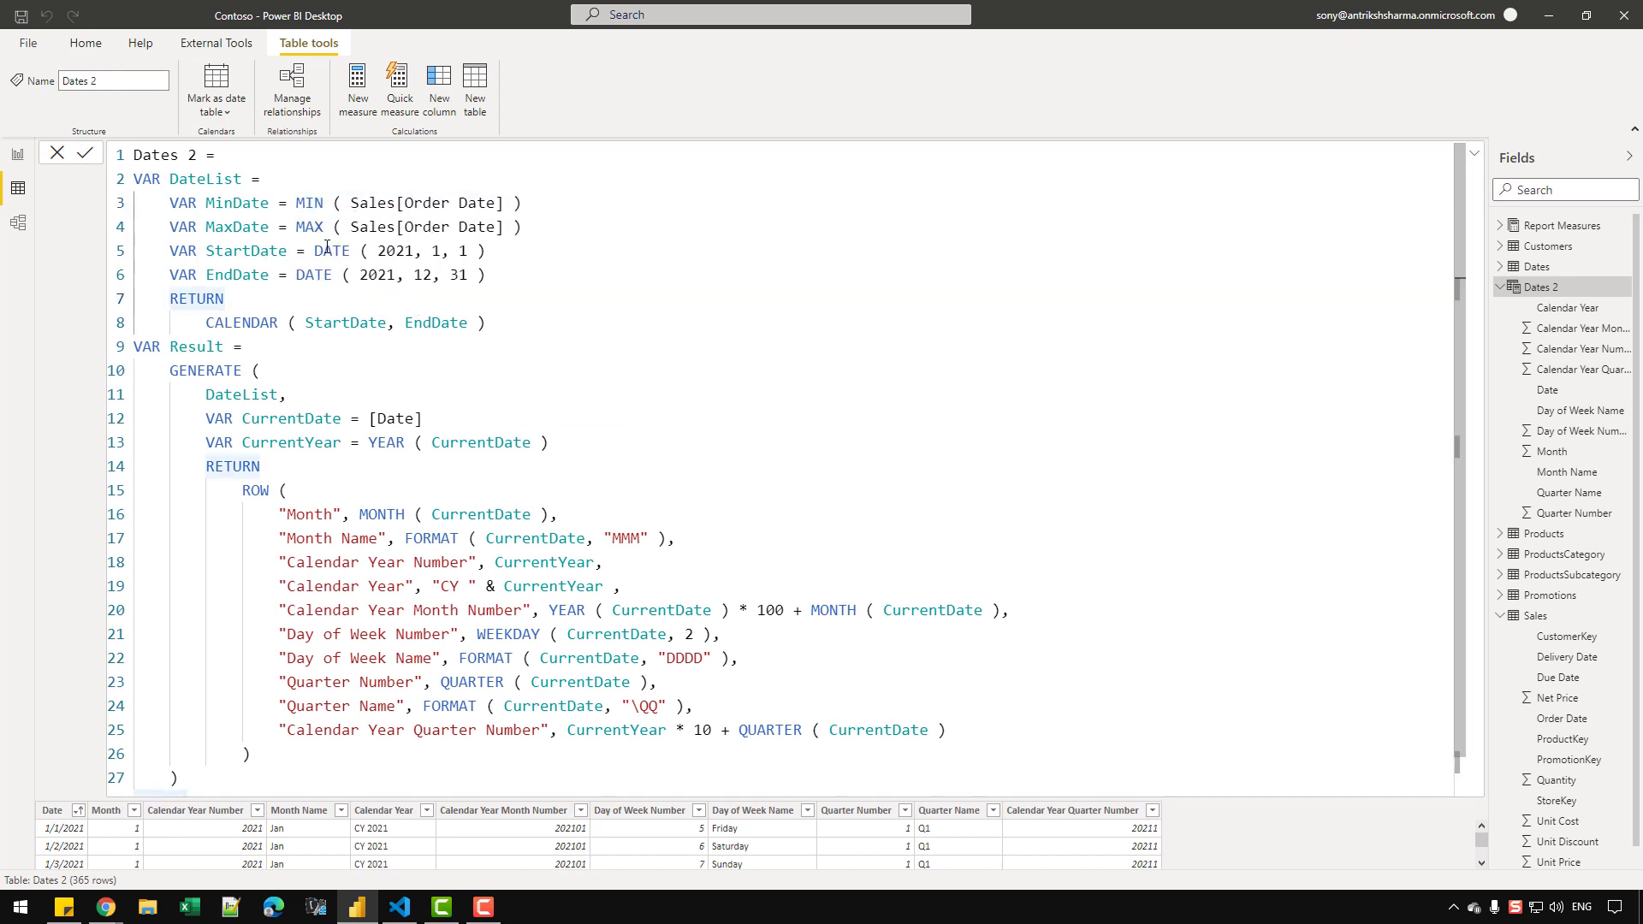
pyautogui.doubleClick(223, 204)
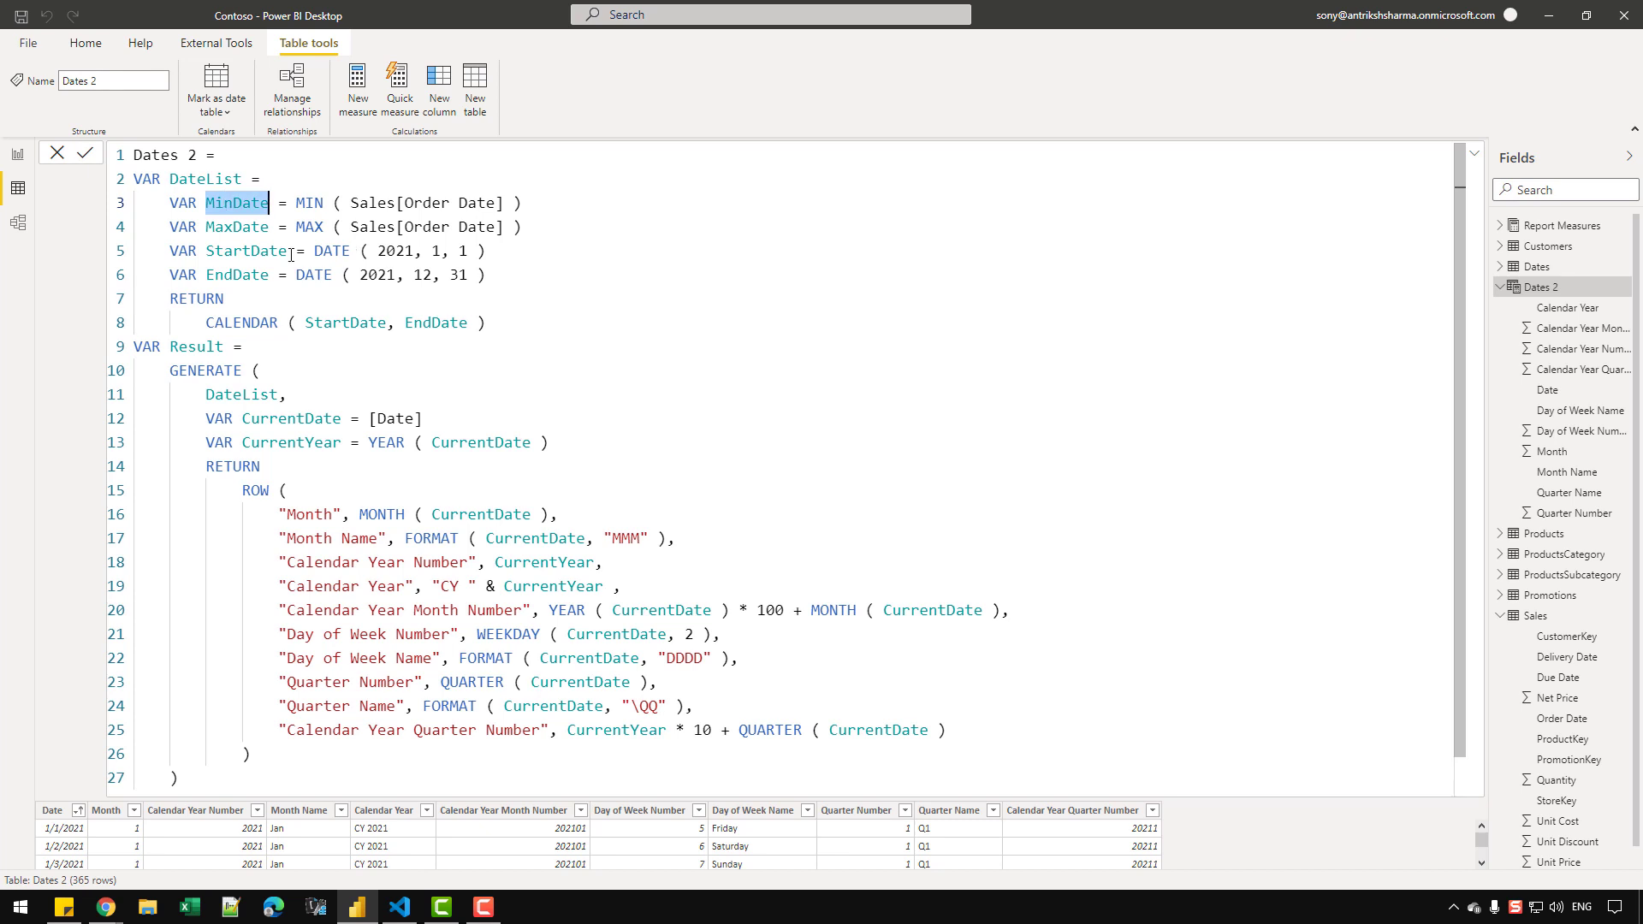
pyautogui.doubleClick(387, 249)
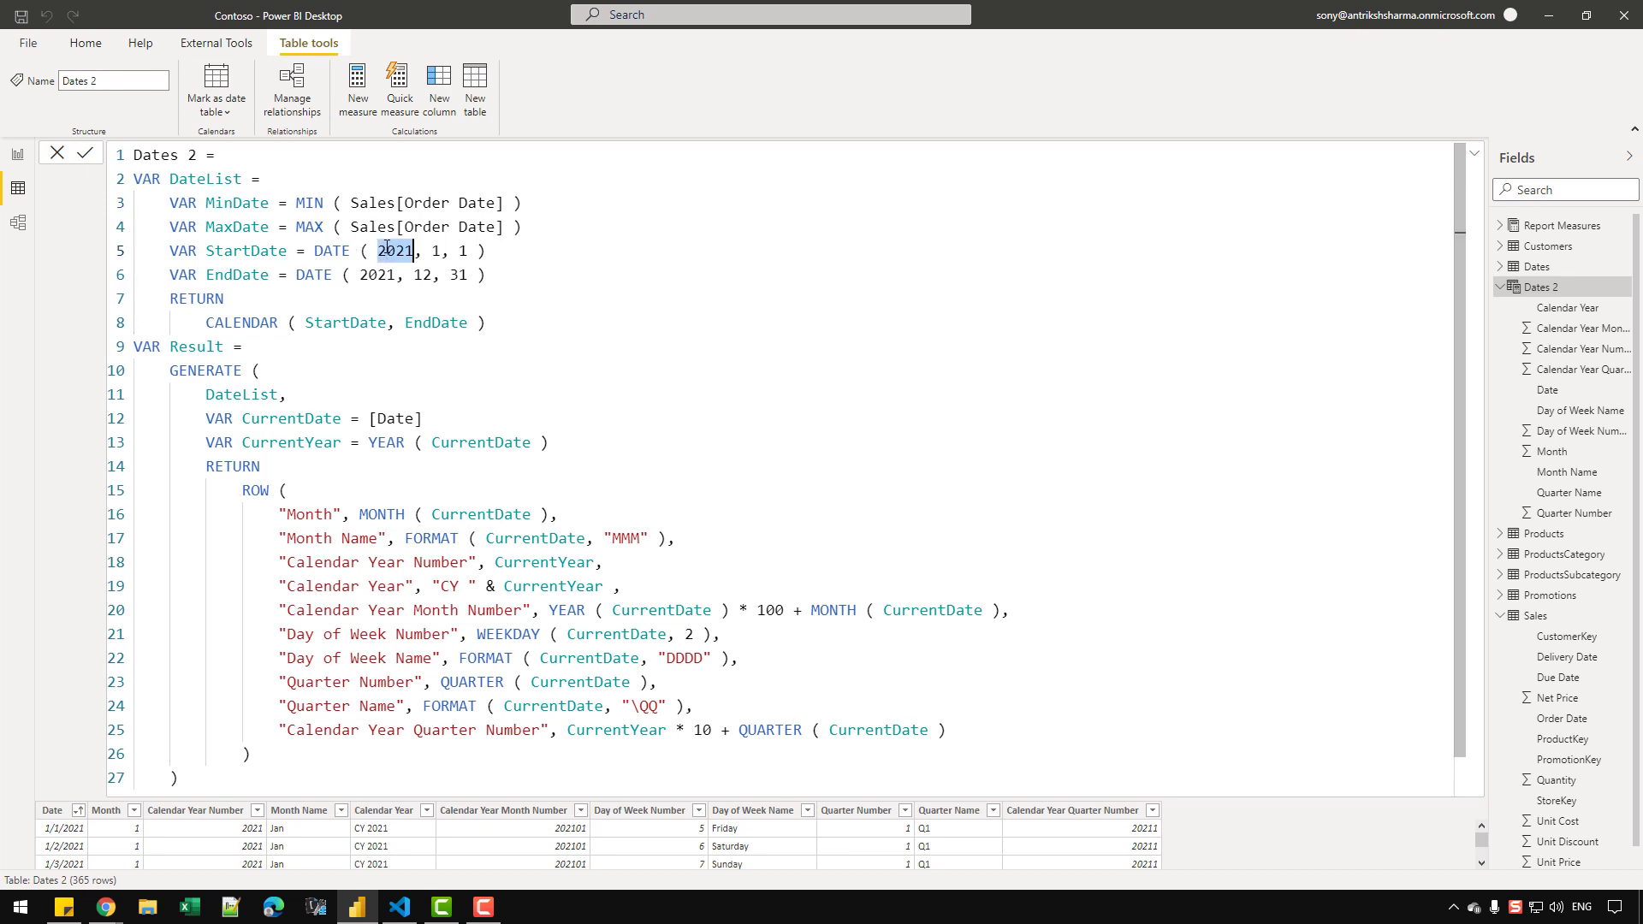
pyautogui.write('YEAR ( ')
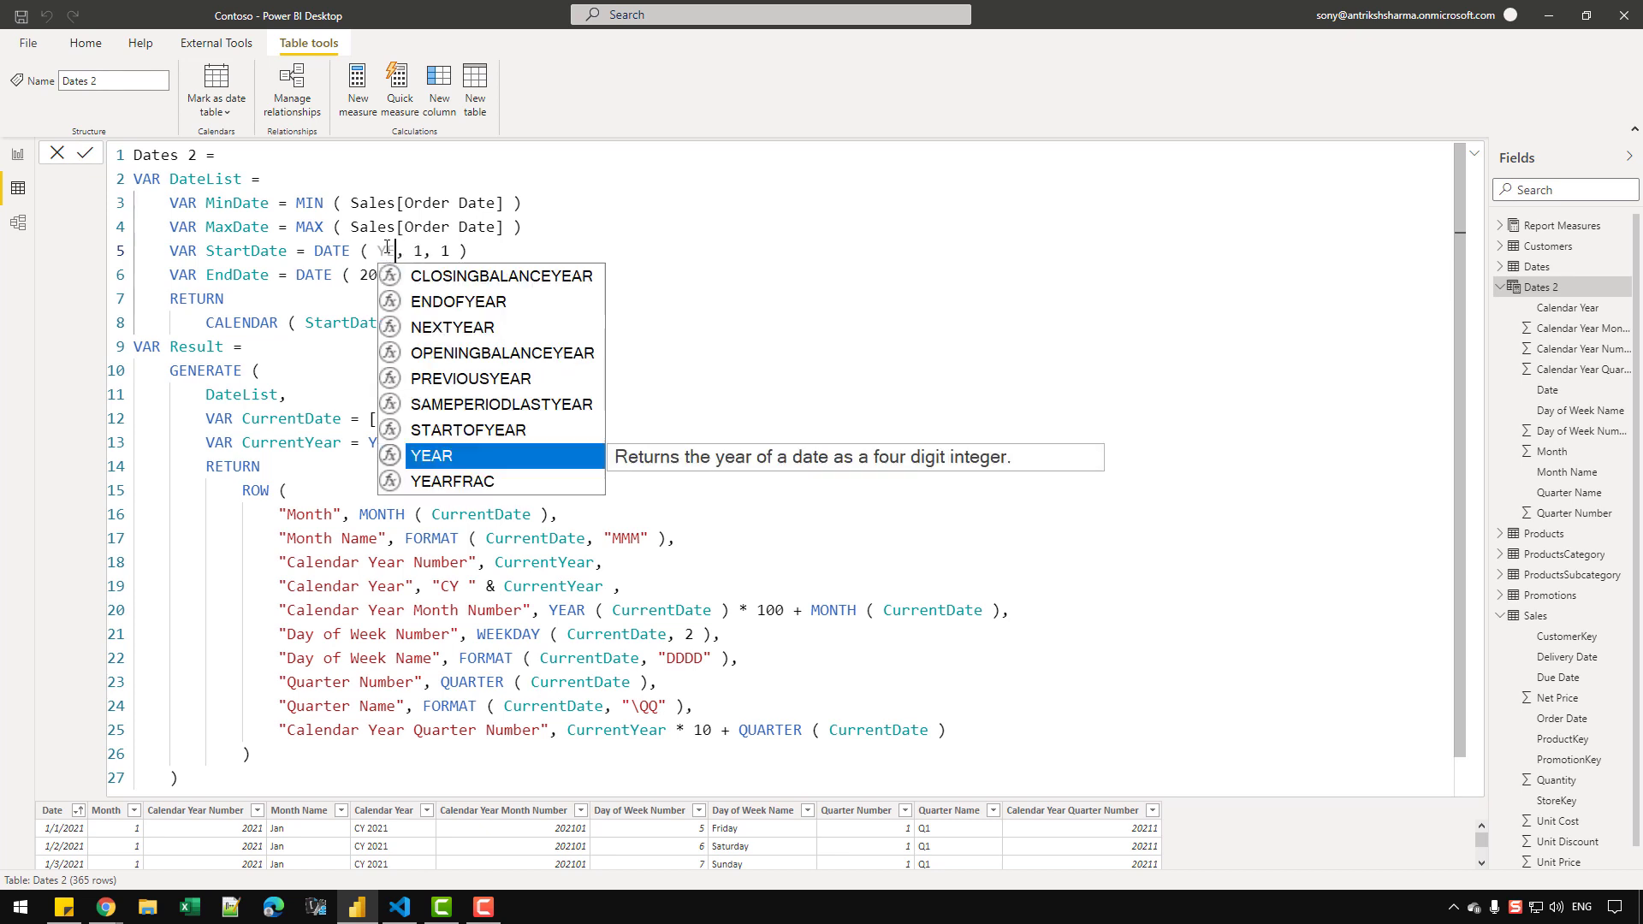
pyautogui.write('MIND')
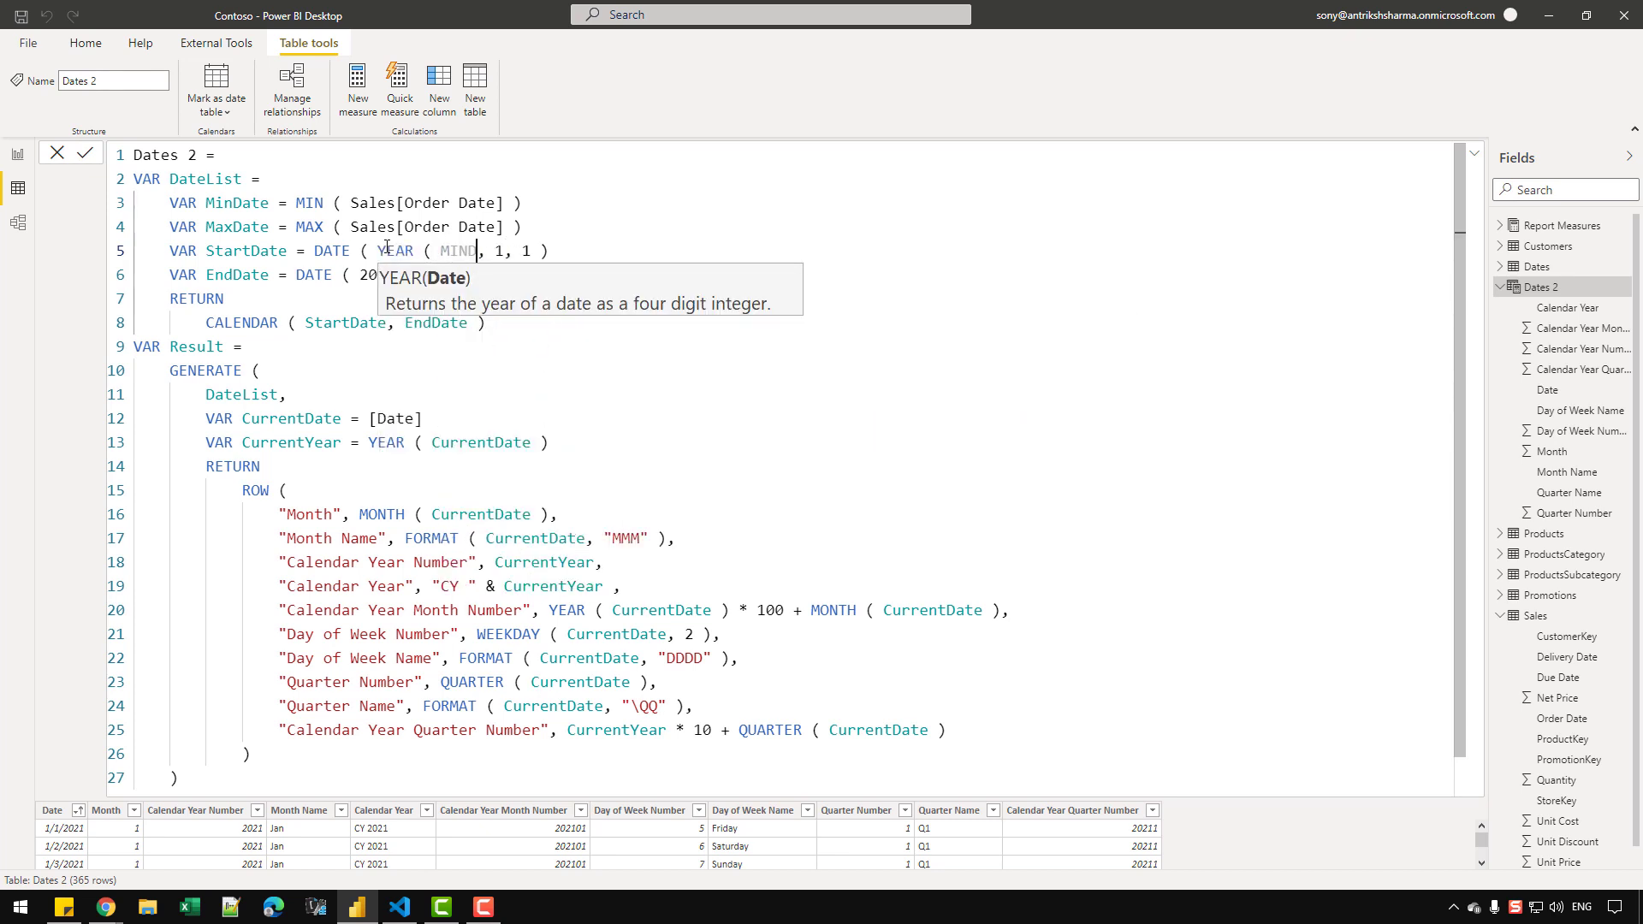
pyautogui.press('Tab')
pyautogui.write(')')
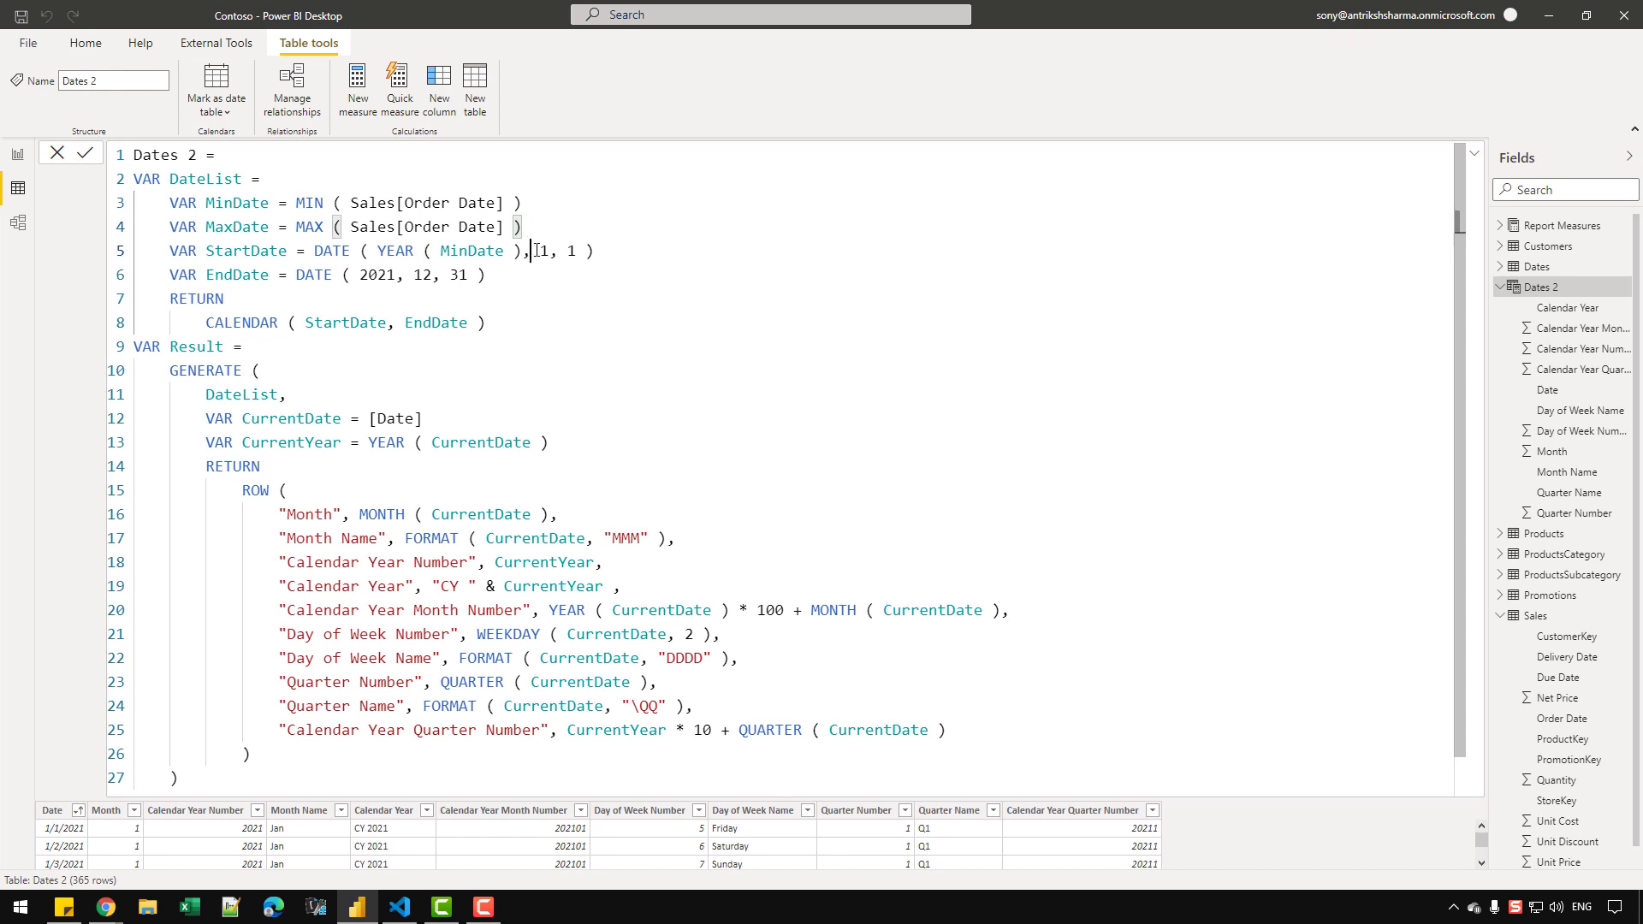
# Step: Replace the 2021 in EndDate with YEAR ( MaxDate )
pyautogui.doubleClick(571, 250)
pyautogui.moveTo(377, 250); pyautogui.dragTo(521, 251)
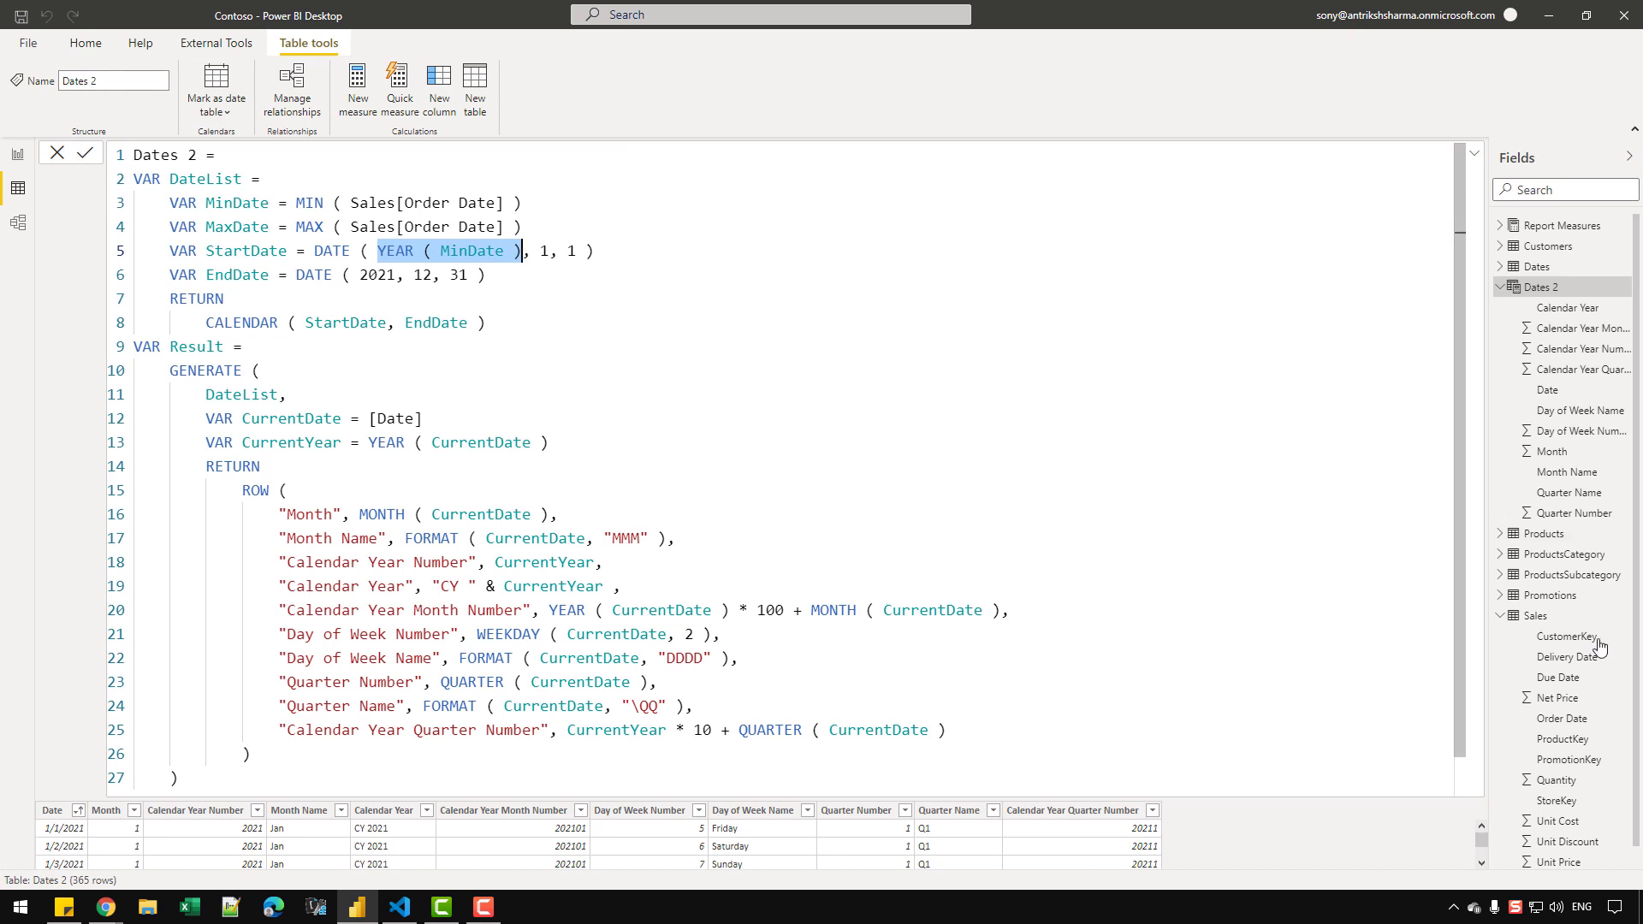
pyautogui.click(370, 272)
pyautogui.moveTo(378, 251); pyautogui.dragTo(523, 251)
pyautogui.hotkey('ctrl', 'c')
pyautogui.doubleClick(370, 276)
pyautogui.hotkey('ctrl', 'v')
pyautogui.doubleClick(225, 224)
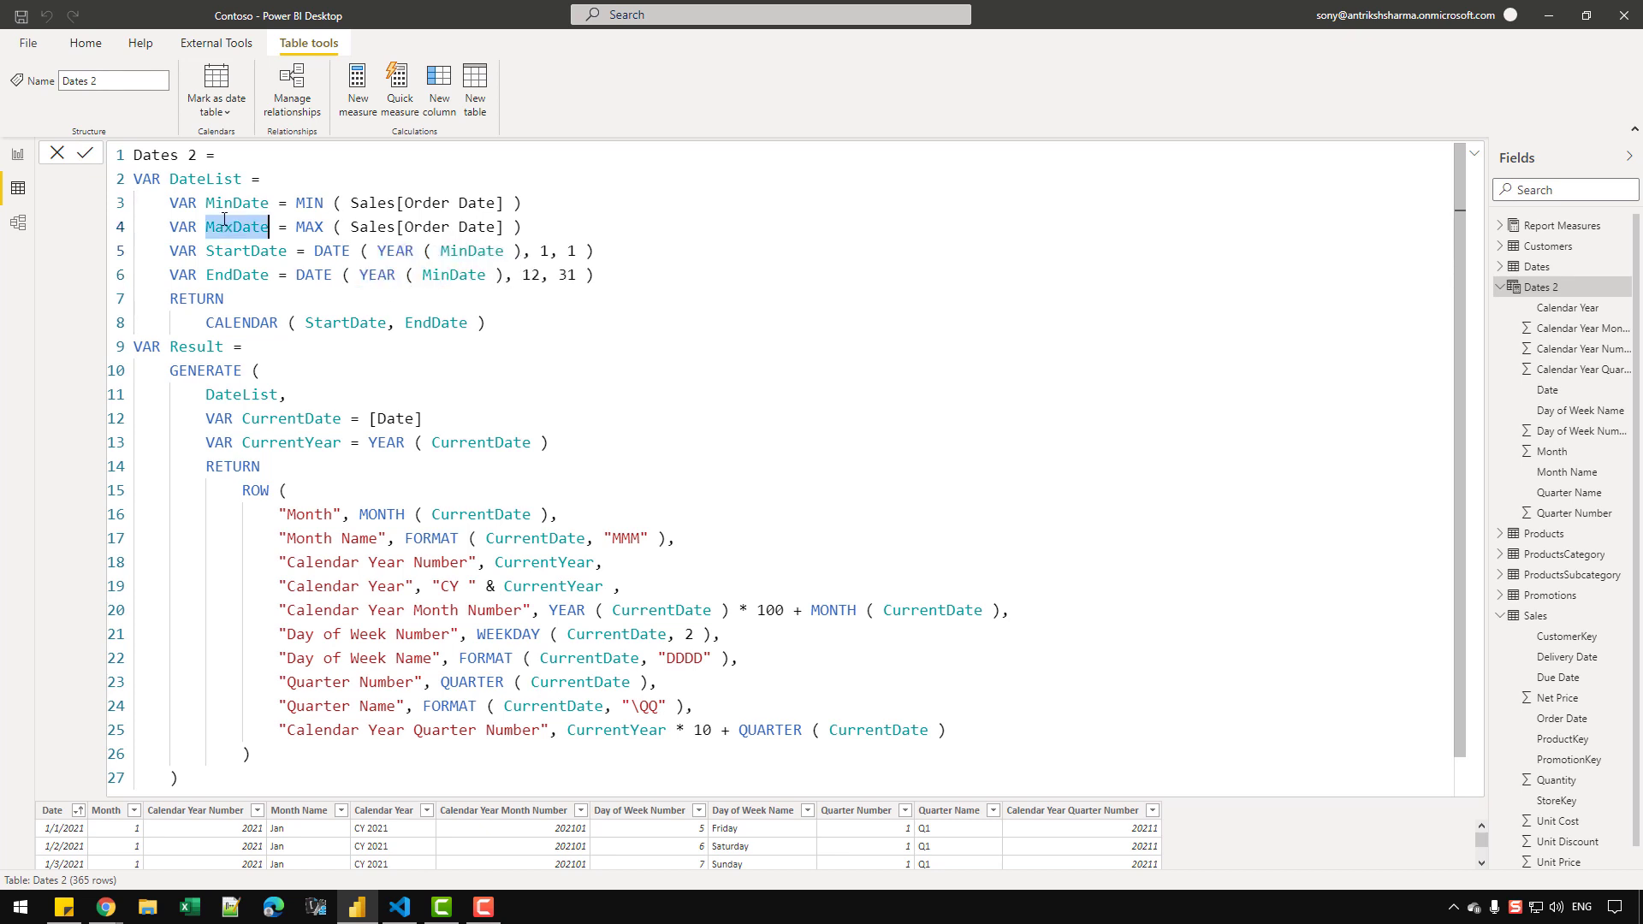
pyautogui.hotkey('ctrl', 'c')
pyautogui.doubleClick(456, 276)
pyautogui.hotkey('ctrl', 'v')
pyautogui.click(763, 224)
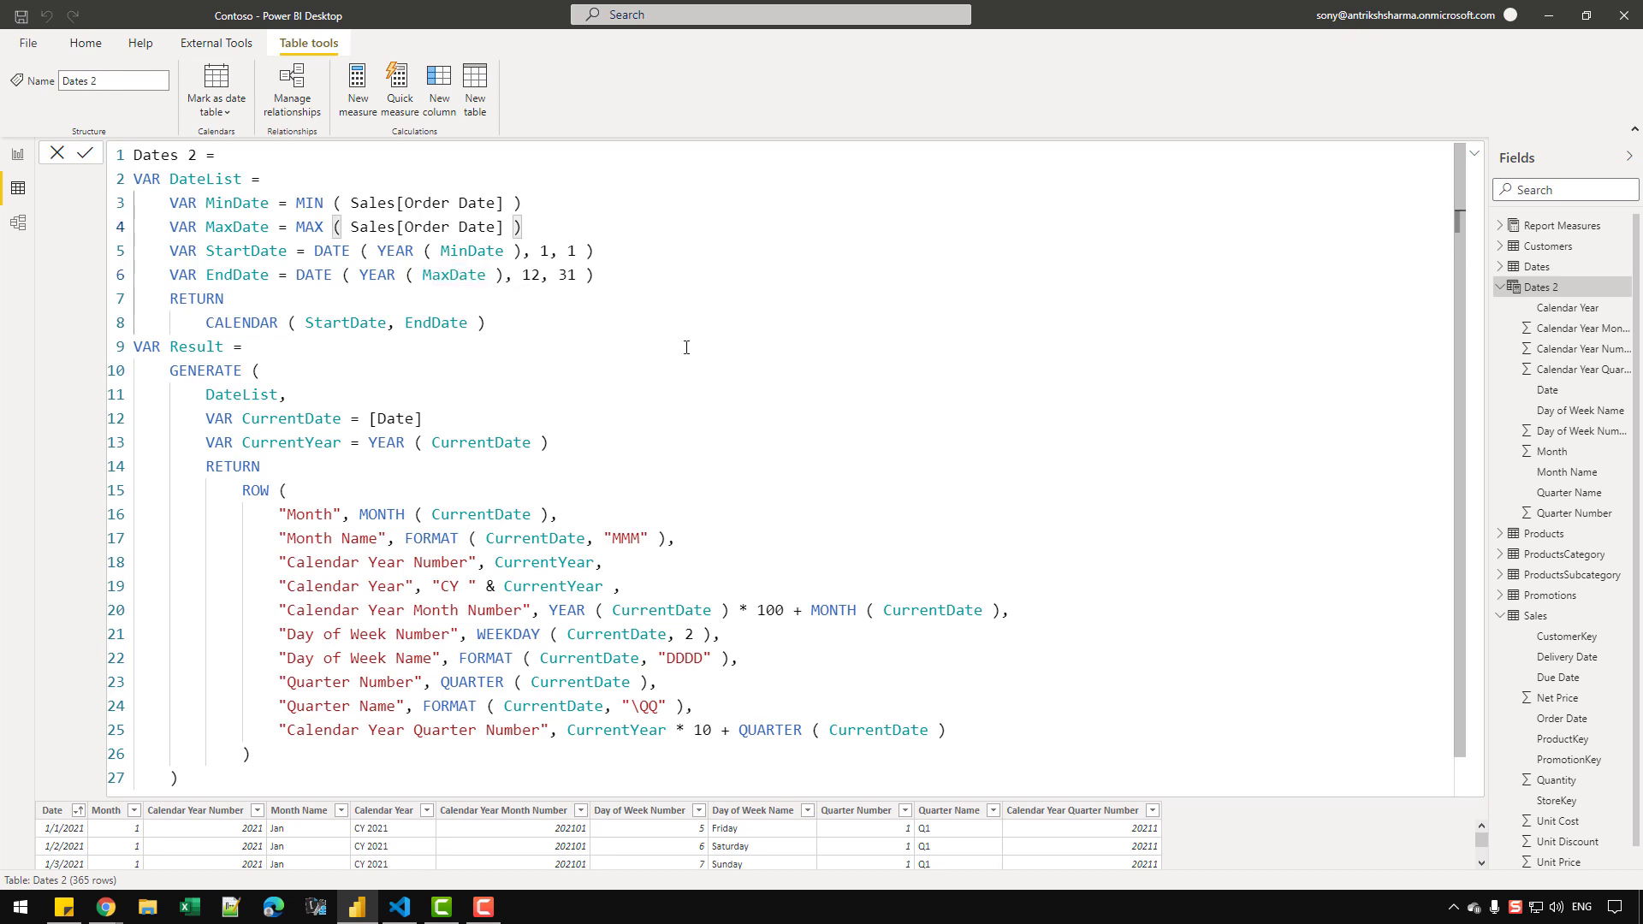
pyautogui.click(697, 344)
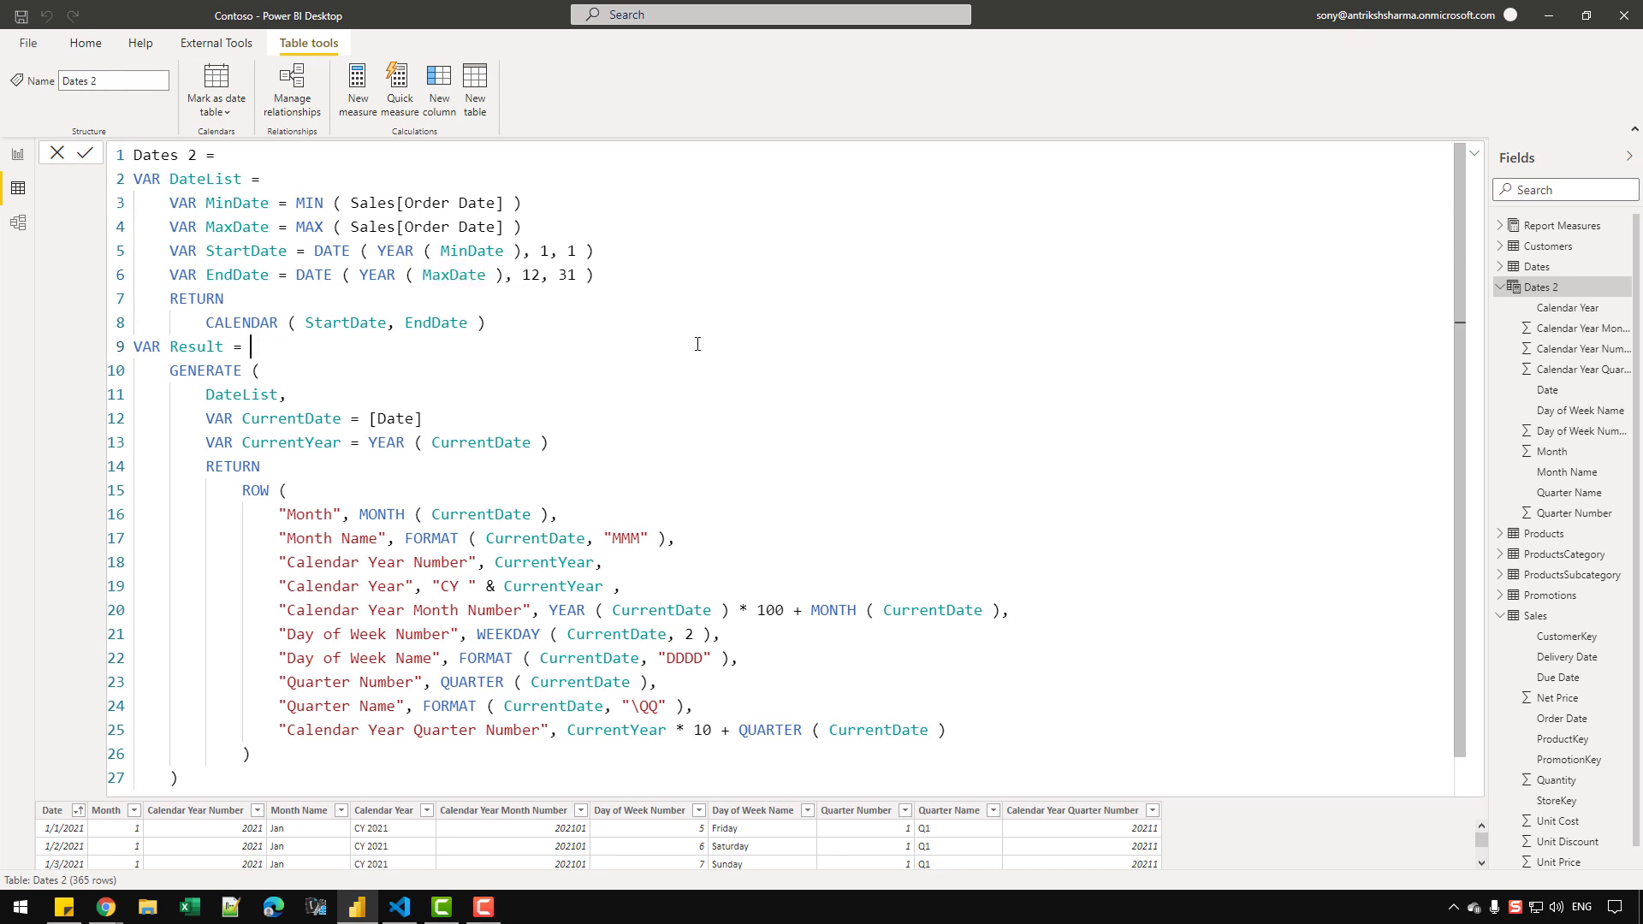
# Step: Commit the Dates 2 formula and check the years in Calendar Year Number
pyautogui.click(91, 156)
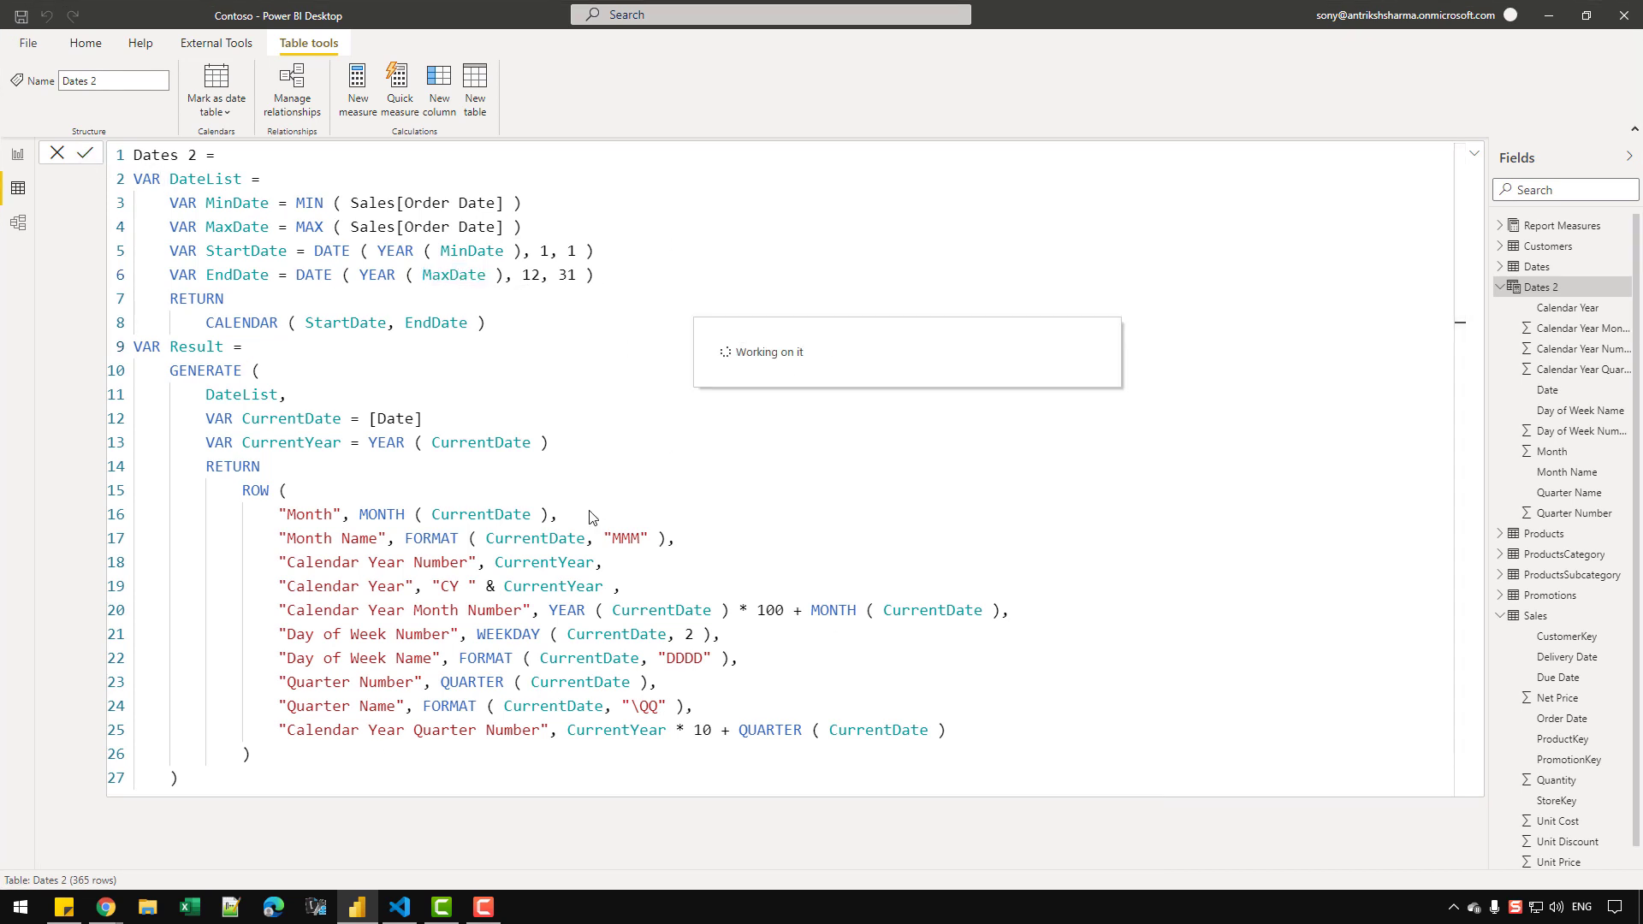
pyautogui.click(1474, 153)
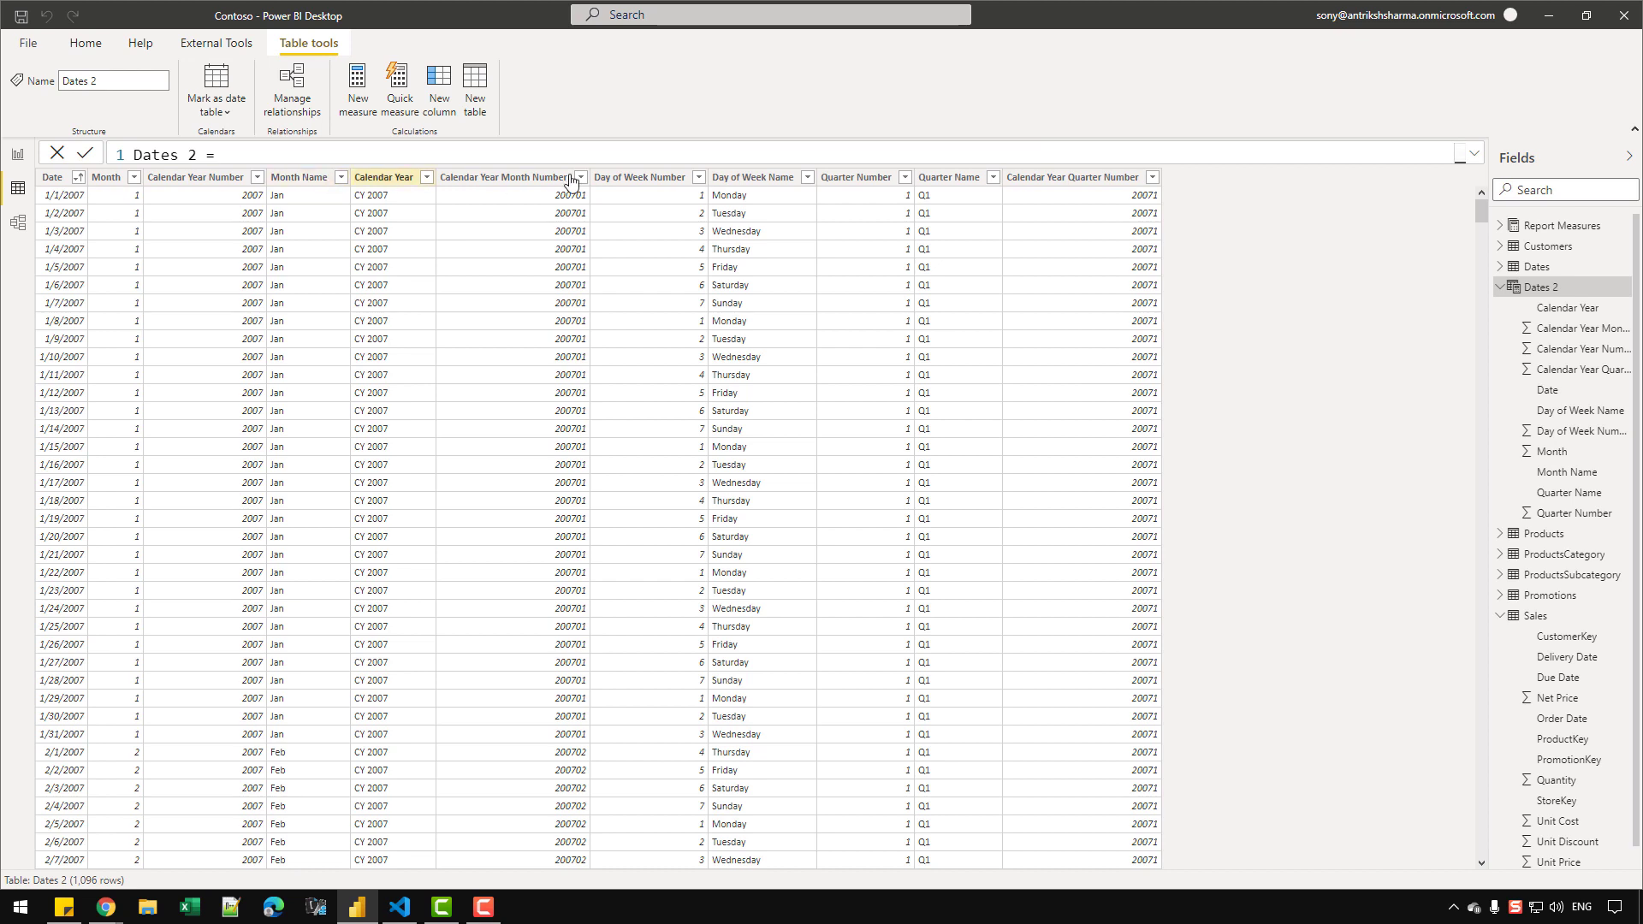
pyautogui.click(257, 177)
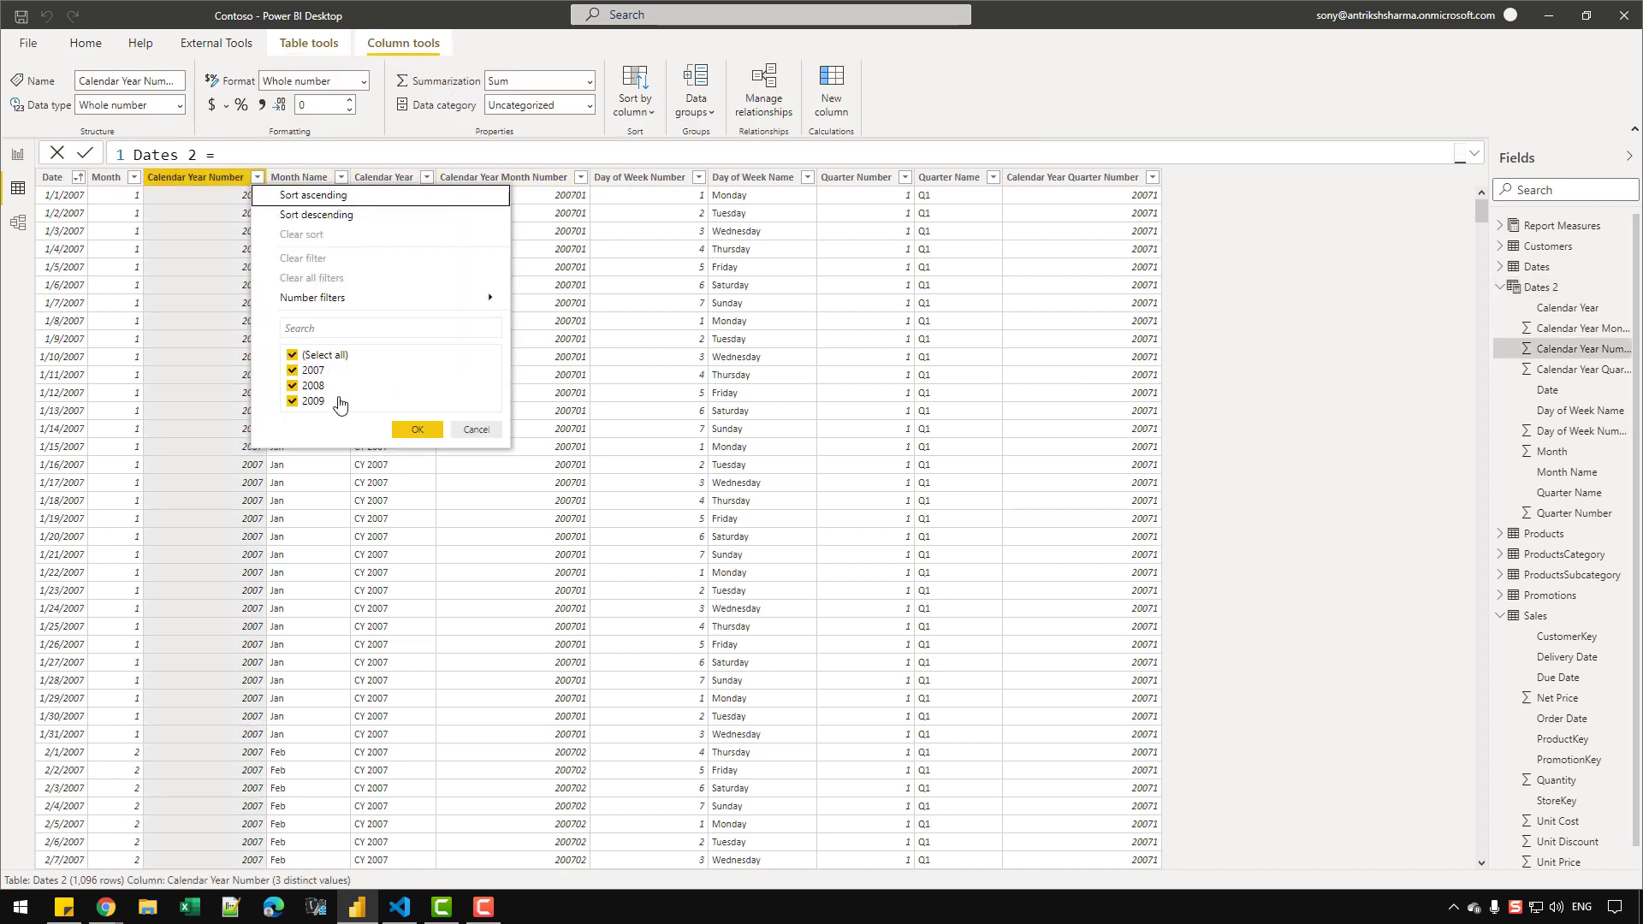
pyautogui.click(477, 431)
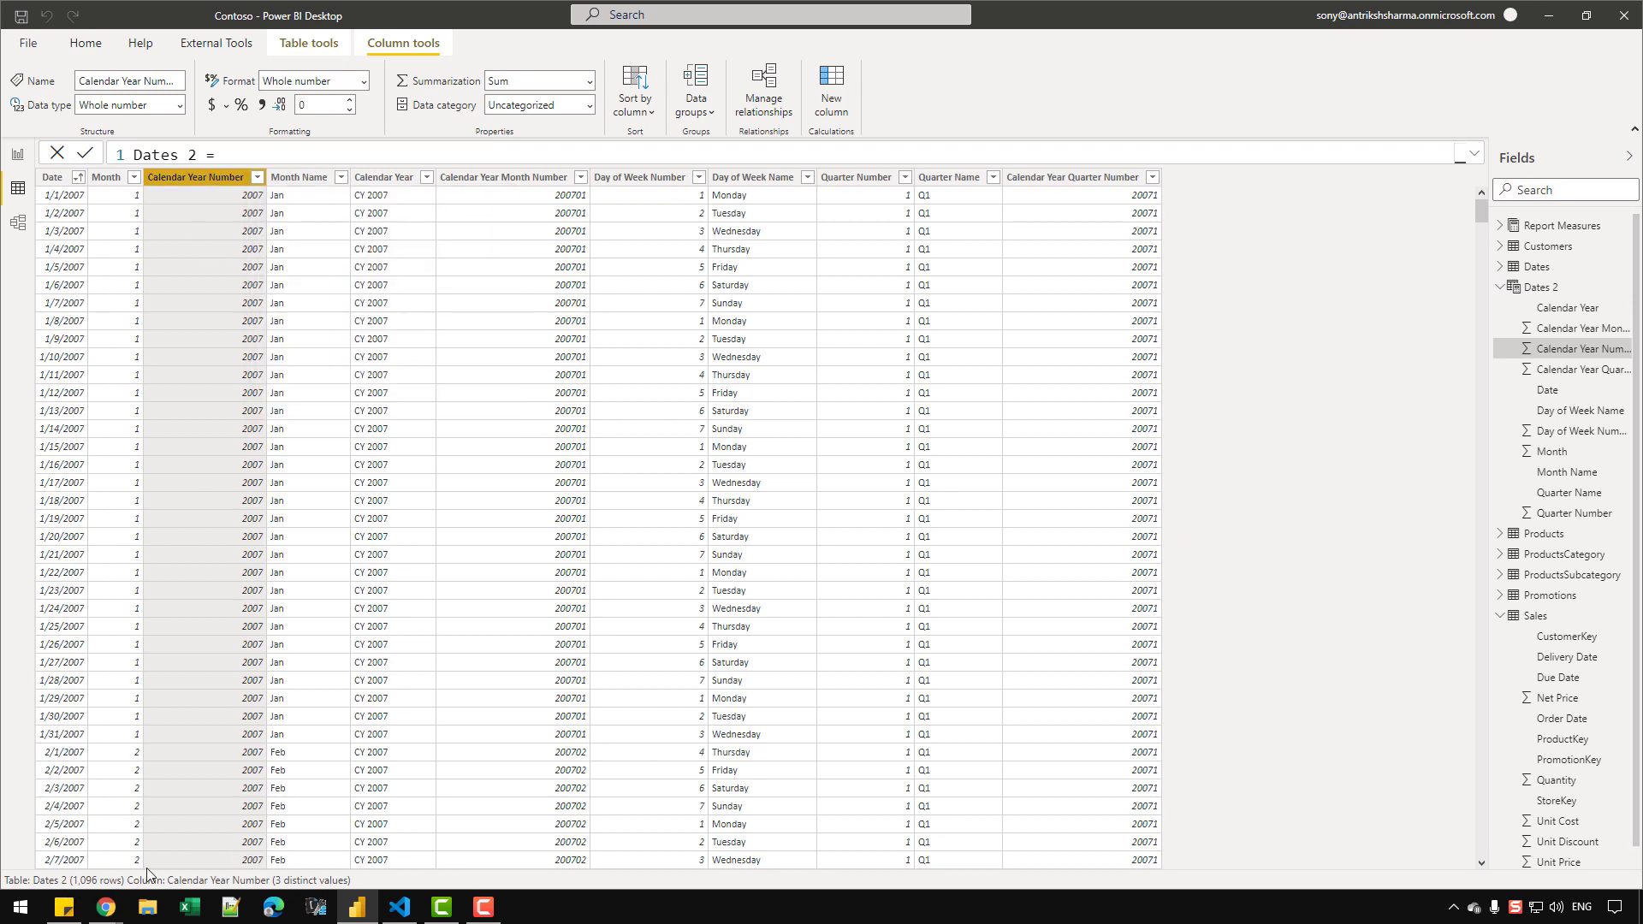
# Step: Sort Sales Order Date ascending and descending to confirm the 2007–2009 range
pyautogui.click(1551, 618)
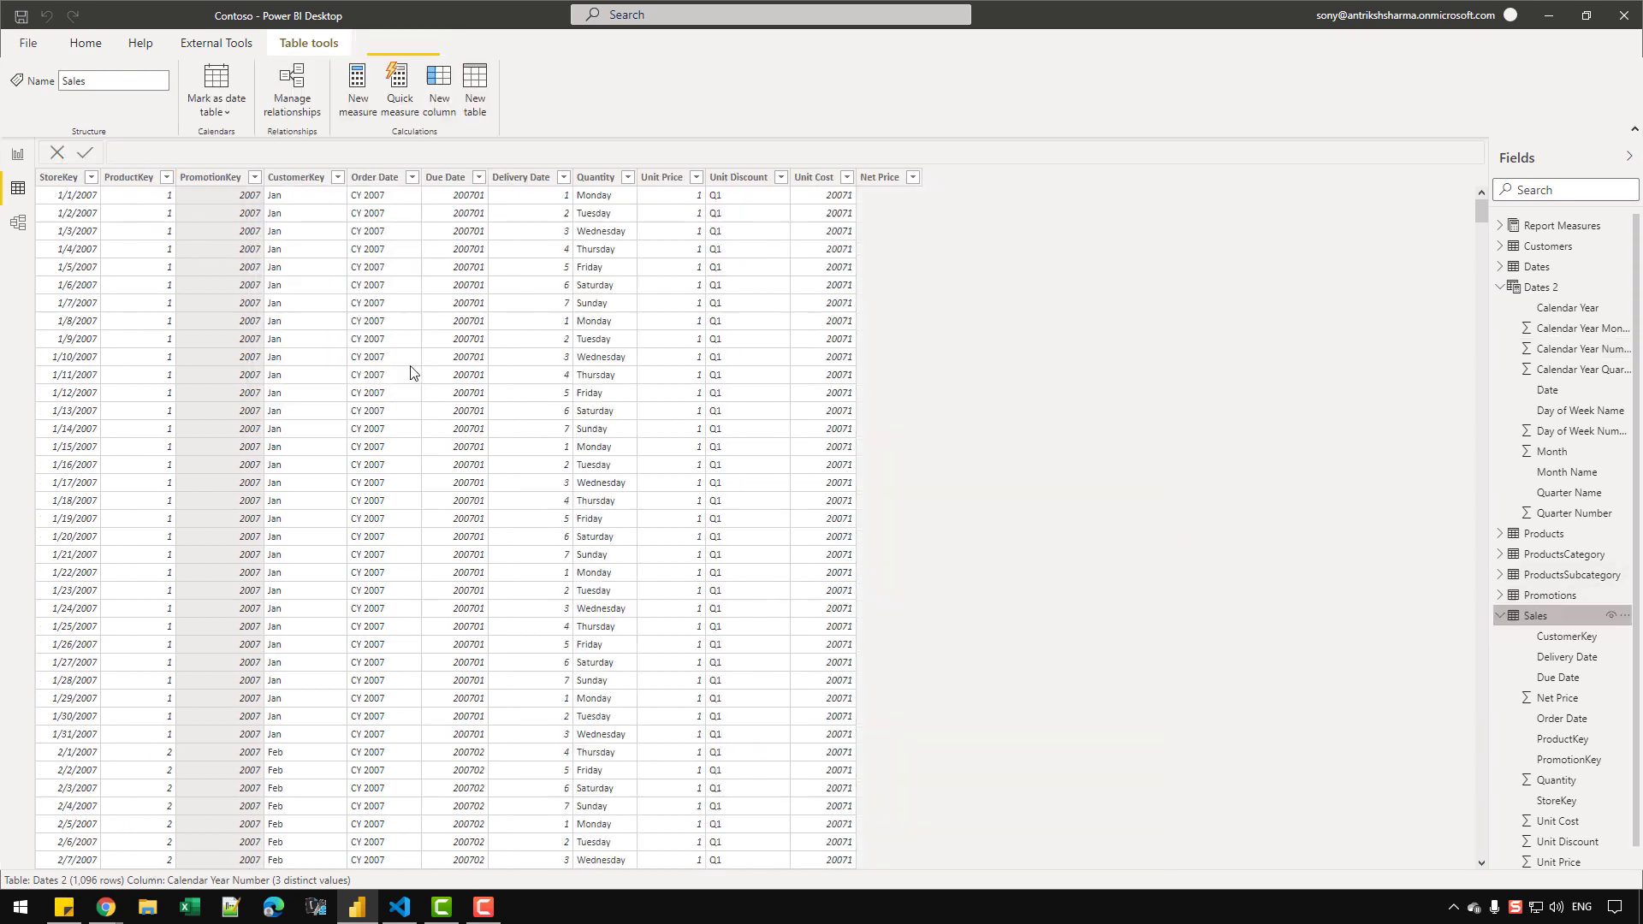
pyautogui.click(427, 179)
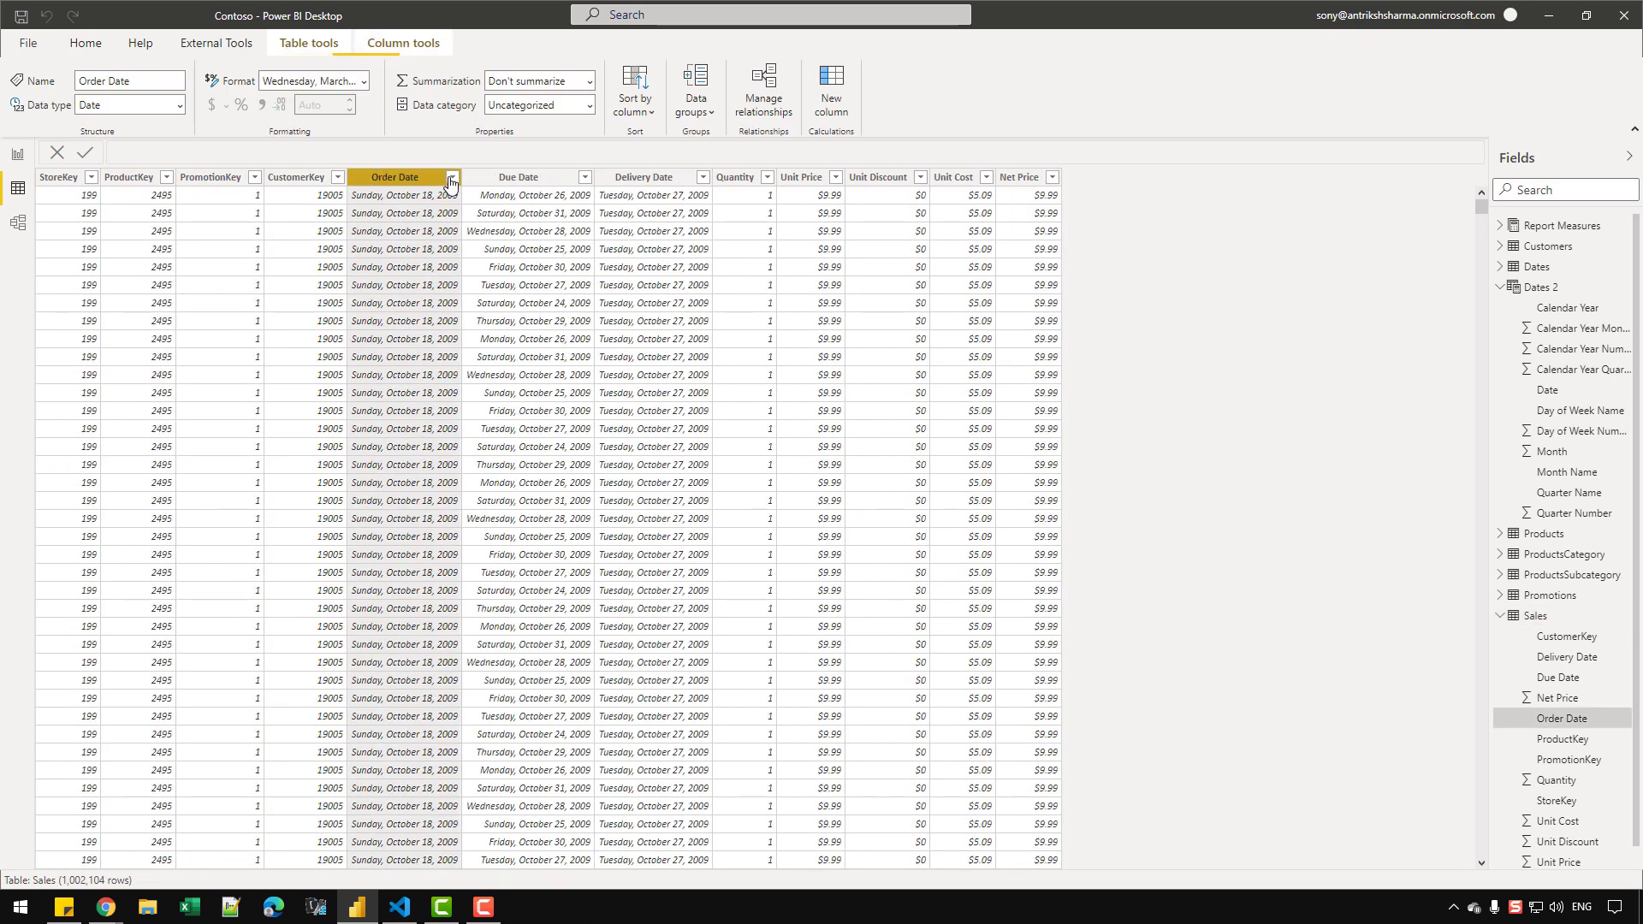
pyautogui.click(452, 177)
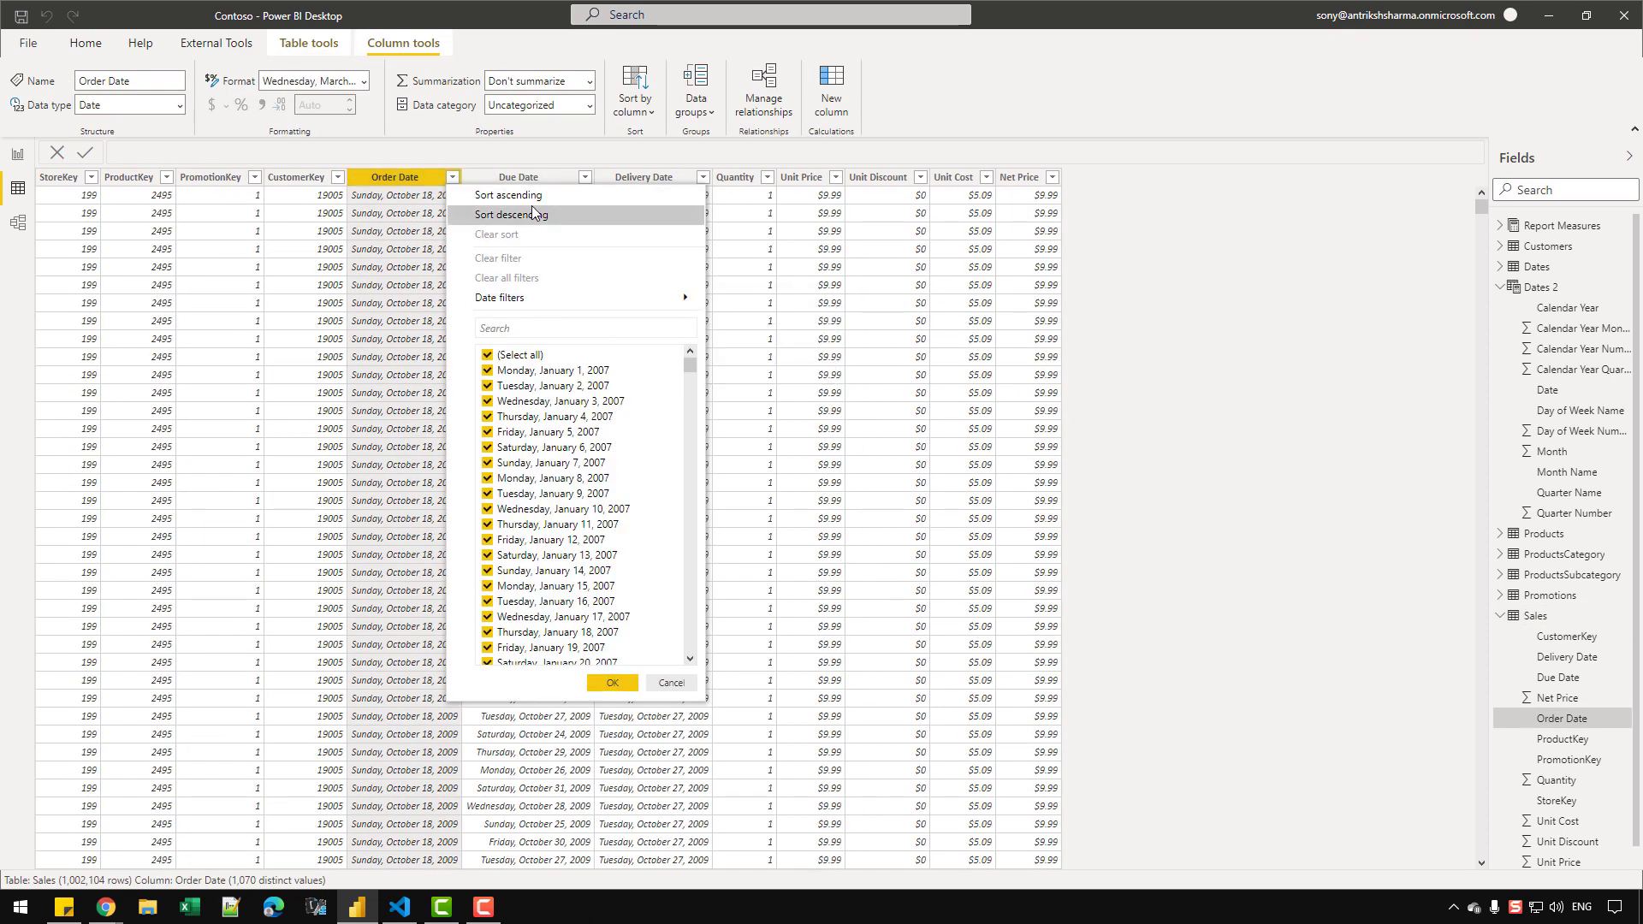
pyautogui.press('Return')
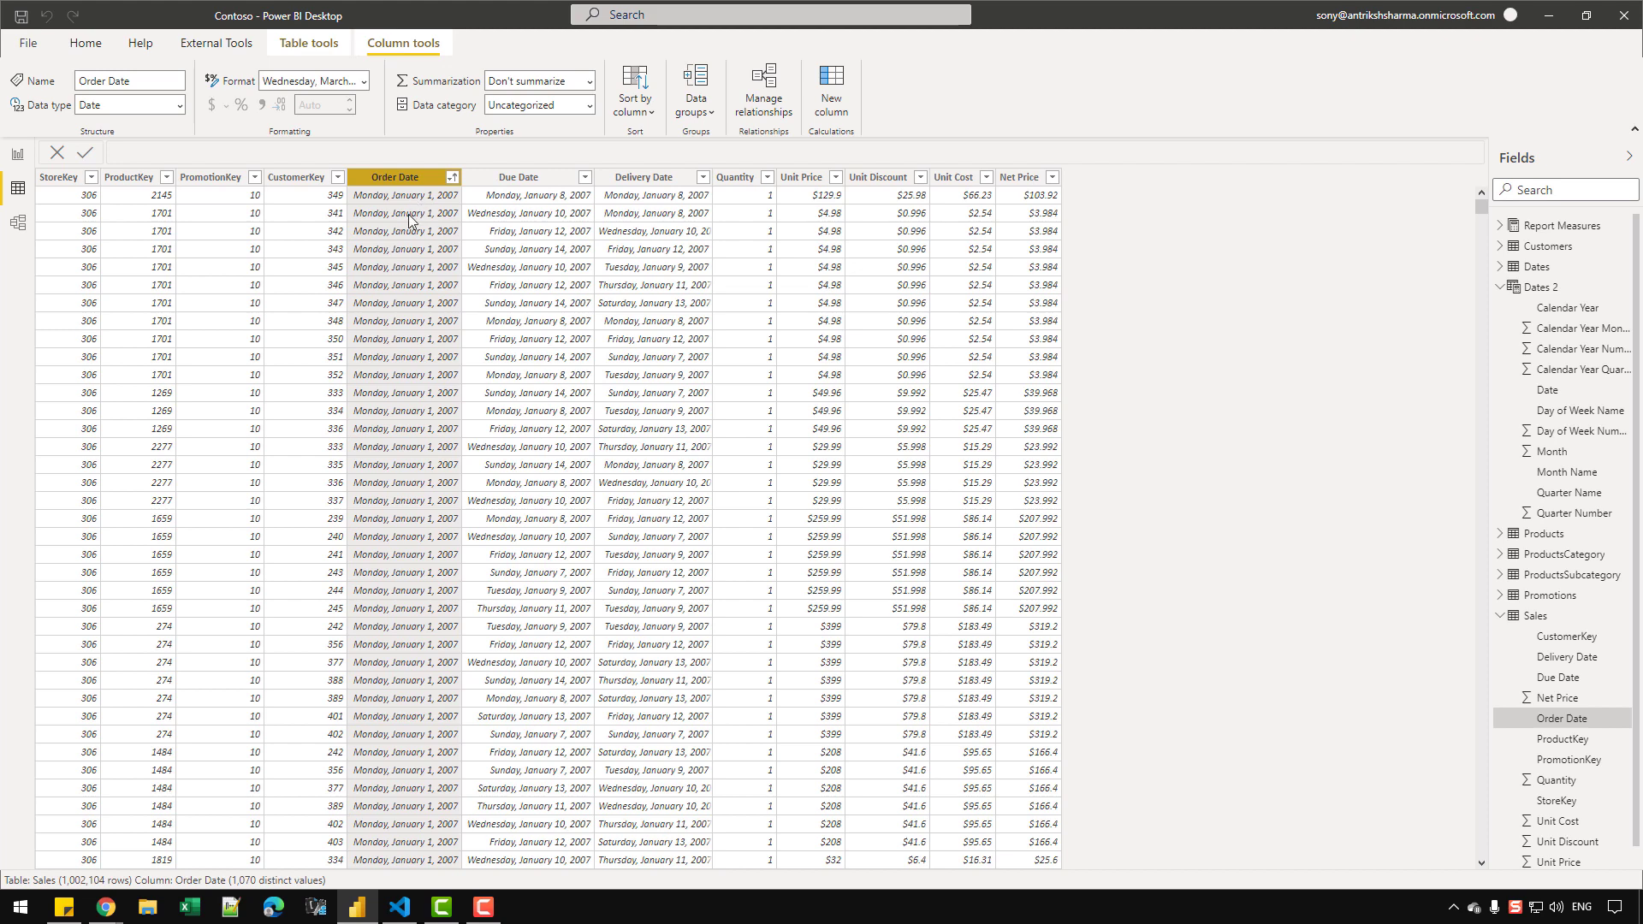
pyautogui.click(452, 177)
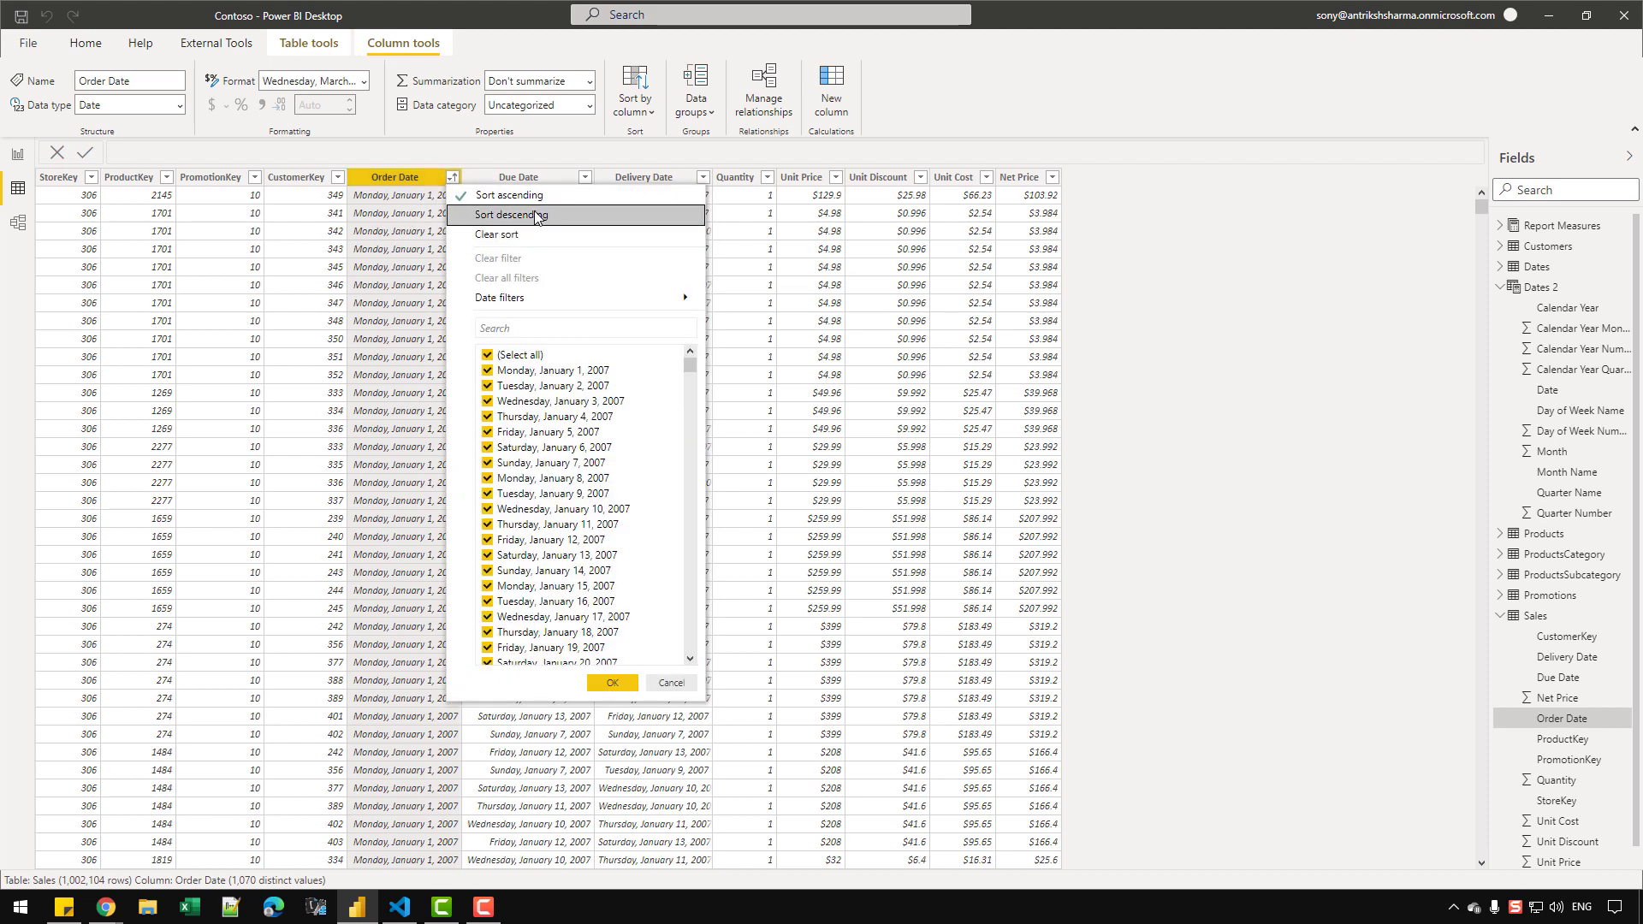
pyautogui.click(532, 217)
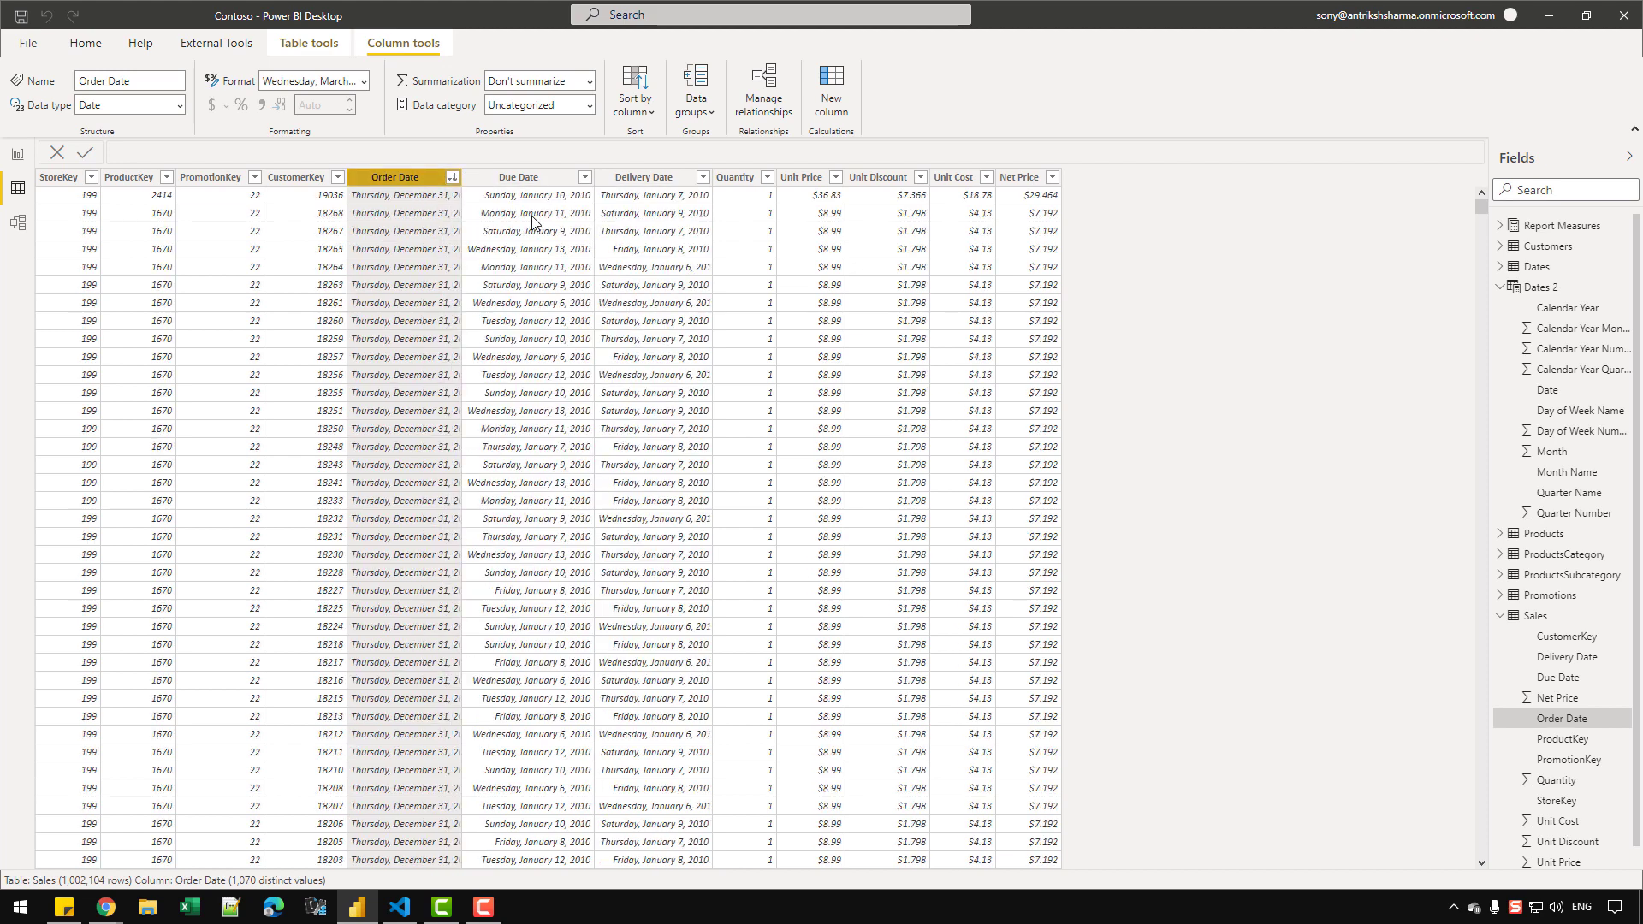
pyautogui.doubleClick(461, 177)
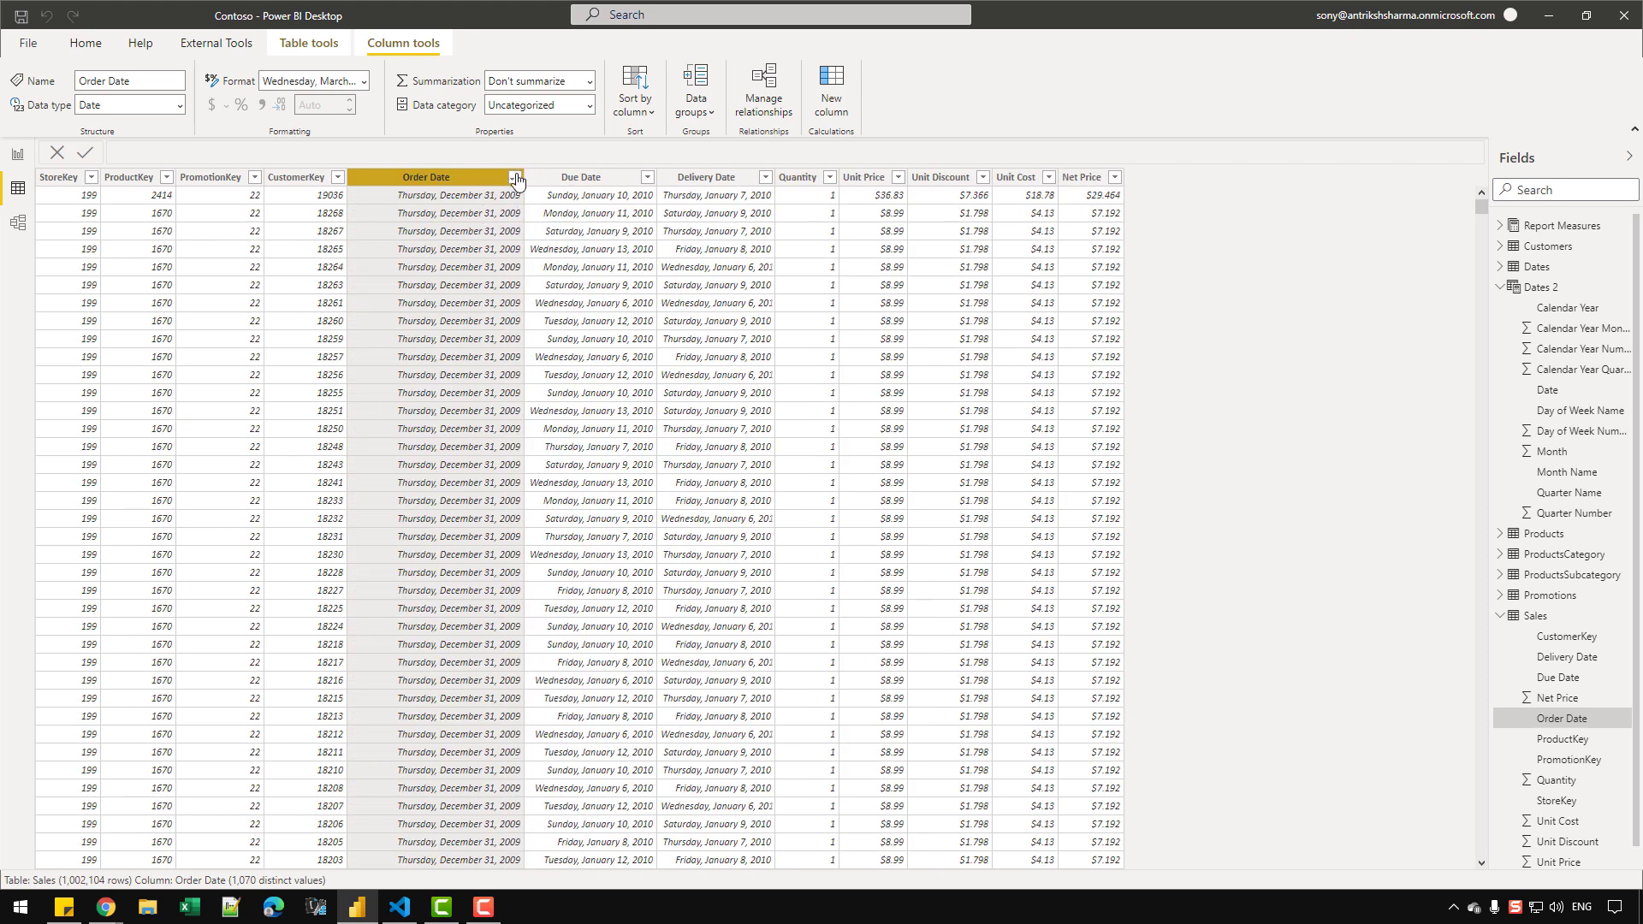
pyautogui.hotkey('alt', 'Down')
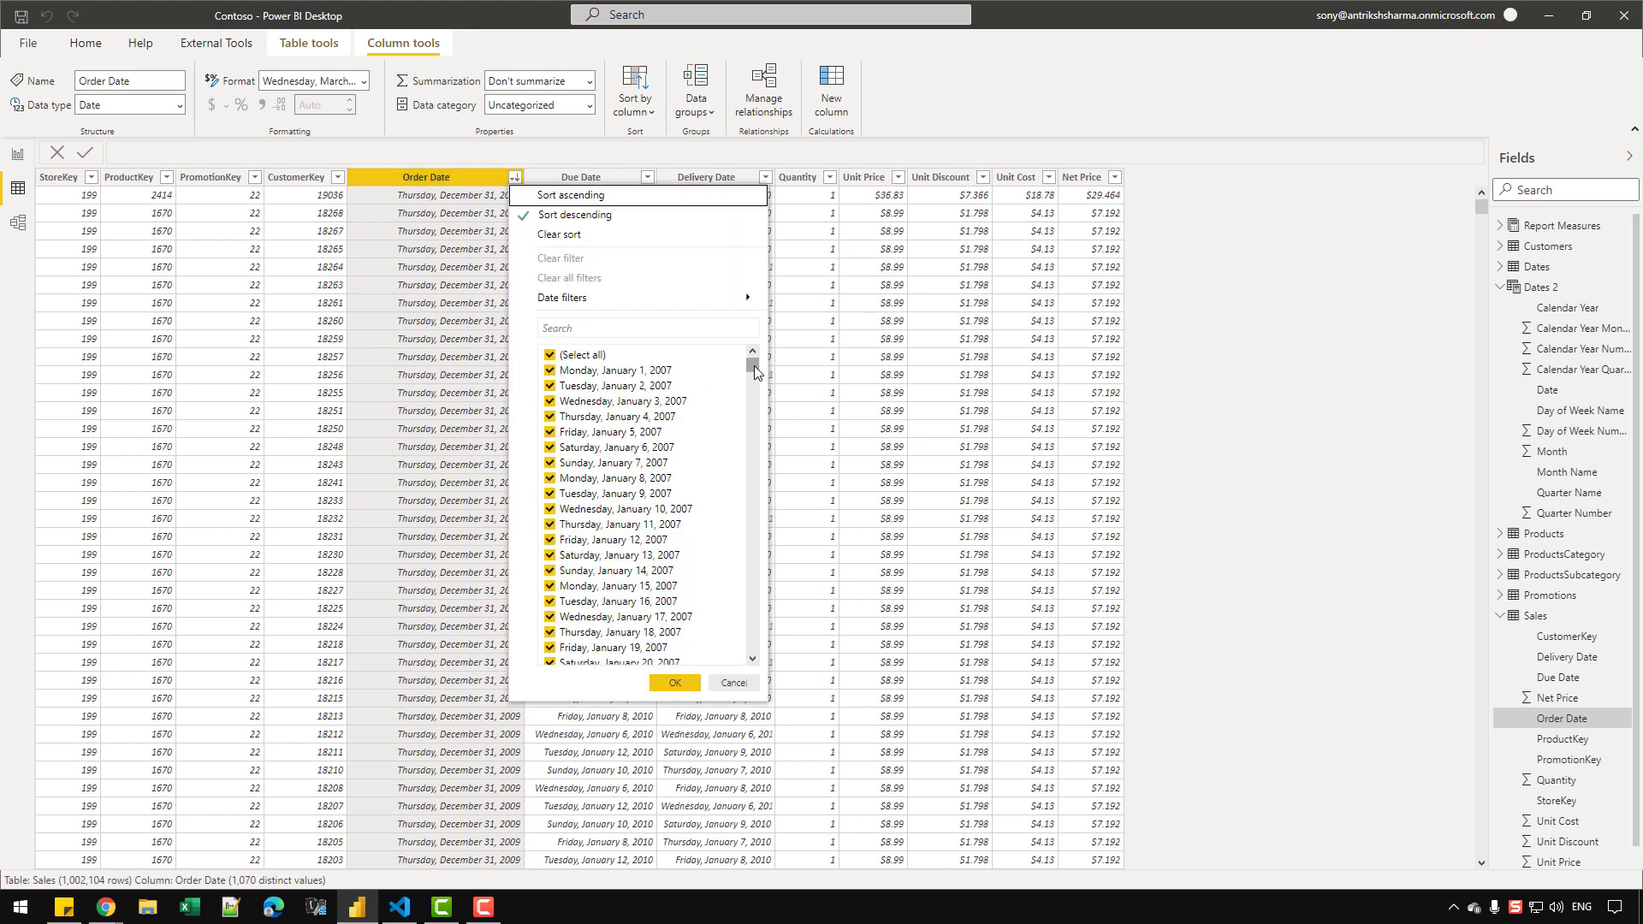
pyautogui.moveTo(753, 368); pyautogui.dragTo(753, 517)
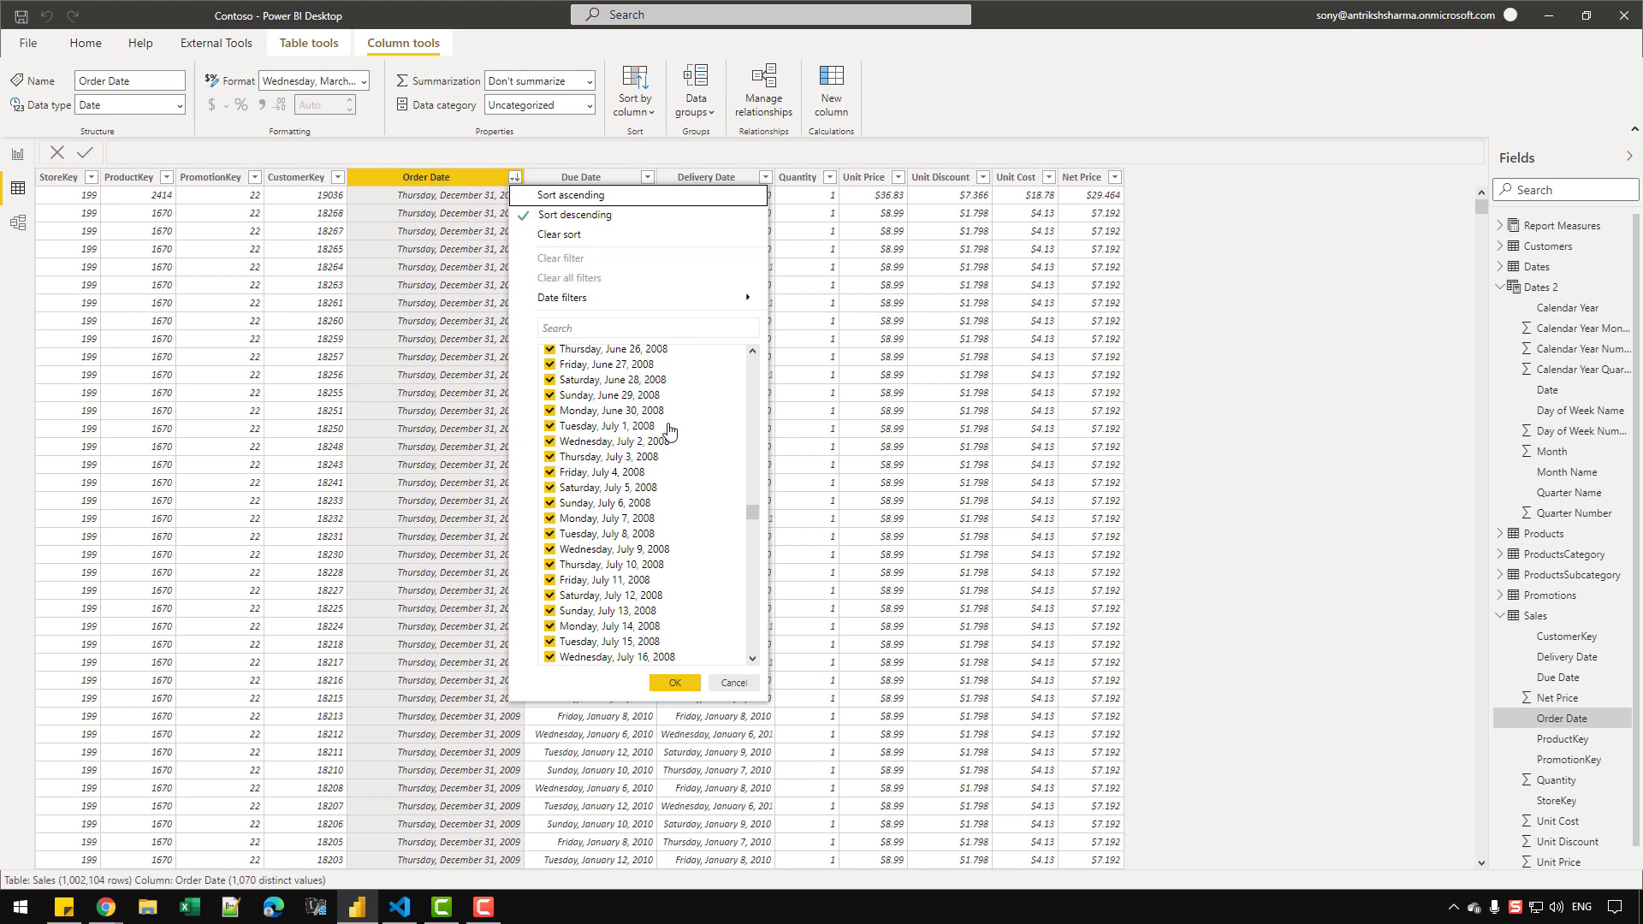
pyautogui.click(1299, 562)
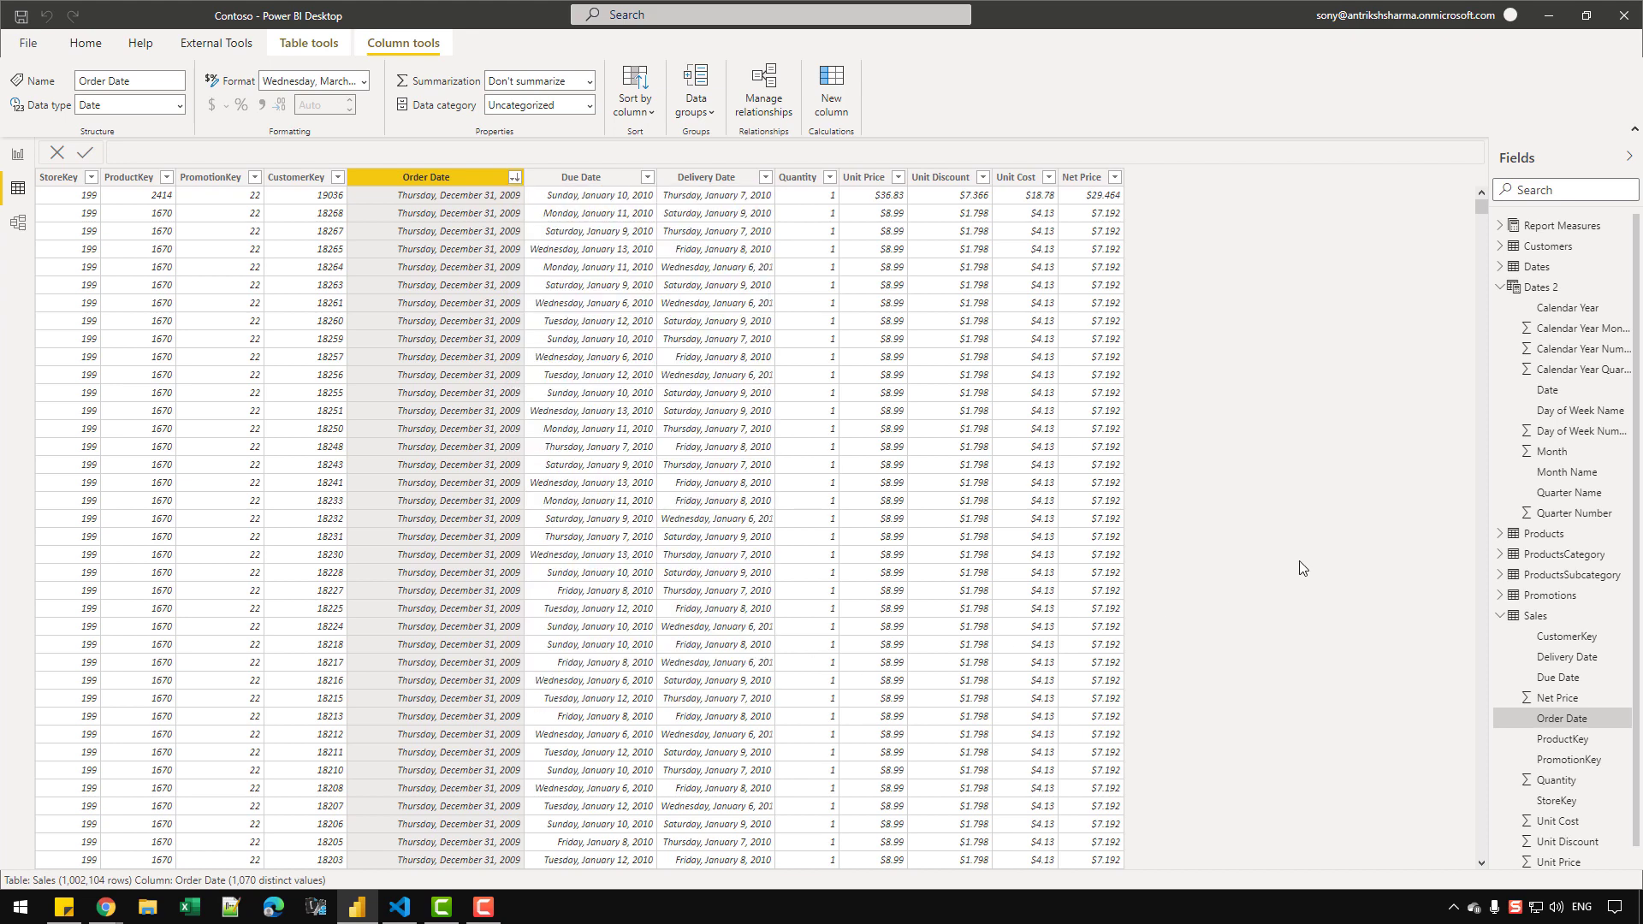
pyautogui.click(1543, 288)
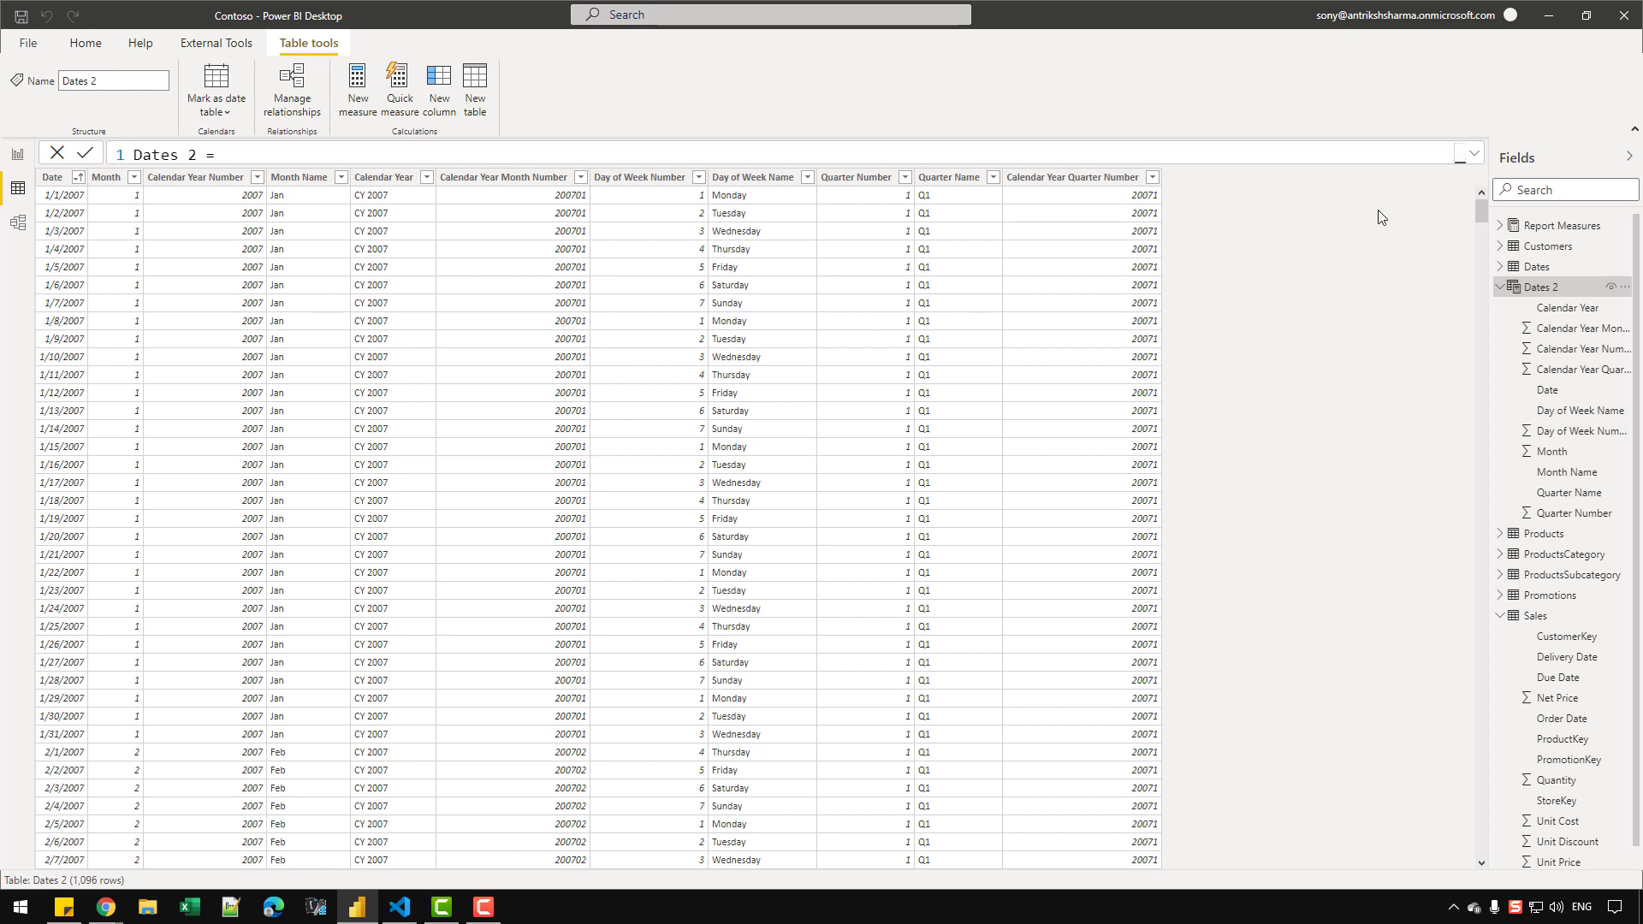
# Step: Review the MinDate and MaxDate definitions in the Dates 2 formula
pyautogui.click(1474, 154)
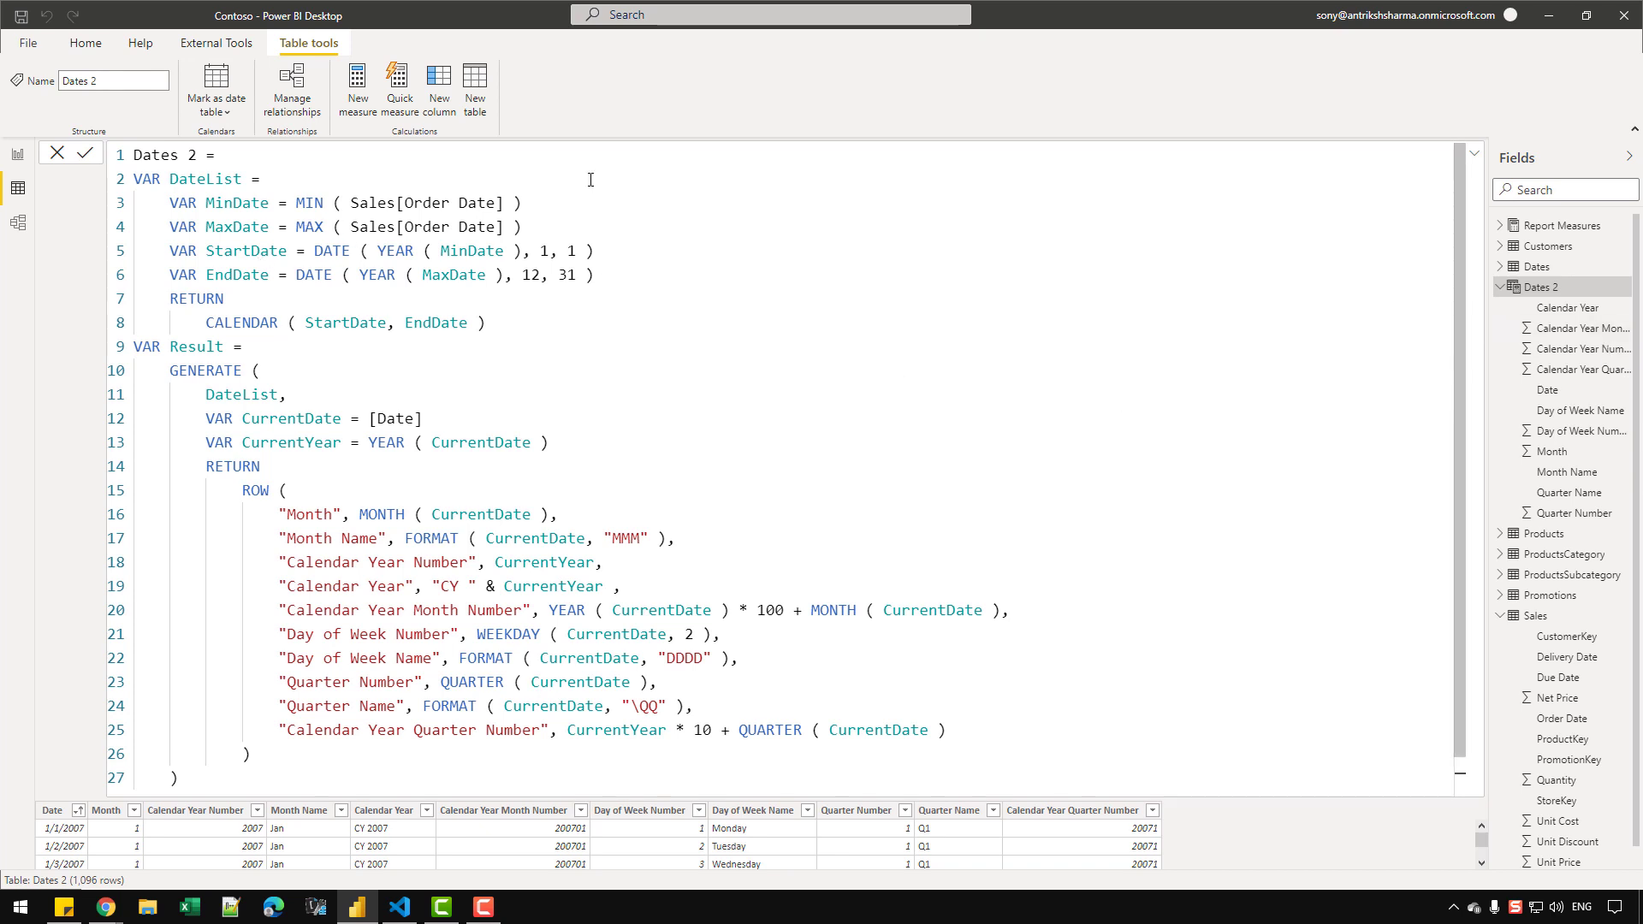
pyautogui.click(531, 222)
pyautogui.click(530, 203)
pyautogui.moveTo(296, 203); pyautogui.dragTo(570, 203)
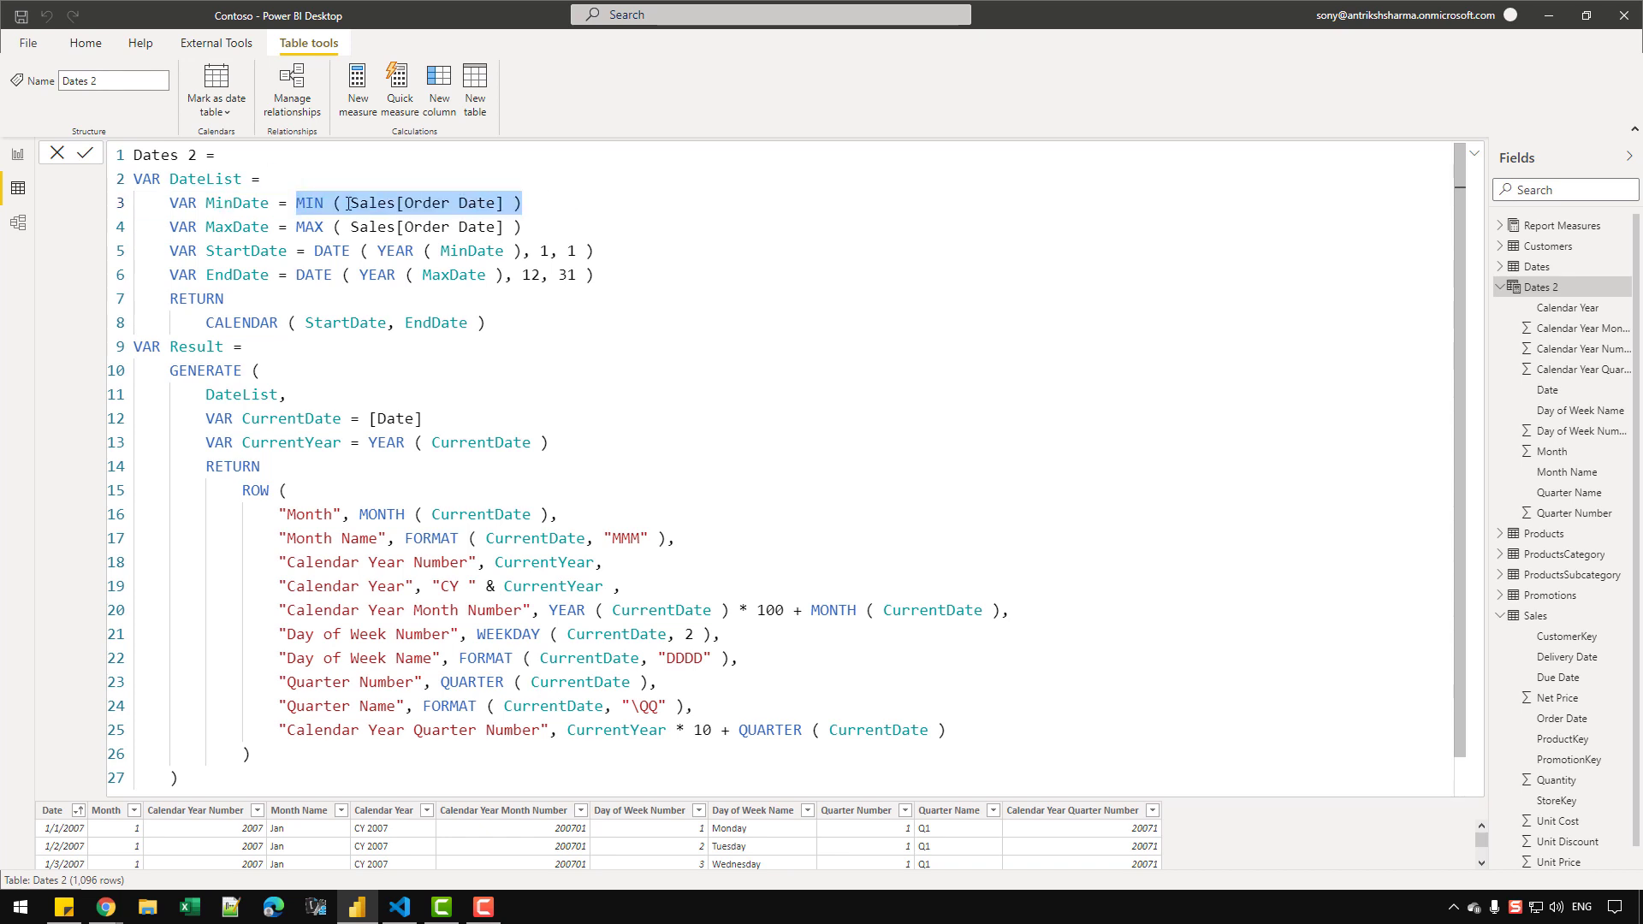
pyautogui.click(544, 193)
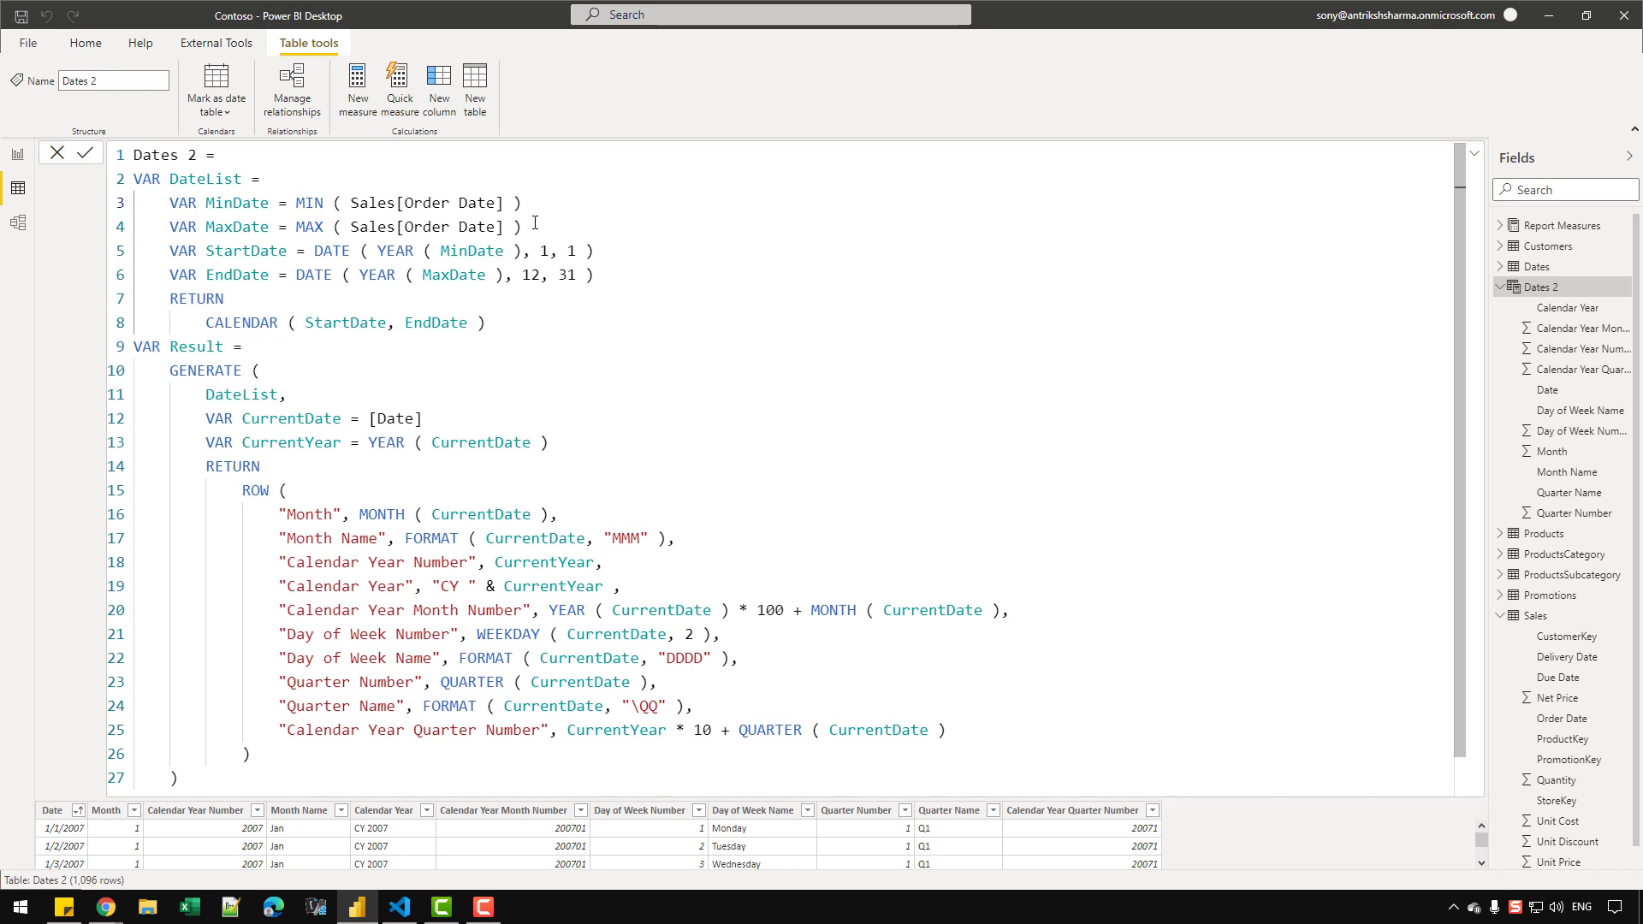
# Step: Change the bounds to YEAR(MinDate) - 1 and YEAR(MaxDate) + 1, then show Model view
pyautogui.click(523, 251)
pyautogui.write('- 1')
pyautogui.write(' + 1')
pyautogui.press('Return')
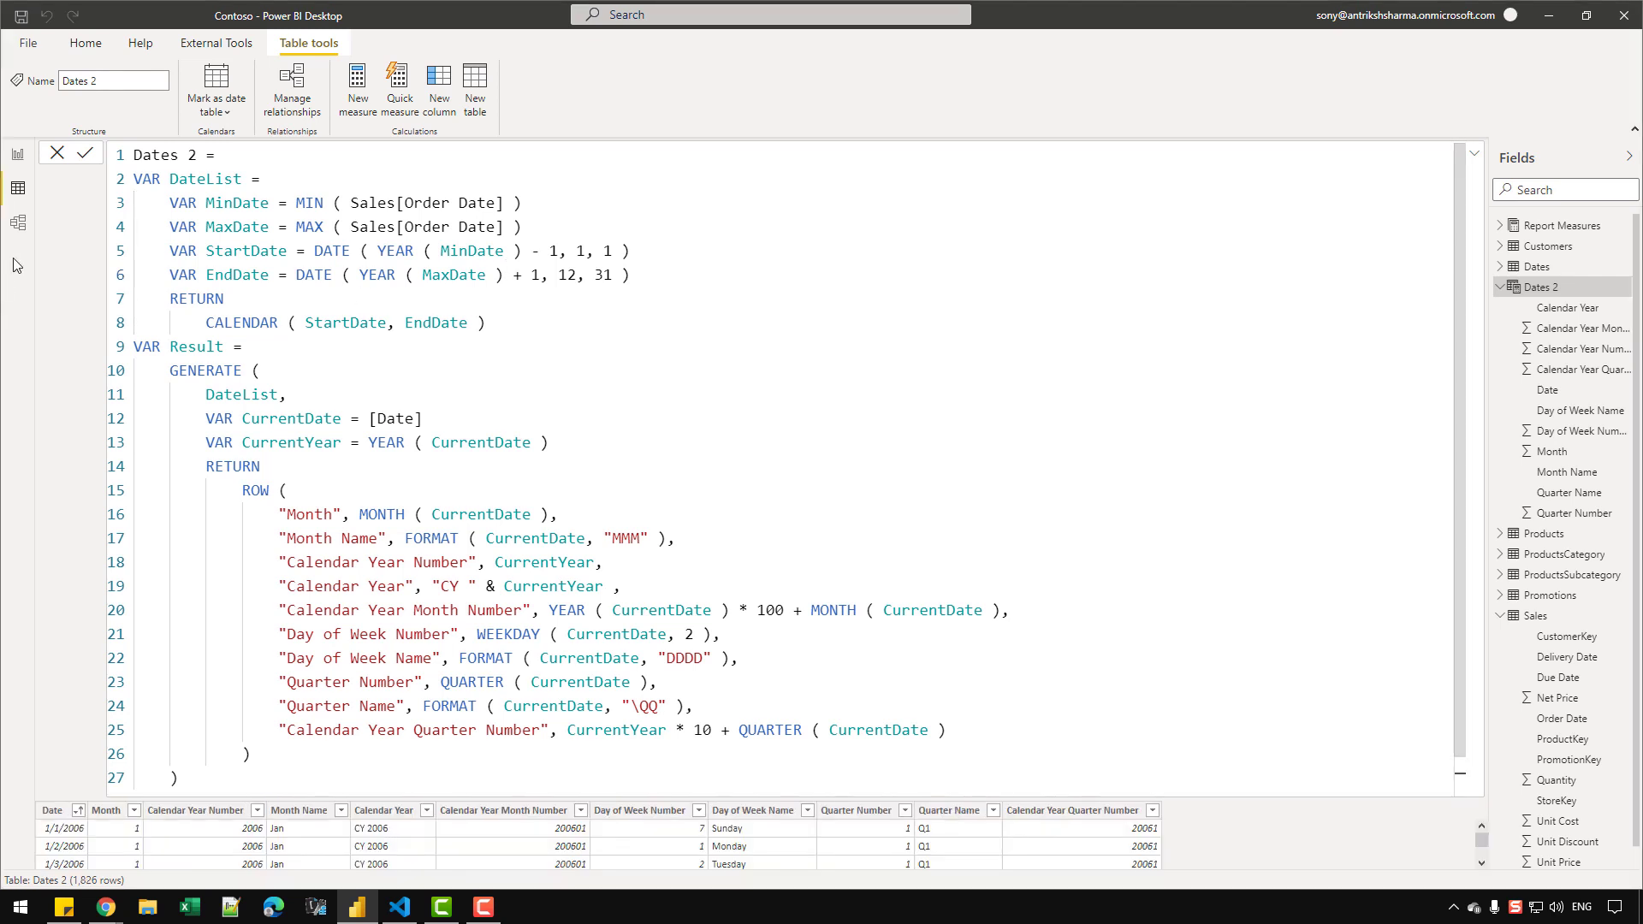
pyautogui.click(18, 222)
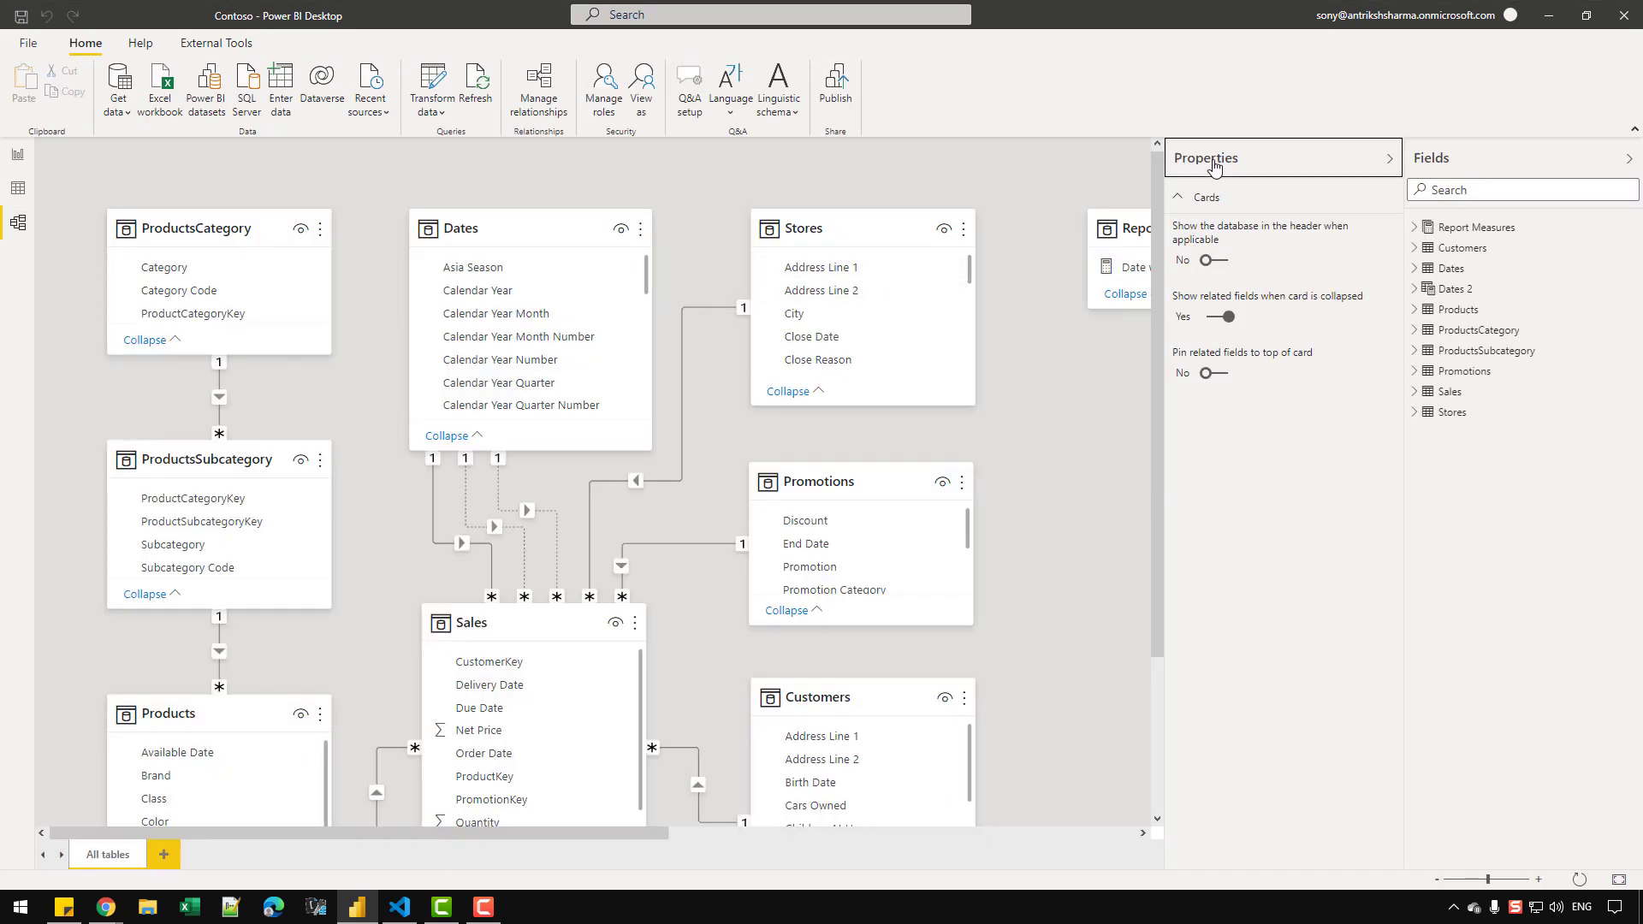
# Step: Relate Dates 2 Date to Sales Order Date in the model diagram
pyautogui.click(1387, 157)
pyautogui.click(1626, 157)
pyautogui.moveTo(1540, 228); pyautogui.dragTo(1189, 383)
pyautogui.moveTo(1233, 523); pyautogui.dragTo(565, 750)
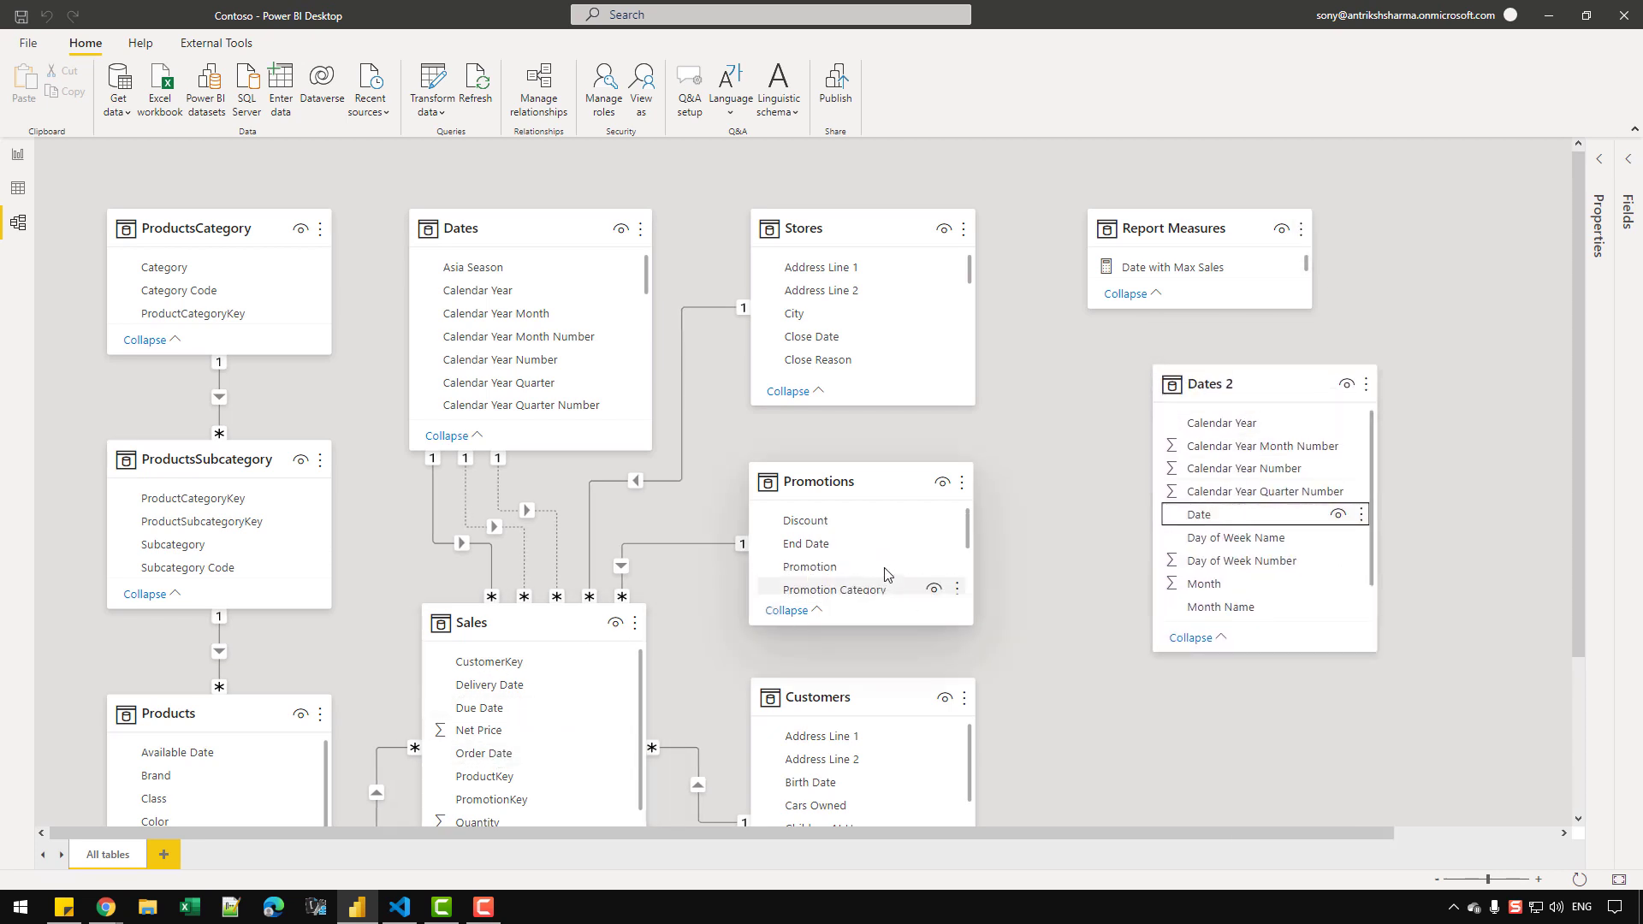
# Step: Add a blank Page 2 in Report view
pyautogui.click(17, 155)
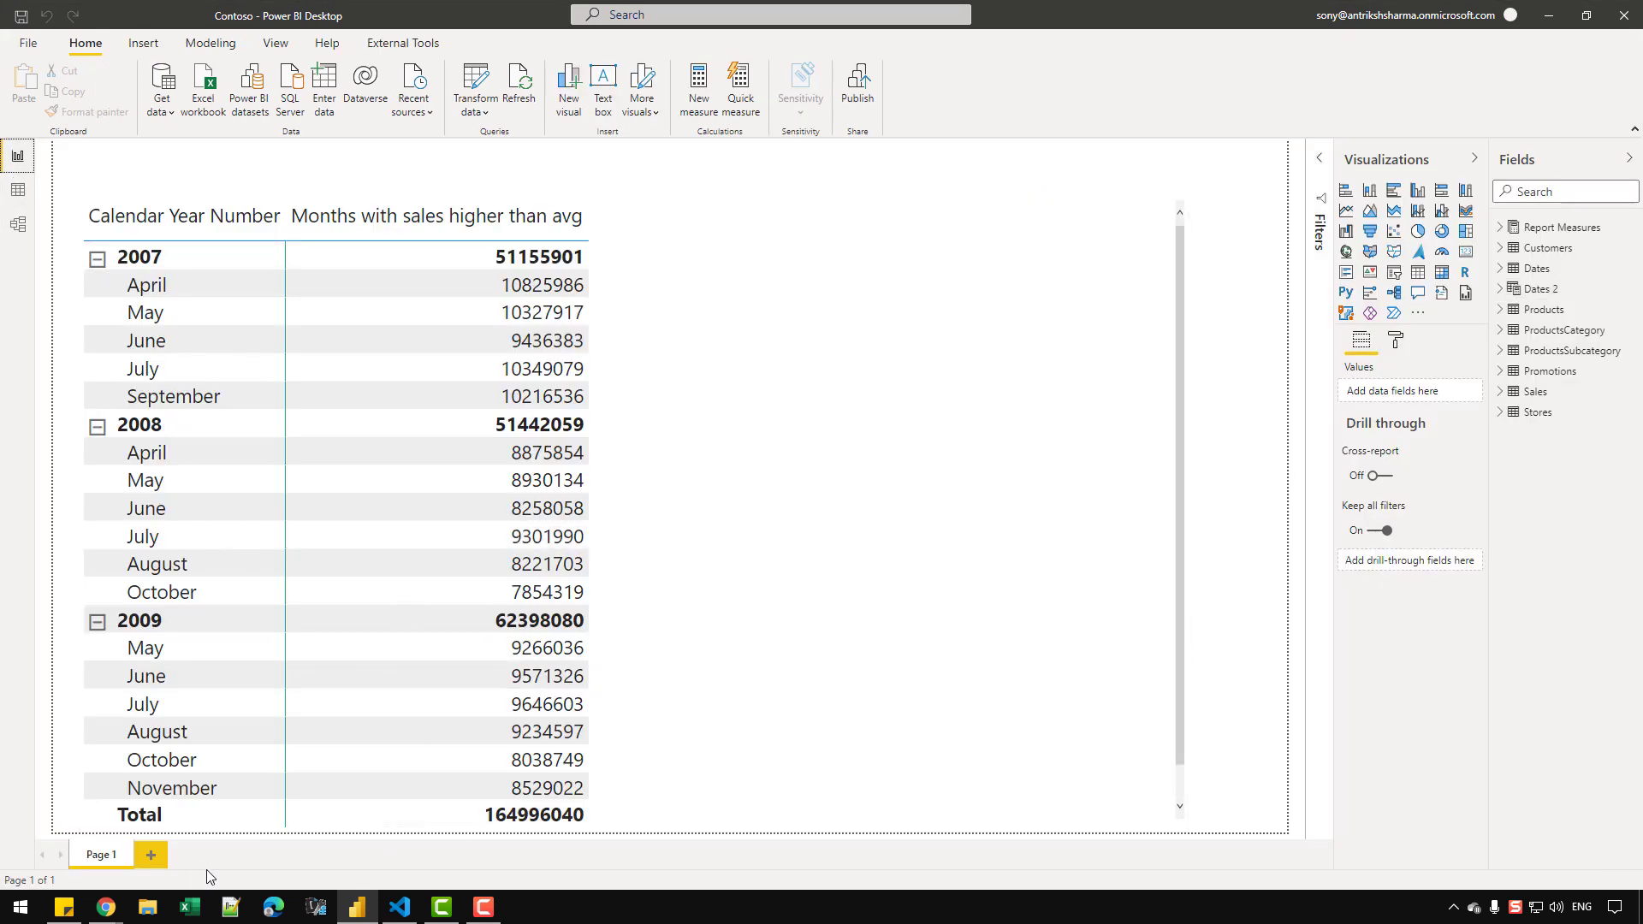
pyautogui.click(157, 857)
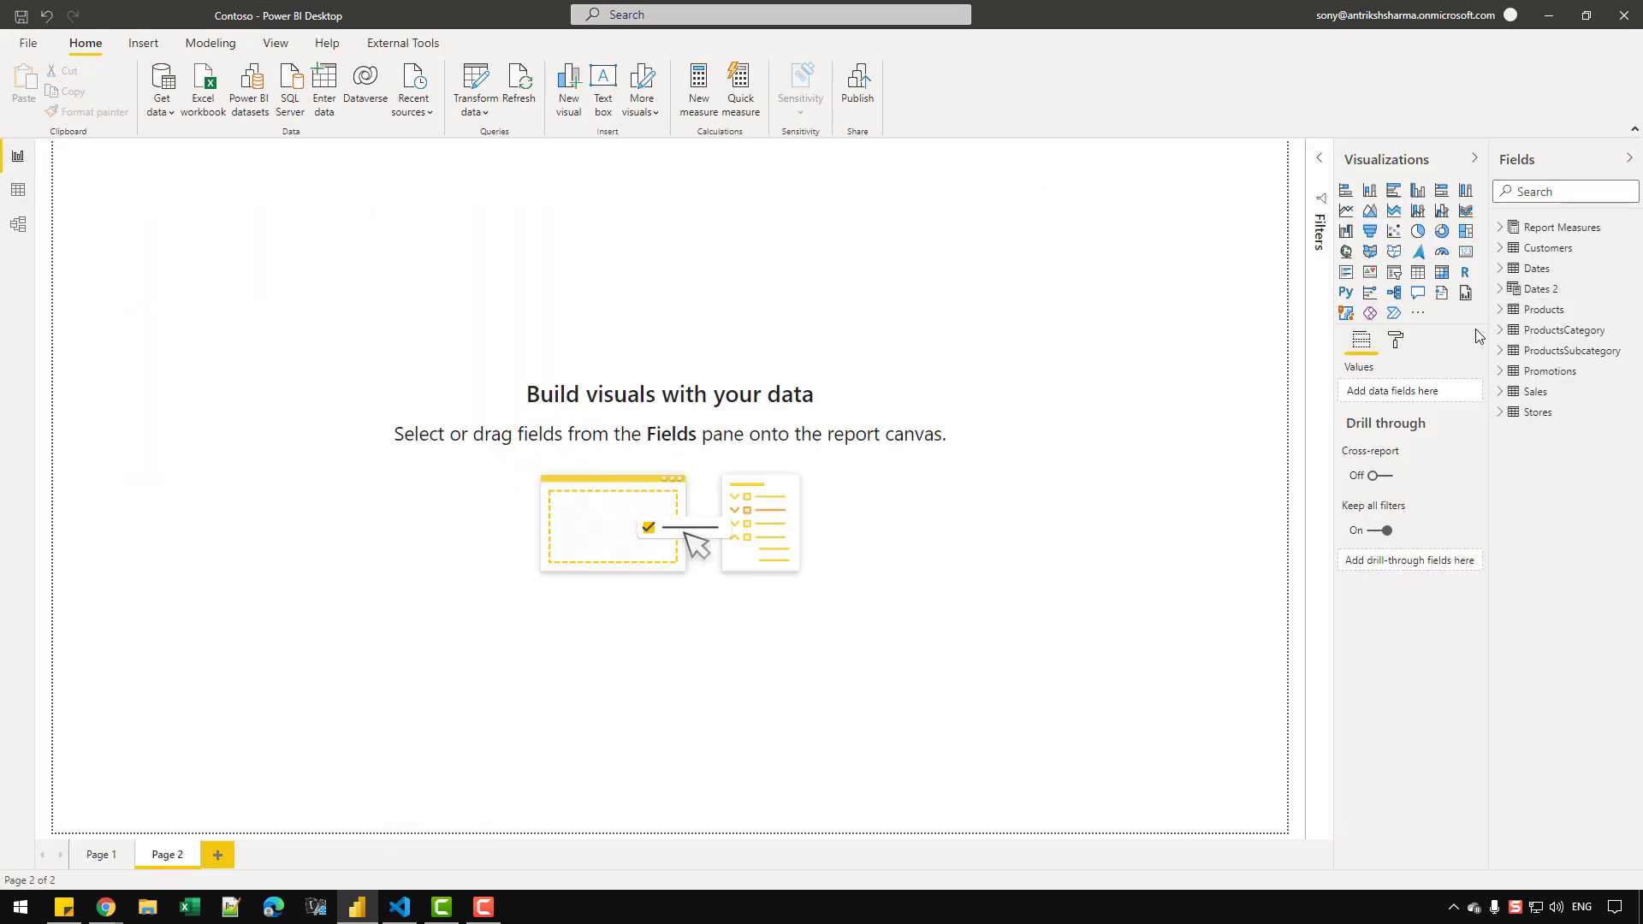
pyautogui.click(1502, 269)
# Step: Create and size a table visual of Dates 2 Calendar Year Number
pyautogui.click(1506, 272)
pyautogui.click(1506, 289)
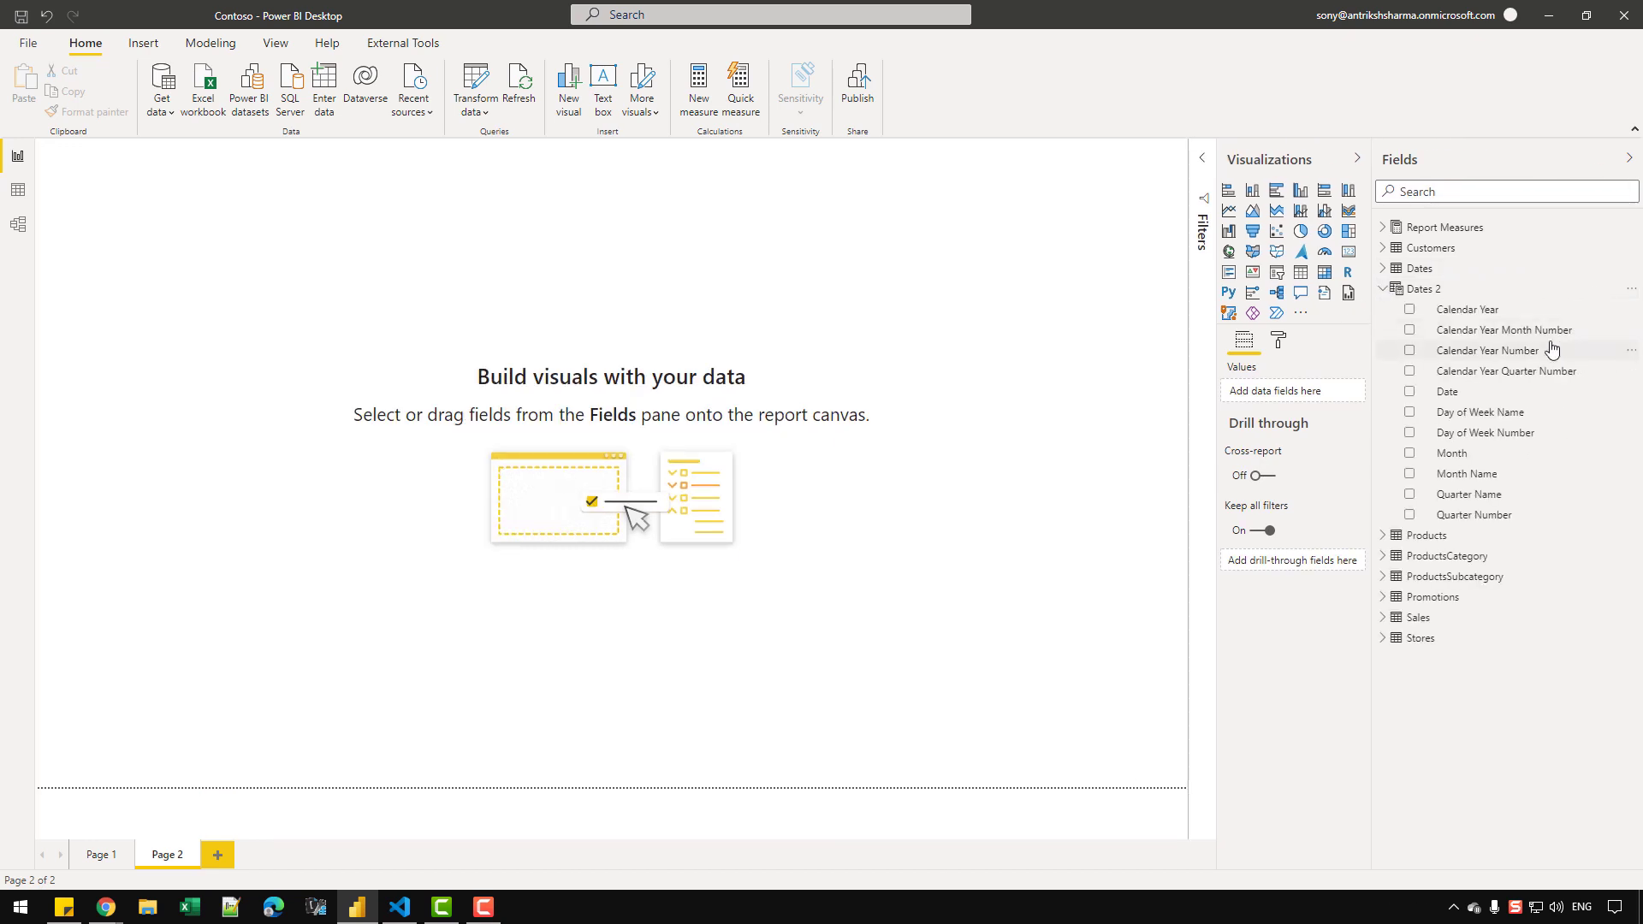
pyautogui.moveTo(1536, 351); pyautogui.dragTo(377, 363)
pyautogui.moveTo(400, 441); pyautogui.dragTo(484, 535)
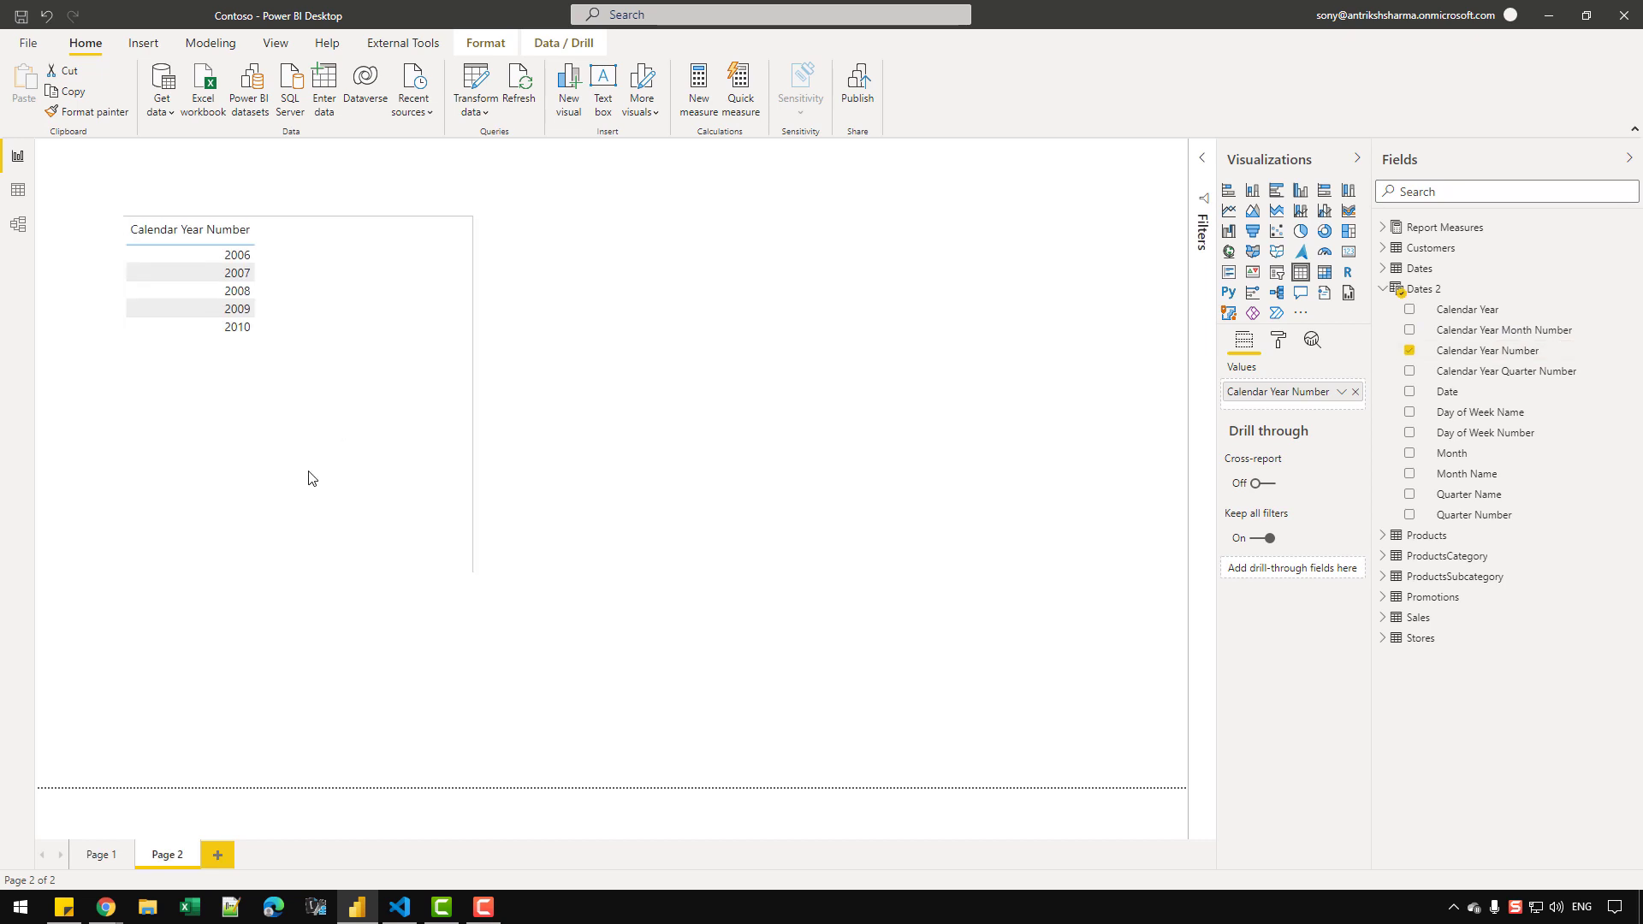
pyautogui.moveTo(308, 473); pyautogui.dragTo(265, 577)
# Step: Add Total Sales from Report Measures to the year table, deleting the stray chart
pyautogui.click(1388, 227)
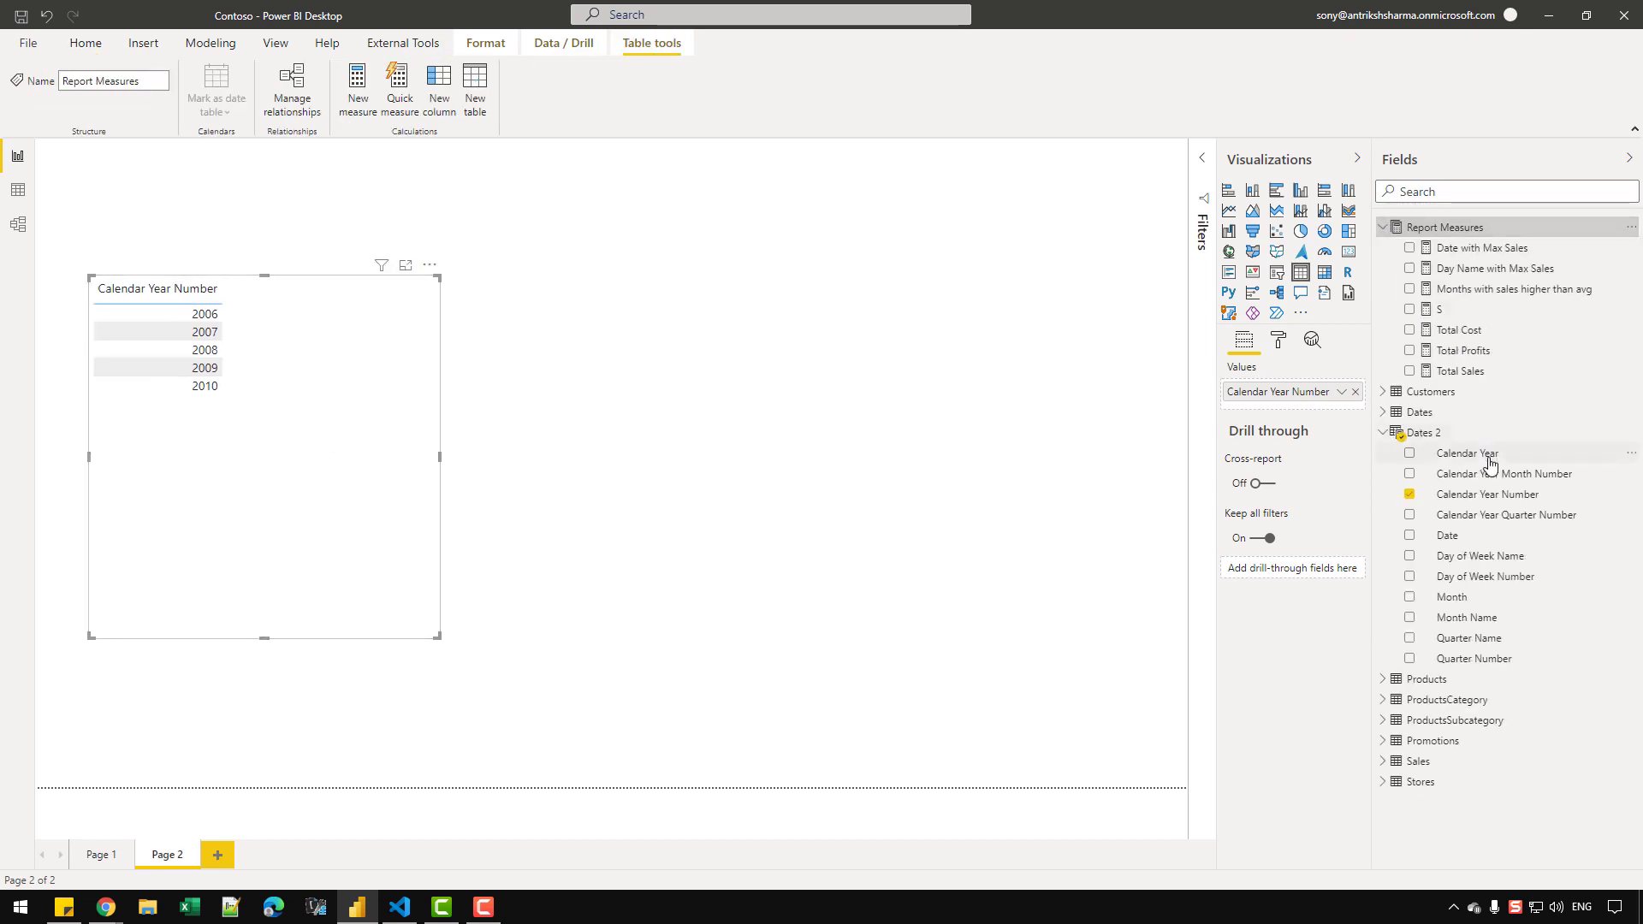
pyautogui.moveTo(1478, 370); pyautogui.dragTo(446, 457)
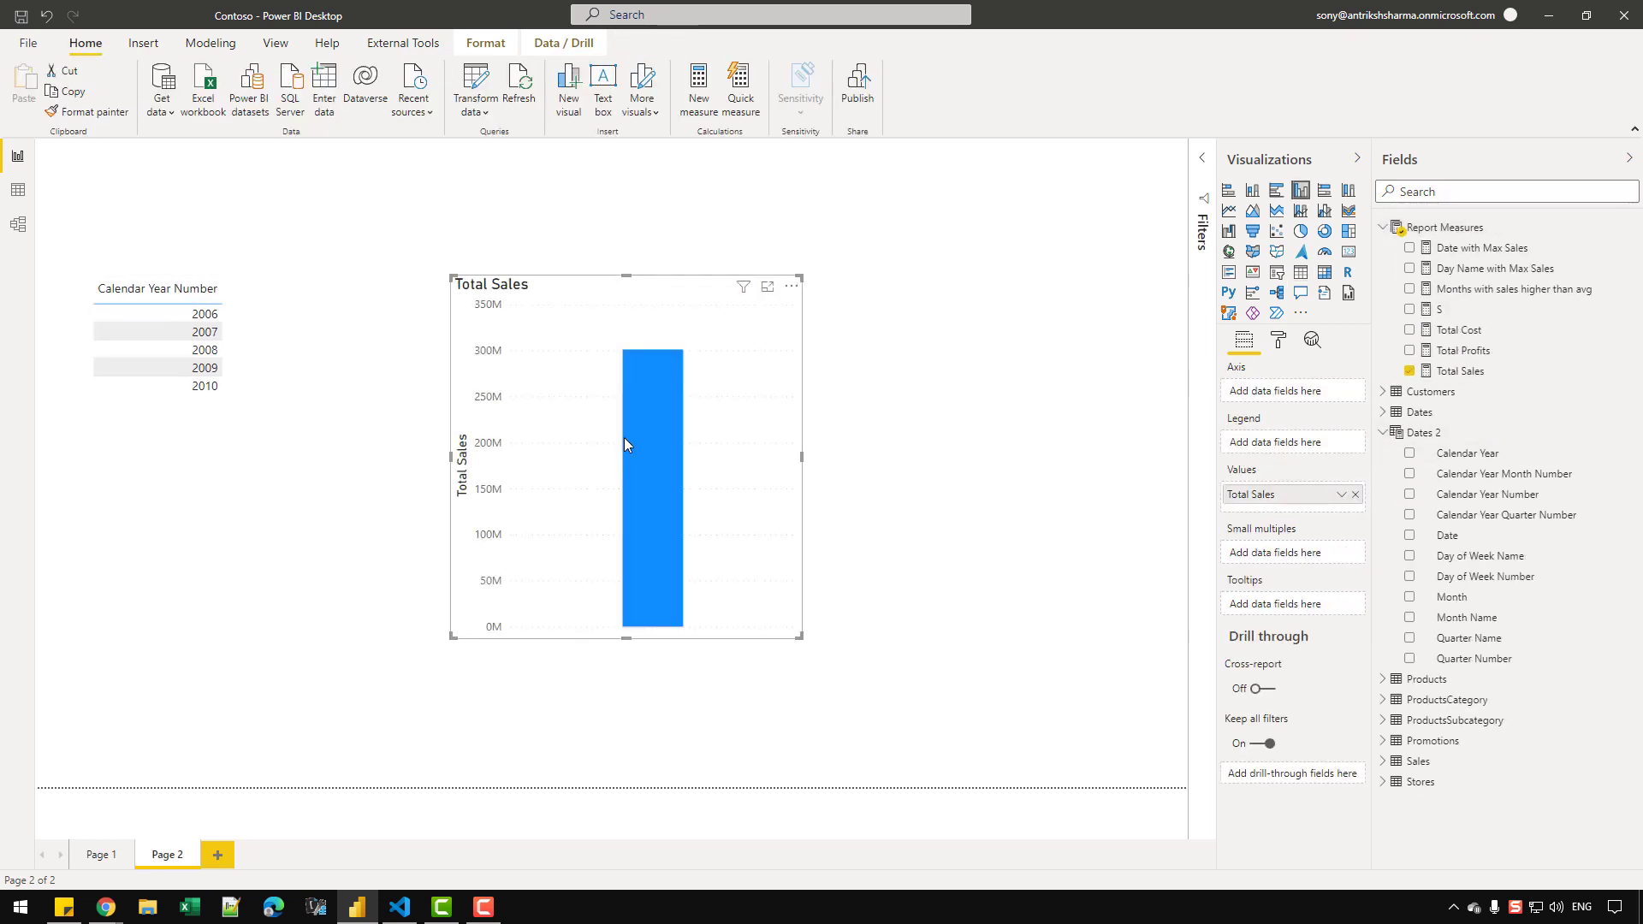
pyautogui.press('Delete')
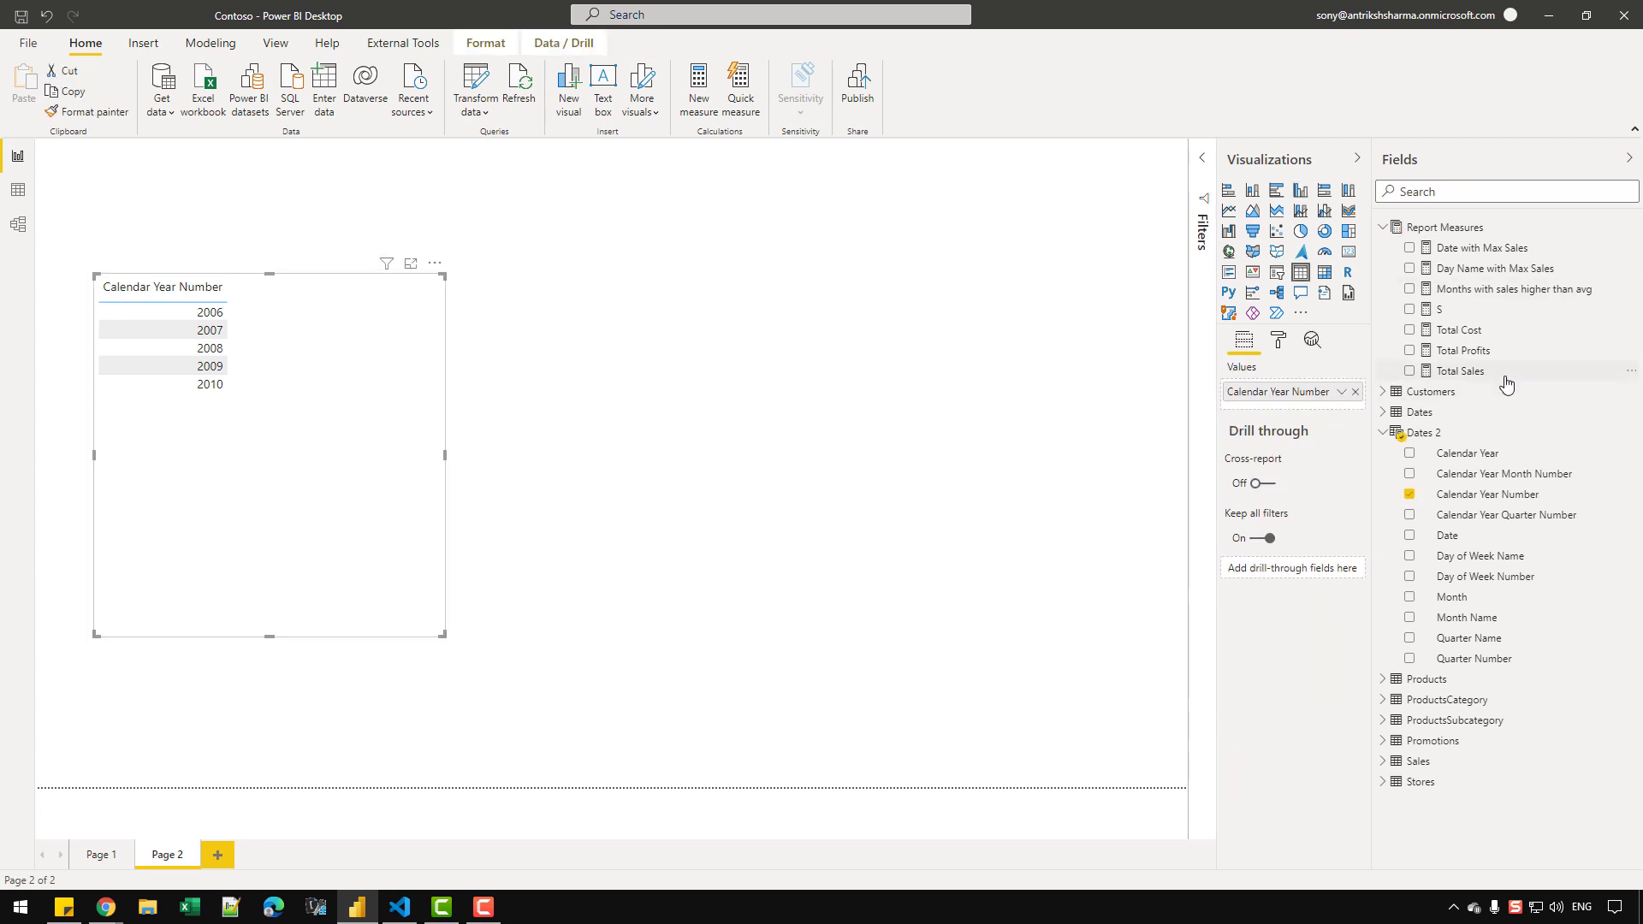
pyautogui.moveTo(1503, 374); pyautogui.dragTo(265, 440)
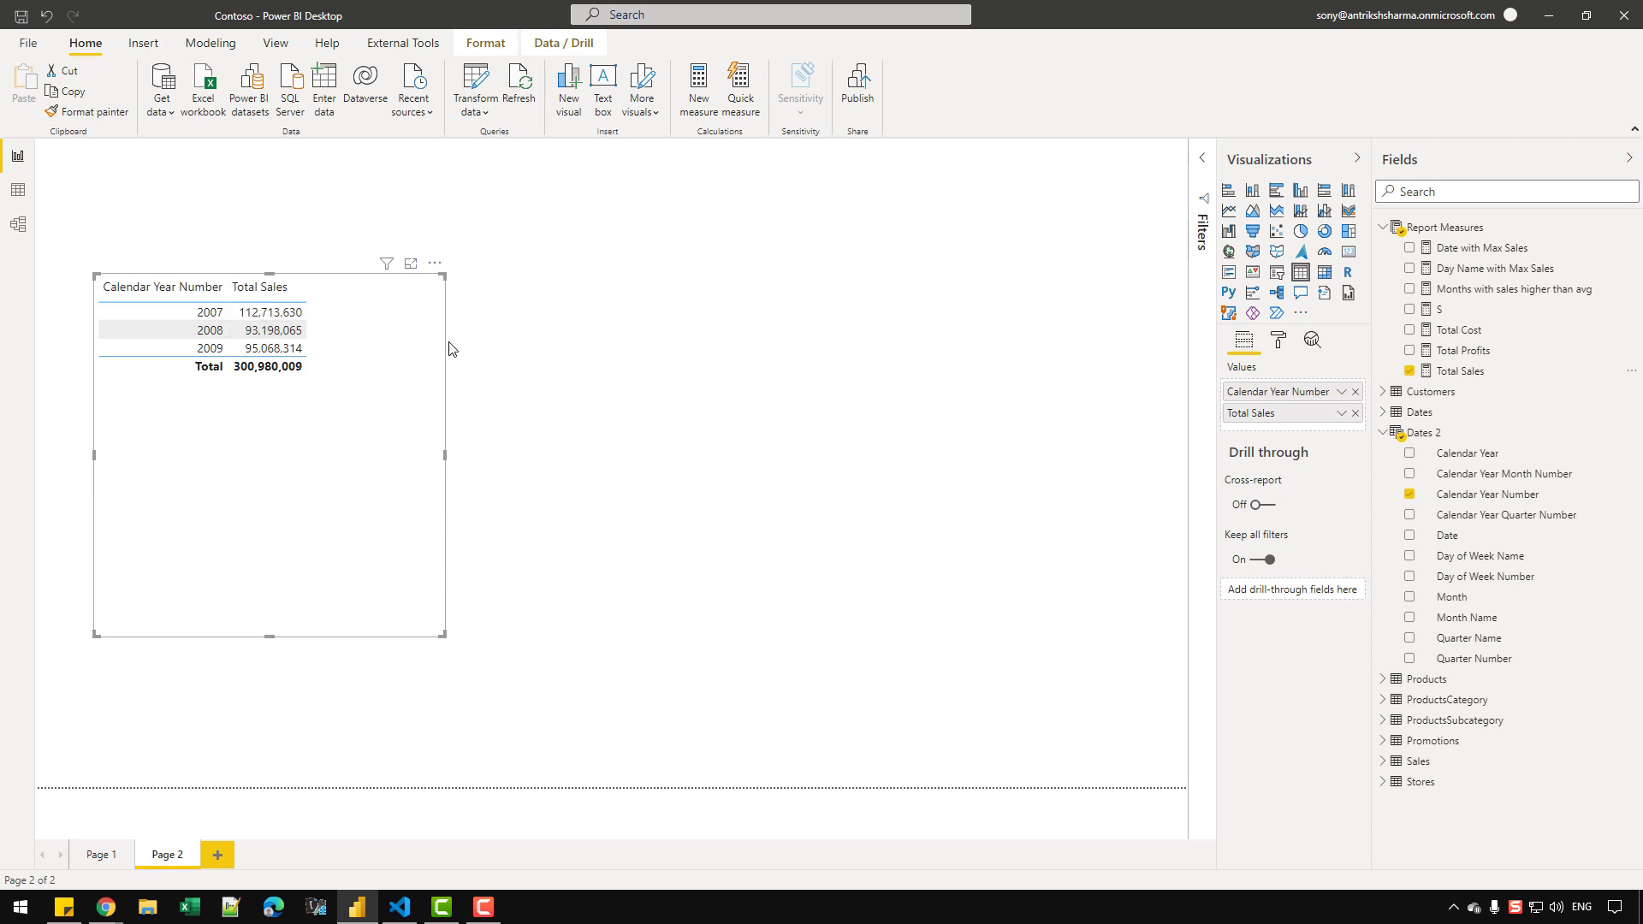
pyautogui.moveTo(361, 444); pyautogui.dragTo(419, 452)
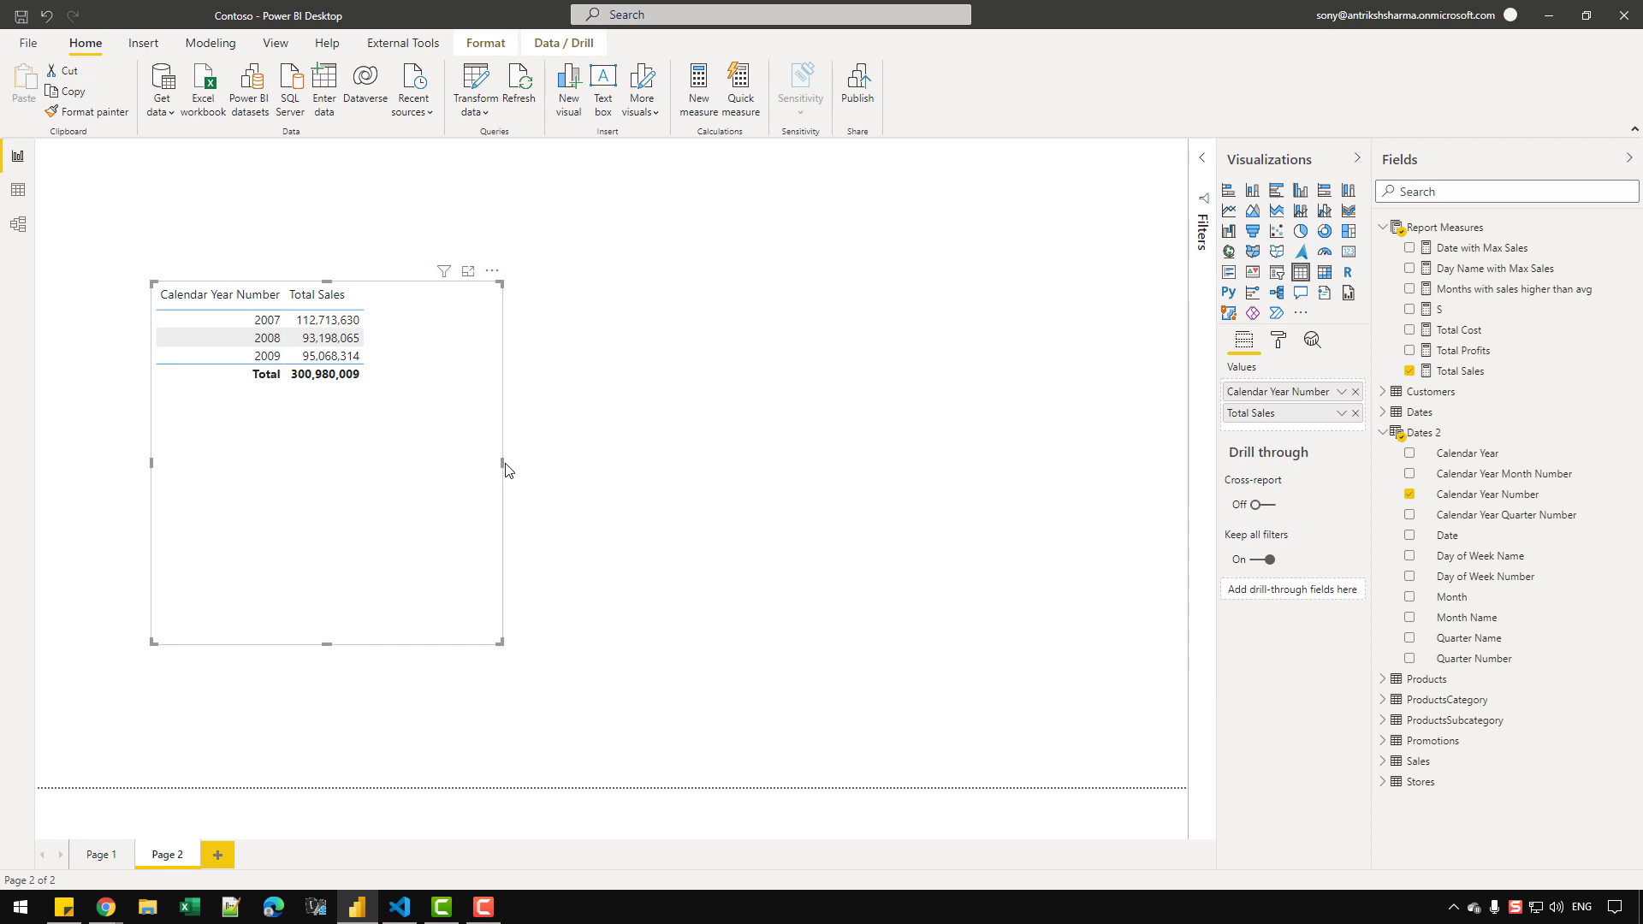
pyautogui.rightClick(1465, 350)
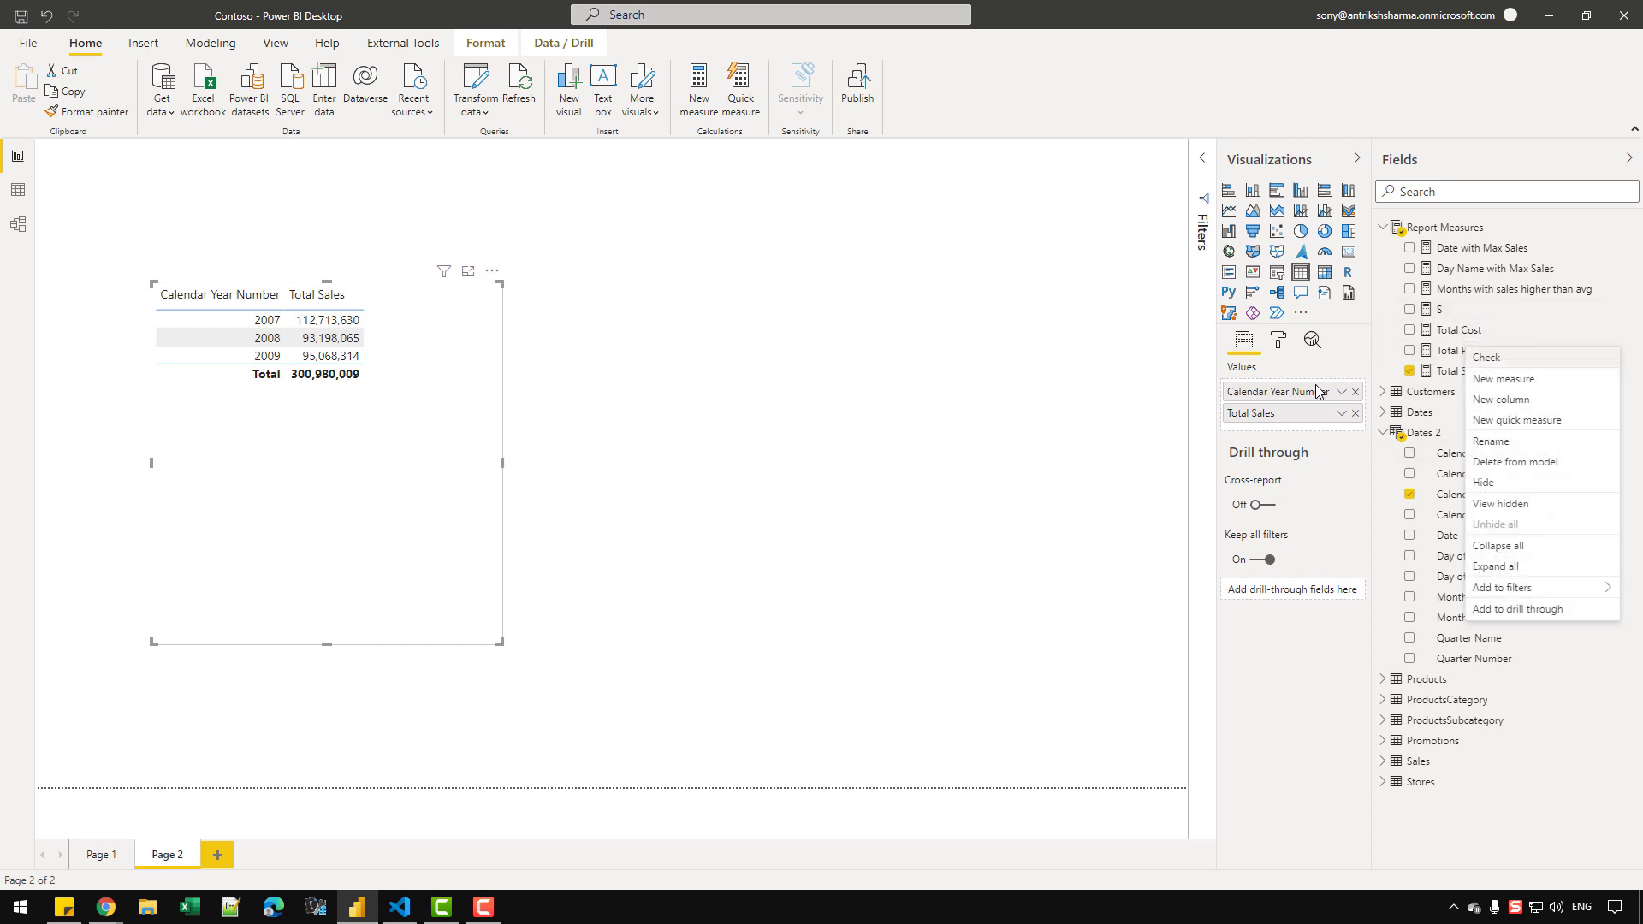
# Step: Start the SPLY Sales measure as CALCULATE over [Total Sales]
pyautogui.press('Escape')
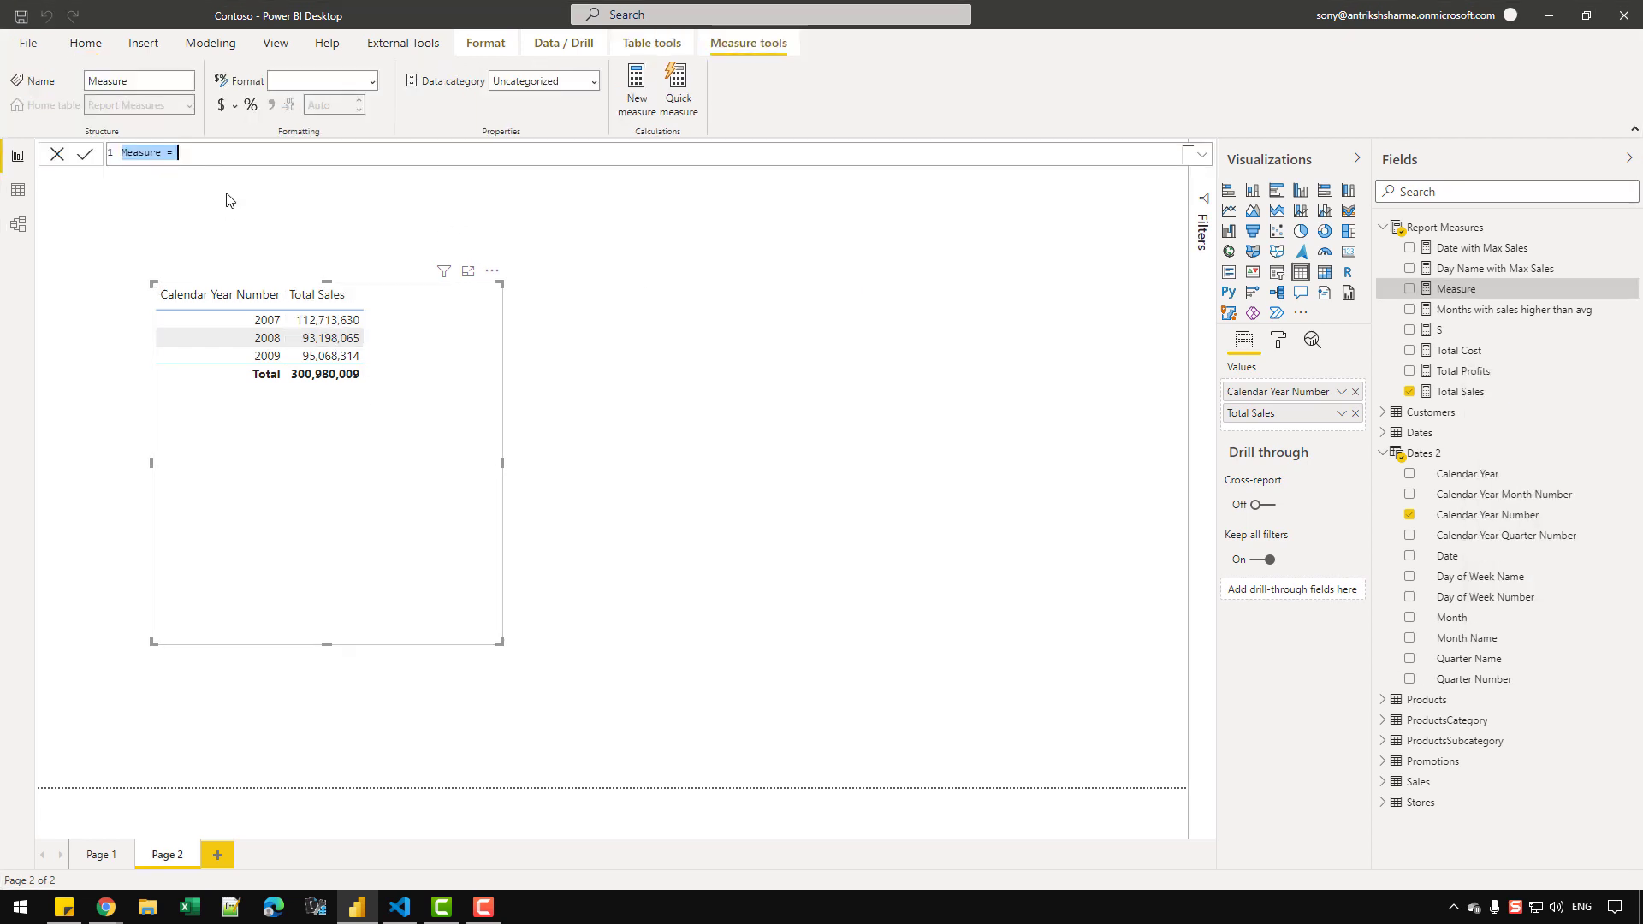
pyautogui.write('S')
pyautogui.hotkey('ctrl', '+')
pyautogui.hotkey('ctrl', '+')
pyautogui.hotkey('ctrl', '+')
pyautogui.hotkey('ctrl', '+')
pyautogui.hotkey('ctrl', '+')
pyautogui.hotkey('ctrl', '+')
pyautogui.hotkey('ctrl', '+')
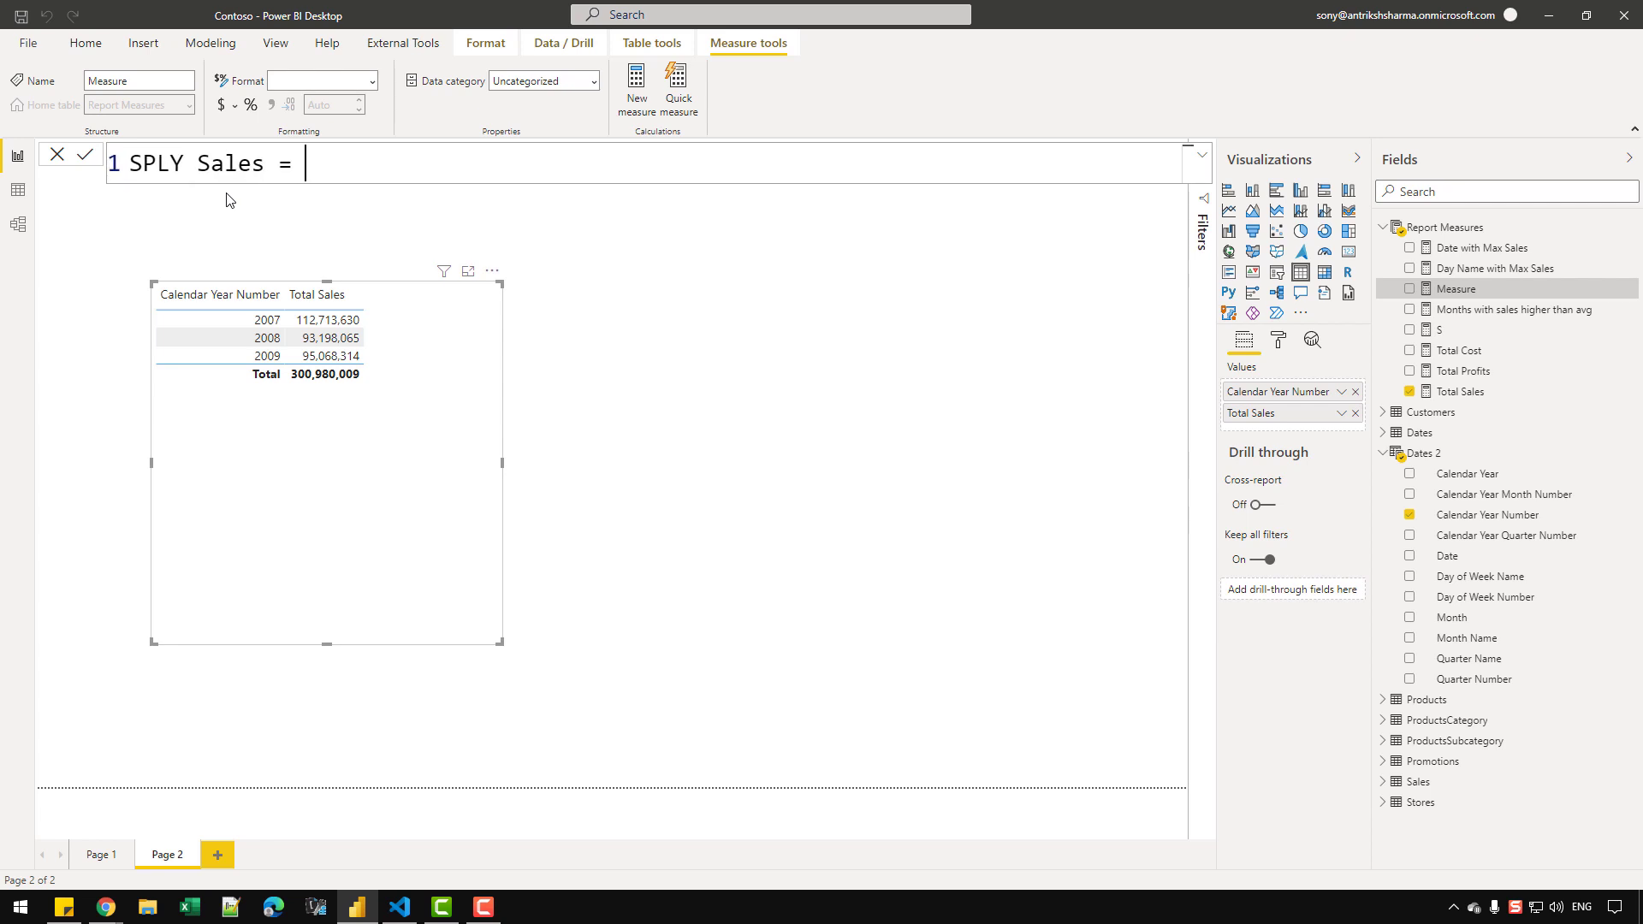
pyautogui.hotkey('shift', 'Return')
pyautogui.write('CALCULATE (')
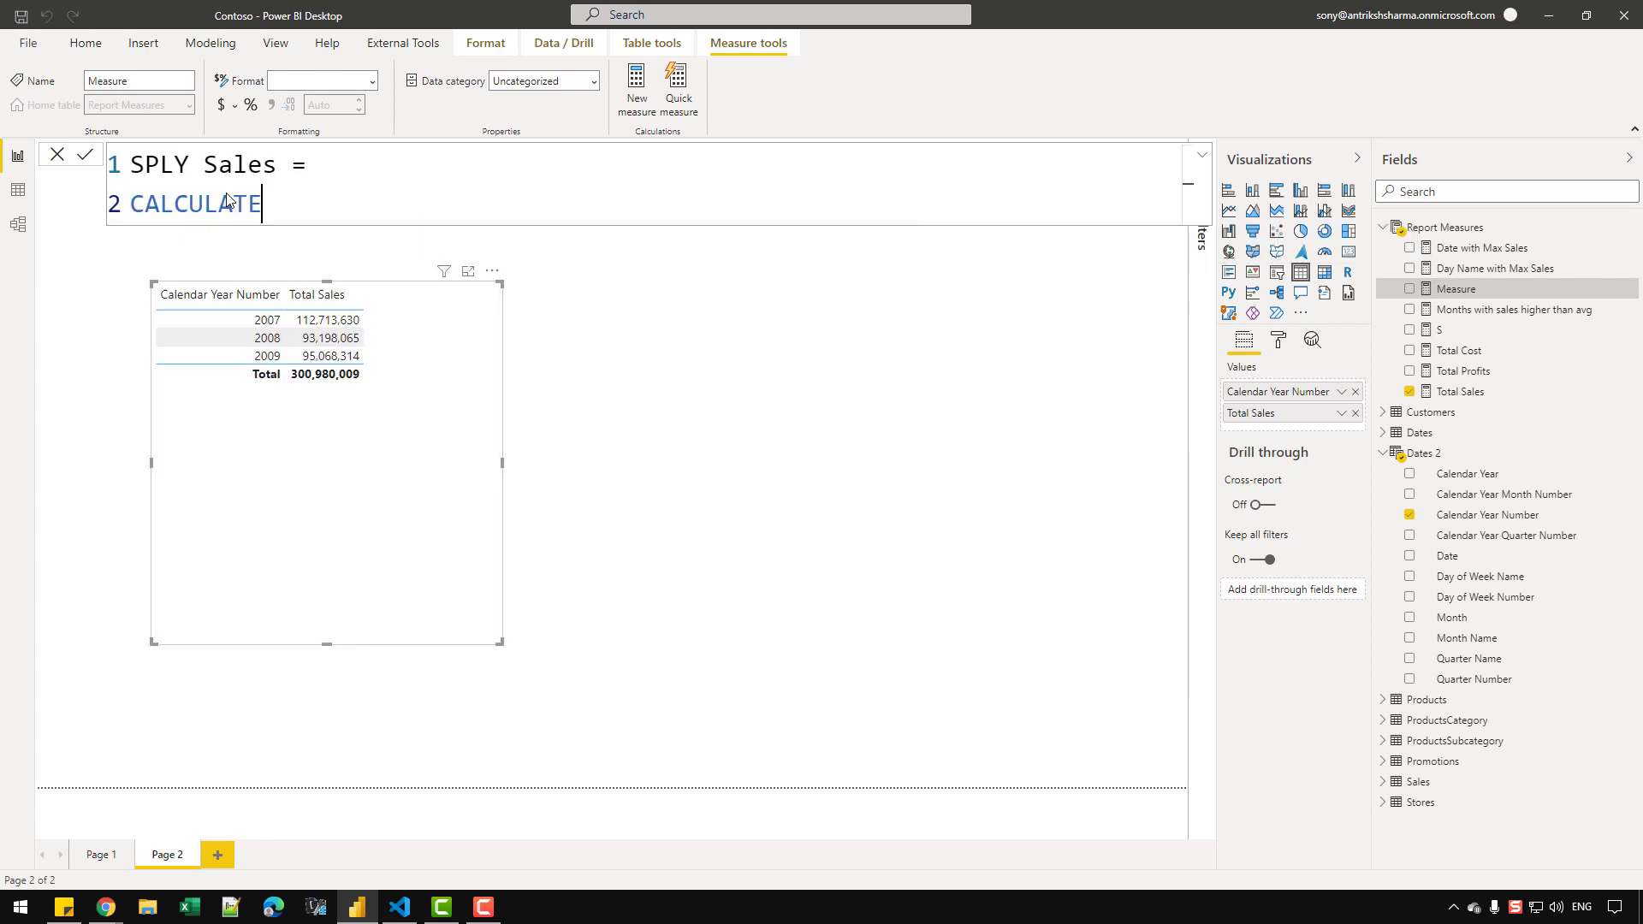
pyautogui.hotkey('shift', 'Return')
pyautogui.write('[TOTAL S')
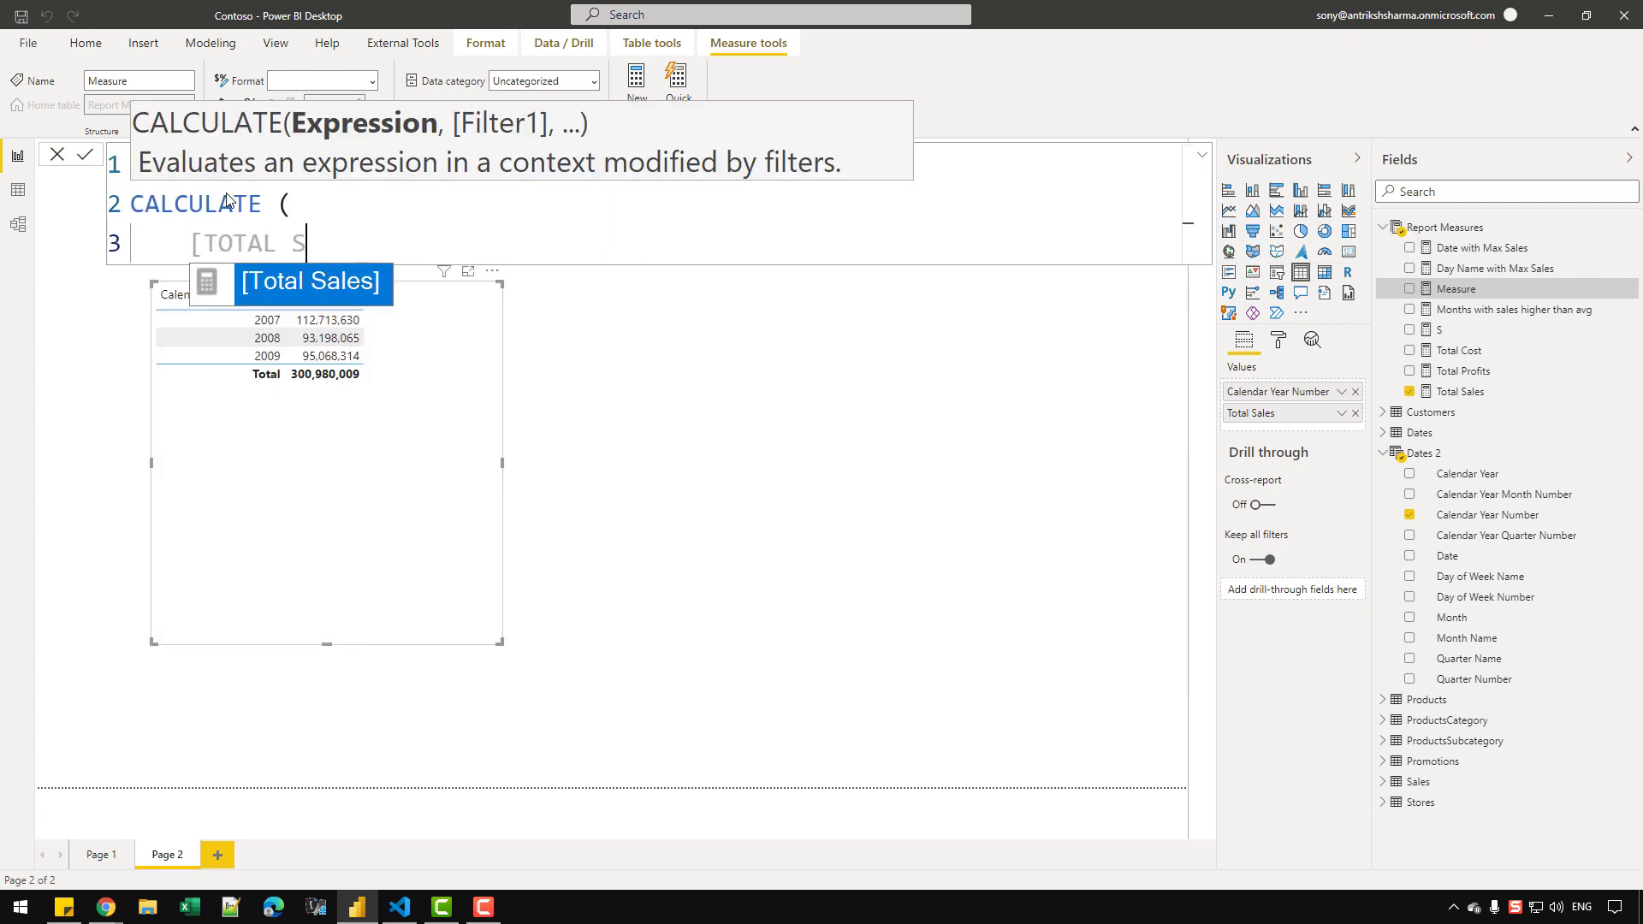
pyautogui.press('Tab')
pyautogui.write(',')
# Step: Add the SAMEPERIODLASTYEAR('Dates 2'[Date]) filter and commit the measure
pyautogui.hotkey('shift', 'Return')
pyautogui.write('SAM')
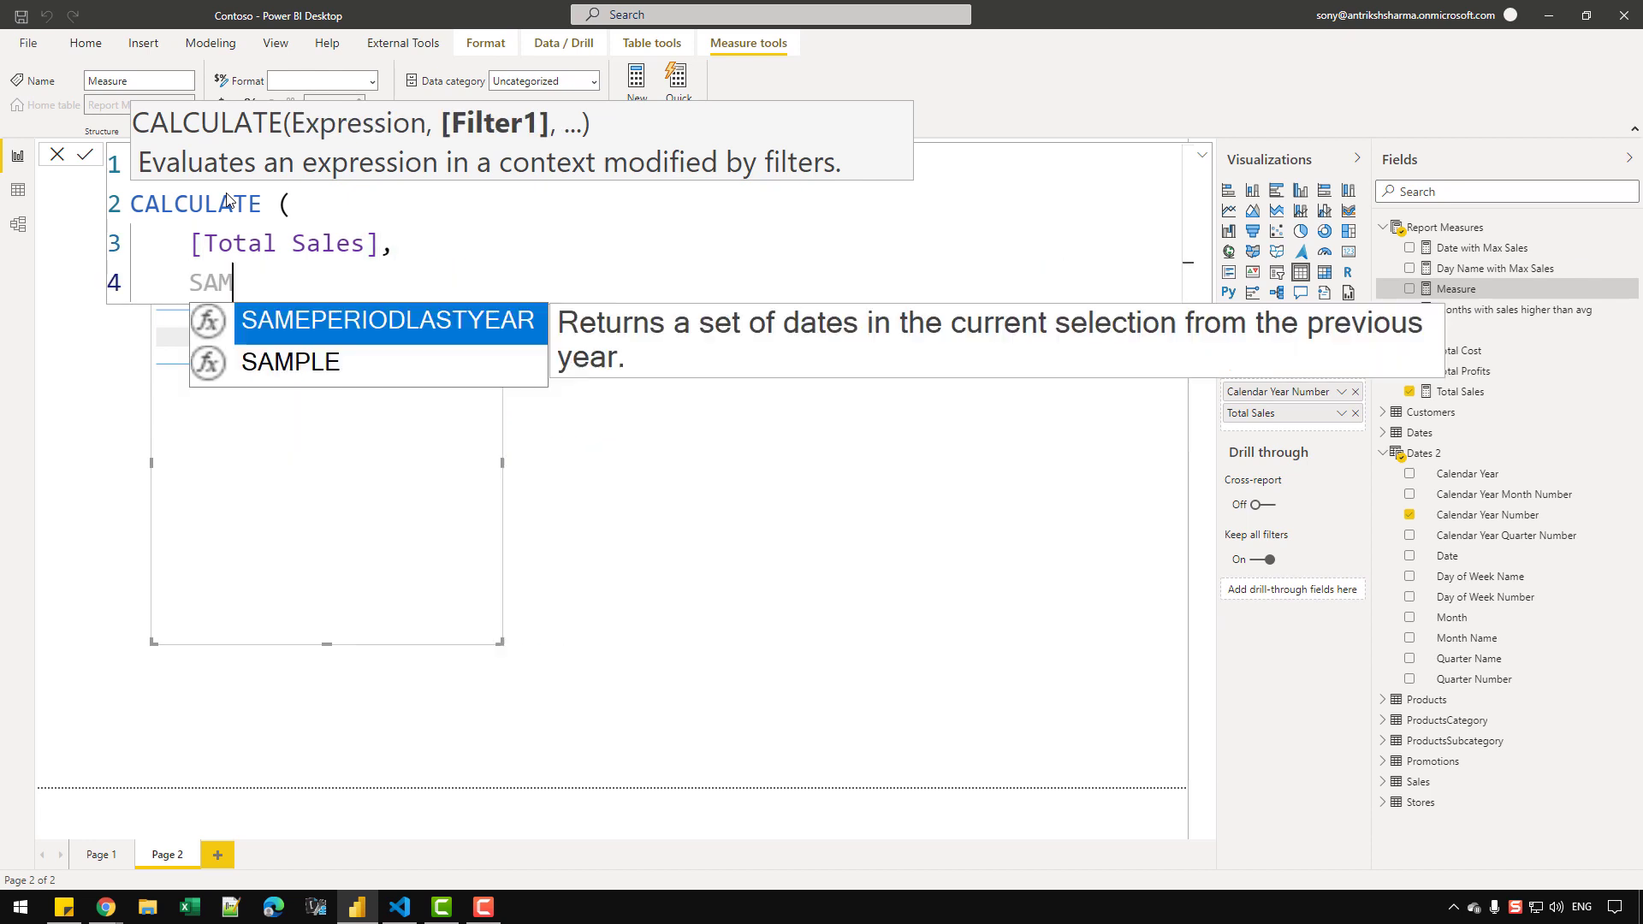
pyautogui.press('Tab')
pyautogui.write('( DATE')
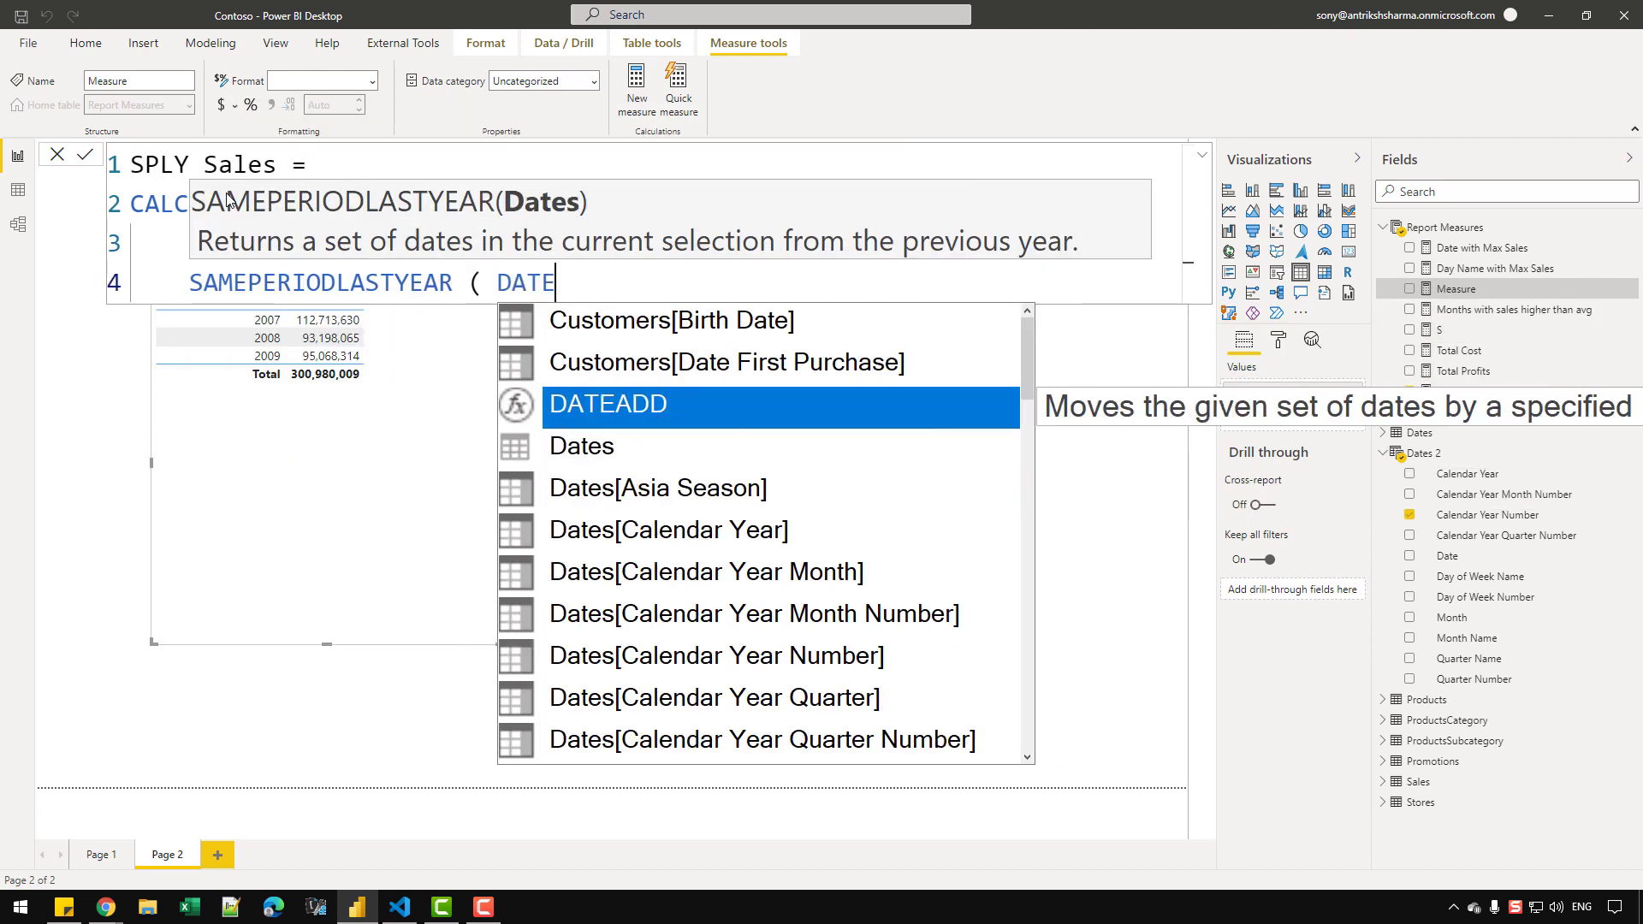
pyautogui.write('S 2')
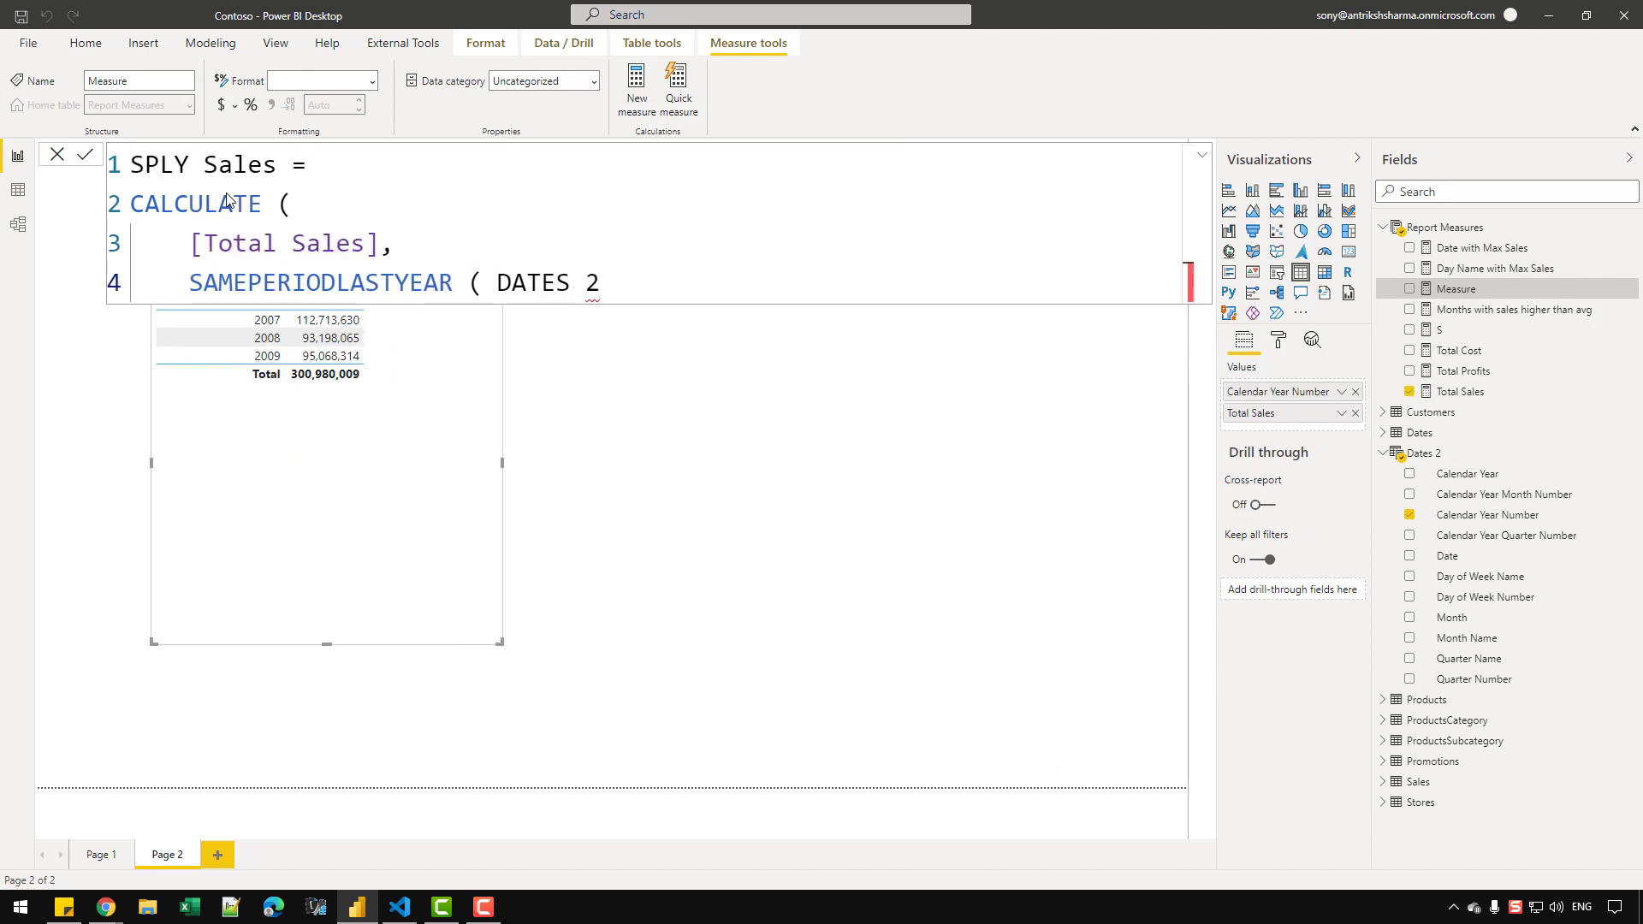
pyautogui.press('BackSpace')
pyautogui.press('BackSpace')
pyautogui.press('BackSpace')
pyautogui.press('BackSpace')
pyautogui.press('BackSpace')
pyautogui.press('BackSpace')
pyautogui.press('BackSpace')
pyautogui.write("'DA")
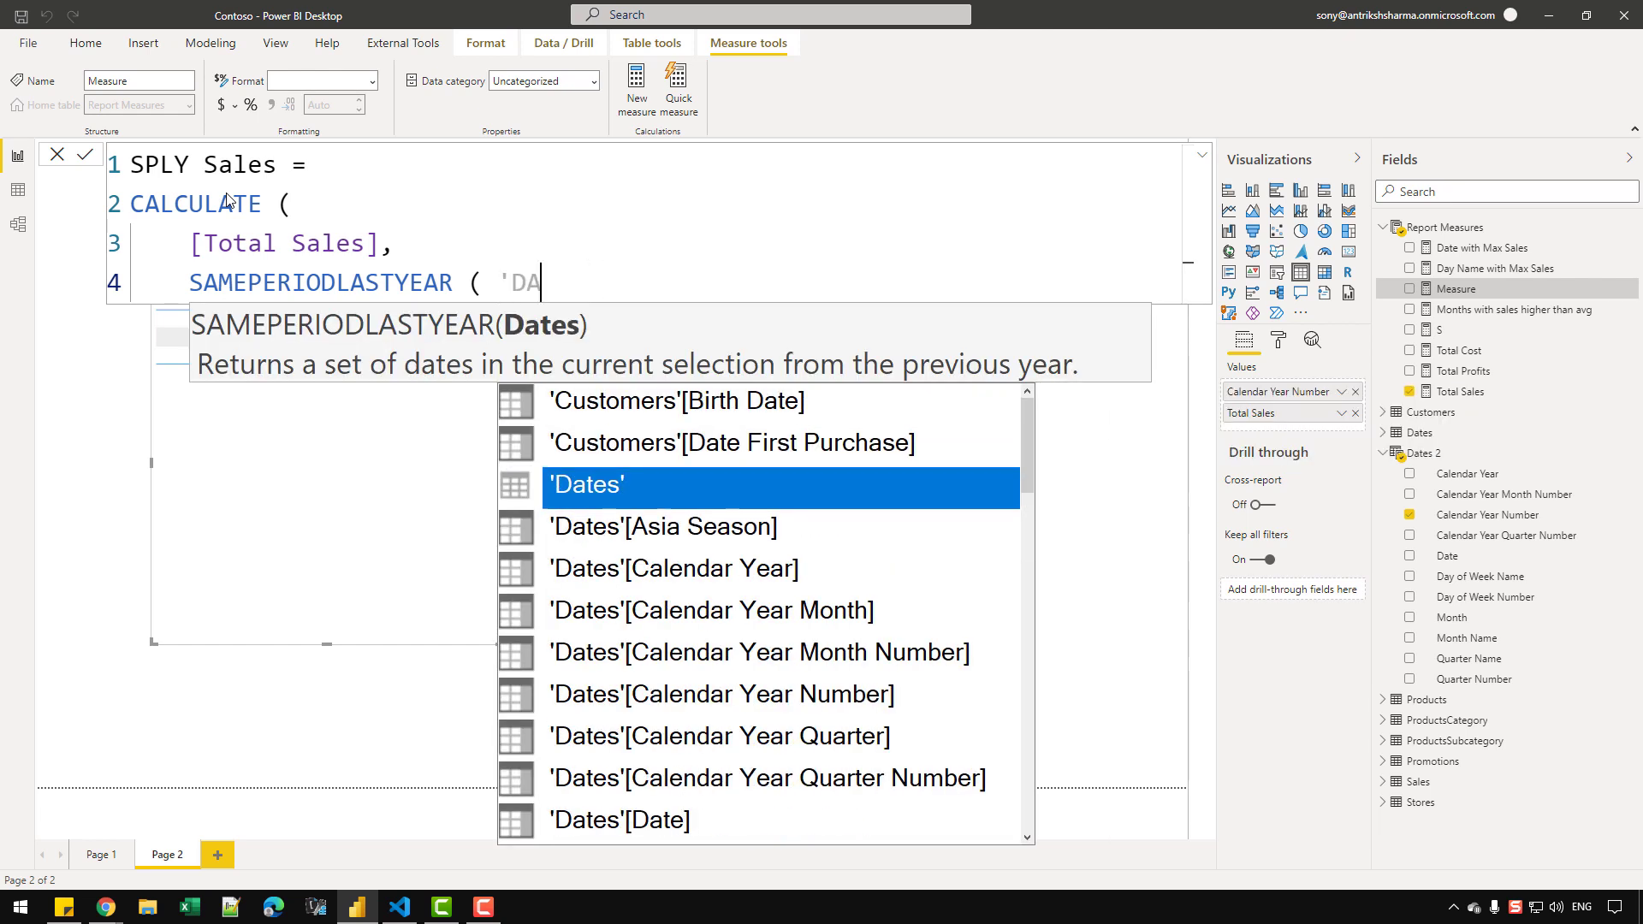
pyautogui.write('TES 2')
pyautogui.press('Tab')
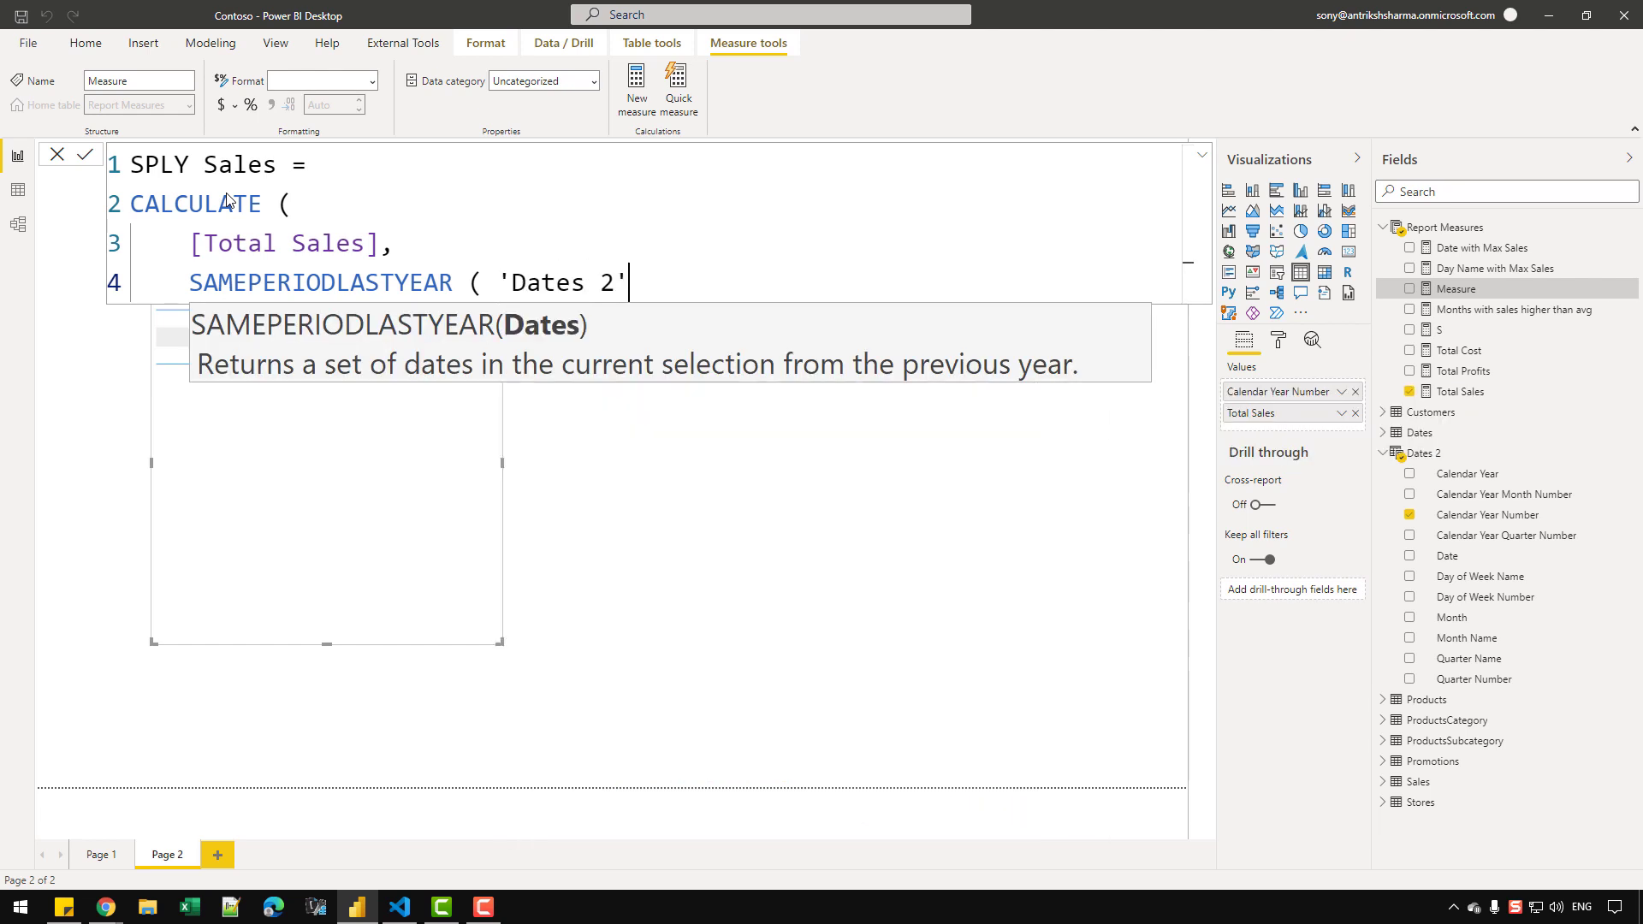
pyautogui.write('[Date')
pyautogui.press('Tab')
pyautogui.write(')')
pyautogui.press('Return')
pyautogui.write(')')
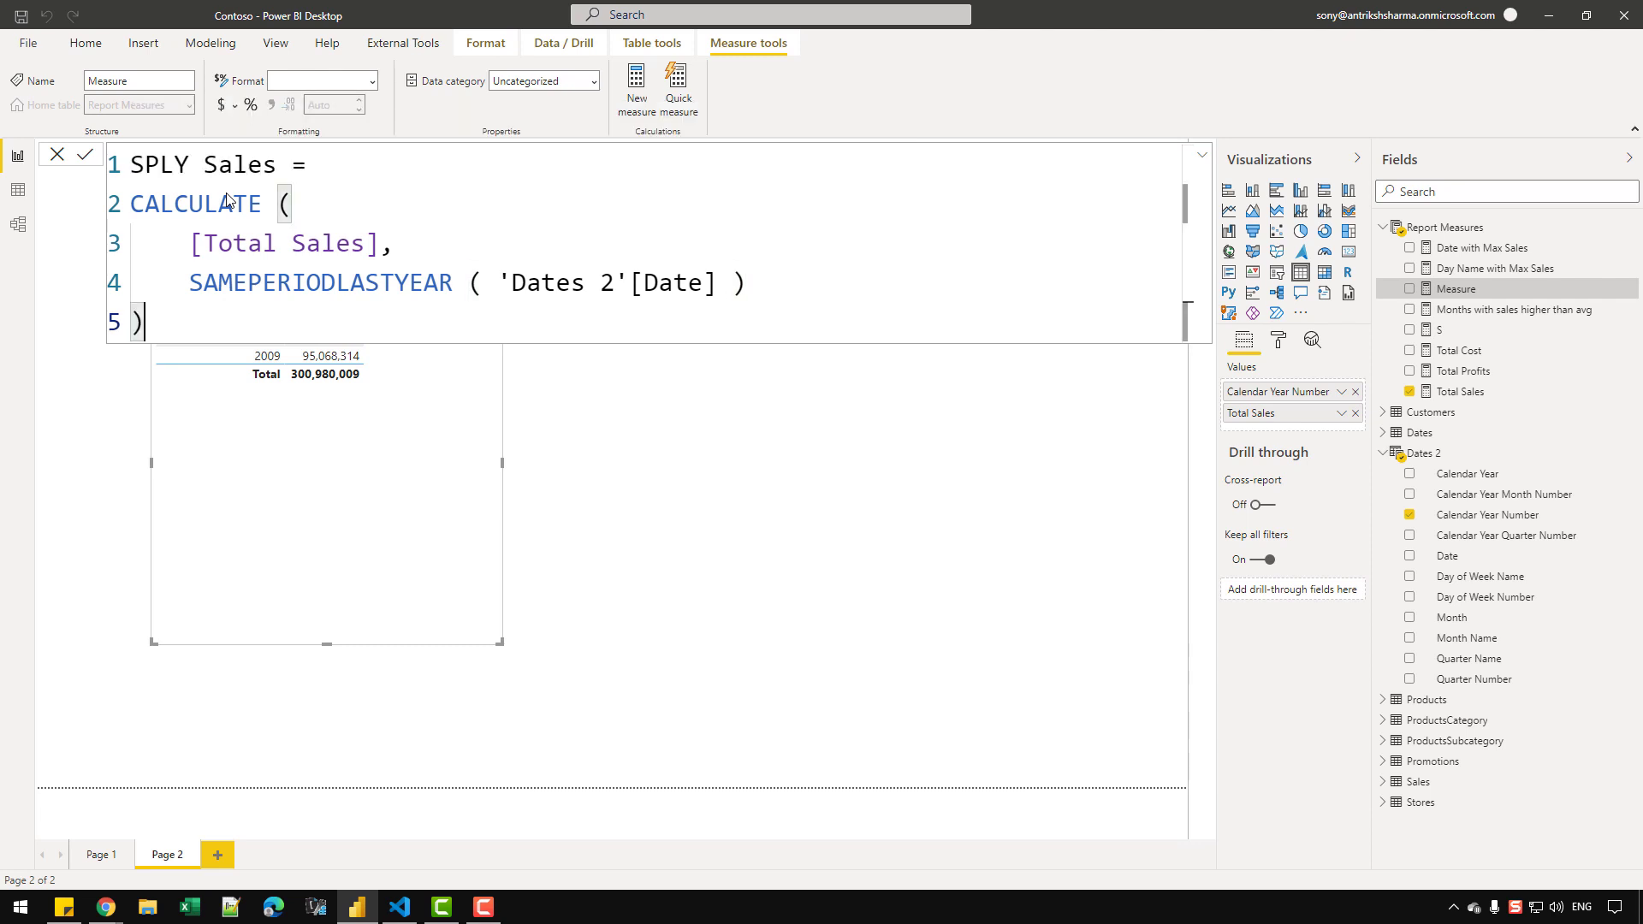
pyautogui.press('Return')
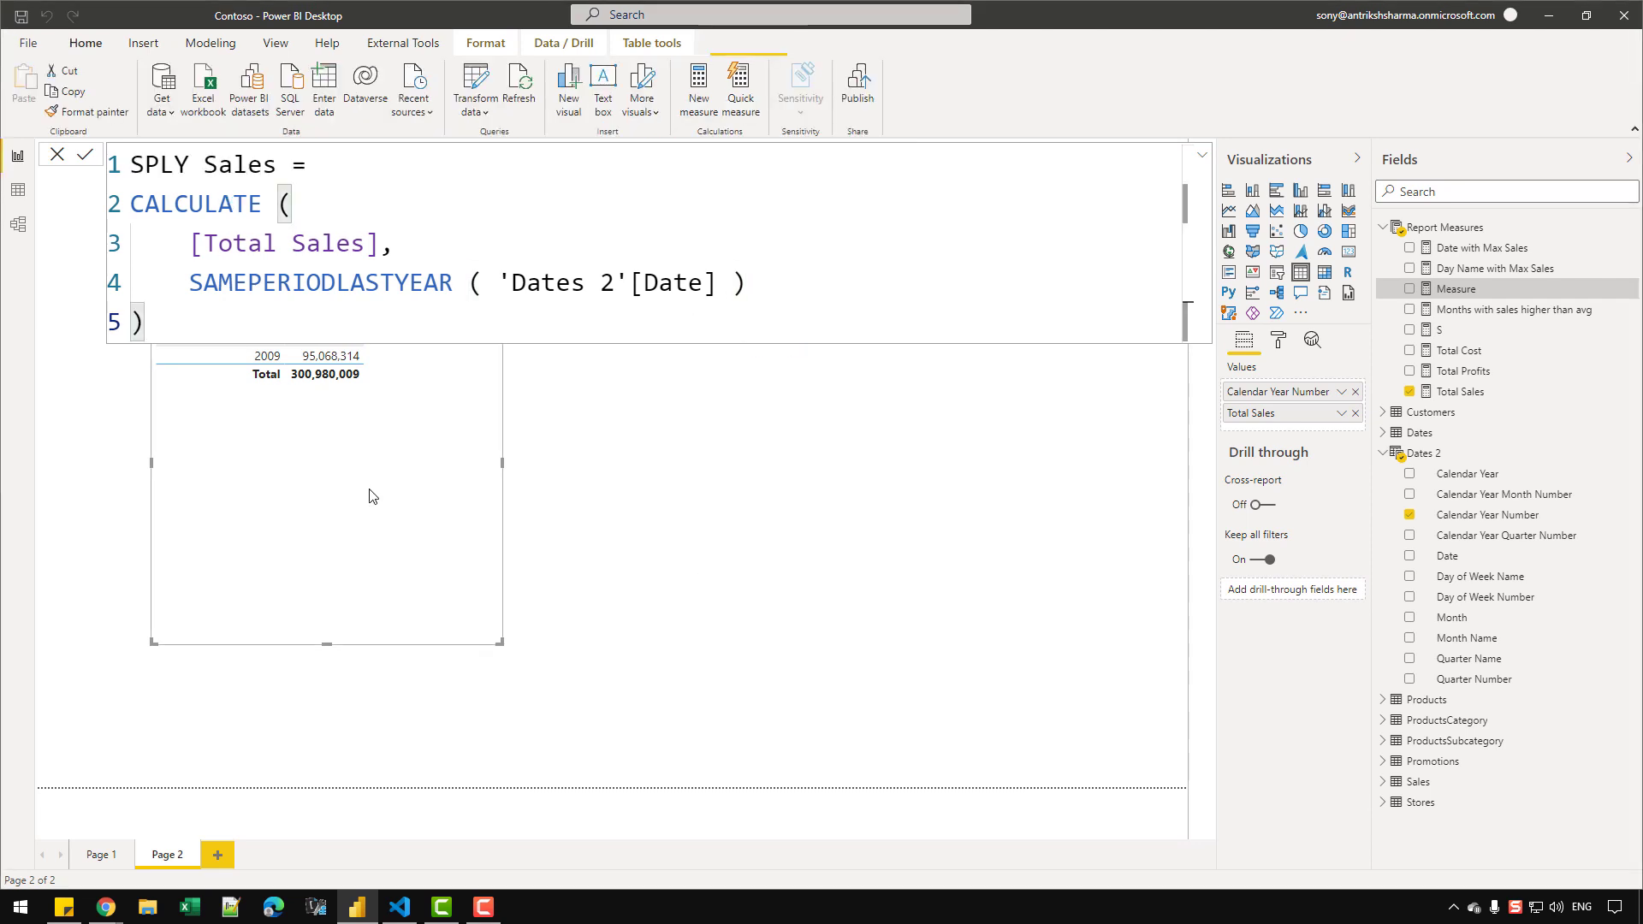
# Step: Add SPLY Sales to the year table, set grid text to 18 pt, and widen it
pyautogui.moveTo(1460, 330); pyautogui.dragTo(436, 591)
pyautogui.click(1282, 339)
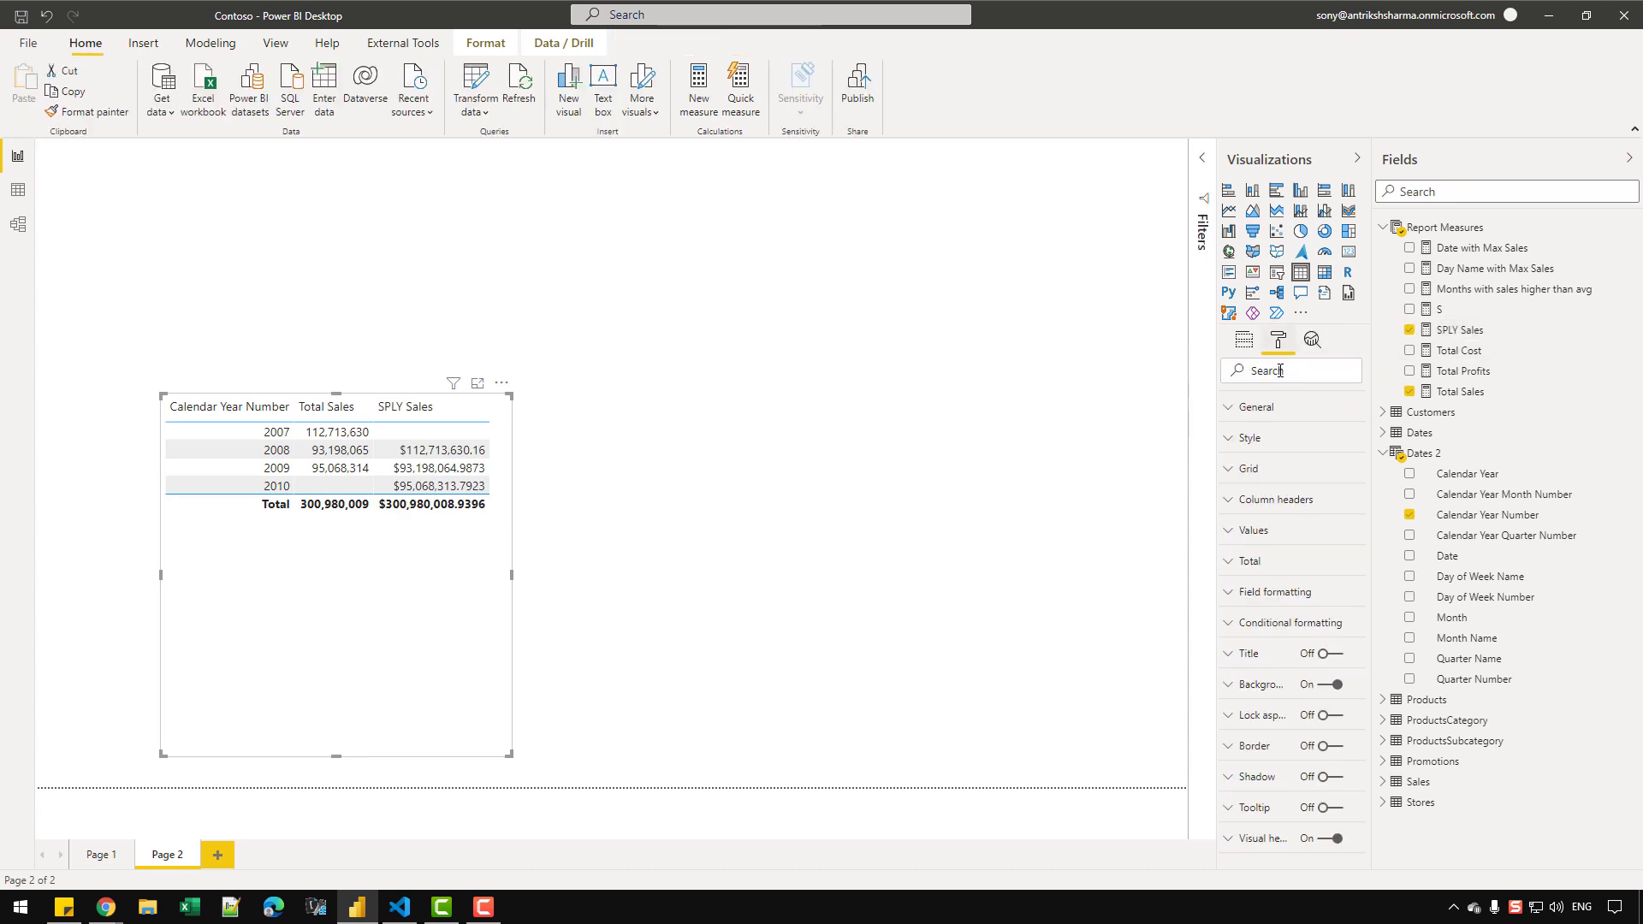
pyautogui.click(1254, 470)
pyautogui.scroll(-5, 1281, 584)
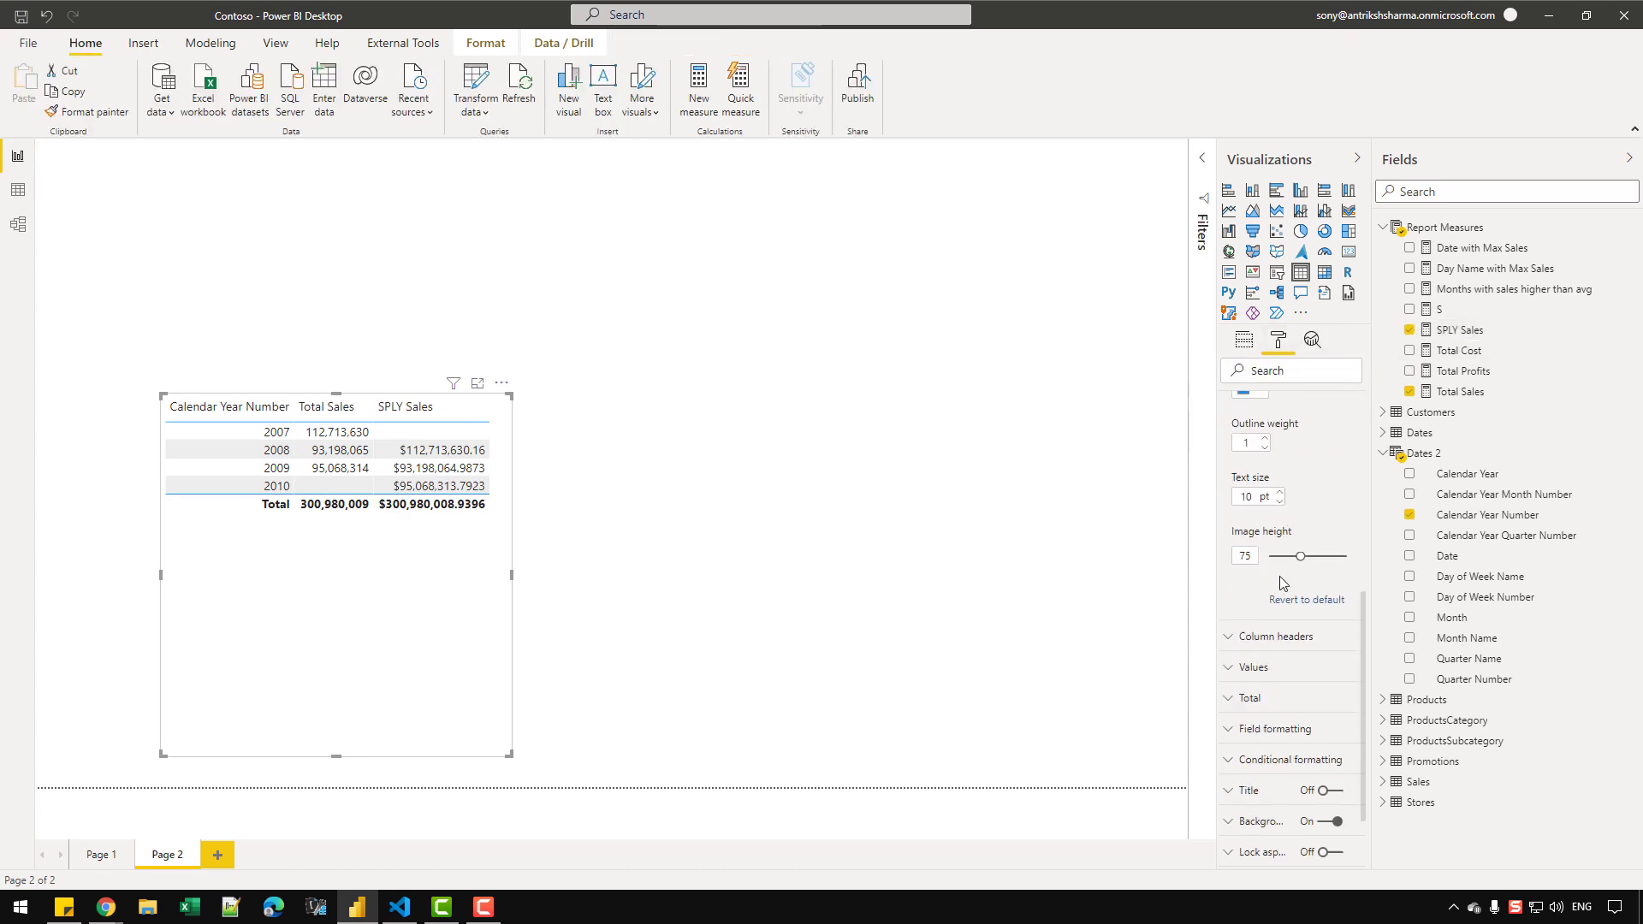
pyautogui.click(1279, 484)
pyautogui.click(1280, 483)
pyautogui.click(1279, 484)
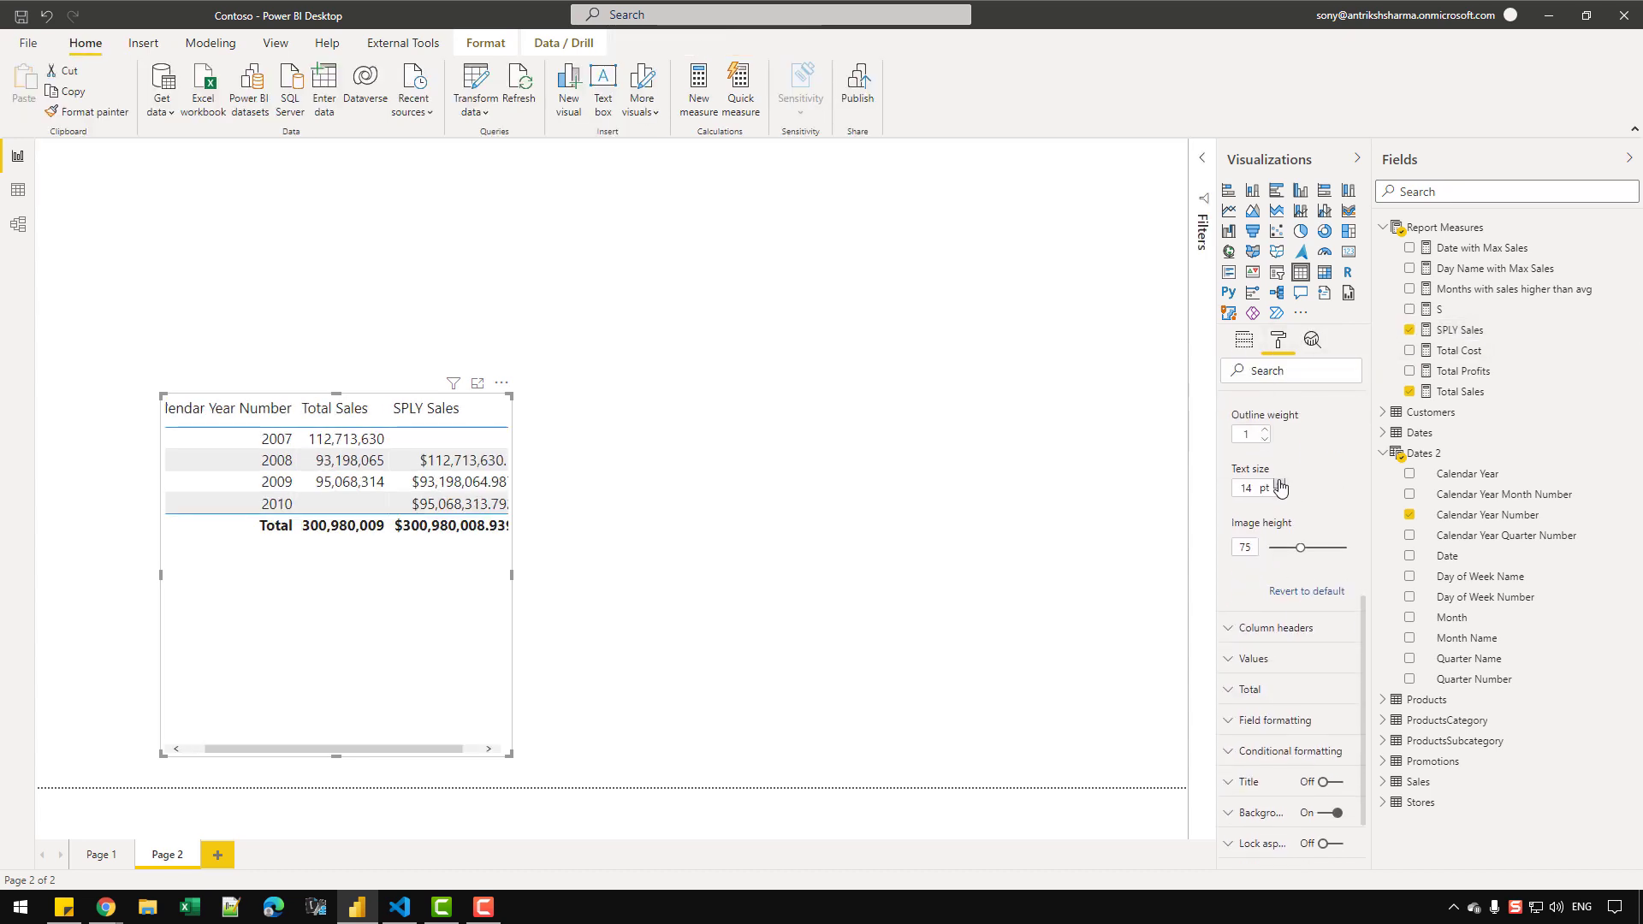
pyautogui.click(1280, 483)
pyautogui.click(1279, 484)
pyautogui.click(1279, 483)
pyautogui.click(1280, 483)
pyautogui.moveTo(511, 574); pyautogui.dragTo(811, 574)
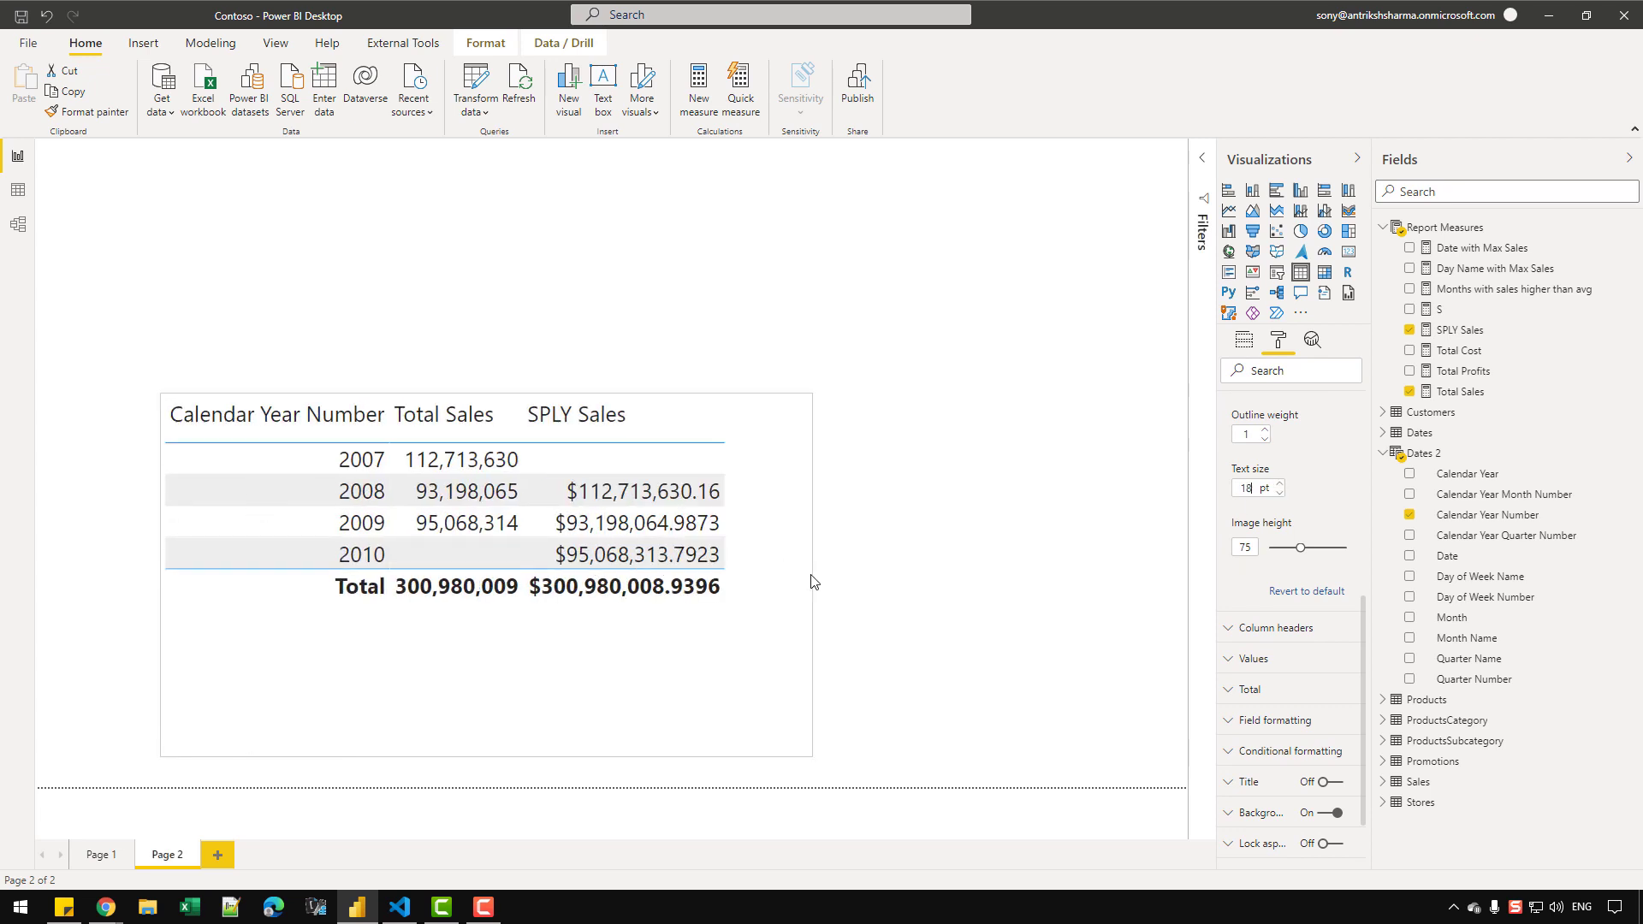
# Step: Format SPLY Sales as Decimal number with 0 decimal places
pyautogui.click(1487, 338)
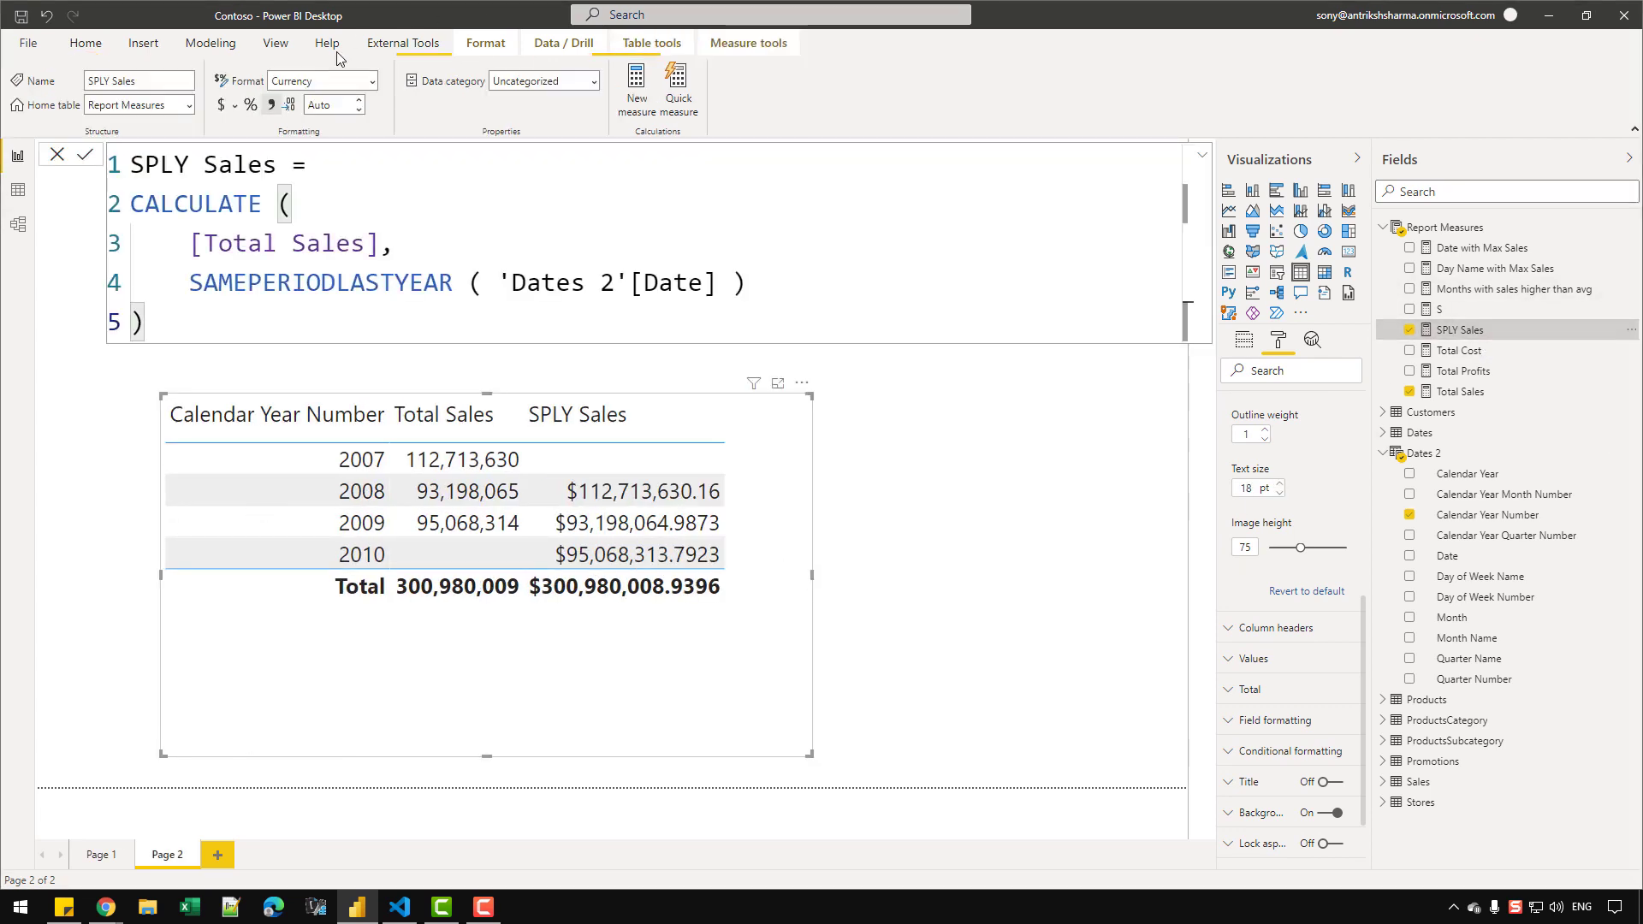
pyautogui.click(272, 106)
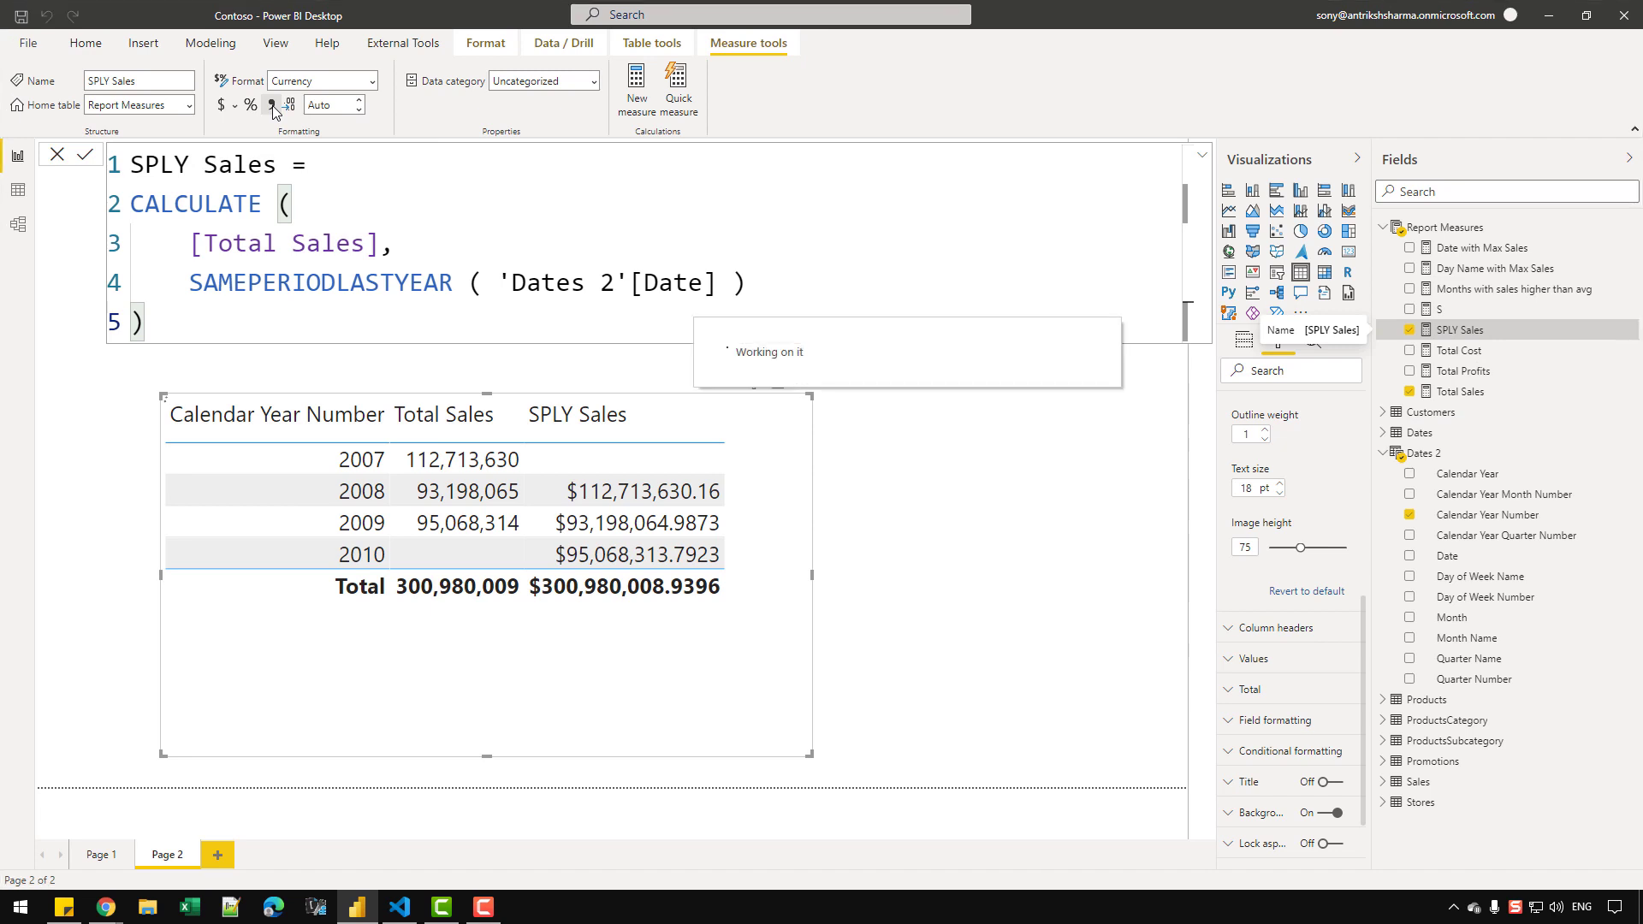
pyautogui.doubleClick(359, 109)
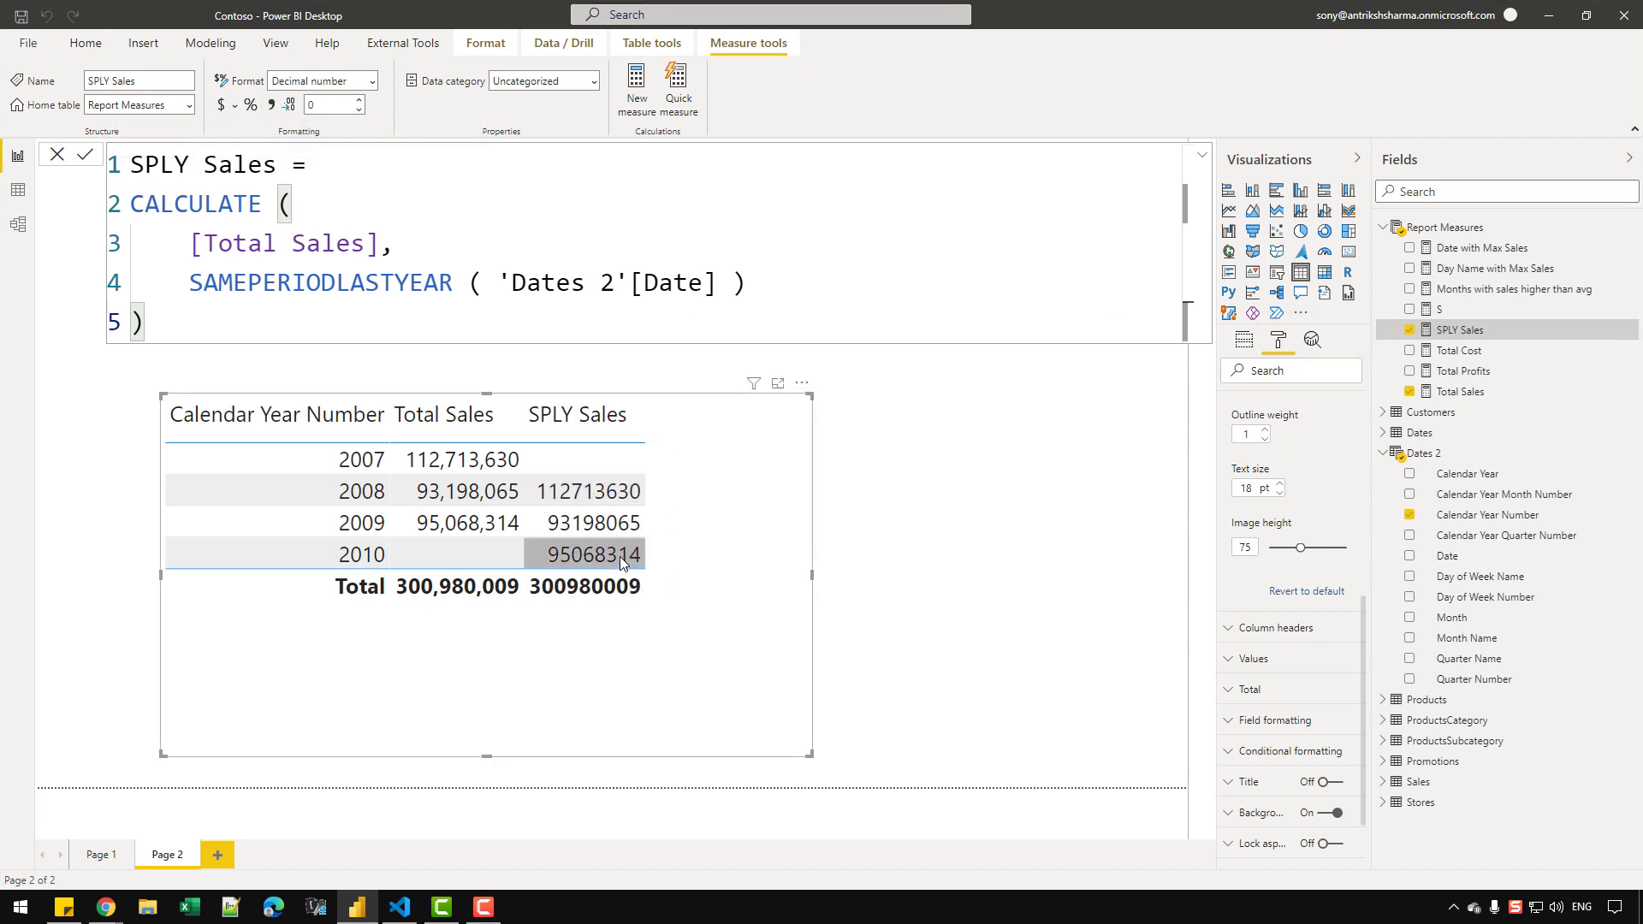
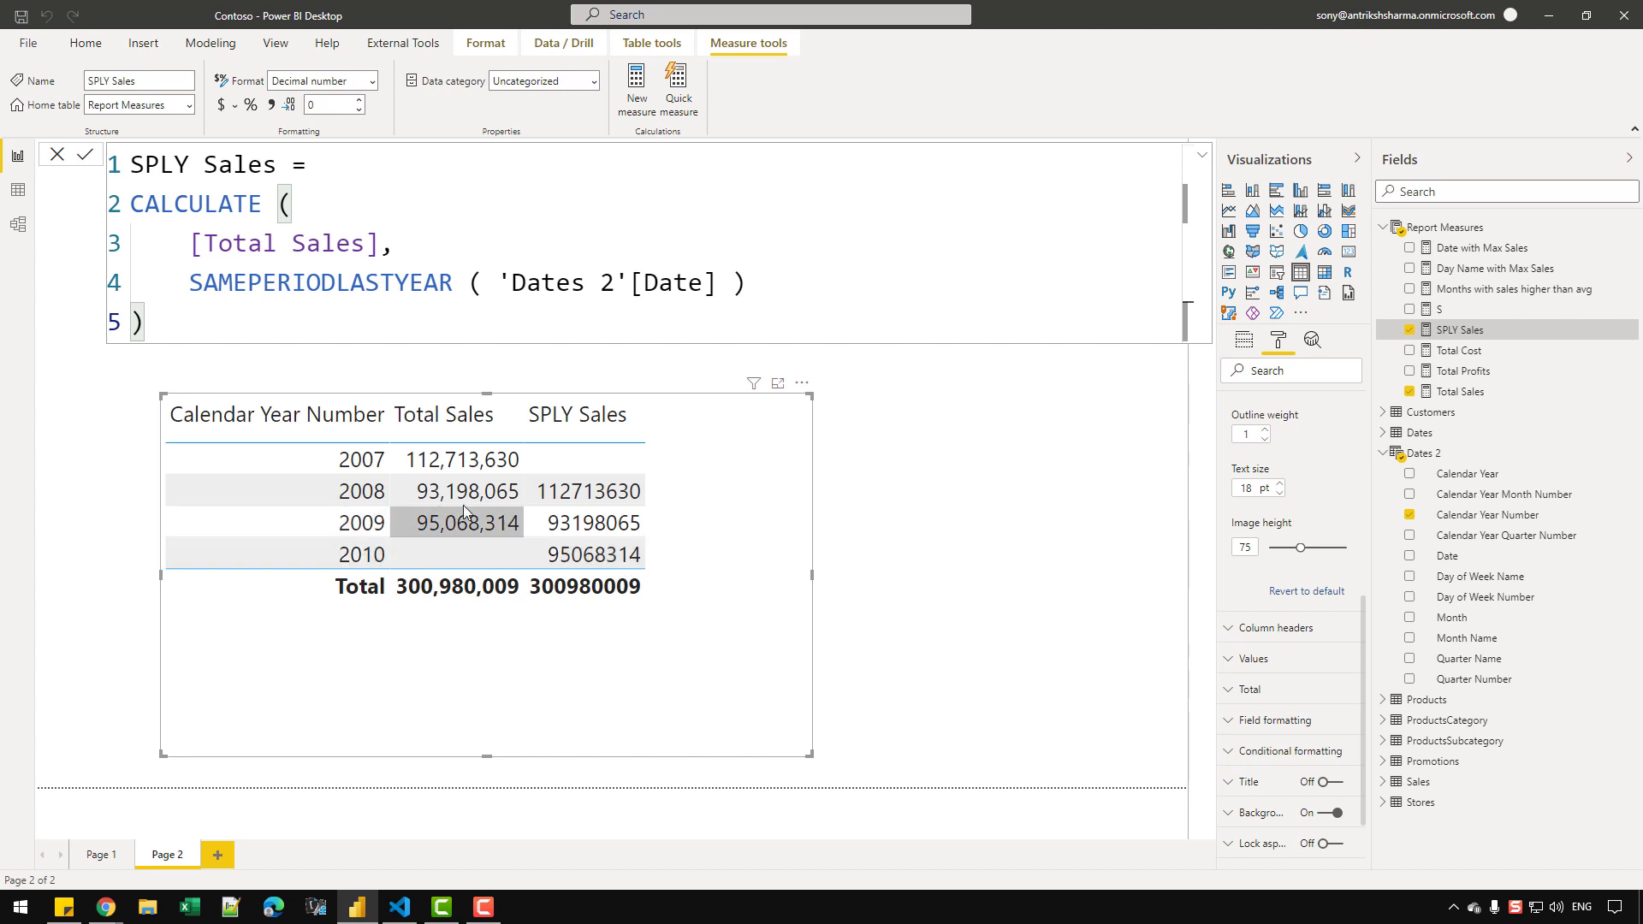
# Step: Delete '+ 1' from the Dates 2 EndDate line, commit the formula, and check the report matrix
pyautogui.click(18, 189)
pyautogui.click(523, 278)
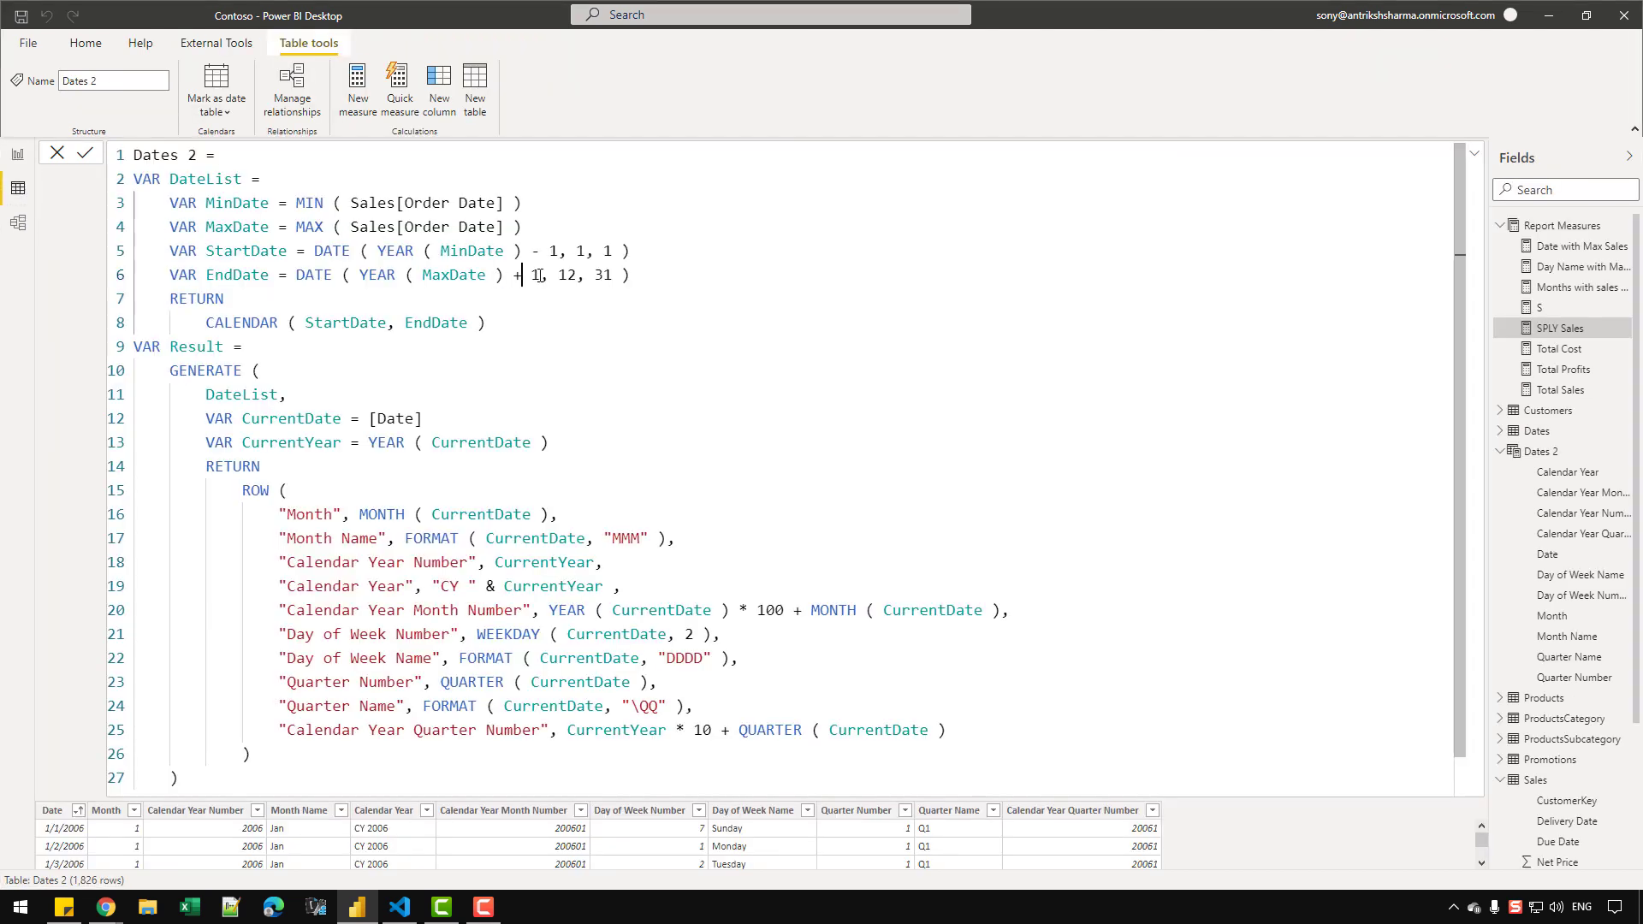
pyautogui.press('BackSpace')
pyautogui.press('BackSpace')
pyautogui.press('Delete')
pyautogui.press('Delete')
pyautogui.click(58, 153)
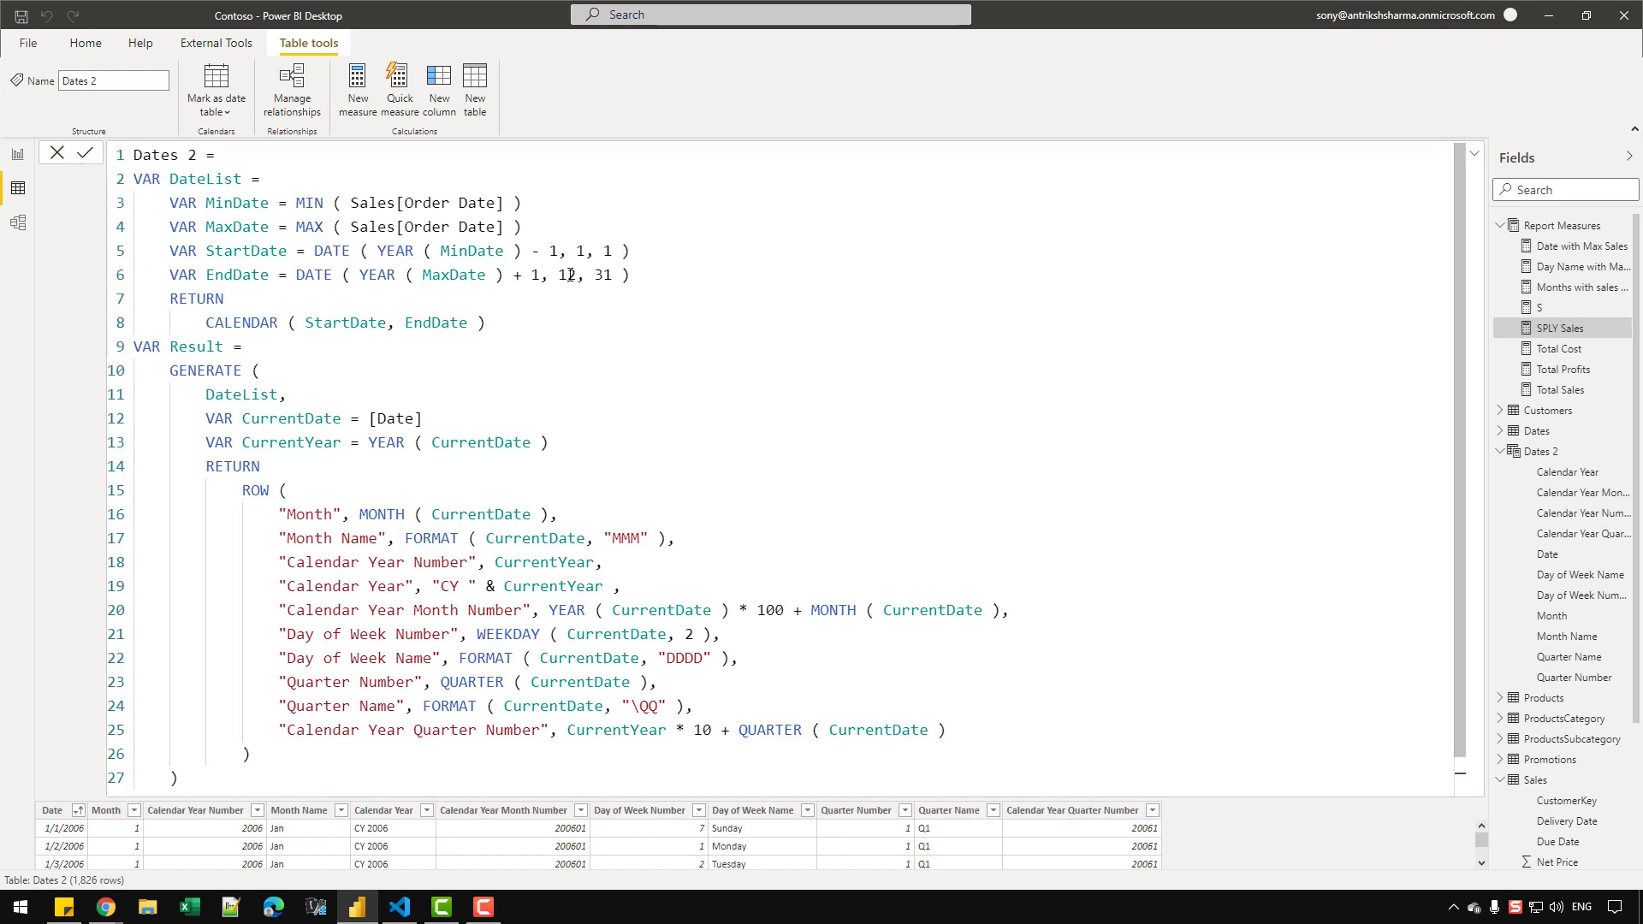
pyautogui.click(537, 276)
pyautogui.press('BackSpace')
pyautogui.press('BackSpace')
pyautogui.press('BackSpace')
pyautogui.click(86, 155)
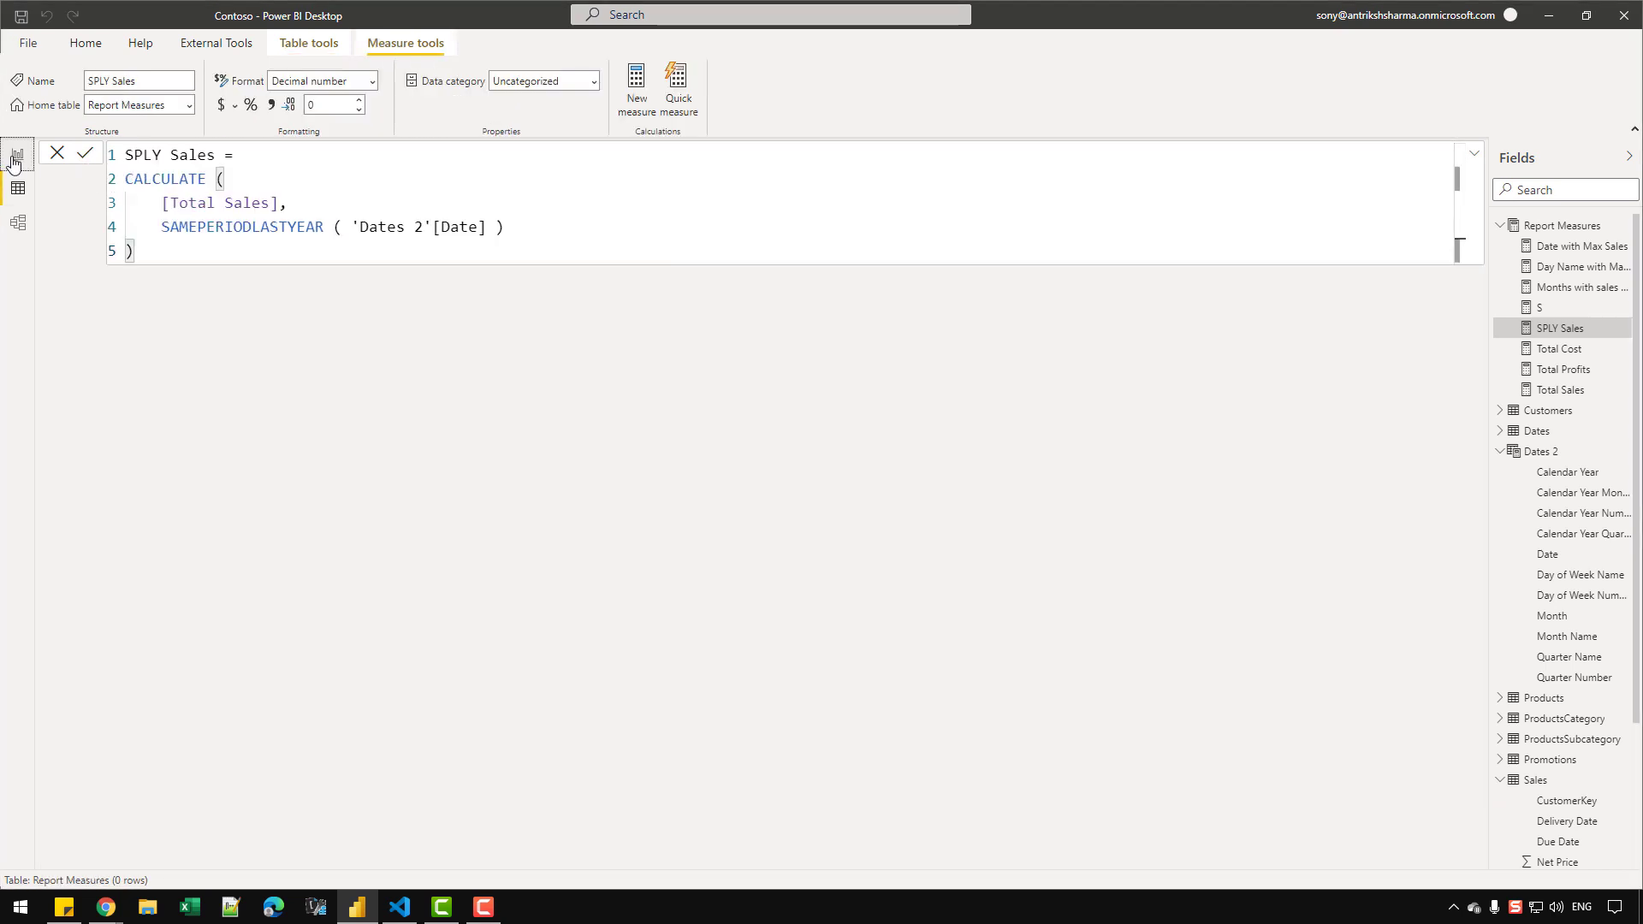
pyautogui.click(17, 155)
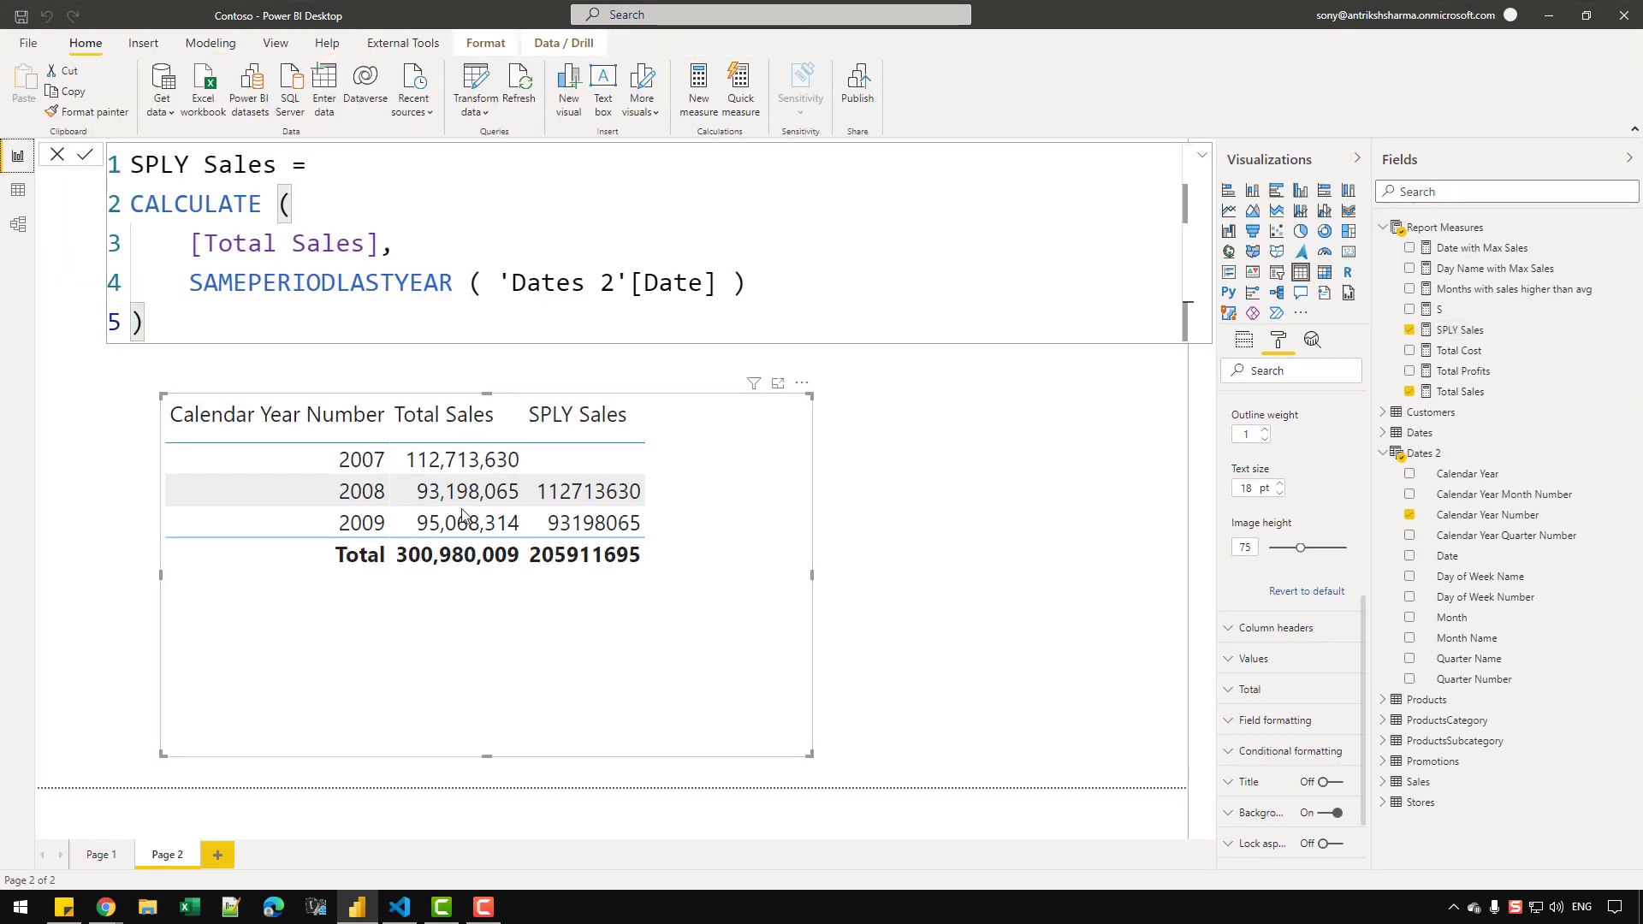
# Step: Show the Dates 2 table in Data view to confirm it now ends at the max sales year with 1,461 rows
pyautogui.click(659, 597)
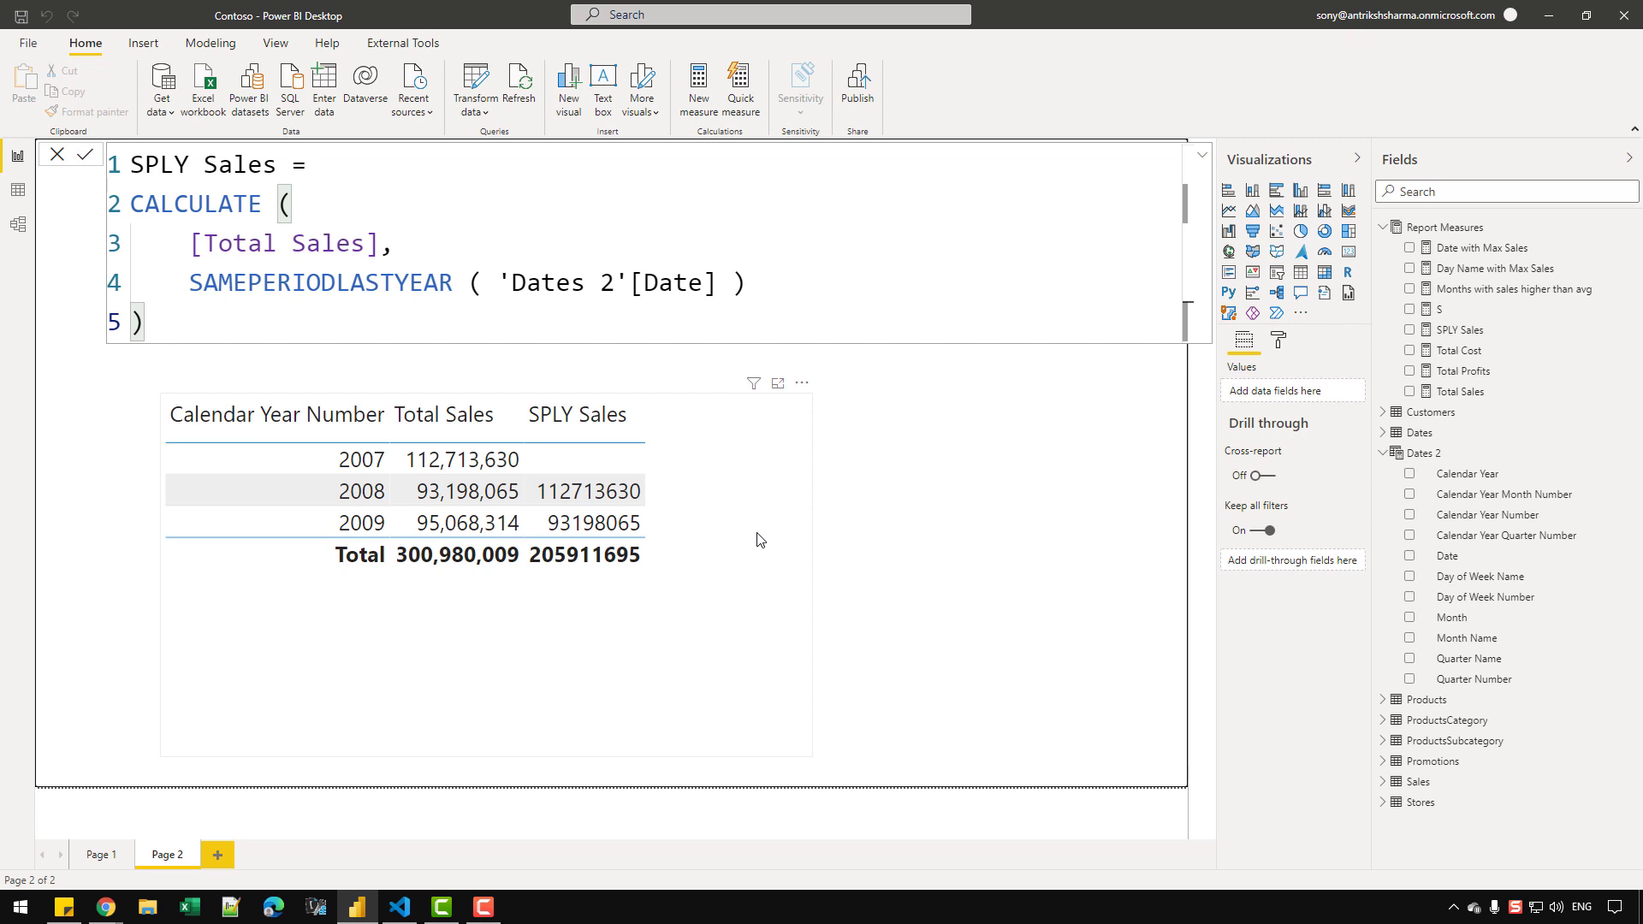
pyautogui.click(18, 190)
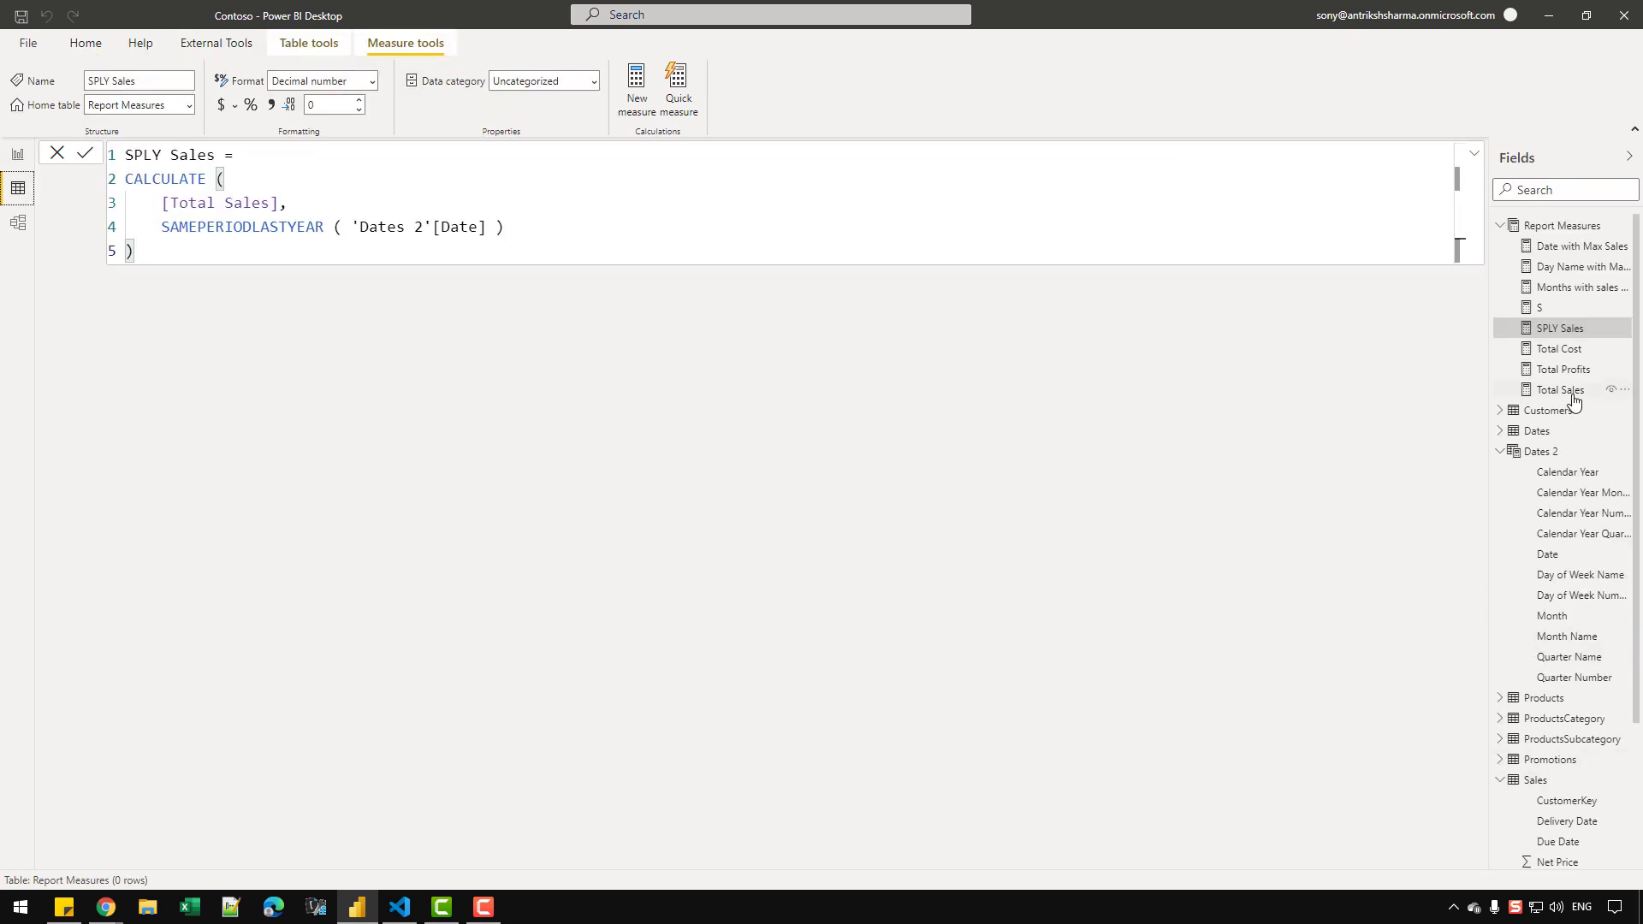
pyautogui.click(1543, 433)
pyautogui.click(1543, 452)
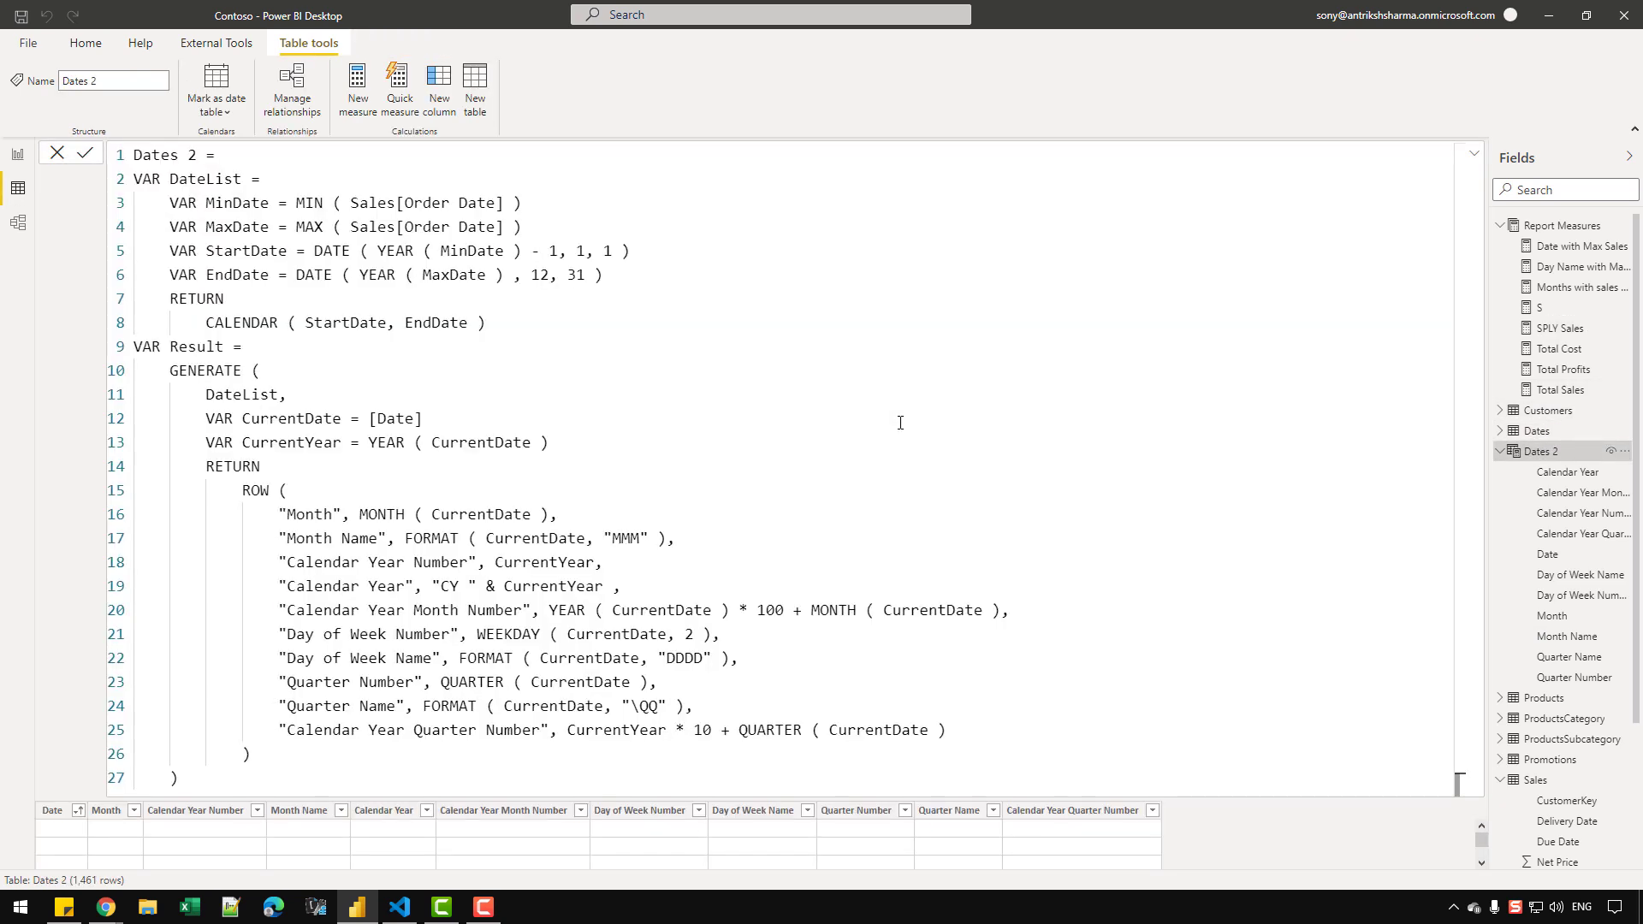